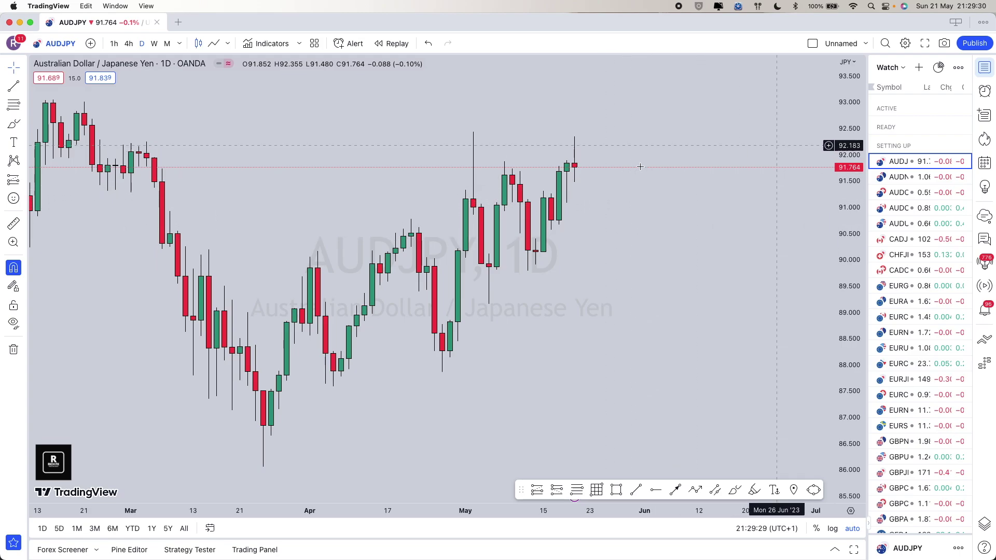
Examine the AUDJPY daily price action from the start of 2023 up to the latest candle.
scroll(578, 177, "down", 5)
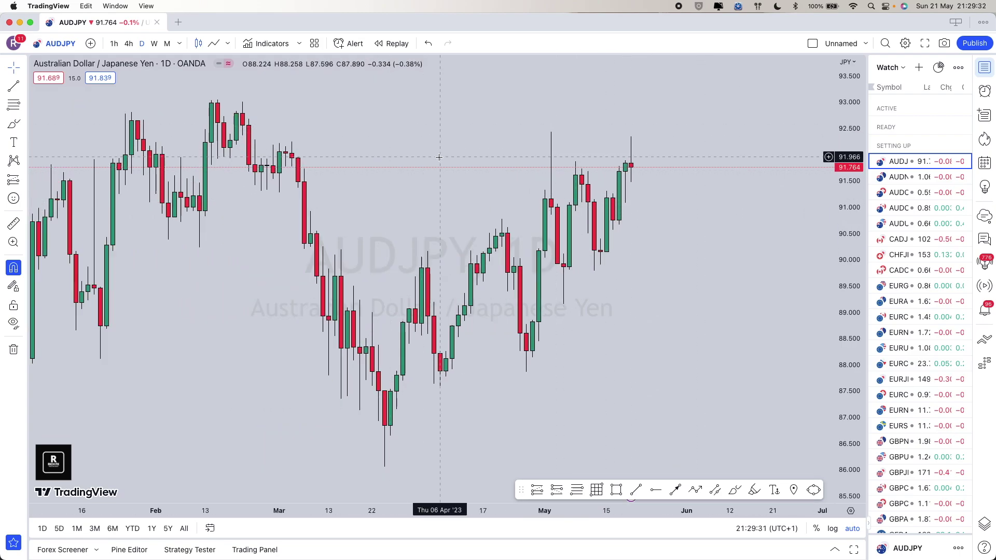
scroll(545, 176, "down", 5)
scroll(562, 223, "up", 5)
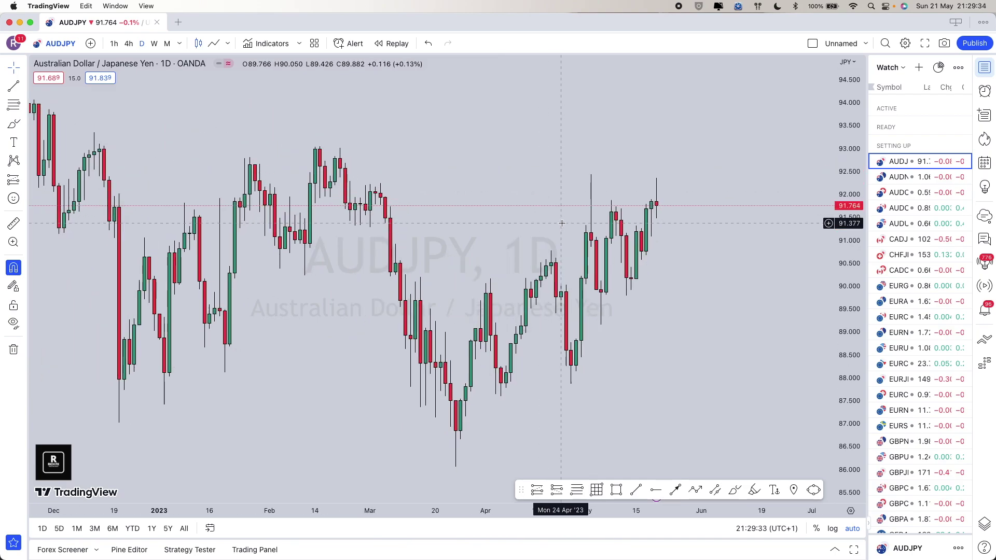
scroll(612, 239, "down", 2)
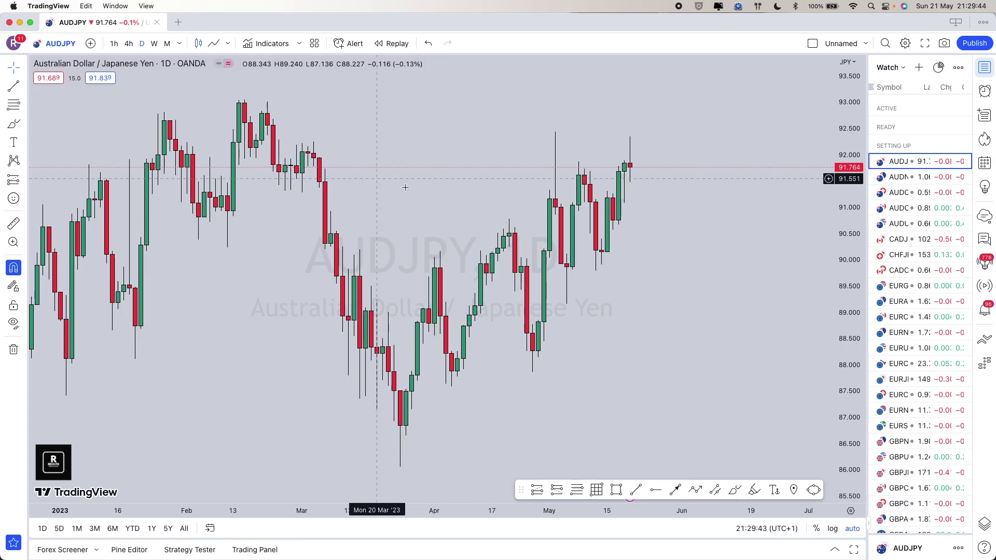
scroll(394, 182, "down", 1)
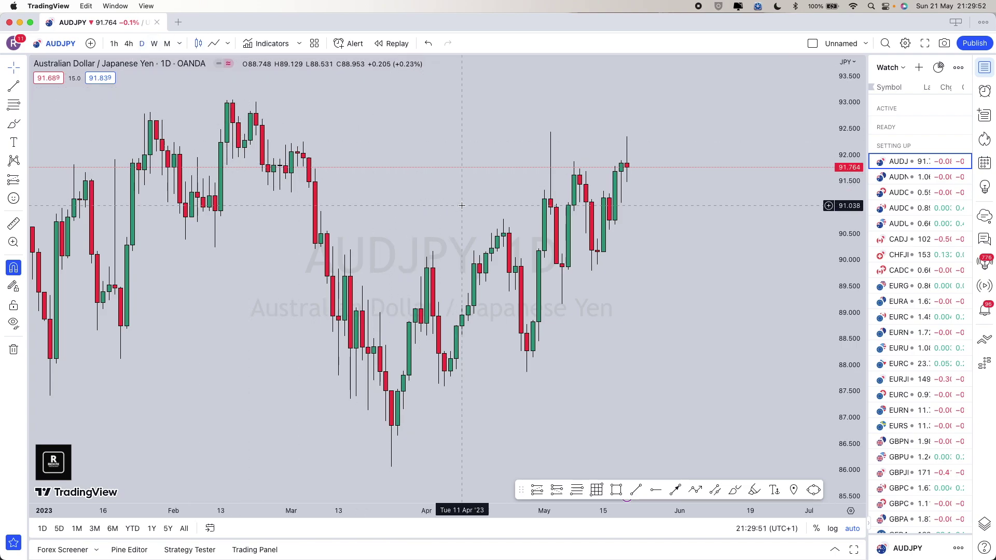
scroll(597, 200, "up", 1)
scroll(645, 200, "up", 2)
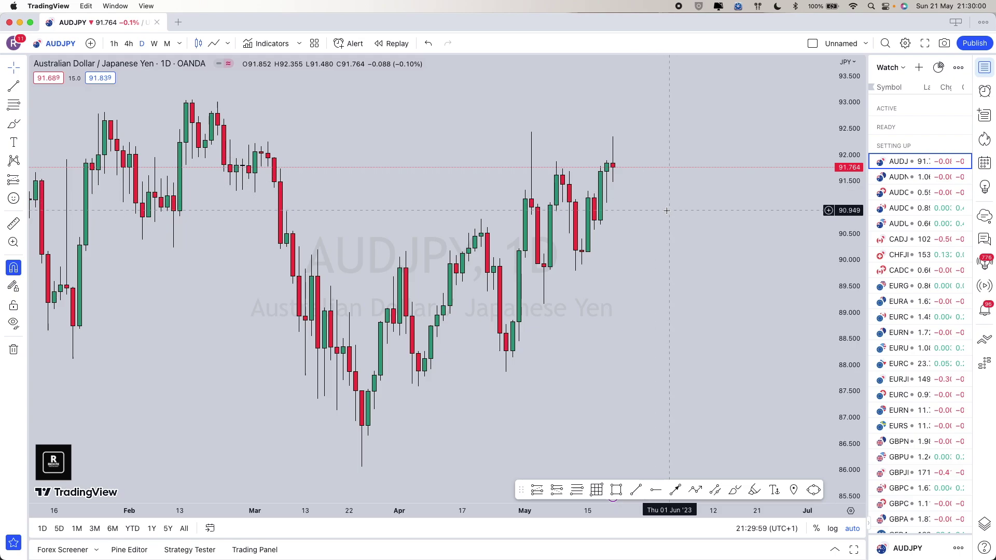
scroll(627, 248, "up", 3)
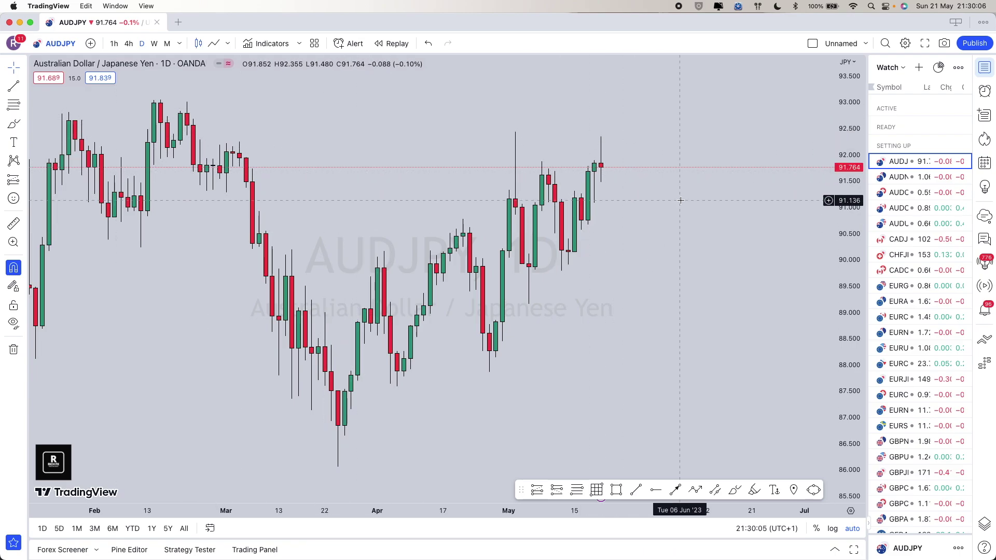
scroll(649, 237, "down", 1)
scroll(649, 238, "down", 2)
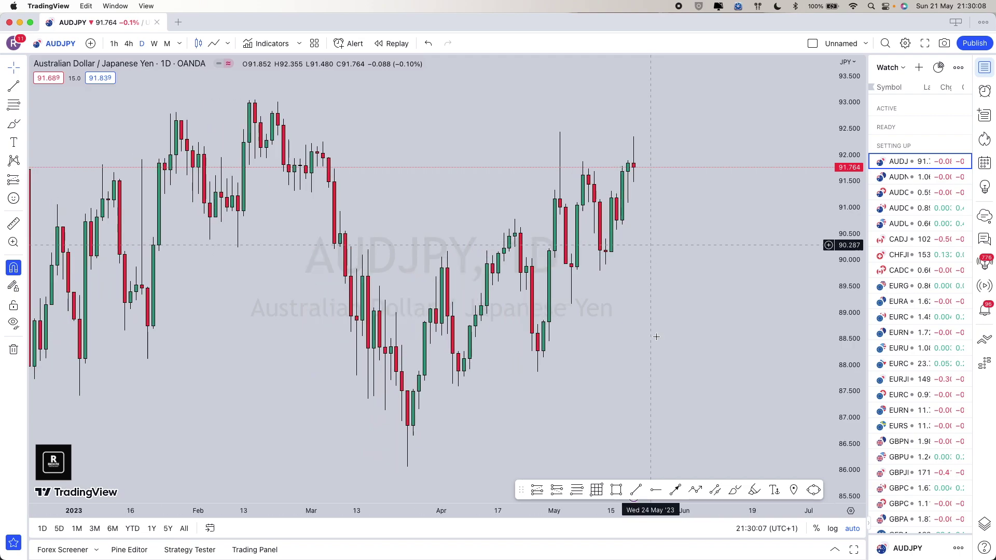
Draw a rectangle over the January–February highs from 92.656 to 93.040 and widen it to span 20 January to 1 March 2023.
left_click(616, 491)
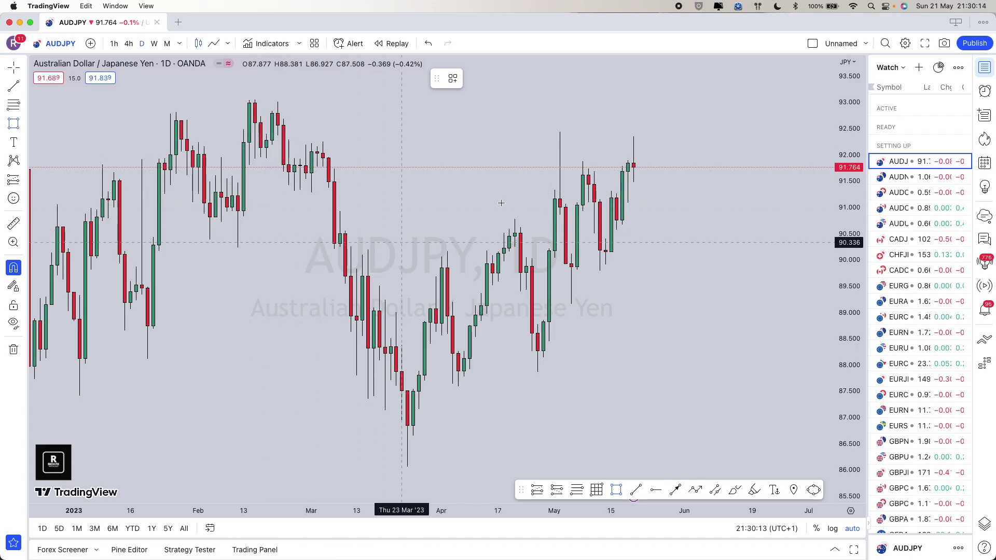
scroll(520, 196, "left", 1)
scroll(390, 194, "left", 5)
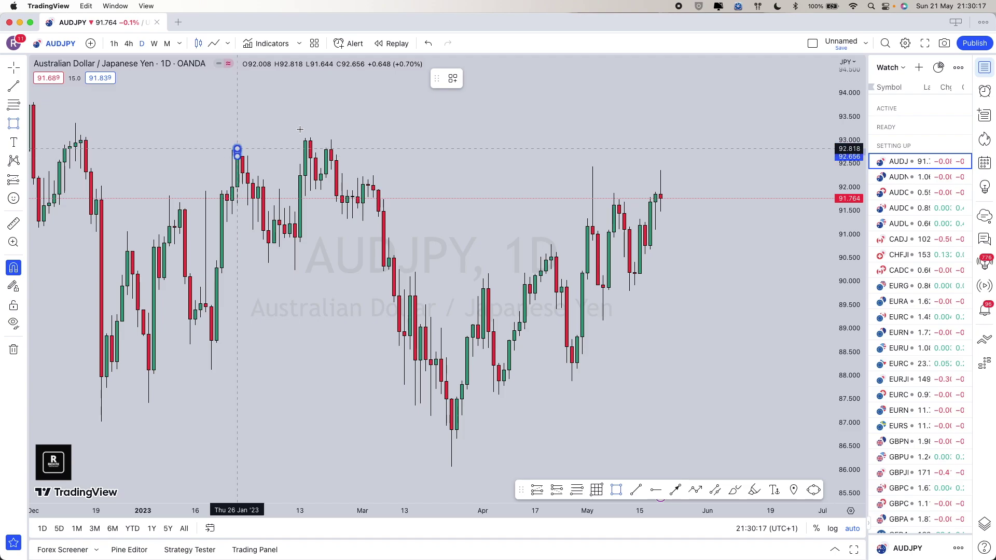
left_click(331, 138)
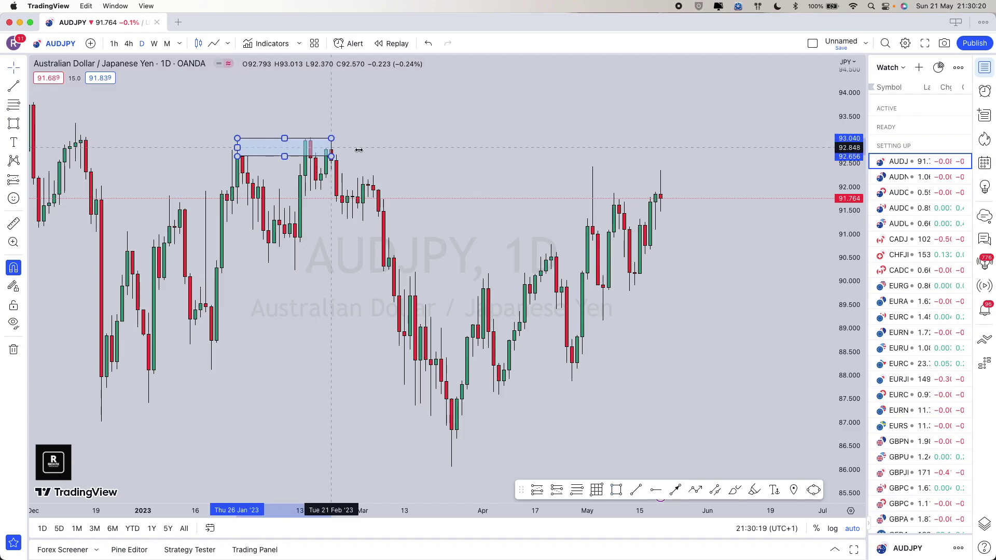
left_click_drag(359, 150, 363, 147)
left_click_drag(237, 147, 217, 148)
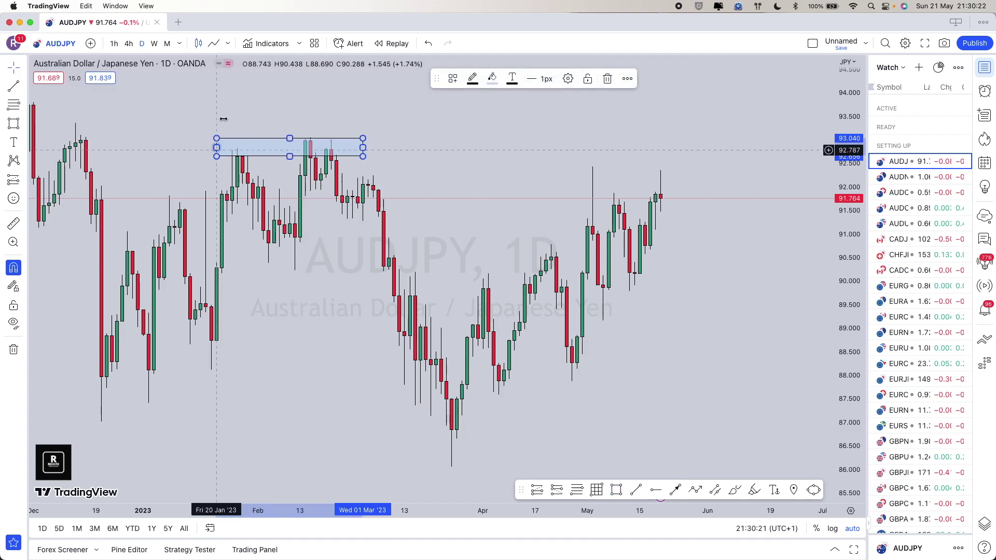
left_click(223, 119)
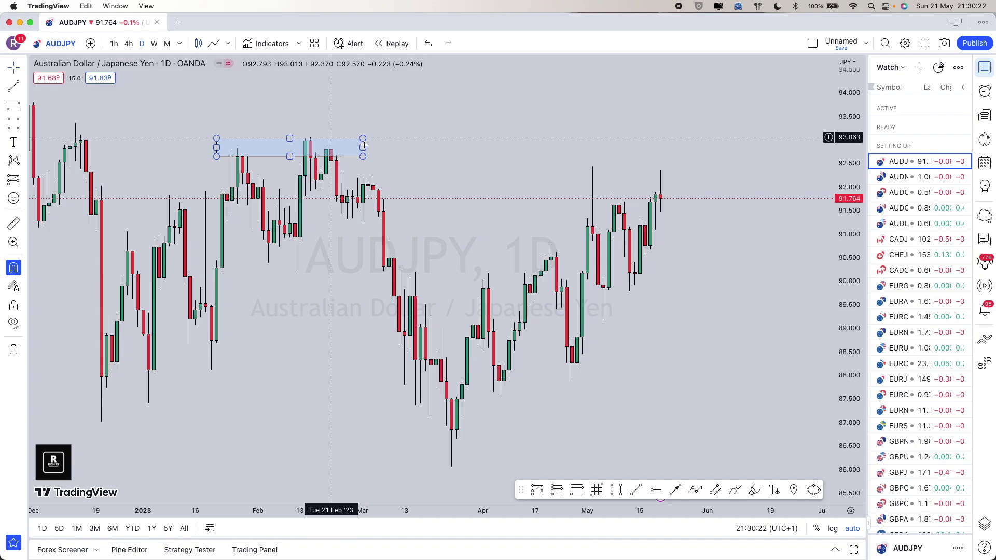
left_click(260, 146)
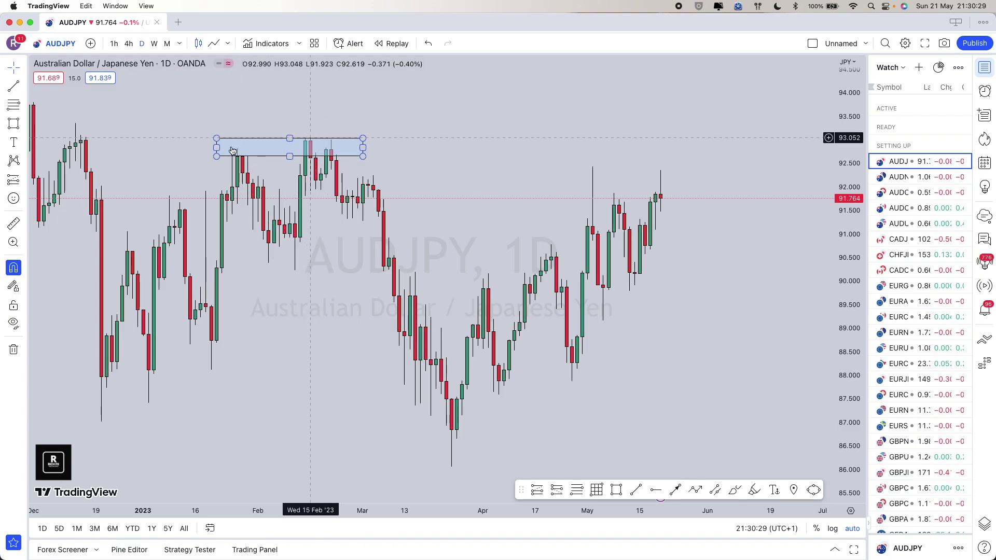
Draw a second rectangle below the first, from 92.148 to 91.798, spanning 16 to 28 February 2023.
scroll(239, 142, "up", 5)
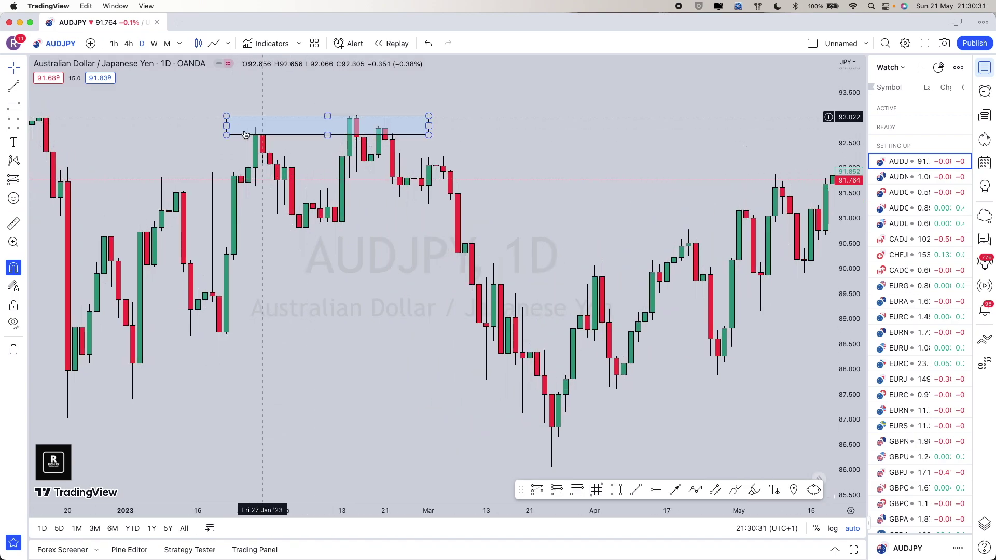
scroll(363, 150, "down", 5)
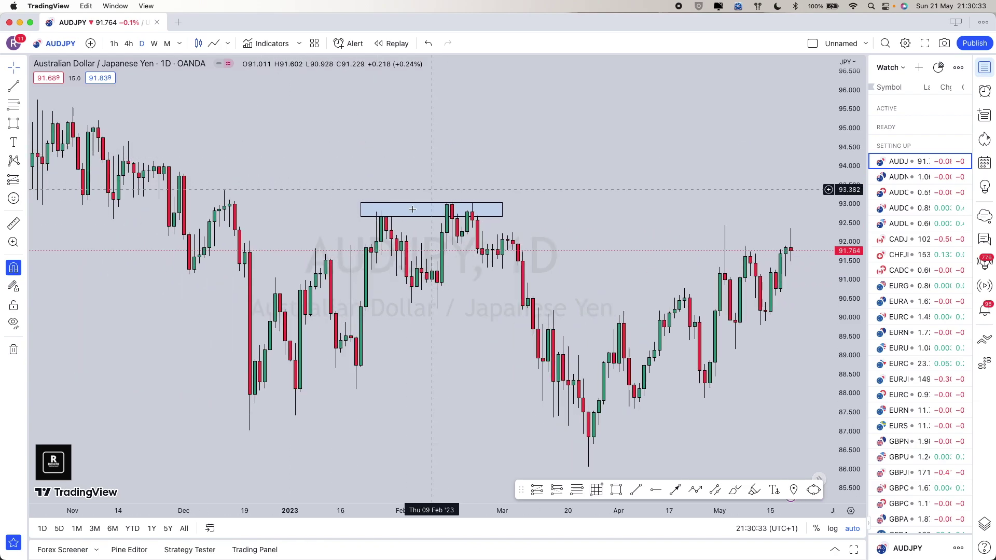
scroll(417, 218, "right", 5)
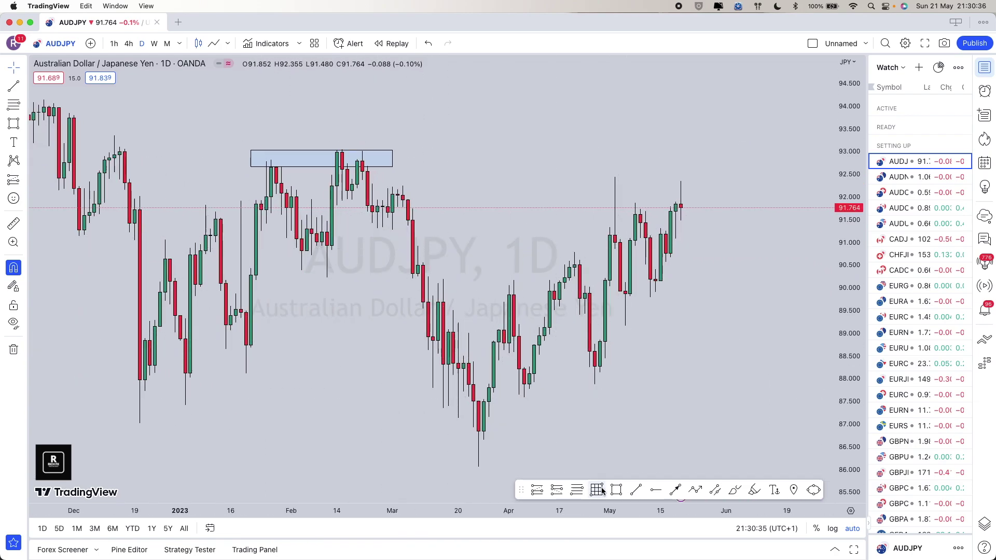
left_click(617, 491)
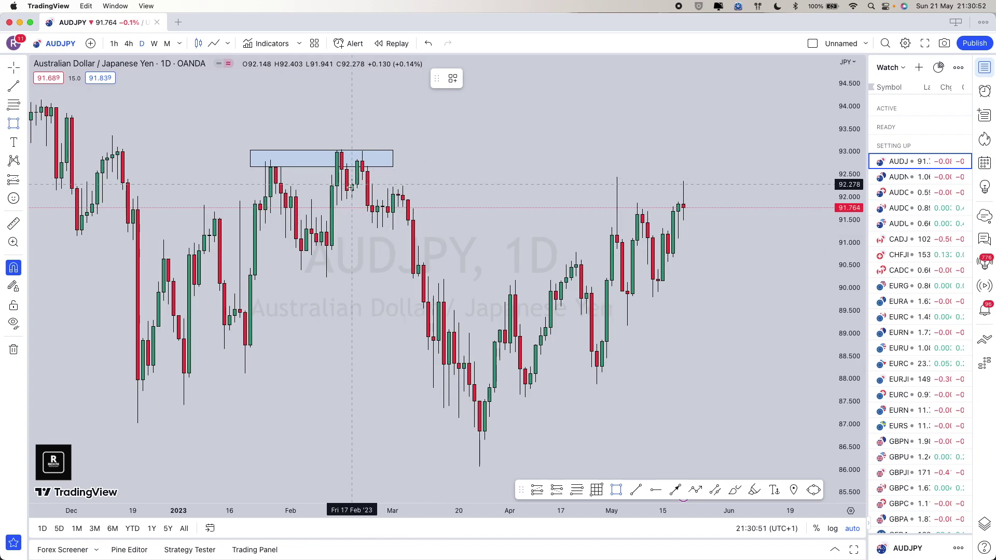
scroll(353, 190, "up", 5)
scroll(373, 159, "down", 5)
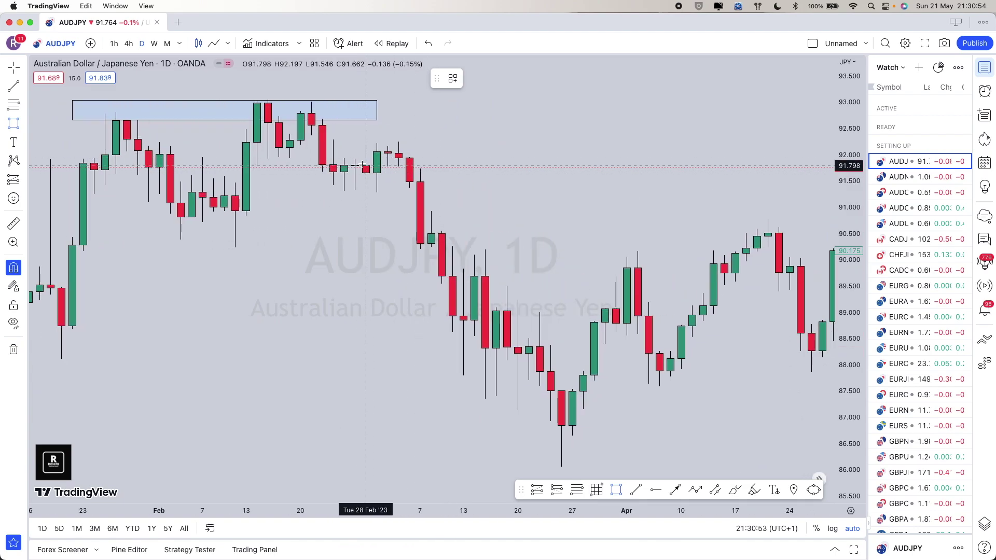
left_click(333, 148)
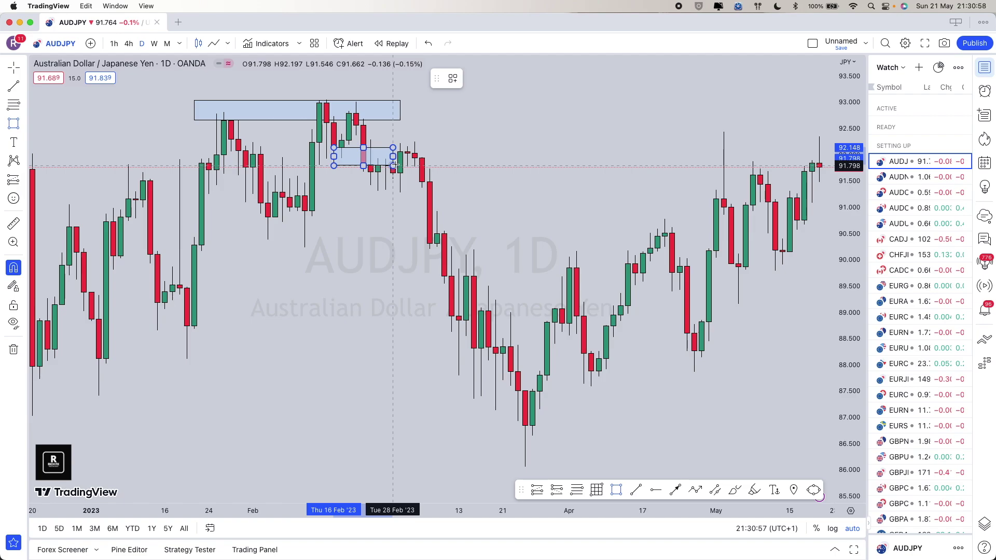
left_click(394, 165)
Raise the lower rectangle's upper edge to about 92.248 and widen it to span about 6 February to mid-March.
left_click_drag(393, 157, 481, 156)
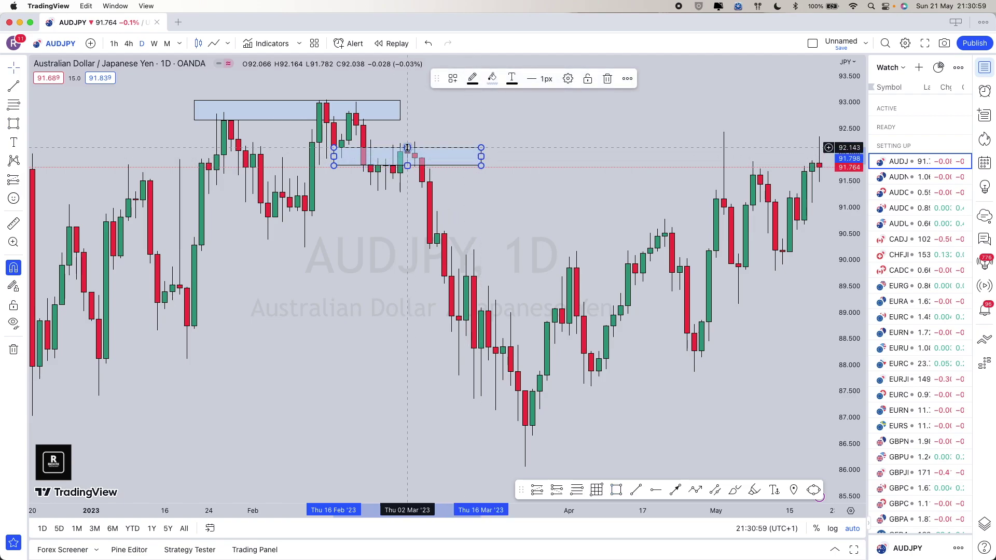
left_click_drag(408, 148, 408, 142)
left_click_drag(333, 157, 273, 154)
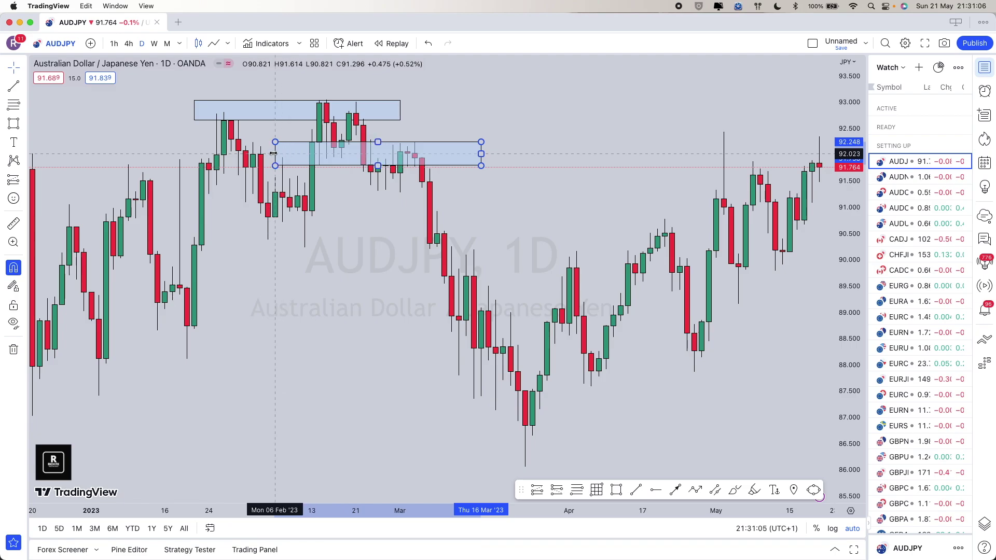
left_click_drag(273, 153, 273, 154)
left_click_drag(481, 154, 458, 153)
Delete the upper rectangle over the January–February highs.
left_click(401, 110)
key("BackSpace")
scroll(507, 147, "up", 2)
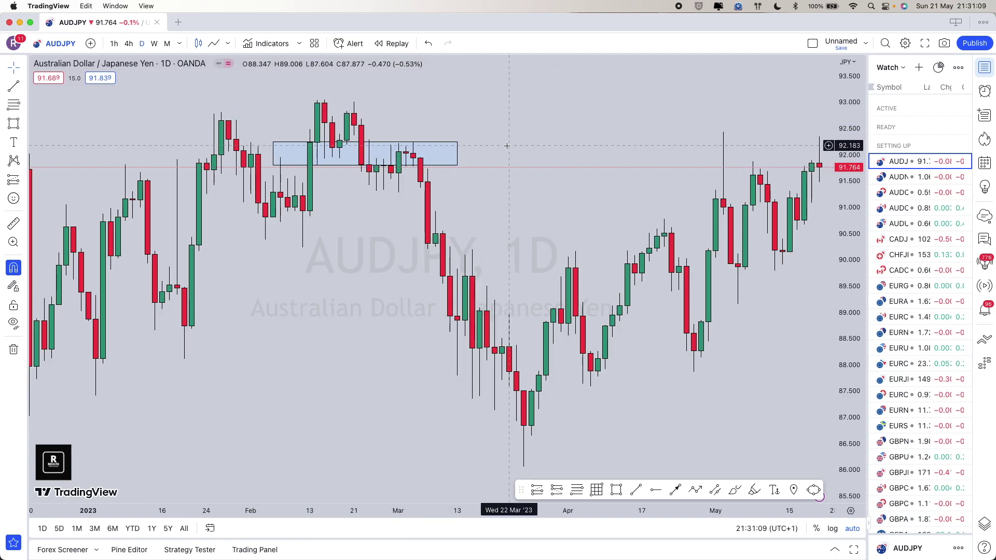
Start a bar replay from the red early-March candle that falls below the remaining rectangle.
scroll(399, 161, "down", 2)
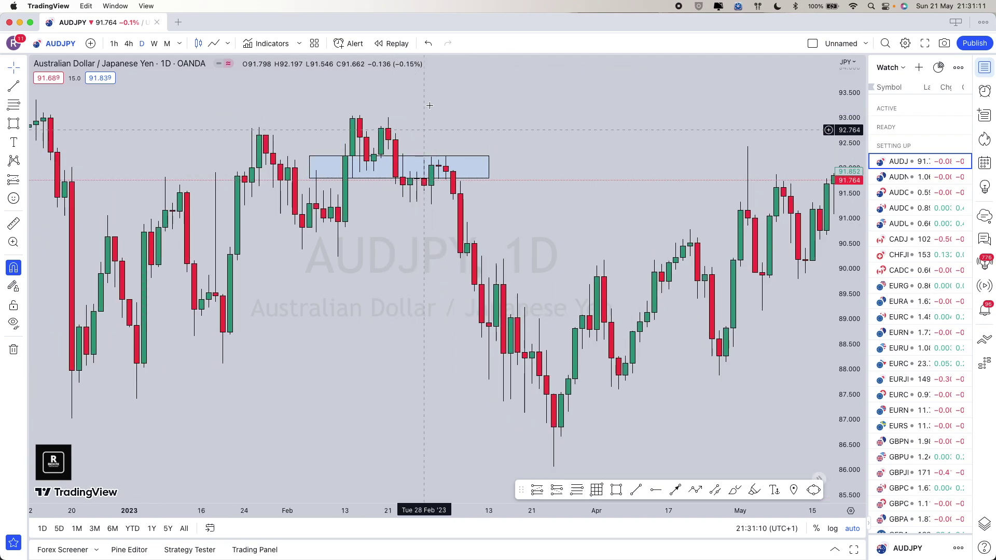
left_click(398, 44)
left_click(460, 136)
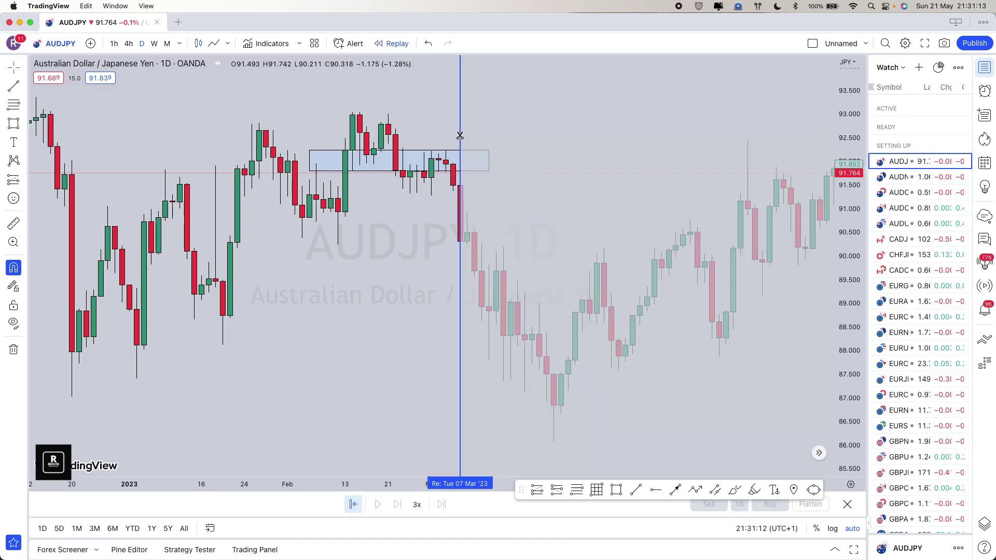
Circle the price reactions inside the rectangle with the Brush and undo the last circle around the late-February candles.
left_click(735, 490)
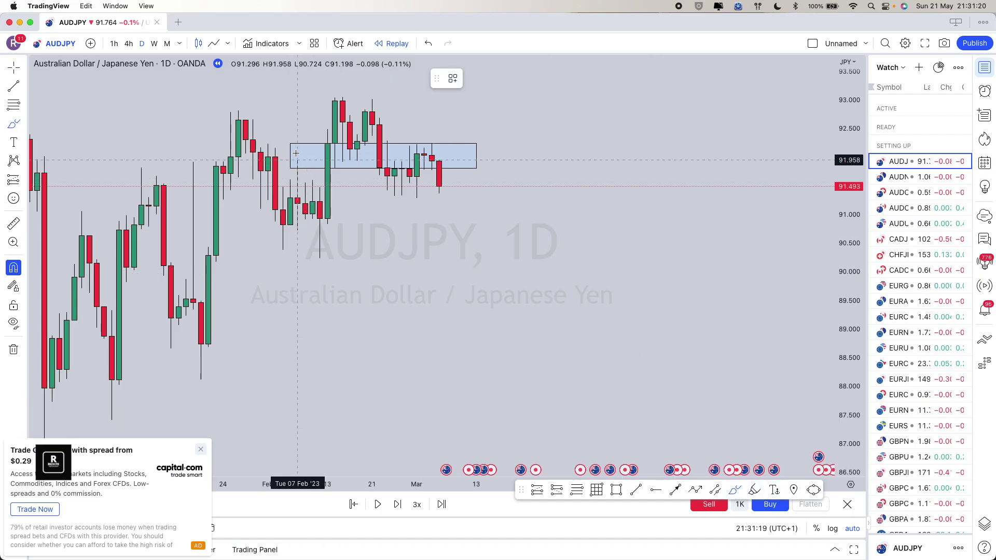
mouse_move(296, 153)
left_mouse_down()
mouse_move(286, 161)
mouse_move(351, 148)
mouse_move(353, 159)
mouse_move(329, 167)
mouse_move(340, 176)
mouse_move(361, 166)
mouse_move(356, 151)
left_mouse_up()
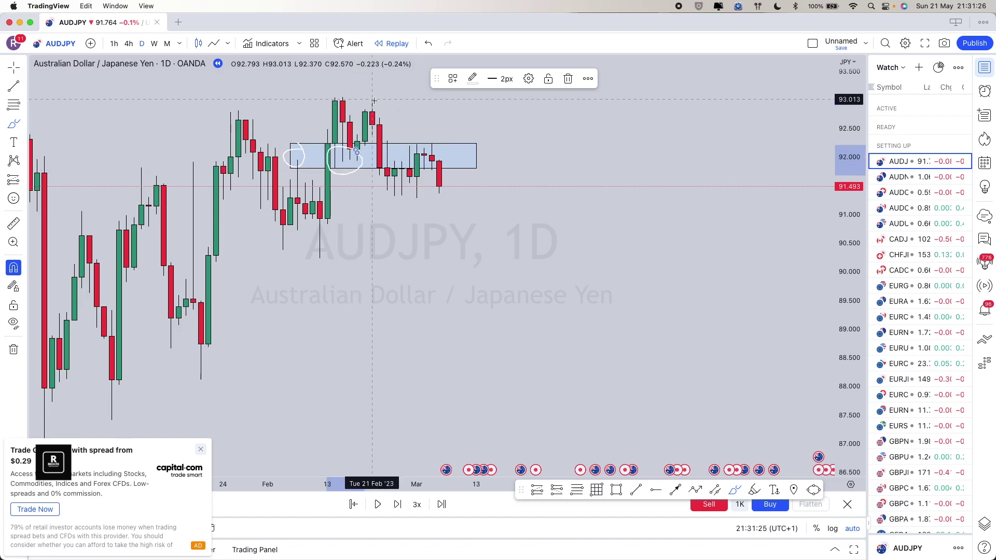
mouse_move(381, 139)
left_mouse_down()
mouse_move(378, 155)
mouse_move(408, 152)
mouse_move(389, 166)
left_mouse_up()
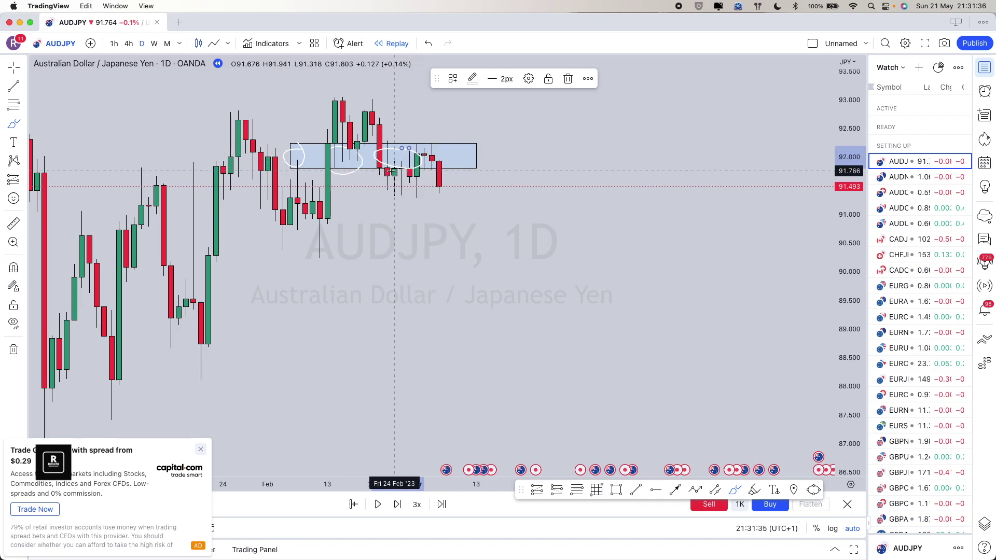
key("super+z")
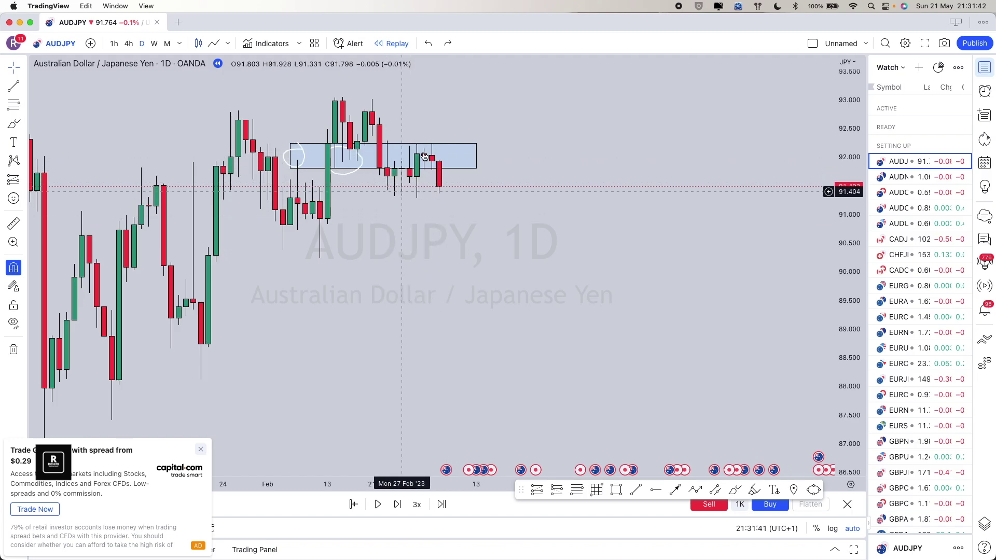
Delete the two remaining brush circles from the rectangle.
scroll(409, 151, "down", 1)
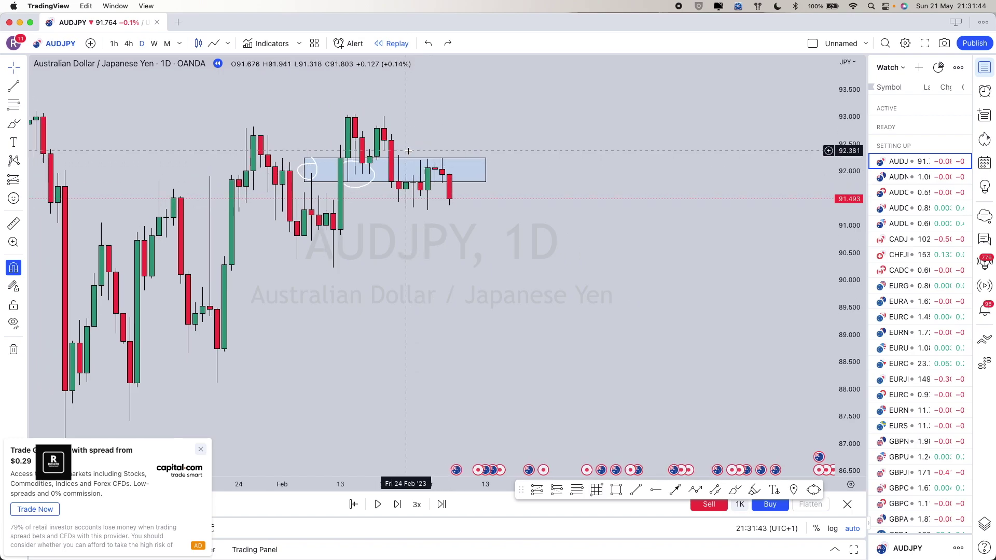
scroll(408, 151, "down", 1)
scroll(497, 217, "up", 1)
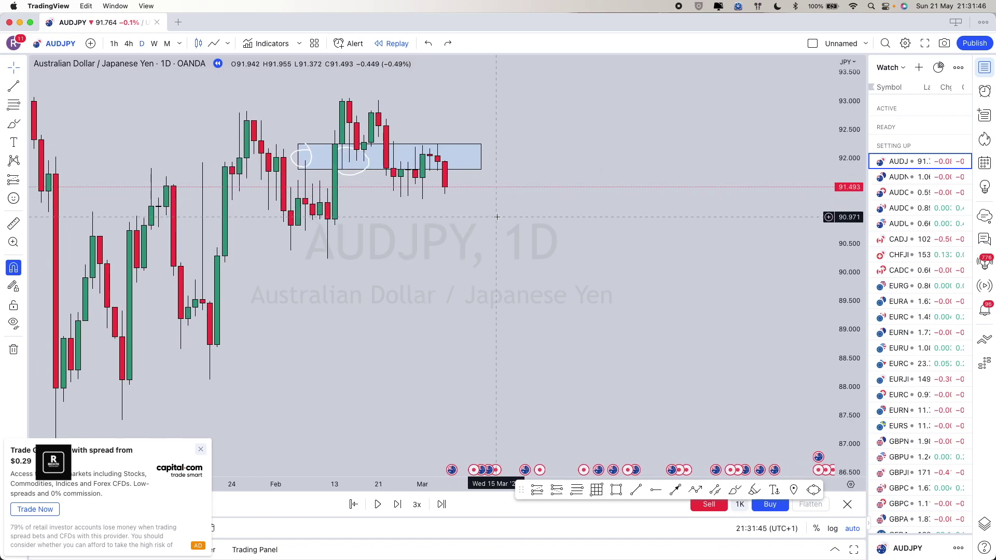
scroll(497, 217, "up", 1)
scroll(528, 298, "down", 1)
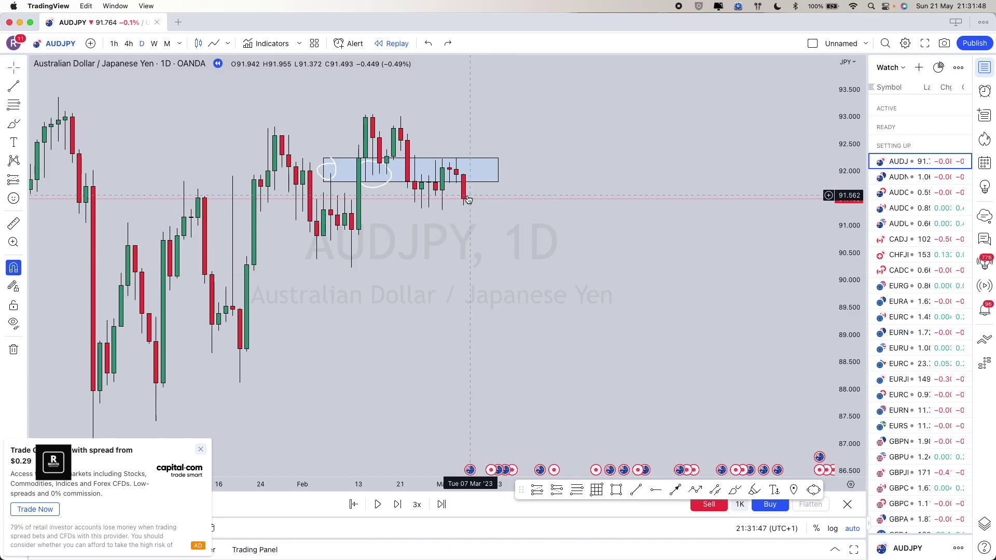
left_click(390, 174)
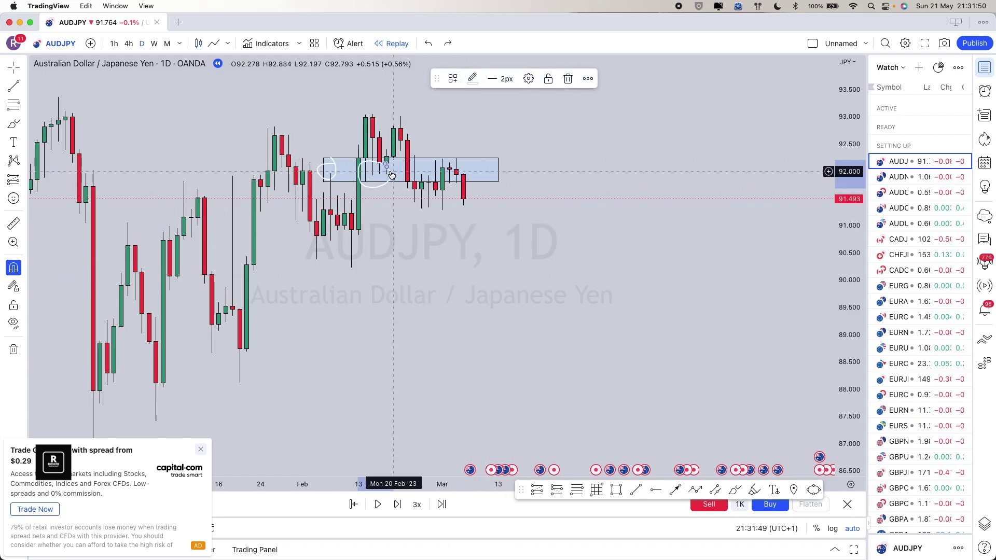
key("BackSpace")
left_click(334, 163)
key("BackSpace")
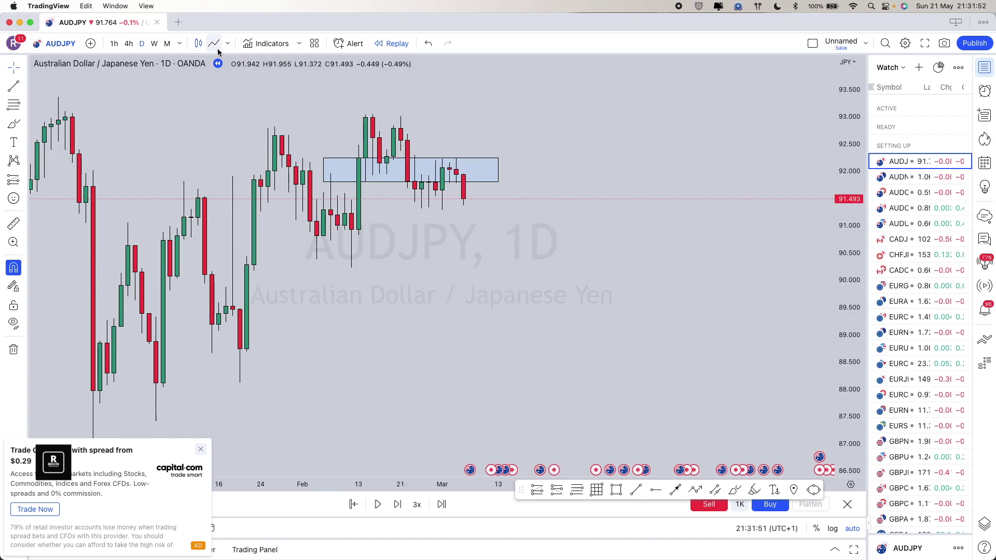
View the marked zone on the weekly timeframe and return to the daily timeframe.
left_click(154, 43)
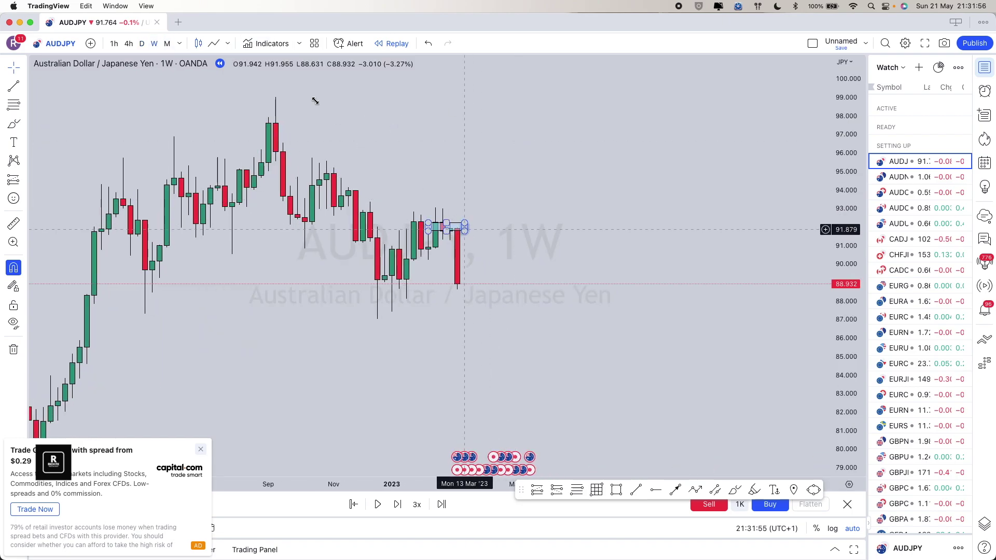
left_click(142, 44)
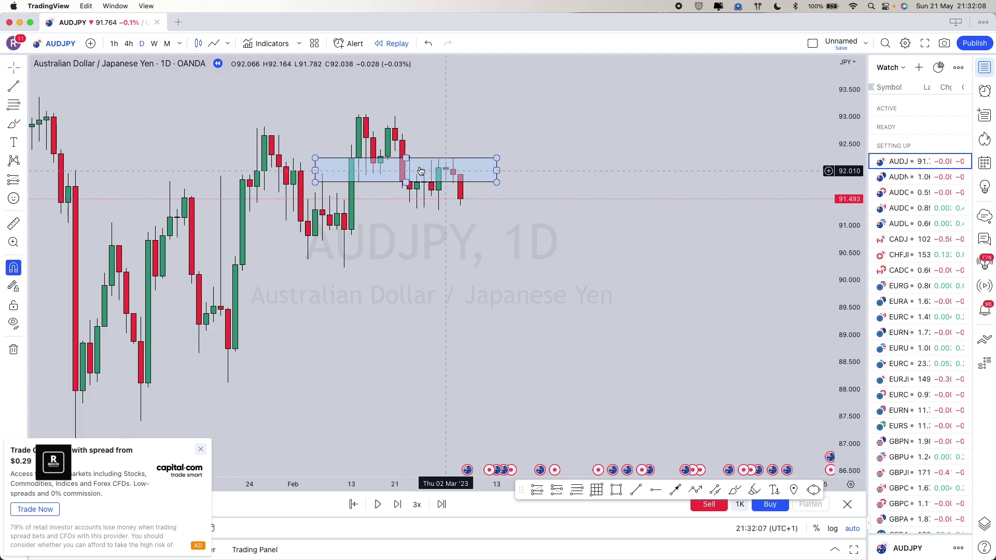
Exit the bar replay and delete the rectangle over the February highs from the daily chart.
left_click(443, 505)
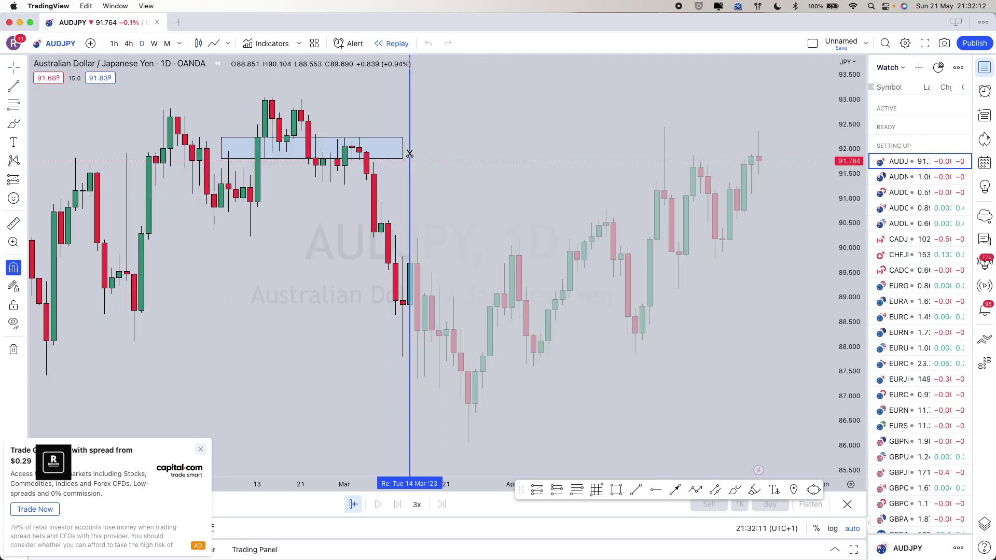
left_click(397, 44)
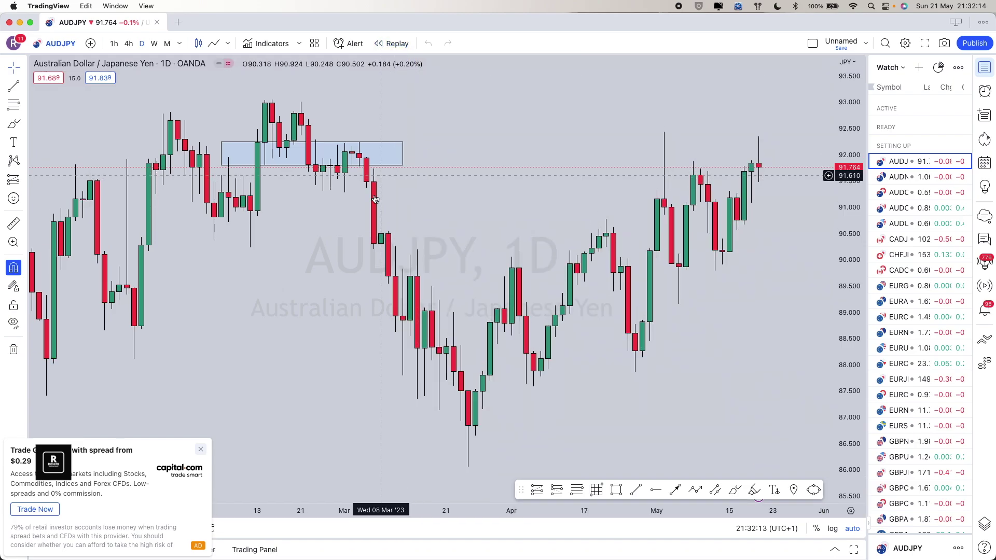
left_click(300, 159)
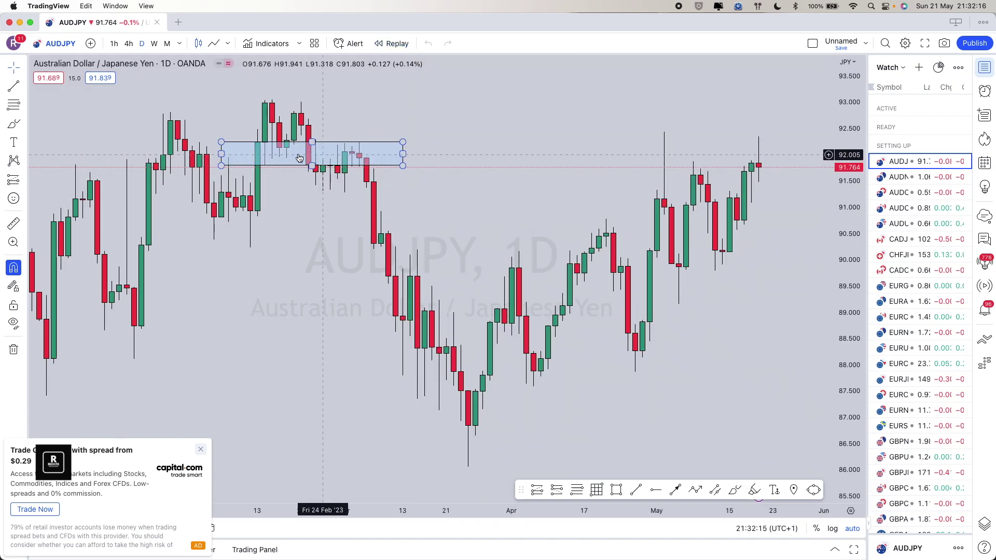
key("Delete")
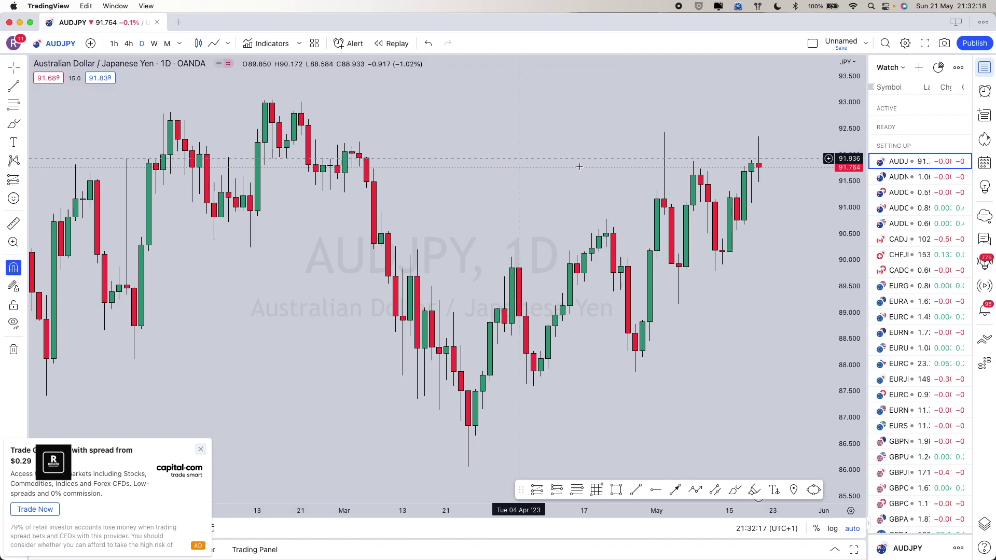
Draw a rectangle from mid-February to 2 June between about 91.15 and 91.67, adjusting its start and upper edge to fit the zone.
scroll(613, 177, "right", 2)
scroll(612, 176, "right", 6)
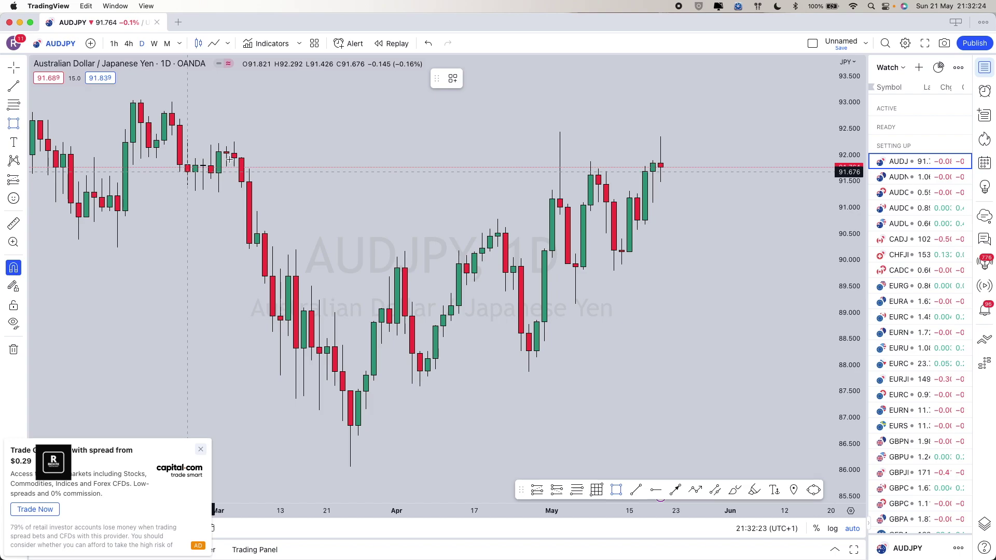
left_click(211, 165)
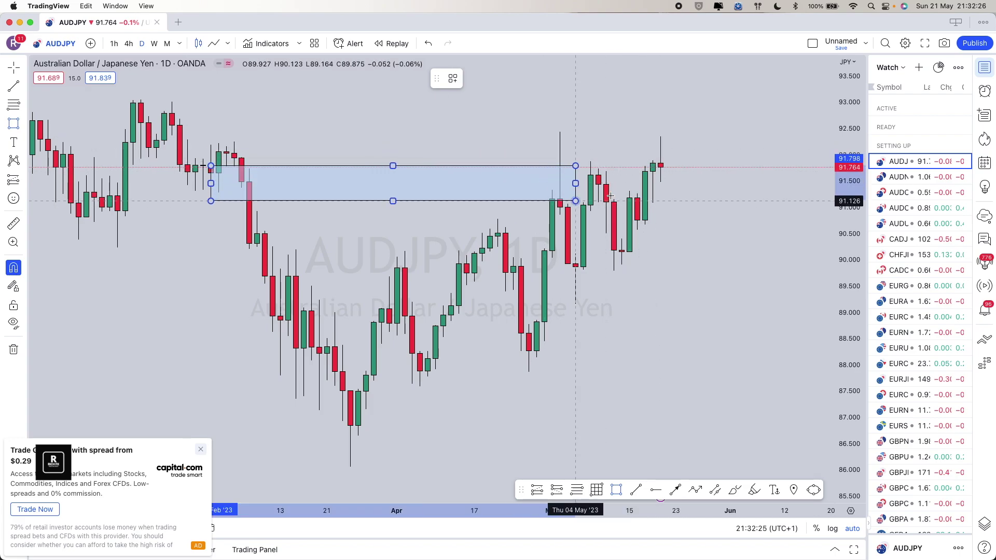
left_click_drag(610, 196, 736, 200)
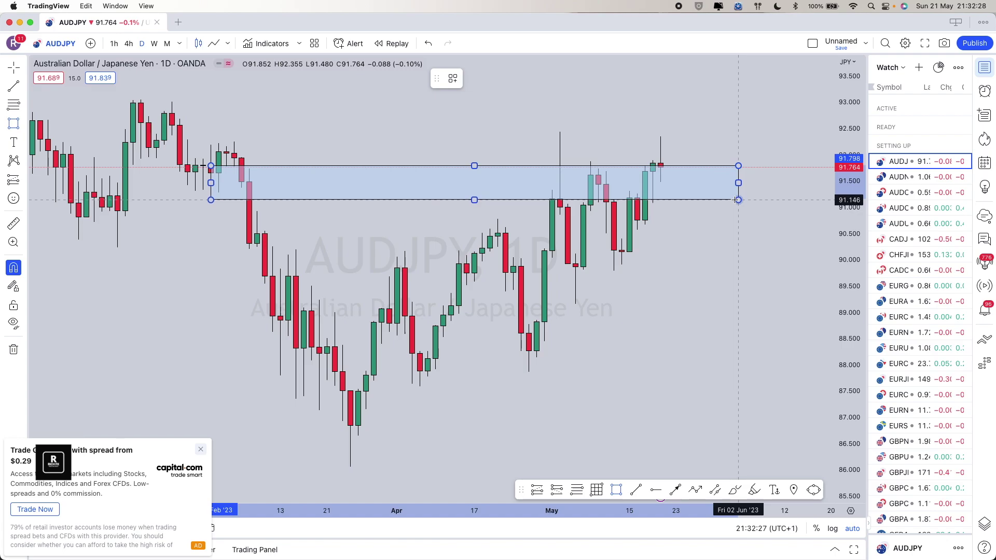
left_click_drag(210, 183, 154, 184)
left_click_drag(259, 165, 197, 173)
left_click(274, 157)
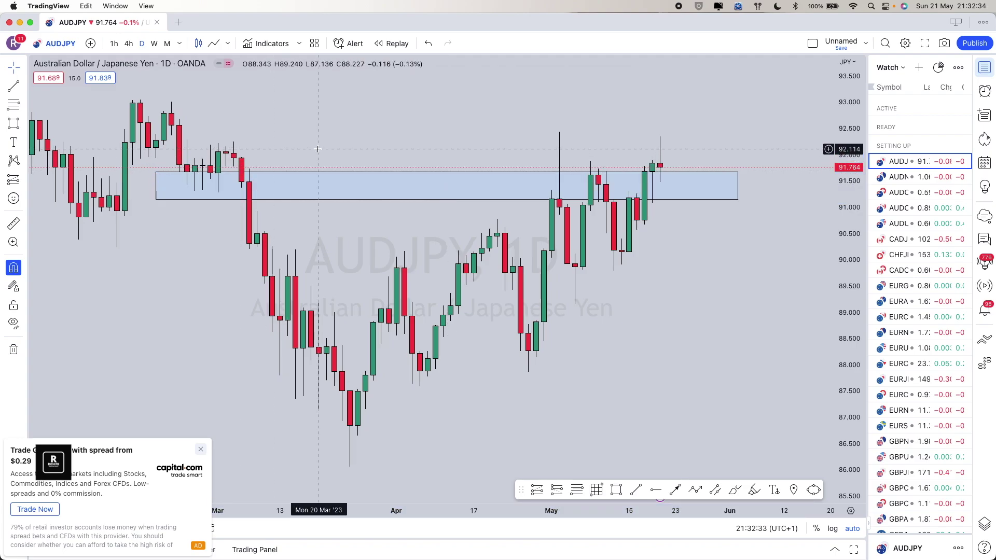
Draw a horizontal trend line at about 87.02 from the 20 December low to the 24 March candle.
scroll(352, 154, "down", 2)
scroll(352, 154, "down", 1)
scroll(350, 155, "up", 2)
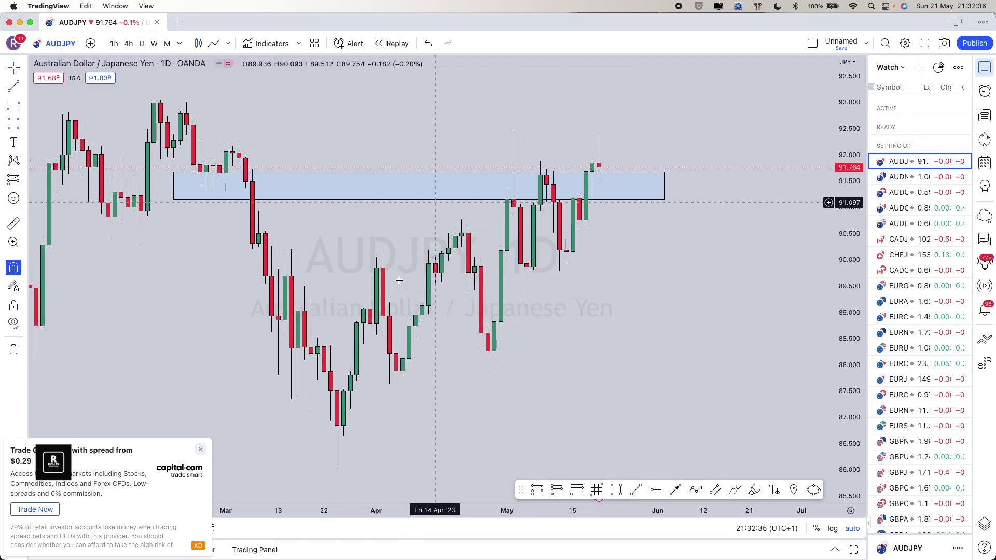
scroll(295, 235, "down", 4)
scroll(495, 303, "up", 2)
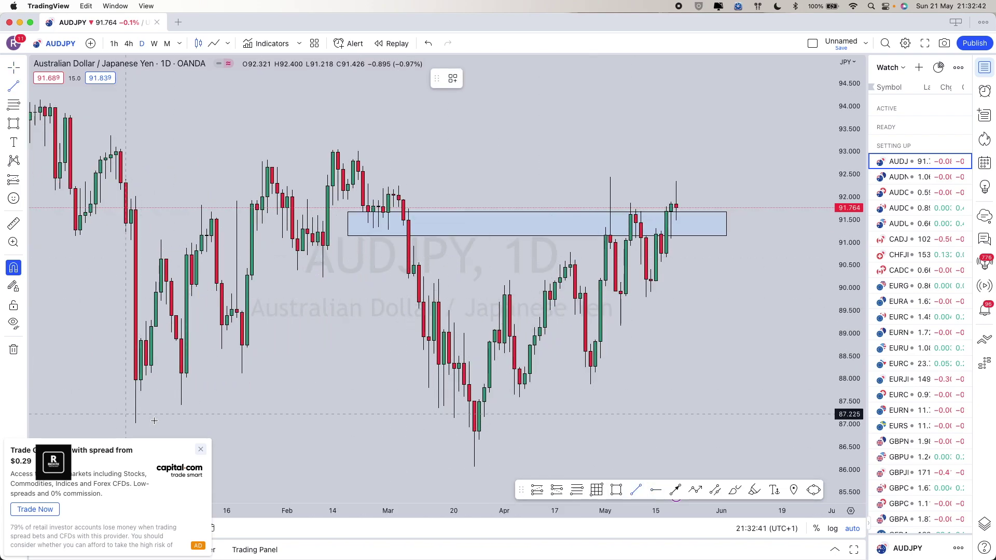
left_click_drag(135, 423, 474, 427)
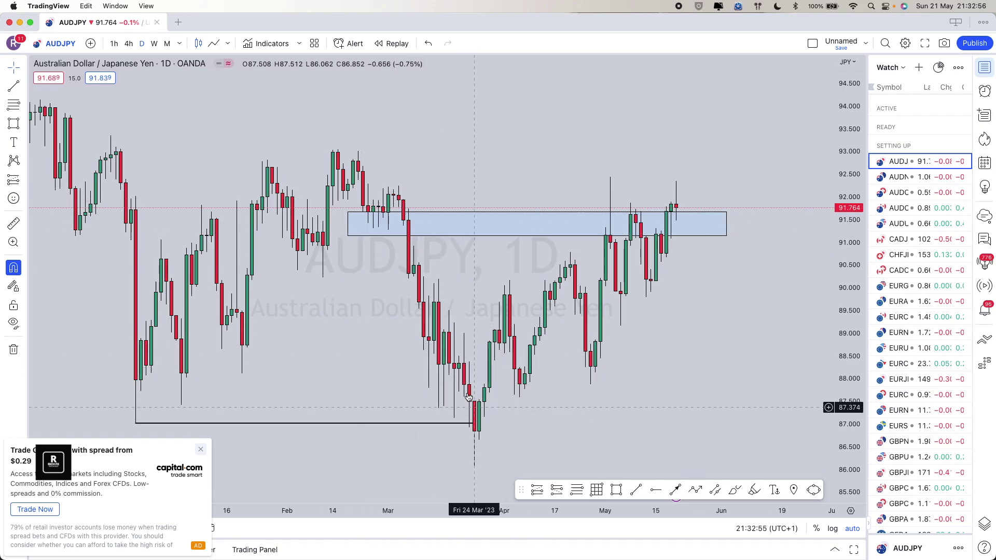
Close the broker advertisement covering the chart.
left_click(201, 450)
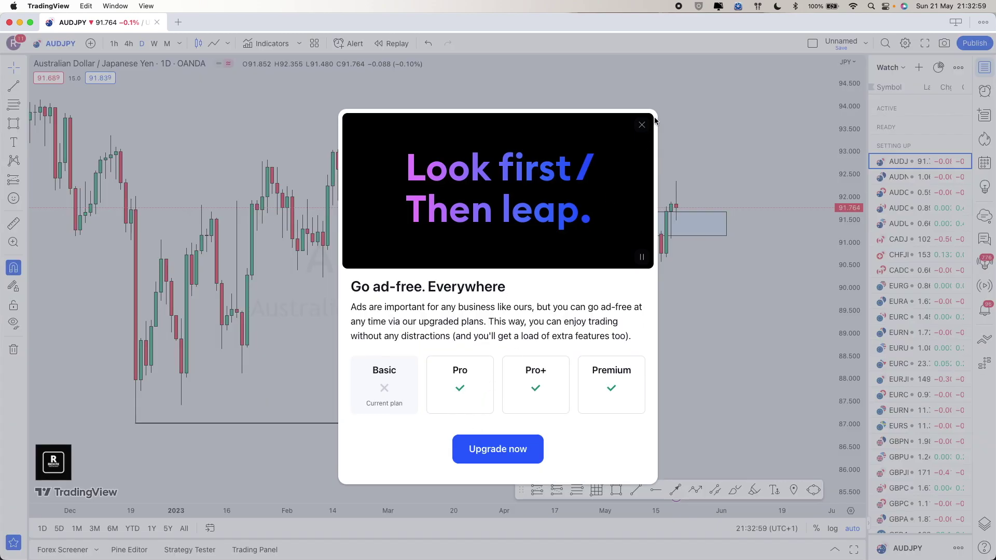
left_click(643, 124)
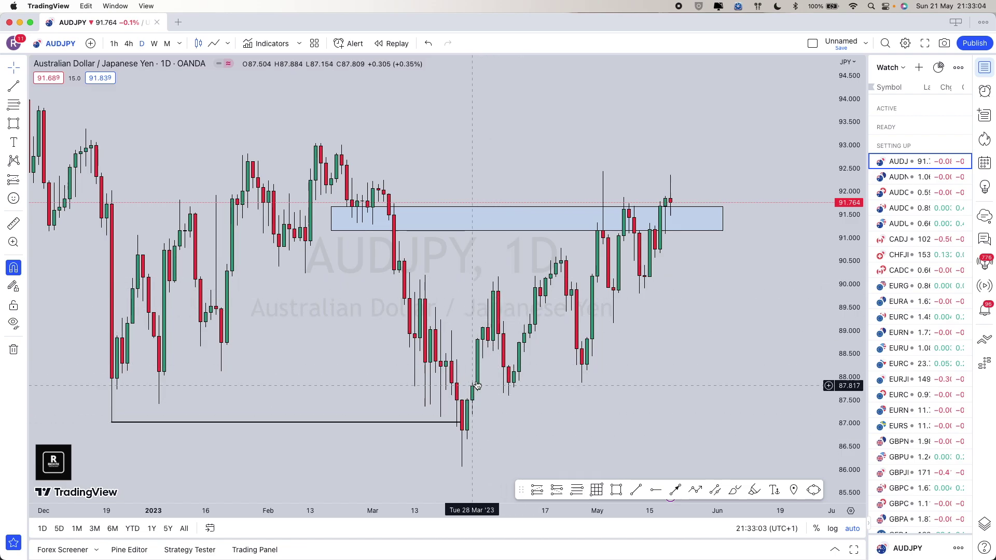
scroll(478, 385, "down", 3)
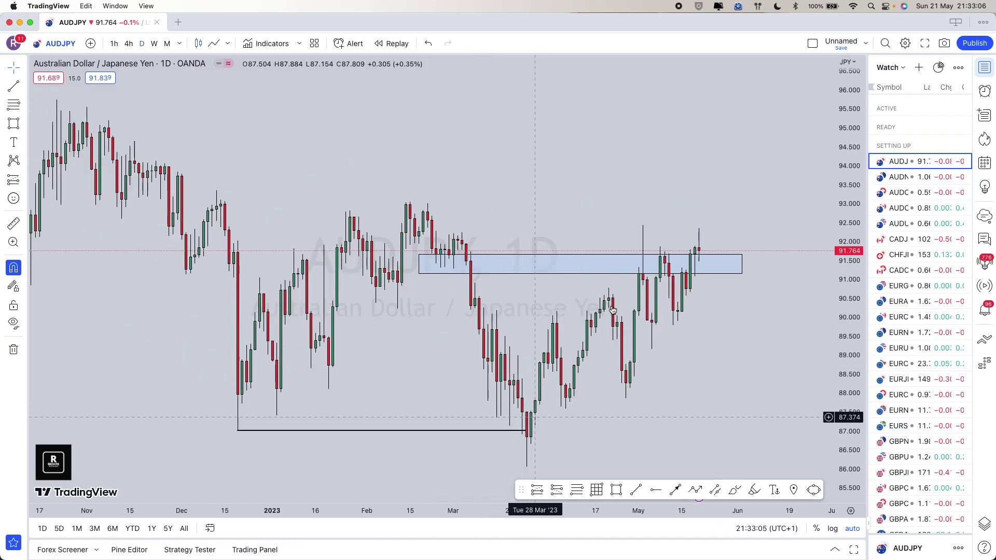
left_click(696, 490)
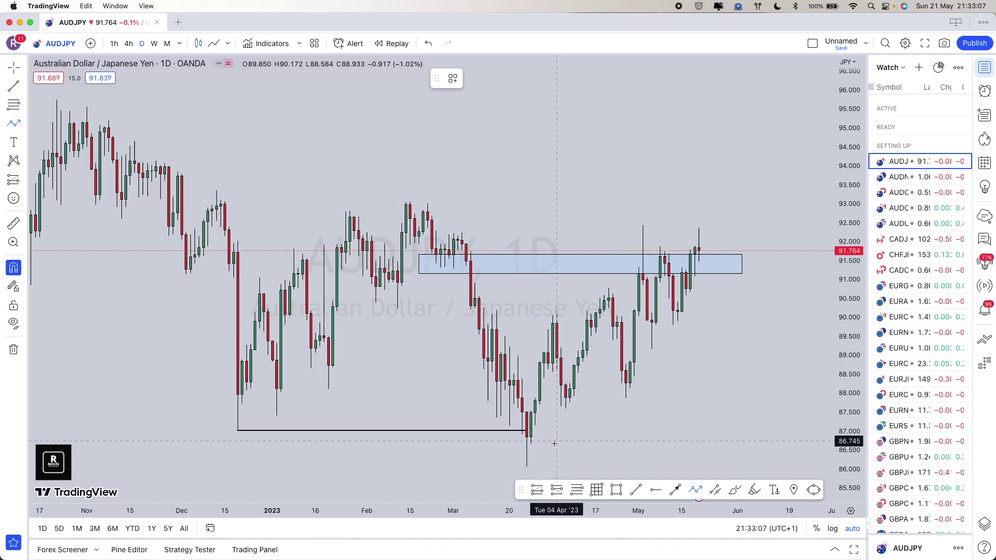
left_click(527, 438)
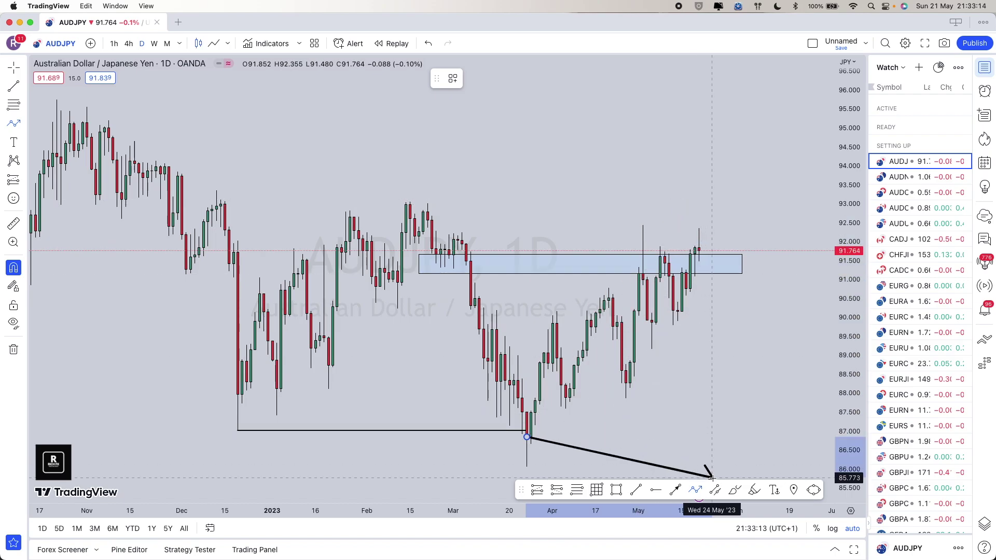
key("Escape")
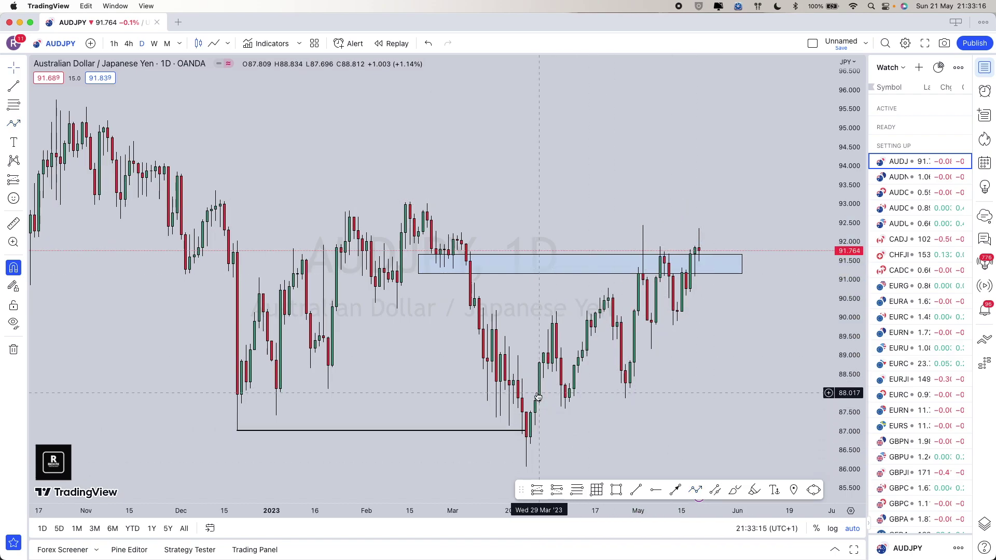
Delete the horizontal trend line running from the December low to the late-March candle.
scroll(519, 337, "up", 3)
left_click(446, 418)
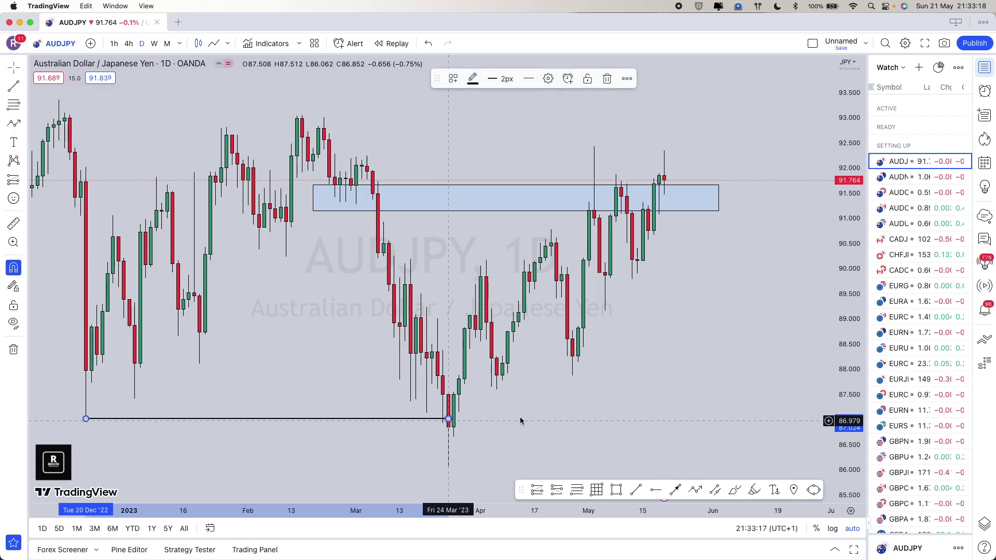
scroll(556, 411, "down", 3)
key("Delete")
Draw a second rectangle over the April highs from 13 April to 26 May between 90.224 and 90.782, and delete it.
scroll(590, 351, "down", 3)
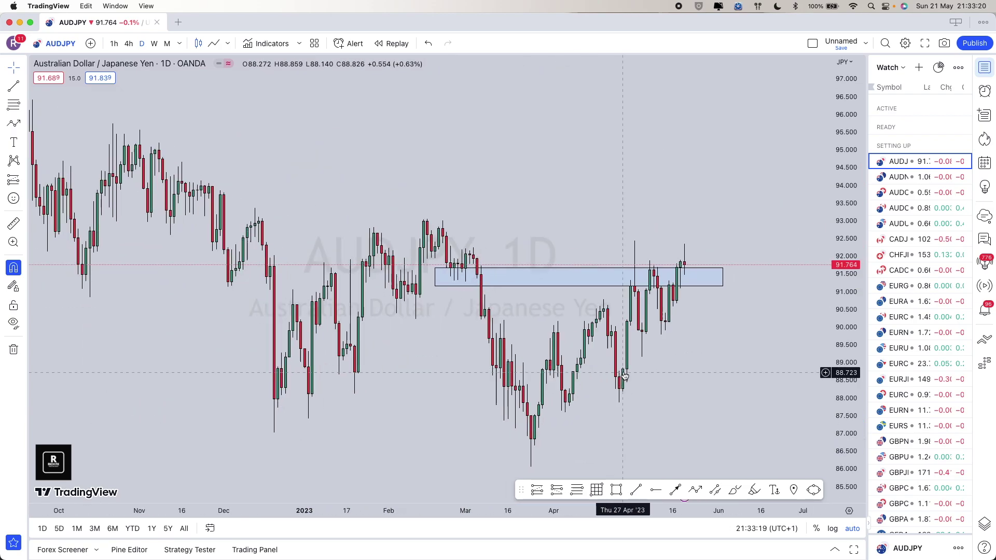
scroll(571, 322, "up", 5)
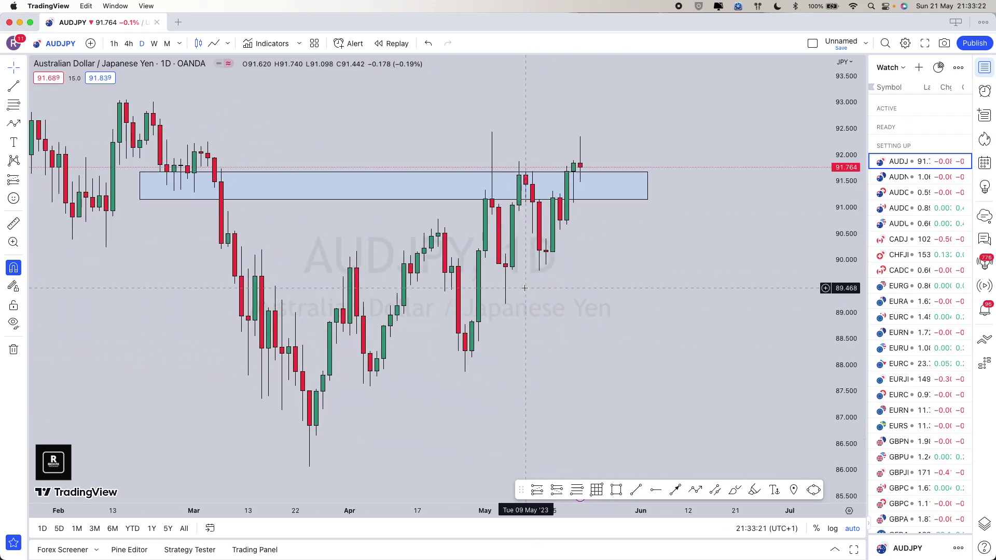
scroll(538, 285, "up", 1)
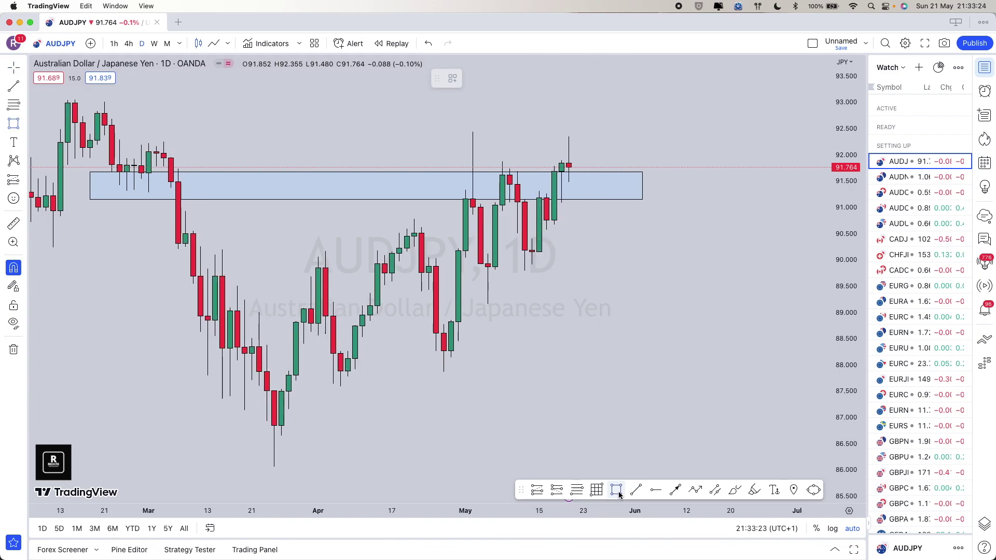
mouse_move(399, 249)
left_mouse_down()
mouse_move(417, 219)
mouse_move(609, 236)
left_mouse_up()
left_click(674, 251)
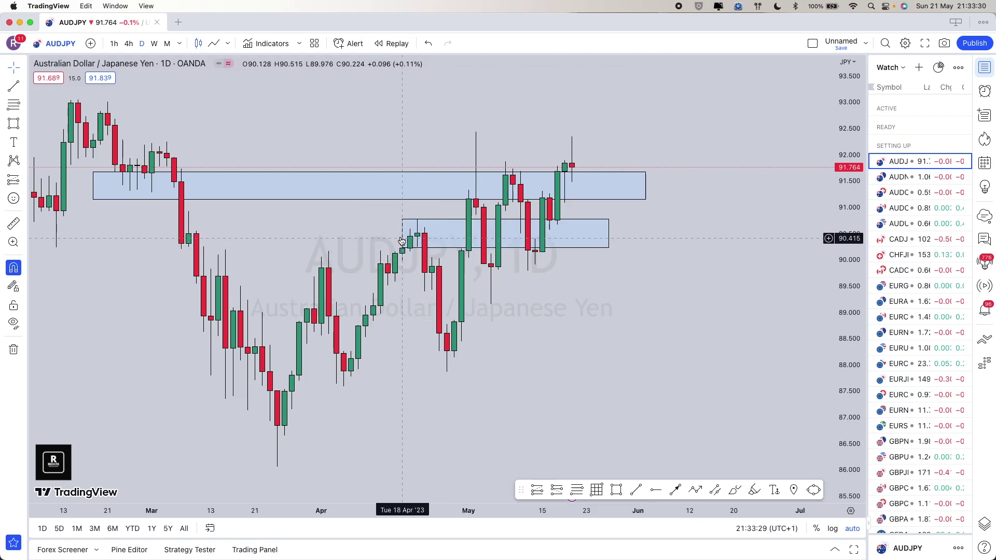
left_click_drag(402, 234, 380, 233)
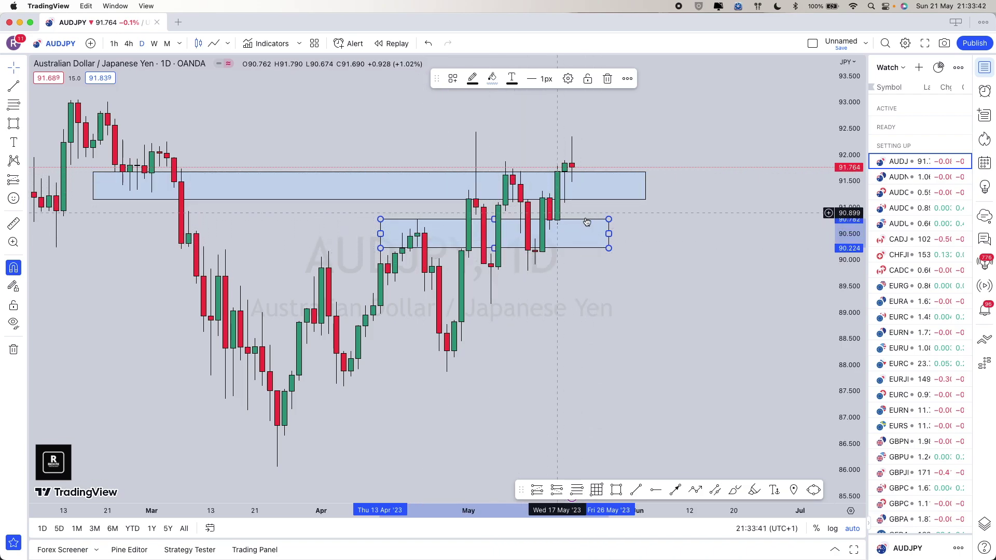
key("Delete")
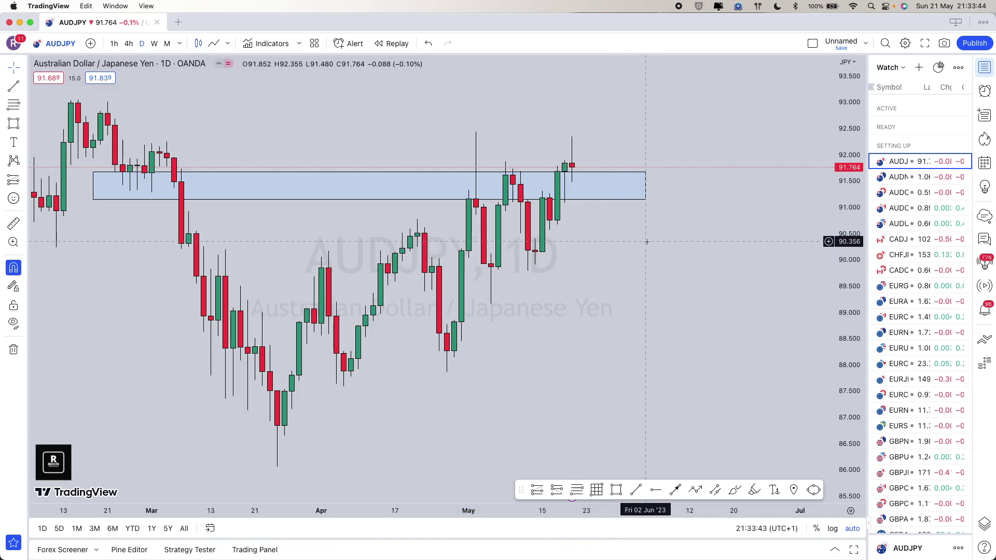
Examine how the latest May candles trade around the marked zone on the daily chart.
scroll(534, 206, "up", 2)
scroll(534, 206, "up", 3)
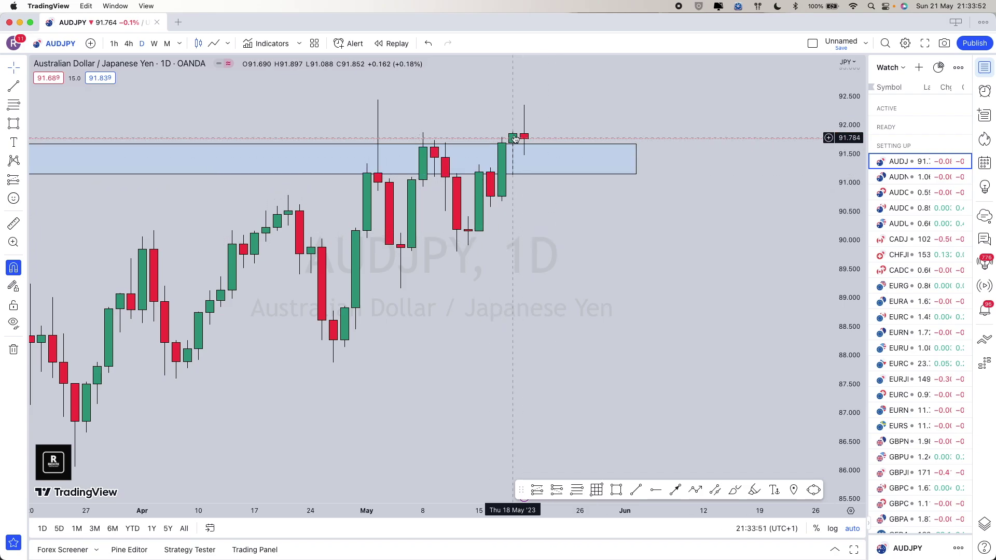
scroll(656, 238, "down", 3)
left_click_drag(656, 238, 611, 223)
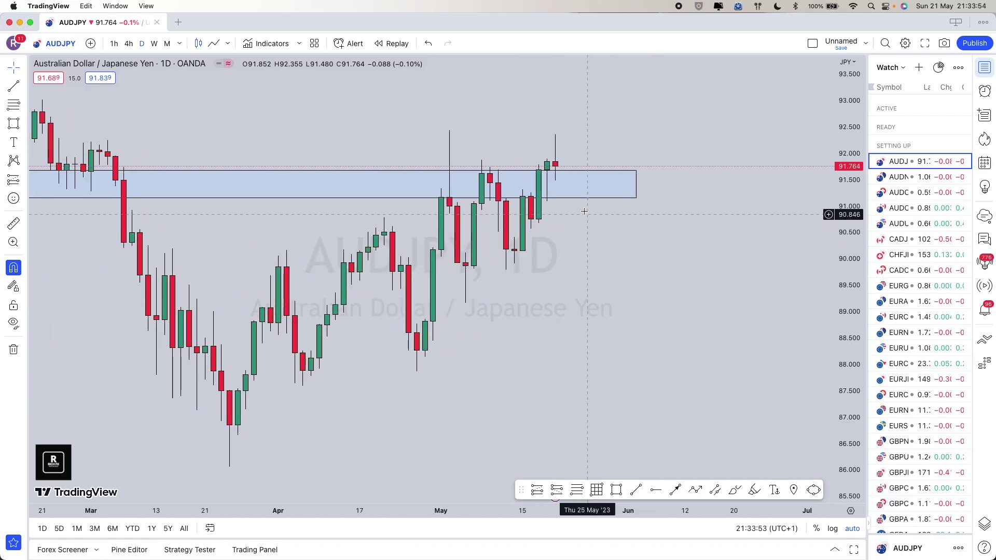
scroll(576, 239, "up", 1)
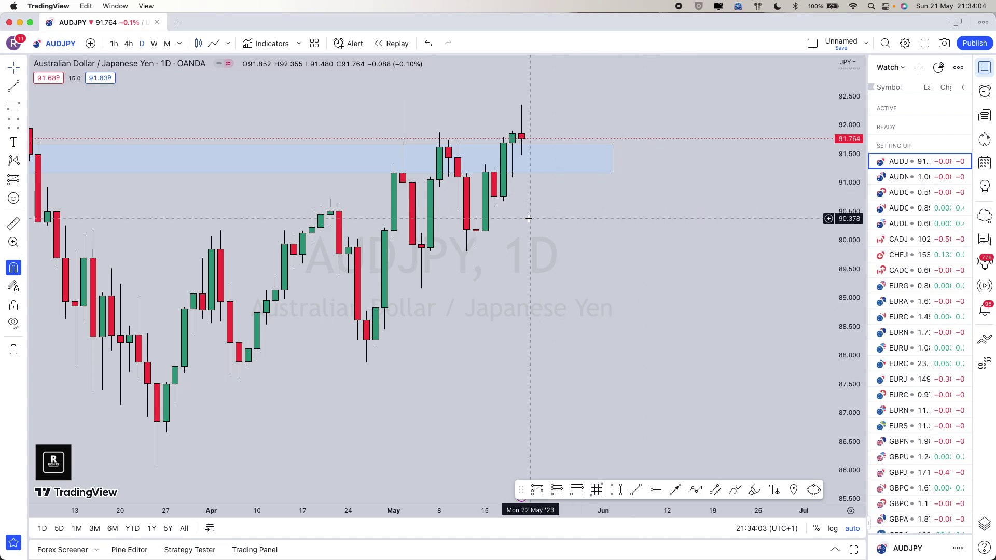
scroll(572, 236, "down", 1)
scroll(573, 236, "down", 3)
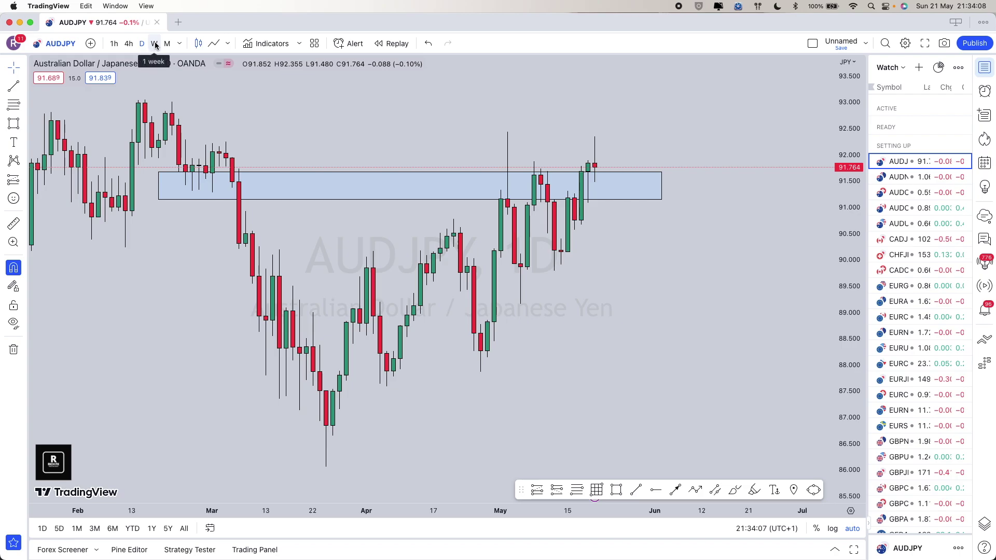
scroll(574, 227, "up", 1)
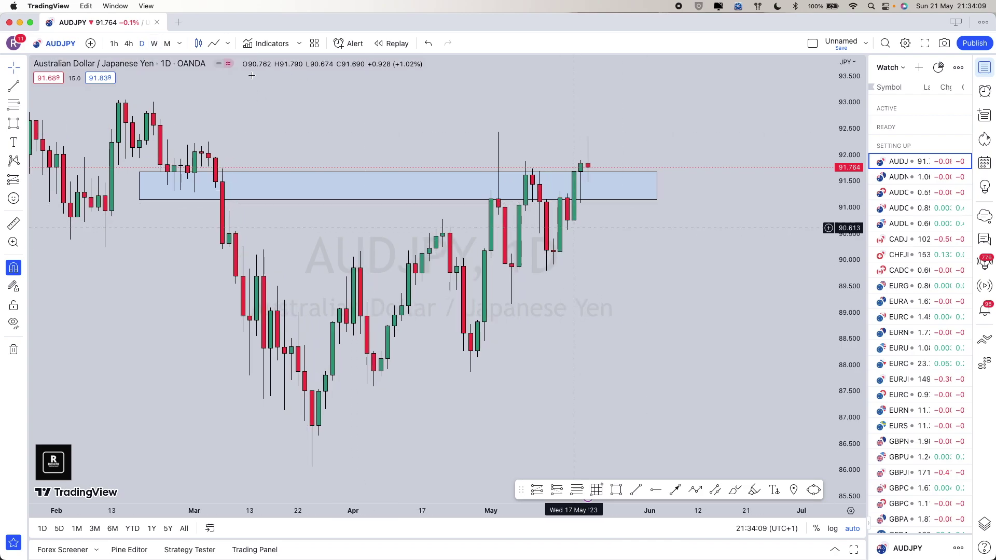
Compare the marked zone on the weekly and daily timeframes and open the monthly timeframe.
left_click(156, 43)
scroll(638, 189, "up", 4)
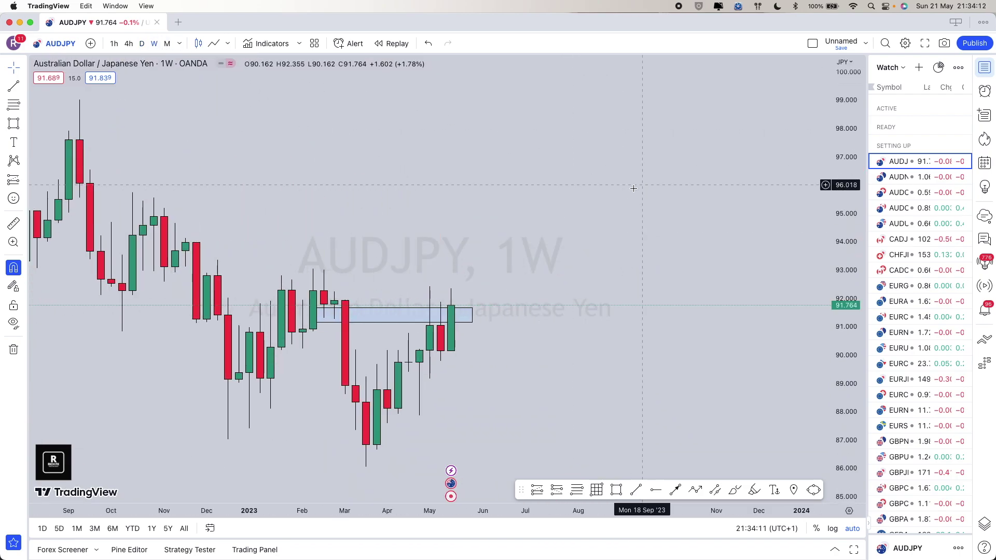
scroll(508, 318, "up", 1)
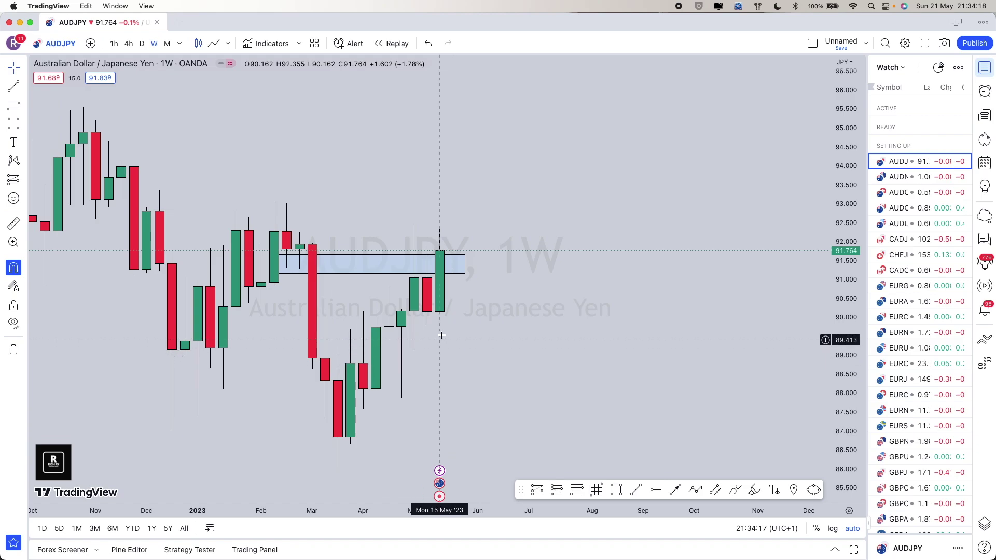
left_click(143, 44)
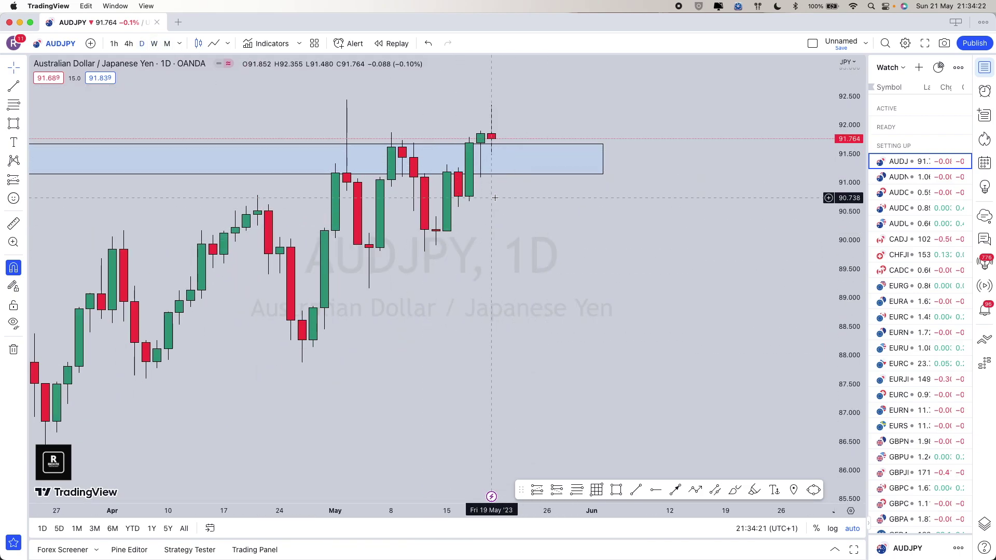
left_click(154, 44)
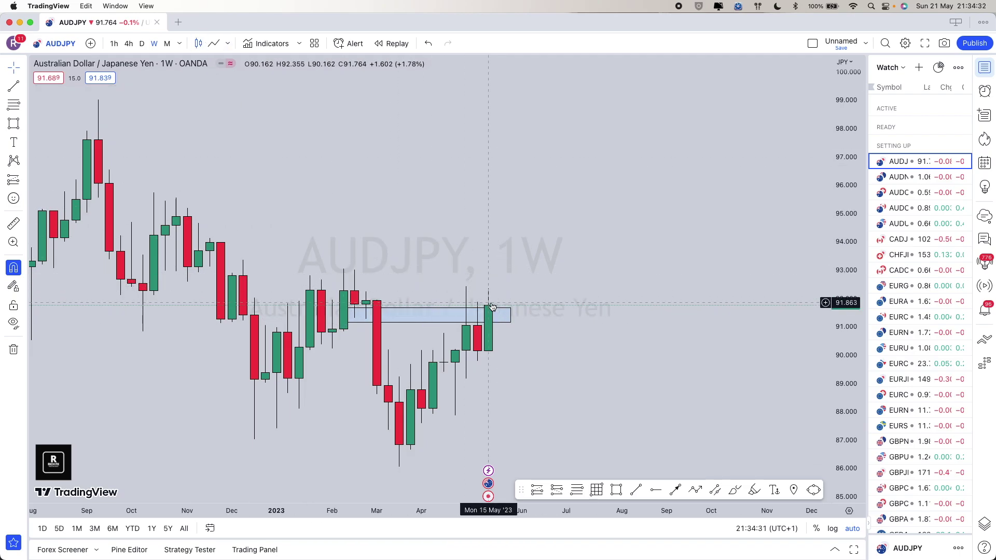
scroll(490, 307, "up", 2)
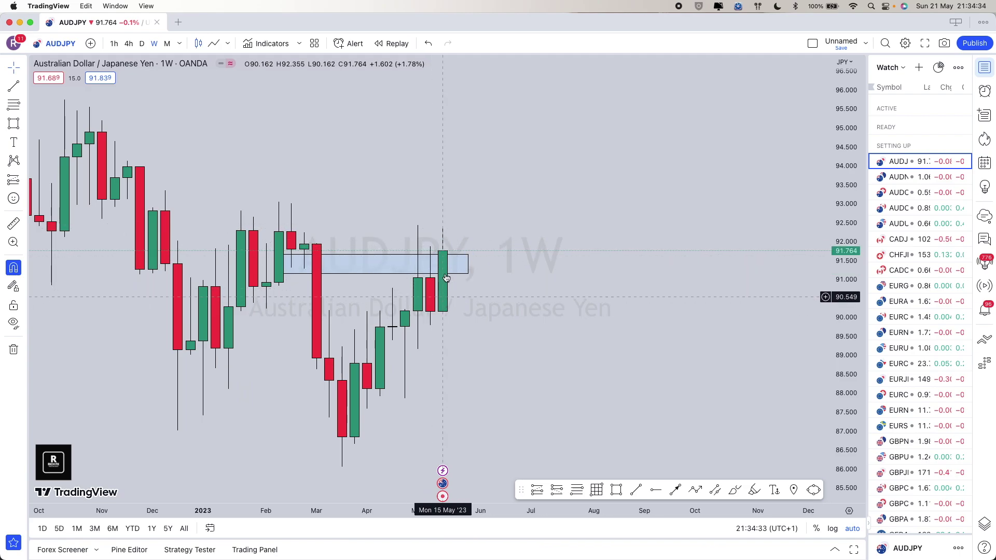
left_click(167, 45)
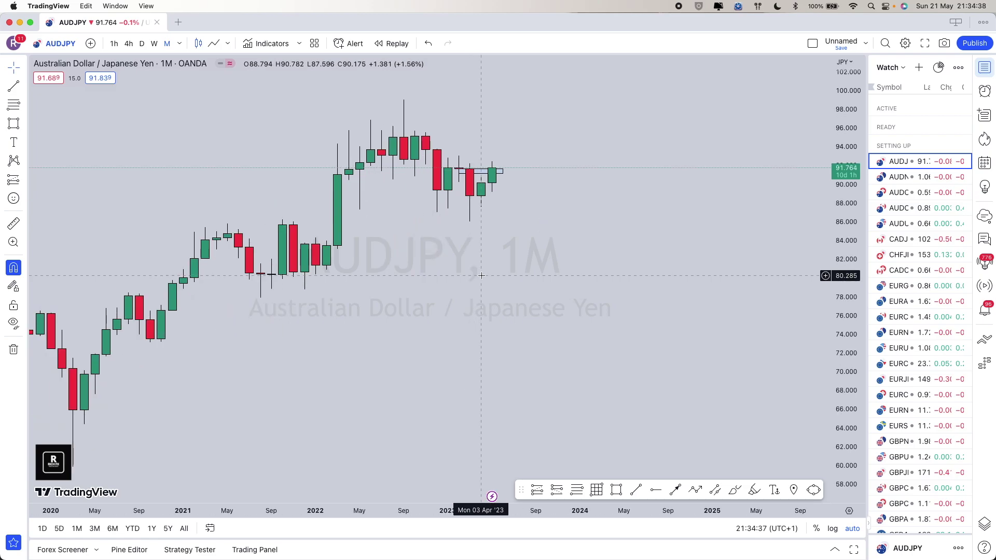
Check the marked zone on the monthly timeframe, return to the daily timeframe and examine the latest May candles around the zone.
scroll(482, 275, "down", 6)
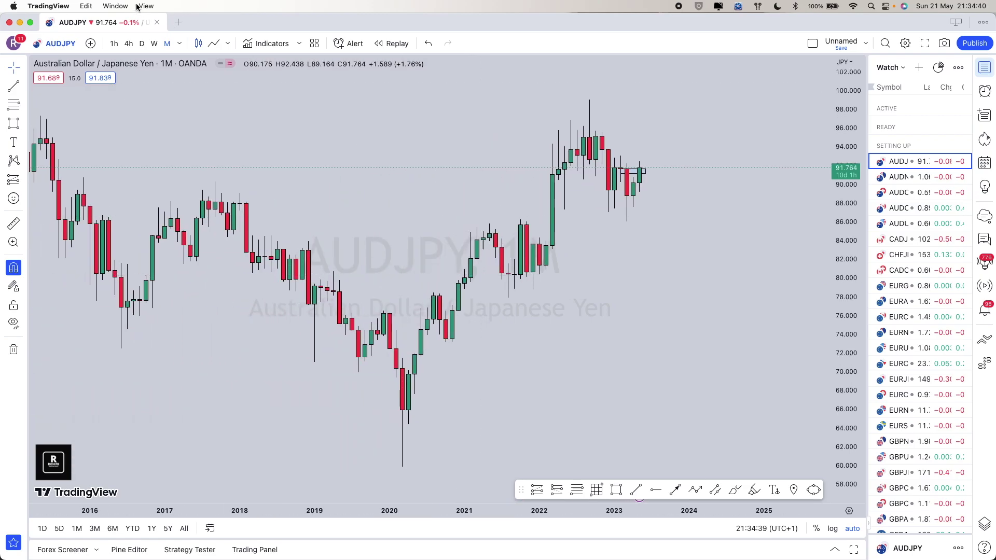
left_click(141, 44)
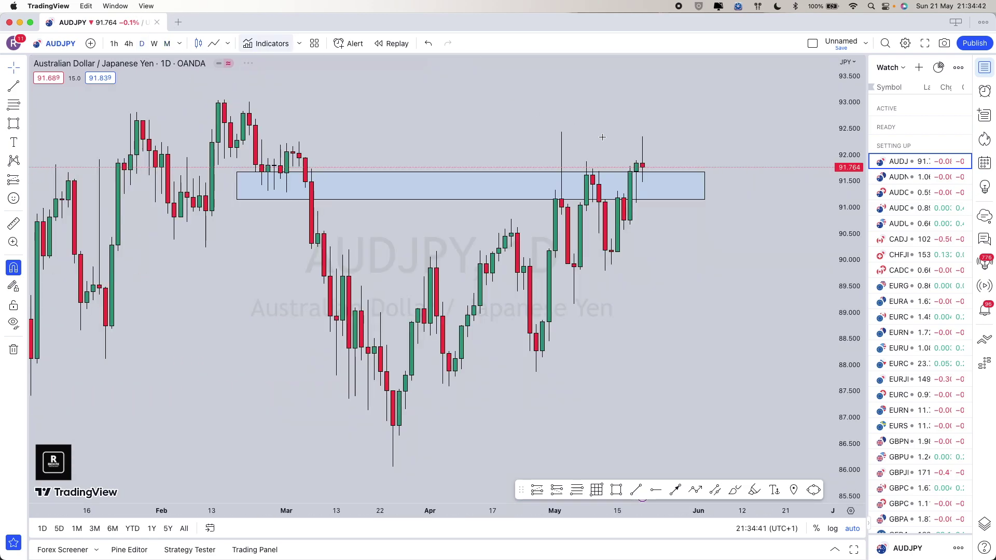
scroll(665, 261, "up", 3)
scroll(665, 261, "up", 3)
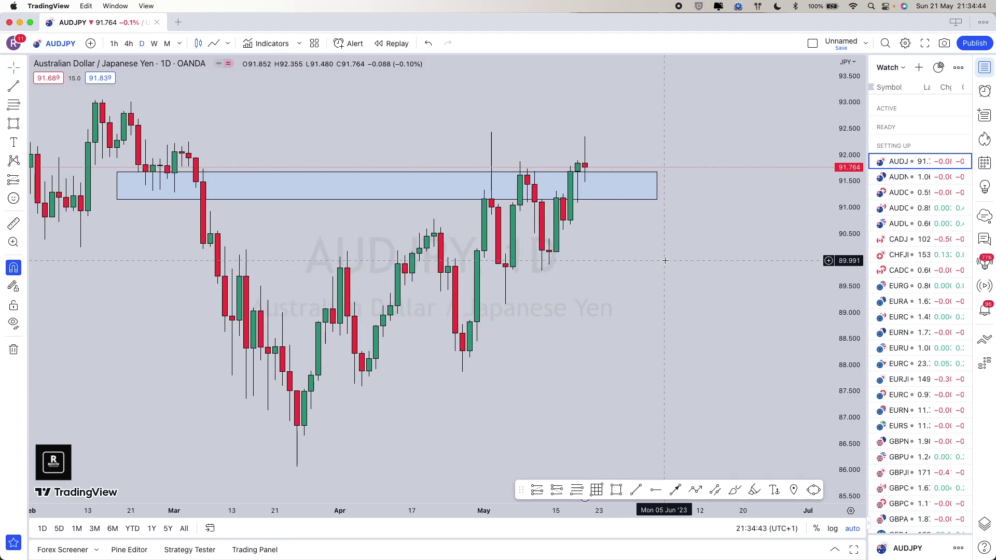
scroll(594, 306, "down", 5)
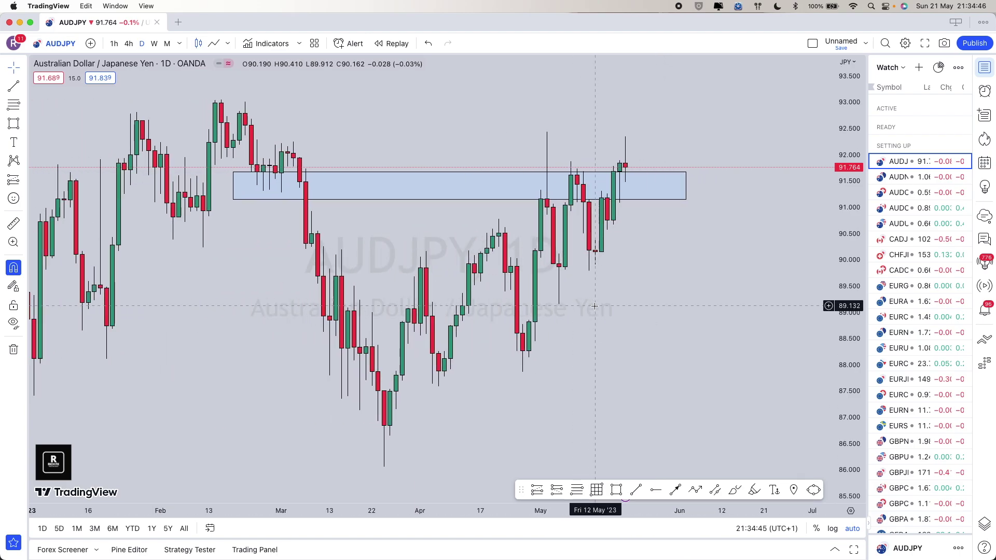
scroll(643, 314, "up", 5)
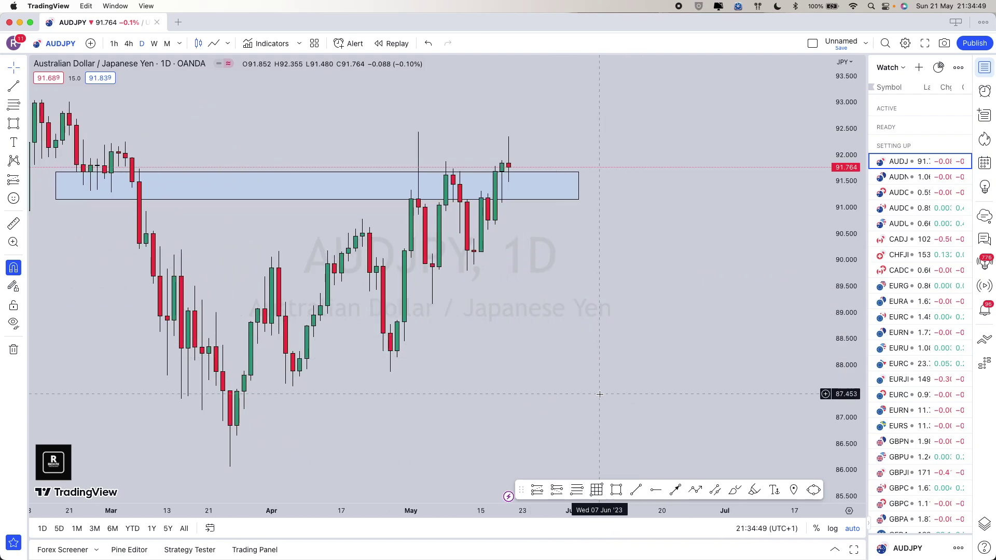
scroll(560, 344, "up", 3)
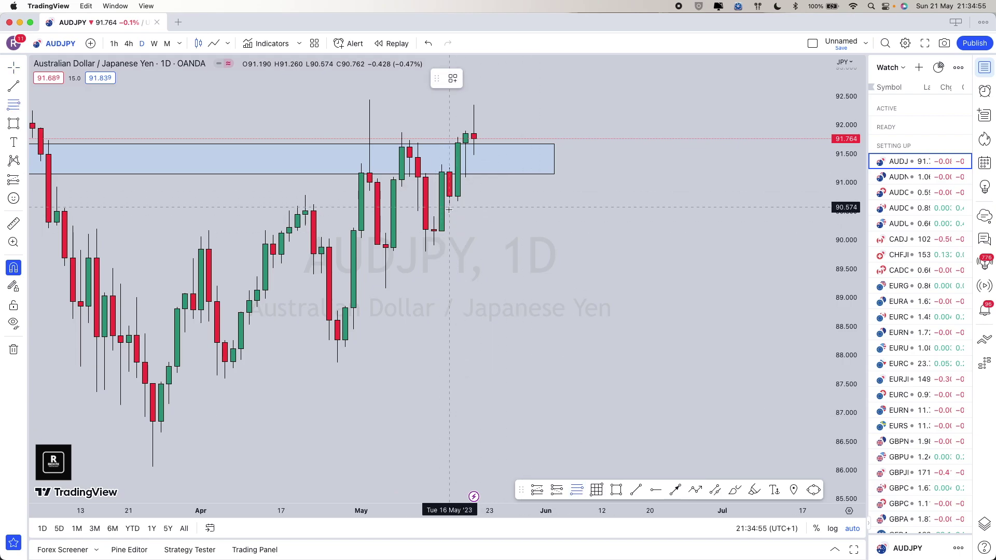
scroll(374, 238, "down", 2)
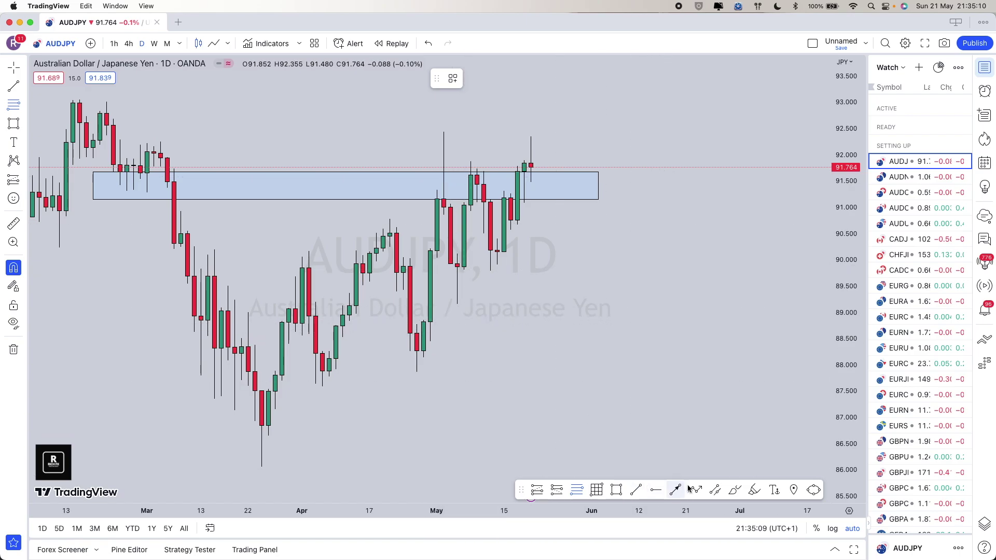
Brush short arcs at the successive swing lows and highs from the late-March low to the mid-May low, with magnet mode off.
left_click(734, 490)
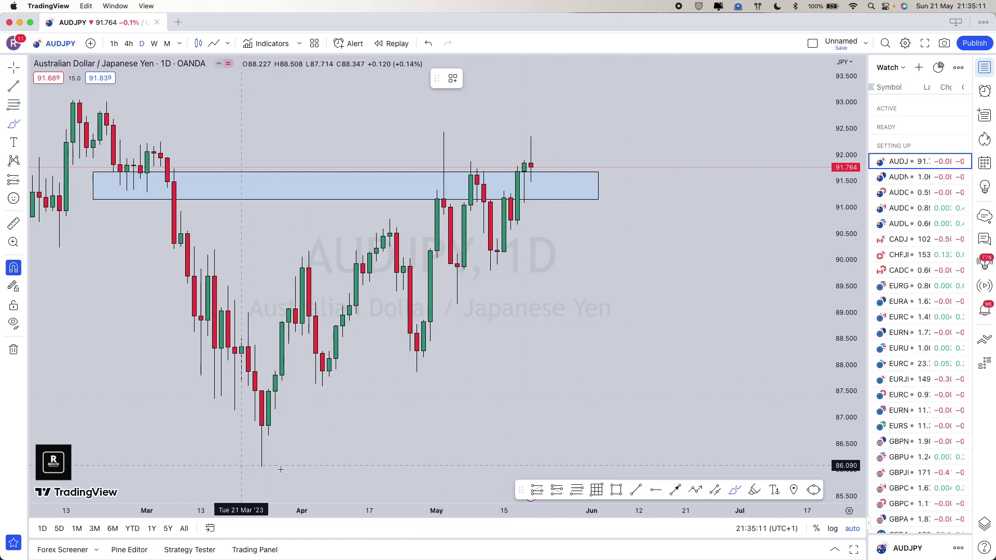
left_click_drag(245, 465, 282, 463)
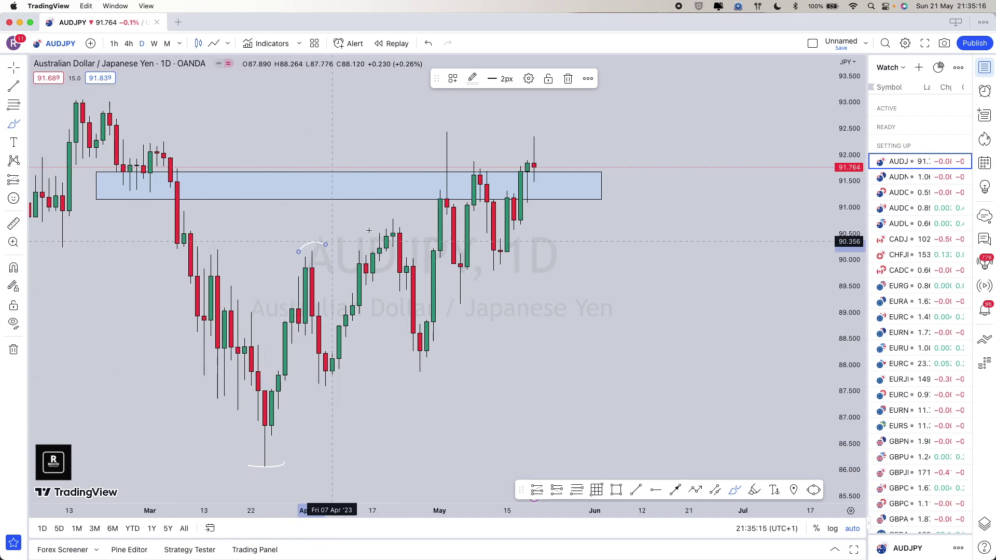
left_click_drag(344, 382, 346, 381)
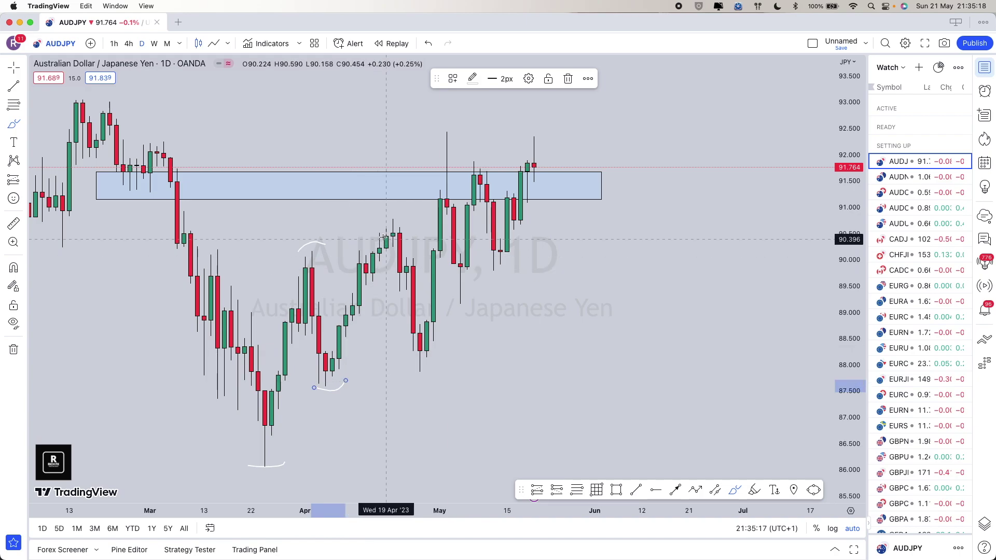
left_click_drag(373, 225, 406, 214)
mouse_move(409, 371)
left_mouse_down()
mouse_move(429, 383)
mouse_move(447, 367)
left_mouse_up()
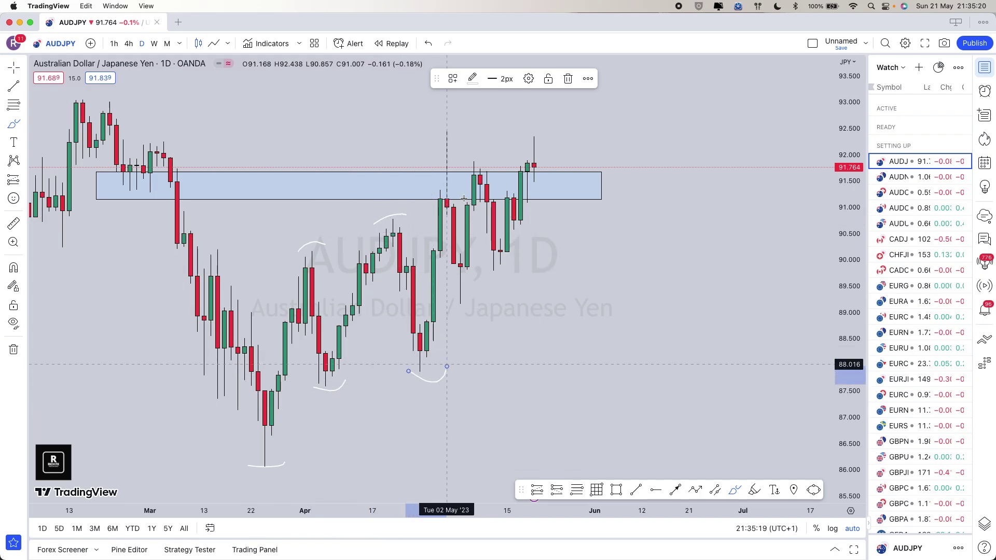
left_click_drag(428, 135, 460, 128)
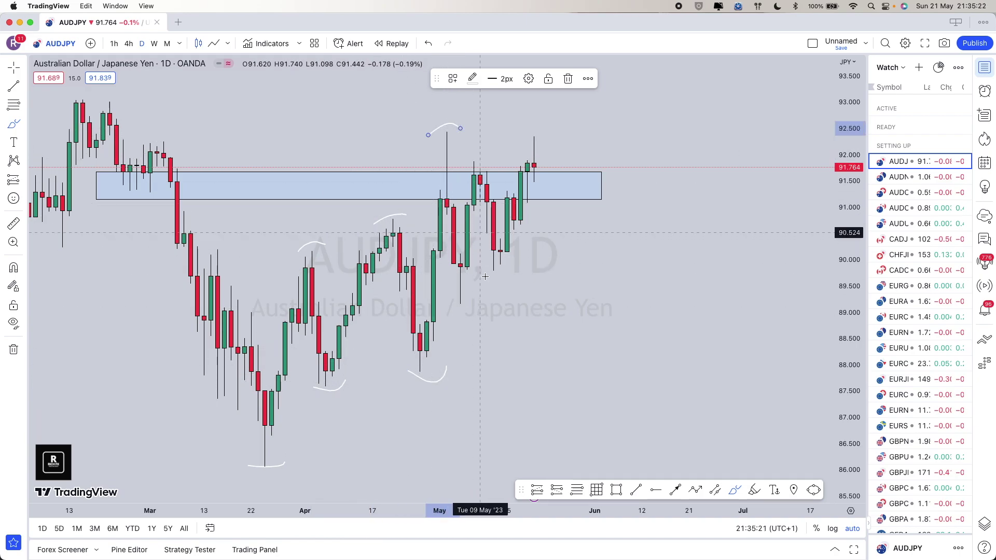
left_click_drag(453, 303, 459, 310)
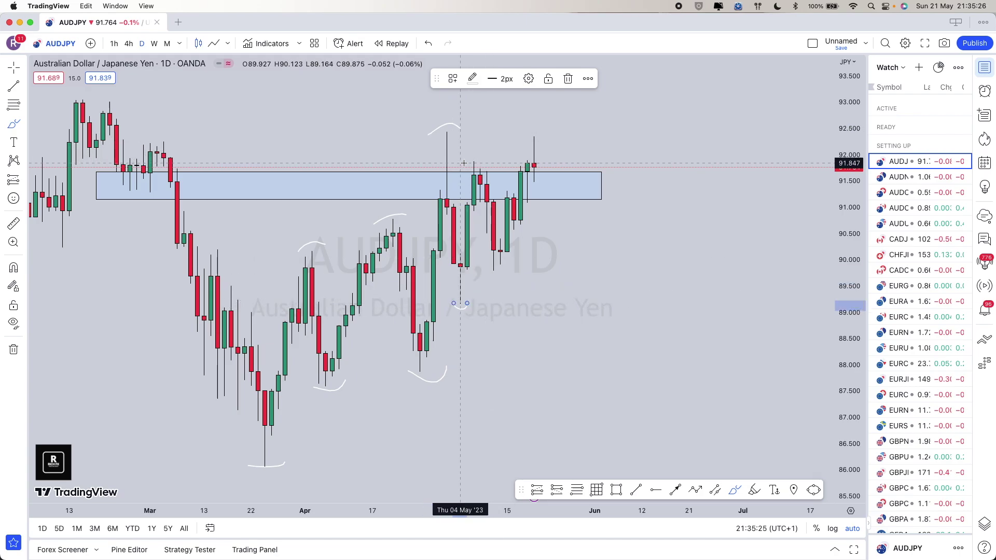
left_click_drag(463, 163, 484, 148)
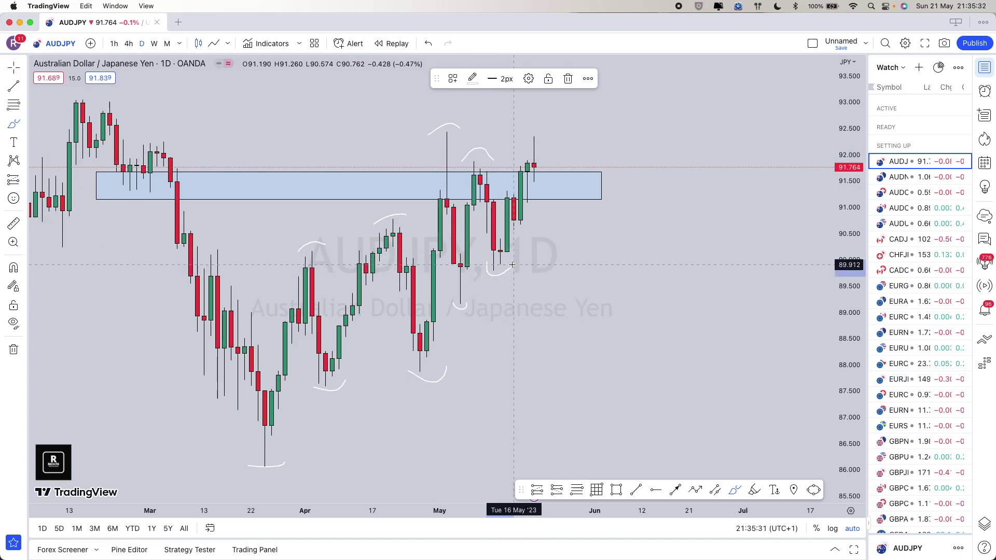
left_click_drag(512, 265, 513, 265)
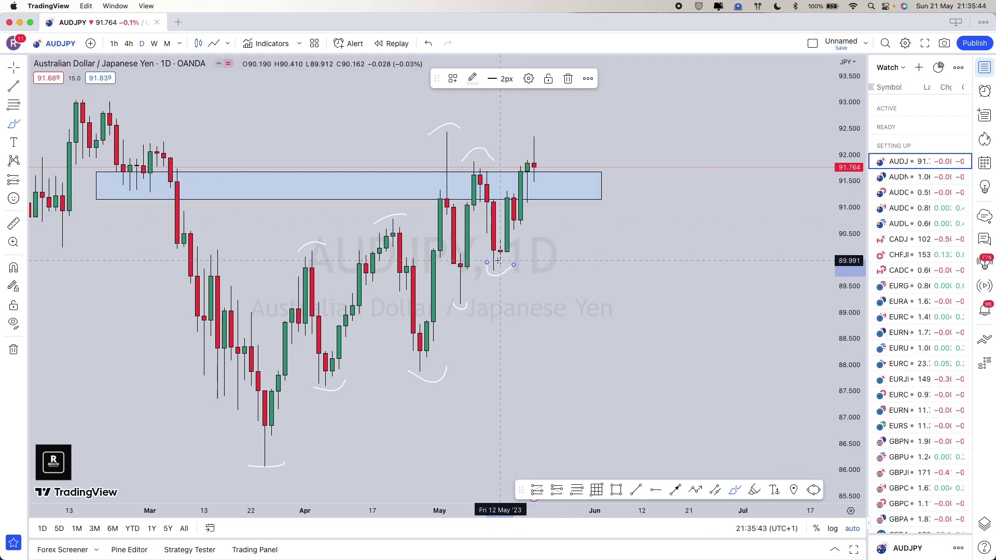
Draw a zigzag arrow path from the mid-May low up into the zone and down to about 88.2, and delete it.
left_click(699, 490)
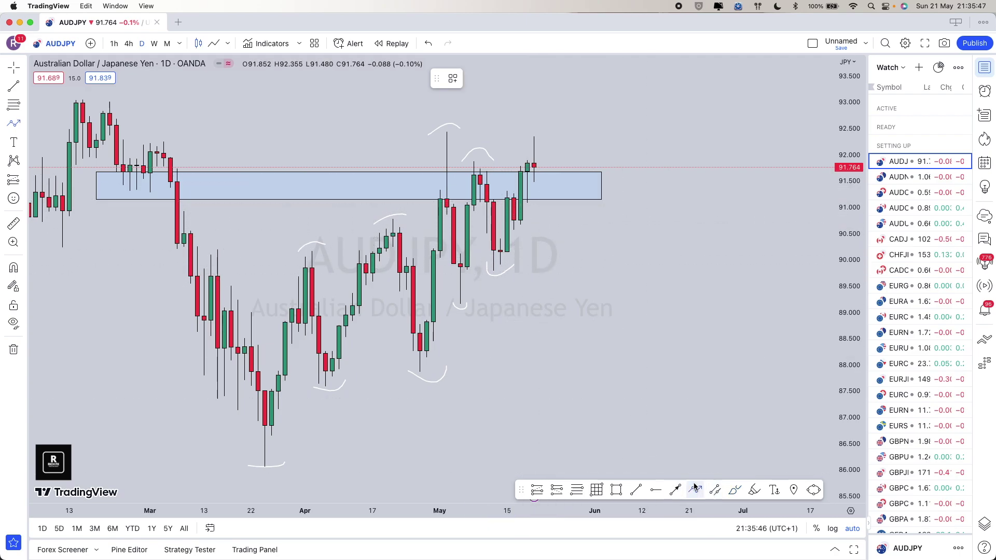
left_click(493, 269)
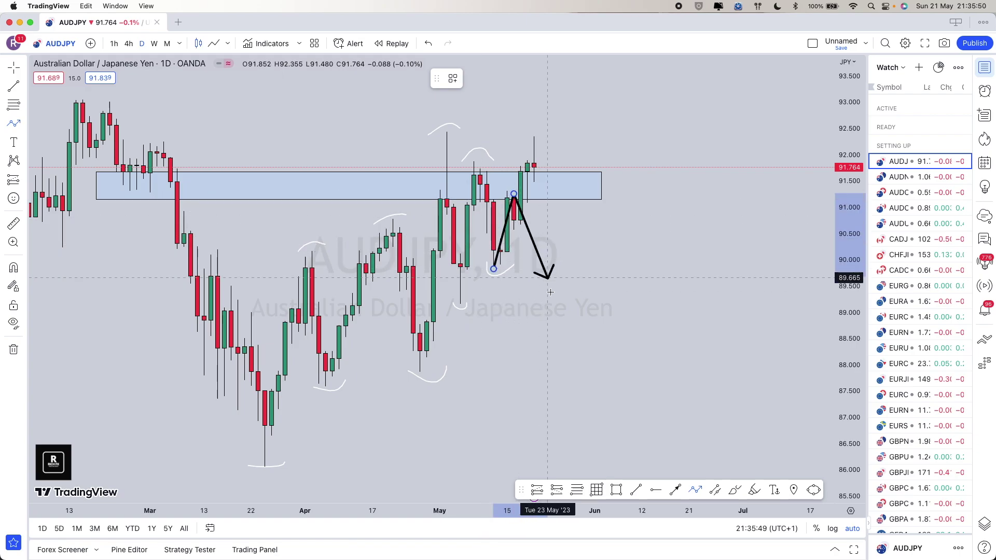
left_click(554, 321)
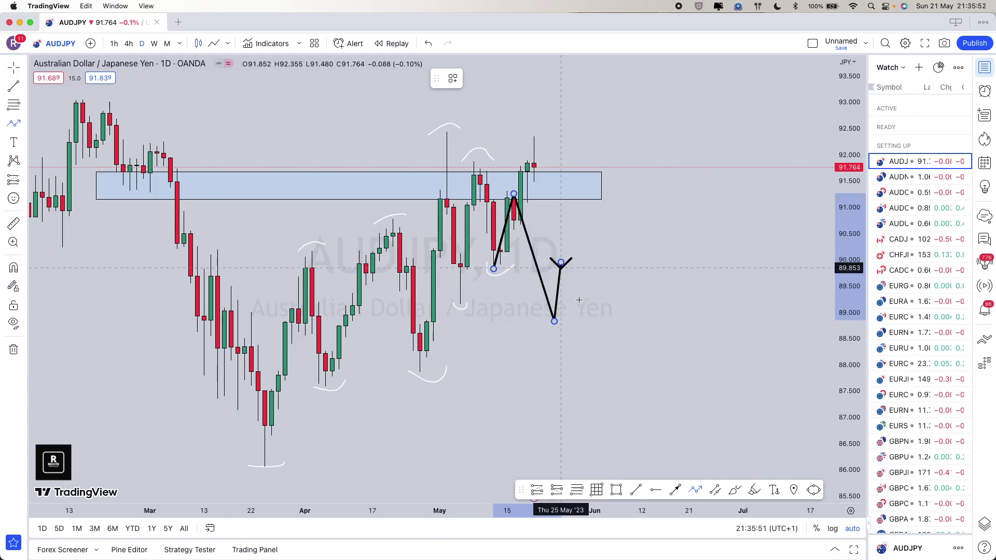
left_click(561, 262)
double_click(595, 353)
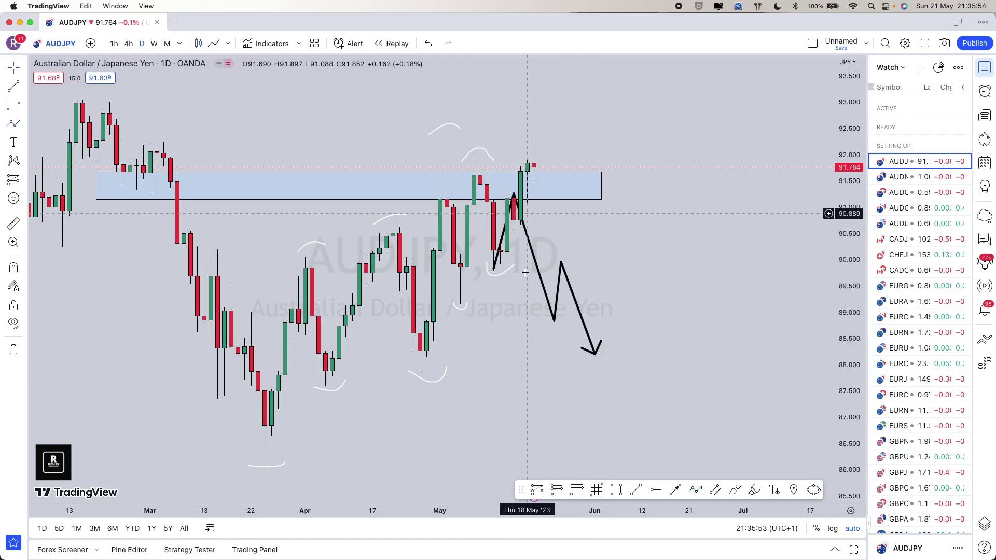
key("Delete")
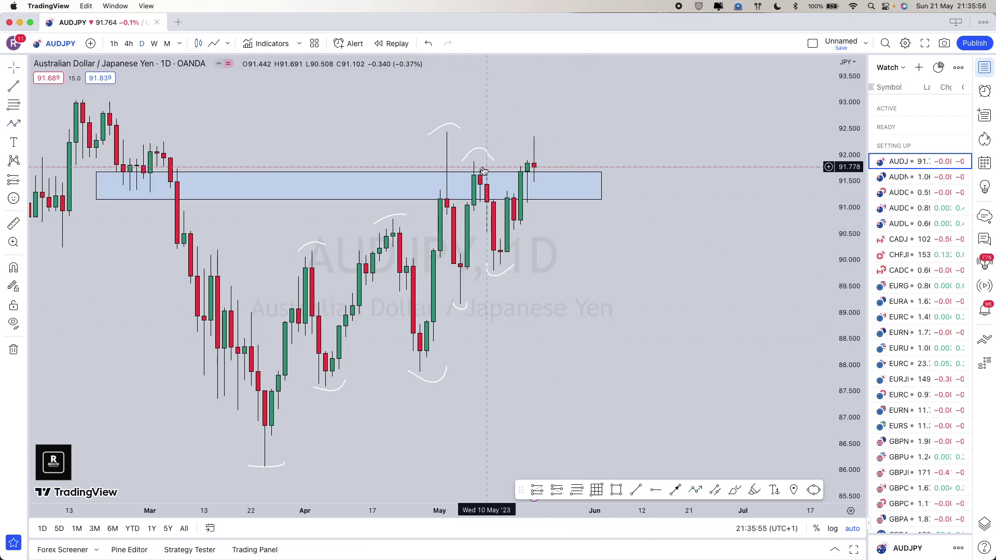
Examine the May swing highs and the latest candles relative to the marked zone on the daily chart.
scroll(481, 171, "up", 2)
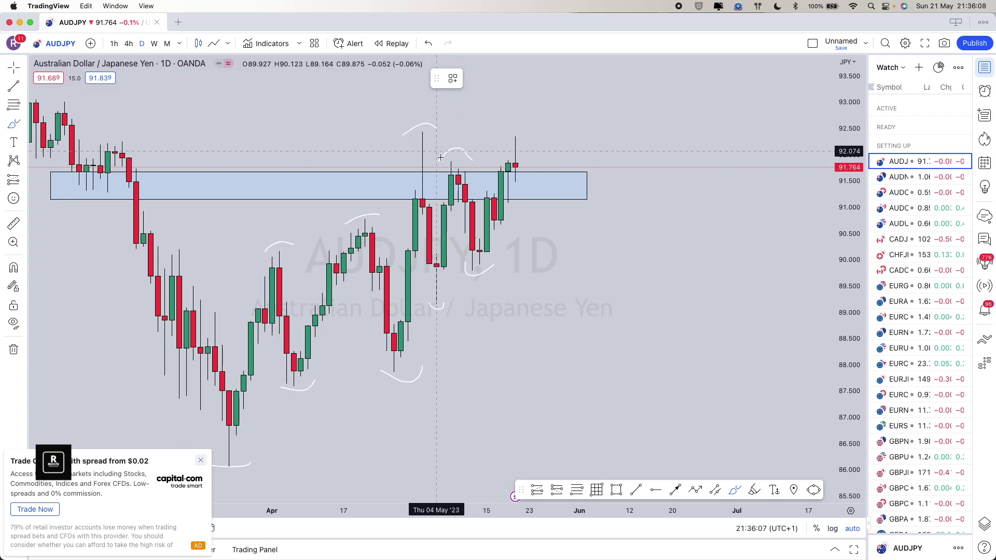
left_click_drag(464, 154, 473, 161)
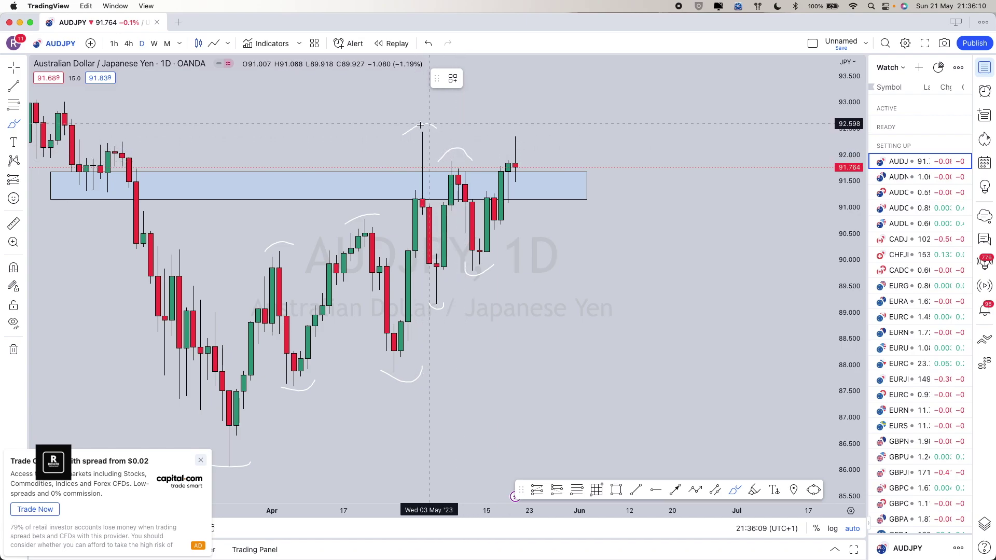
scroll(557, 159, "down", 2)
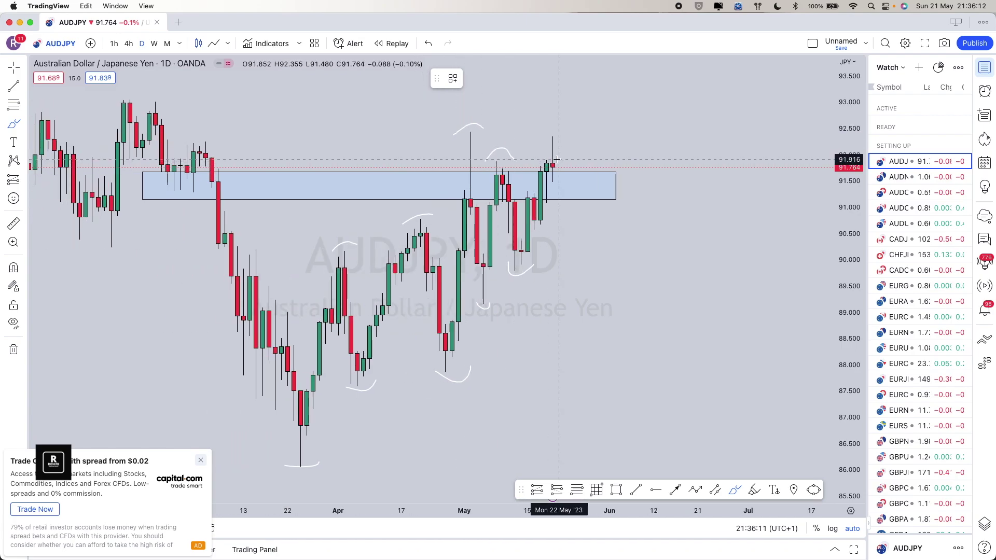
scroll(540, 160, "down", 2)
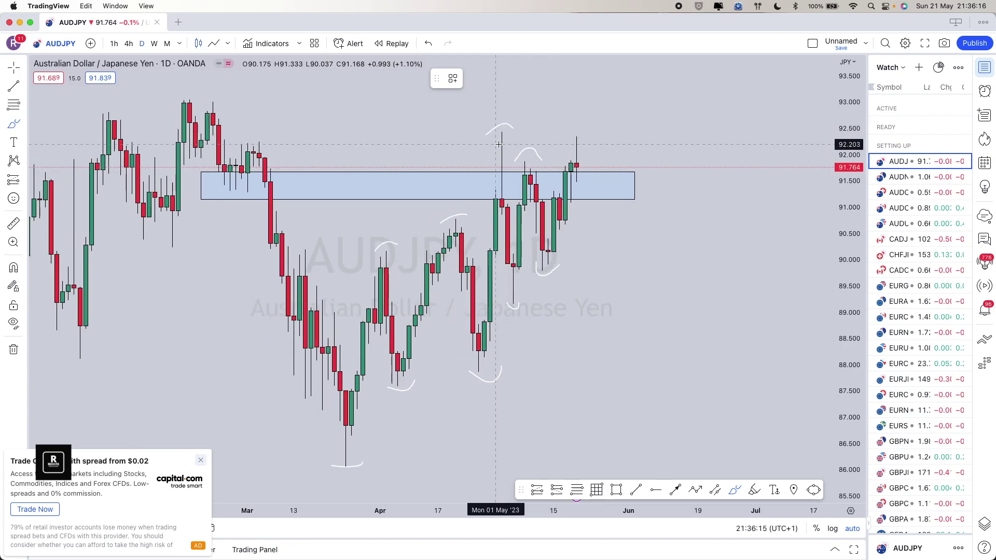
scroll(556, 152, "down", 2)
scroll(550, 162, "up", 1)
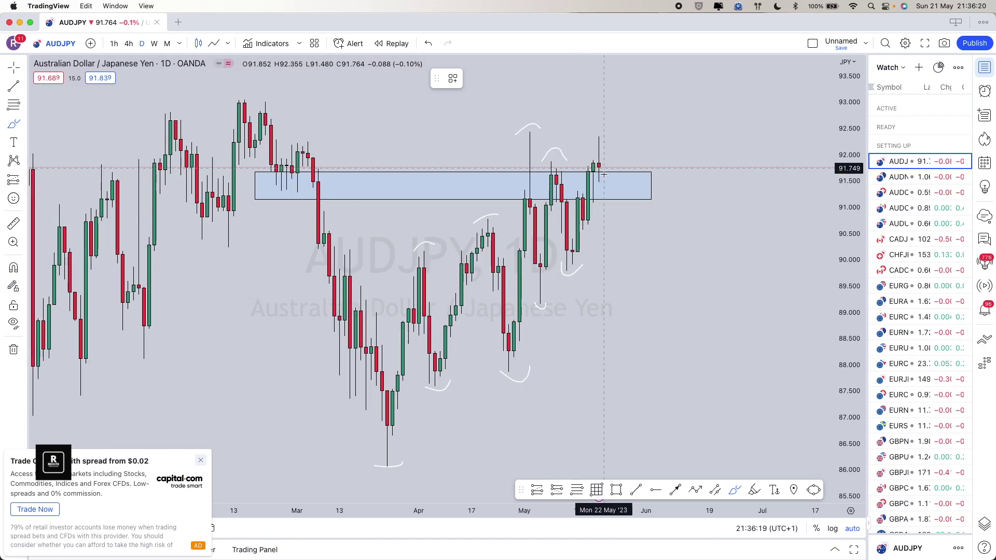
scroll(557, 196, "up", 2)
scroll(557, 196, "up", 2)
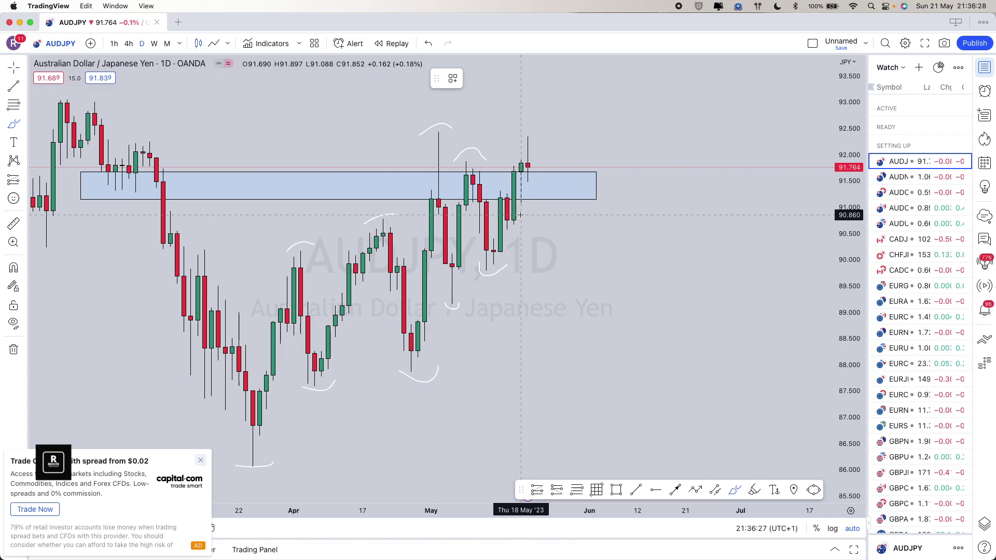
Examine the marked swing structure from the April lows to the latest upswing starting at the 16 May low.
scroll(522, 213, "up", 3)
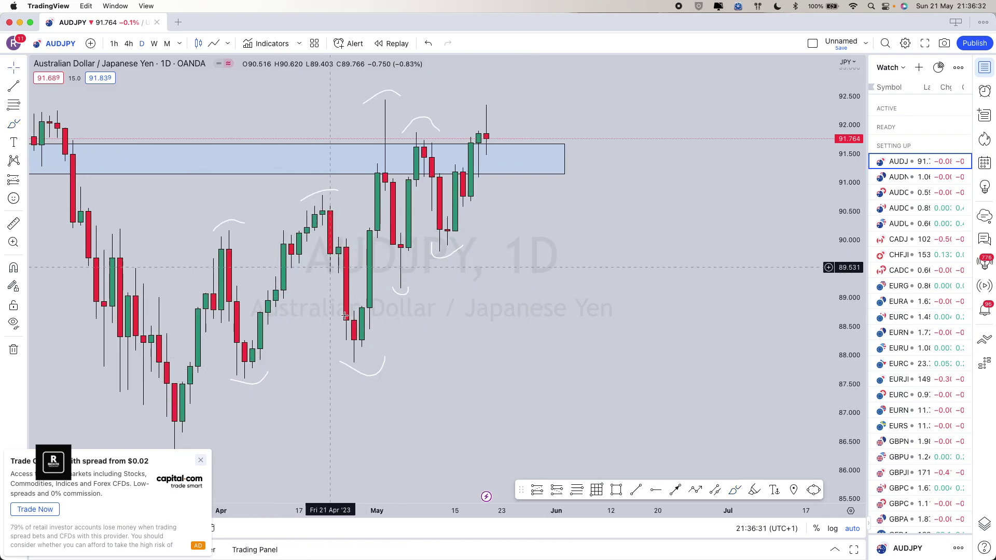
scroll(446, 203, "down", 1)
scroll(462, 196, "down", 2)
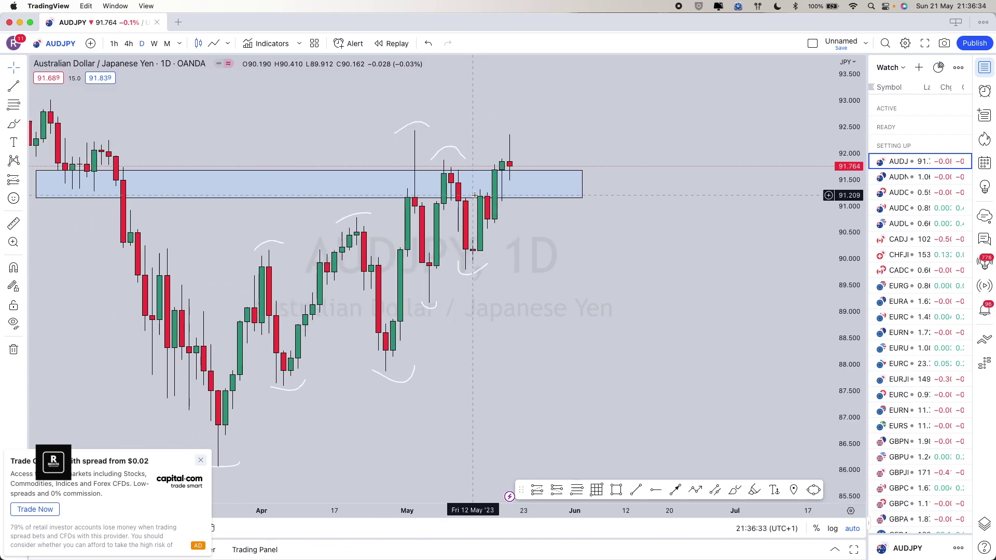
scroll(534, 204, "up", 1)
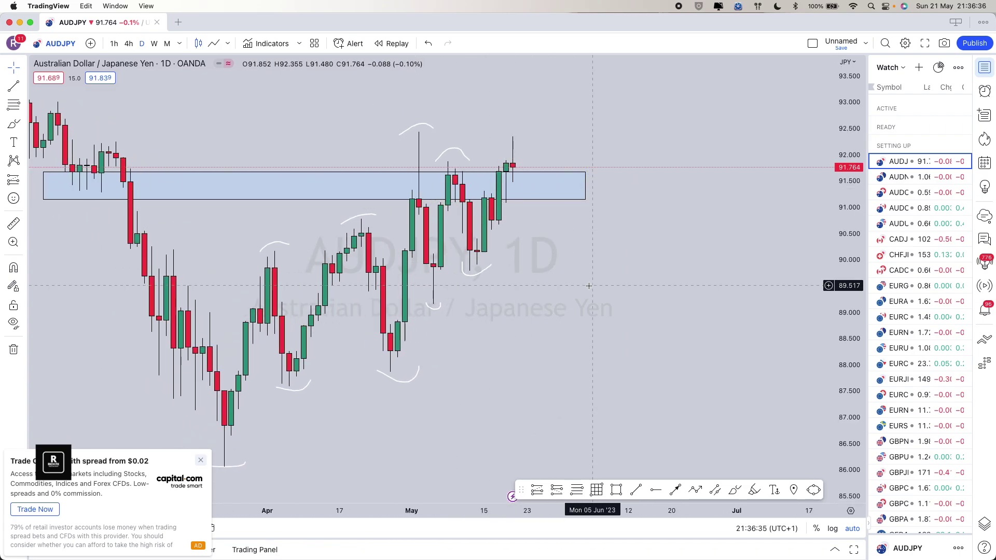
scroll(493, 215, "up", 2)
scroll(485, 212, "up", 1)
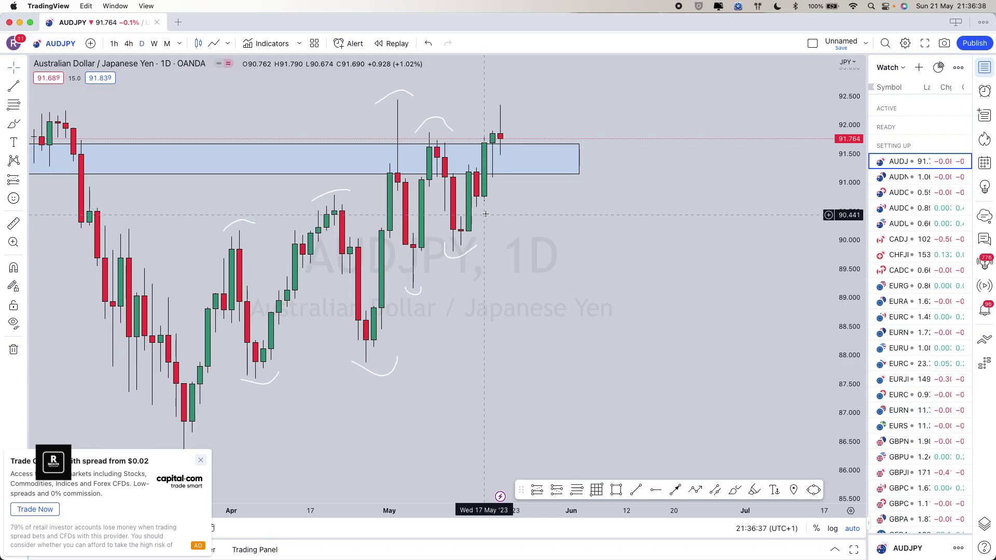
scroll(479, 213, "up", 1)
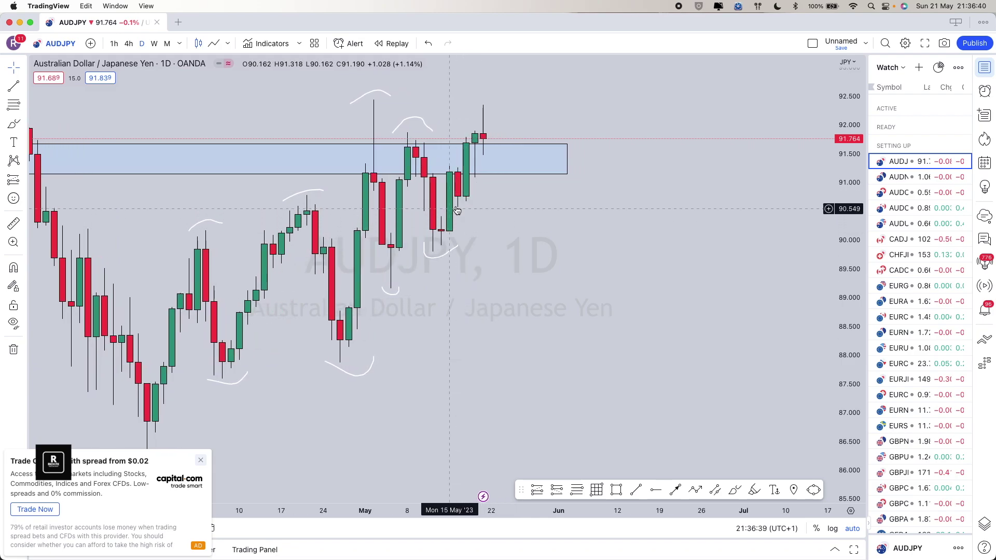
scroll(474, 231, "left", 2)
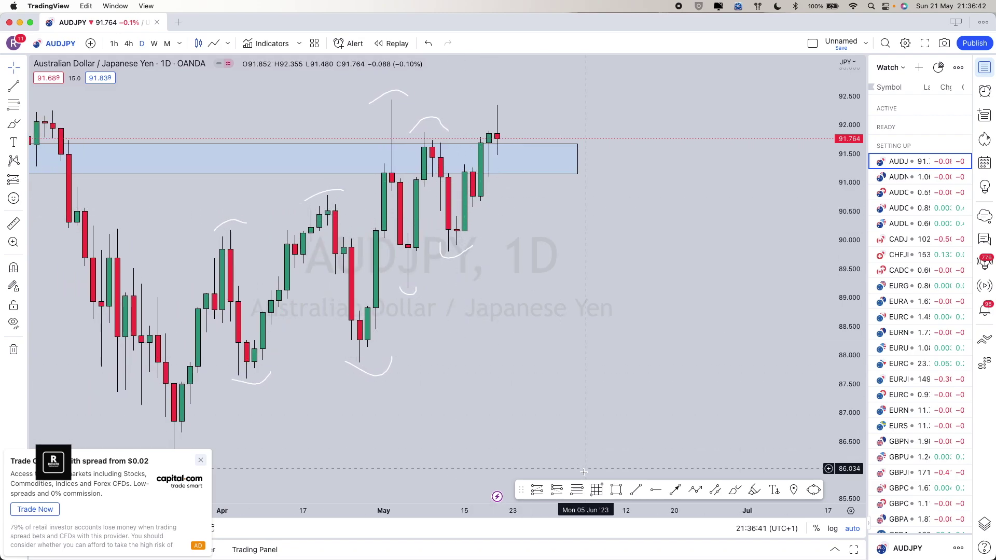
Turn on magnet mode and draw a Fibonacci retracement from the 16 May low at 90.574 to the 19 May high at 92.355.
left_click(577, 490)
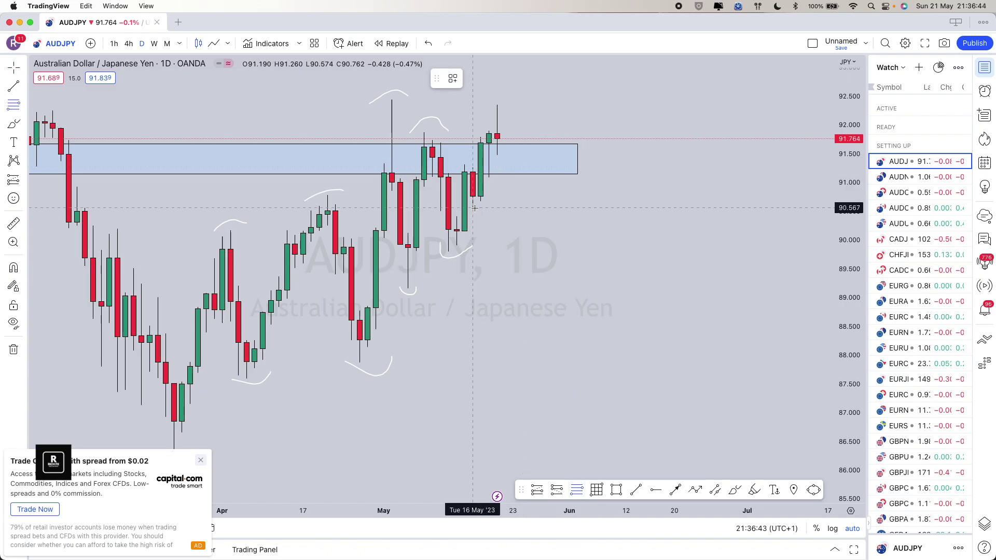
left_click(14, 269)
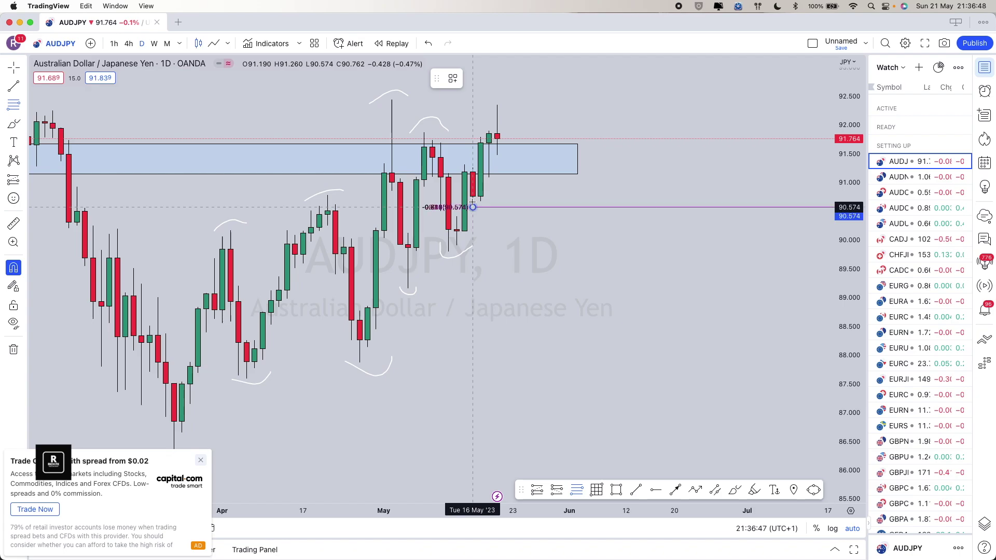
left_click(497, 105)
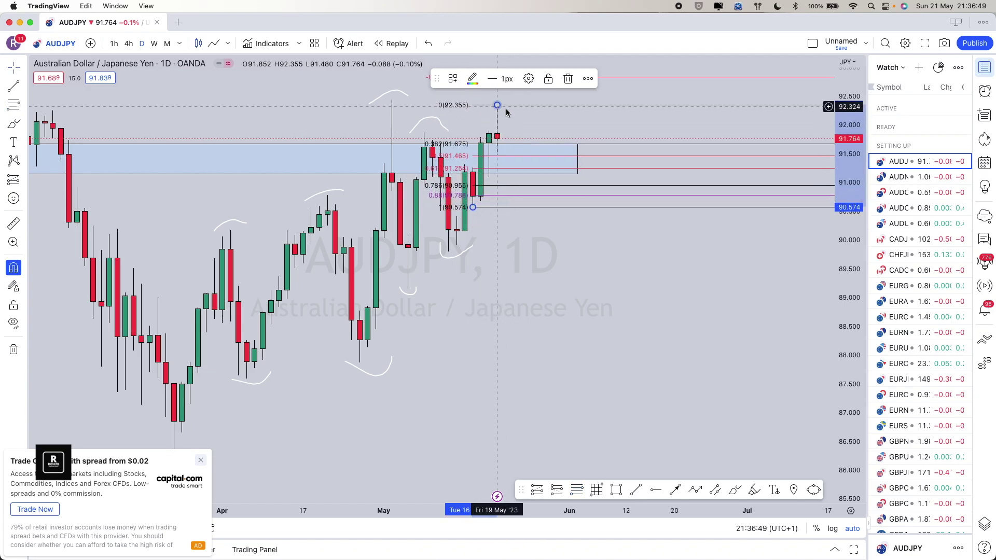
Examine the Fibonacci retracement levels relative to the marked zone and the latest candles on the daily chart.
left_click(519, 220)
scroll(540, 142, "down", 2)
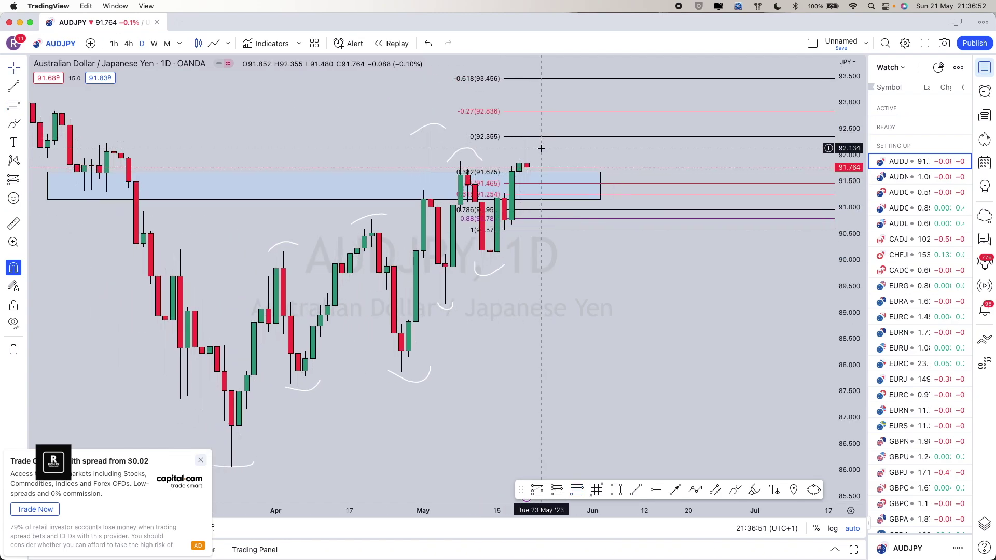
scroll(542, 148, "up", 1)
scroll(564, 221, "down", 2)
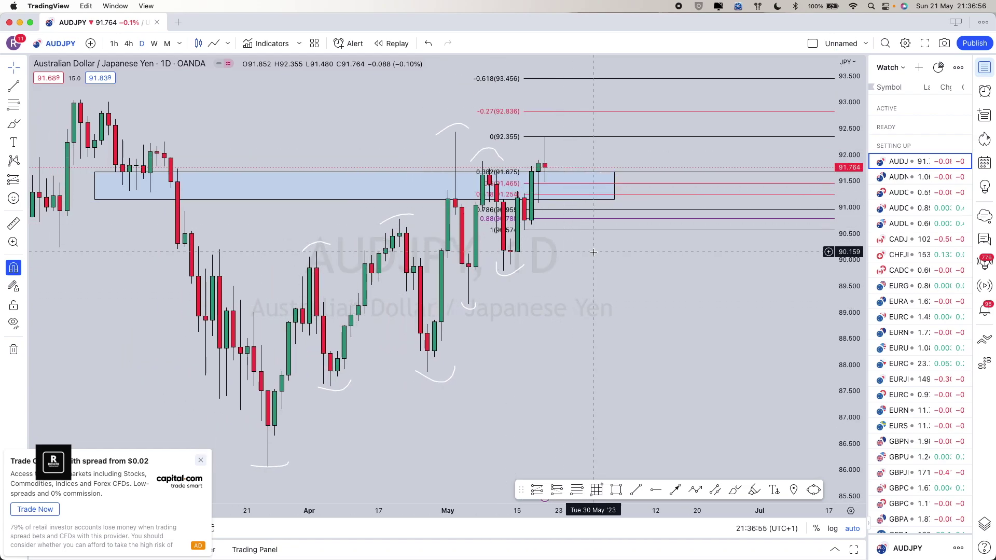
scroll(571, 247, "up", 2)
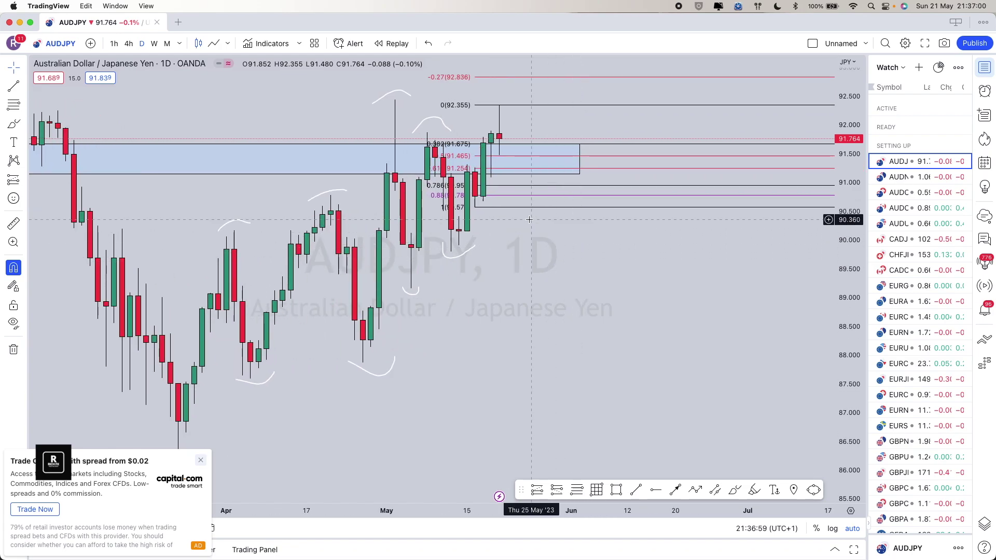
scroll(545, 249, "down", 2)
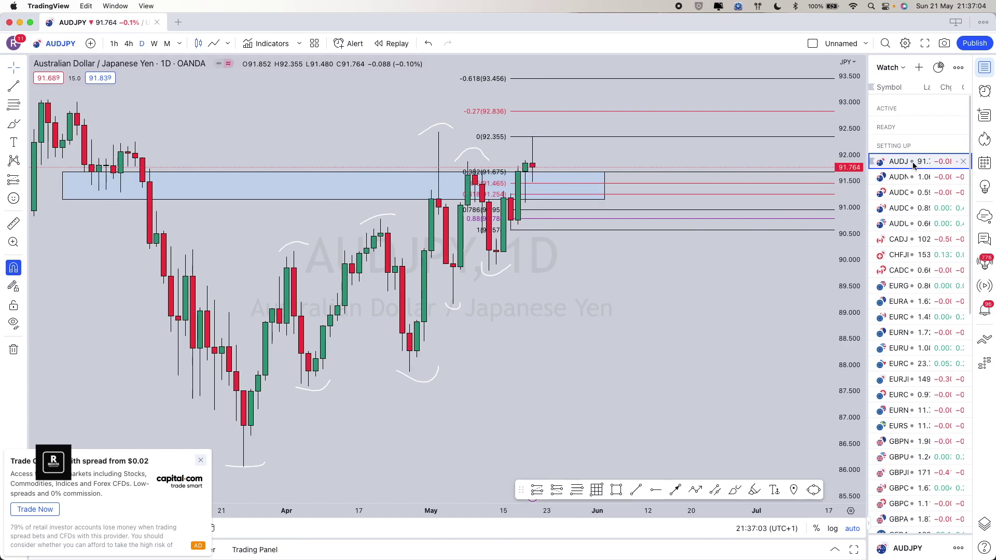
scroll(675, 264, "down", 2)
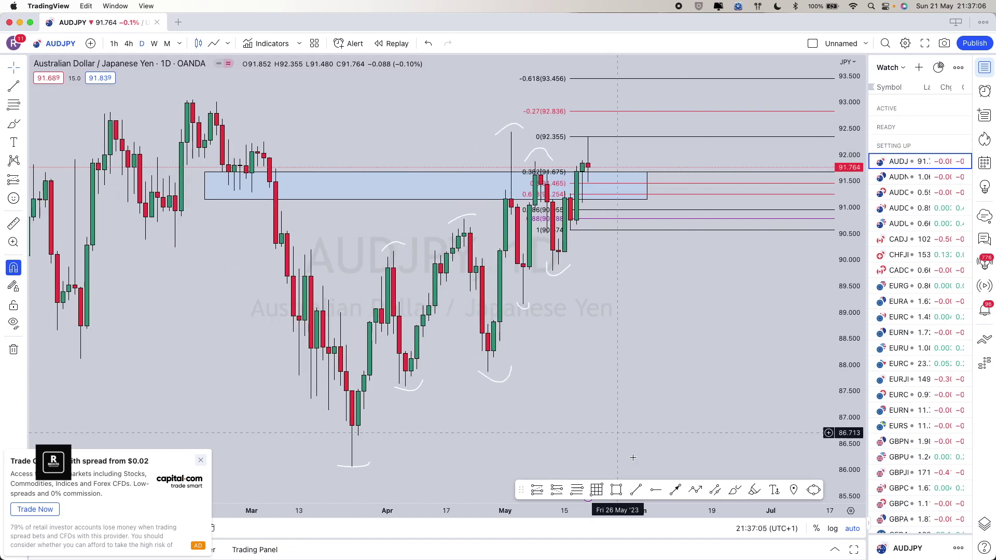
Draw two projection arrows, from the latest candle at 91.818 down to about 91.17 and from there up to about 92.84 at the -0.27 level.
left_click(668, 491)
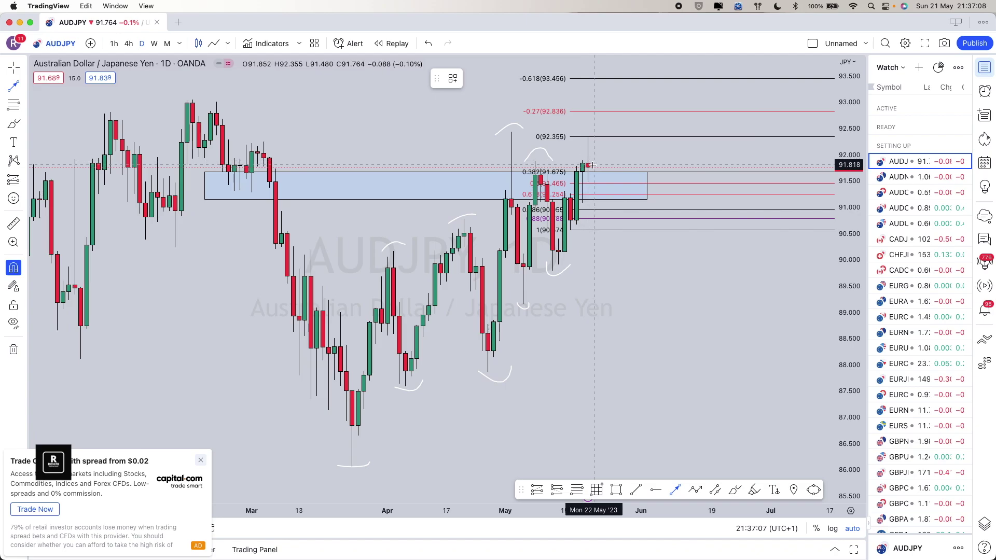
left_click(592, 165)
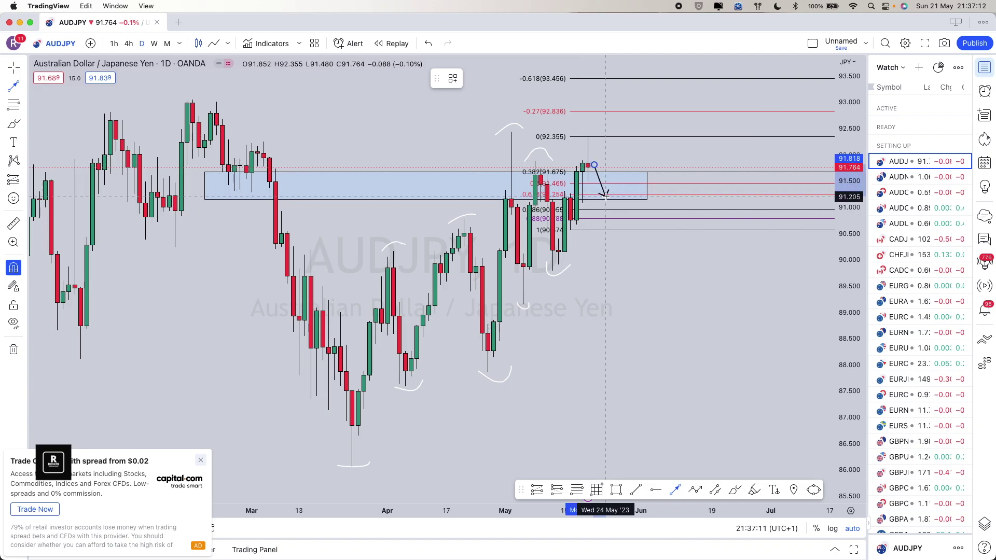
left_click(606, 197)
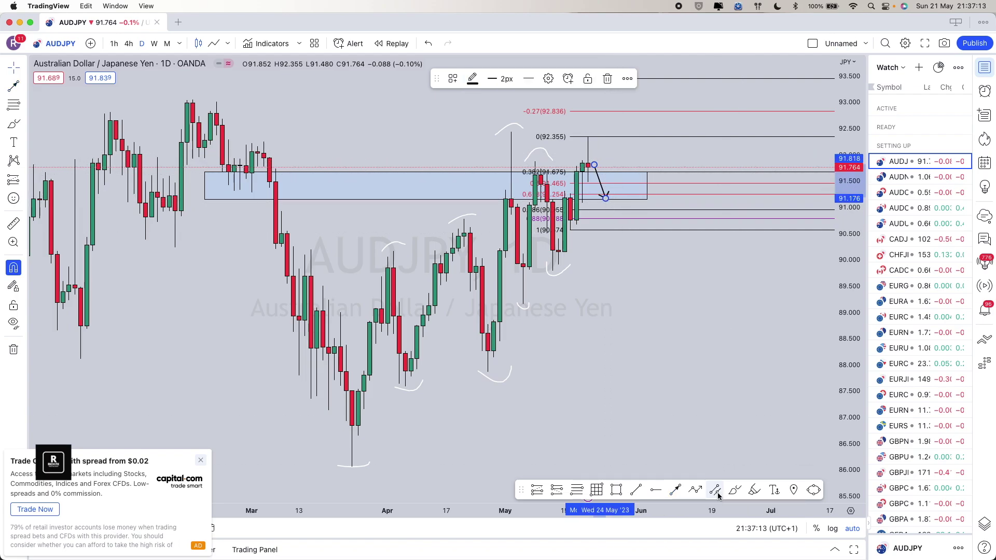
left_click(674, 491)
left_click(606, 197)
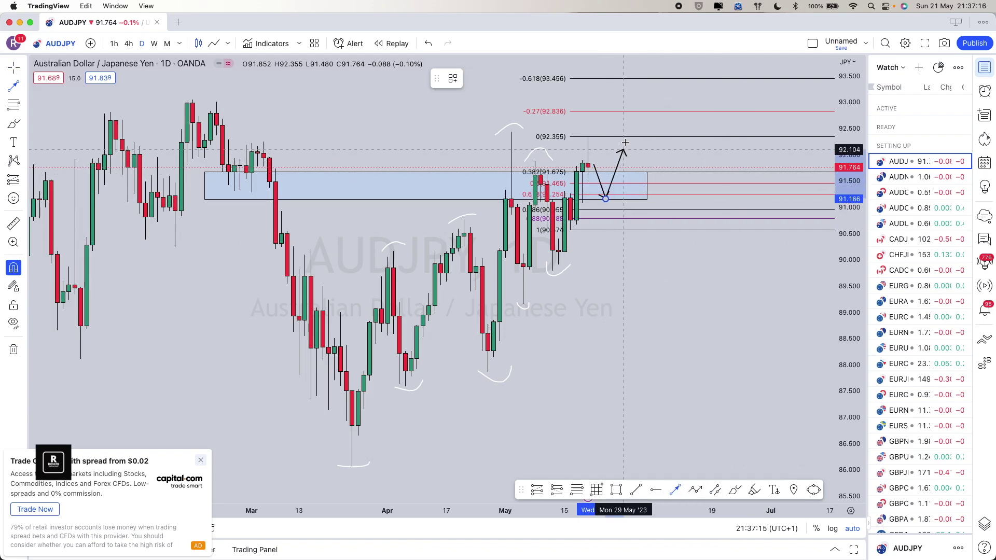
left_click(629, 112)
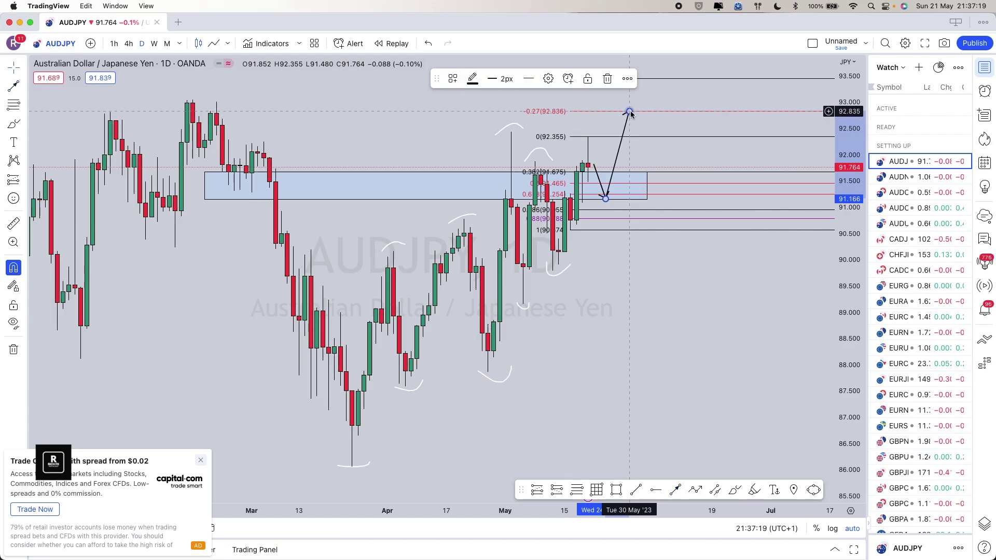
Delete both projection arrows and the Fibonacci retracement.
left_click(632, 151)
scroll(612, 154, "down", 2)
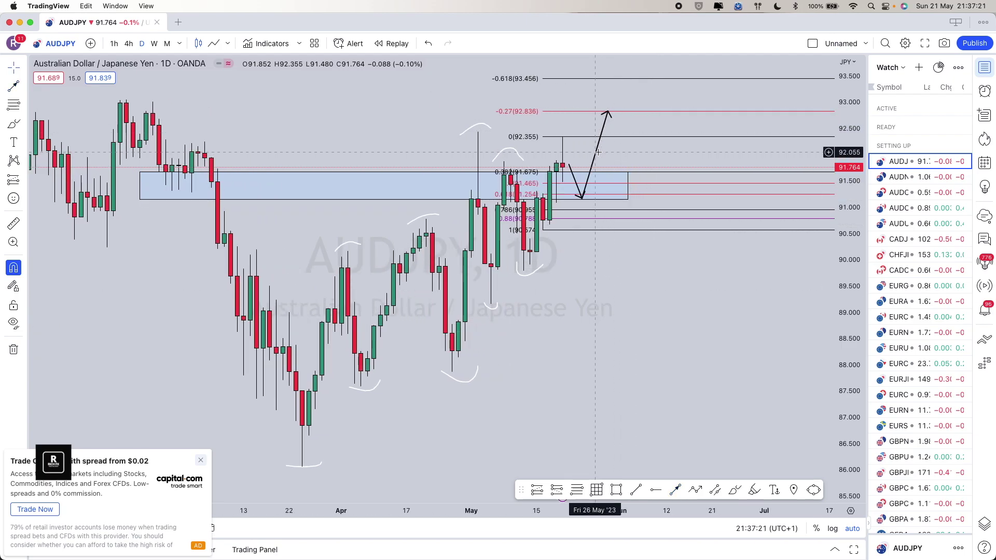
left_click(599, 154)
left_click(607, 79)
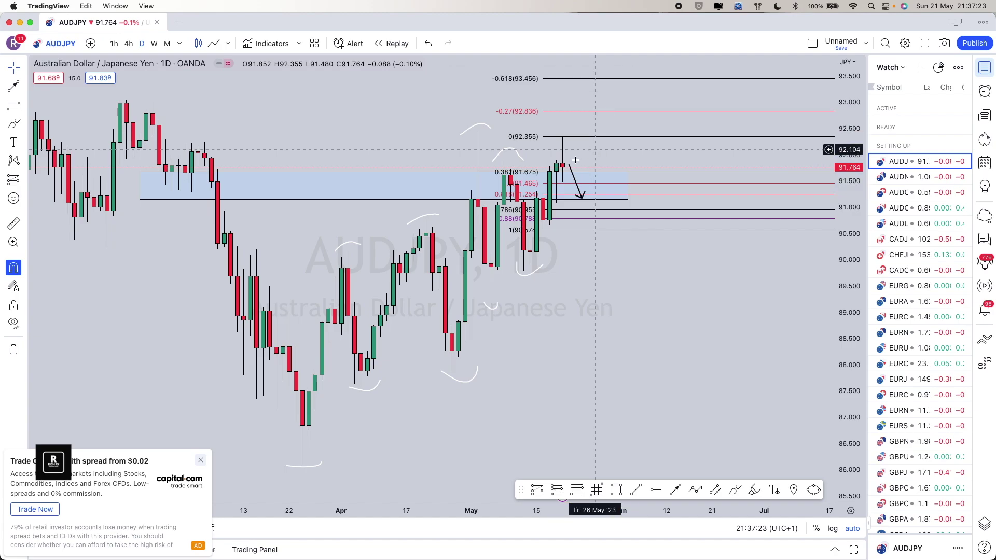
left_click(570, 167)
key("Delete")
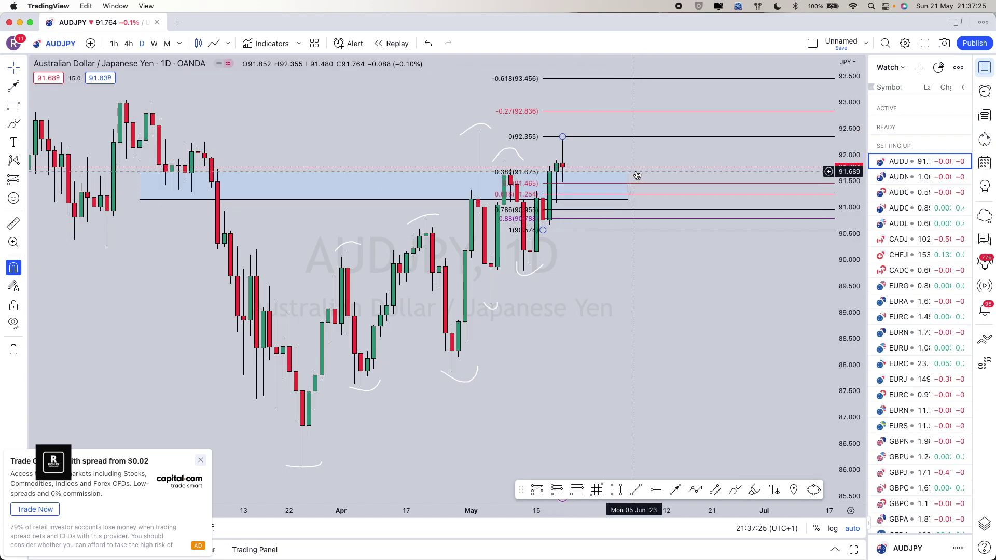
left_click(636, 173)
key("Delete")
scroll(645, 297, "down", 2)
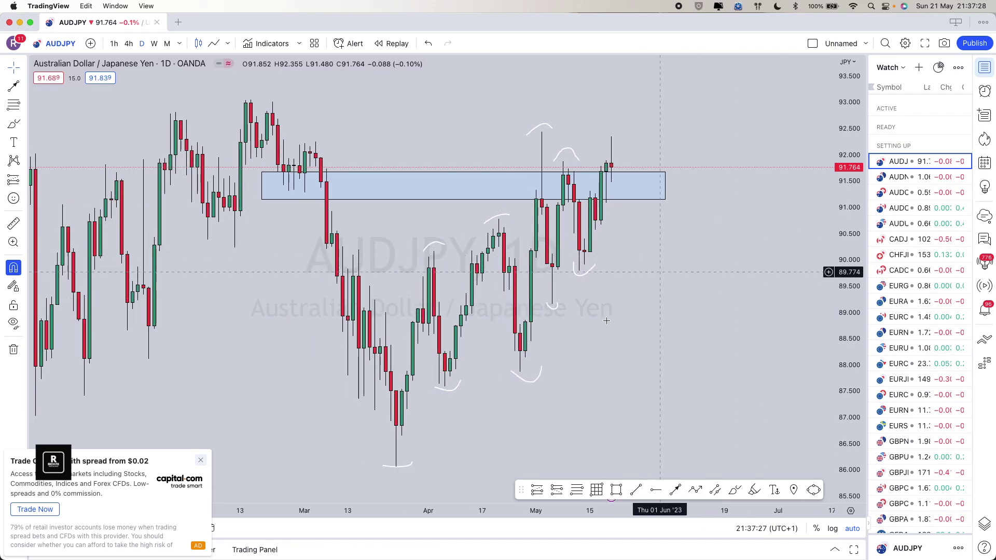
Undo the recent drawing changes back until only the blue price zone is left on the AUDJPY chart.
left_click(579, 276)
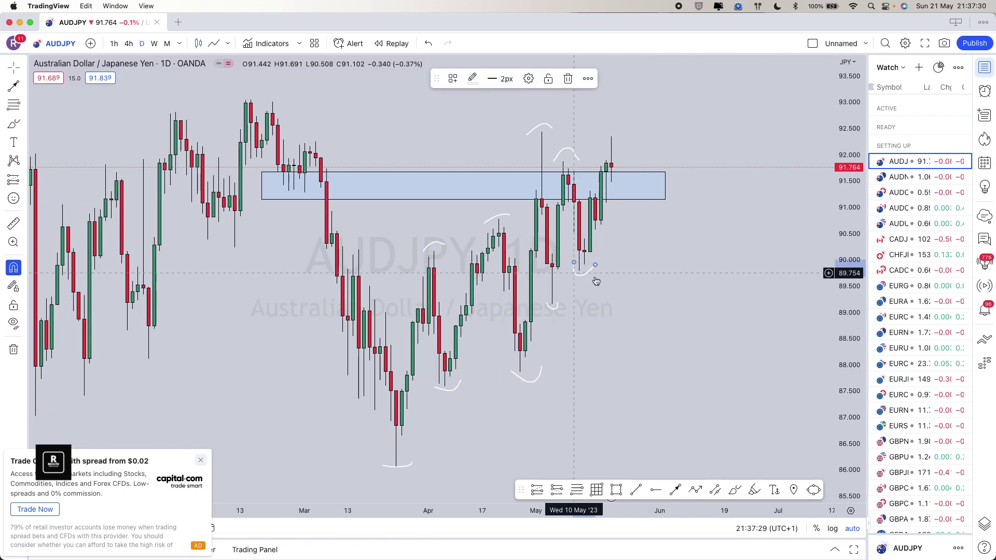
left_click(627, 313)
key("super+z")
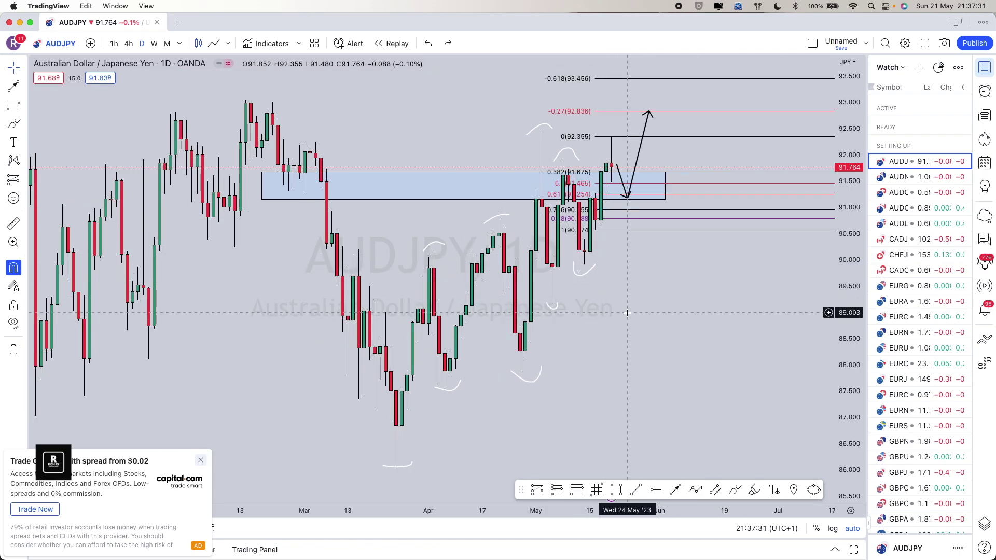
key("super+z")
key("super+z")
key("super+z")
key("super+z")
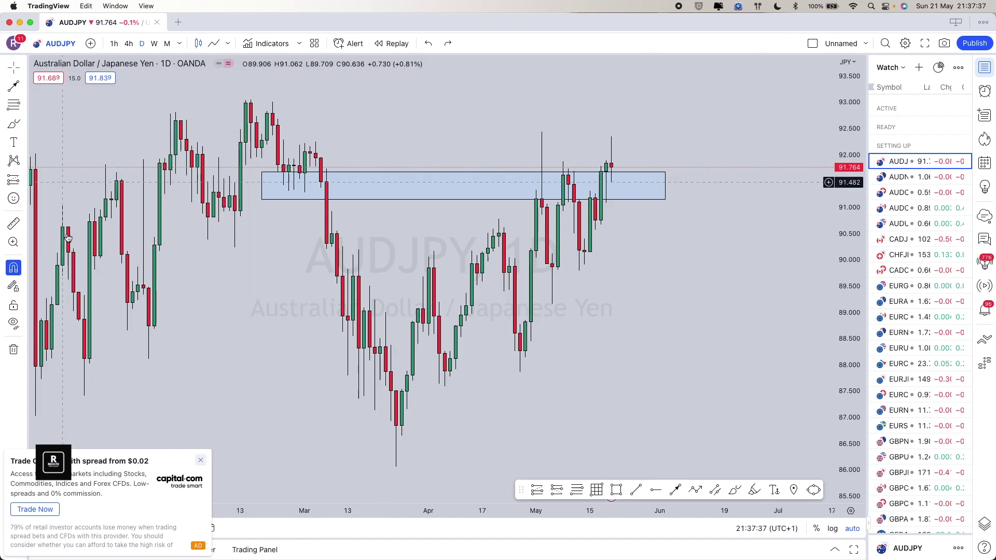
Flag AUDJPY in red in the watchlist and open the AUDNZD chart.
scroll(627, 393, "up", 2)
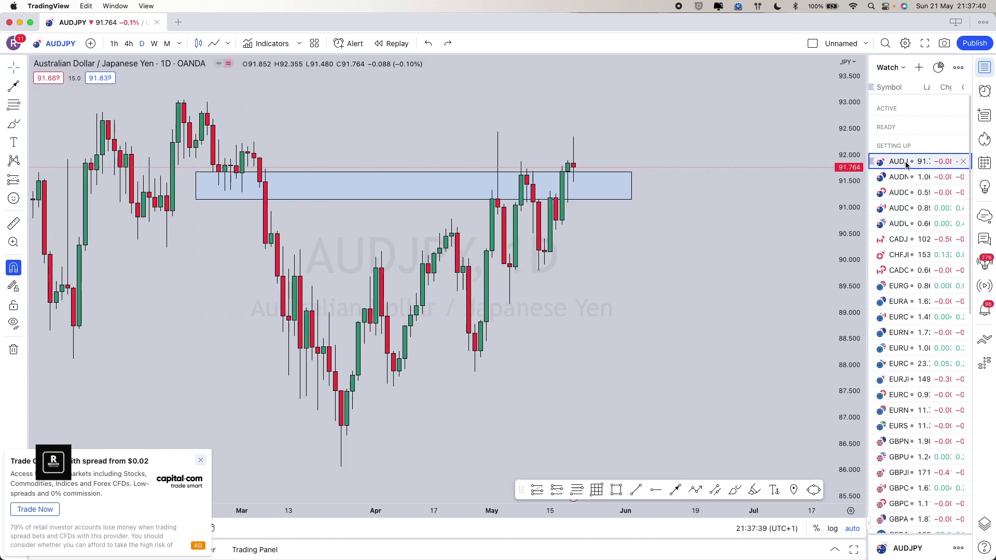
left_click(883, 162)
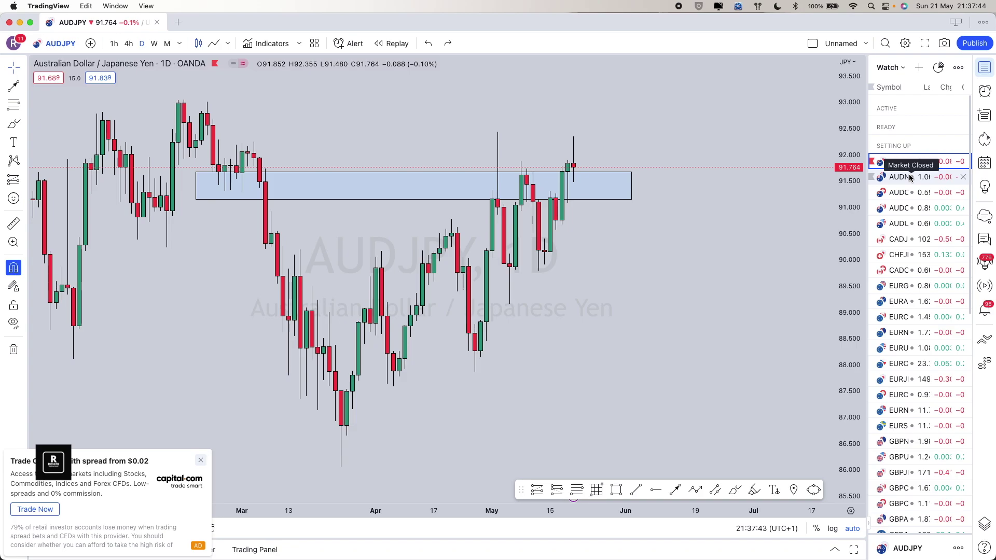
left_click(910, 178)
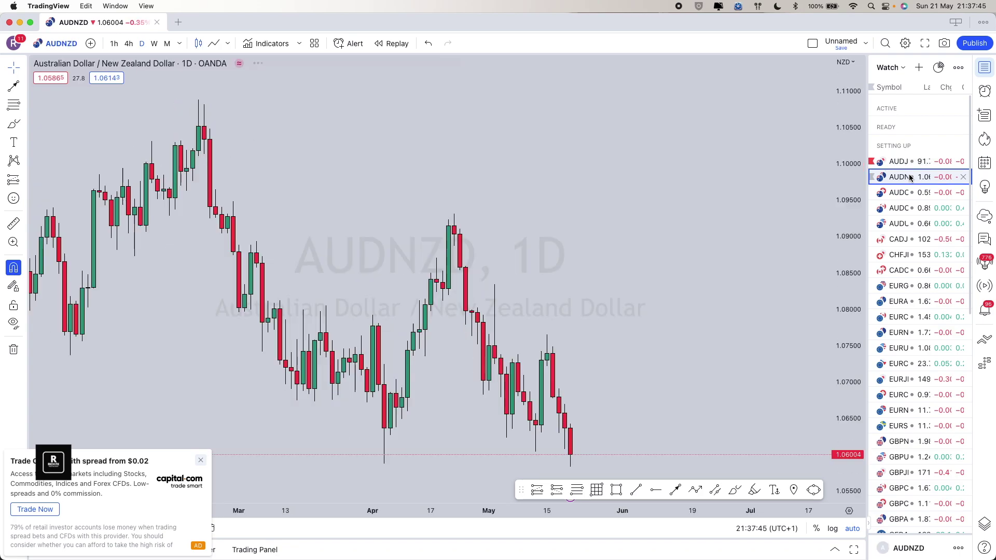
Box the recent AUDNZD price action with a rectangle from 24 April to 31 May between 1.07507 and 1.06040.
scroll(541, 225, "up", 2)
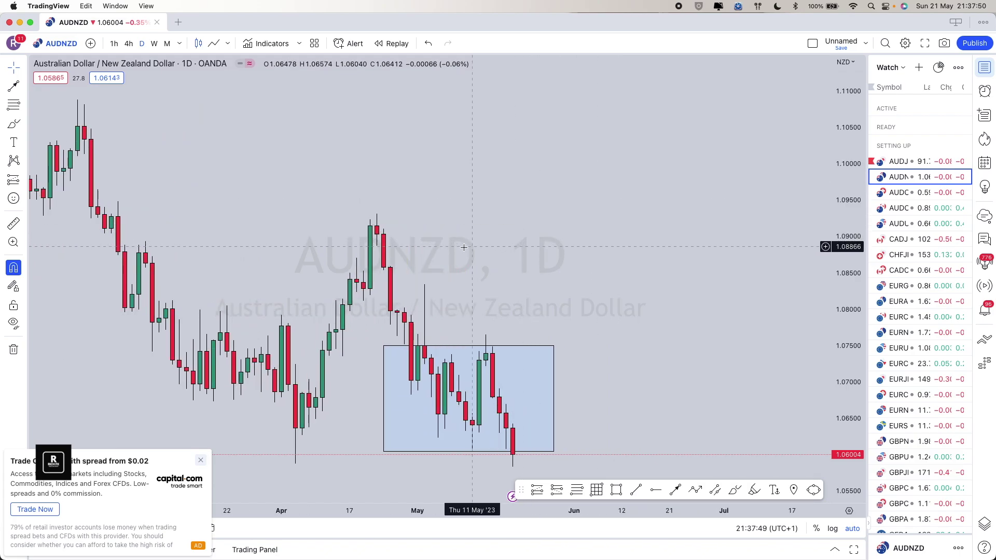
scroll(525, 239, "right", 3)
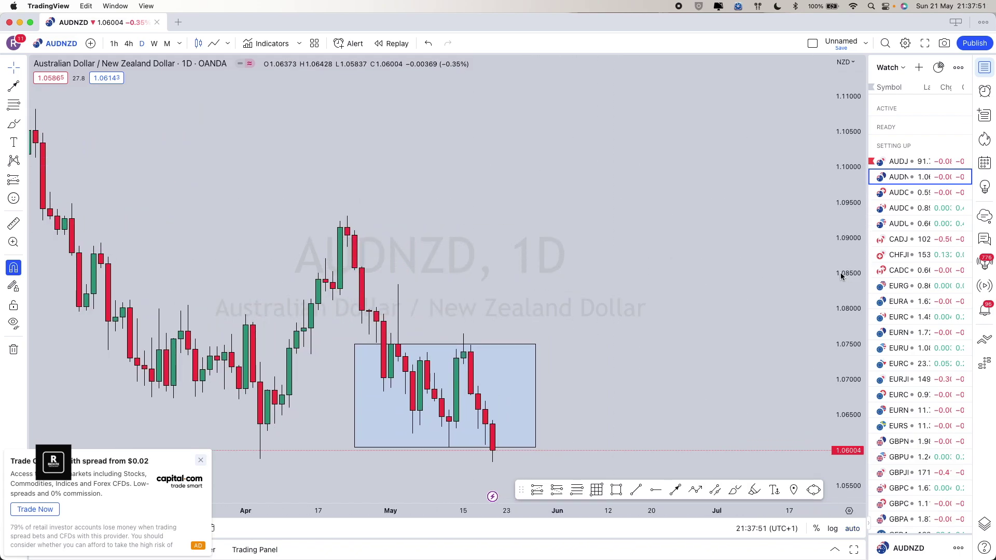
scroll(630, 242, "right", 2)
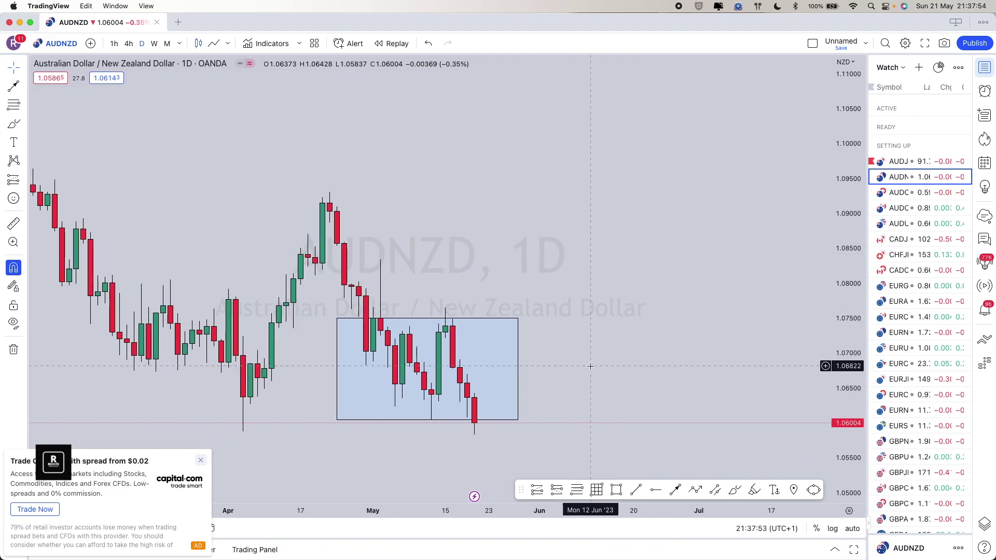
scroll(589, 352, "down", 3)
scroll(590, 336, "down", 3)
left_click_drag(689, 337, 672, 289)
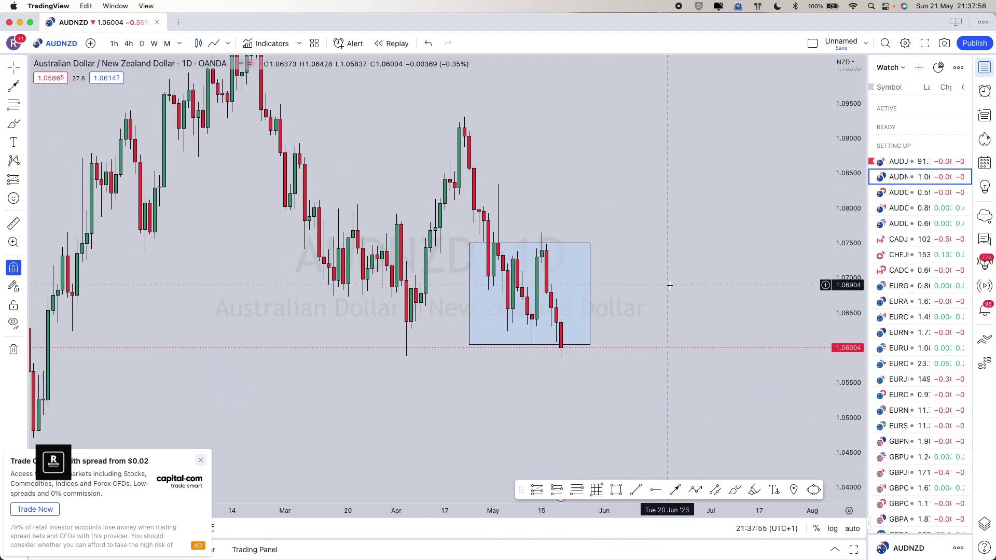
scroll(672, 288, "up", 2)
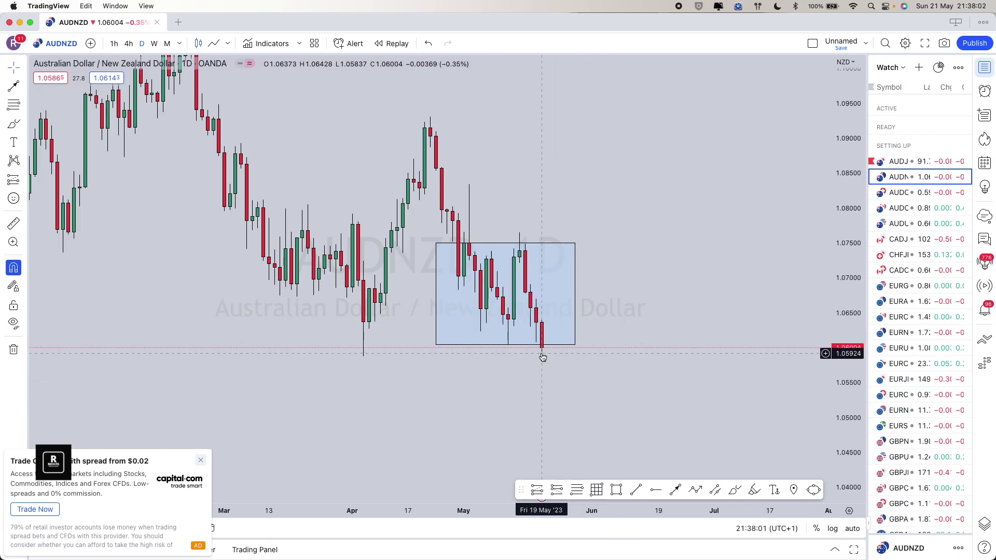
scroll(514, 352, "up", 2)
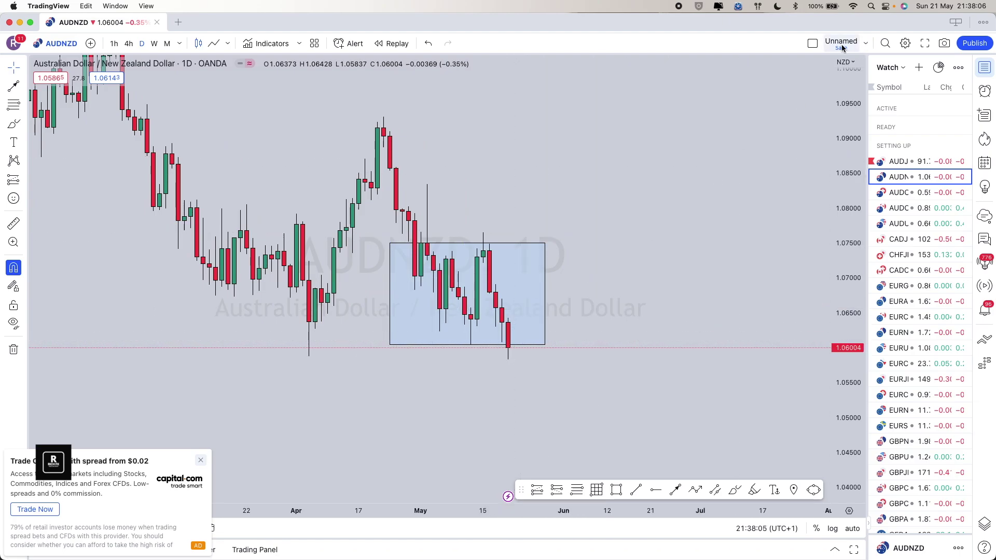
scroll(570, 290, "down", 1)
left_click(570, 294)
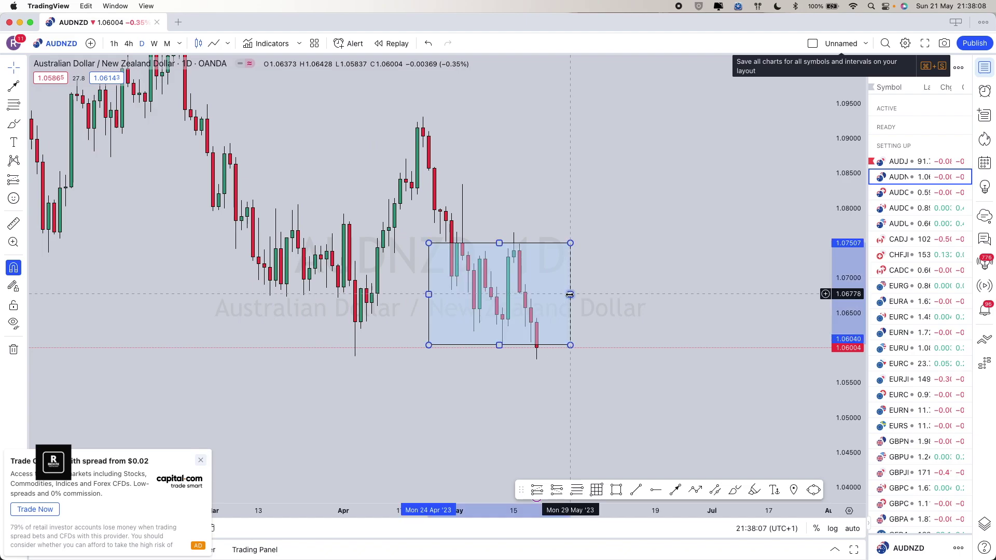
left_click_drag(570, 294, 582, 294)
left_click(650, 307)
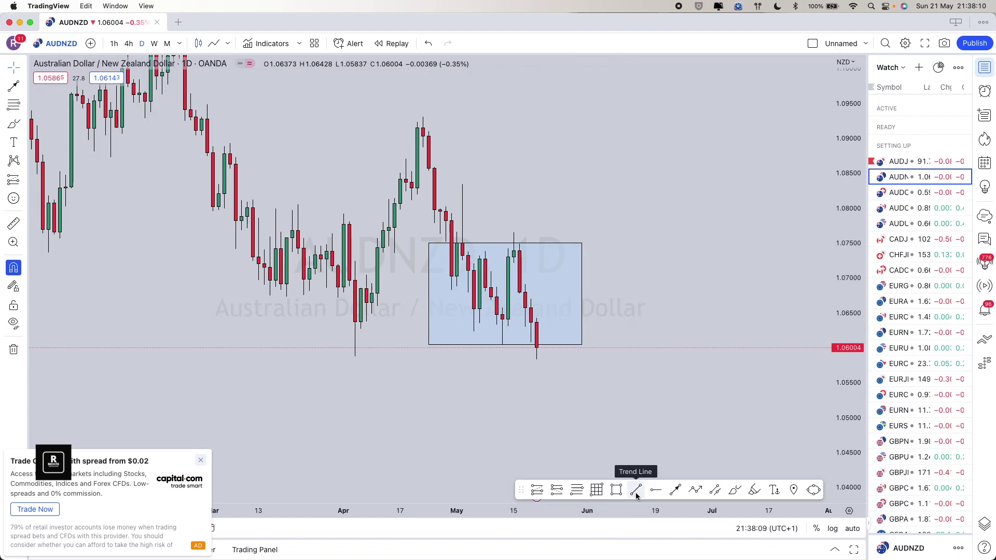
Draw a narrower rectangular zone between 1.06564 and 1.06238, spanning 2 May to 30 May.
left_click(617, 490)
left_click(474, 310)
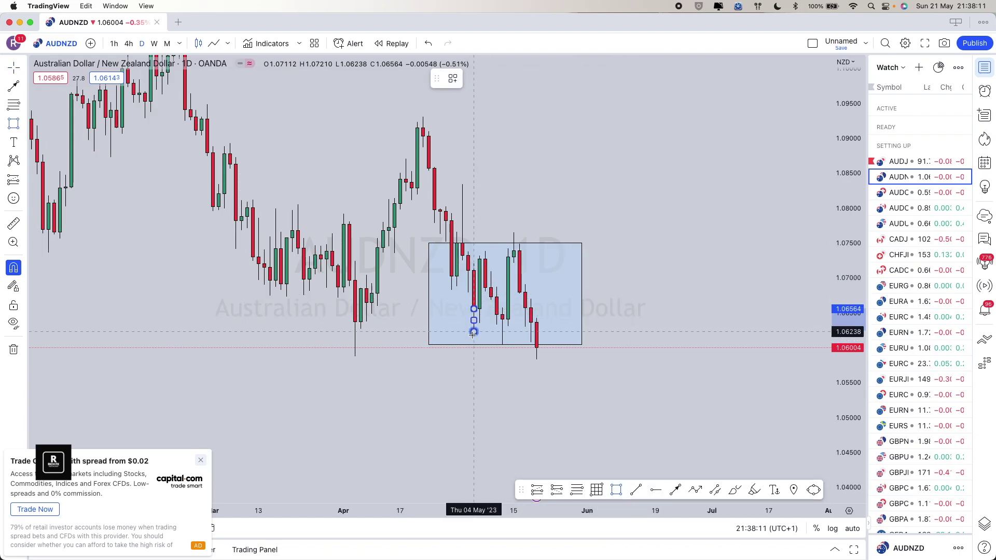
left_click_drag(474, 320, 565, 320)
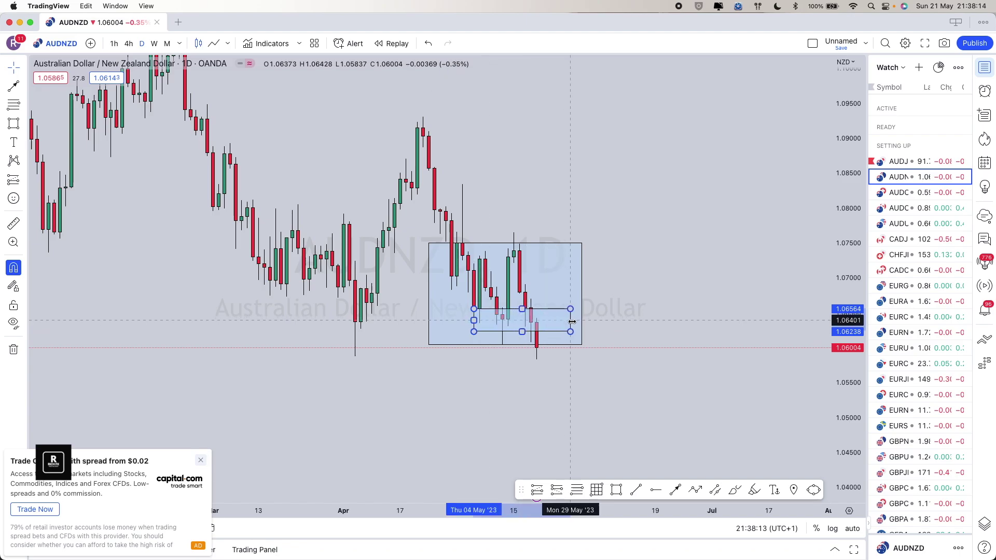
left_click_drag(474, 320, 462, 321)
left_click(616, 291)
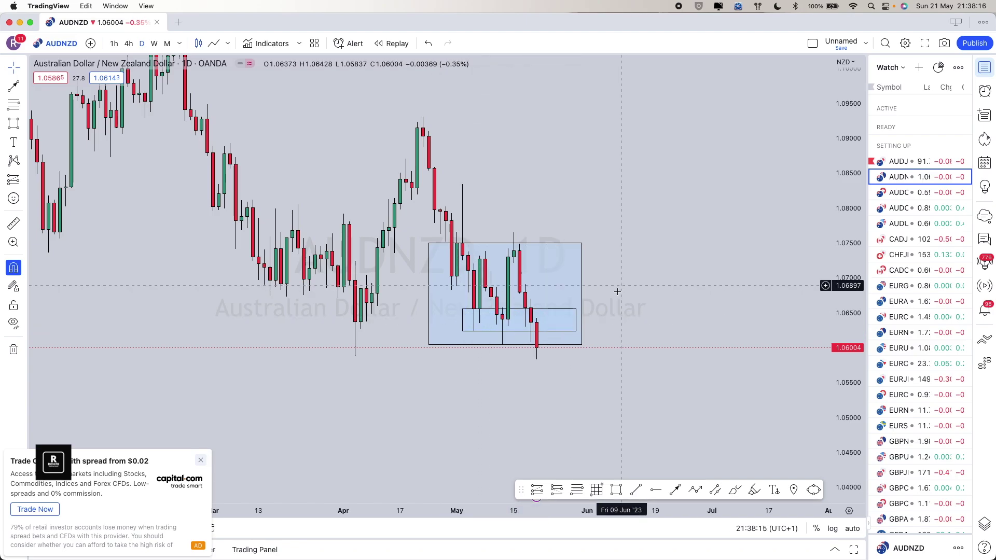
Delete the larger rectangle and extend the start of the narrower zone about two candles further back.
scroll(601, 290, "up", 1)
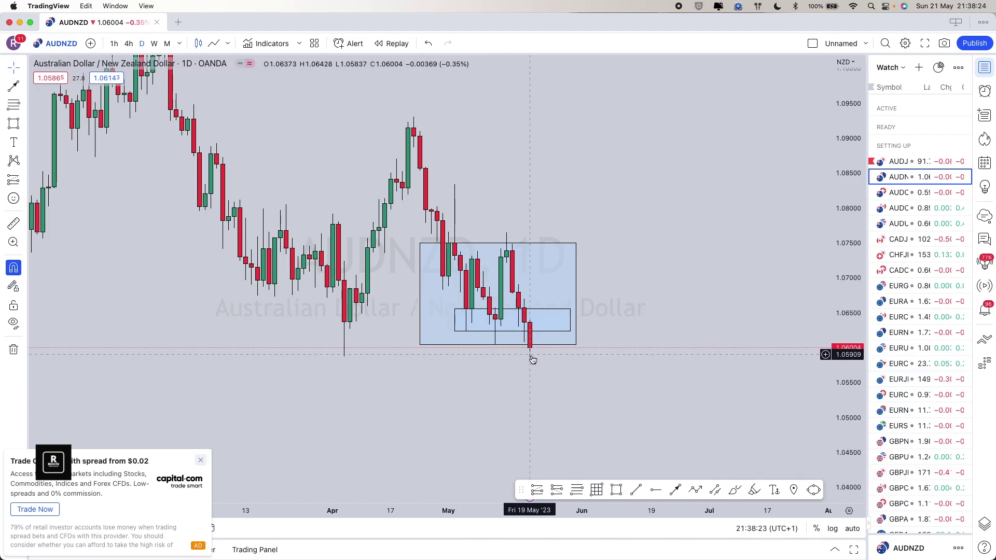
left_click(574, 295)
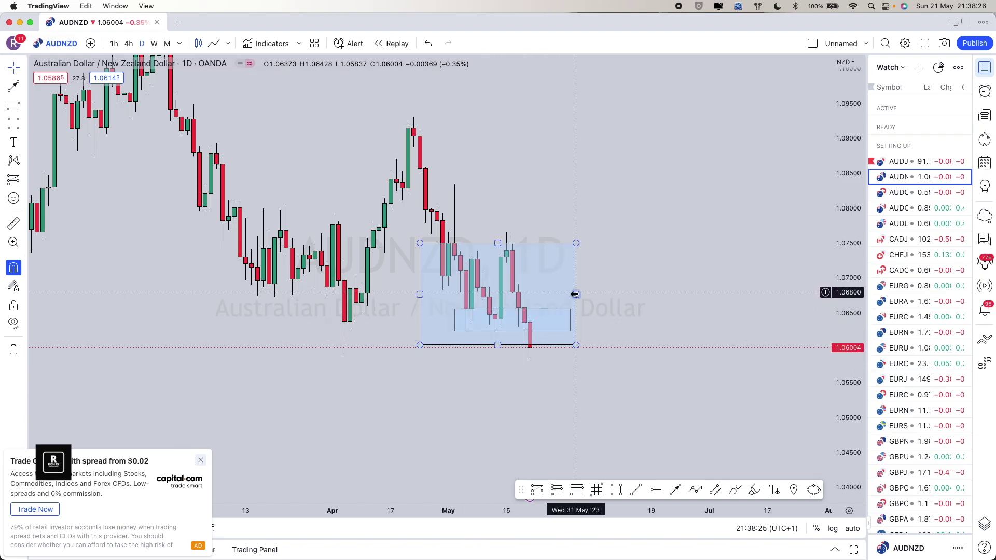
key("Delete")
left_click(463, 320)
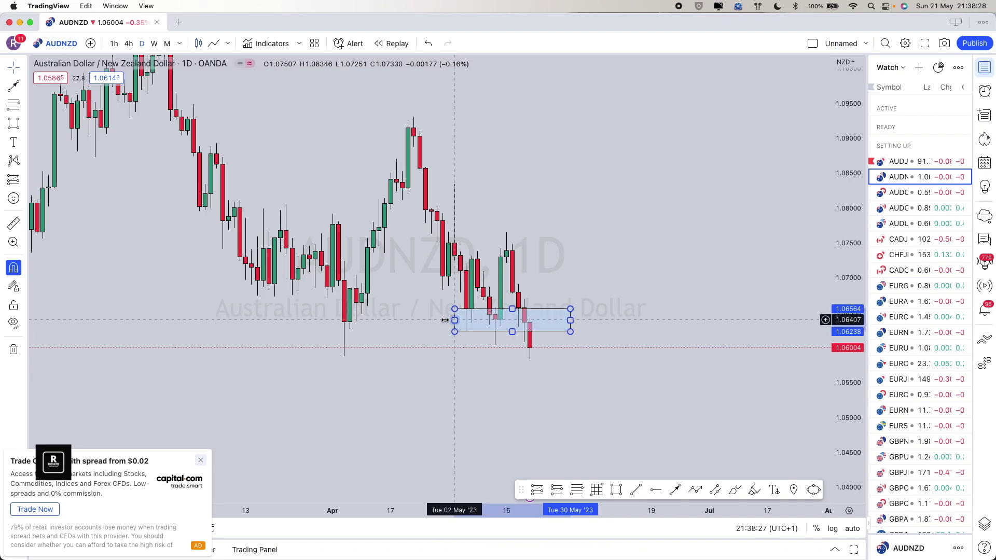
left_click_drag(445, 320, 443, 320)
left_click(447, 332)
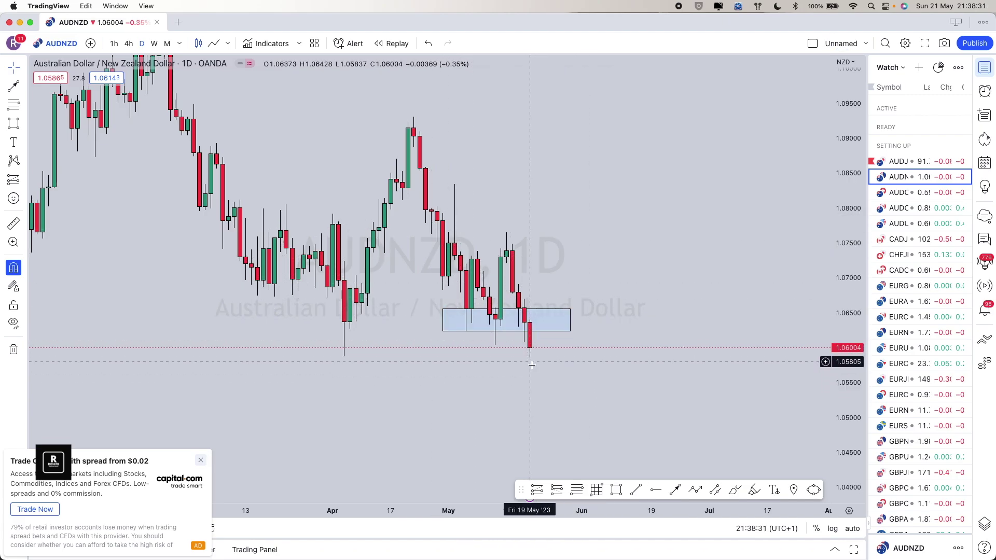
After undoing the last rectangle edits, delete the larger AUDNZD rectangle and extend the narrower zone's start back to late March.
key("super+z")
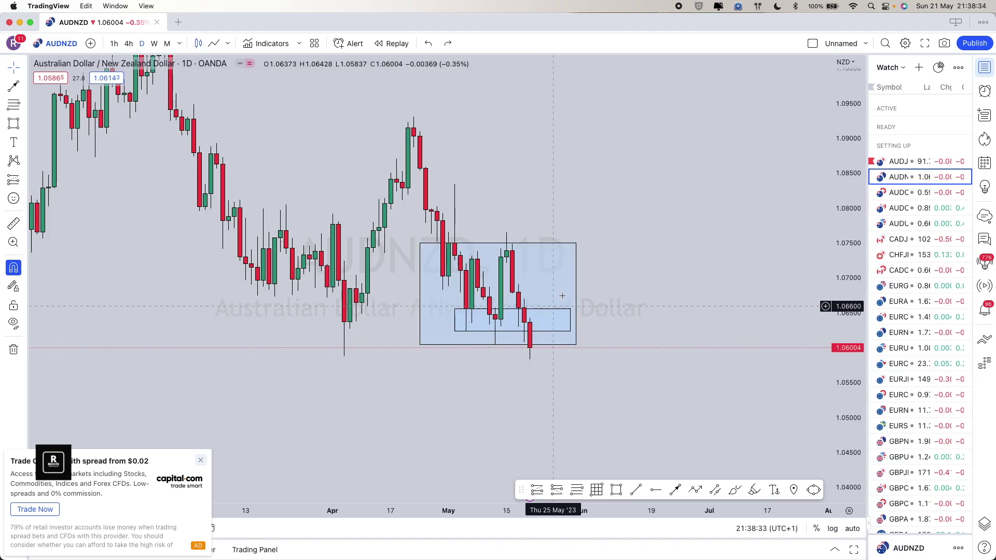
left_click(573, 311)
key("BackSpace")
scroll(599, 274, "up", 1)
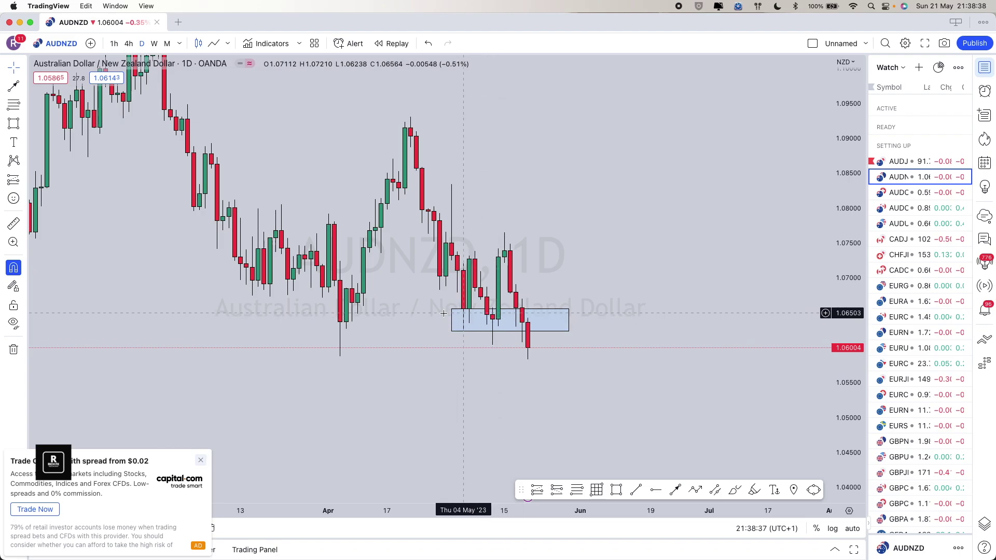
left_click_drag(451, 320, 305, 321)
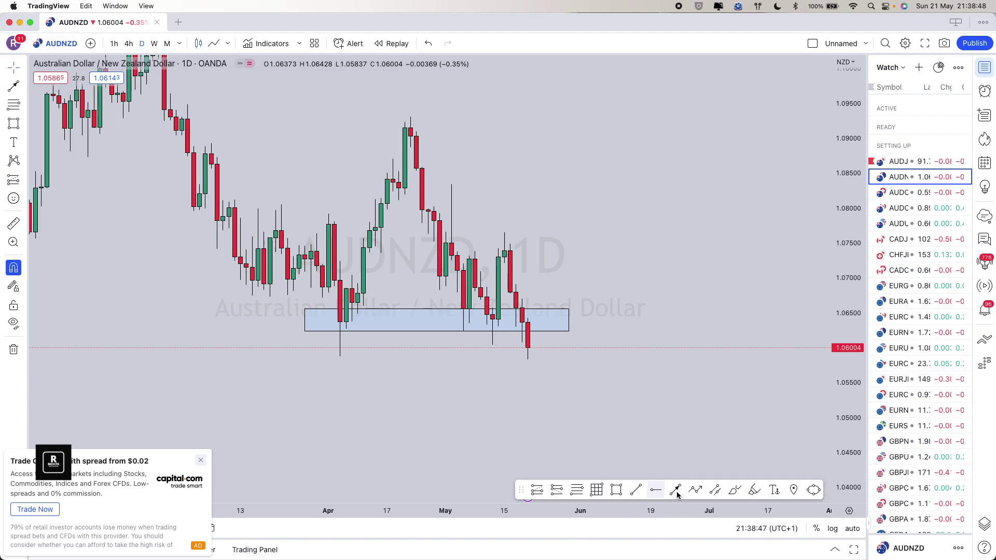
Draw a path arrow from the 19 May low at 1.05837 up through the zone to about 1.0677.
left_click(693, 490)
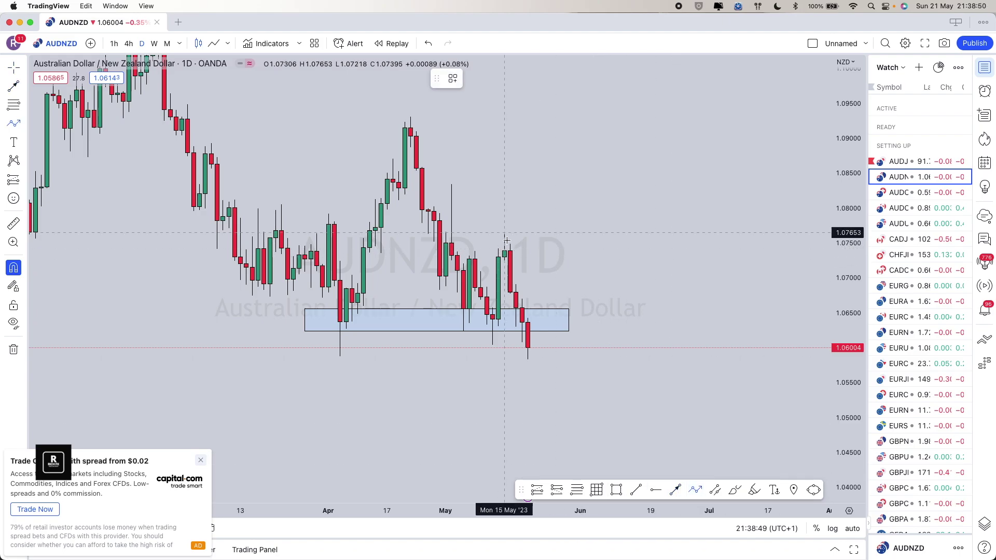
left_click(527, 360)
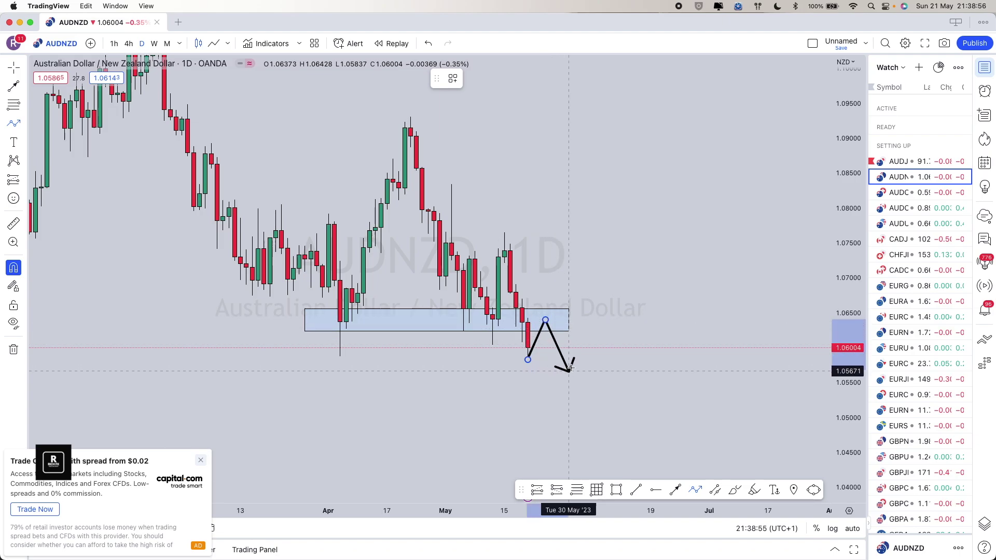
key("Escape")
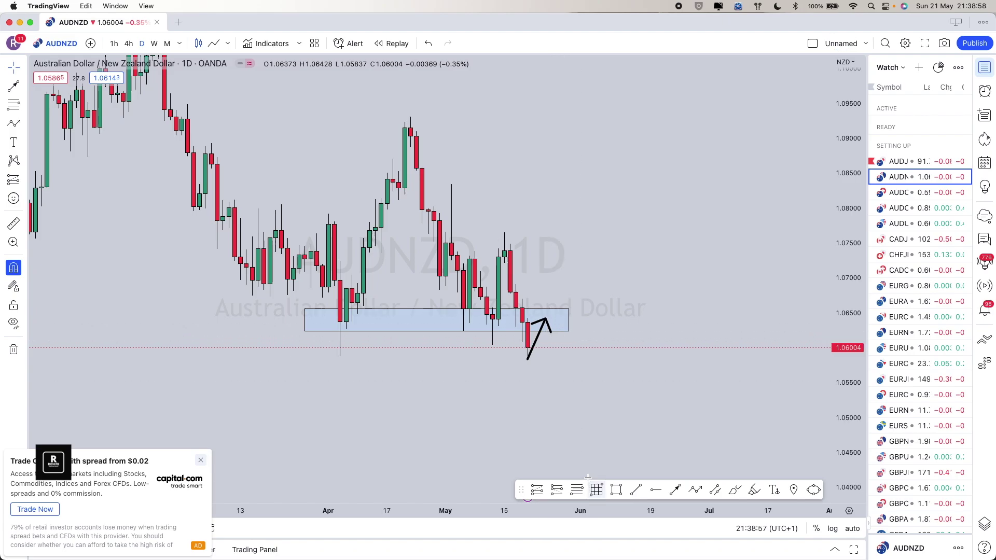
left_click(576, 490)
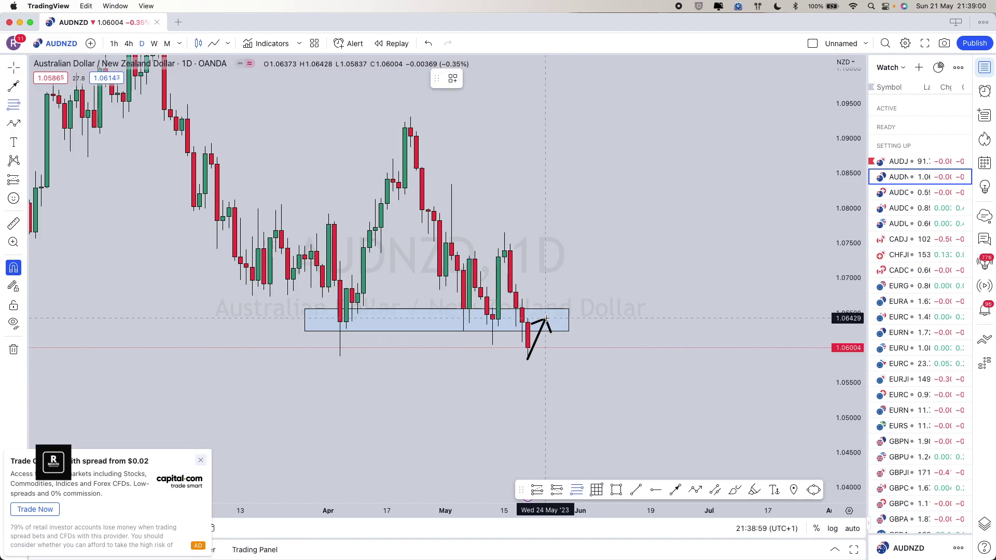
left_click_drag(545, 320, 553, 298)
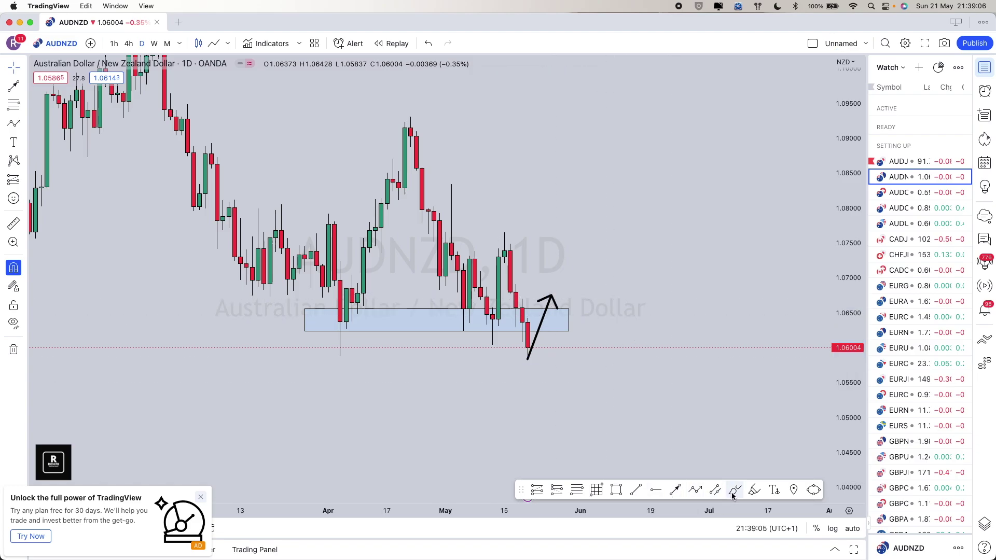
Draw a Fibonacci retracement along the arrow, from its tip at 1.06771 down to the 19 May low at 1.05837.
left_click(696, 490)
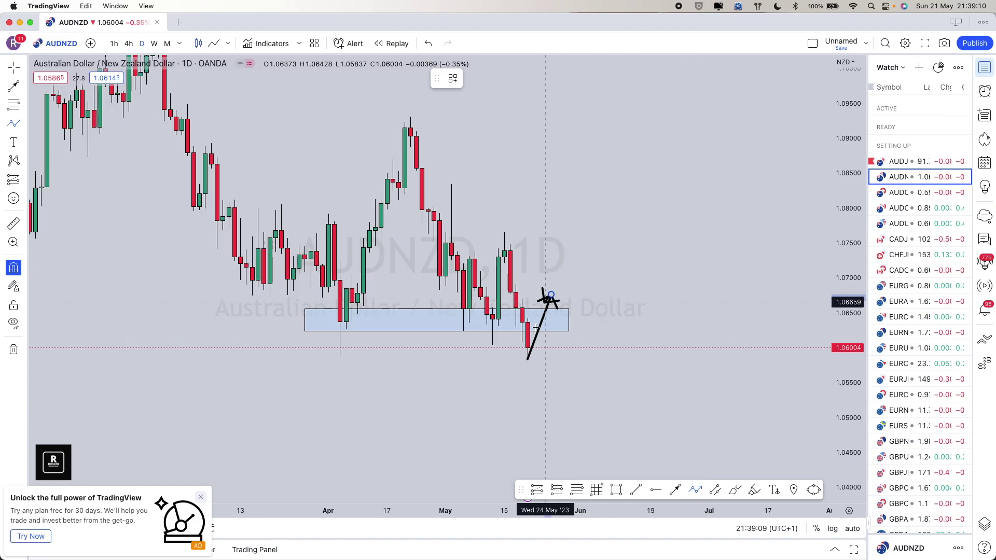
key("Escape")
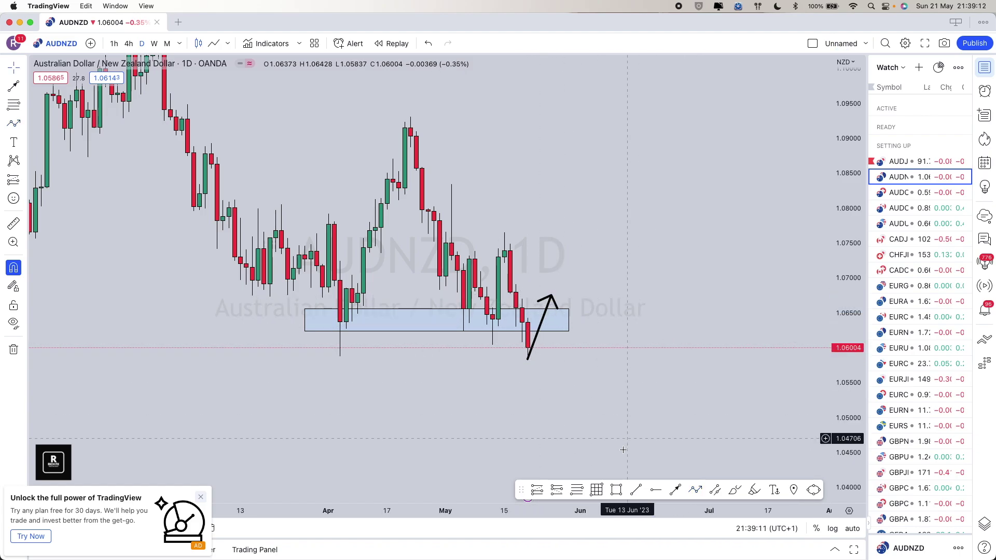
left_click(551, 294)
left_click(528, 360)
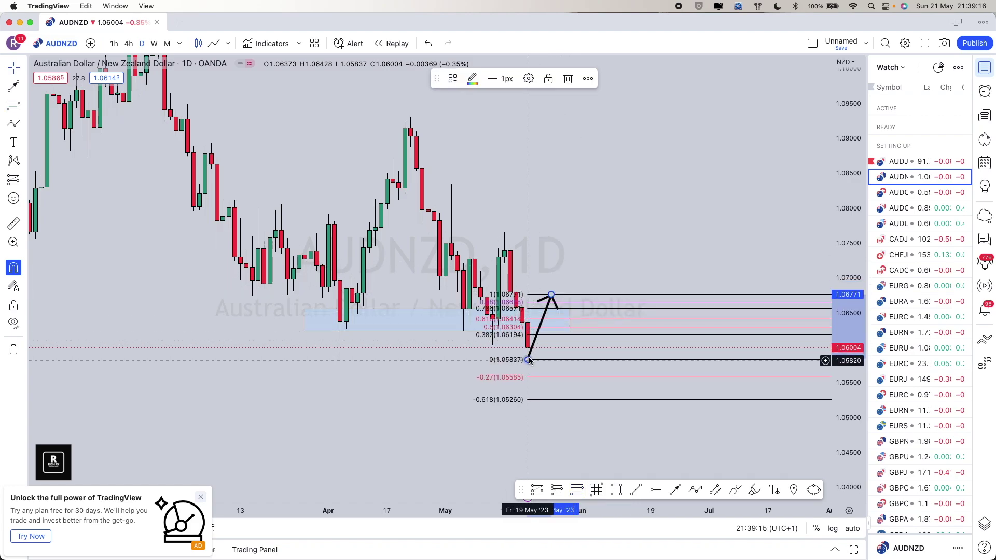
scroll(560, 261, "up", 2)
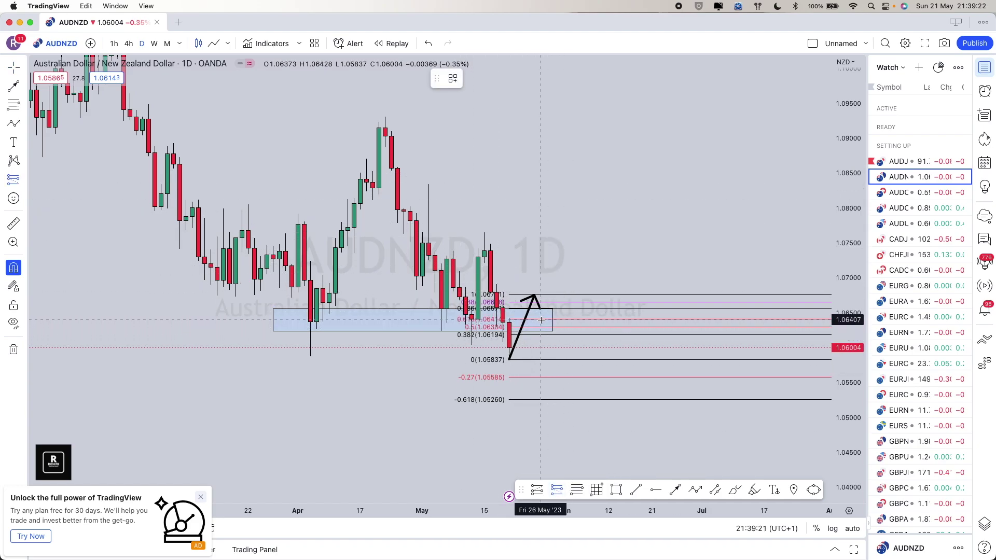
Place a short position on 26 May with entry at 1.06407, stop at 1.06681 and target at 1.05575.
left_click(541, 320)
left_click_drag(541, 249, 540, 301)
left_click_drag(542, 385, 542, 378)
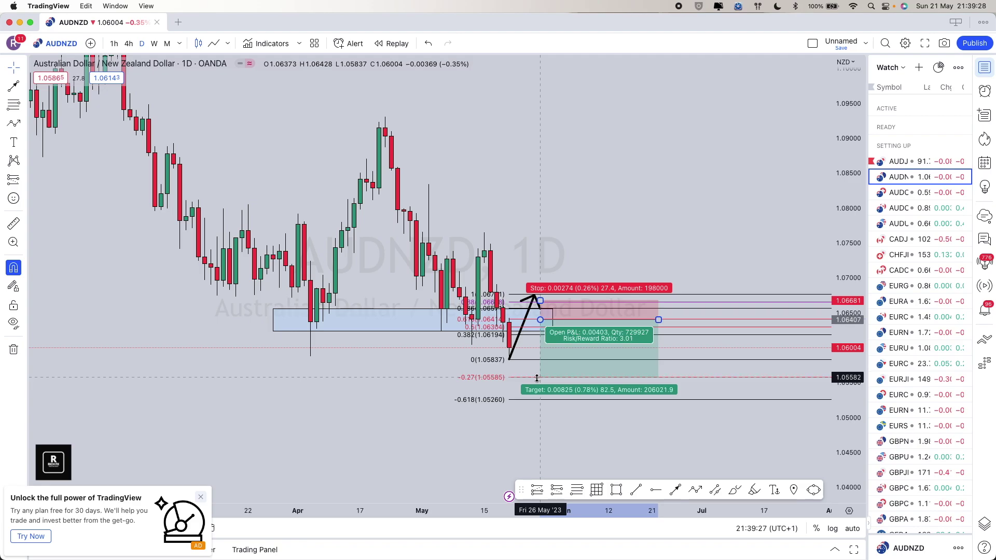
left_click_drag(537, 378, 535, 378)
left_click(587, 234)
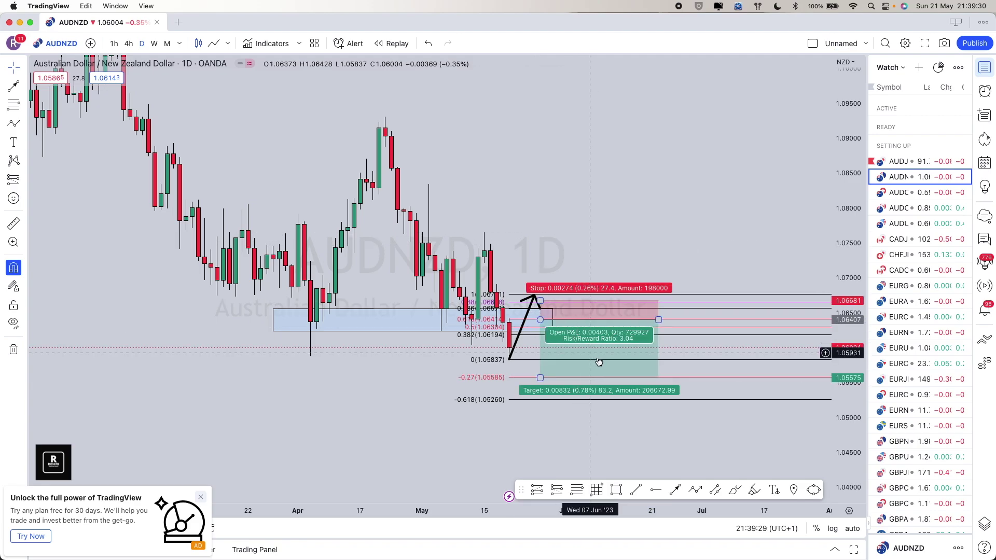
Delete the short position, the Fibonacci retracement and the path arrow from the AUDNZD chart.
scroll(572, 225, "up", 1)
scroll(571, 225, "right", 2)
left_click(490, 314)
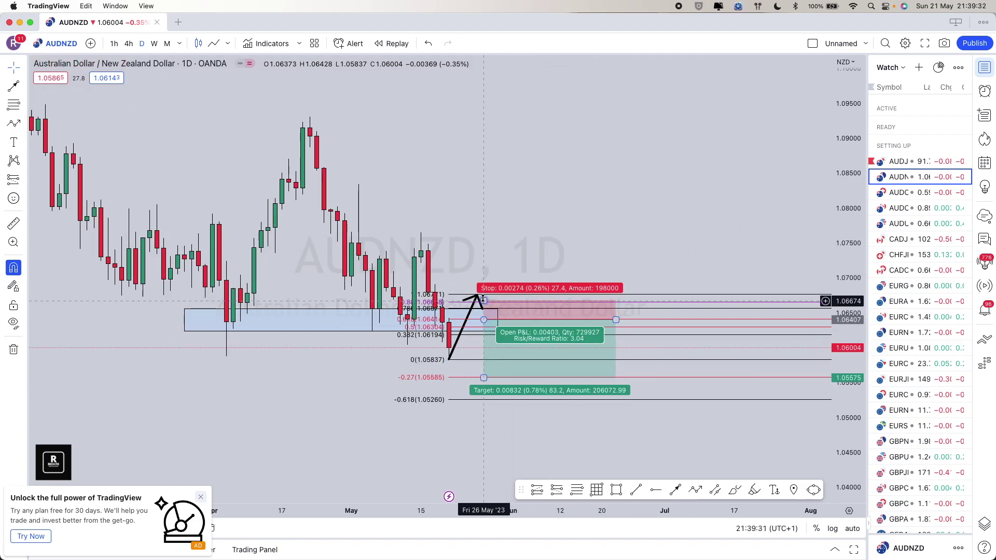
key("Delete")
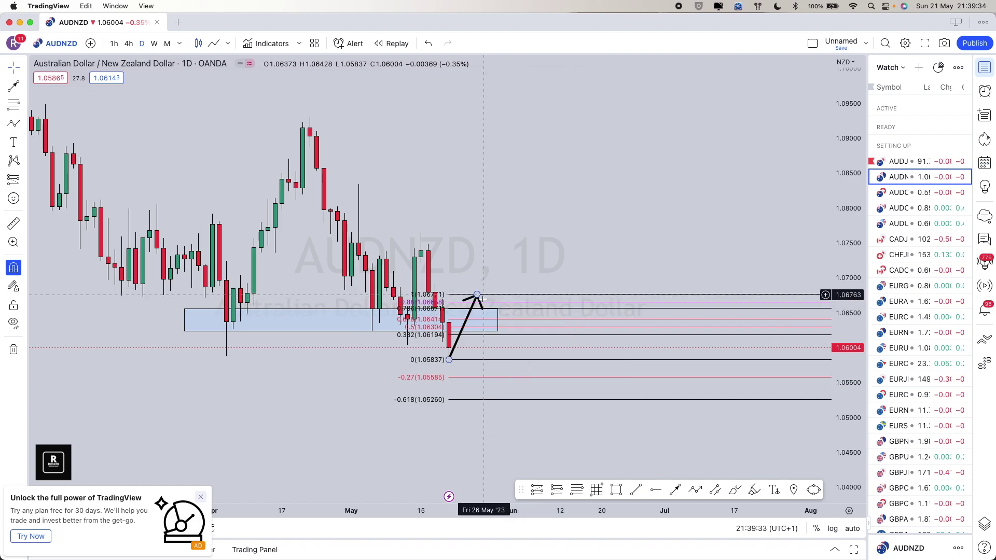
key("Delete")
left_click(479, 299)
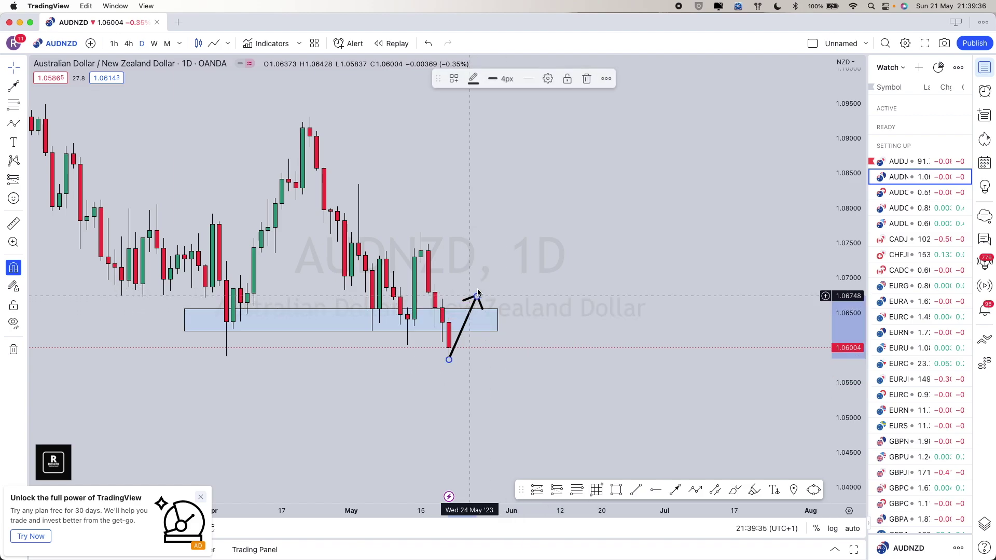
key("Delete")
scroll(522, 247, "left", 2)
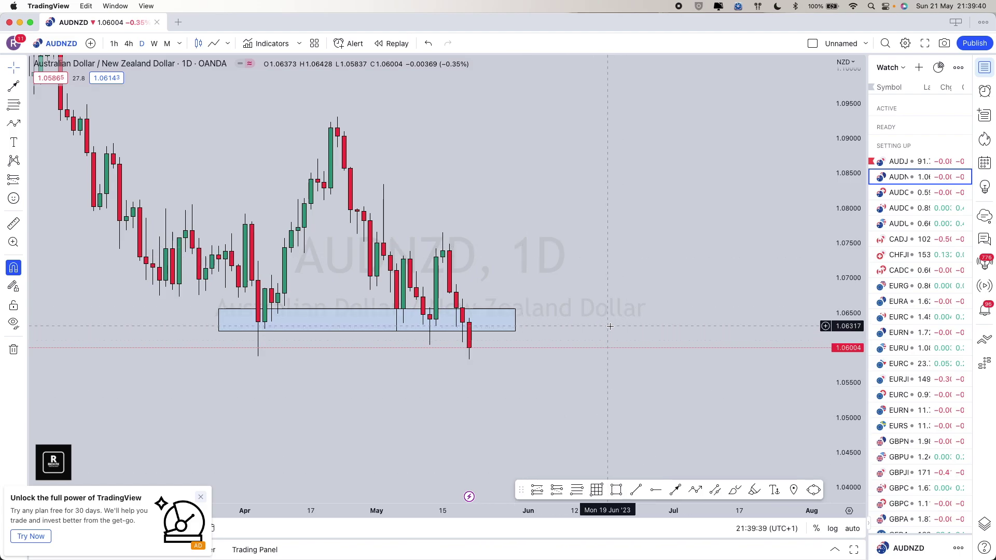
Undo the recent edits to restore the larger rectangle and extend the narrower zone's start back to 2 May.
key("super+z")
key("super+z")
key("super+z")
key("super+z")
key("super+z")
key("super+z")
key("super+z")
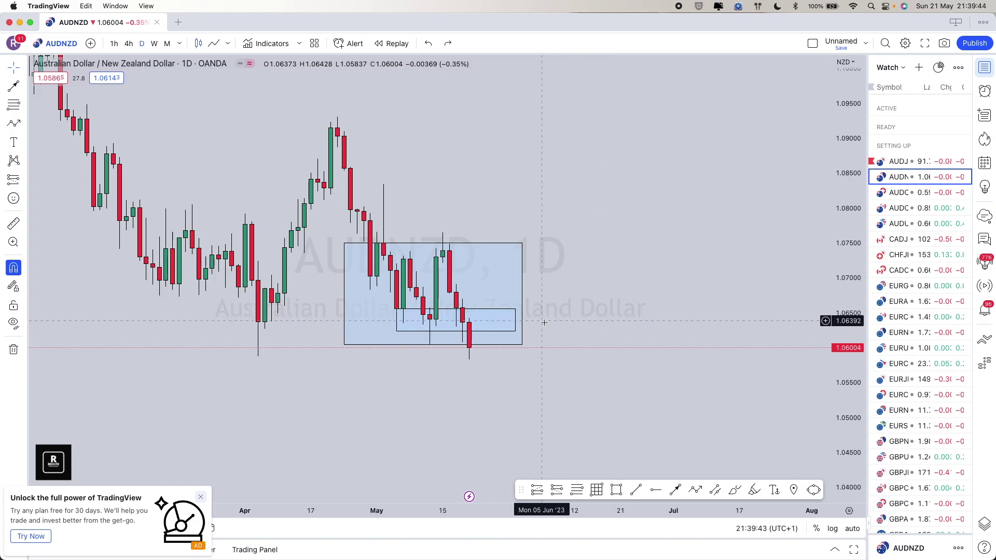
left_click_drag(396, 320, 384, 321)
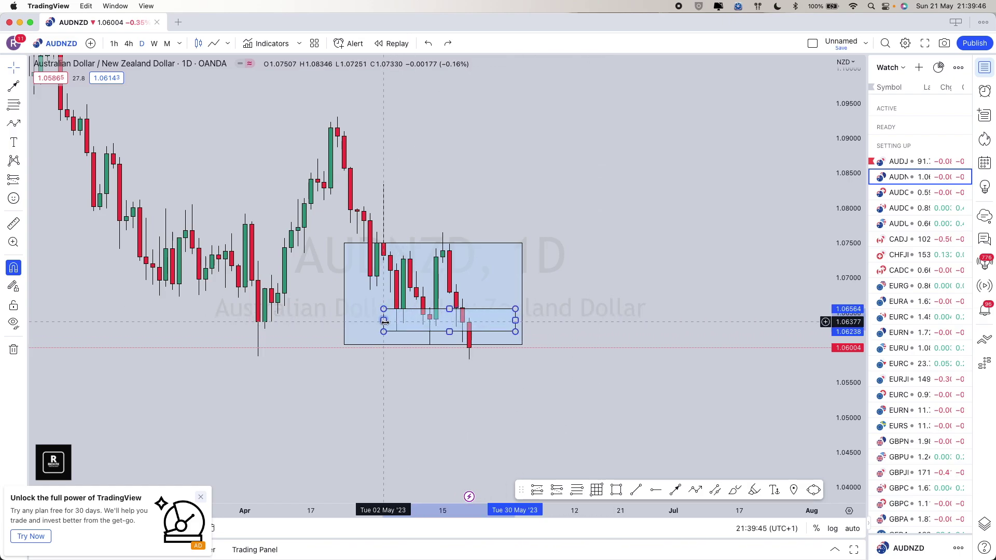
Examine AUDNZD price action around the two rectangles and across the wider daily history.
left_click(588, 280)
scroll(588, 280, "down", 2)
left_click_drag(850, 231, 850, 258)
left_click_drag(677, 228, 655, 201)
left_click_drag(608, 374, 600, 365)
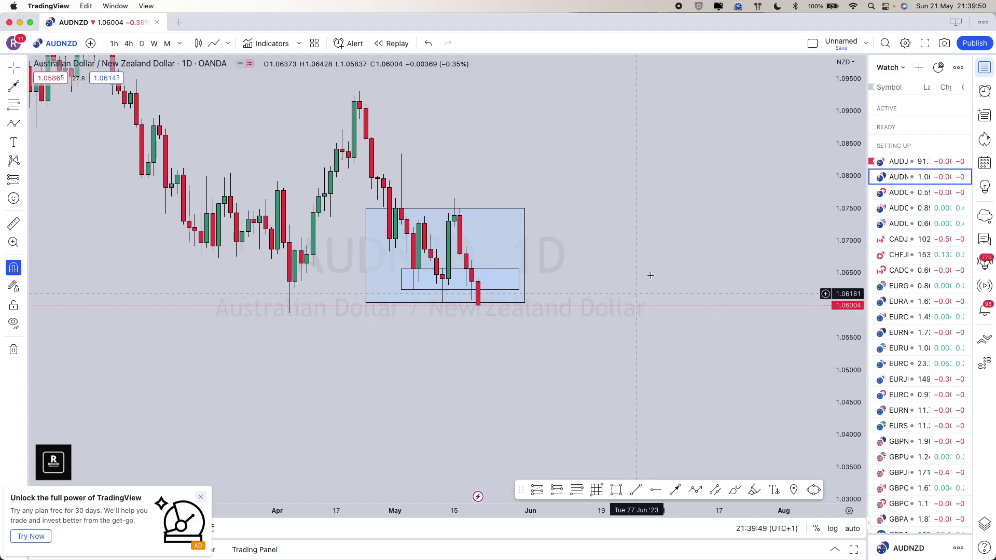
left_click_drag(649, 268, 645, 260)
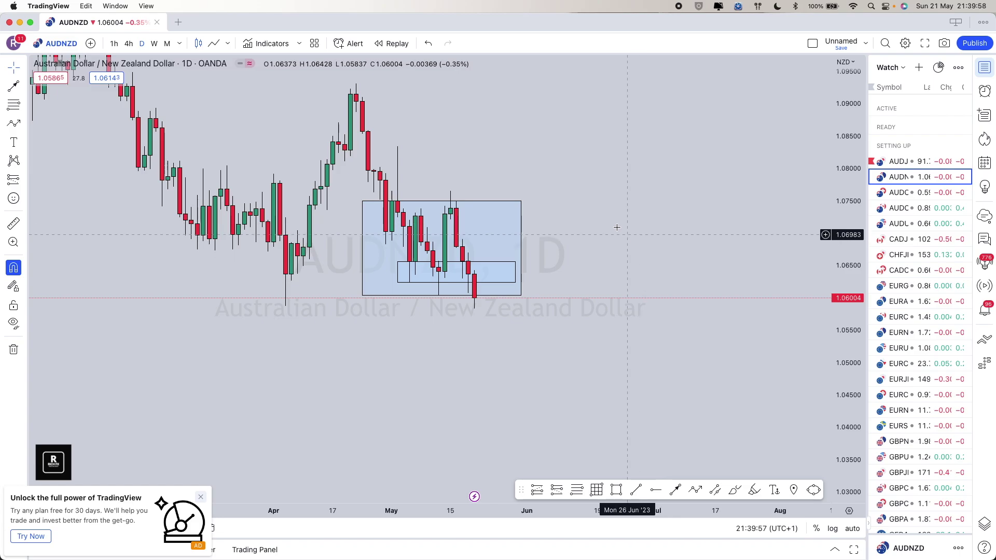
left_click_drag(631, 247, 651, 276)
left_click(491, 481)
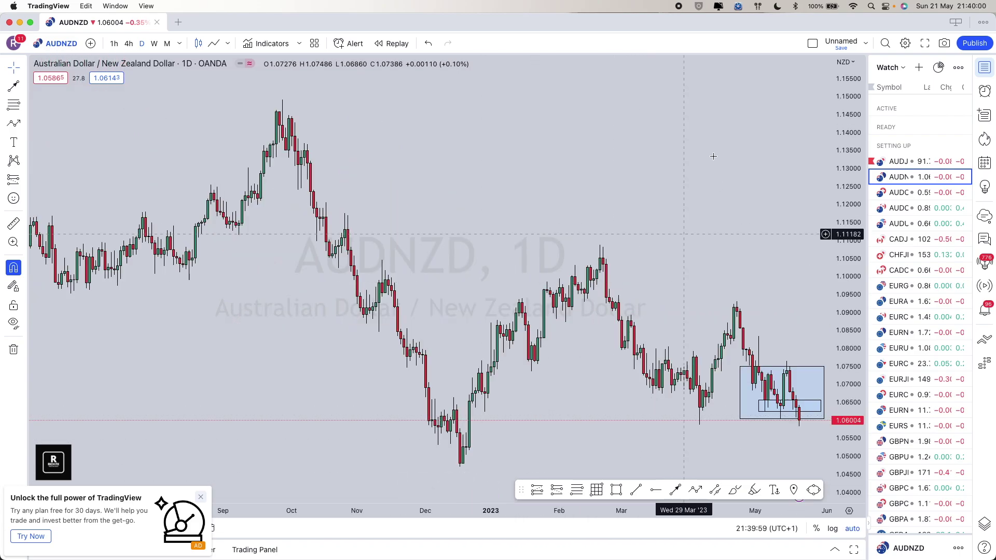
scroll(714, 155, "right", 3)
Revisit the AUDJPY chart and open the AUDCHF chart, focused on recent candles around its marked zone.
key("Up")
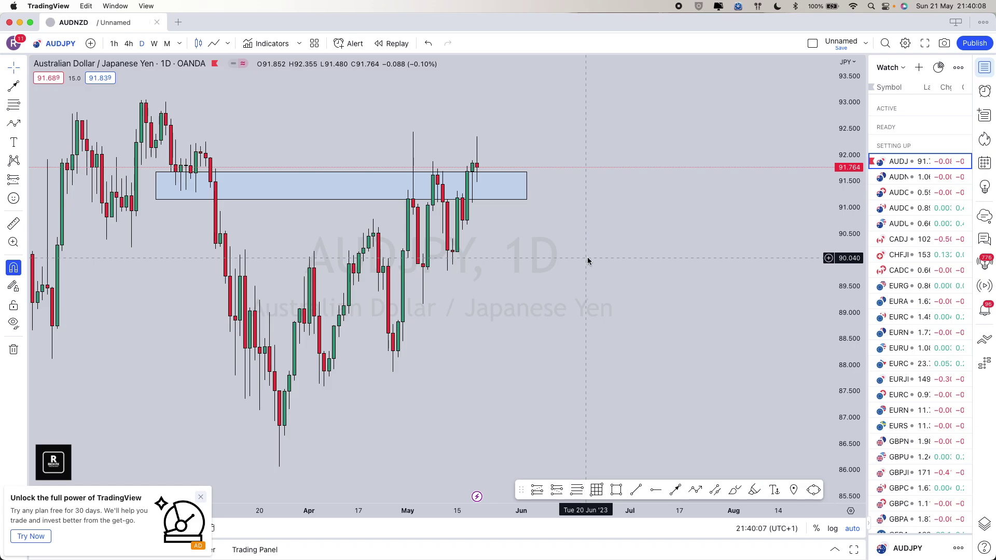
key("Down")
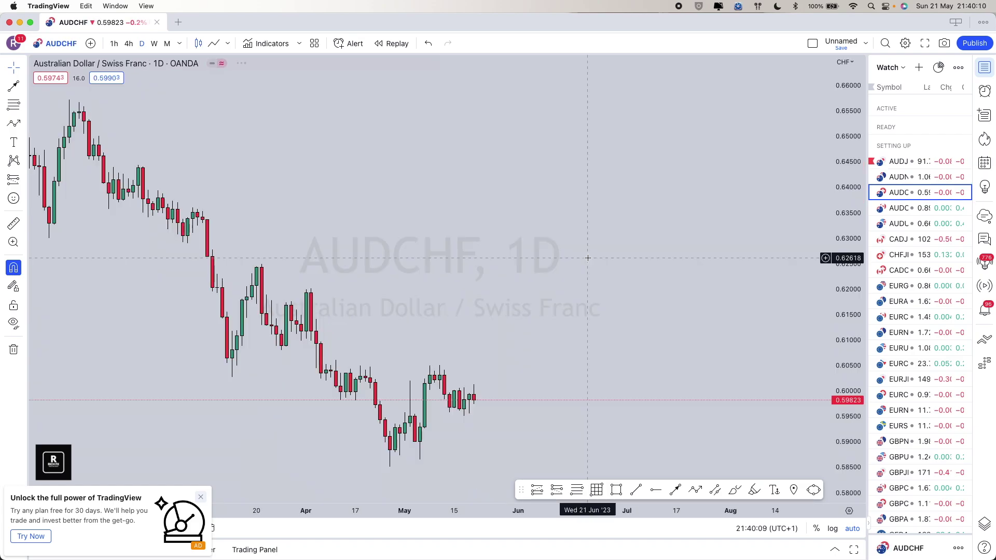
scroll(499, 292, "up", 2)
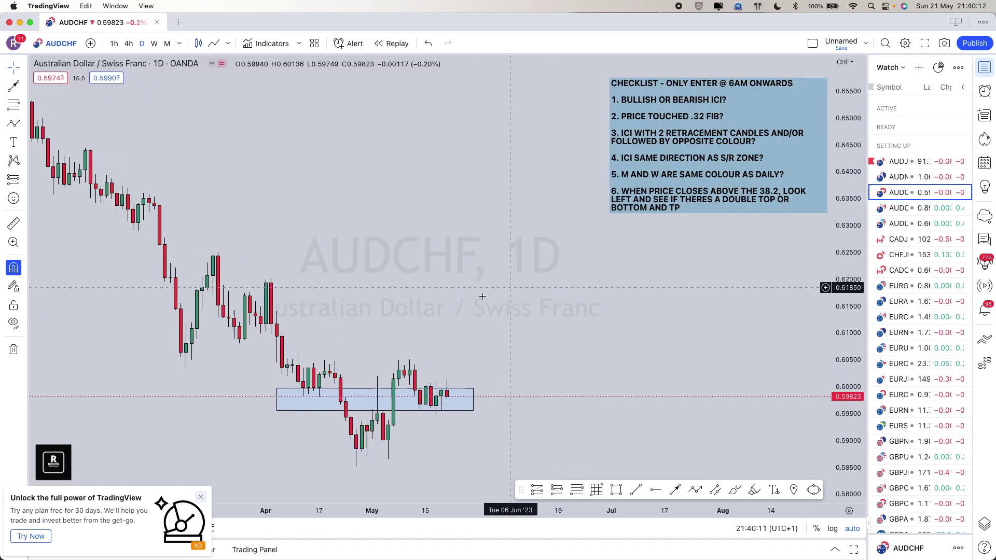
scroll(498, 311, "up", 2)
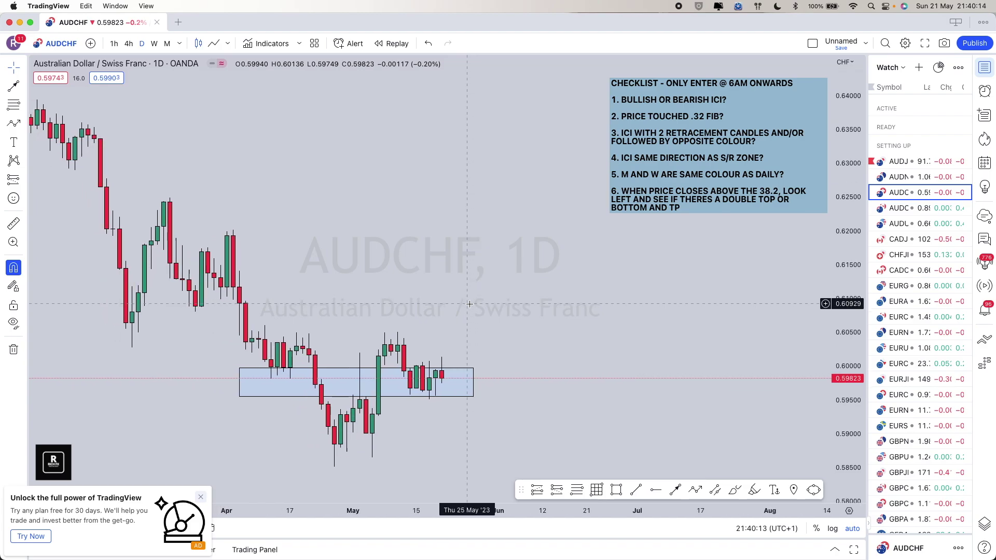
scroll(470, 329, "up", 1)
scroll(469, 329, "down", 2)
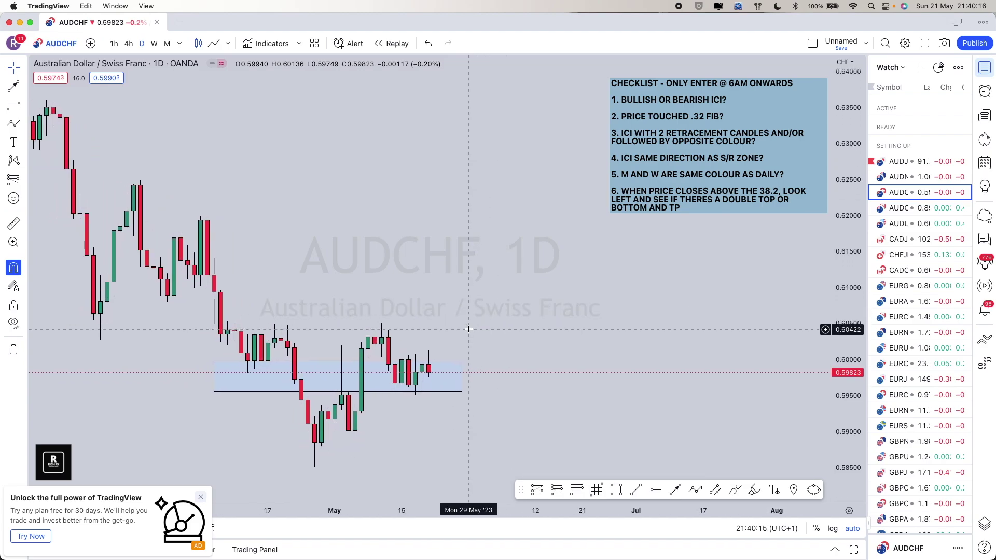
scroll(458, 326, "down", 1)
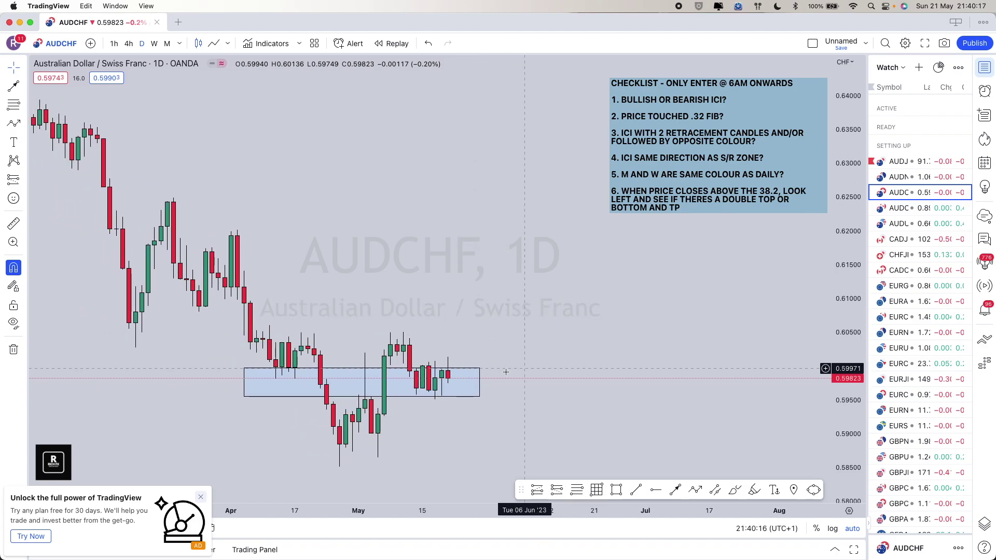
Trace the AUDCHF swings with a path from the mid-April high through 0.58514 and 0.60509 to 0.59563 on 18 May.
left_click(696, 489)
left_click(301, 333)
left_click(339, 467)
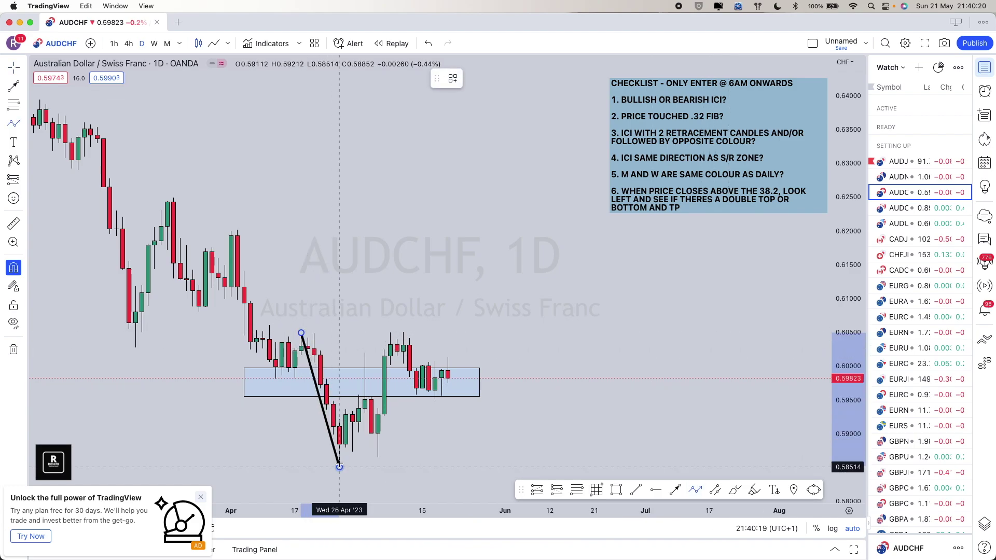
left_click(365, 353)
left_click(378, 458)
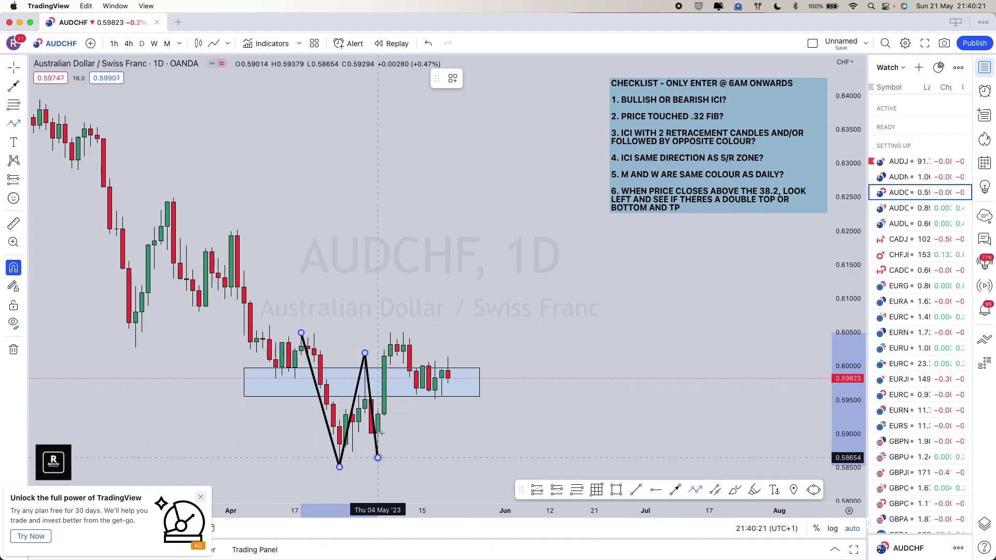
left_click(403, 329)
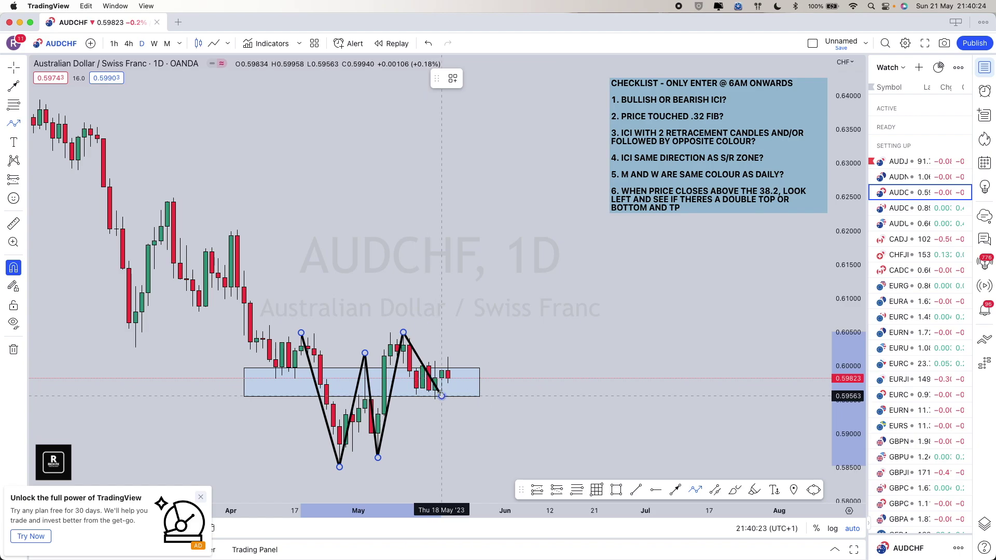
left_click(442, 396)
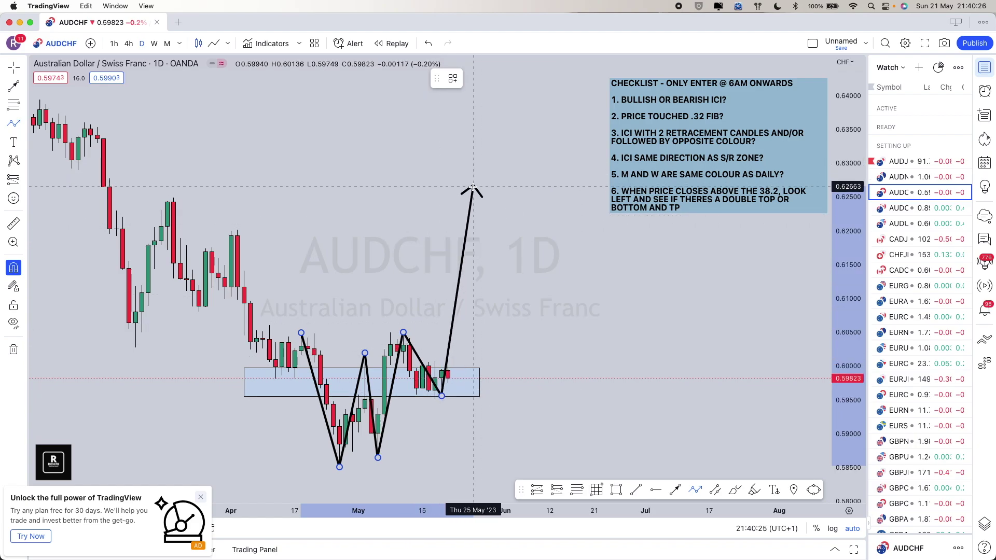
key("Escape")
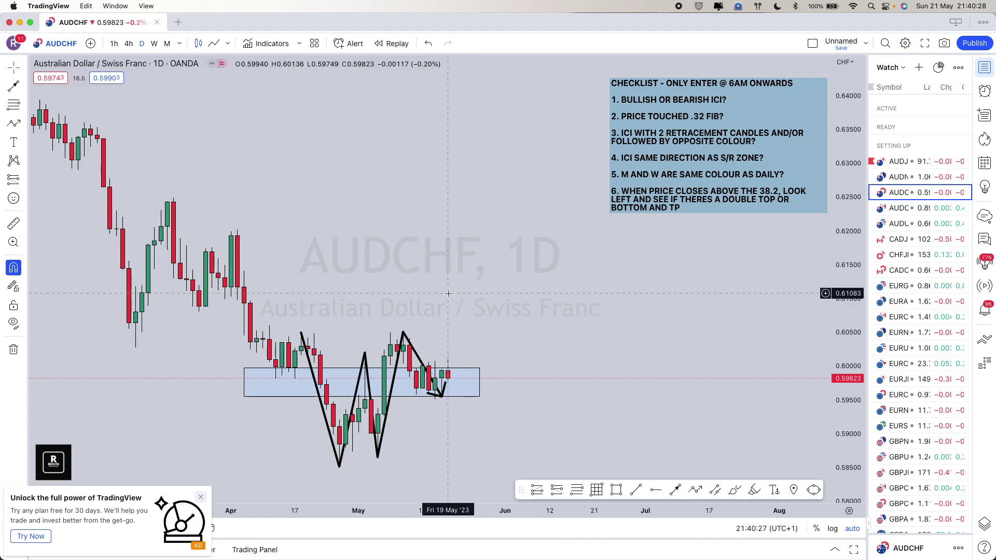
Delete the swing path from the AUDCHF chart.
left_click(404, 338)
key("BackSpace")
scroll(462, 325, "up", 2)
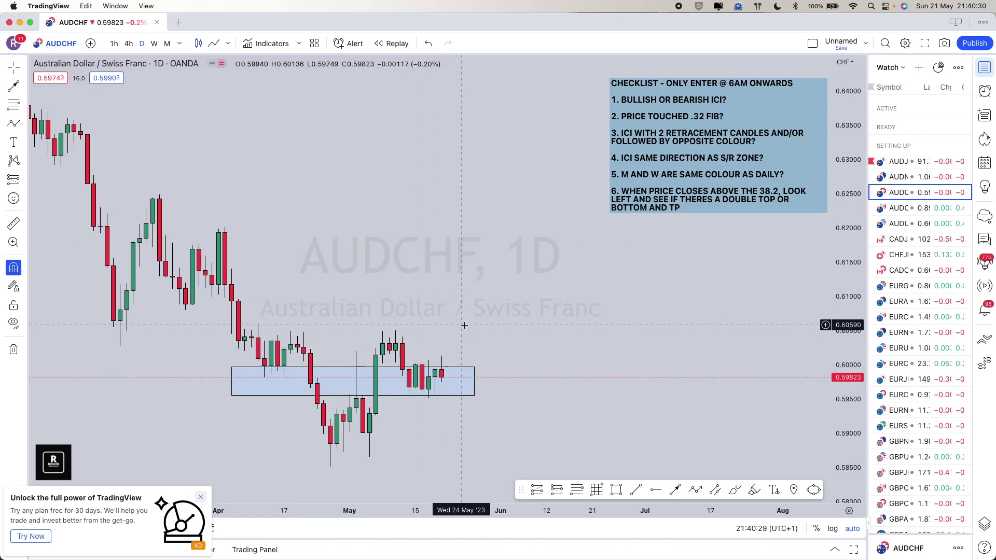
Draw a bearish path on AUDCHF from 0.59823 on 19 May down to 0.58748, up to about 0.595, and down to about 0.582.
left_click_drag(467, 378, 474, 378)
left_click(604, 308)
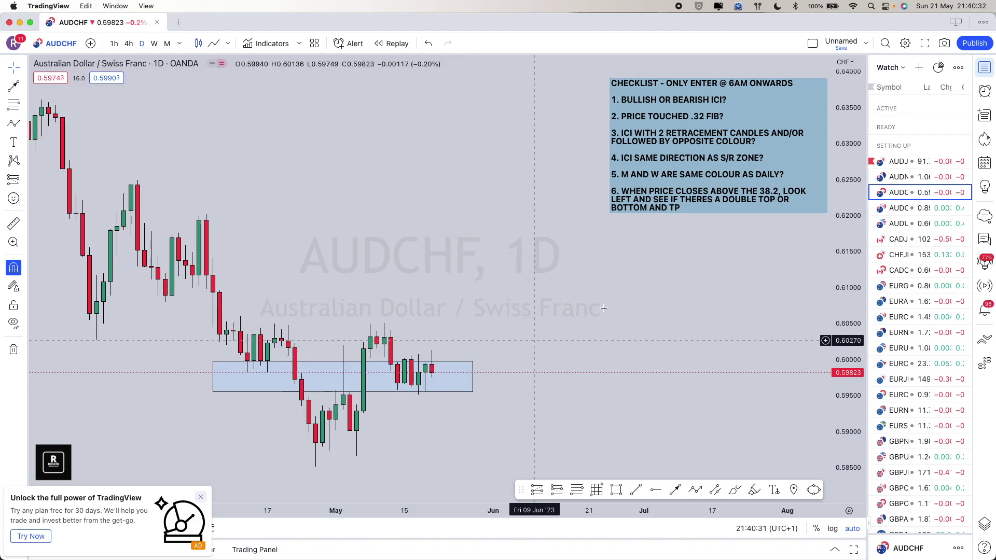
left_click_drag(533, 293, 541, 293)
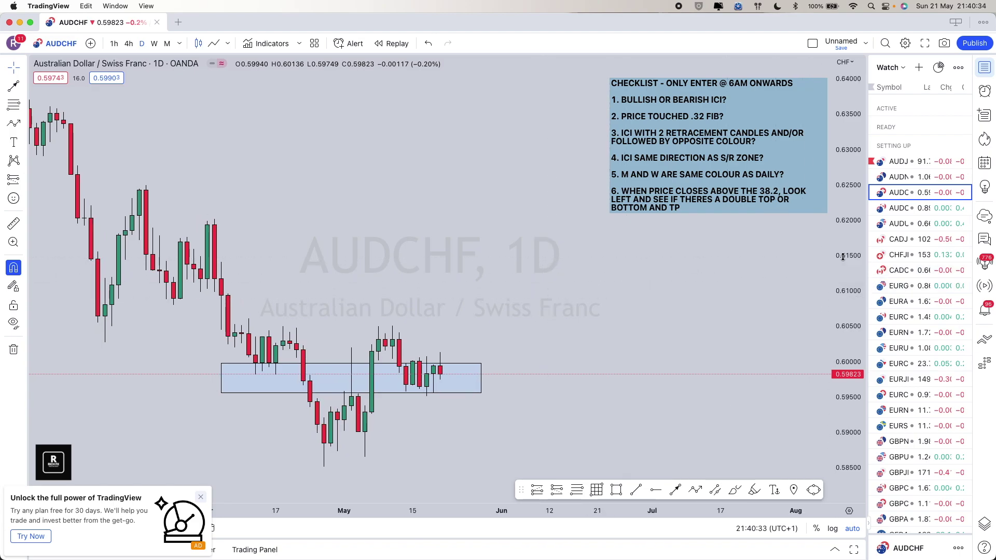
scroll(523, 288, "right", 2)
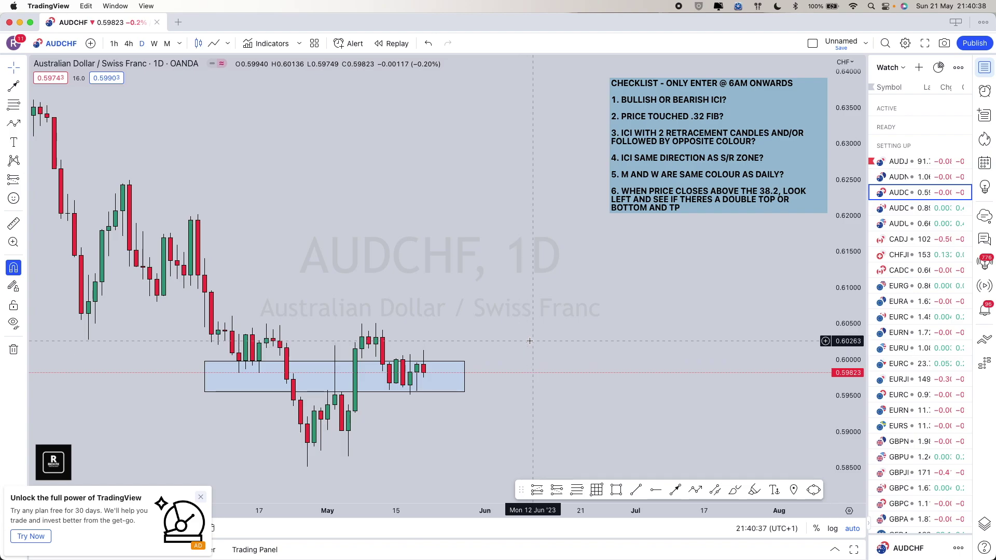
scroll(509, 416, "left", 3)
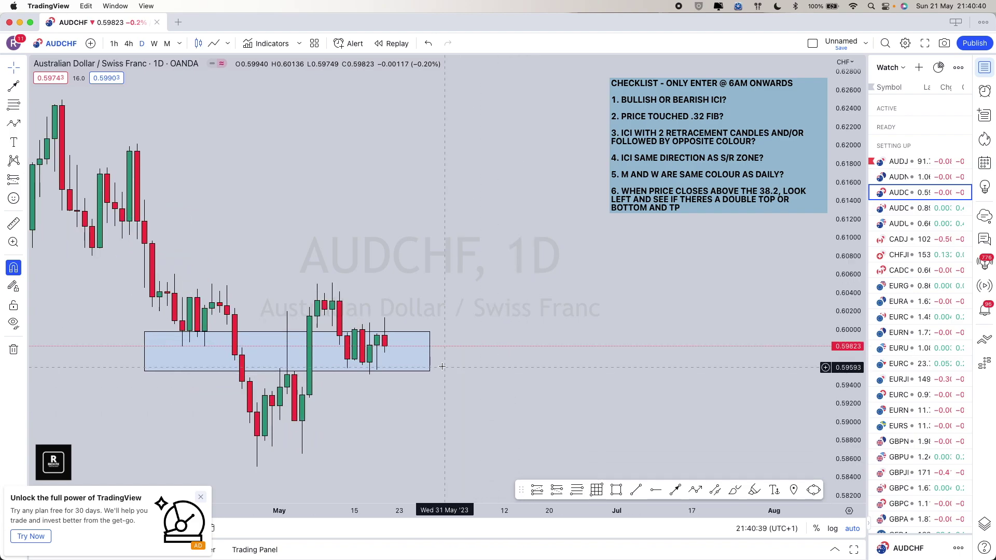
scroll(490, 341, "up", 1)
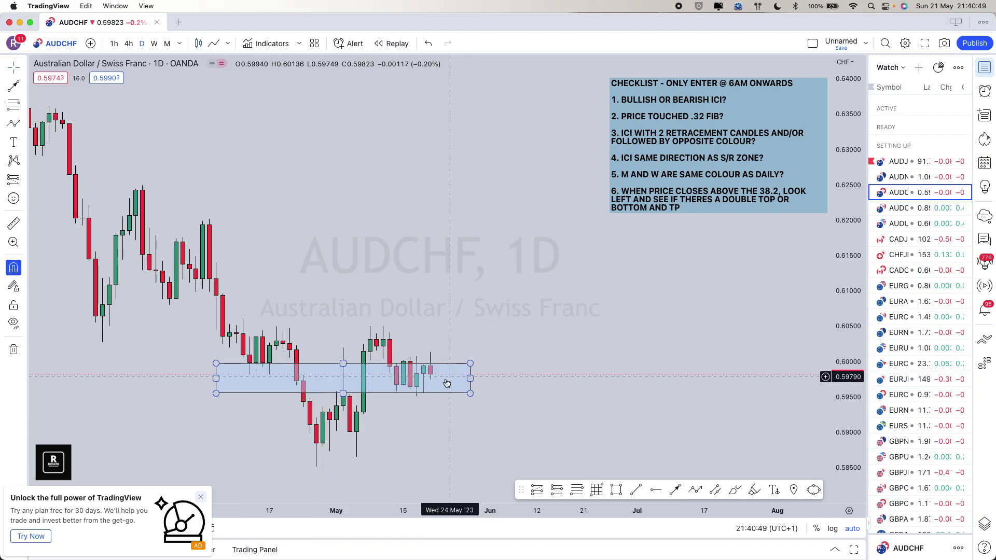
left_click(691, 492)
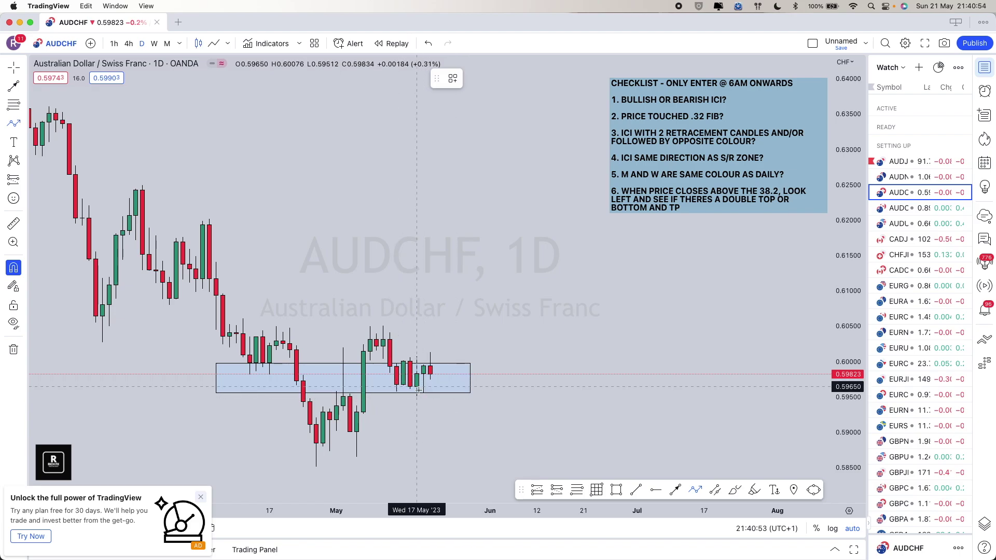
left_click(431, 374)
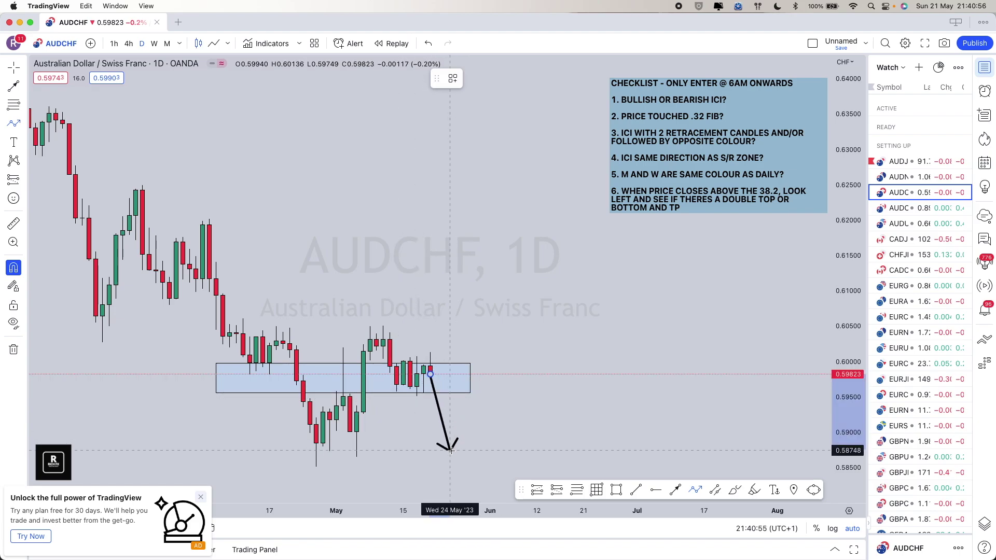
left_click(450, 451)
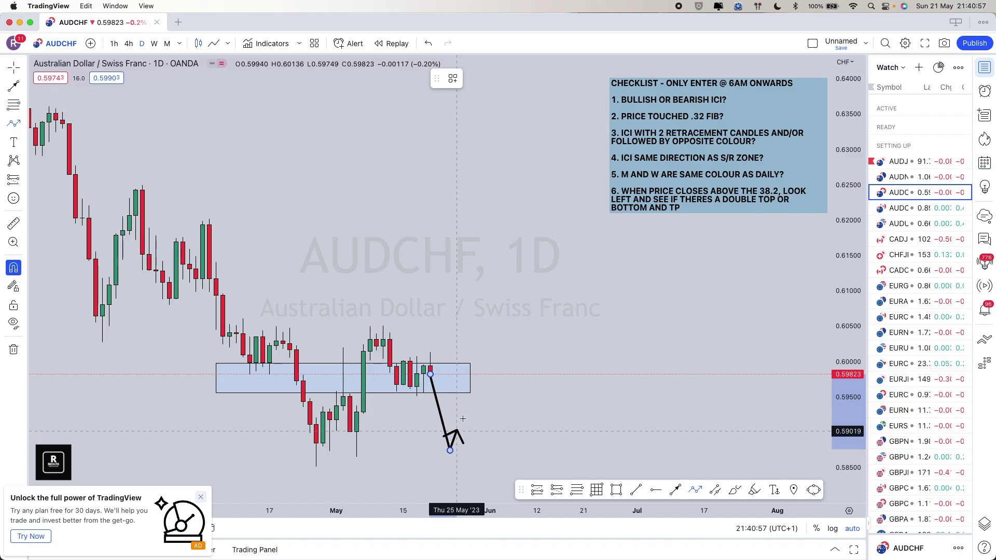
left_click(470, 399)
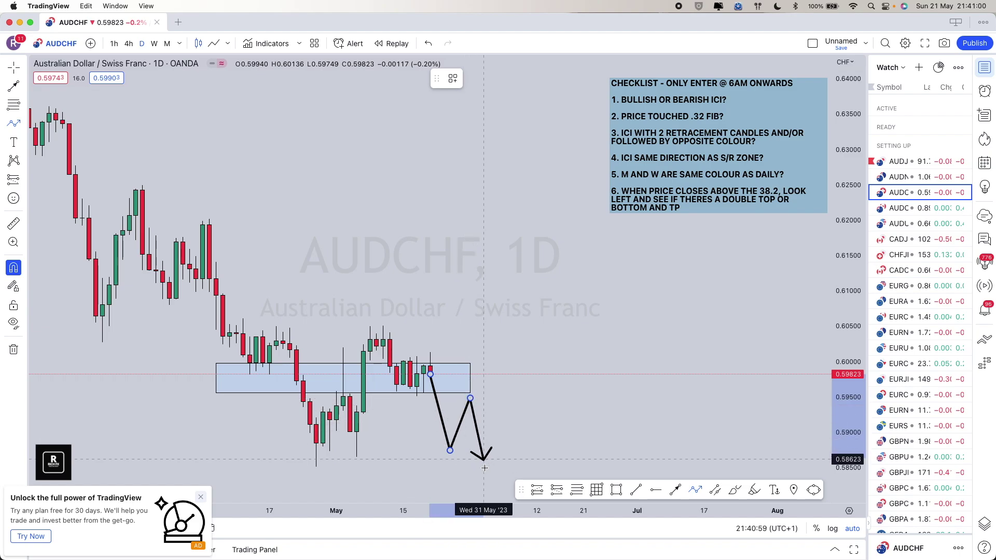
double_click(491, 492)
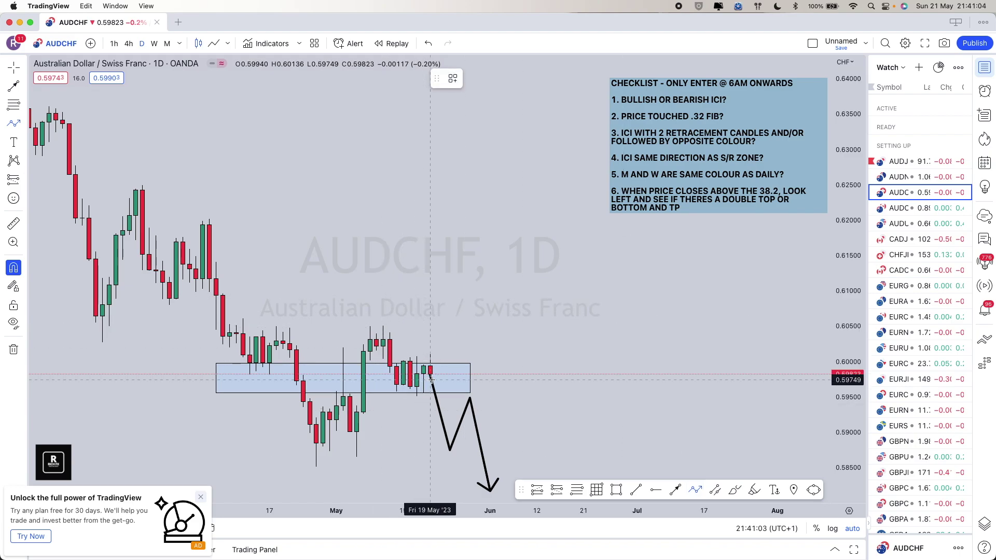
Draw a bullish path from the same AUDCHF candle up to about 0.612, back to 0.60340, and up to about 0.621.
left_click(433, 358)
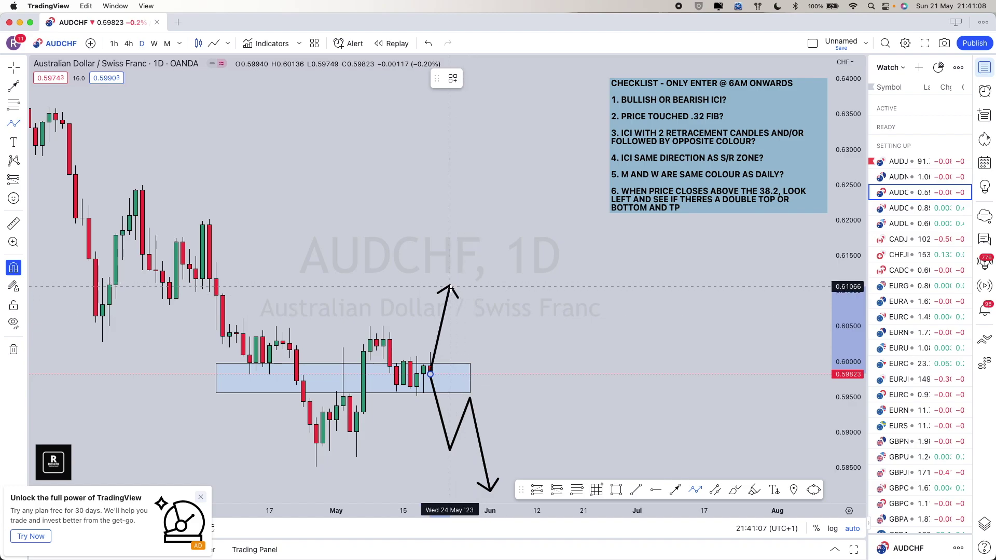
left_click(476, 338)
double_click(490, 215)
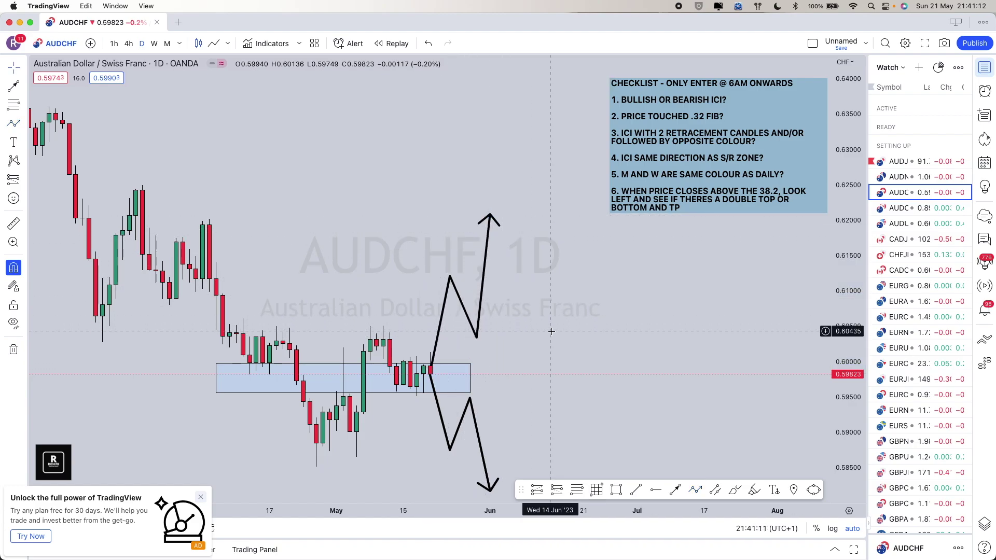
Mark the early-May AUDCHF highs with a rectangle between 0.60152 and 0.60498, spanning 3 May to 5 June.
left_click(363, 351)
left_click(497, 326)
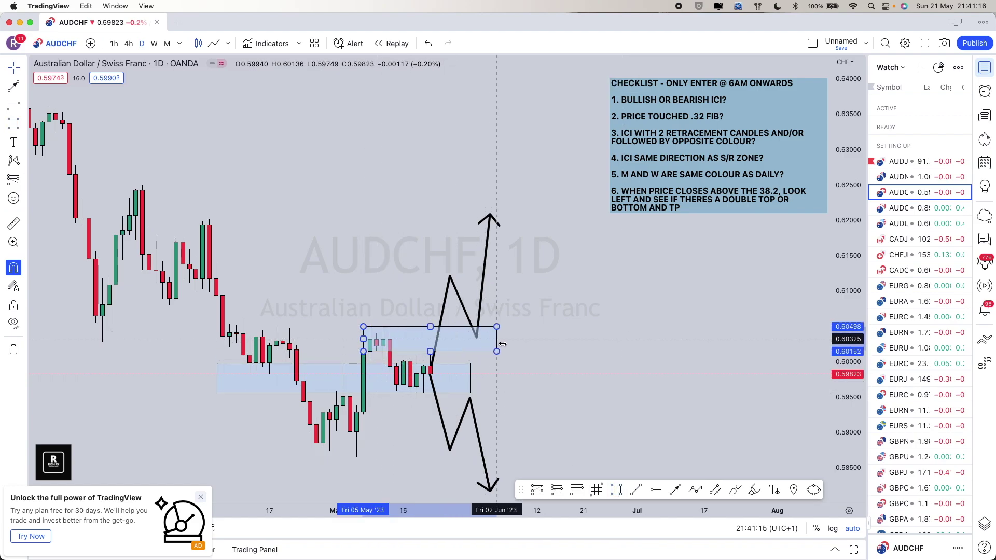
left_click_drag(502, 344, 509, 344)
left_click_drag(364, 339, 349, 339)
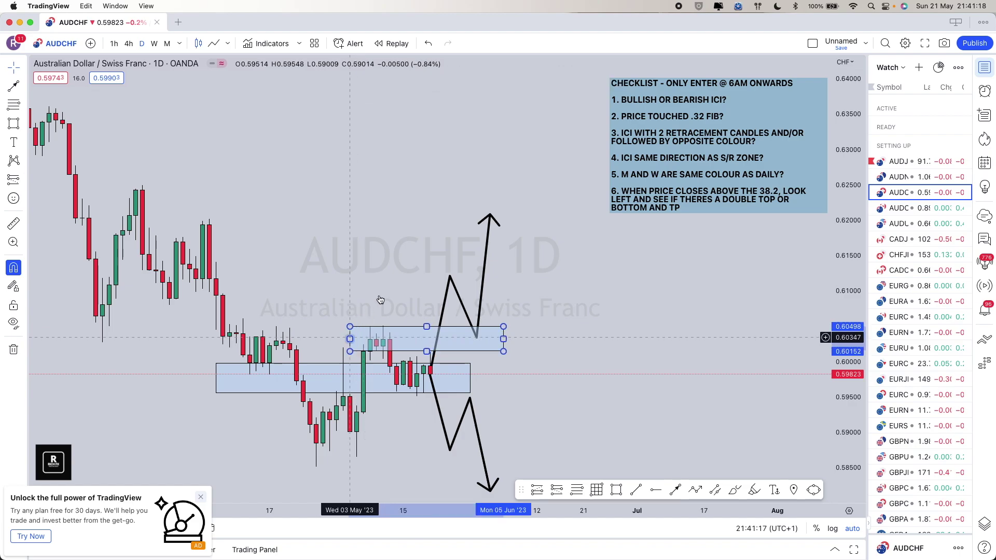
Raise the bearish path's retest point into the lower AUDCHF zone and extend that zone's end to about 1 June.
left_click(469, 378)
left_click(439, 407)
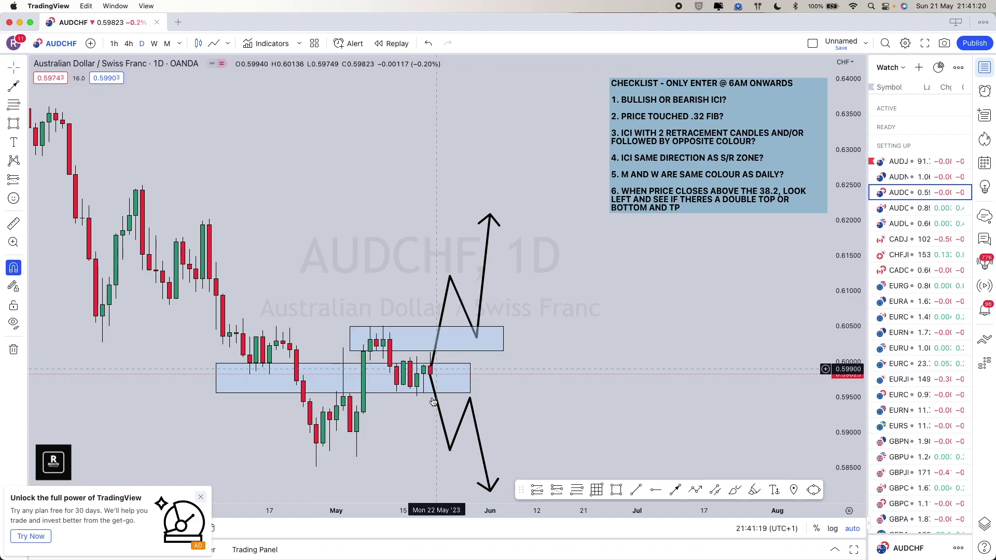
left_click(469, 398)
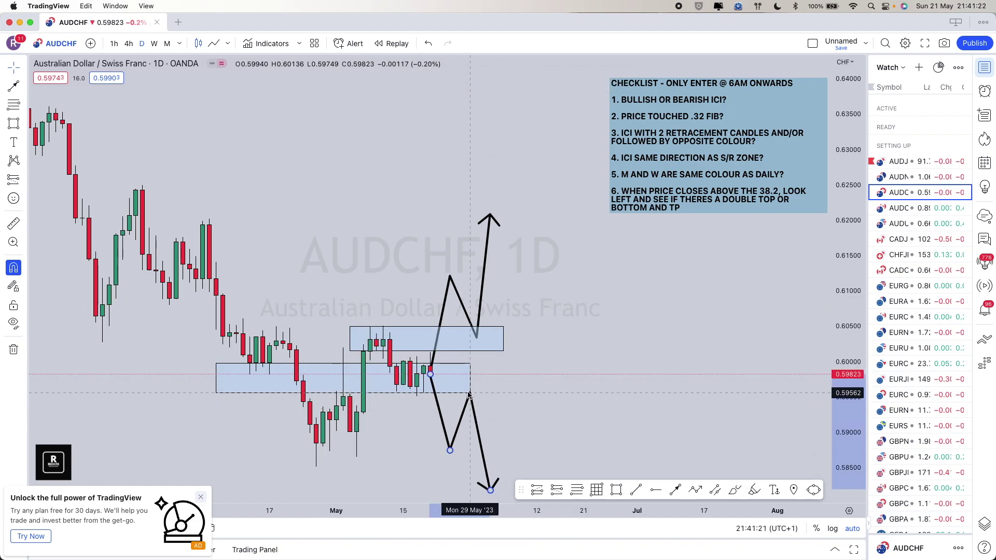
left_click_drag(470, 393, 490, 393)
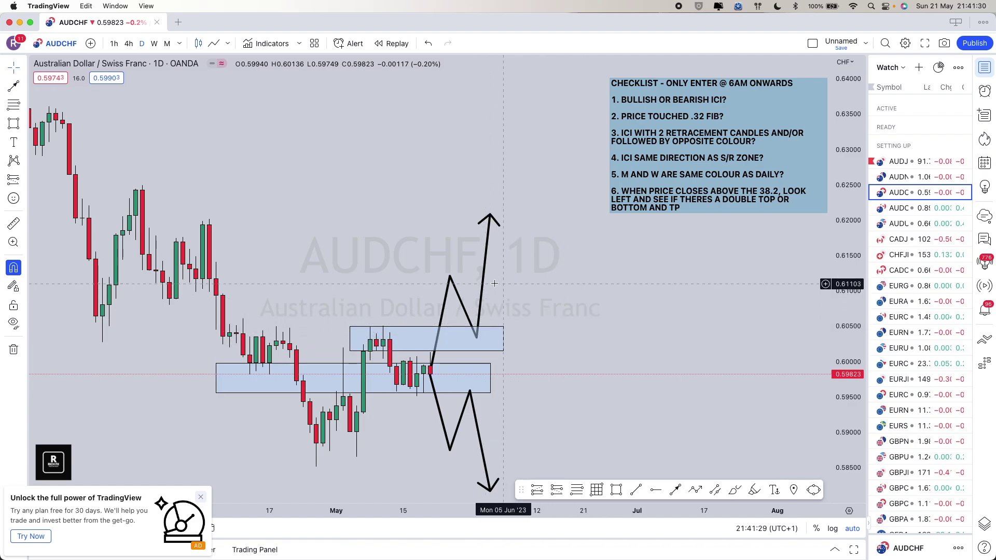
Delete both projected paths and the upper rectangle from the AUDCHF chart.
left_click(480, 302)
key("Delete")
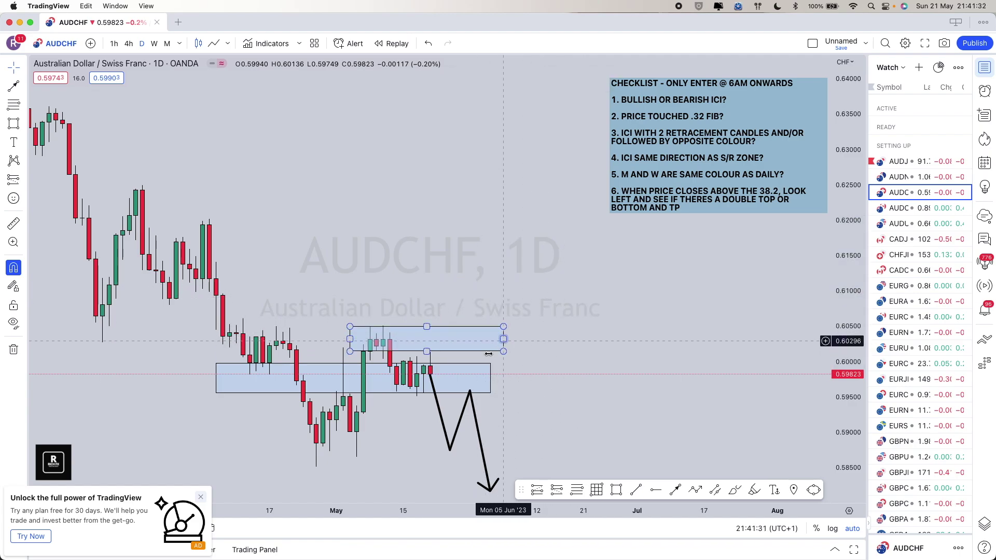
left_click(466, 409)
key("Delete")
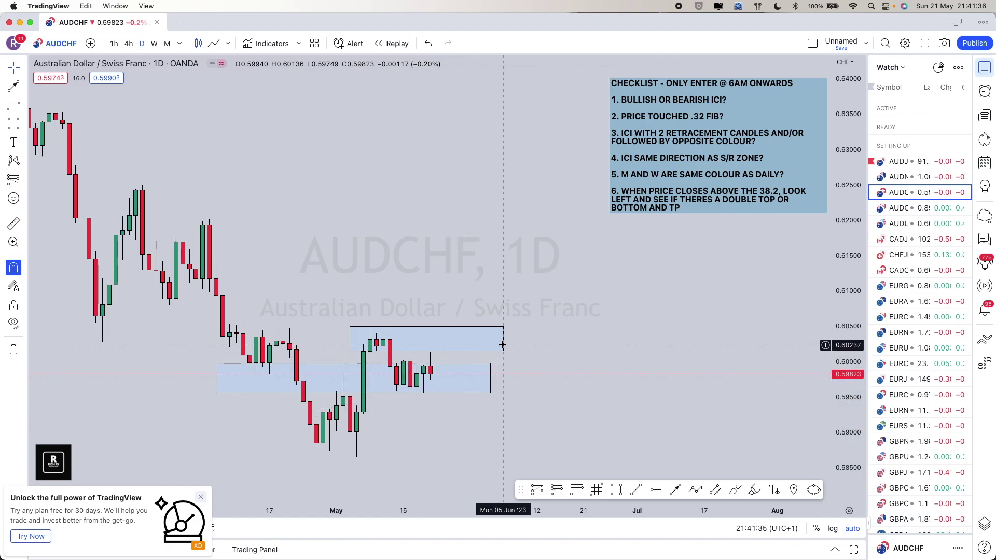
left_click(498, 344)
key("Delete")
scroll(525, 270, "up", 1)
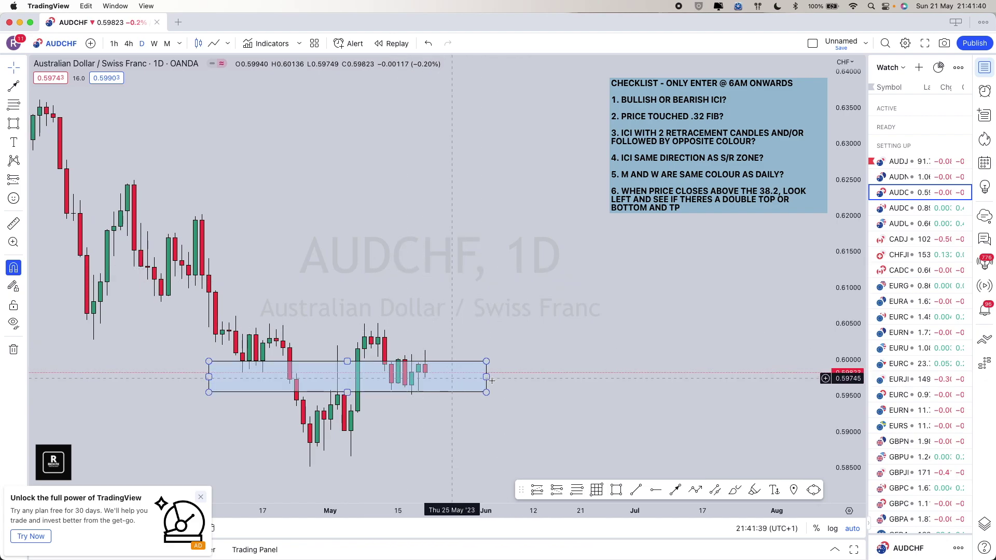
Open the AUDCAD chart and extend its range rectangle's end to about 25 May.
key("Down")
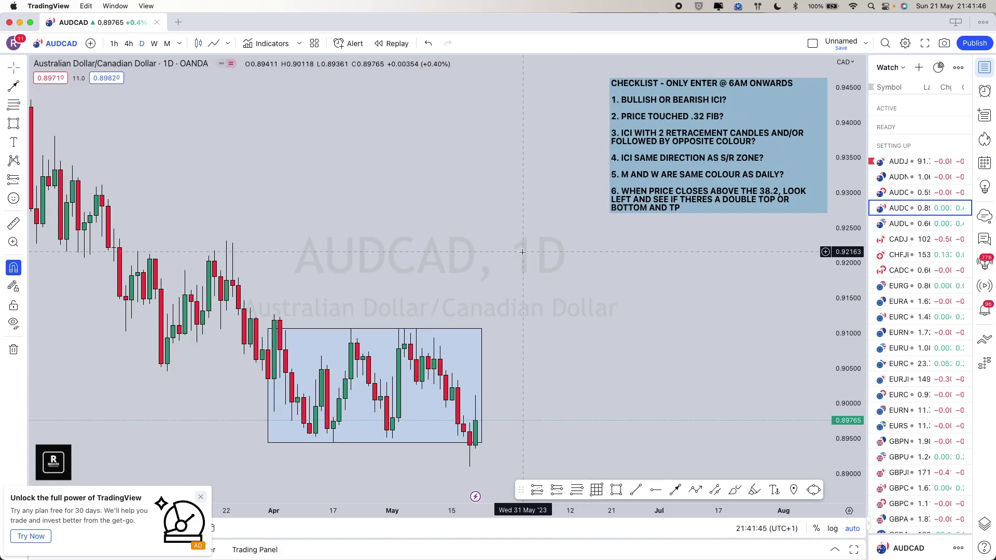
scroll(471, 332, "up", 2)
left_click(462, 372)
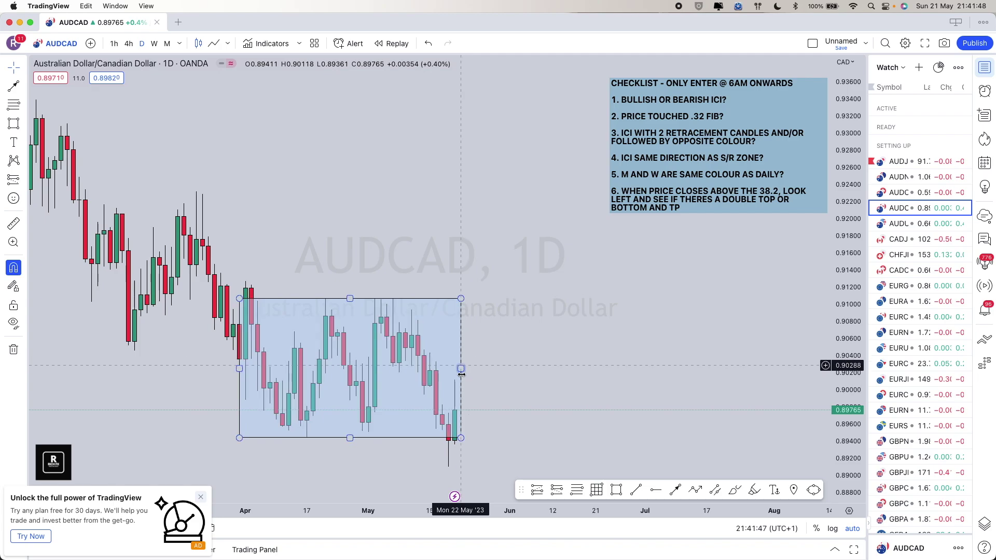
left_click_drag(461, 368, 478, 368)
left_click(534, 372)
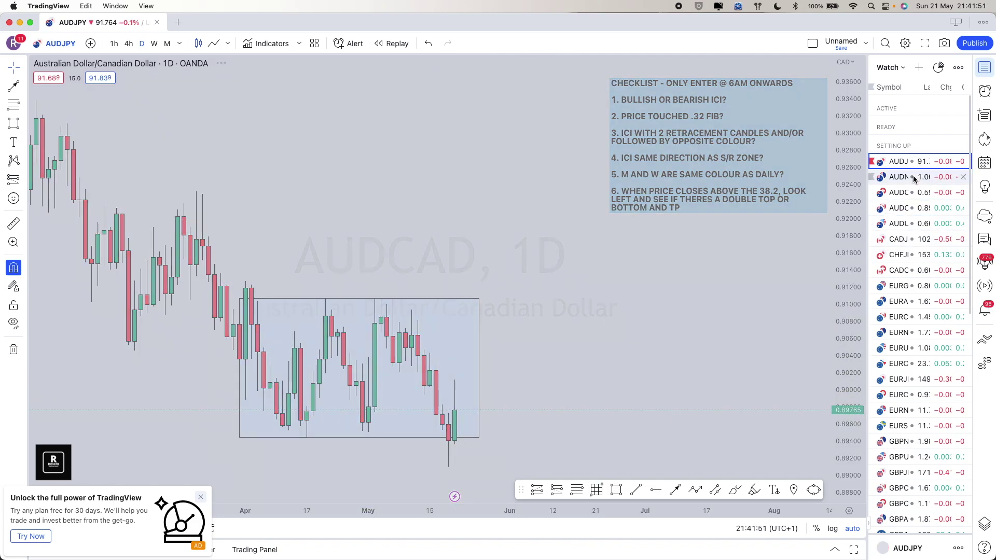
Revisit the AUDNZD and AUDCHF charts, then examine the latest AUDCAD candles against the lower edge of the range rectangle.
left_click(913, 176)
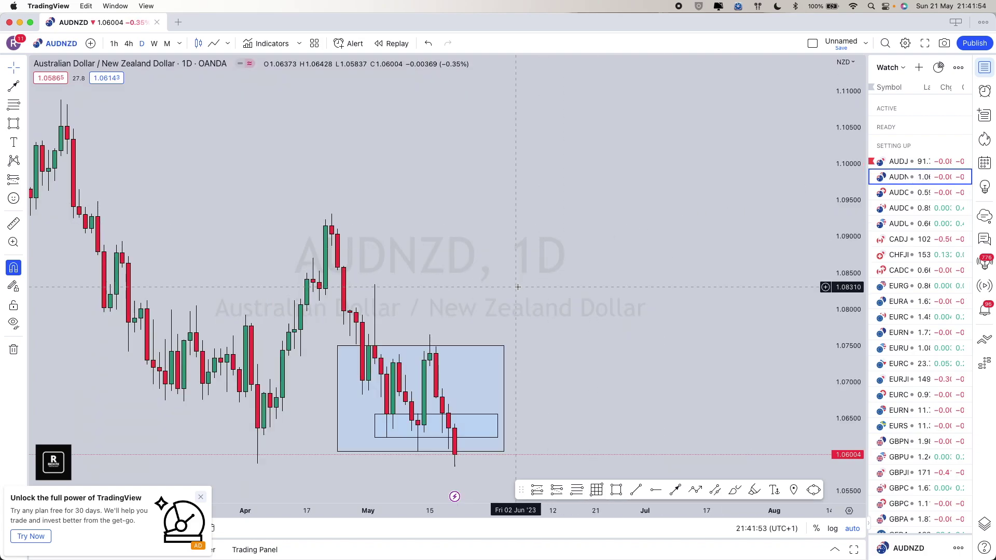
scroll(518, 287, "up", 2)
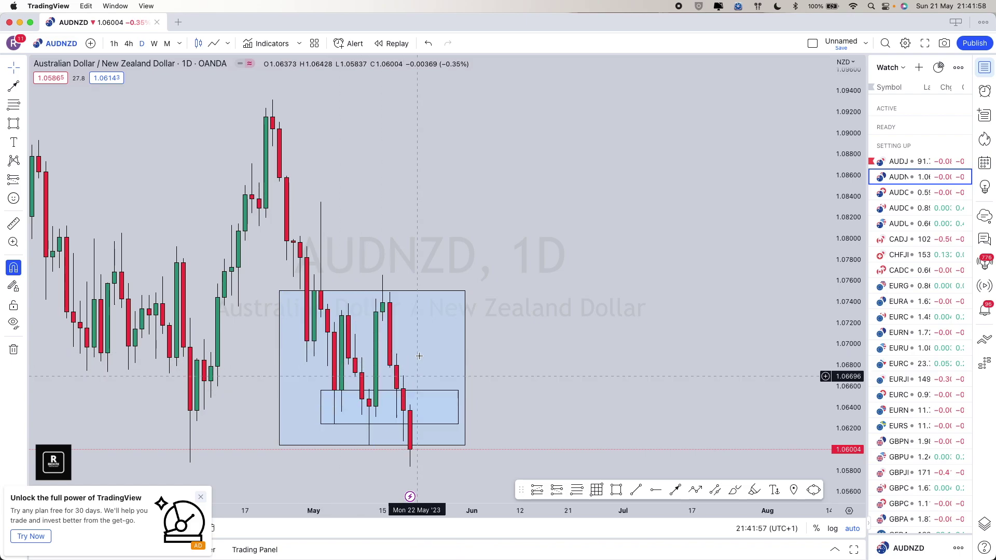
left_click(412, 470)
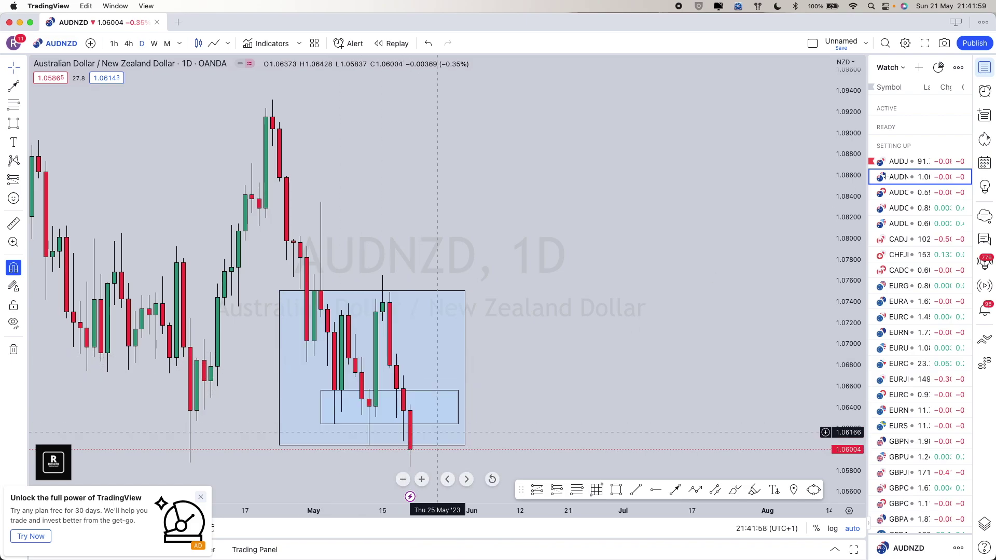
left_click(917, 193)
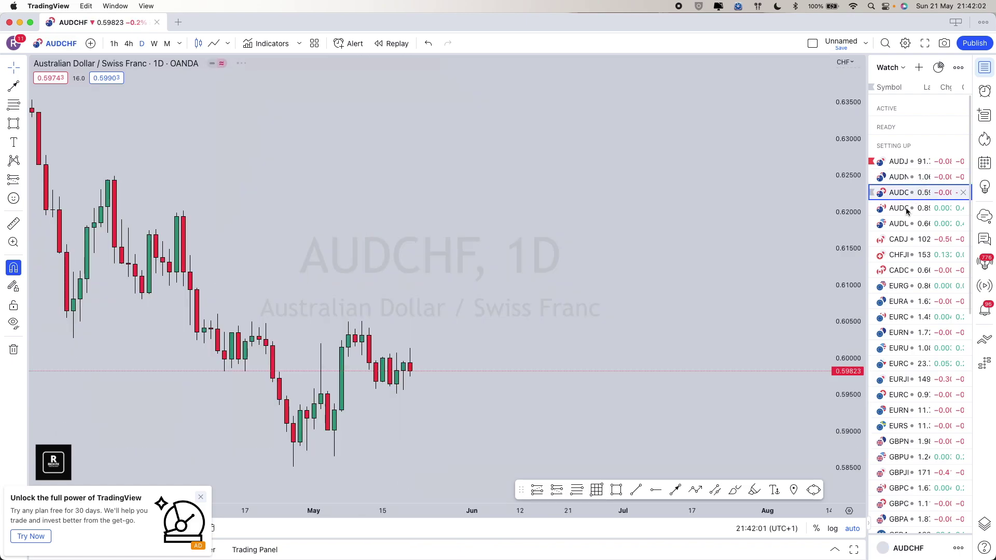
left_click(911, 210)
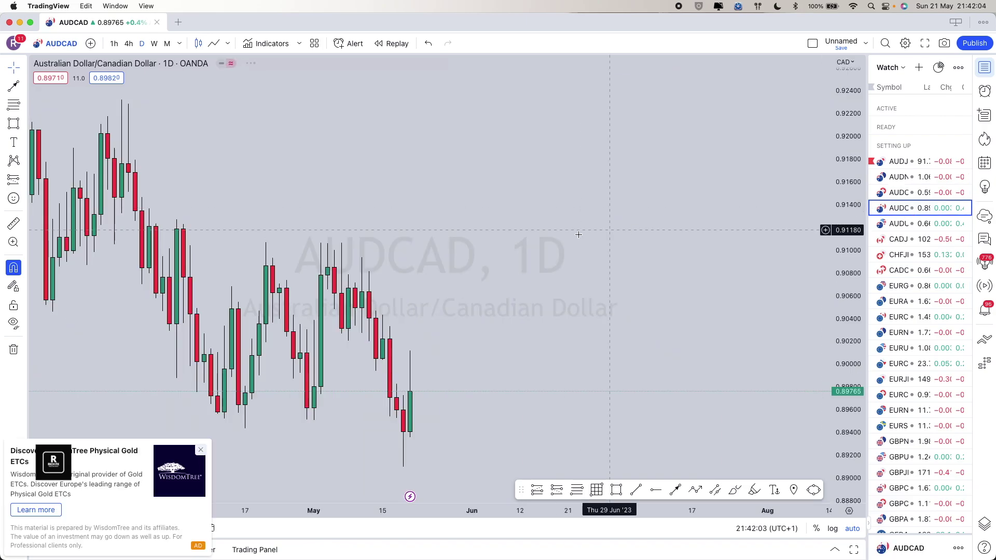
scroll(549, 265, "down", 2)
scroll(456, 306, "up", 2)
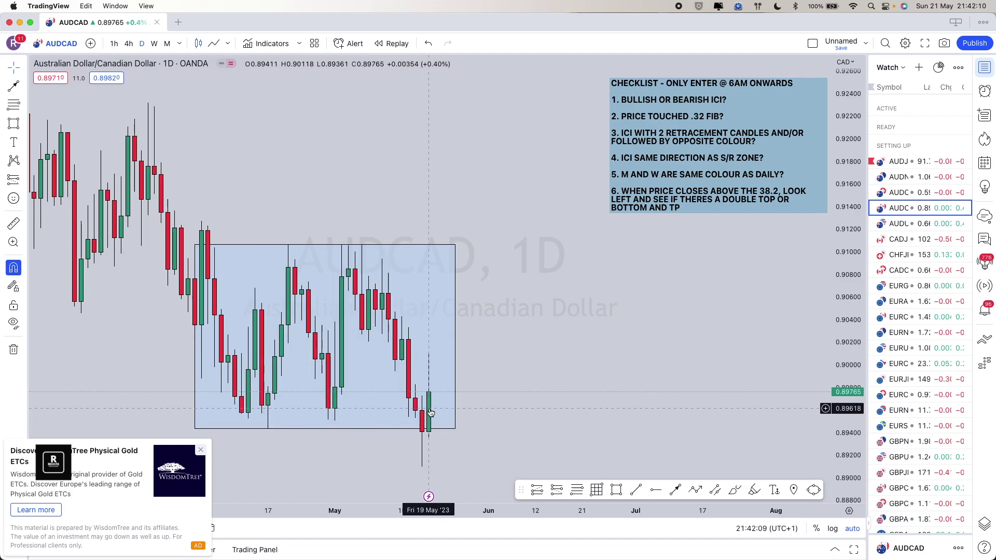
scroll(427, 442, "down", 2)
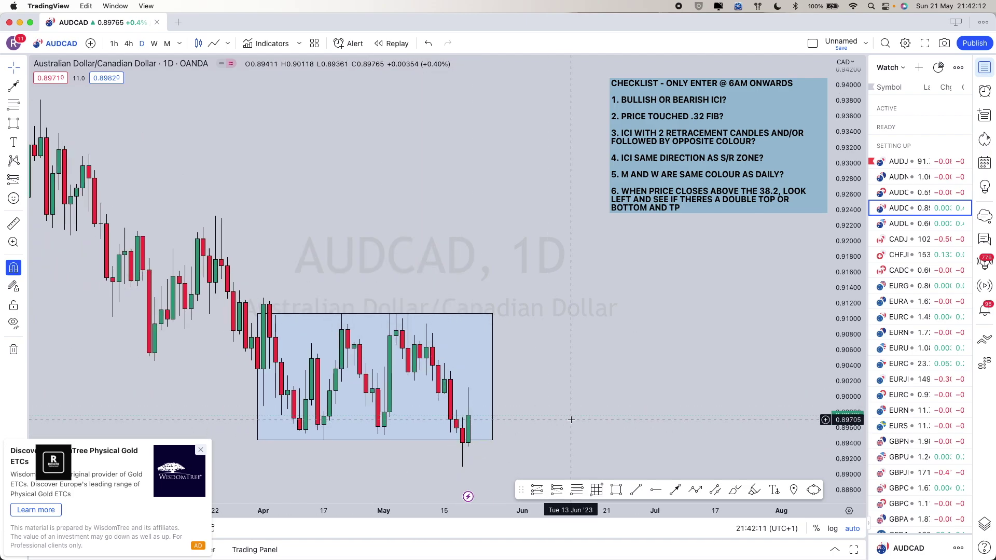
scroll(454, 401, "up", 1)
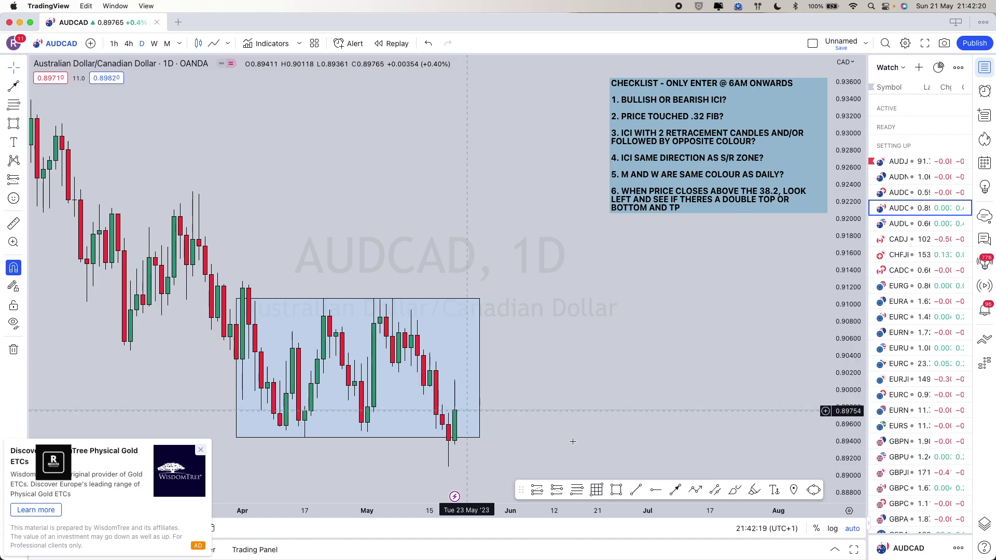
Draw an upward path on AUDCAD from about 0.8977 on 22 May to about 0.9033 on 23 May.
left_click(678, 493)
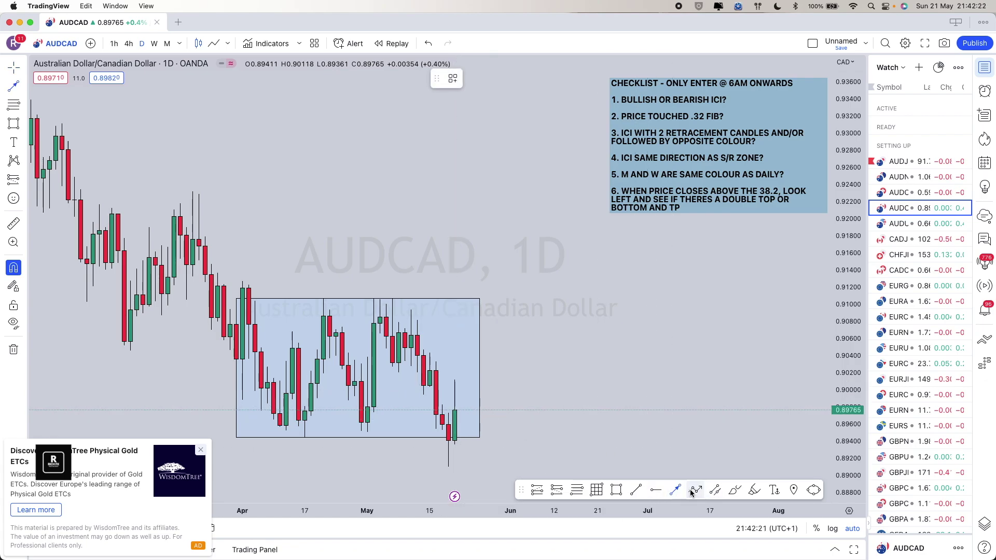
left_click(693, 492)
left_click(461, 410)
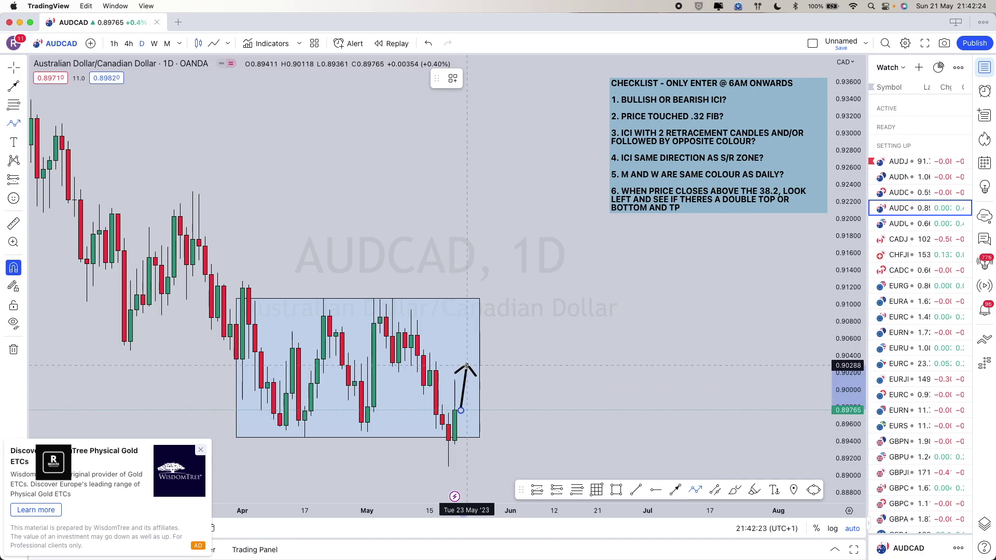
left_click(467, 363)
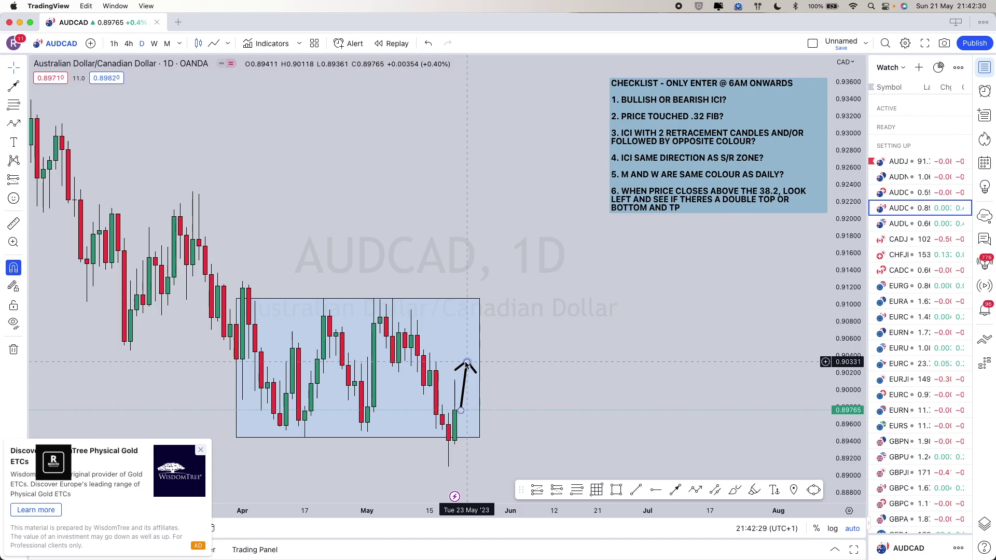
left_click(443, 422)
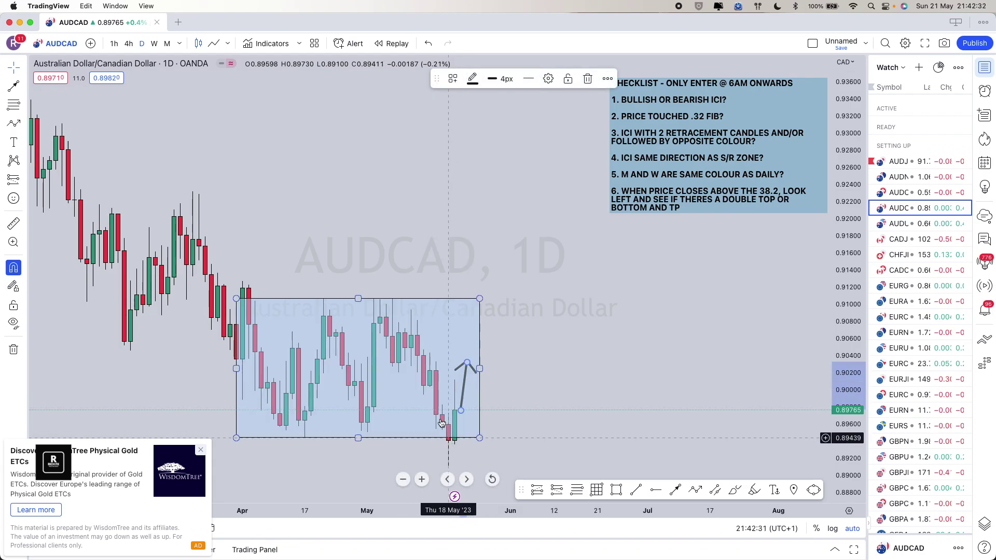
left_click(448, 436)
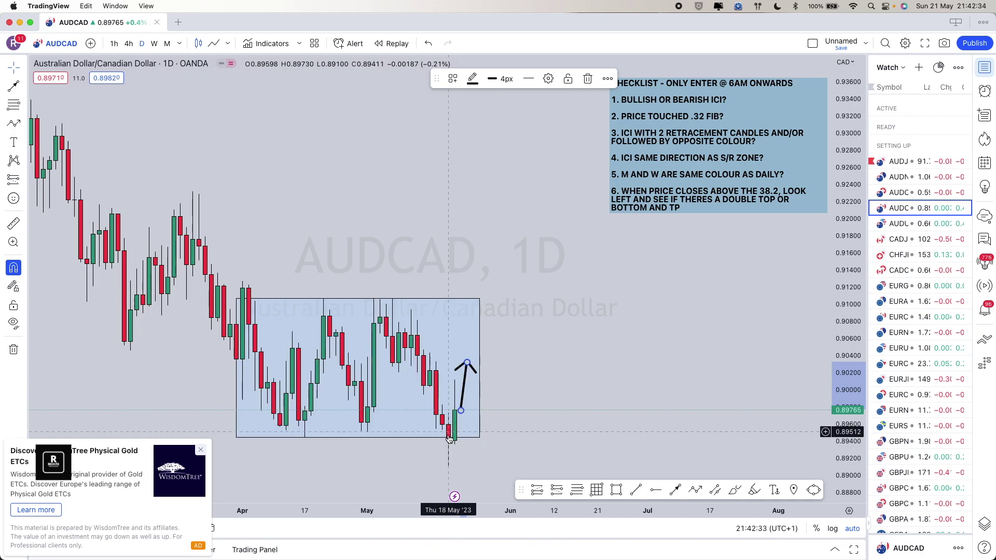
left_click(450, 439)
left_click(461, 411)
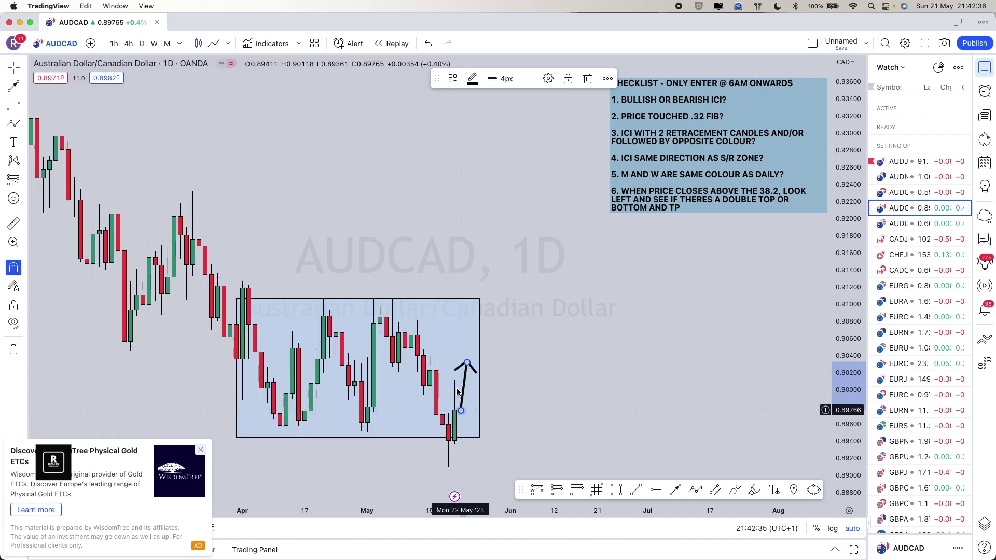
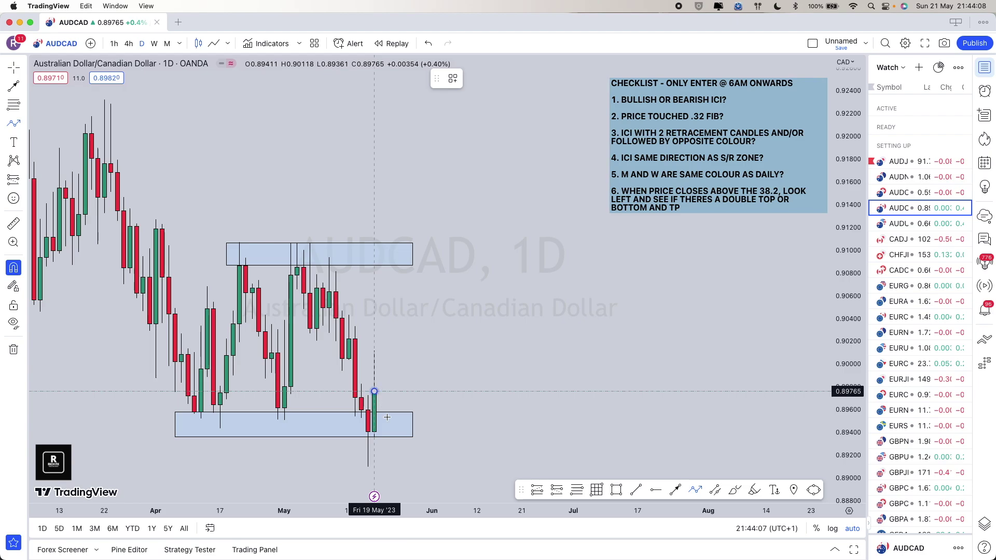
Draw a downward path on AUDCAD from 0.89765 on 19 May through about 0.8891 and 0.8942 to about 0.8859 on 2 June.
left_click_drag(387, 417, 399, 460)
left_click(406, 488)
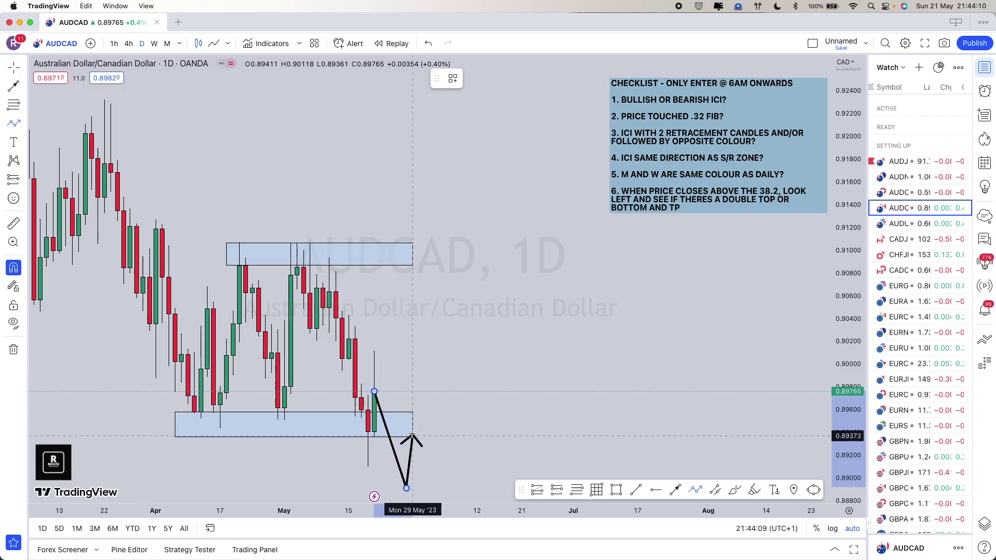
left_click(413, 430)
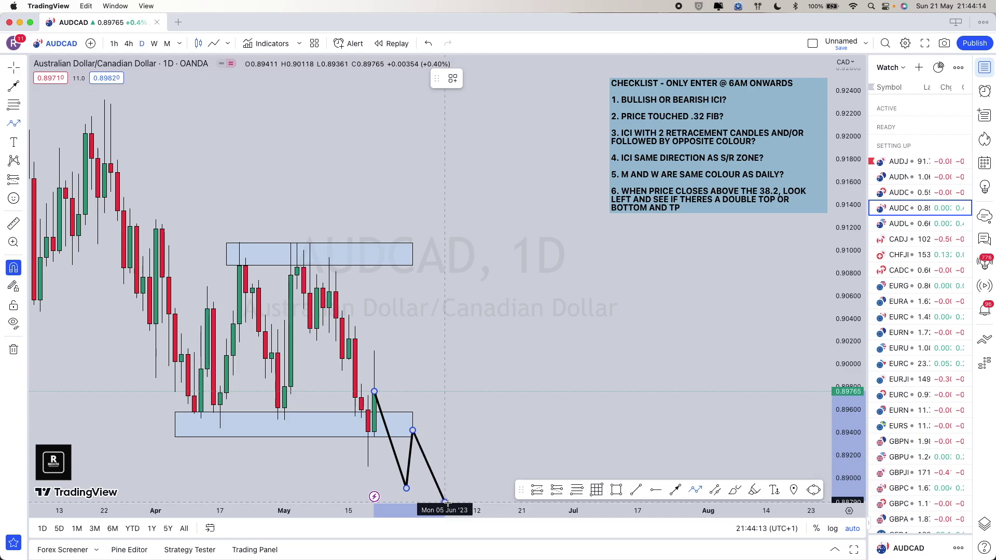
double_click(445, 502)
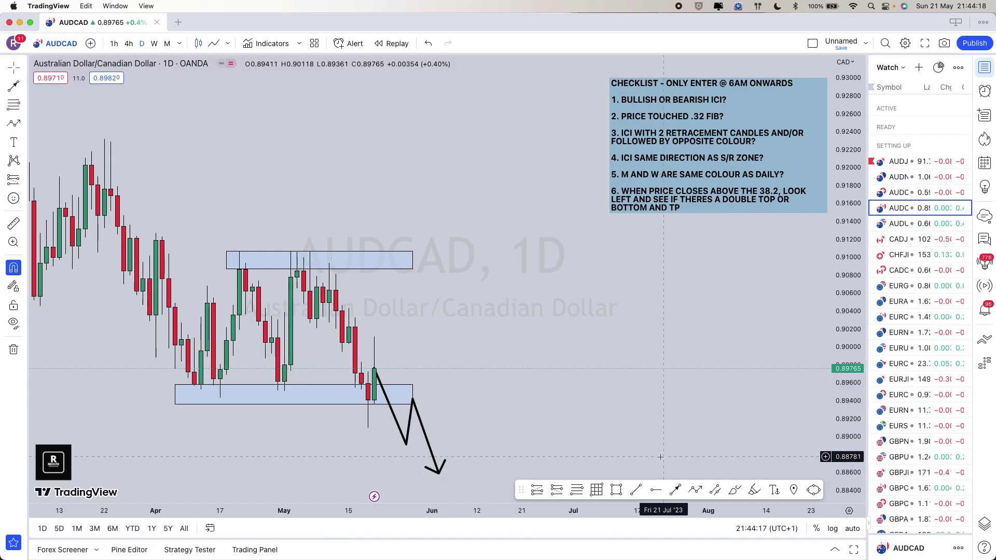
Draw a zigzag path from 0.89765 on 19 May, rising to about 0.9202 on 5 June and ending near 0.9100 on 9 June.
left_click(695, 491)
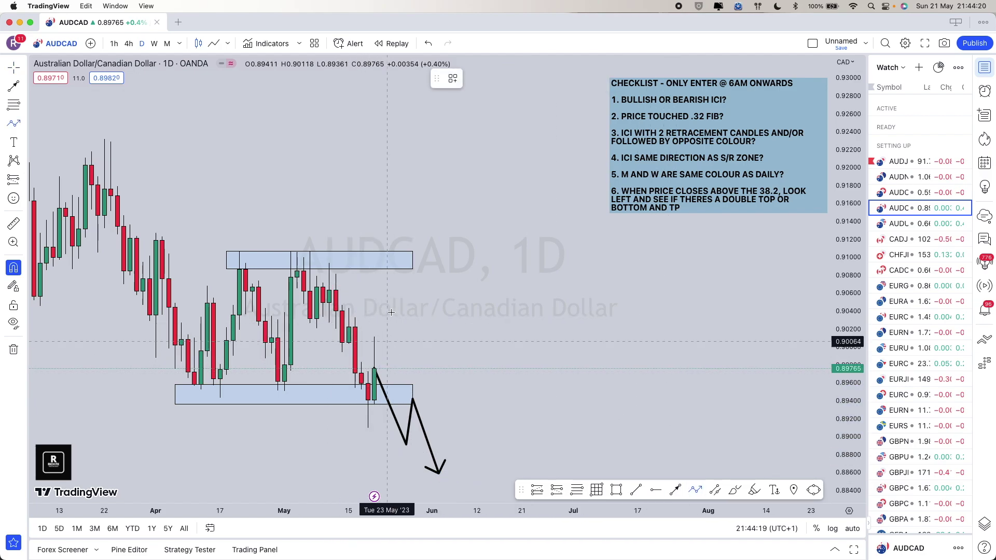
left_click(374, 369)
left_click(382, 295)
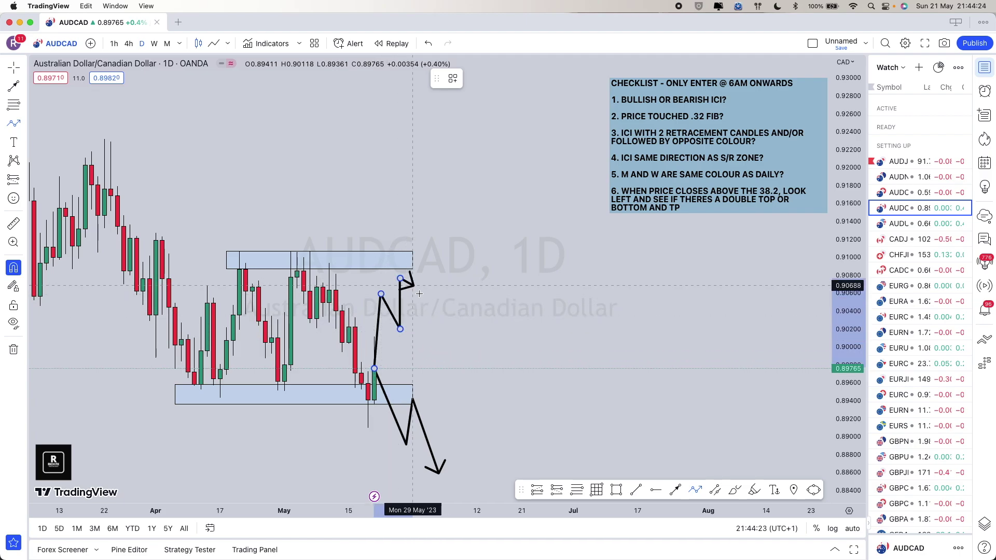
left_click(413, 357)
left_click(420, 313)
left_click(439, 347)
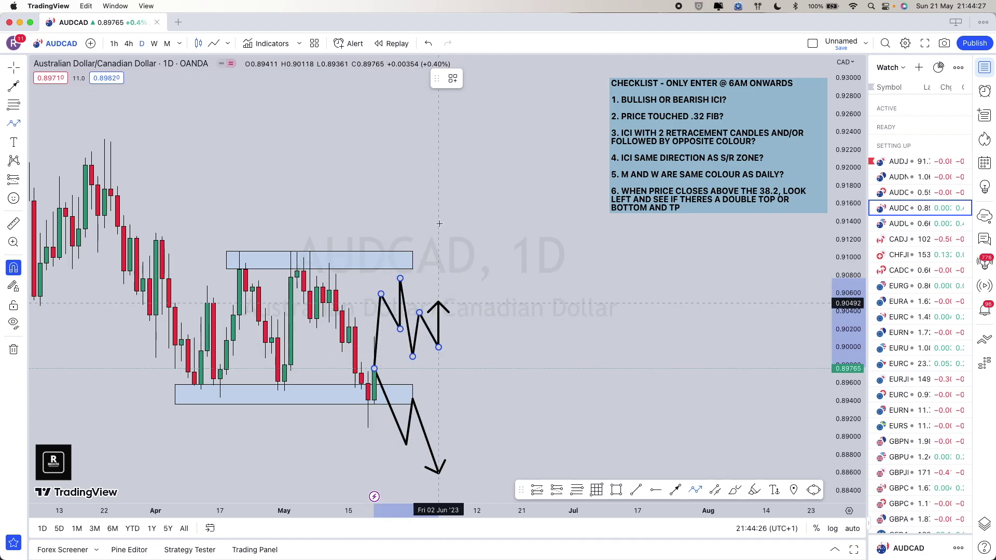
left_click(445, 166)
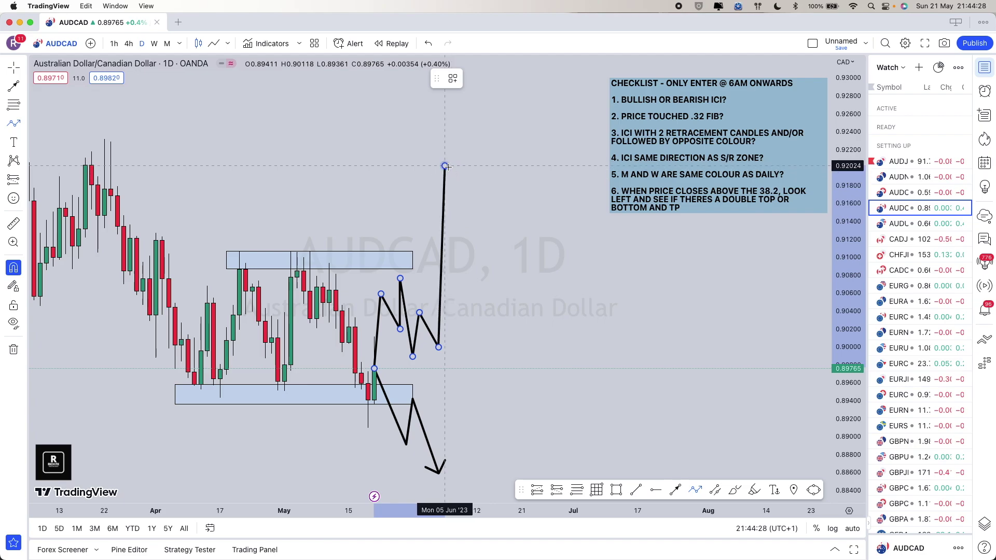
left_click(471, 257)
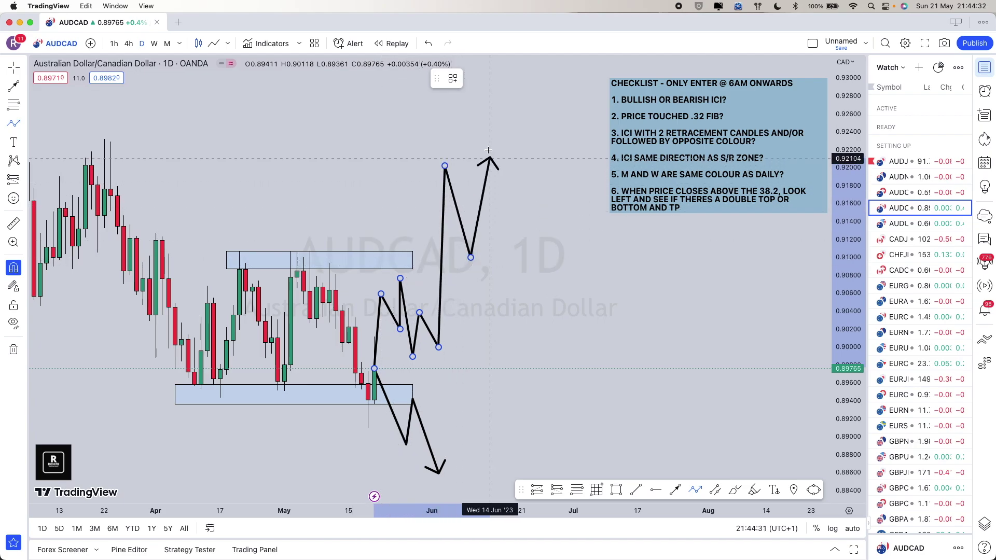
key("Escape")
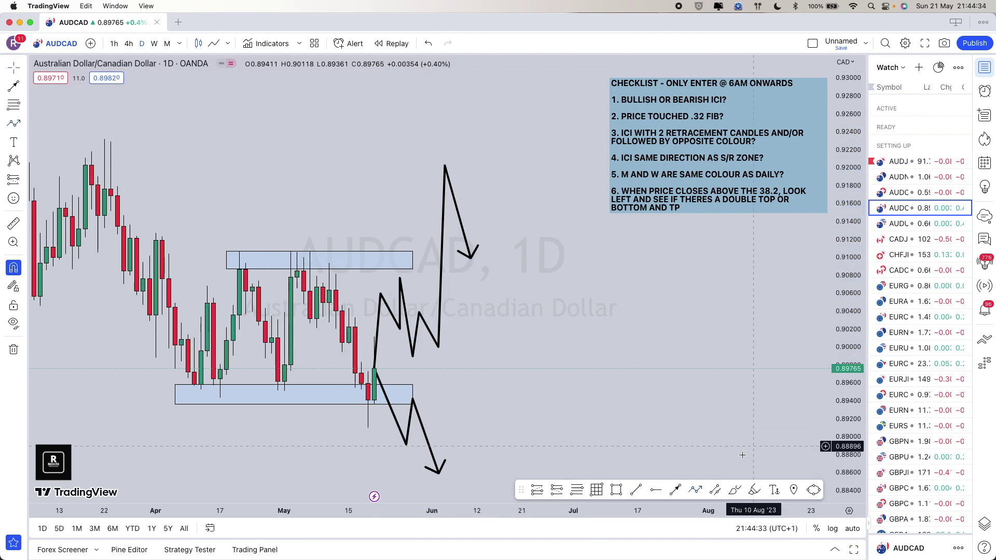
Draw an upward leg from the zigzag's end to about 0.9263 on 15 June and extend the upper zone's end to about 23 June.
left_click(471, 259)
left_click(496, 111)
key("Escape")
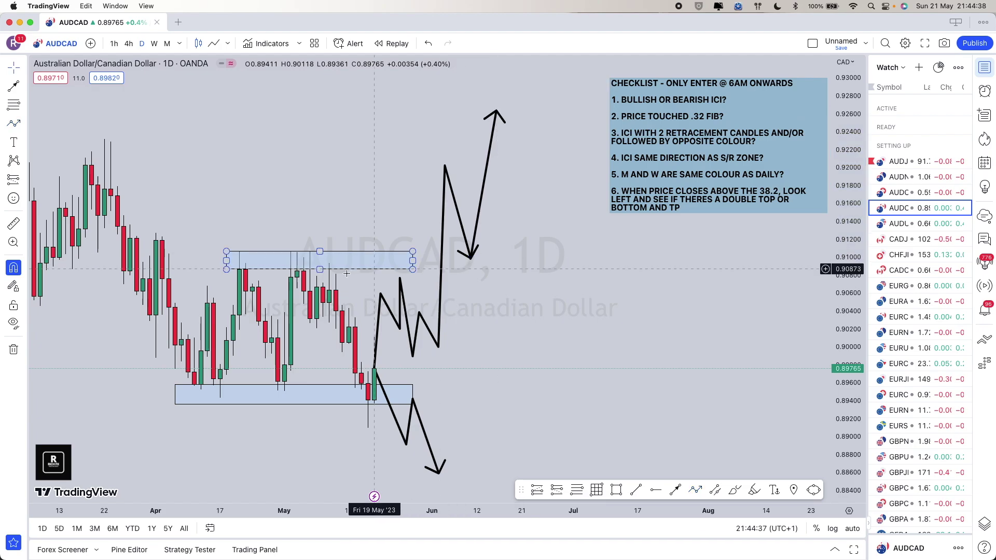
left_click_drag(413, 260, 535, 260)
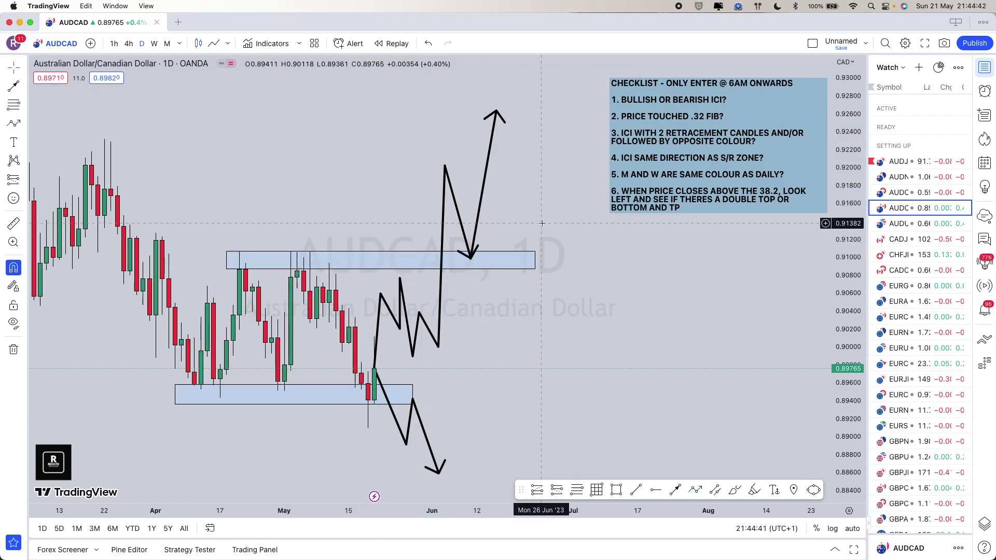
Undo the projected paths and separate zones on AUDCAD back to the single range rectangle.
key("super+z")
key("super+z")
key("super+z")
key("super+z")
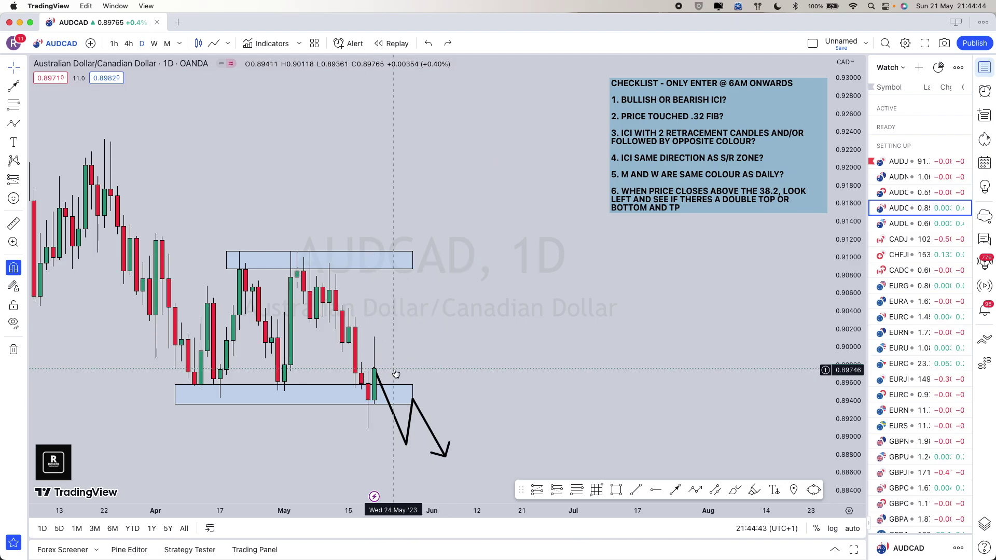
scroll(394, 370, "left", 5)
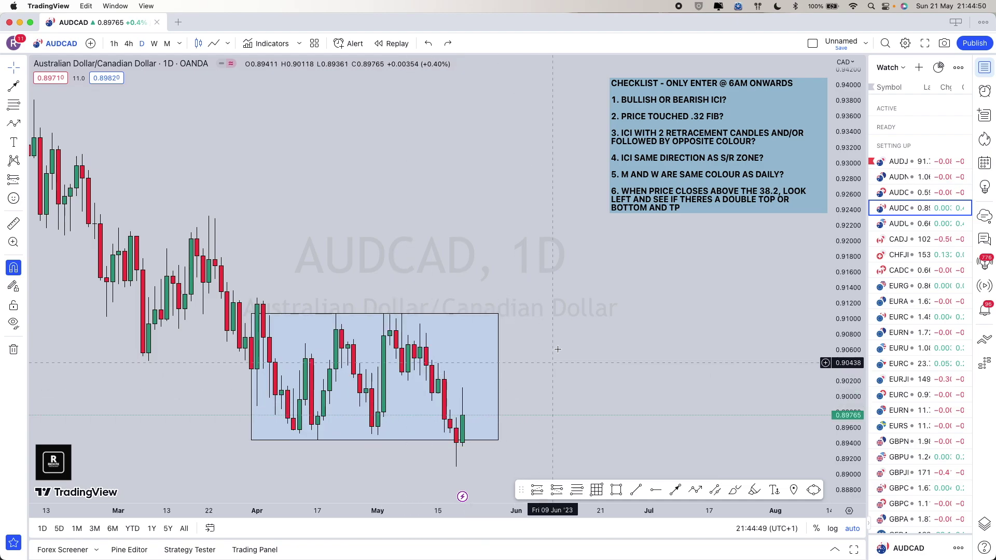
Extend the end of the AUDCAD range rectangle to about 30 May.
scroll(596, 322, "left", 3)
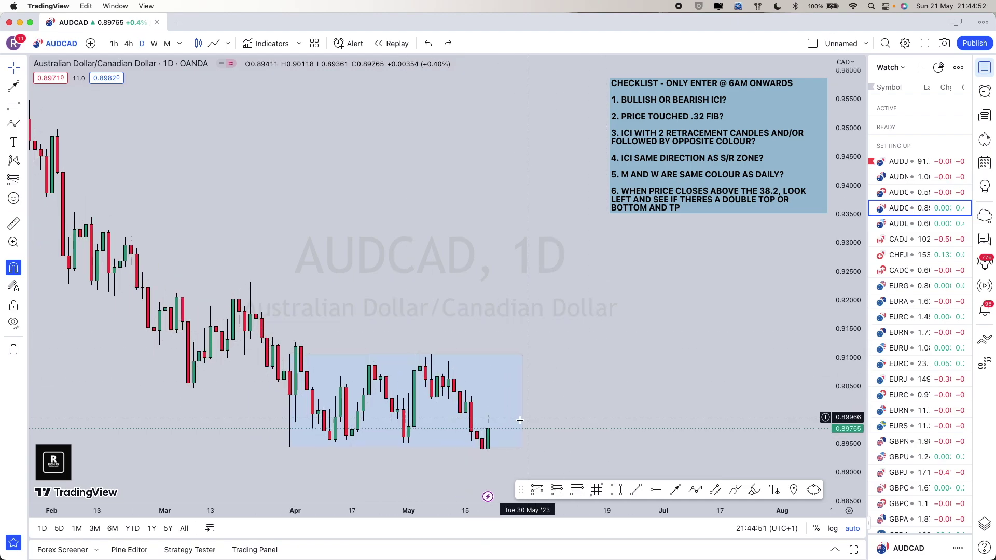
left_click(530, 402)
left_click_drag(530, 402, 536, 400)
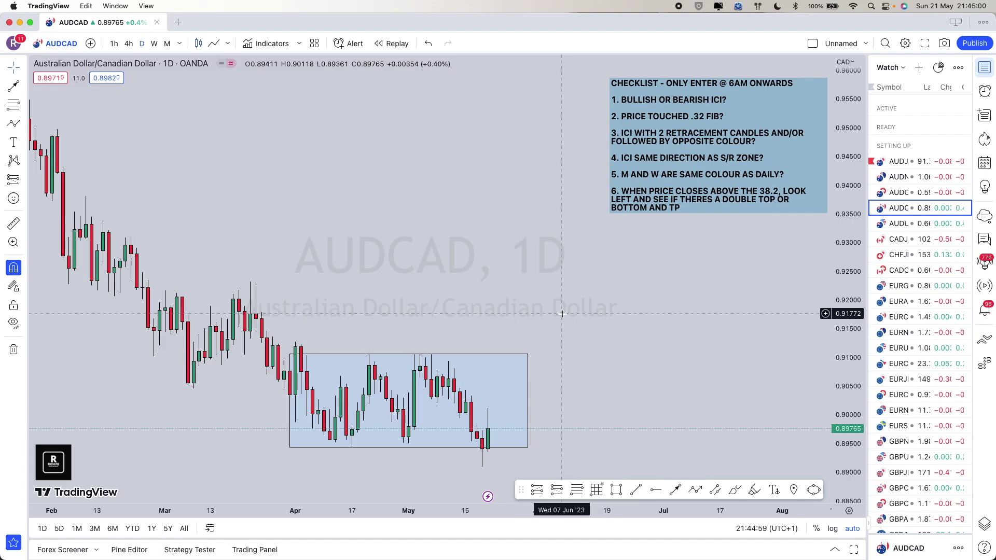
Open the AUDUSD chart and extend its range rectangle's end to about 25 May.
key("Down")
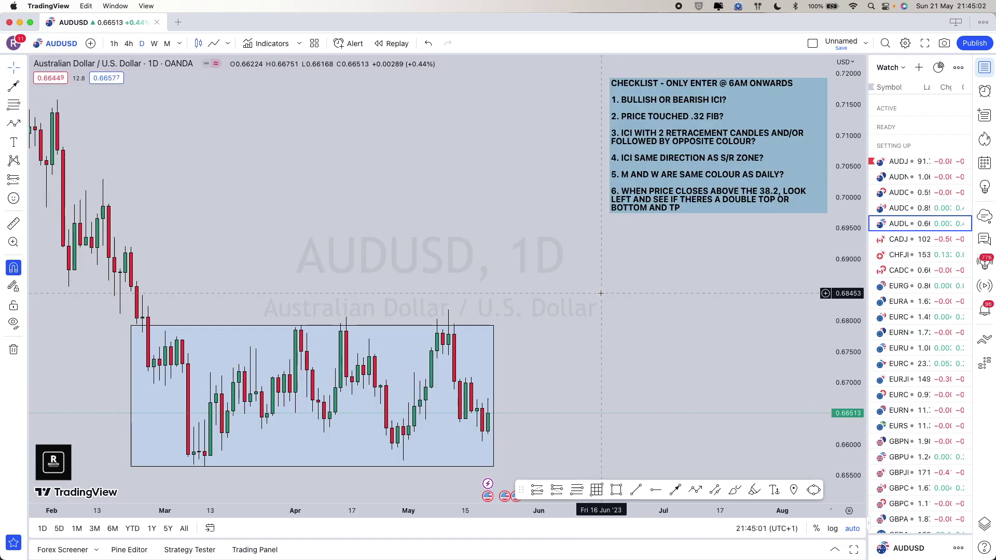
left_click(450, 360)
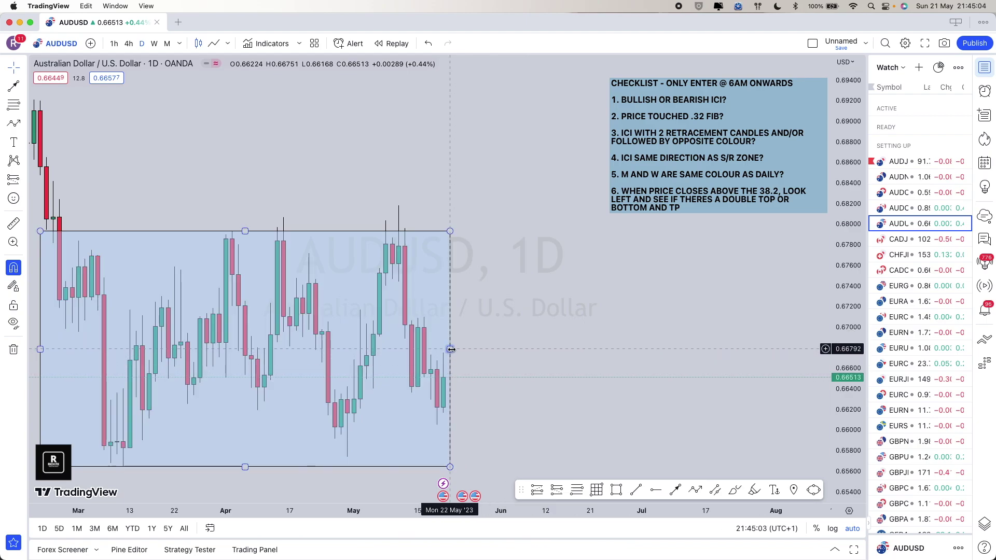
left_click_drag(451, 349, 469, 351)
left_click(536, 354)
scroll(571, 354, "down", 4)
scroll(658, 363, "up", 1)
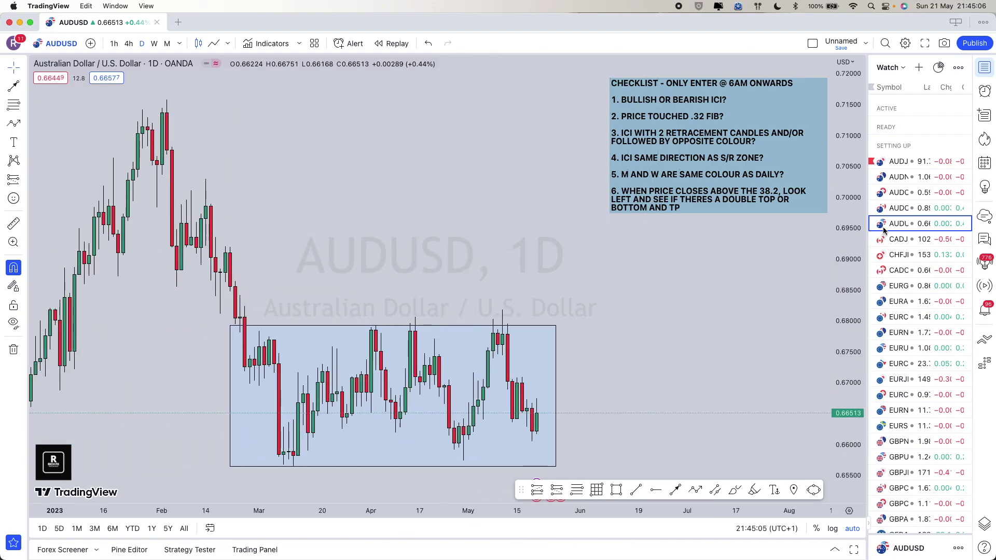
left_click_drag(855, 249, 855, 281)
left_click_drag(690, 288, 612, 287)
scroll(581, 301, "up", 1)
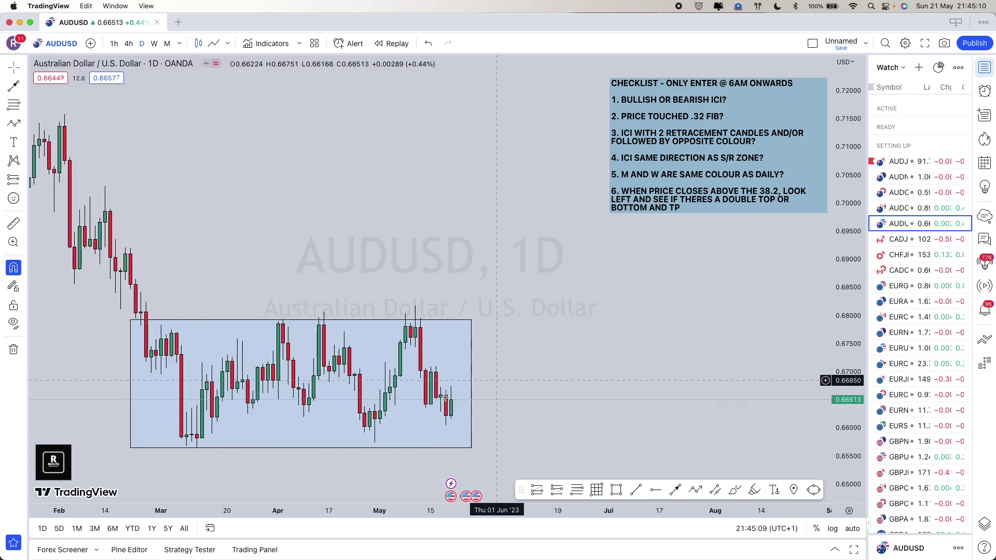
scroll(584, 364, "left", 3)
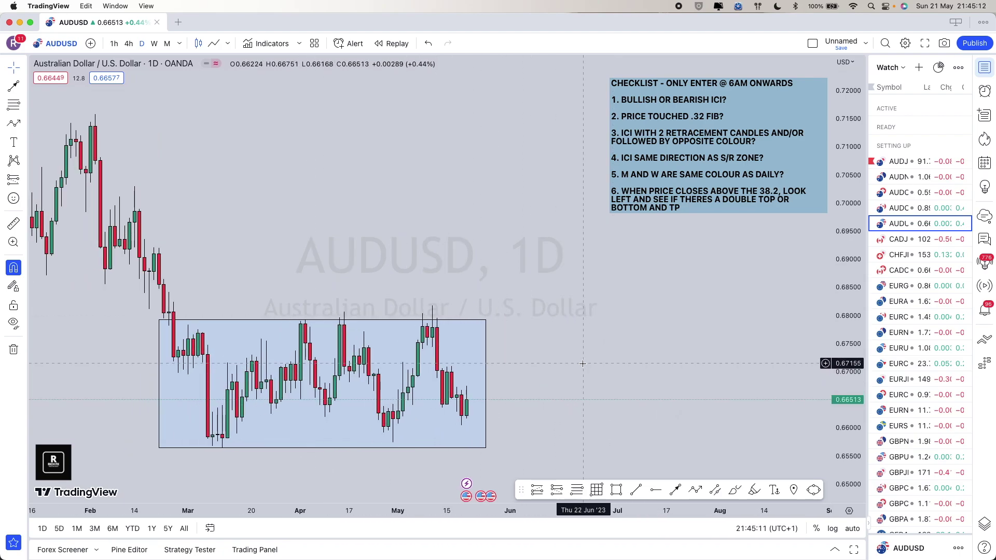
Open the CADJPY chart and delete the lower of its two zone rectangles.
key("Down")
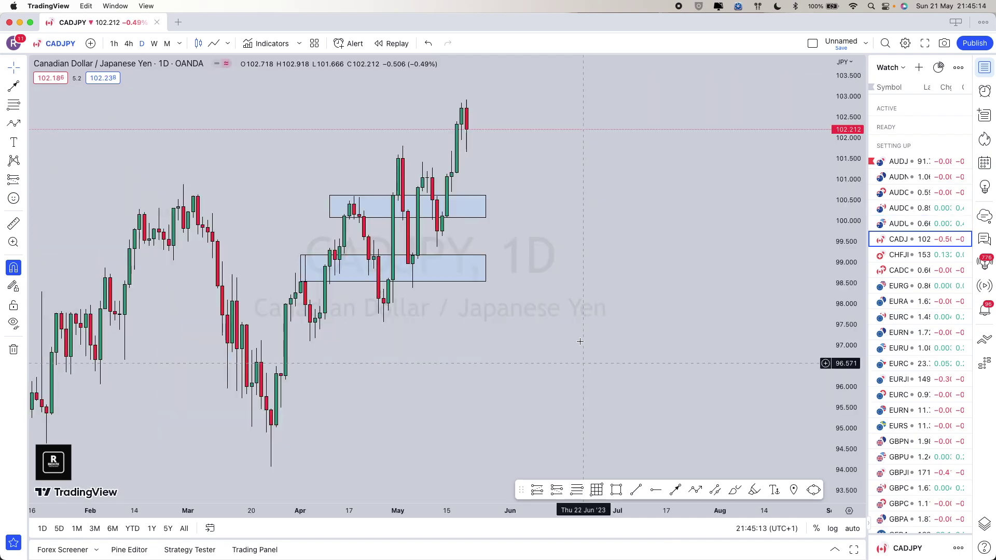
scroll(580, 342, "right", 3)
scroll(582, 348, "left", 5)
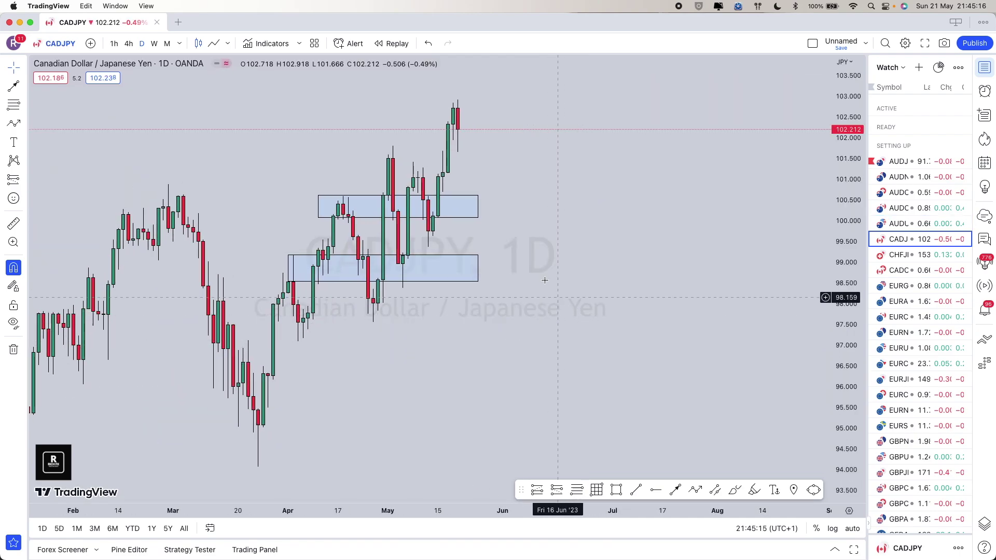
left_click(523, 269)
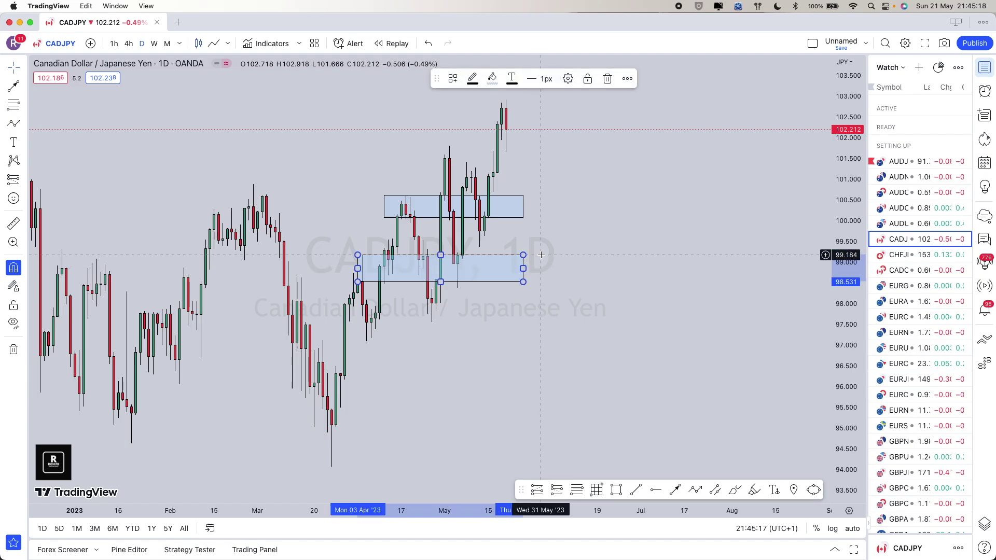
key("BackSpace")
Move the remaining CADJPY zone rectangle up to about 101.03–101.57, spanning 24 April to 7 June.
scroll(510, 218, "up", 4)
scroll(436, 260, "down", 5)
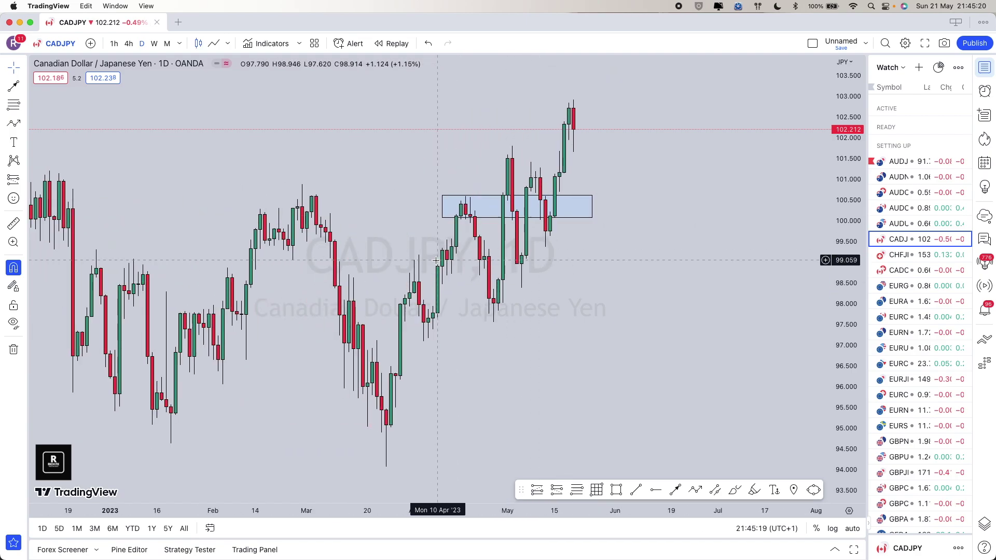
left_click_drag(540, 200, 578, 158)
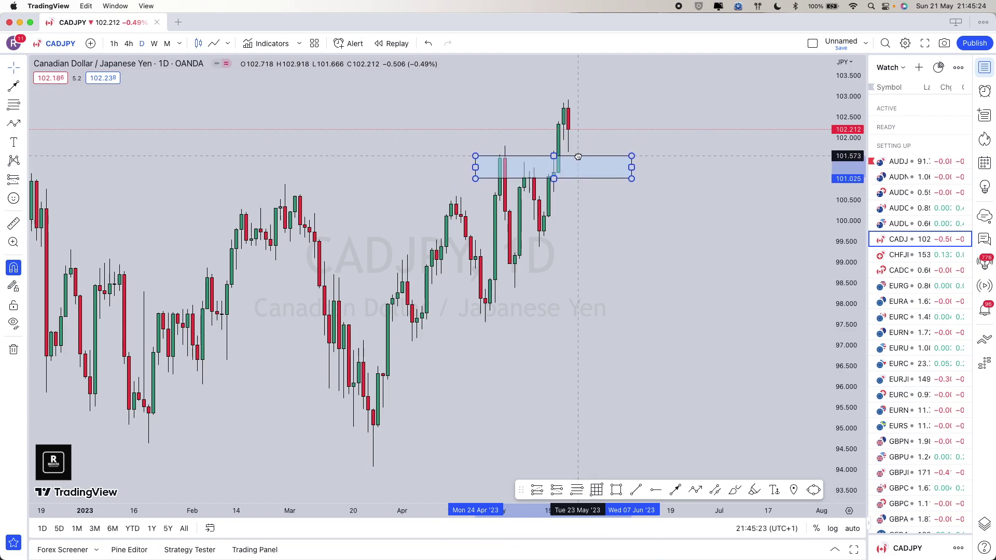
left_click(585, 229)
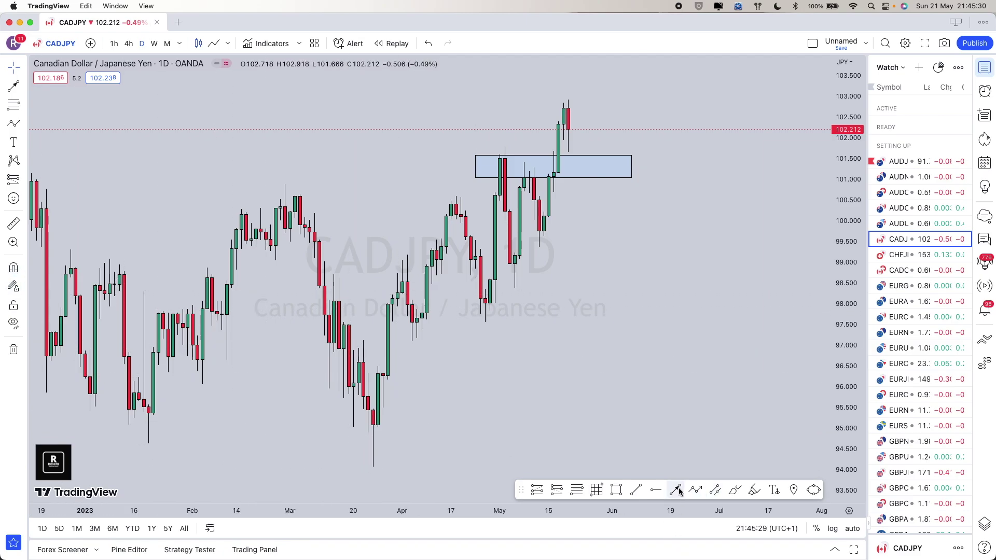
Brush arcs over the two recent CADJPY peaks at the zone and undo them.
left_click(739, 491)
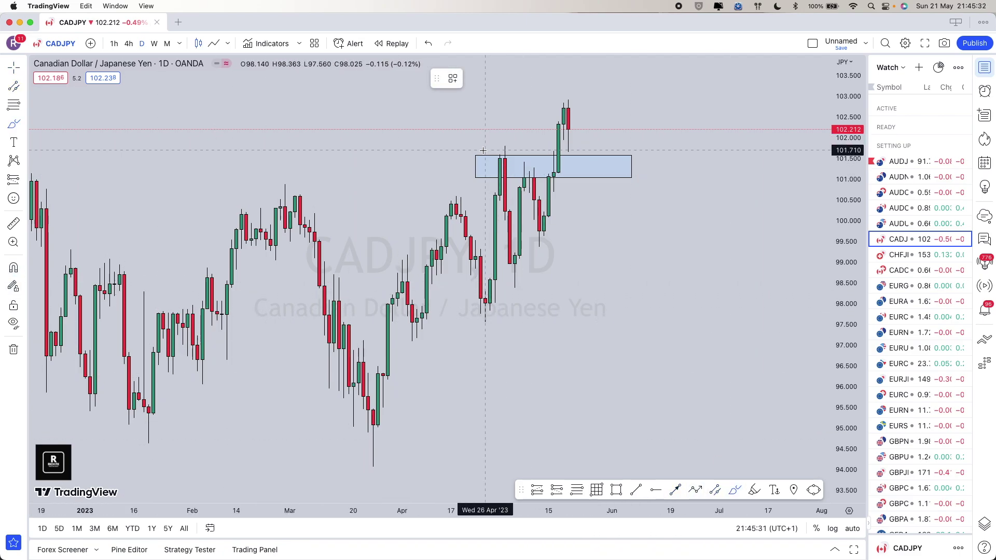
left_click(483, 151)
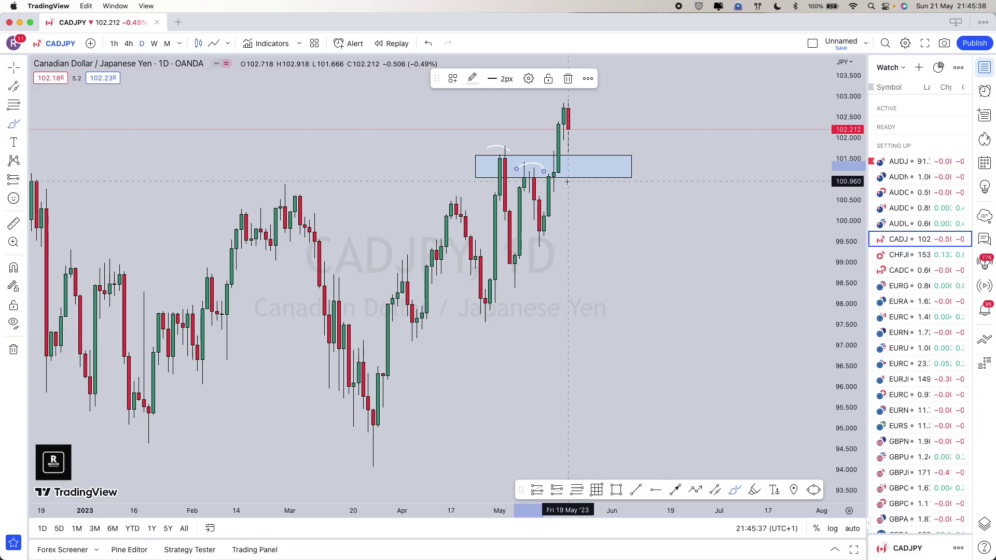
scroll(519, 178, "up", 2)
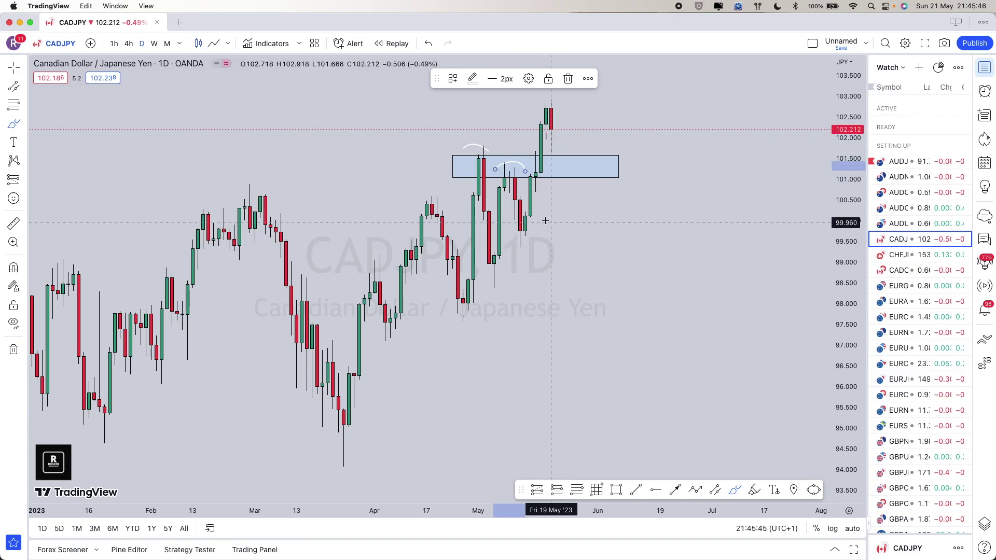
left_click(520, 169)
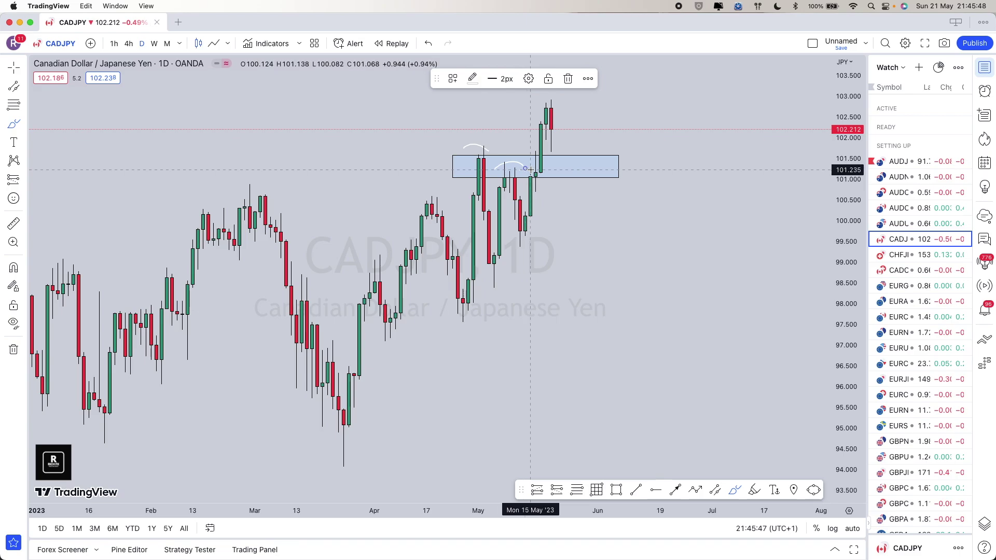
key("super+z")
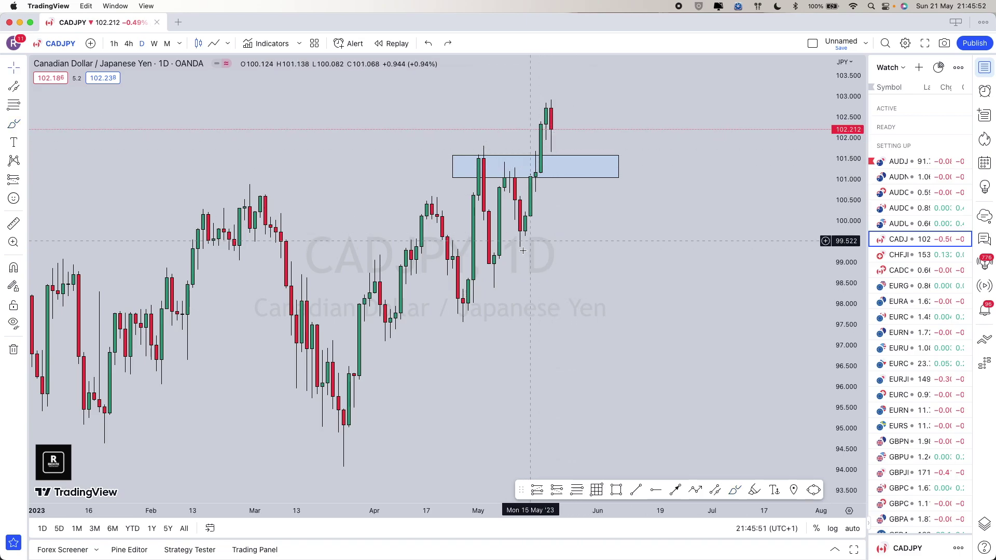
Draw an arrow on CADJPY from the 11 May low at about 99.35 up to about 102.77 on 19 May.
scroll(554, 131, "up", 5)
scroll(421, 245, "up", 5)
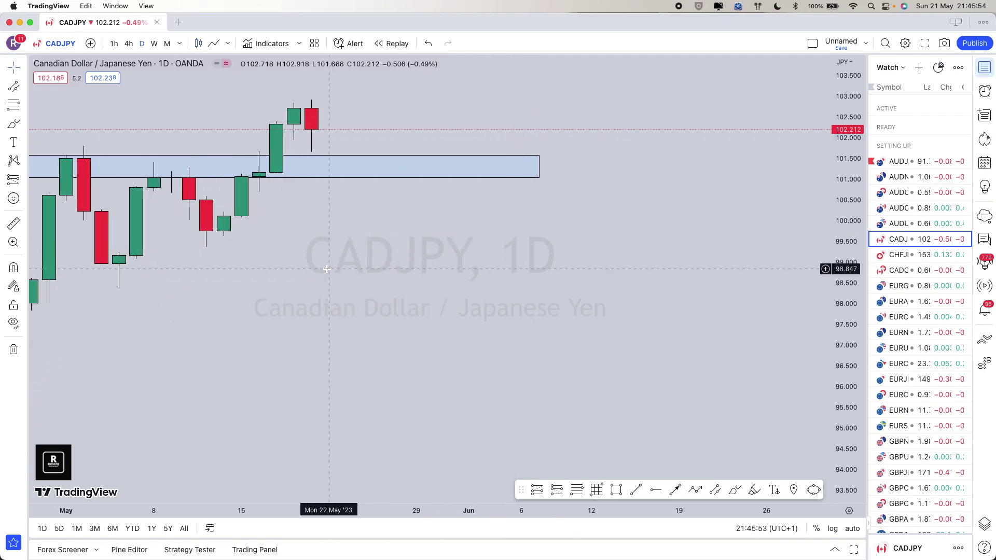
left_click(675, 490)
left_click(205, 248)
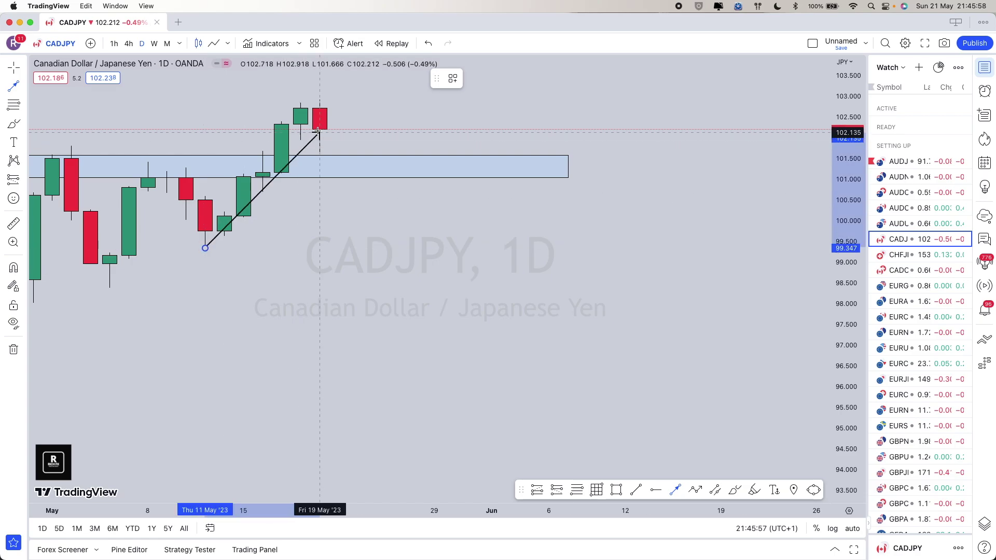
left_click(328, 107)
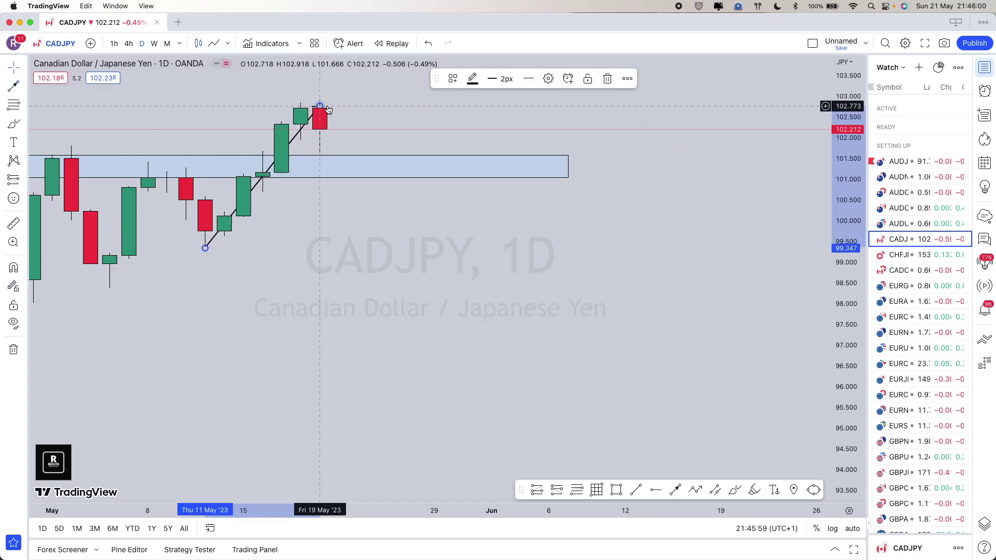
left_click(331, 141)
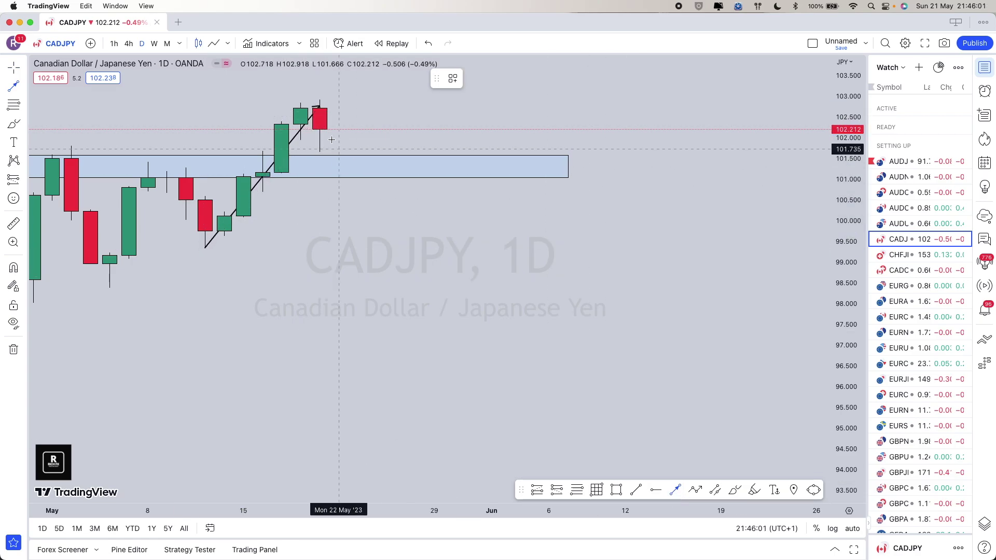
Draw an arrow from about 103.00 on 19 May down to about 101.62 on 22 May and undo both CADJPY arrows.
left_click(320, 98)
left_click(339, 154)
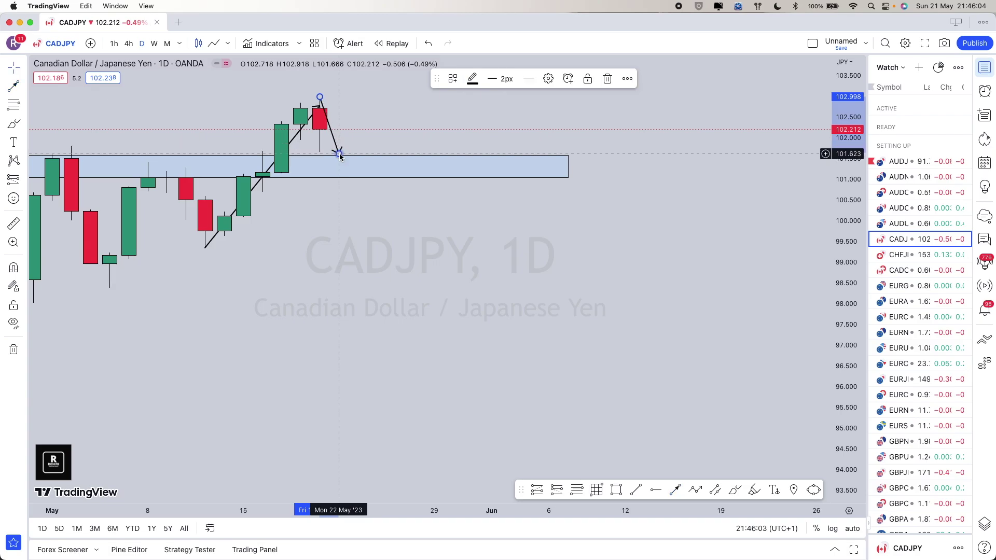
key("Escape")
scroll(339, 154, "right", 1)
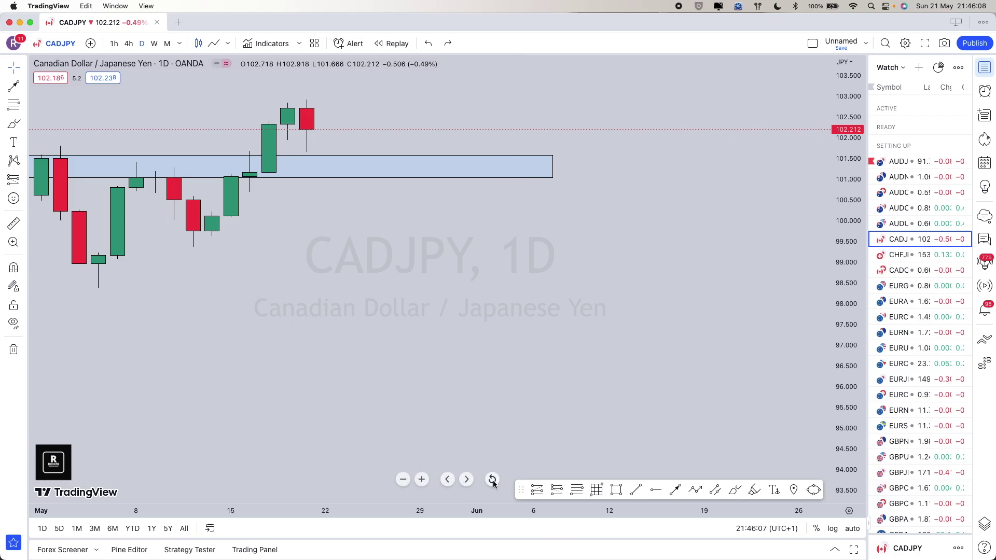
Review CADJPY's wider daily price history, check its weekly and monthly timeframes, and return to the daily chart.
left_click(492, 479)
scroll(597, 312, "up", 4)
scroll(573, 231, "down", 5)
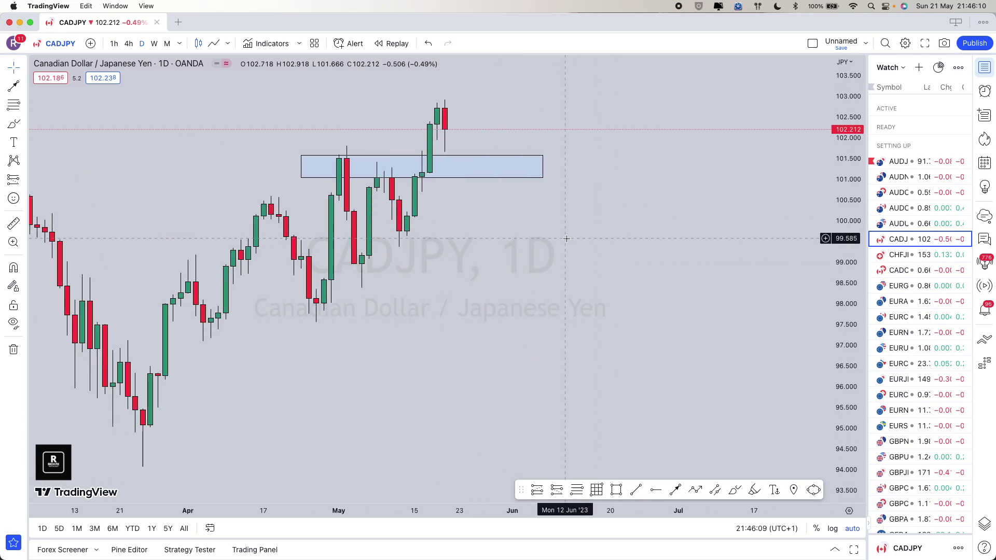
scroll(580, 265, "up", 2)
scroll(580, 266, "up", 2)
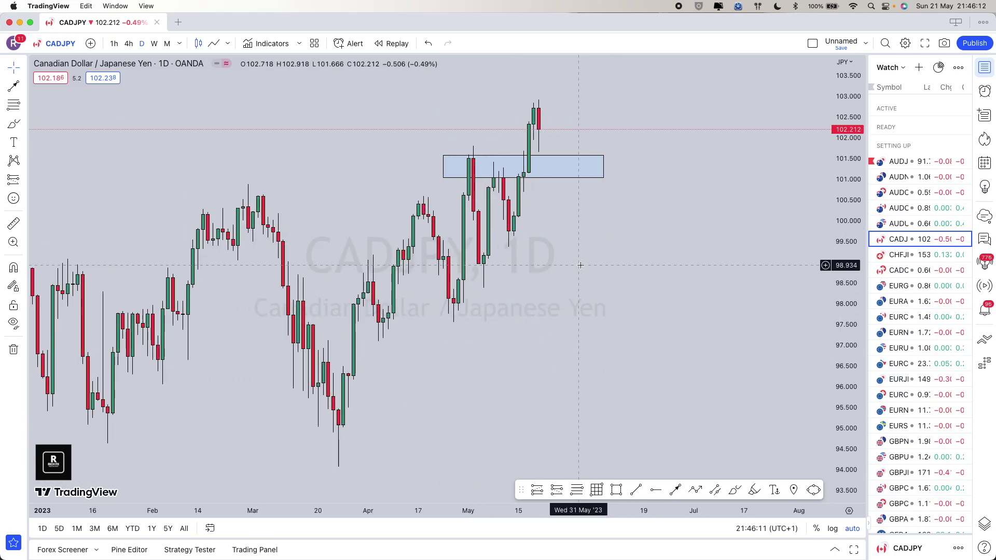
left_click(154, 44)
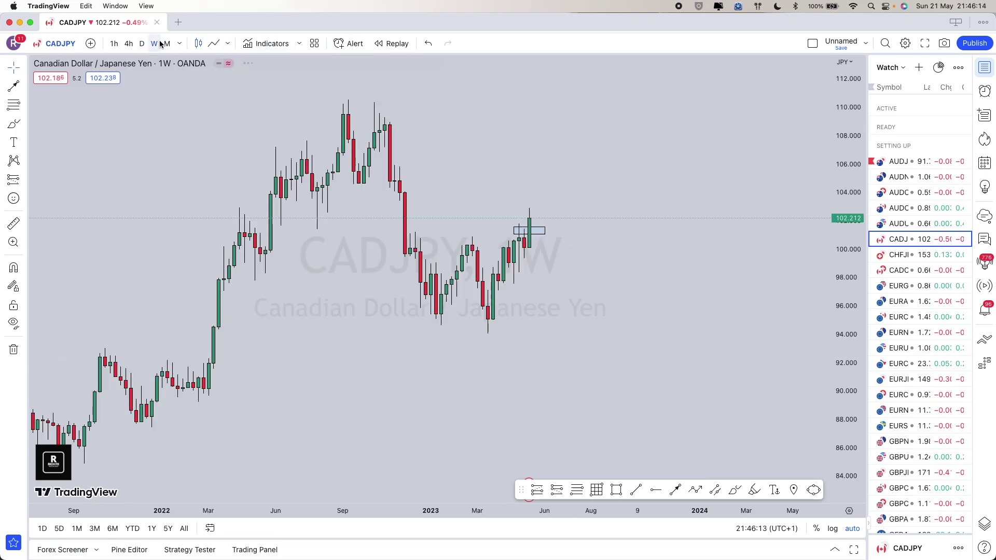
scroll(432, 211, "up", 1)
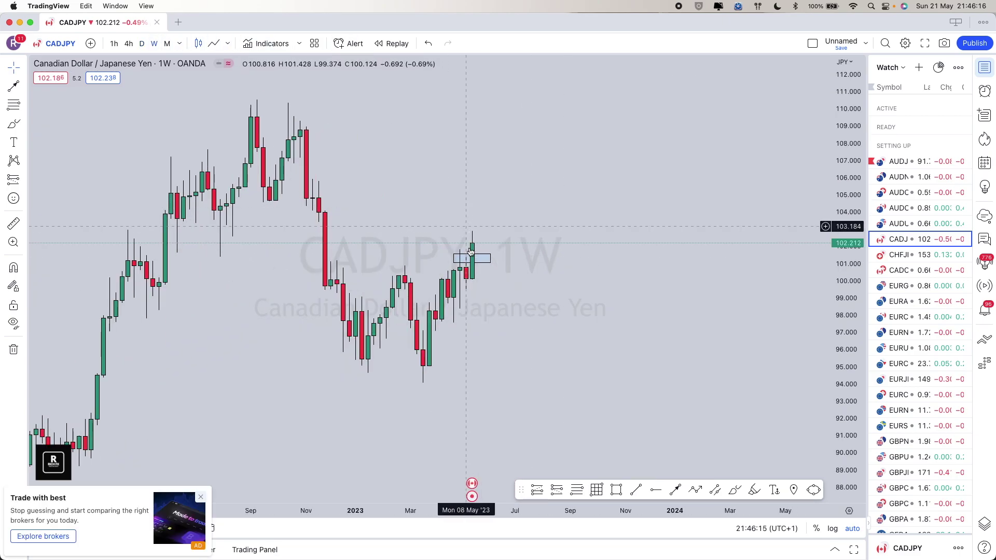
left_click(167, 44)
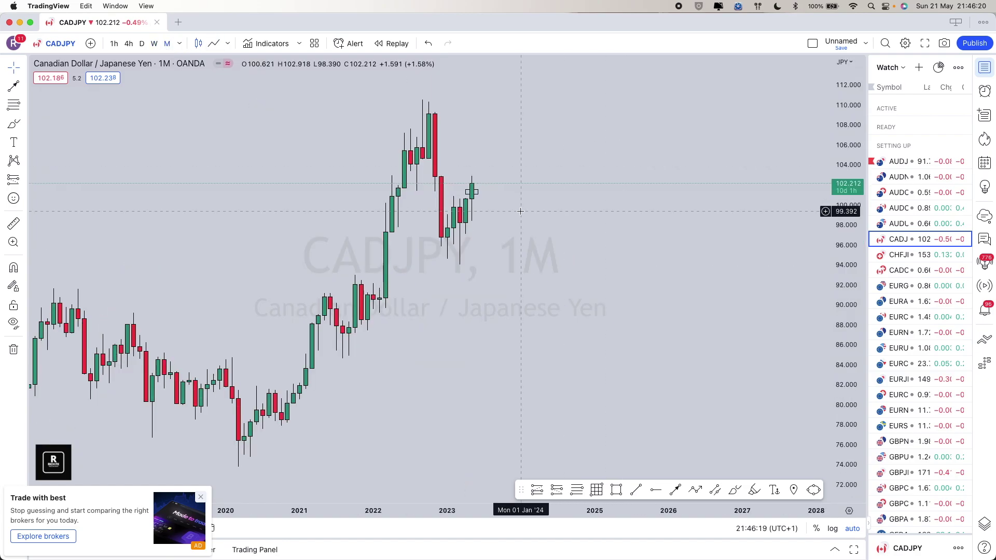
scroll(520, 211, "up", 5)
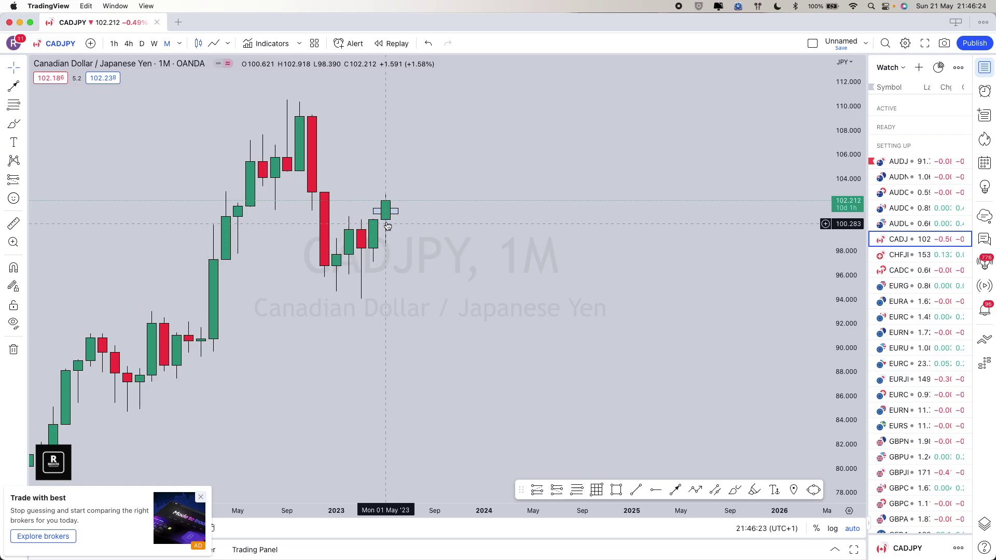
left_click(142, 44)
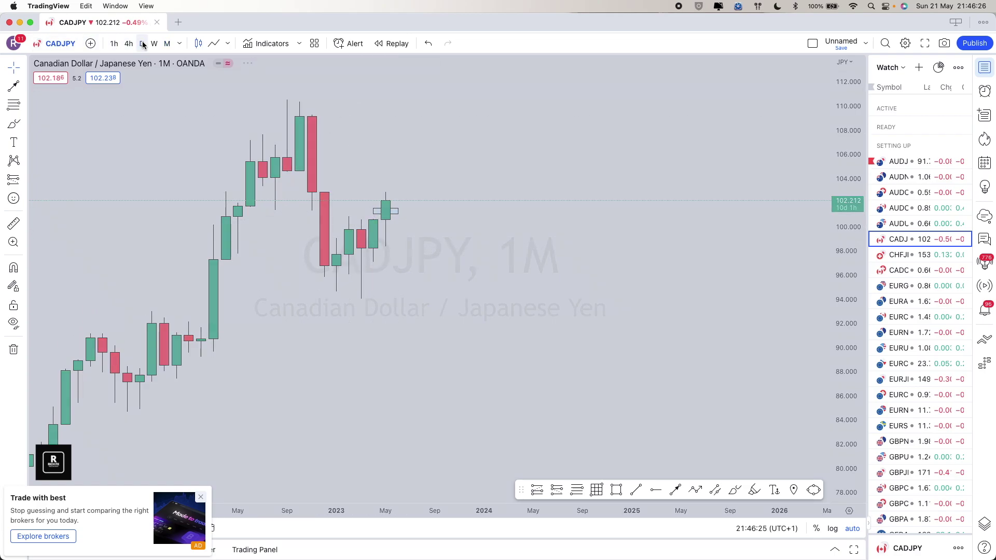
Draw a Fibonacci retracement from the 11 May low at 99.374 to the 19 May high at 102.918 and flag CADJPY red in the watchlist.
scroll(484, 239, "down", 5)
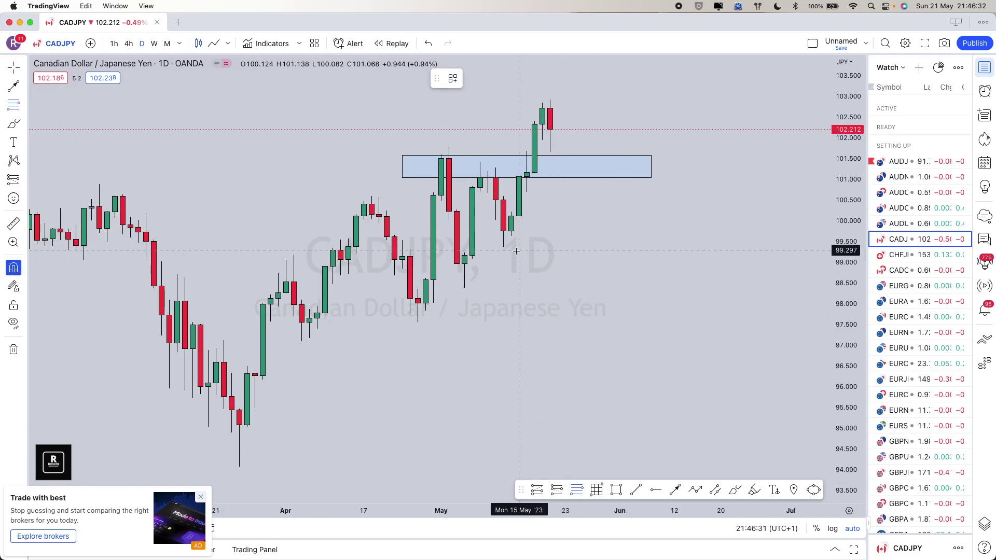
left_click(552, 105)
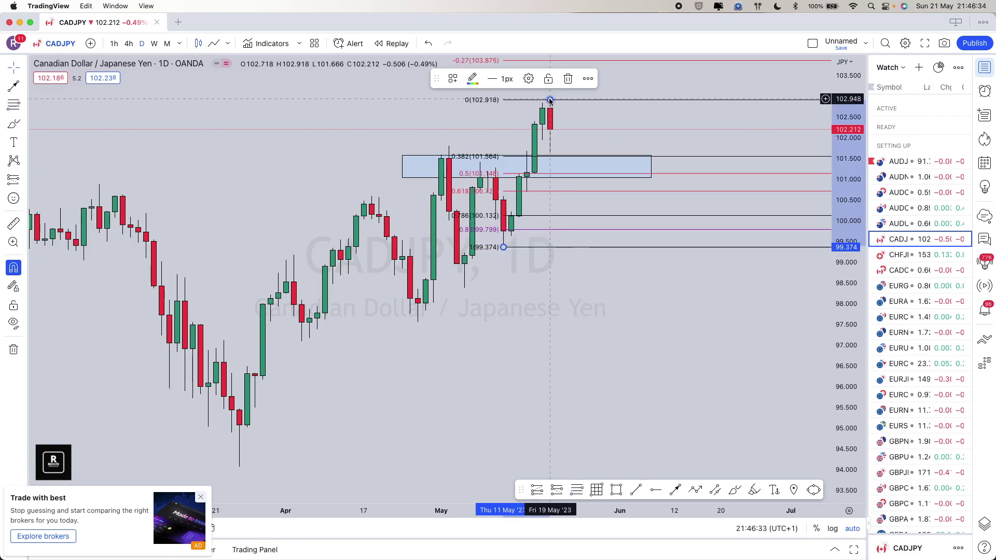
scroll(534, 119, "right", 3)
scroll(529, 122, "right", 2)
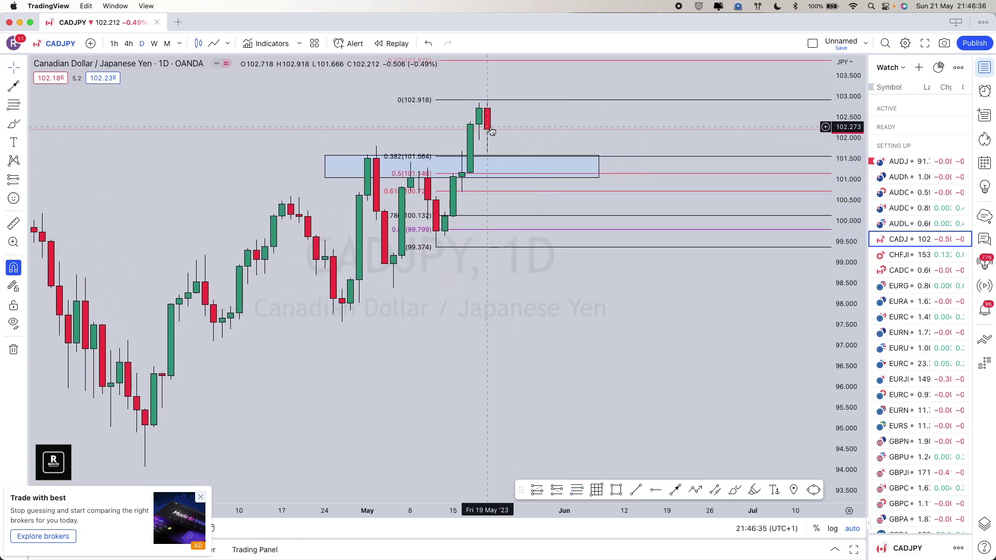
scroll(550, 150, "right", 3)
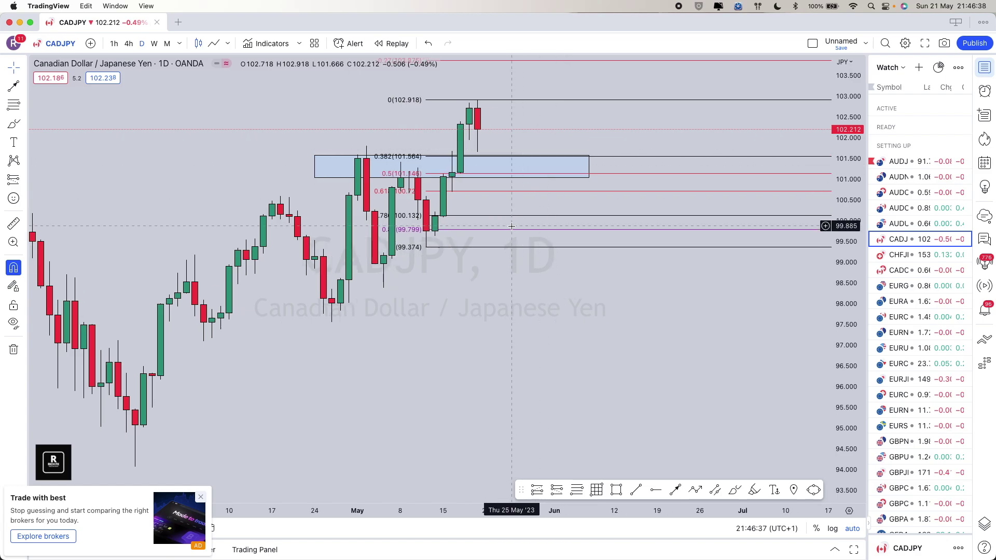
scroll(425, 237, "down", 3)
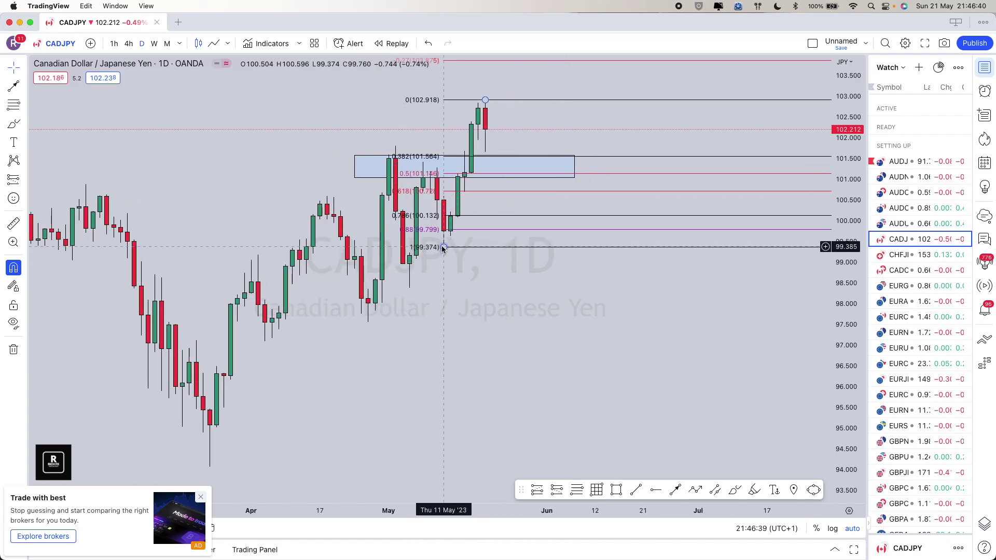
left_click(874, 239)
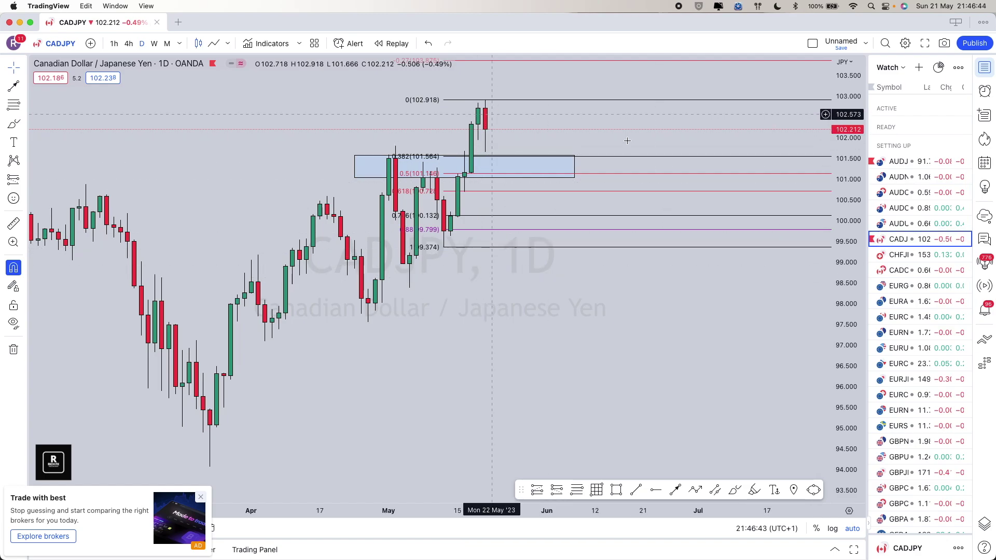
Examine the CADJPY Fibonacci retracement levels against the blue zone and the recent daily candles.
left_click(486, 101)
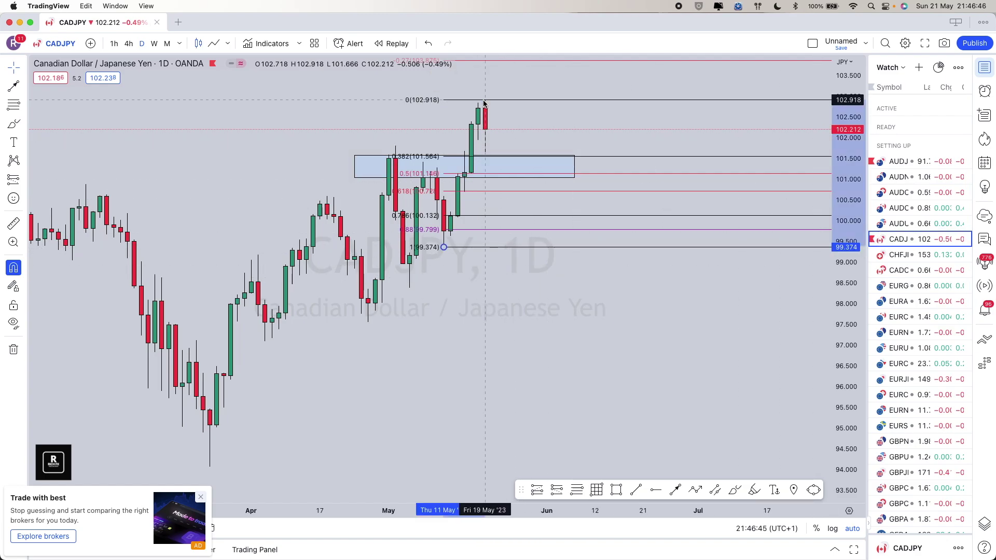
left_click_drag(443, 248, 444, 249)
left_click(492, 285)
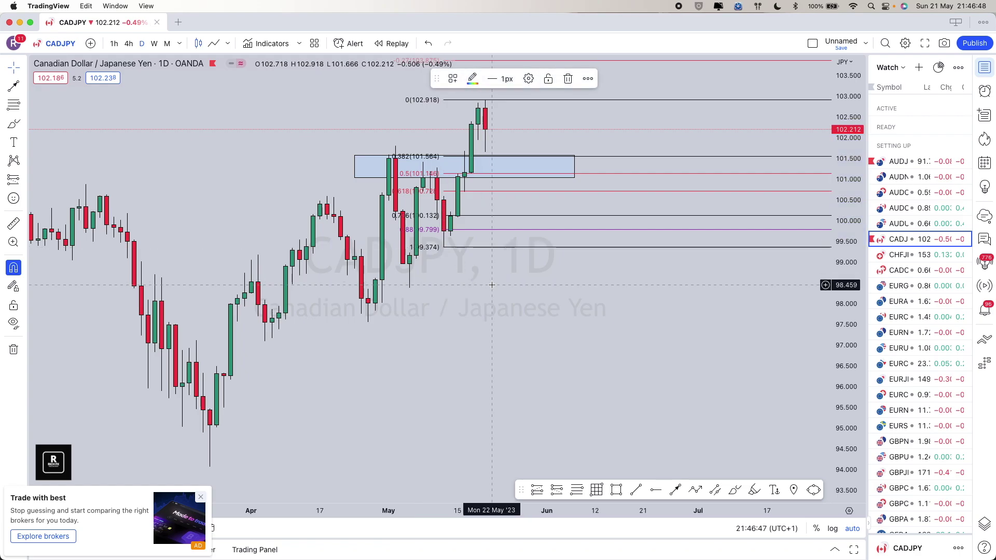
scroll(535, 263, "right", 2)
scroll(505, 296, "down", 1)
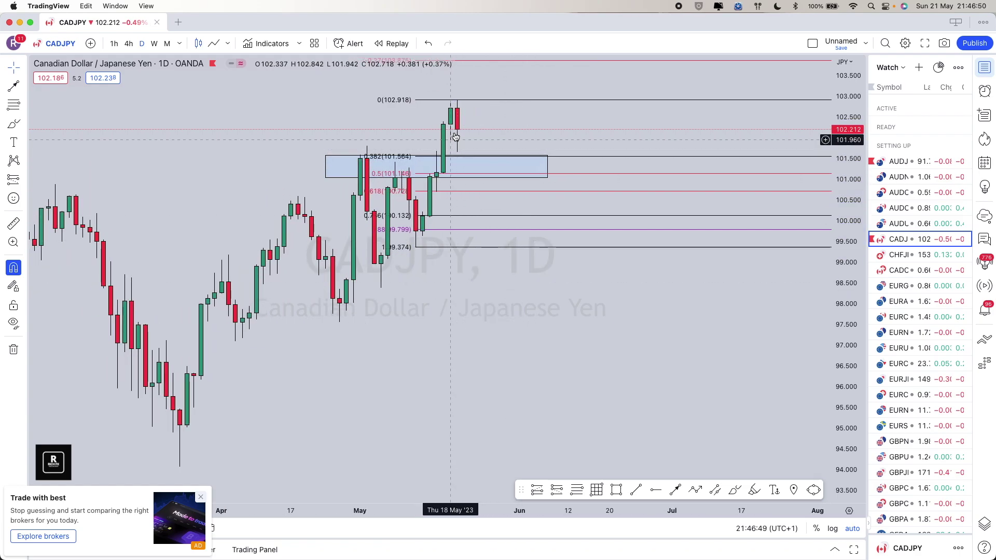
scroll(402, 138, "up", 2)
scroll(380, 144, "right", 3)
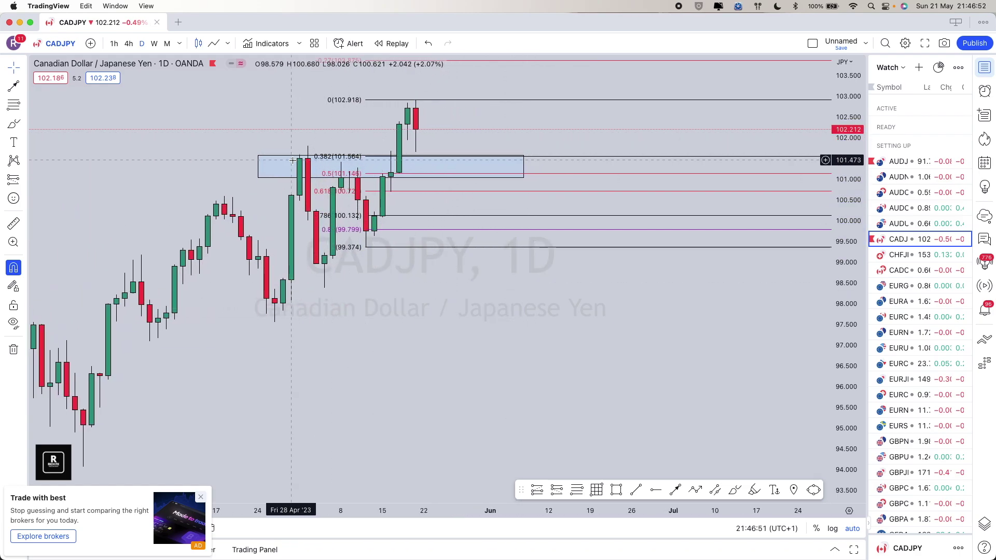
left_click(497, 172)
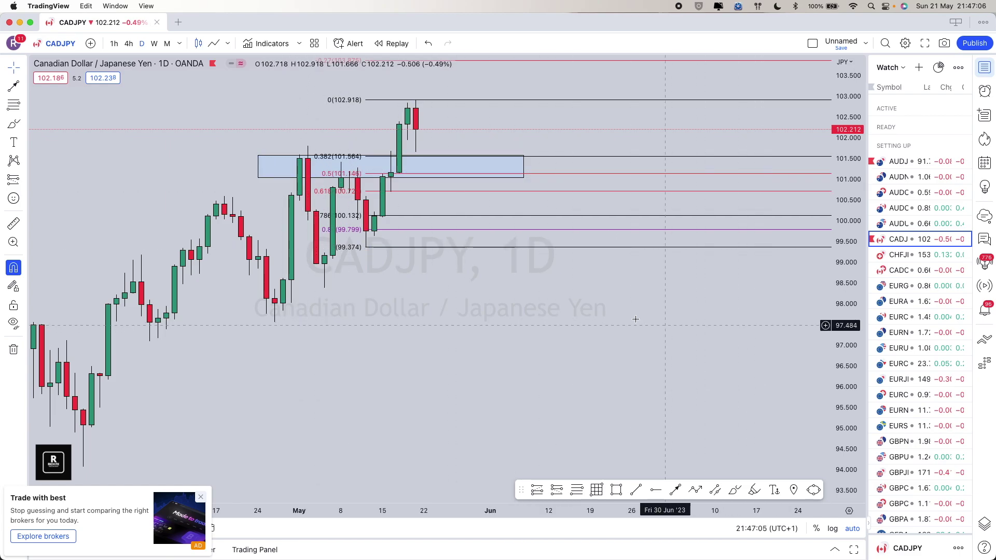
Open the CHFJPY chart, check its weekly timeframe, and return to the daily timeframe.
left_click(914, 257)
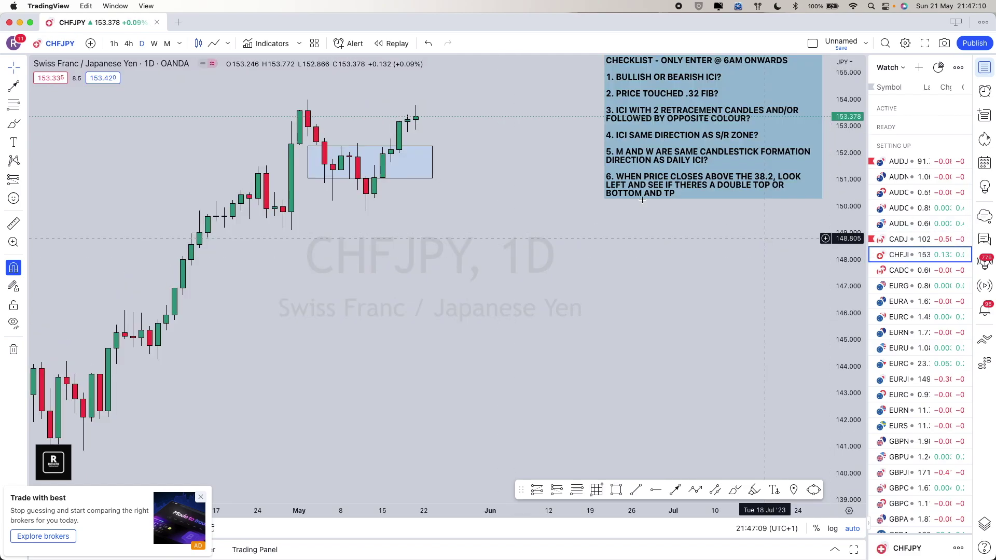
scroll(426, 205, "down", 4)
scroll(427, 207, "up", 1)
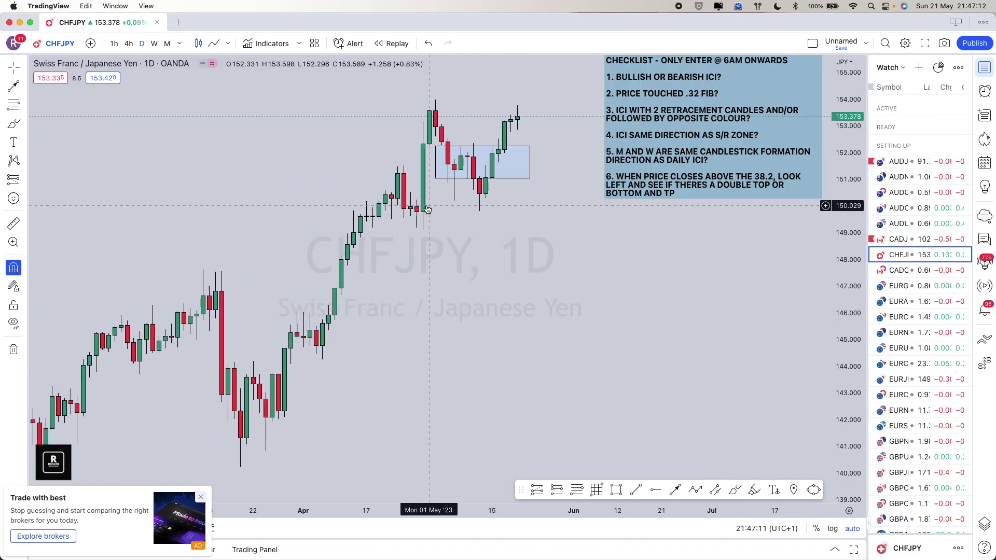
scroll(427, 209, "up", 3)
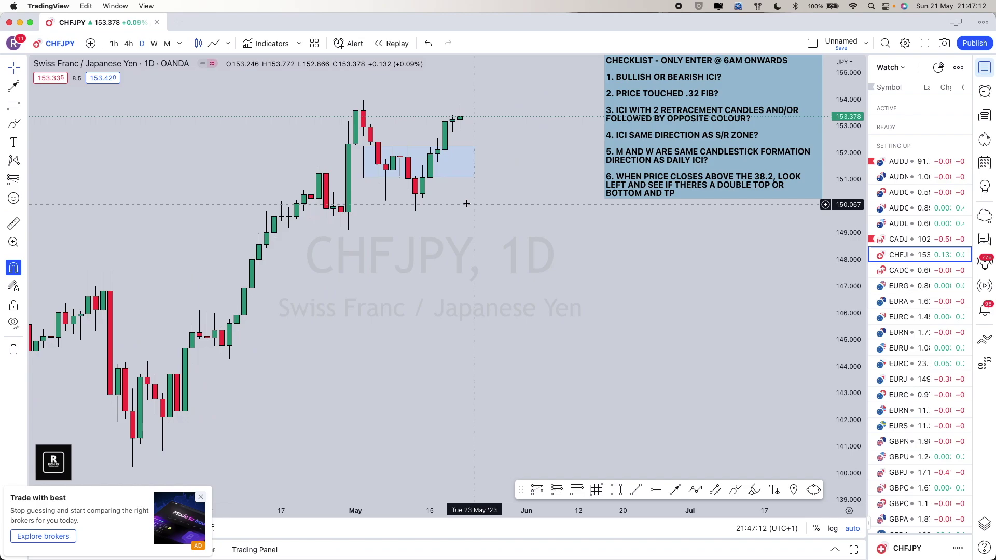
left_click(155, 43)
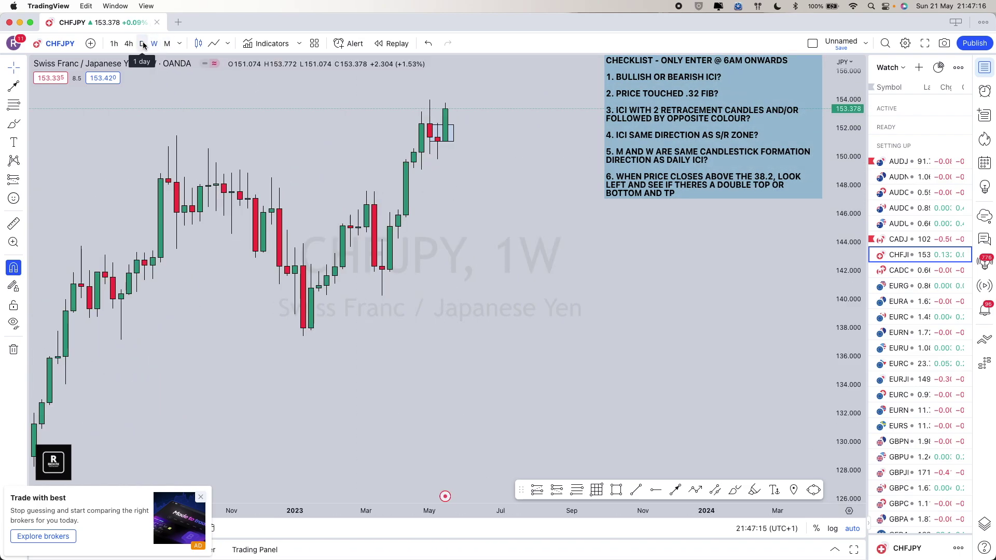
left_click(143, 44)
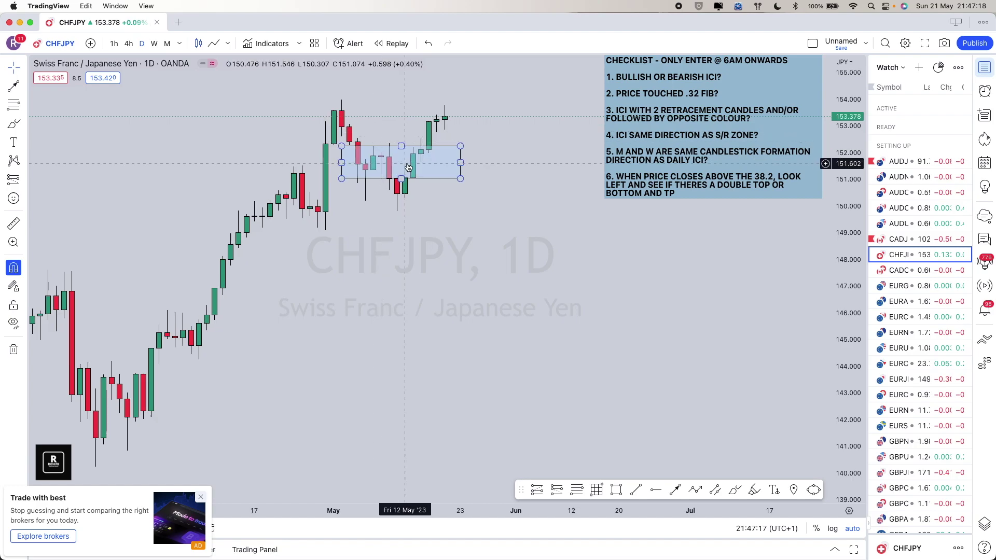
Widen the CHFJPY zone rectangle so it spans from 18 April to 26 May.
scroll(450, 183, "up", 1)
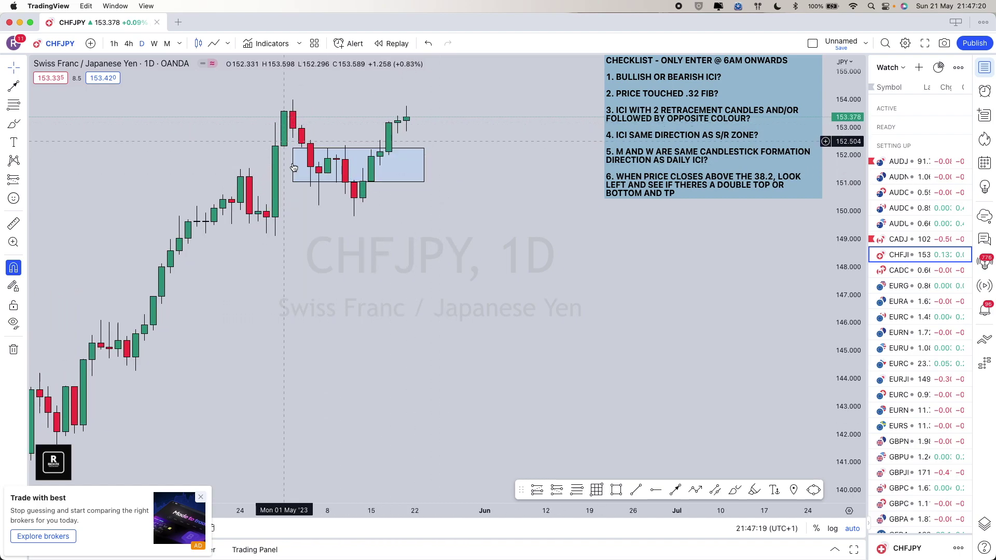
left_click_drag(294, 164, 206, 165)
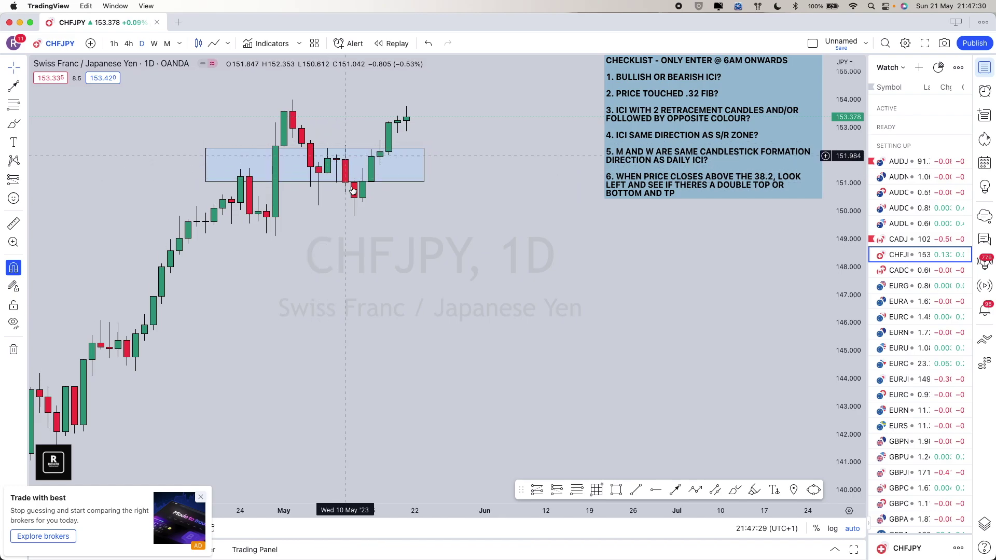
scroll(363, 207, "right", 3)
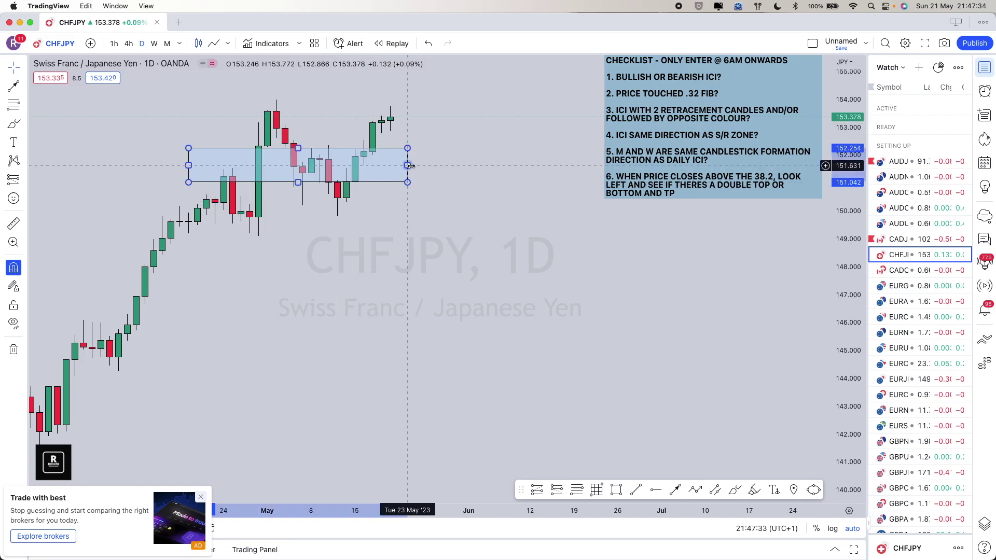
left_click_drag(408, 182, 434, 182)
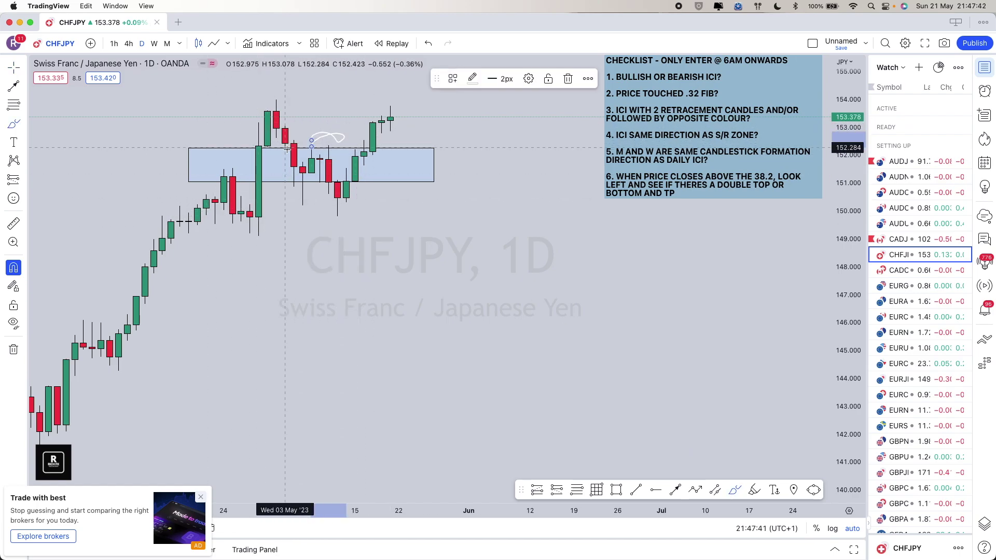
Brush marks over the early May CHFJPY candles at the zone's upper edge and undo them.
left_click(287, 150)
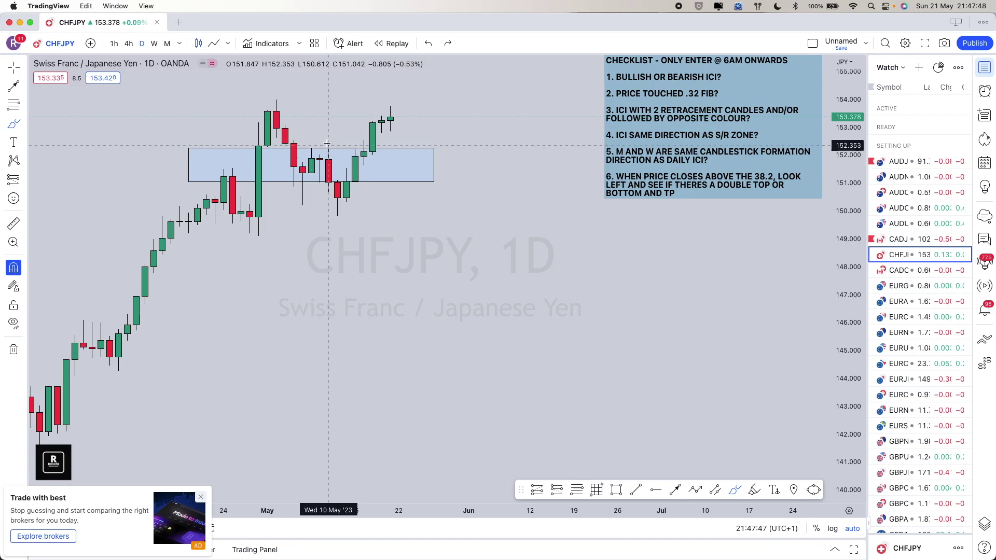
scroll(360, 223, "down", 2)
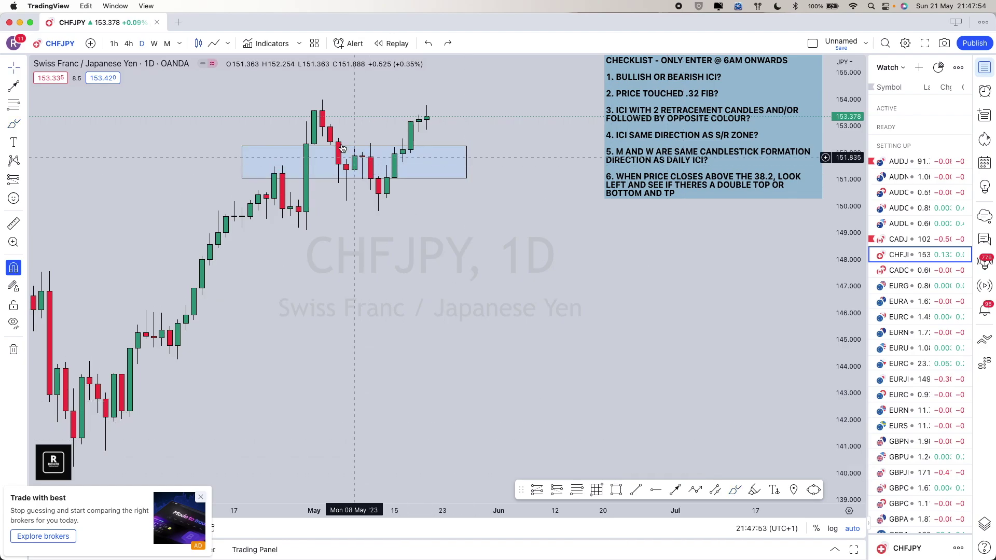
Reshape the CHFJPY zone rectangle to cover about 153.00–153.98 around the early May high, spanning about 25 April to 31 May.
left_click_drag(355, 145, 322, 101)
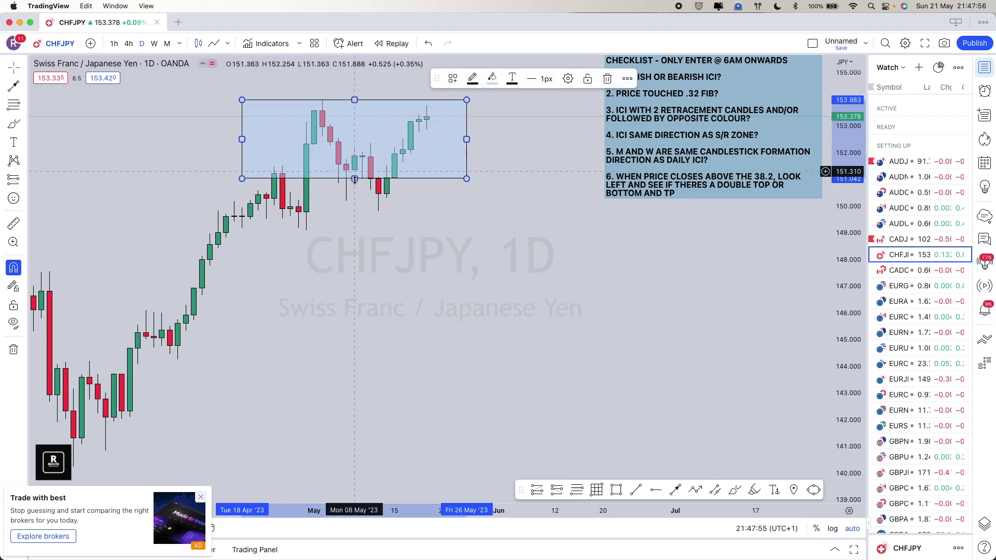
left_click_drag(355, 179, 328, 130)
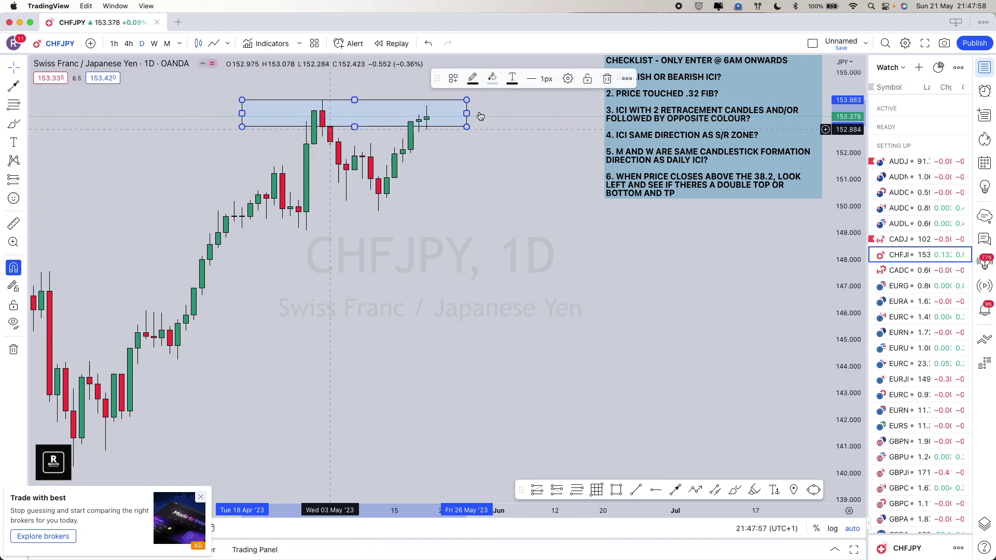
left_click_drag(466, 113, 491, 113)
left_click_drag(243, 114, 285, 120)
left_click(469, 230)
scroll(469, 228, "up", 1)
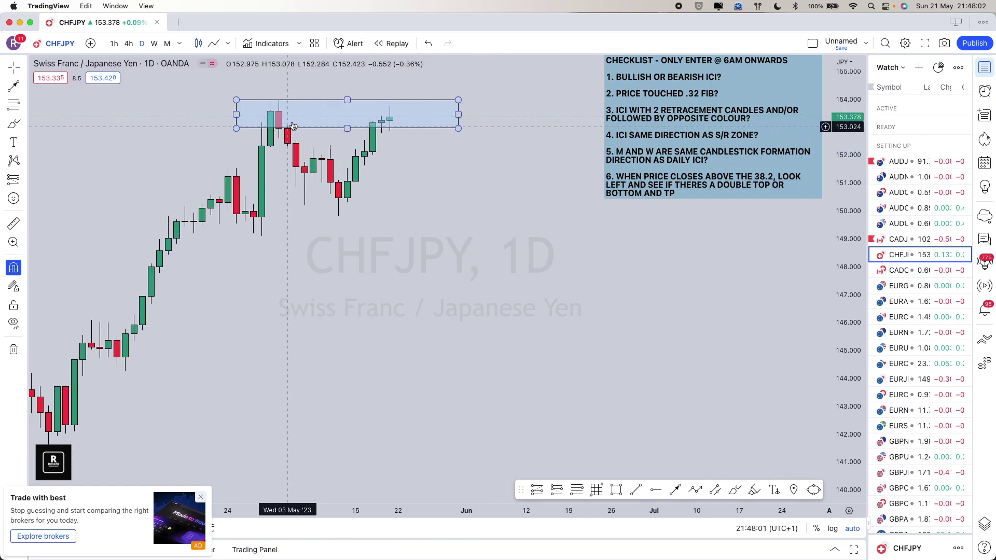
scroll(371, 171, "up", 1)
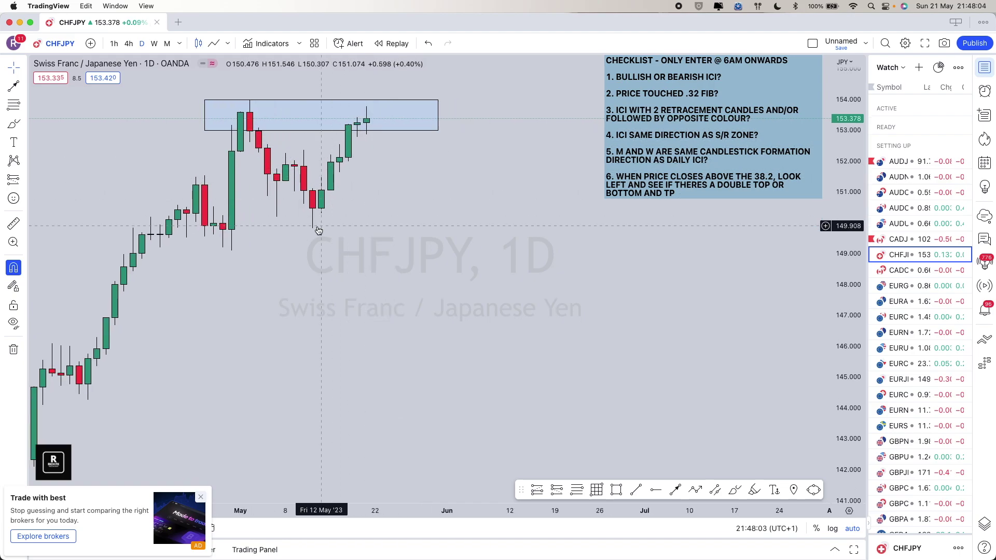
Draw a downward path arrow from the latest CHFJPY candle on 19 May to about 150.84 on 25 May.
scroll(435, 147, "down", 1)
scroll(434, 147, "up", 1)
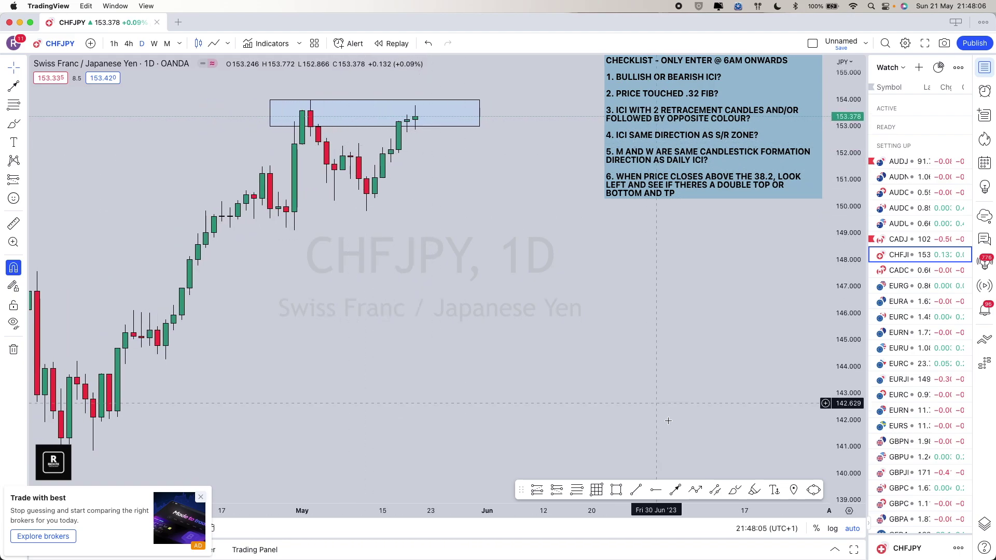
left_click(697, 491)
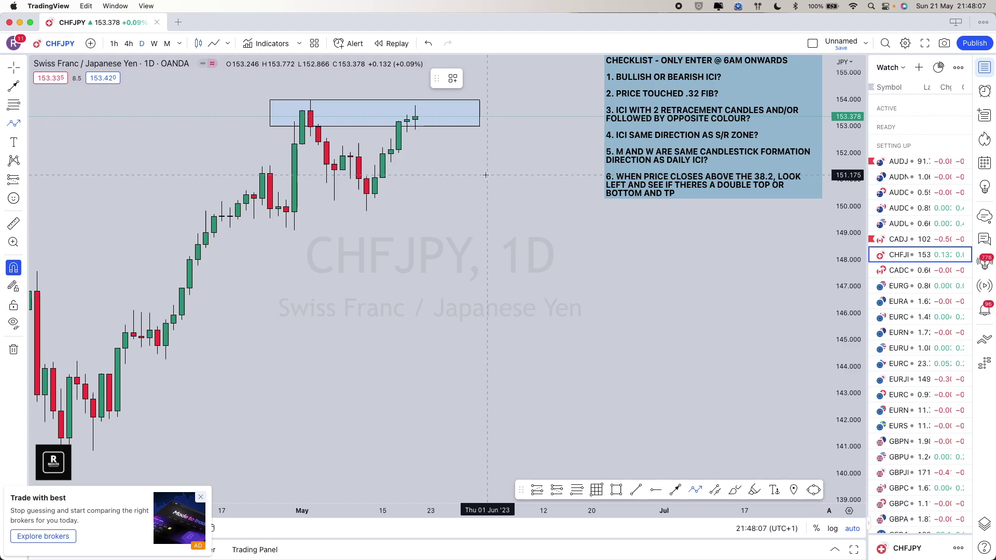
left_click(415, 119)
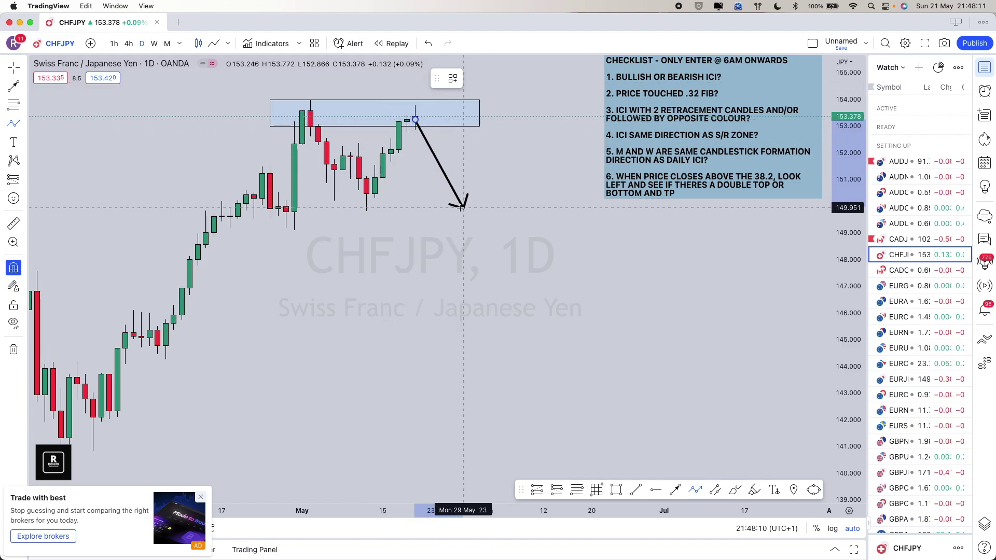
left_click(447, 183)
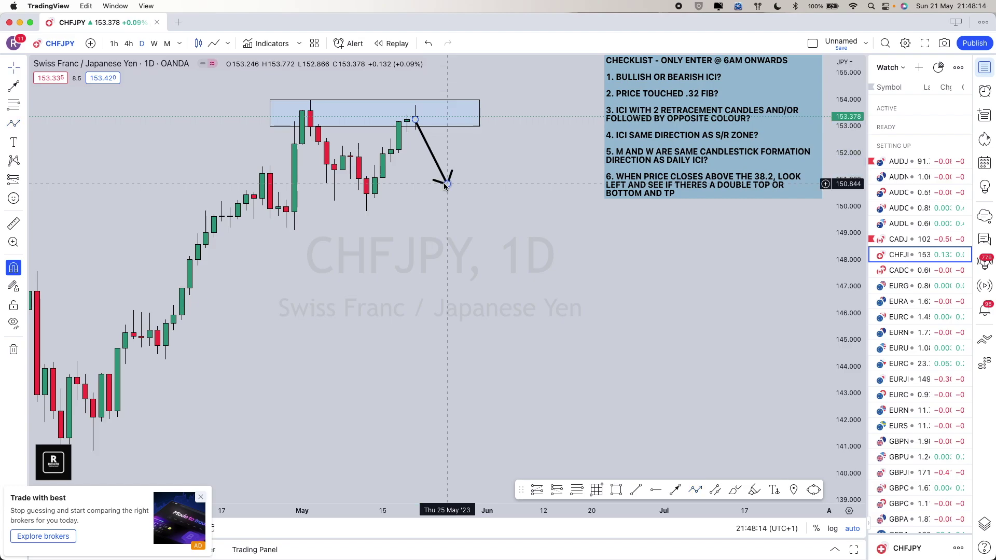
Draw a zigzag path arrow from the 19 May candle breaking above the zone, retesting it, and rising to about 155 on 29 May.
left_click(697, 491)
left_click(415, 120)
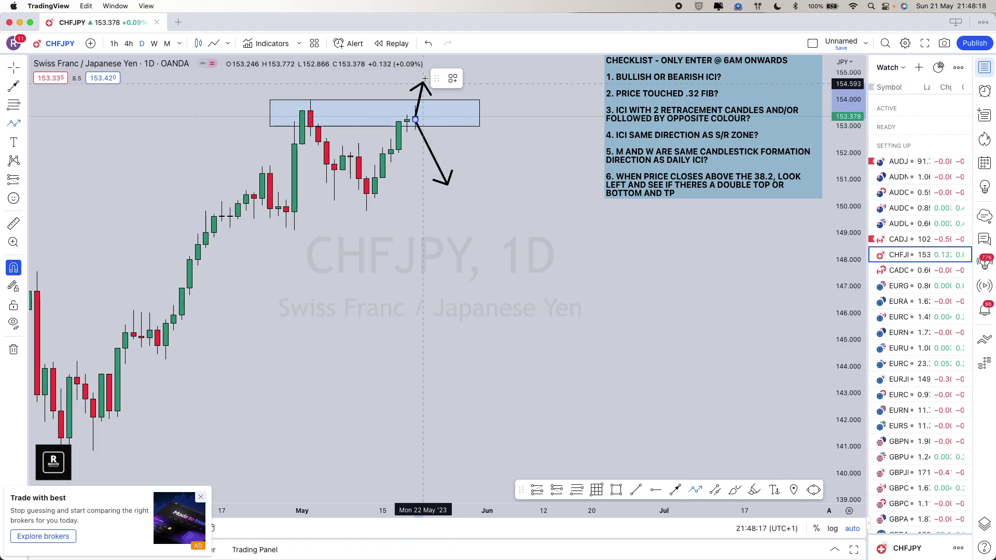
scroll(424, 75, "up", 2)
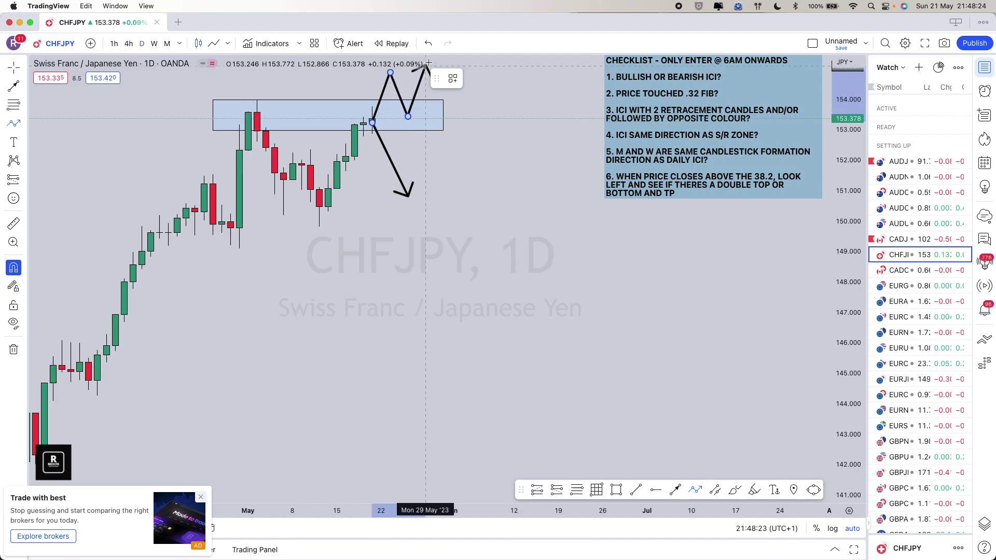
left_click(422, 176)
scroll(424, 184, "down", 3)
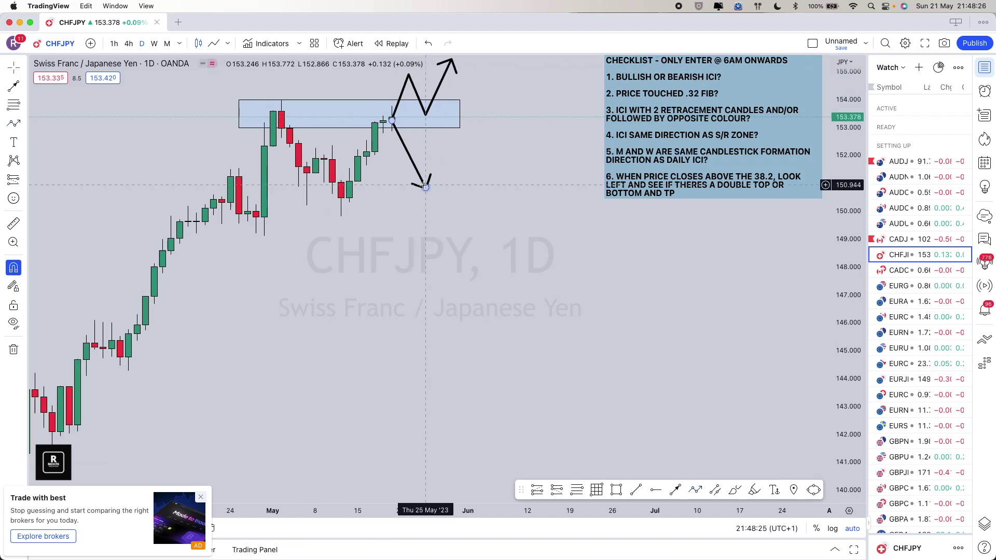
Switch CHFJPY to the weekly timeframe and delete both projection path arrows.
left_click_drag(476, 229, 391, 182)
left_click(155, 44)
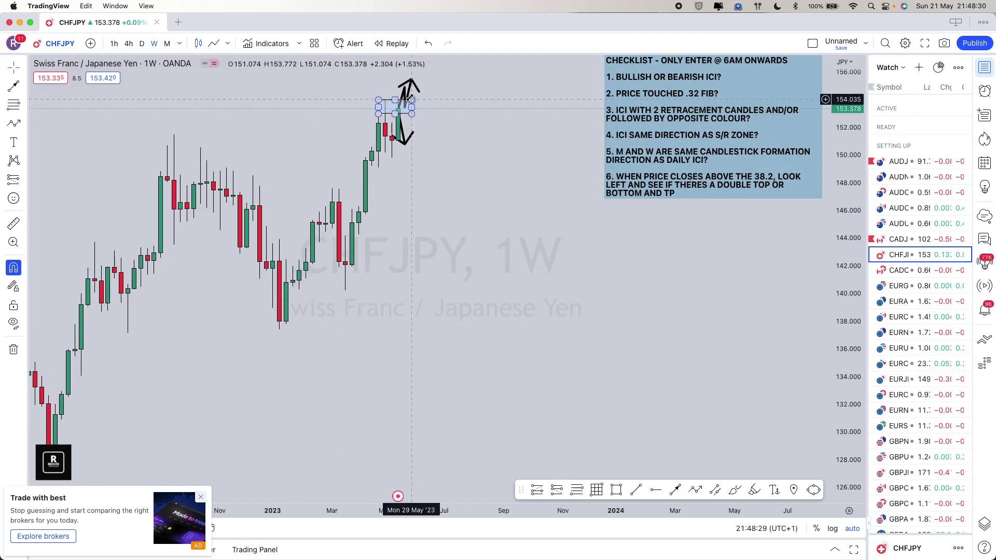
left_click(408, 90)
key("Delete")
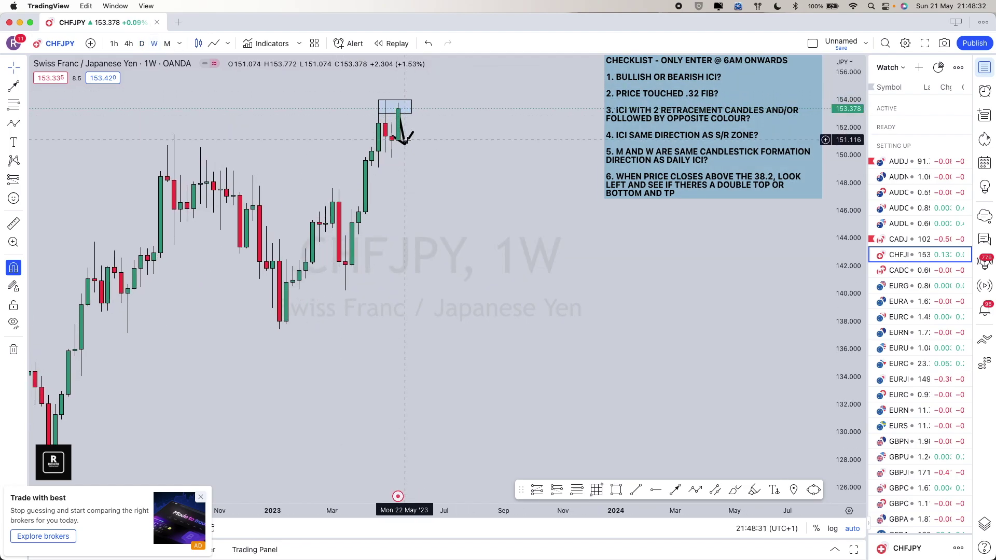
left_click(408, 147)
key("Delete")
Examine CHFJPY price action on the monthly and weekly timeframes, and return to the daily chart.
left_click(166, 45)
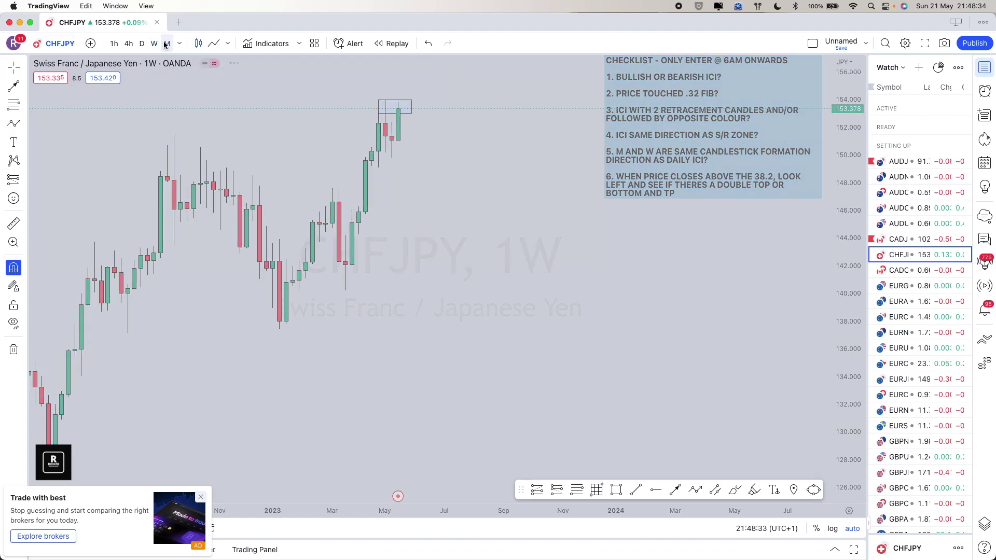
scroll(387, 134, "up", 5)
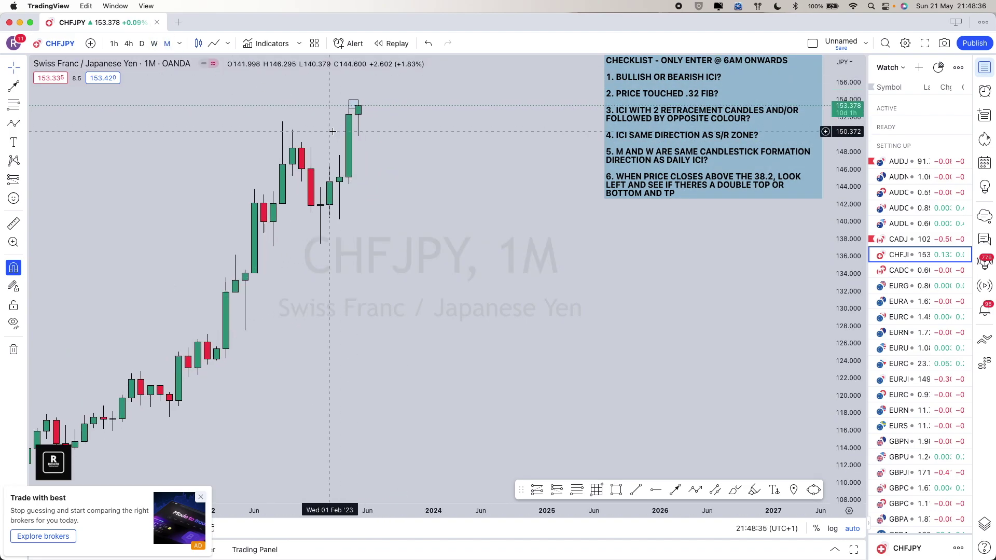
scroll(392, 113, "up", 2)
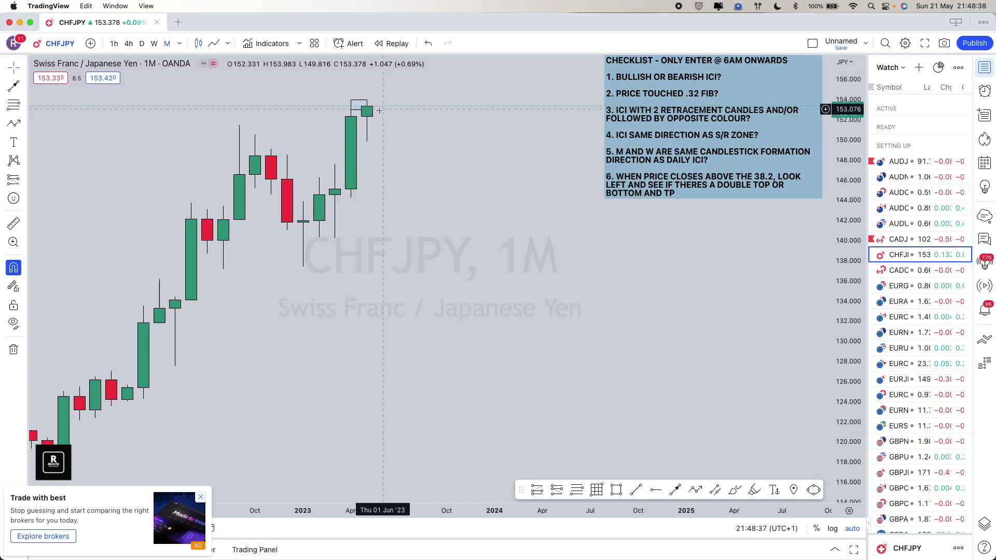
scroll(363, 117, "up", 2)
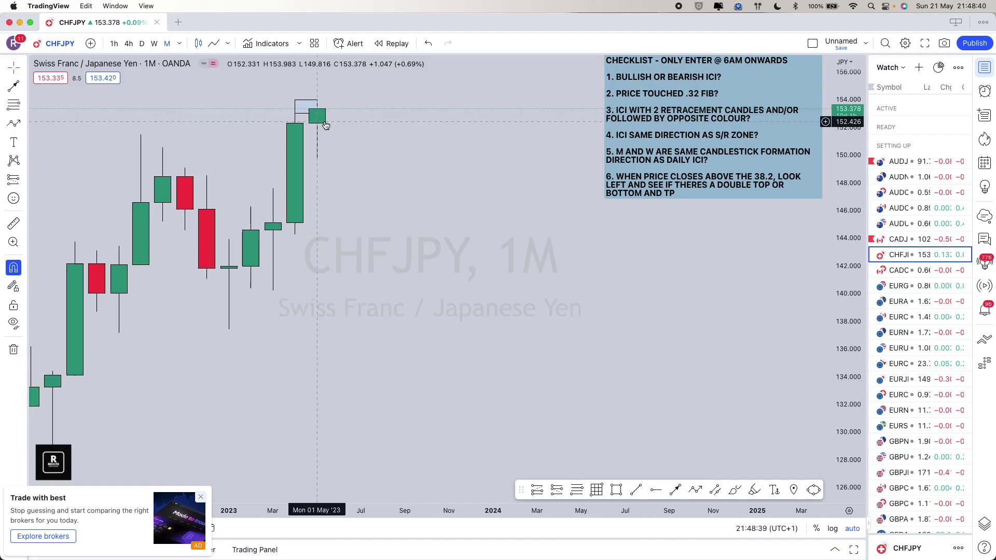
scroll(321, 123, "up", 1)
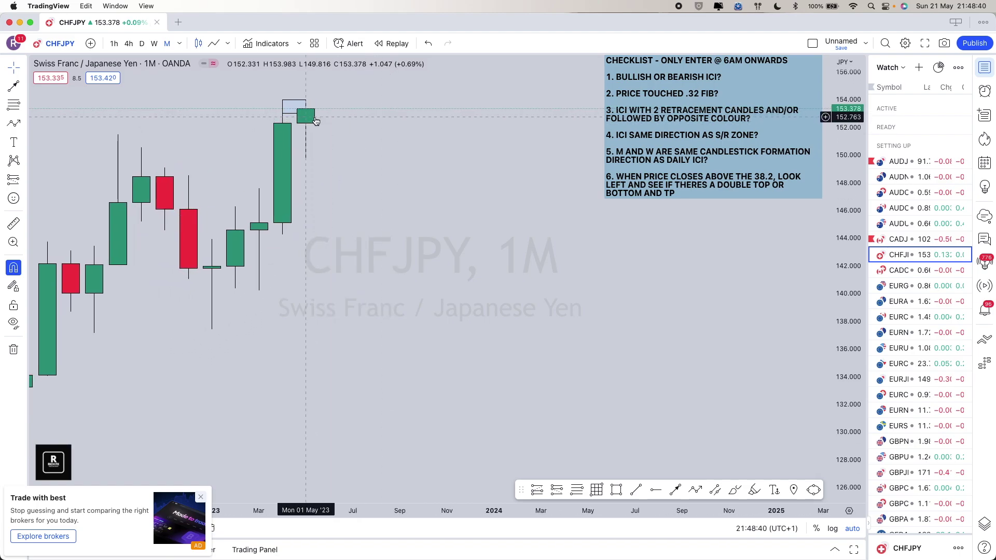
left_click(154, 43)
scroll(318, 149, "down", 3)
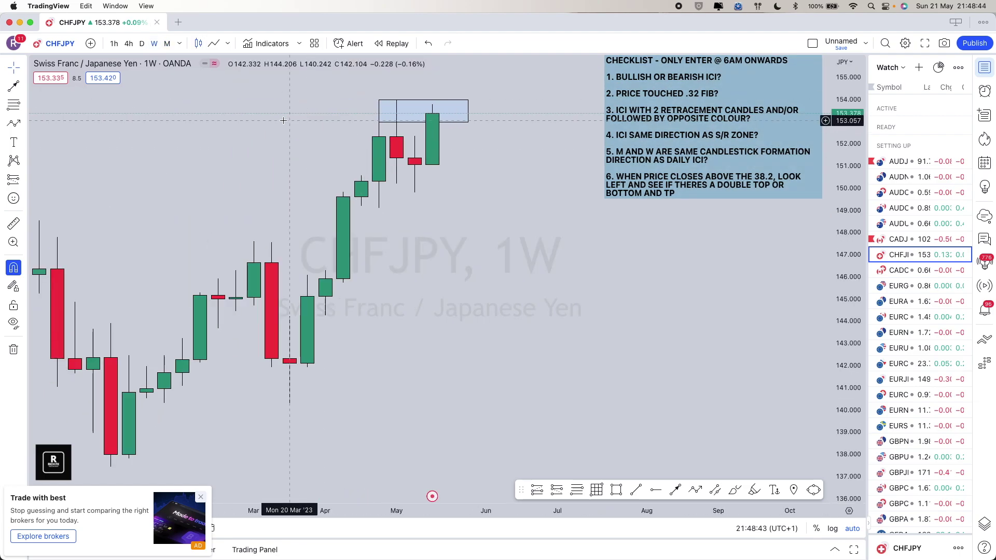
scroll(306, 206, "down", 2)
scroll(307, 206, "down", 1)
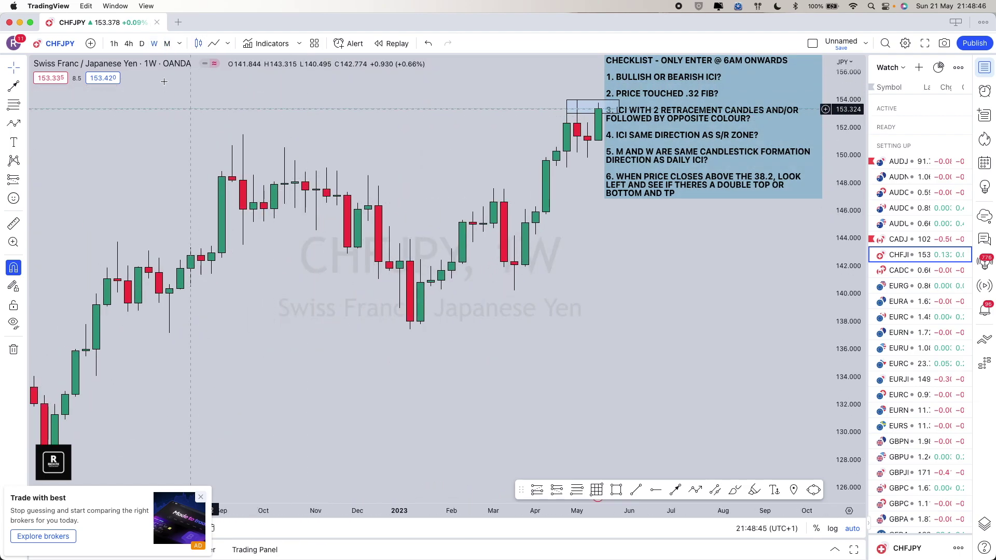
left_click(142, 44)
Brush a curved mark beneath the 11 May swing low on the CHFJPY daily chart.
scroll(598, 261, "up", 2)
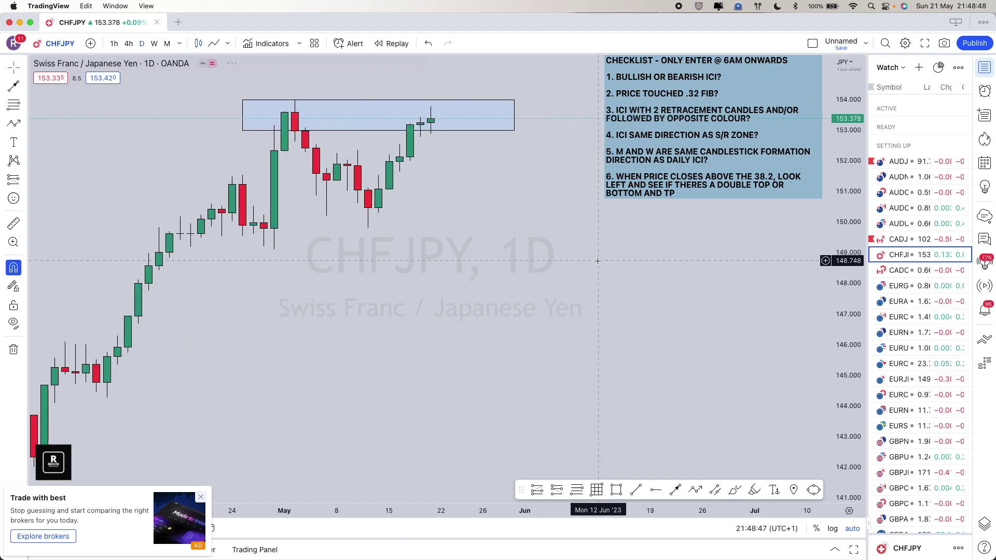
scroll(598, 261, "right", 3)
scroll(597, 261, "down", 5)
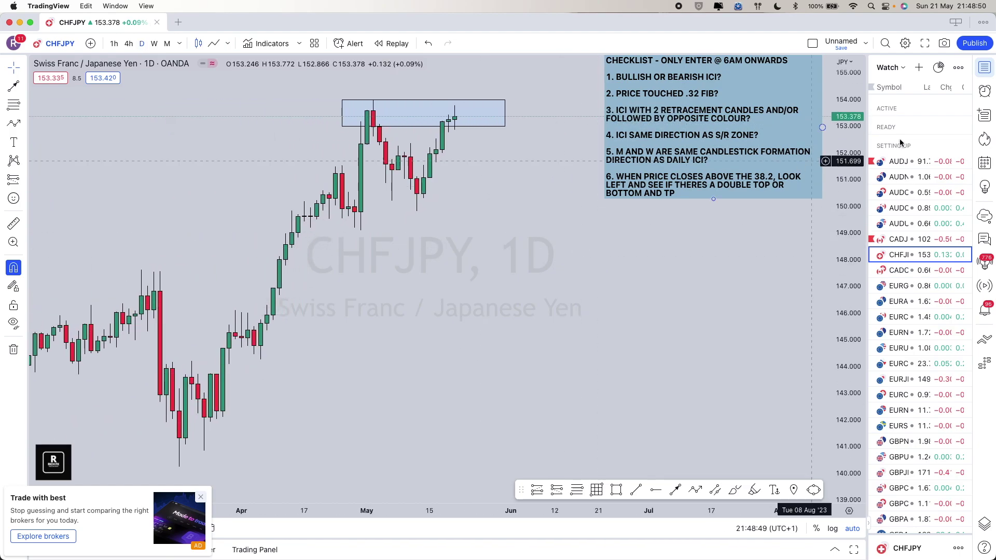
left_click_drag(849, 140, 849, 162)
left_click_drag(478, 192, 473, 282)
scroll(455, 267, "down", 1)
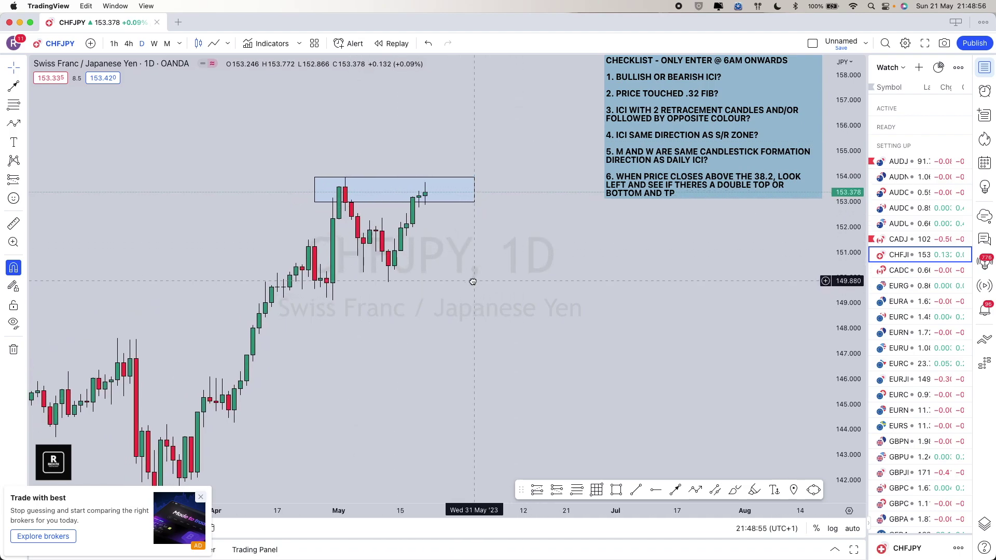
scroll(534, 294, "down", 1)
scroll(467, 243, "up", 1)
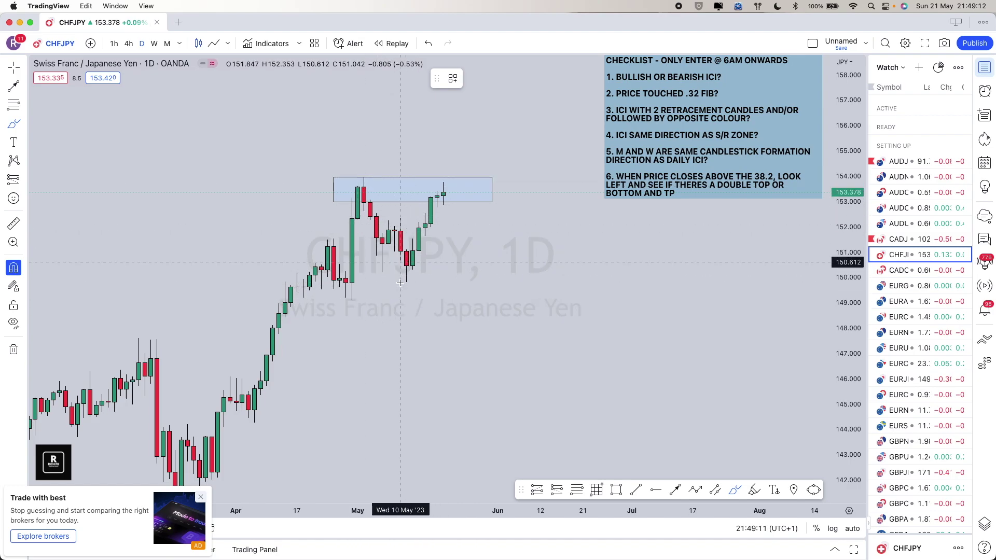
left_click_drag(391, 283, 428, 277)
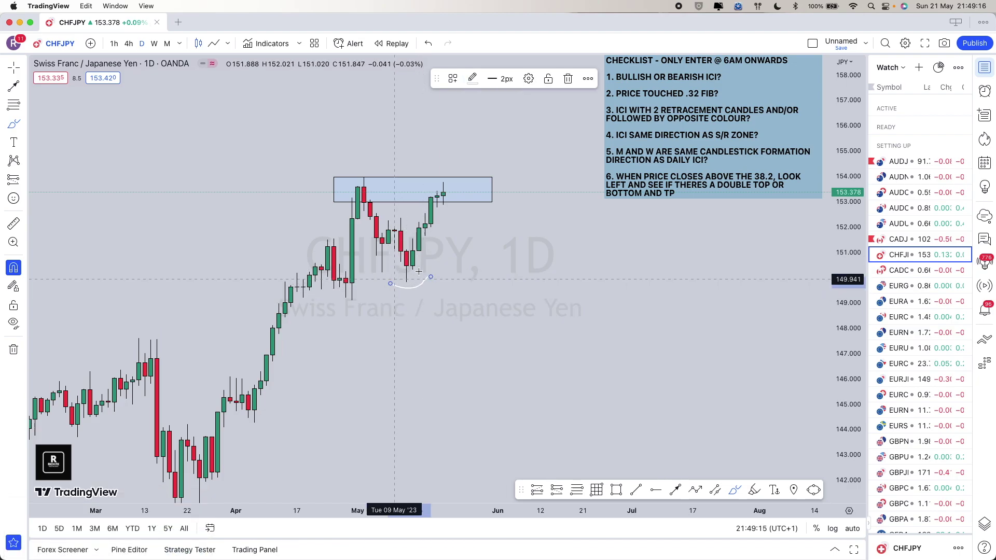
left_click(700, 472)
Draw a path from the latest CHFJPY candle down to about 147 on 29 May and back up to about 150.35 on 1 June.
left_click(696, 490)
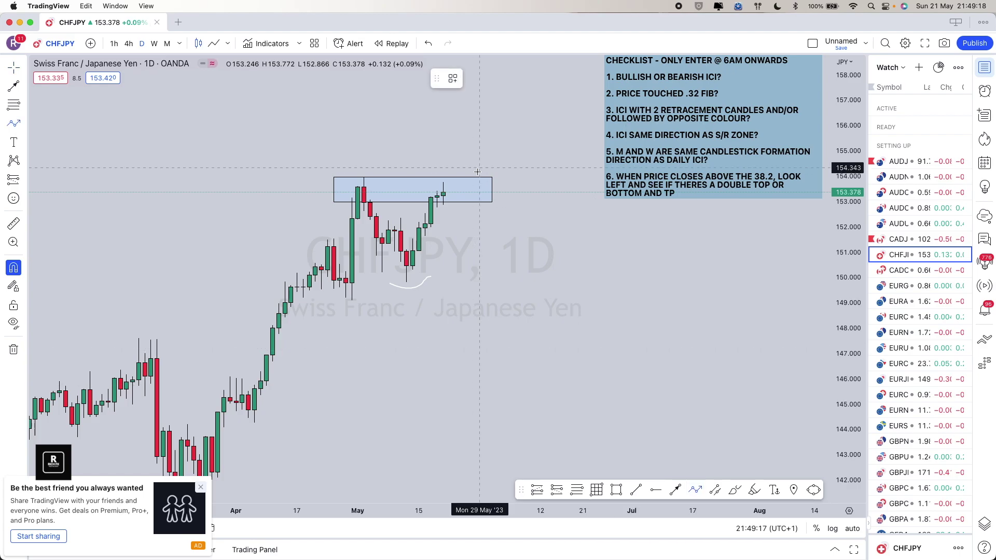
mouse_move(446, 214)
left_mouse_down()
mouse_move(473, 336)
mouse_move(407, 278)
mouse_move(467, 301)
mouse_move(478, 350)
left_mouse_up()
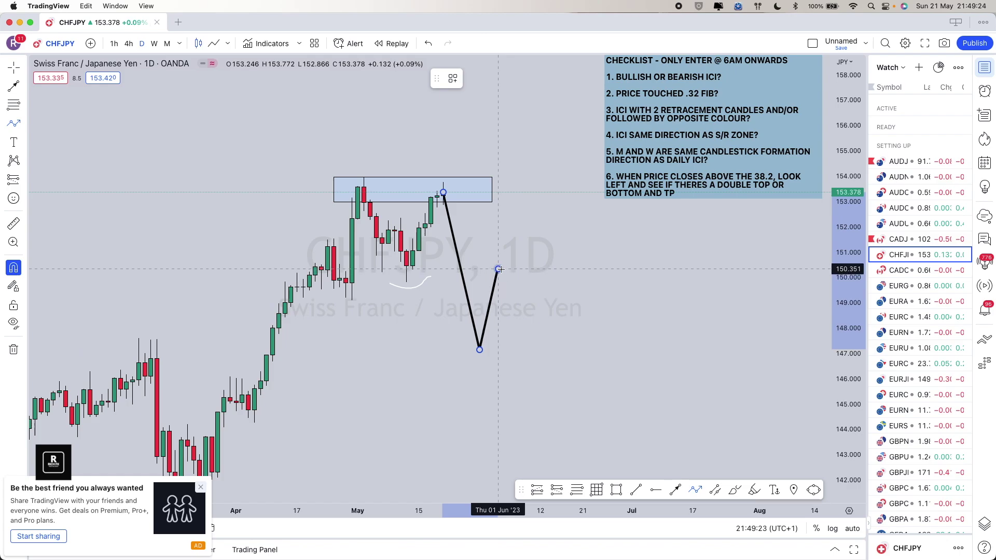
double_click(499, 269)
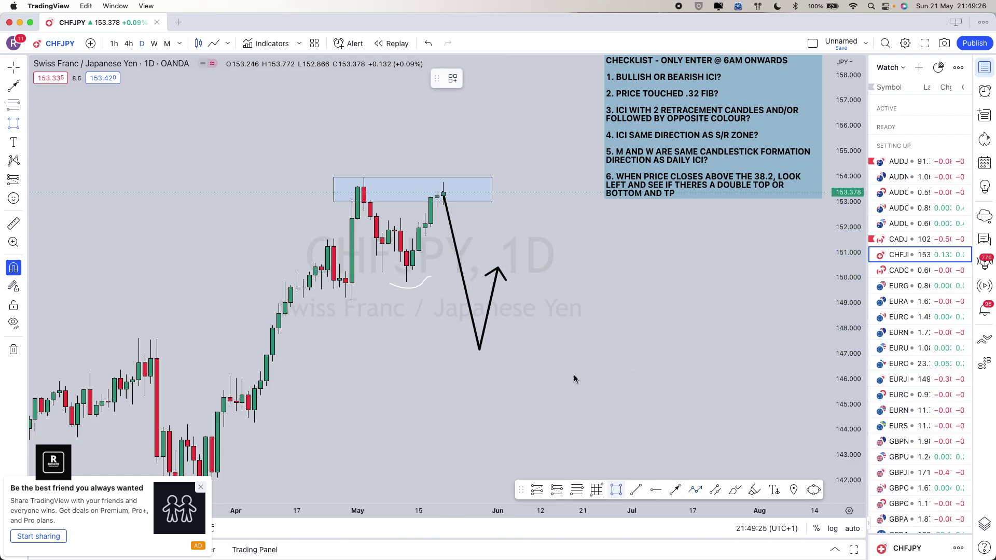
Draw a zone rectangle at the 11 May low covering 149.816–150.476, and stretch it from 12 April to about 13 June.
left_click(407, 285)
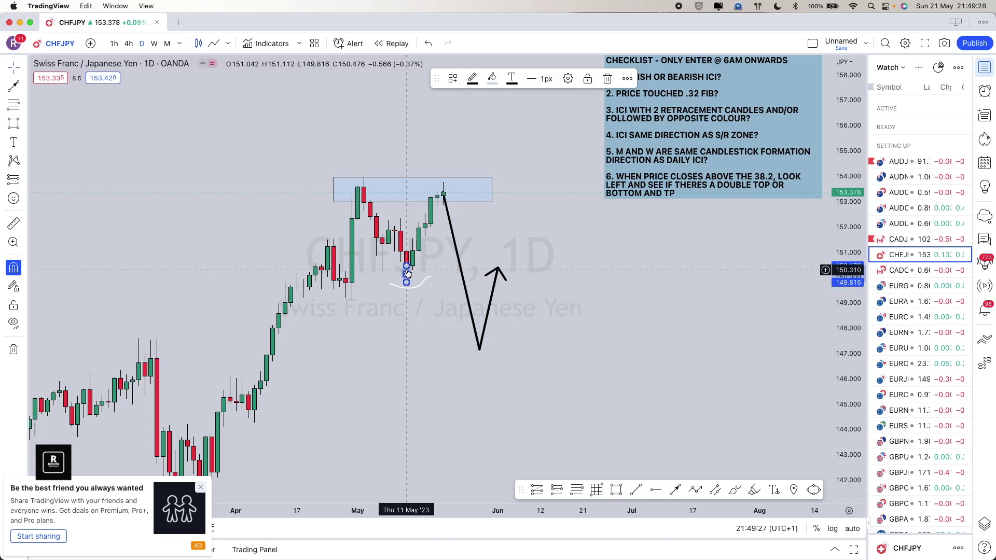
left_click_drag(407, 274, 279, 274)
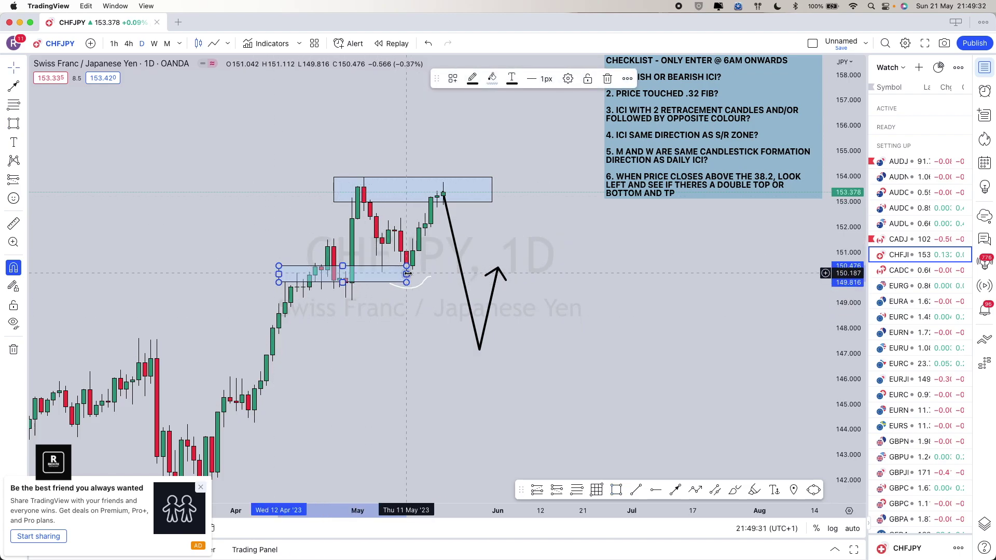
left_click_drag(407, 274, 546, 275)
left_click(508, 296)
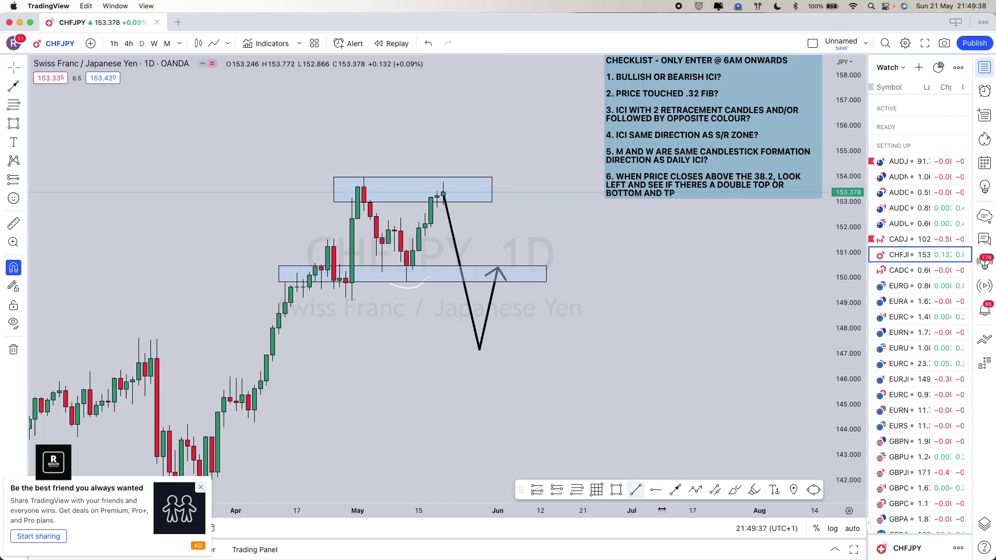
Draw a downward path arrow from the lower zone's retest at about 150.35 to mid-June, and undo all the new projection drawings.
left_click(695, 490)
left_click(498, 269)
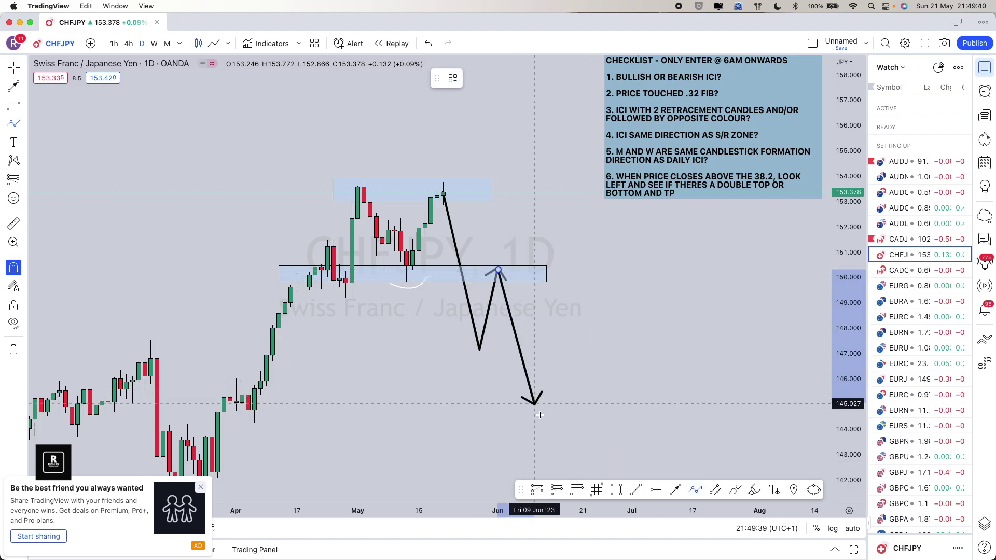
double_click(553, 435)
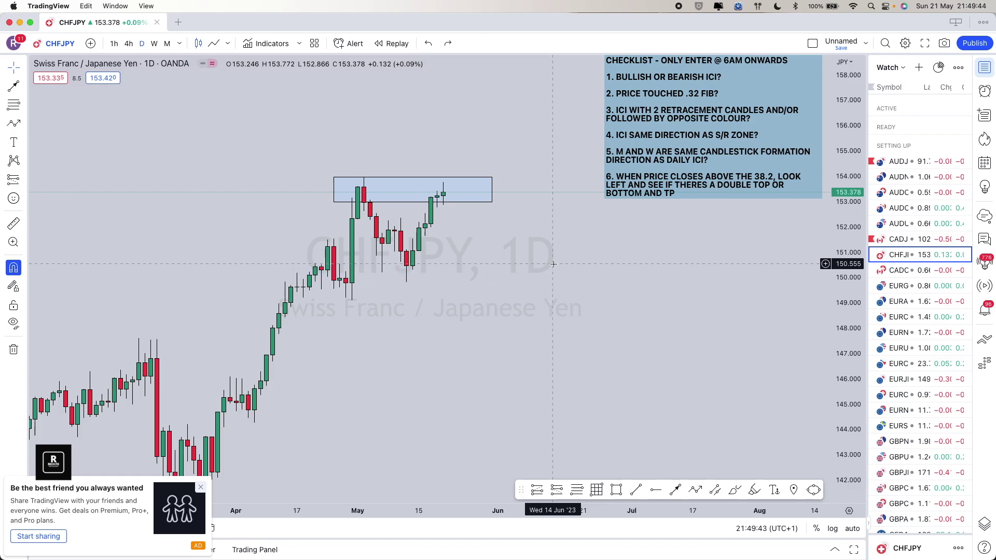
Open the CADCHF daily chart and examine the price action around its existing zone.
key("Down")
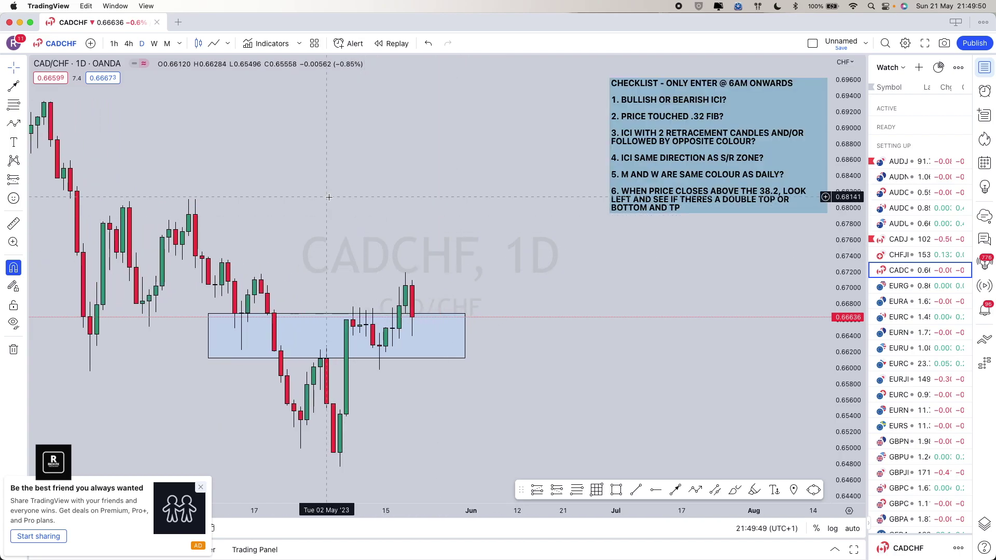
scroll(440, 311, "up", 2)
scroll(439, 311, "down", 2)
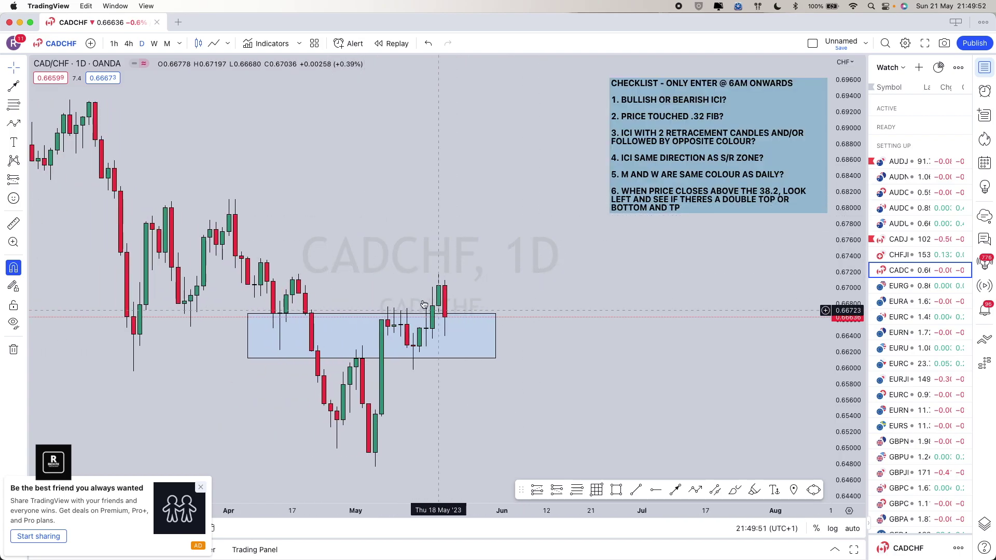
scroll(425, 308, "up", 4)
scroll(413, 305, "up", 4)
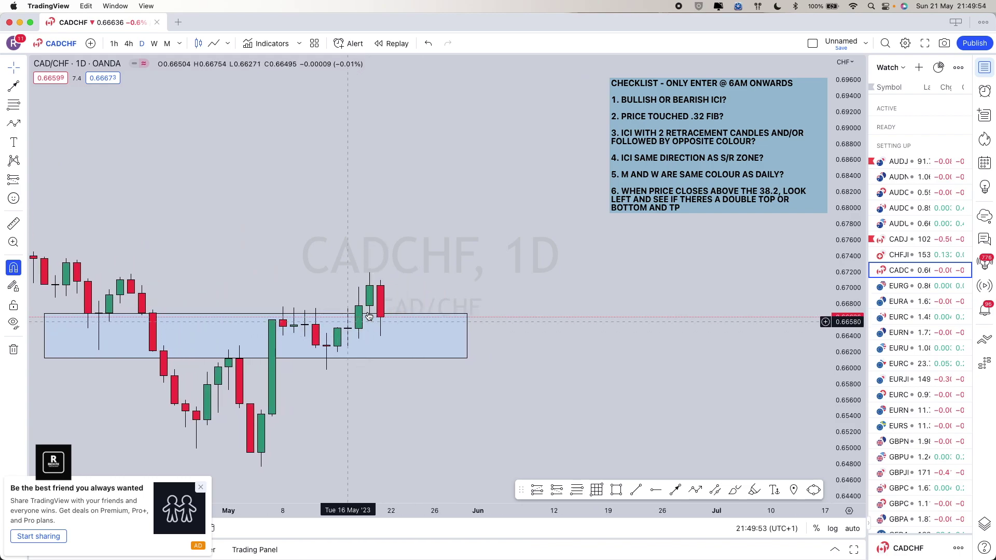
scroll(437, 308, "down", 5)
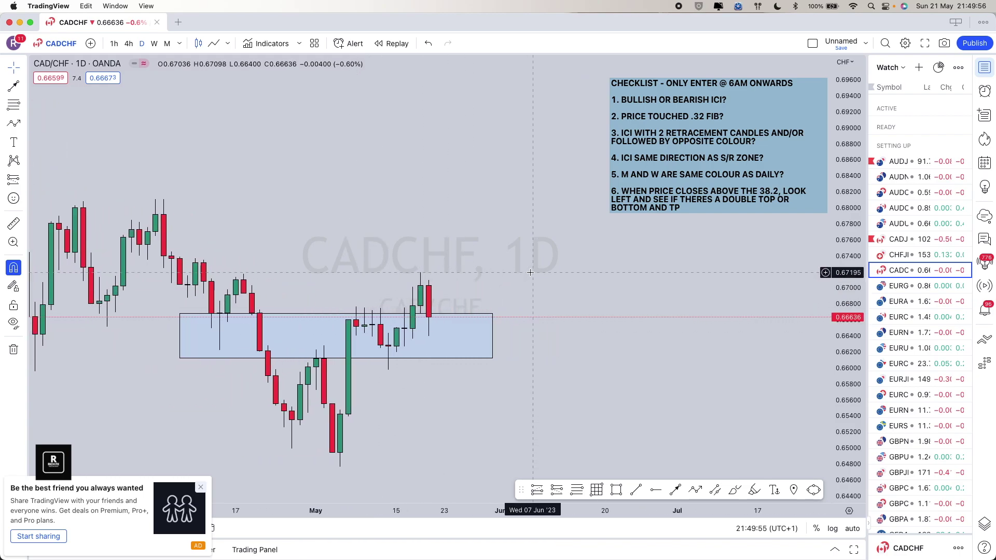
scroll(439, 290, "up", 3)
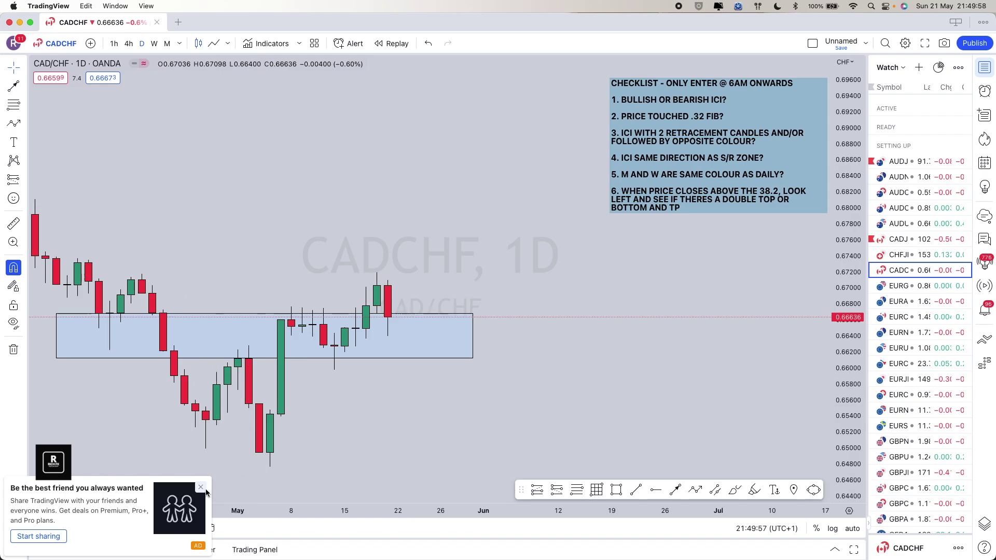
scroll(364, 337, "down", 3)
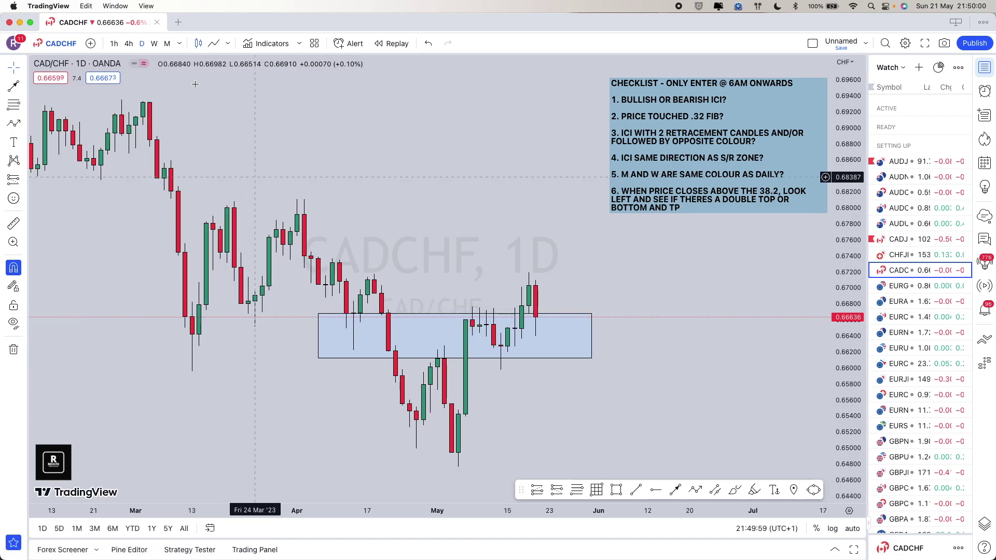
Switch CADCHF to the weekly chart and stretch the zone's start back to 20 February 2023.
left_click(154, 42)
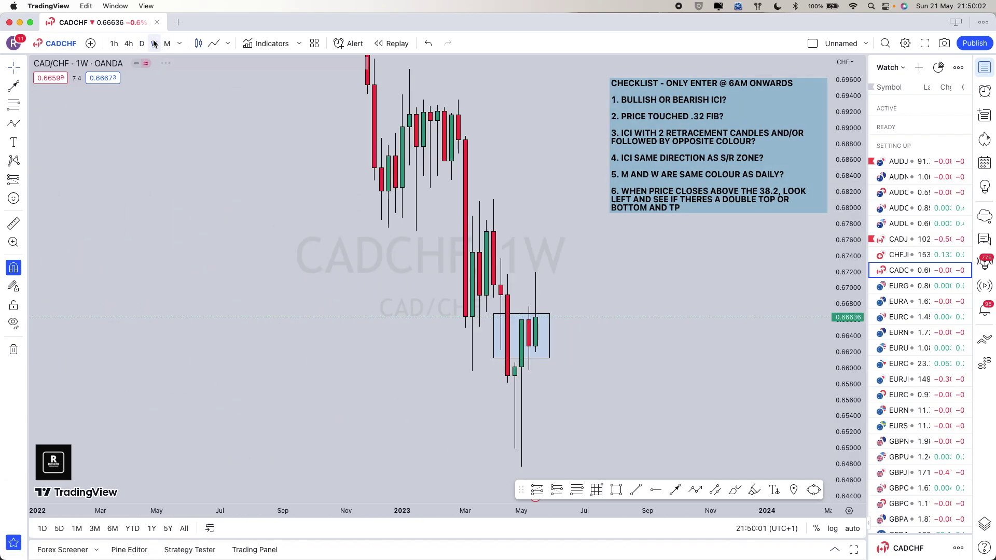
scroll(465, 211, "up", 3)
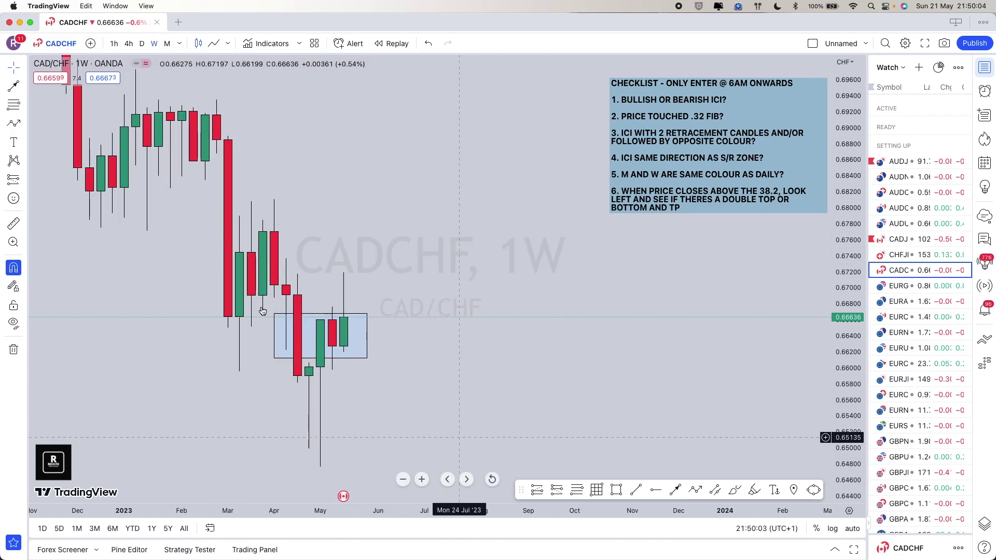
left_click_drag(277, 337, 207, 338)
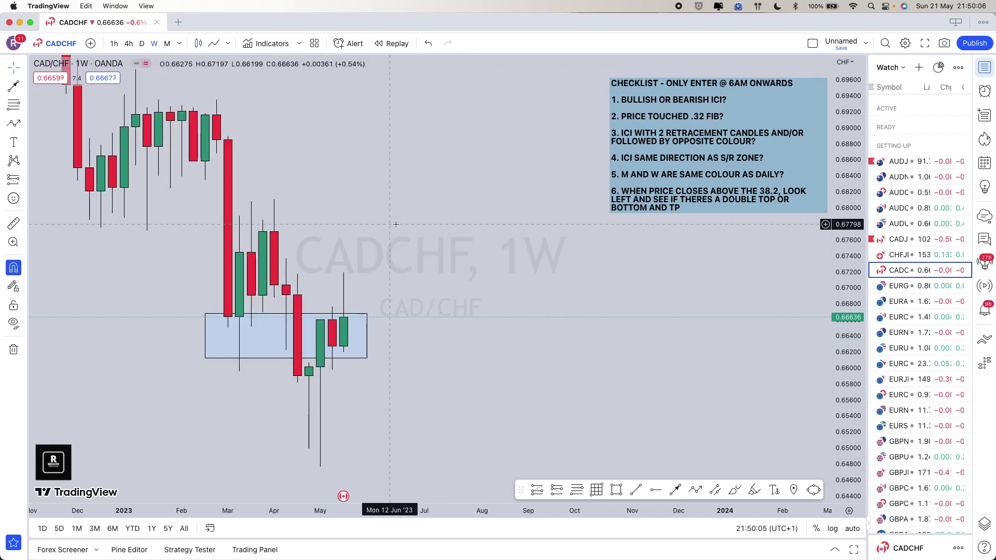
Examine the longer-term CADCHF trend and the zone on the weekly chart, and return to the daily chart.
scroll(424, 257, "down", 2)
scroll(425, 256, "up", 2)
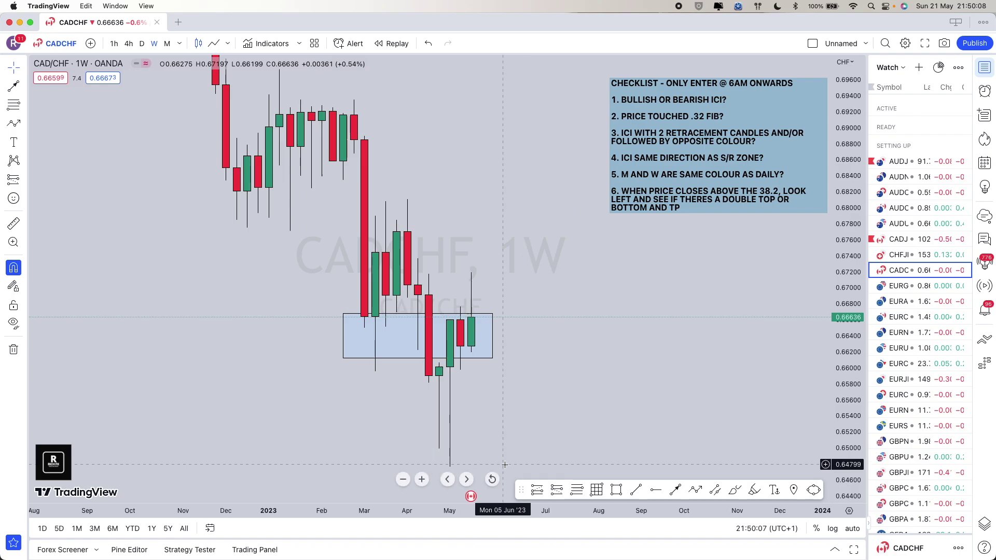
left_click(492, 478)
scroll(625, 306, "right", 5)
scroll(624, 306, "up", 3)
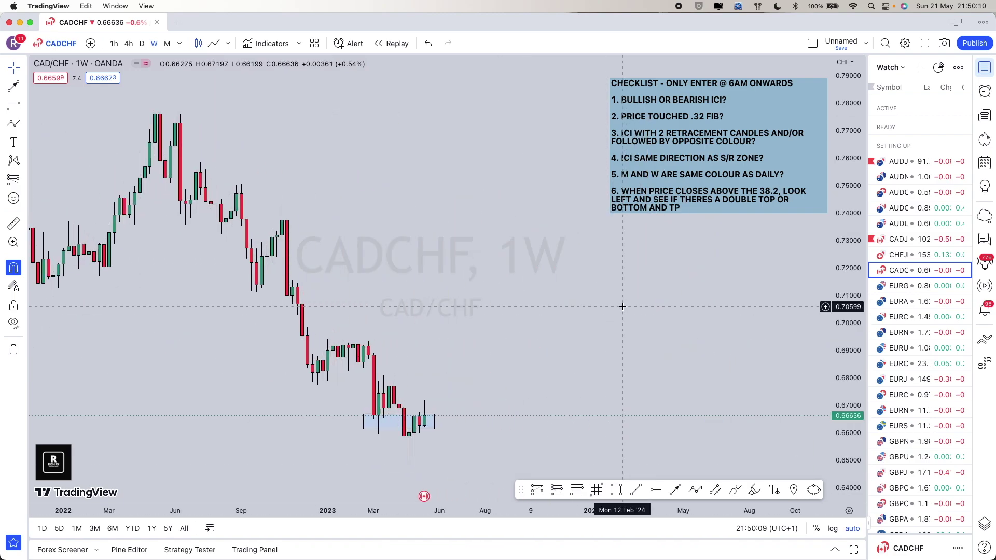
scroll(455, 311, "up", 5)
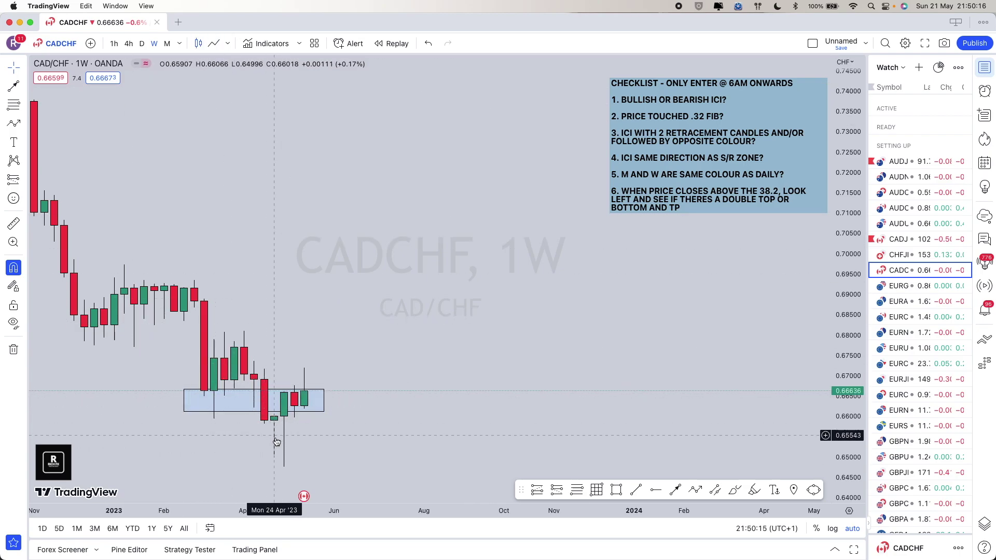
left_click(141, 46)
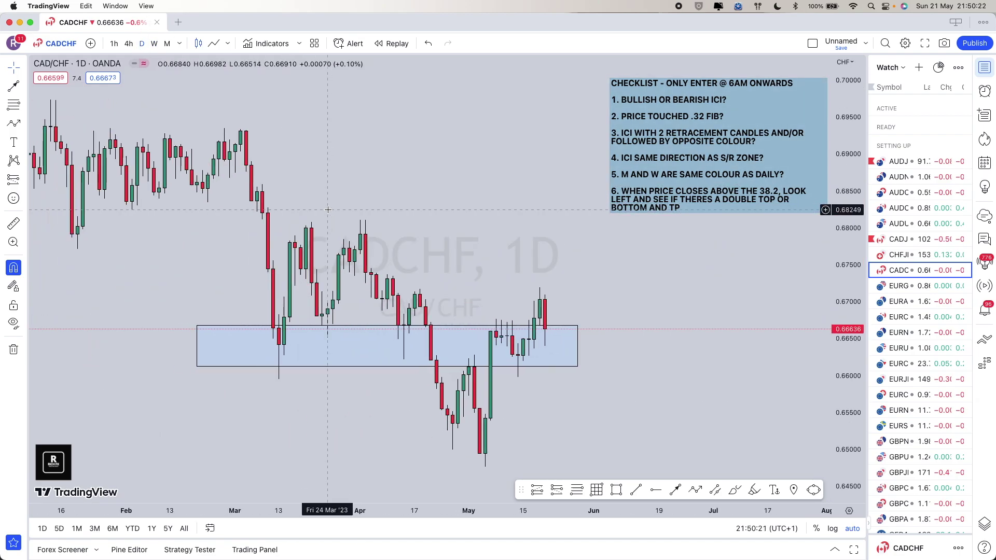
Lower the CADCHF zone's upper edge to 0.66422 and shorten its start to about 6 March 2023.
scroll(328, 209, "down", 1)
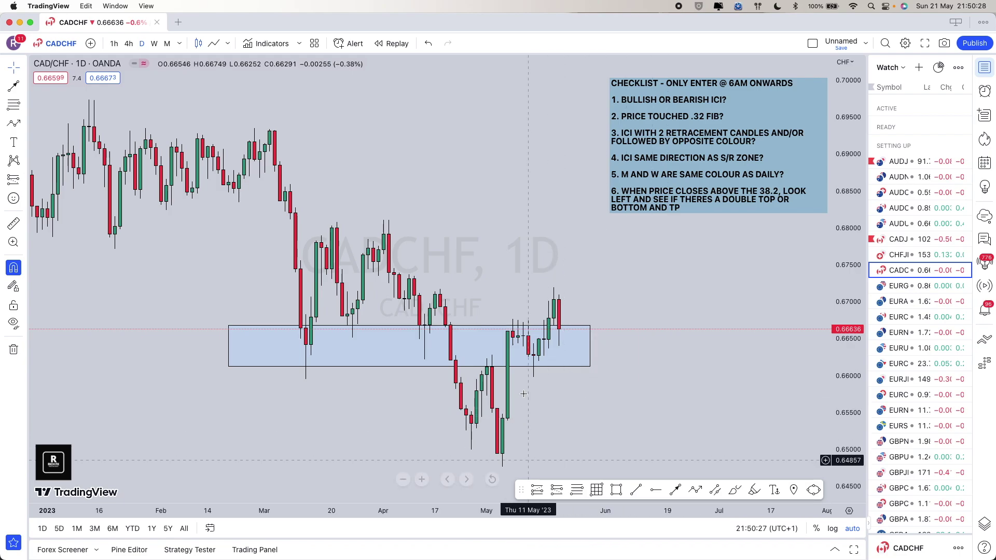
scroll(556, 402, "up", 1)
scroll(466, 392, "up", 3)
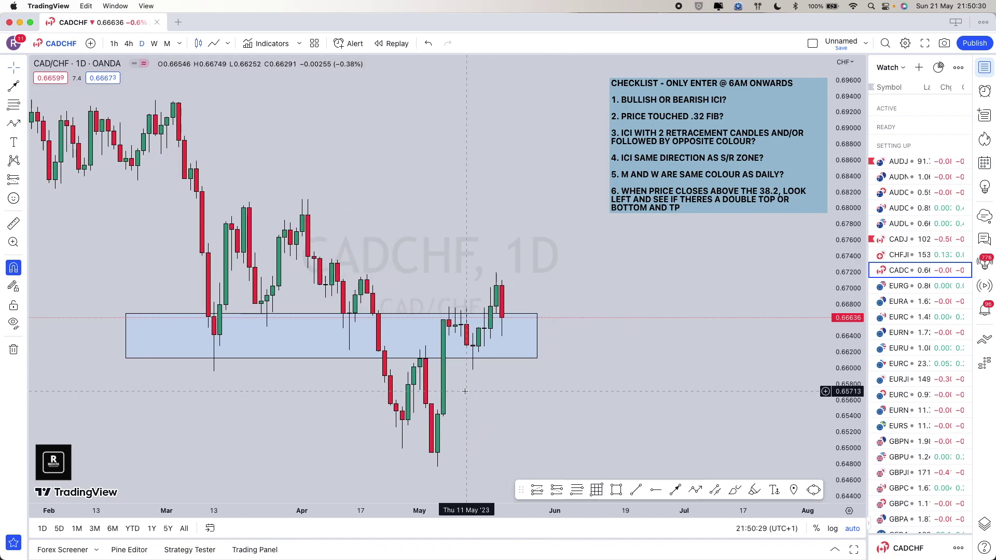
scroll(392, 383, "up", 1)
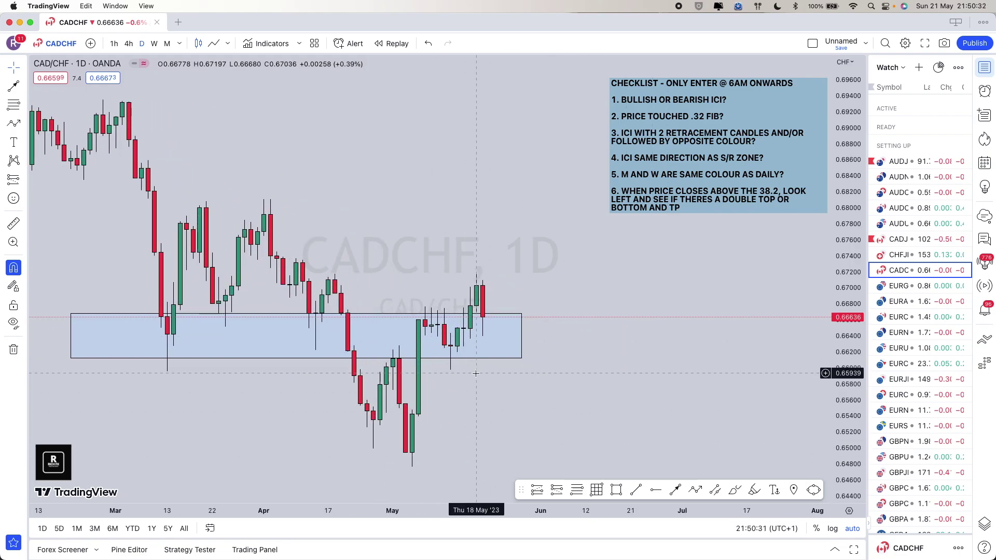
left_click(182, 337)
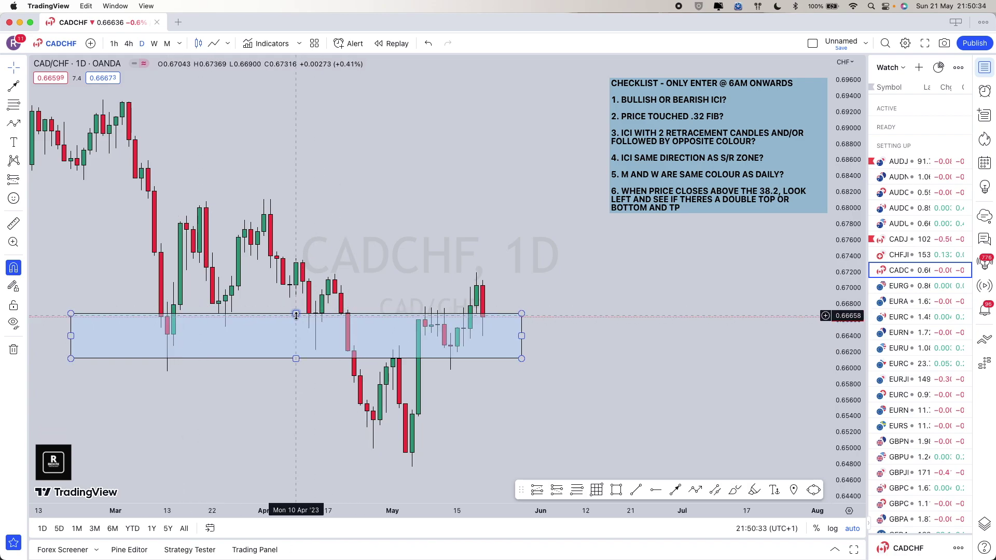
left_click_drag(296, 314, 253, 333)
mouse_move(189, 340)
left_mouse_down()
mouse_move(303, 311)
mouse_move(169, 335)
left_mouse_up()
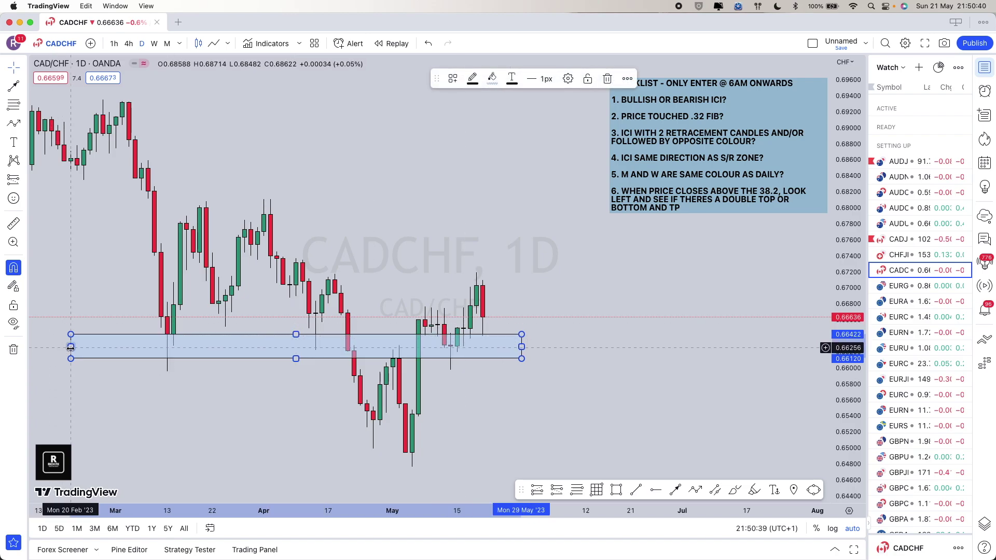
left_click_drag(71, 347, 136, 347)
left_click(276, 385)
Brush-mark the March, April and May price reactions around the zone, and undo the strokes.
scroll(275, 385, "up", 2)
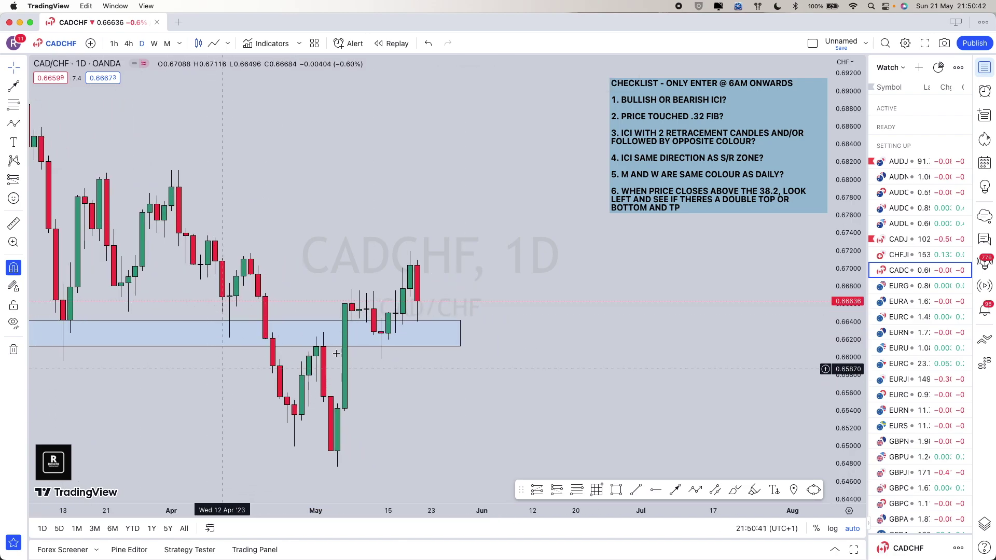
scroll(399, 362, "down", 2)
scroll(410, 362, "up", 2)
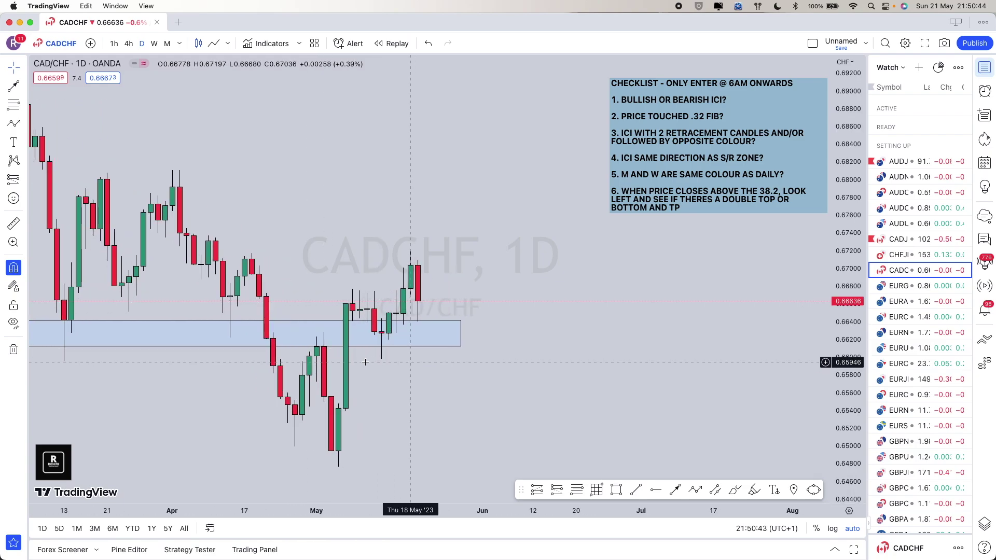
scroll(344, 362, "down", 2)
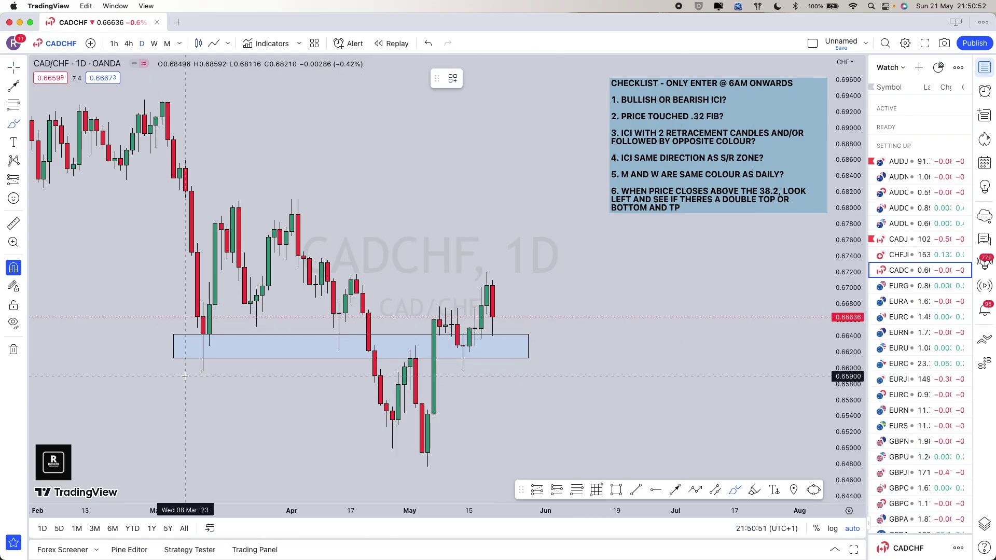
left_click_drag(189, 377, 232, 372)
left_click_drag(327, 347, 342, 358)
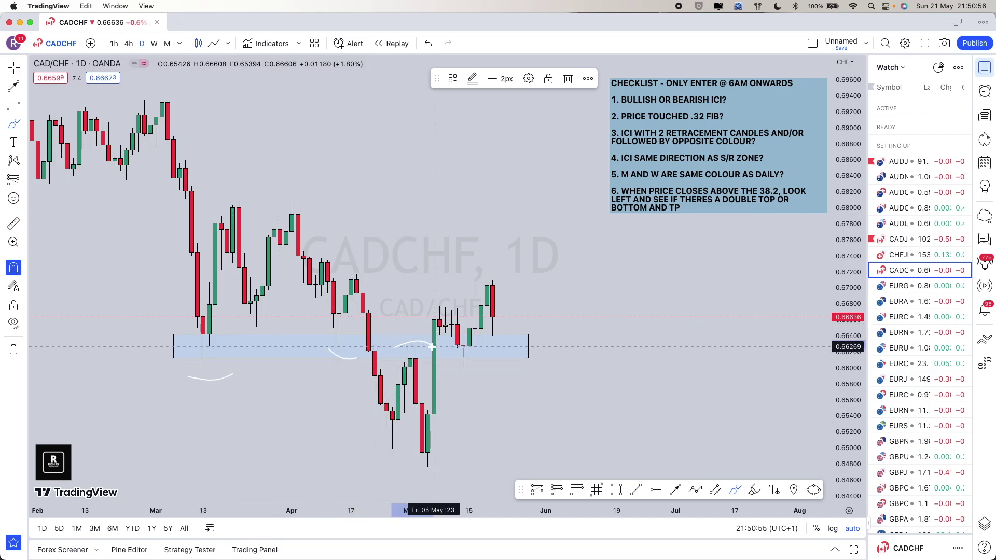
left_click_drag(458, 347, 494, 370)
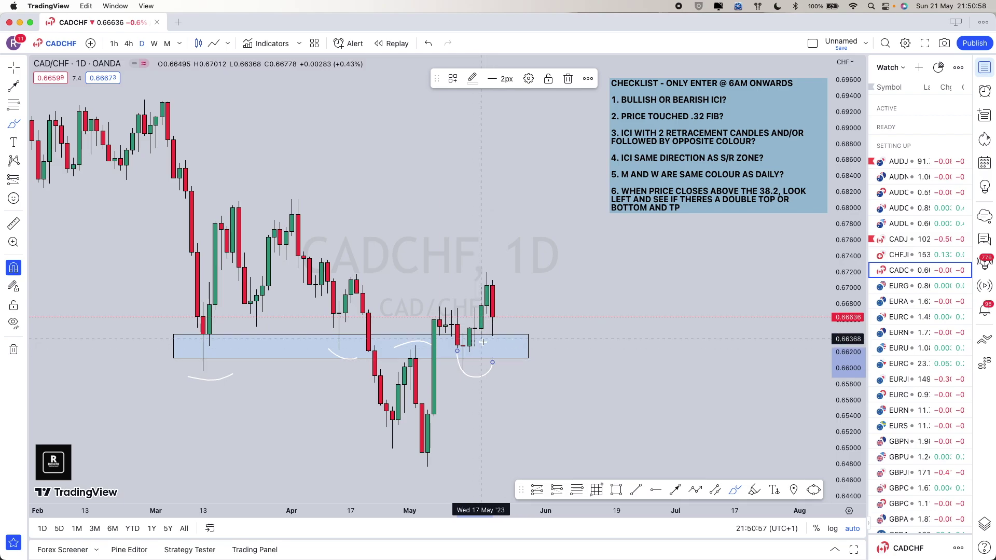
key("Escape")
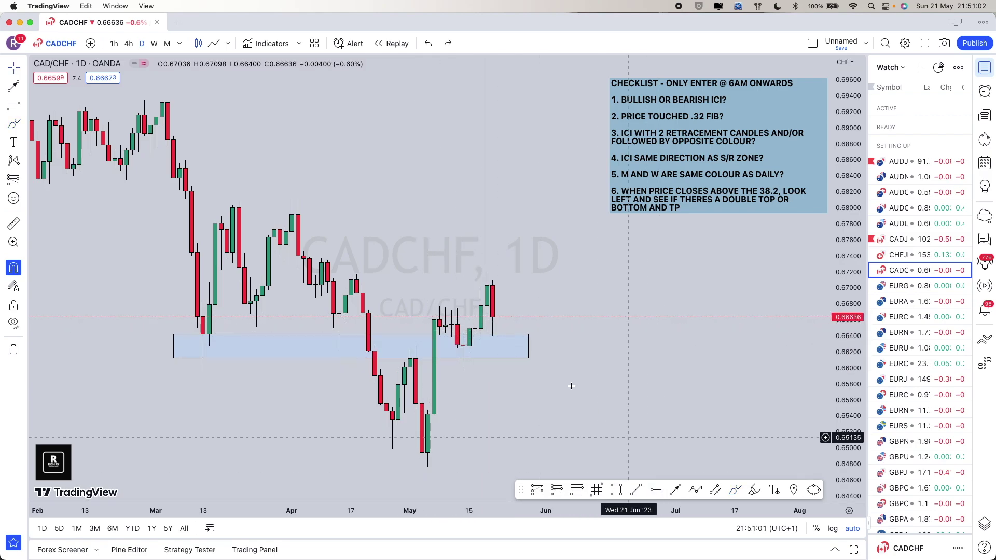
Draw a path from the current price on 23 May down into the zone at about 0.663 and up to about 0.6771 on 30 May.
scroll(502, 383, "up", 3)
scroll(501, 382, "up", 5)
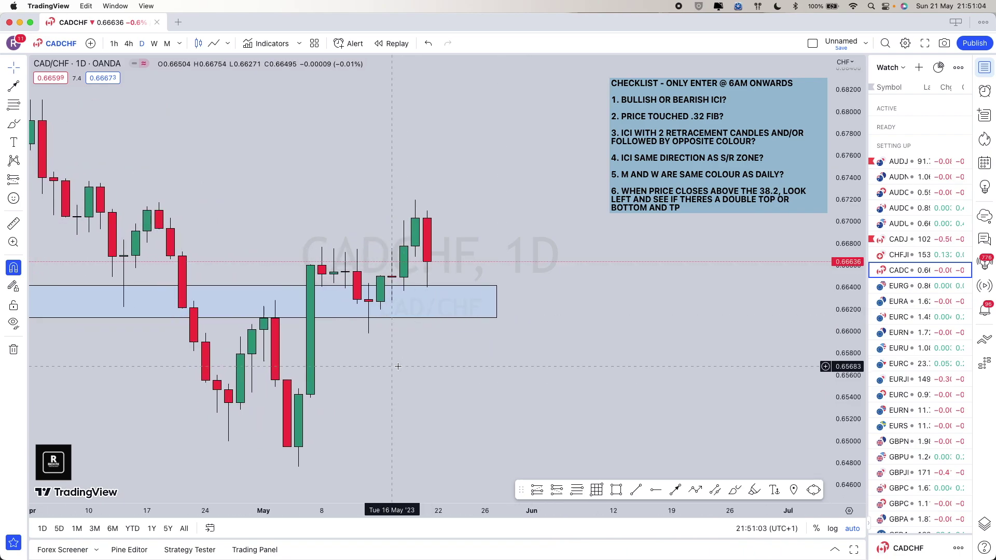
scroll(387, 335, "down", 5)
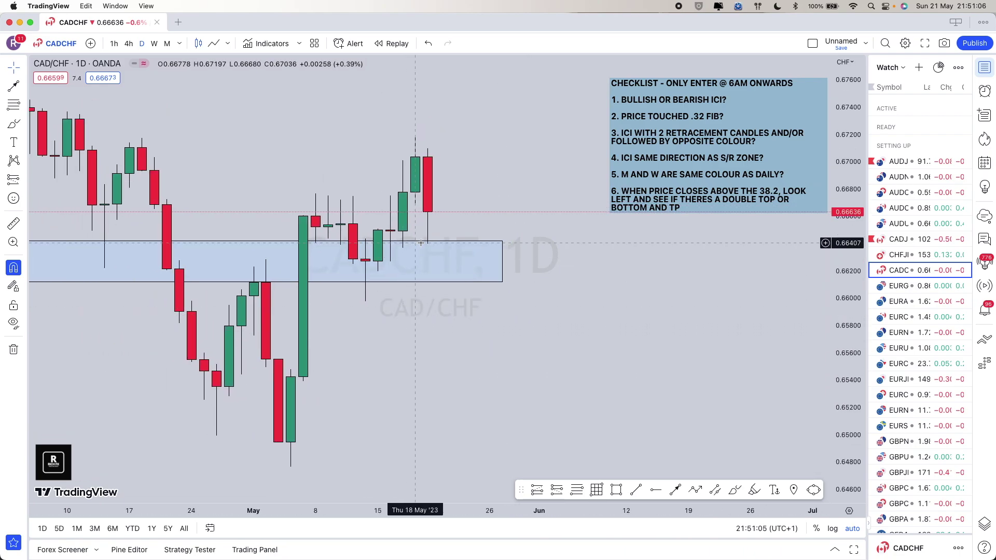
scroll(585, 360, "down", 2)
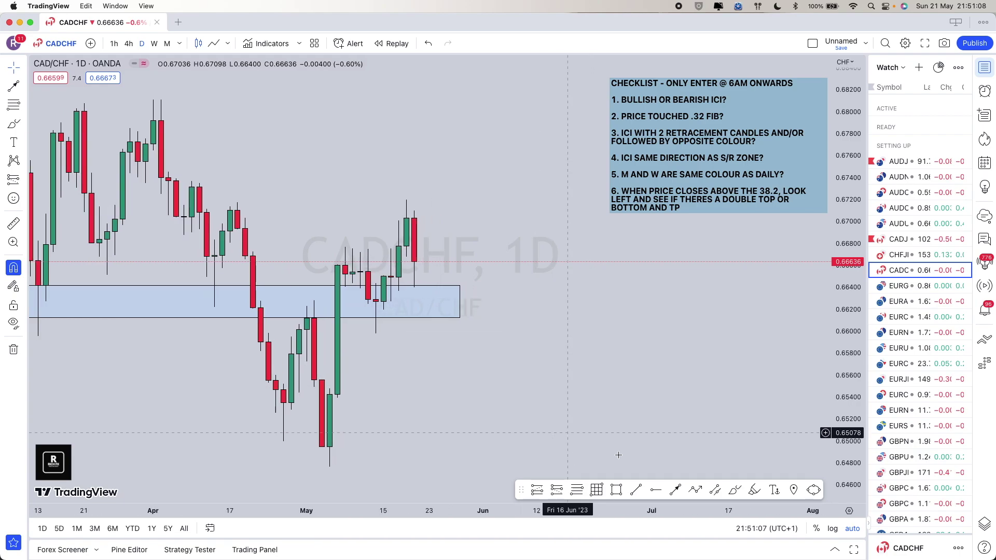
left_click(700, 491)
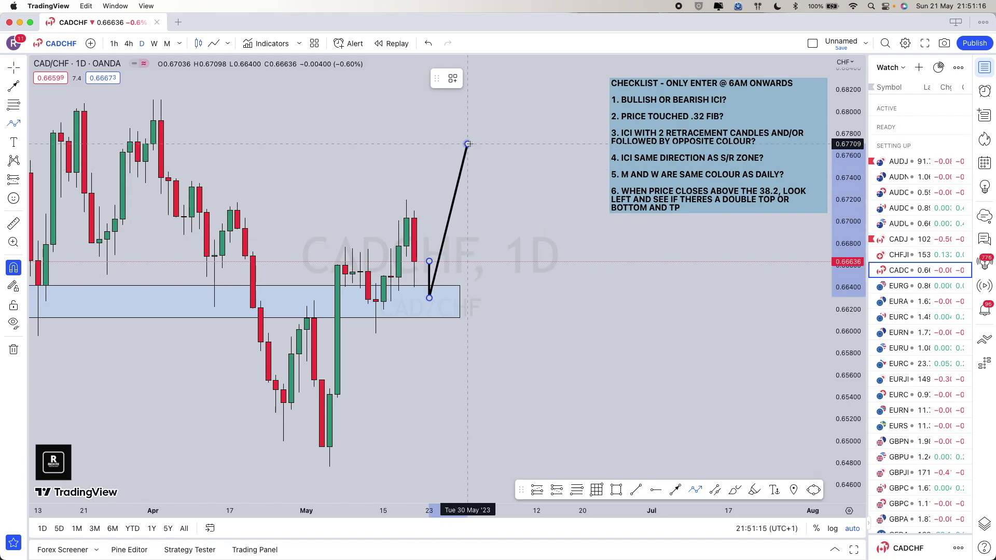
double_click(468, 144)
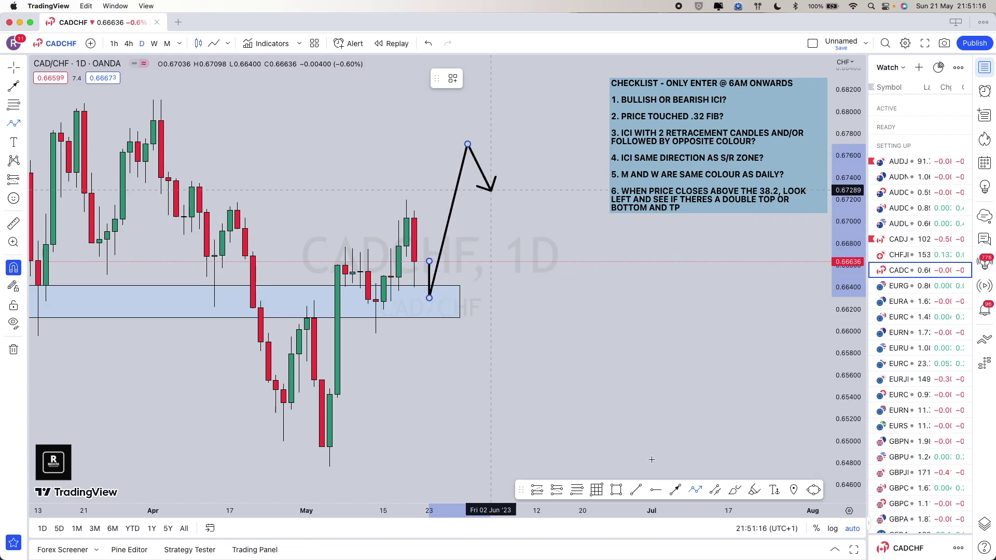
Draw a bearish path from the latest candle down to about 0.6547, back up to the zone near 0.662, and down to about 0.6475 in early June.
left_click(696, 491)
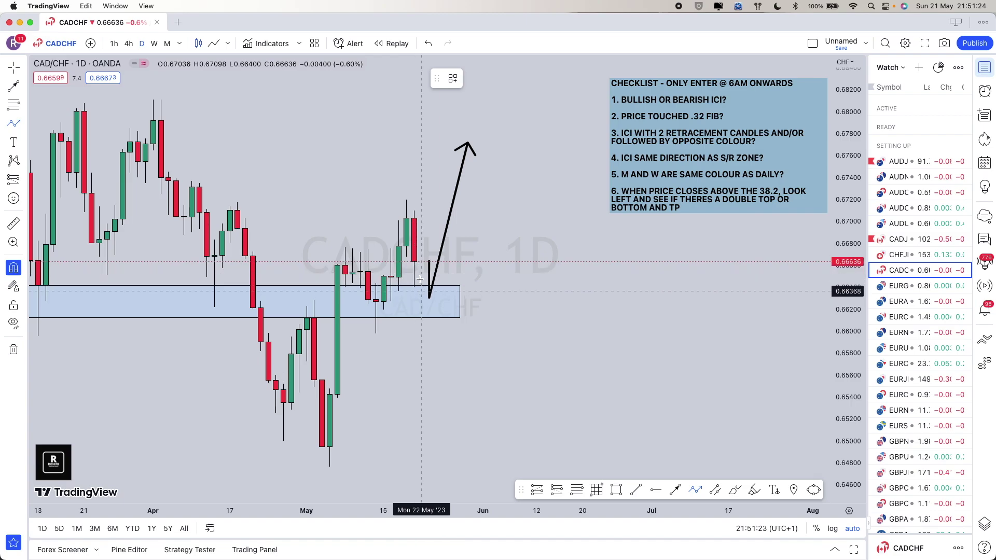
left_click(415, 263)
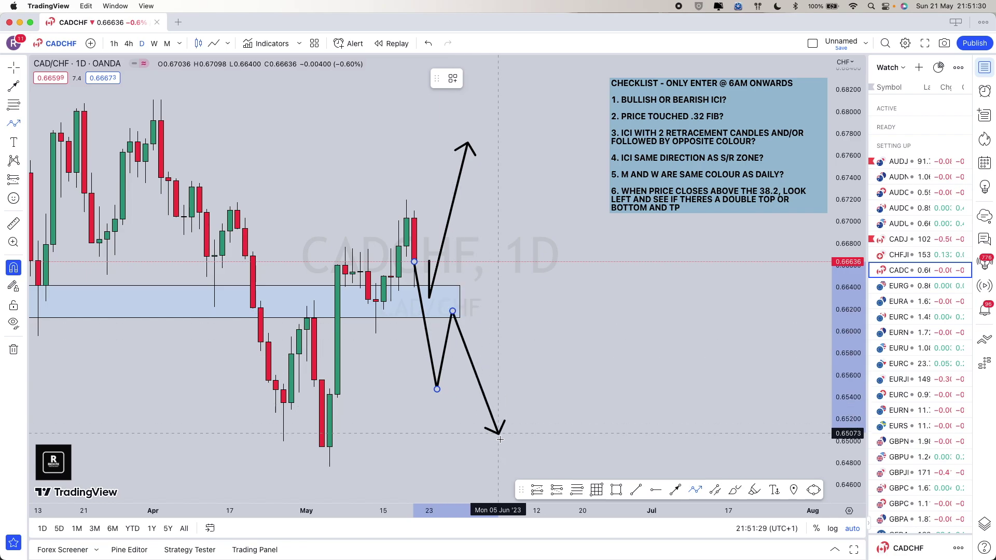
double_click(505, 468)
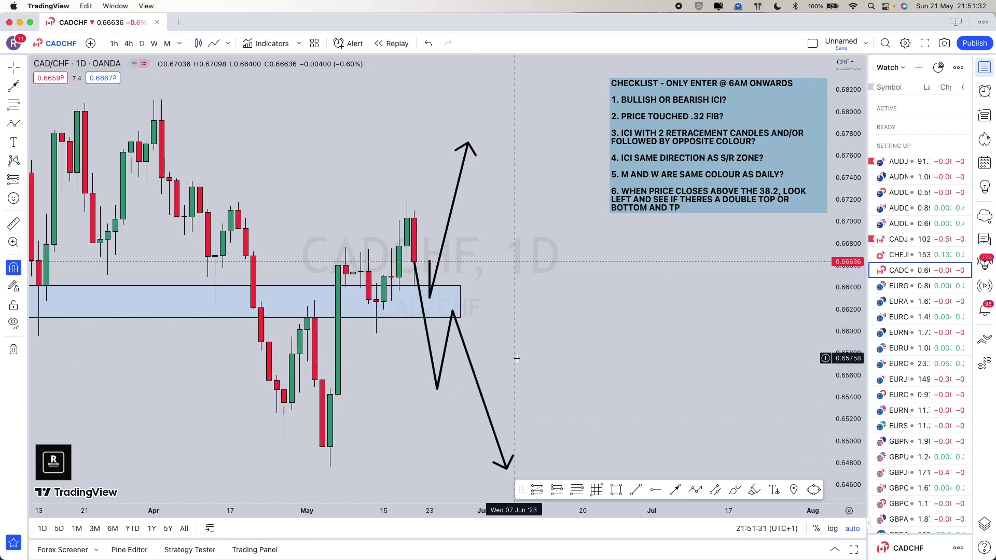
Examine the overall daily downtrend and measure from the 12 July 2022 high to about 0.6856 on 11 May 2023.
scroll(537, 339, "down", 6)
scroll(537, 339, "down", 6)
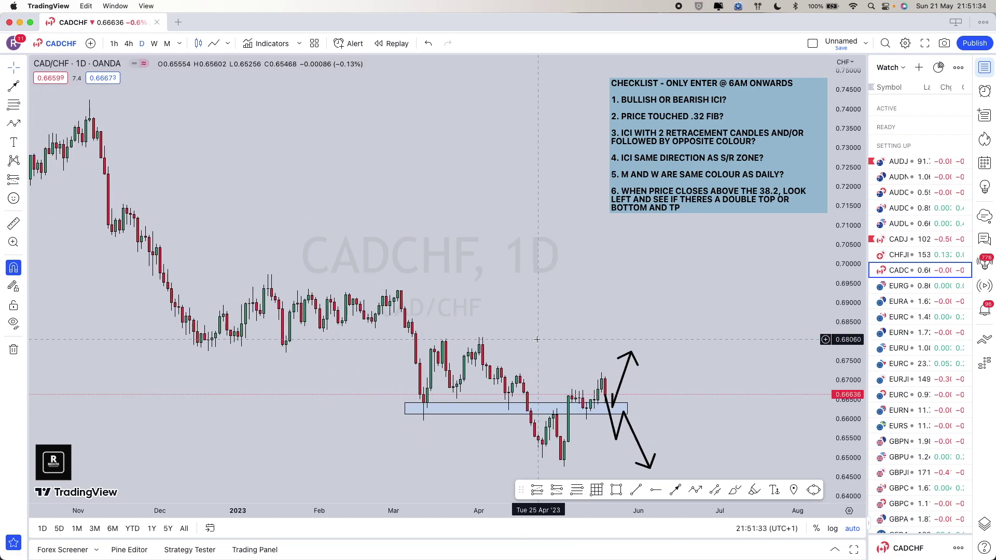
scroll(328, 179, "down", 1)
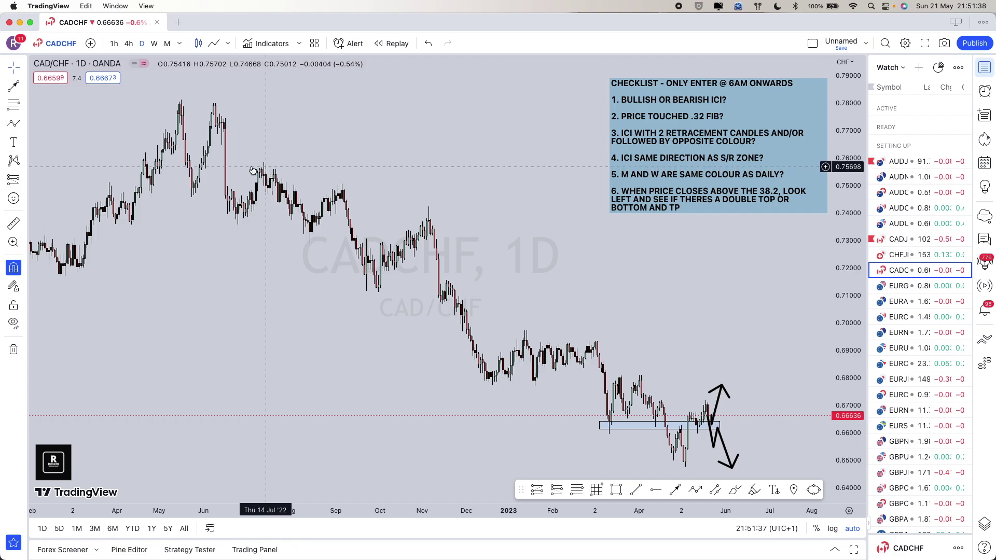
left_click_drag(261, 167, 696, 362)
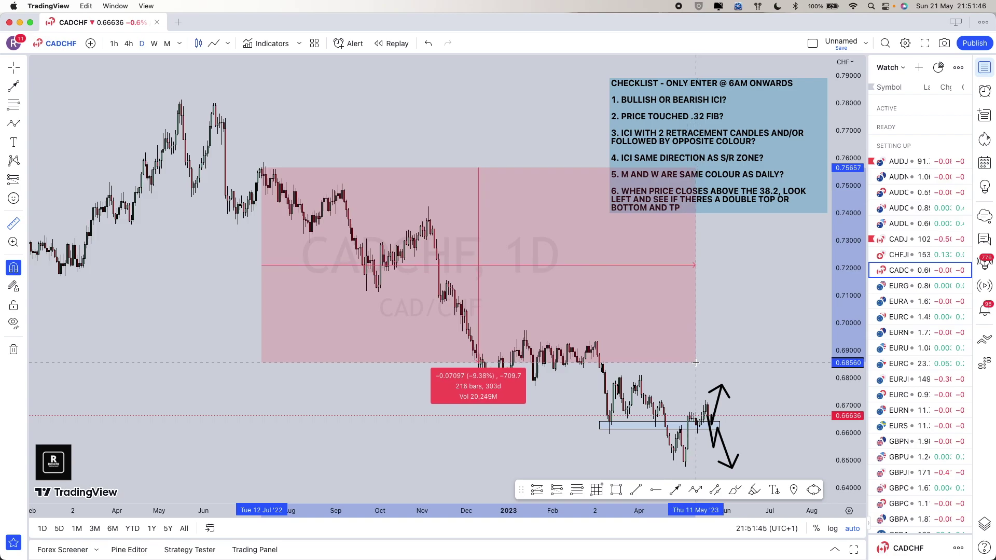
left_click(712, 317)
scroll(215, 104, "up", 1)
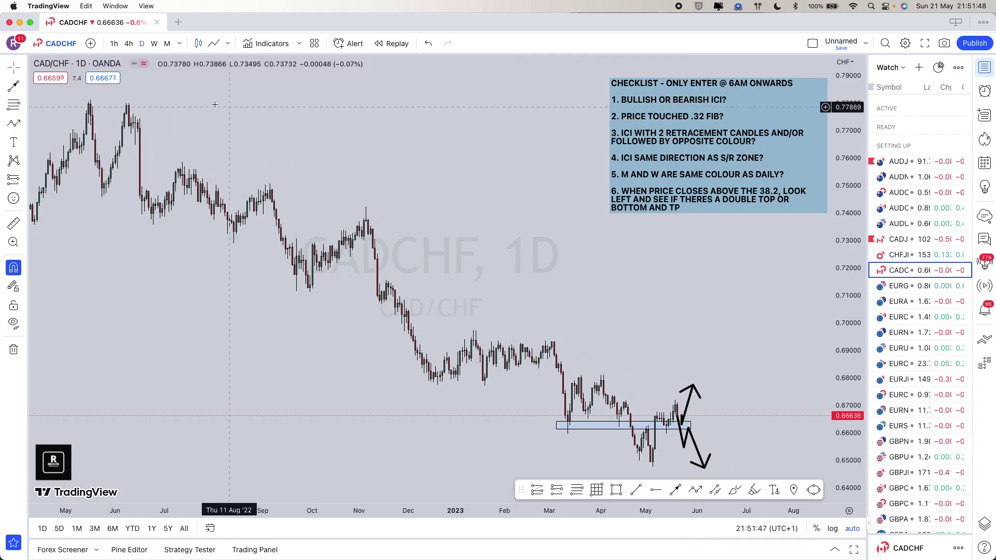
Delete the bearish path drawn below the zone, keeping the upward path.
scroll(276, 206, "up", 4)
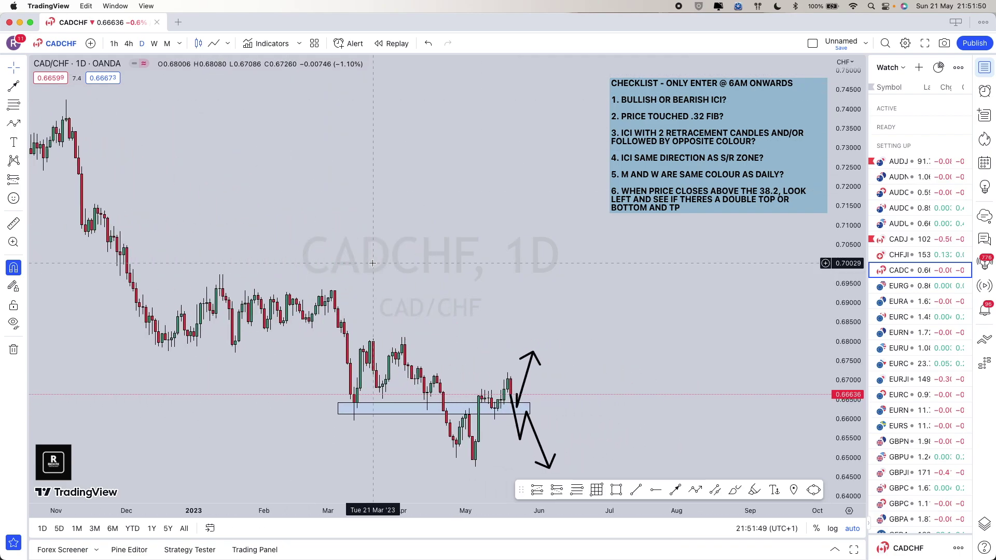
scroll(492, 285, "up", 2)
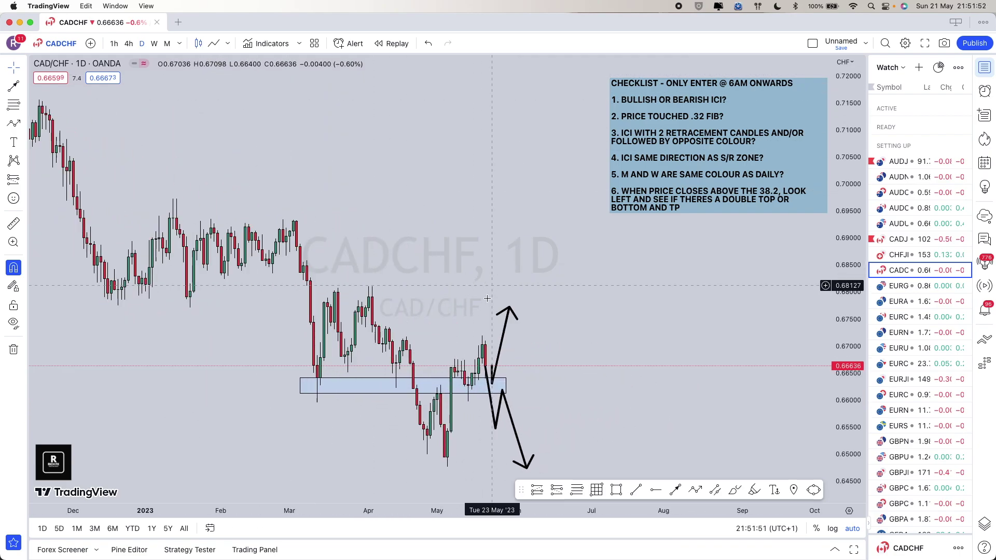
scroll(504, 364, "down", 1)
scroll(503, 364, "up", 1)
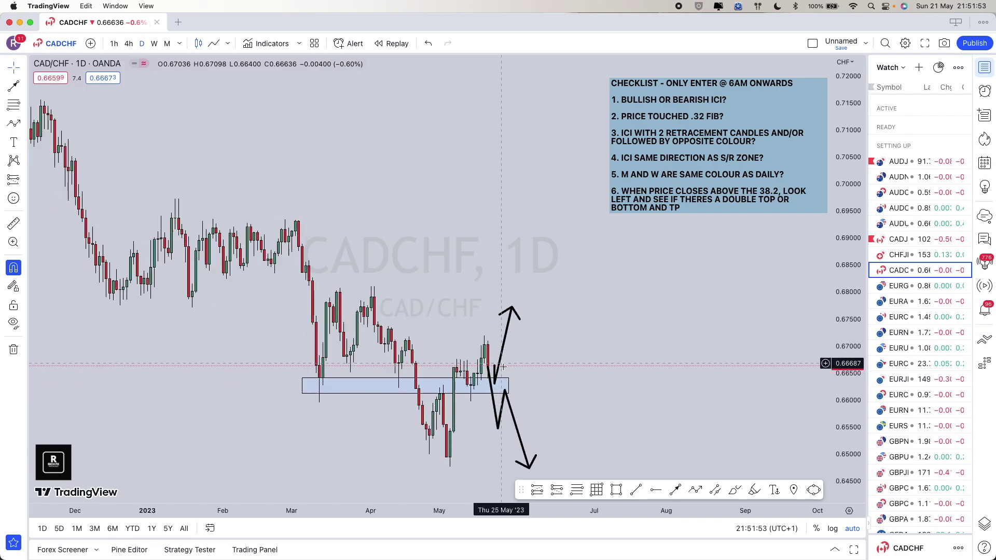
left_click(503, 408)
key("Delete")
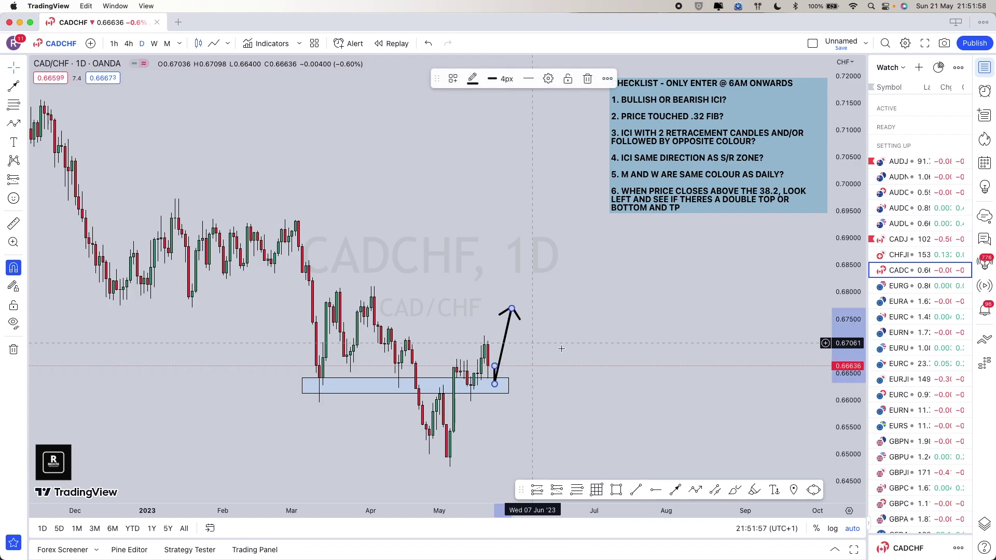
scroll(561, 361, "up", 3)
scroll(570, 337, "up", 3)
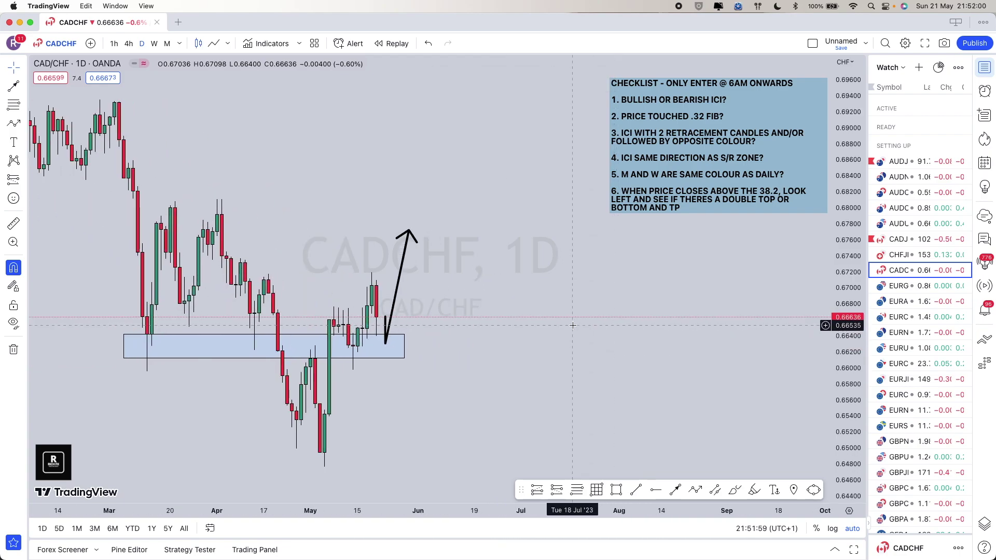
Delete the remaining upward price path from the CADCHF chart.
left_click(418, 241)
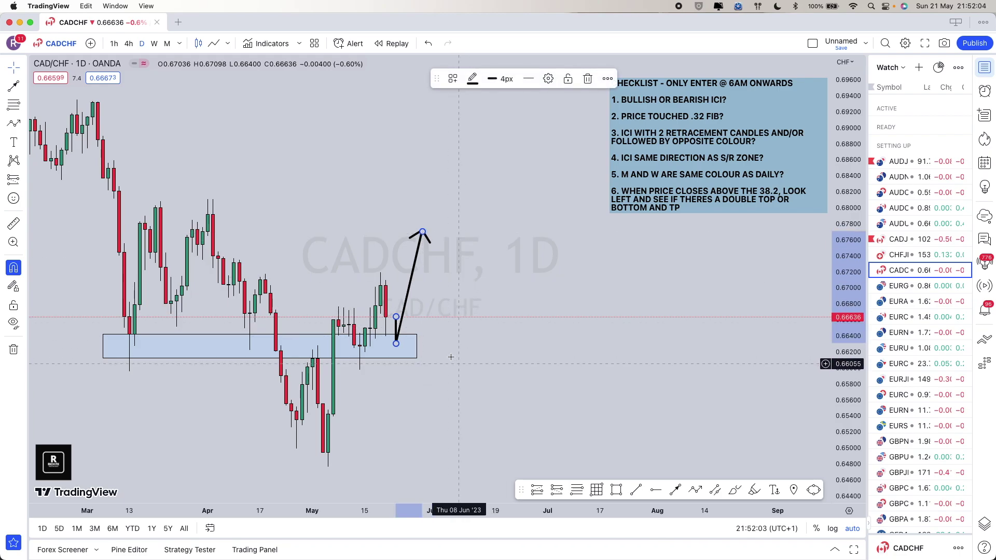
key("Delete")
scroll(422, 309, "down", 3)
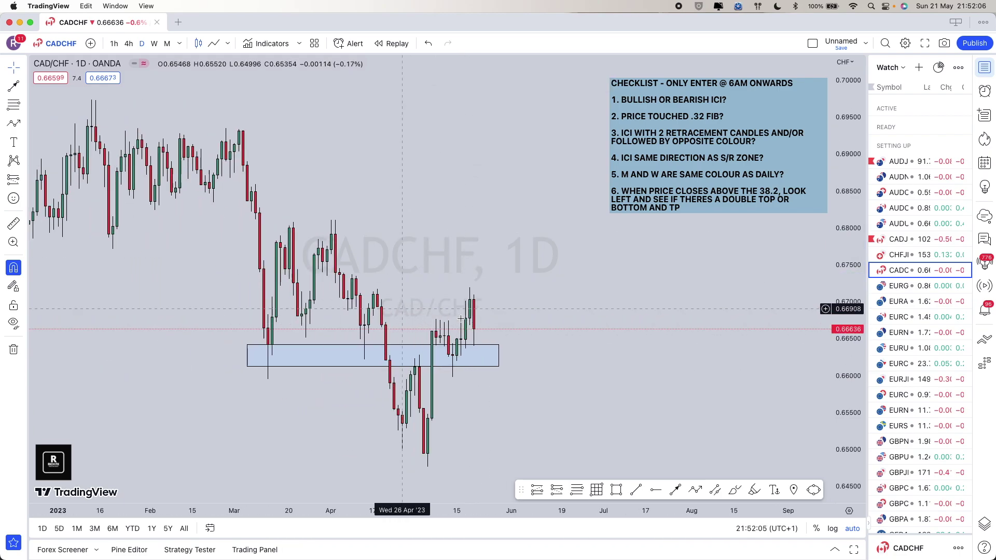
scroll(514, 340, "up", 1)
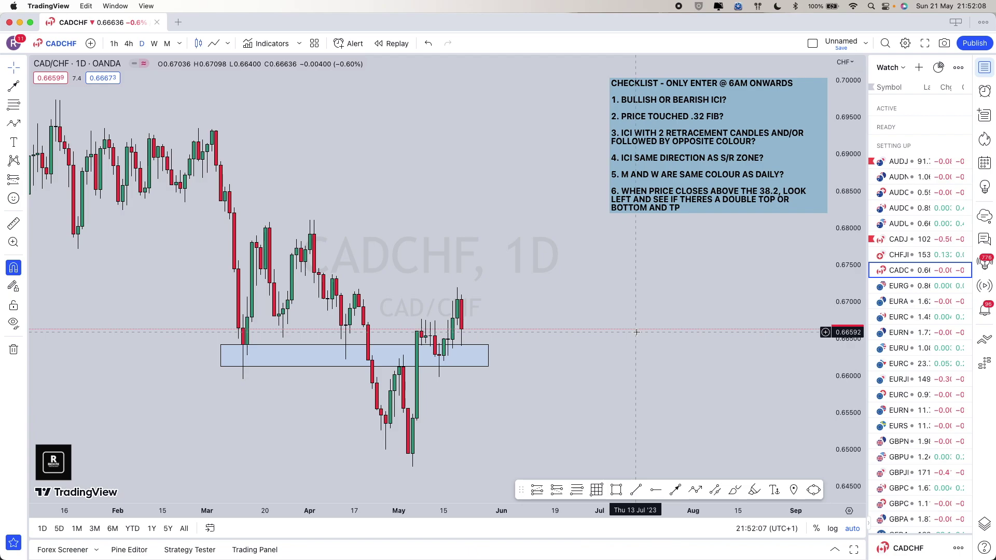
Switch to the EURGBP chart and delete its old Fibonacci retracement and short position.
key("Down")
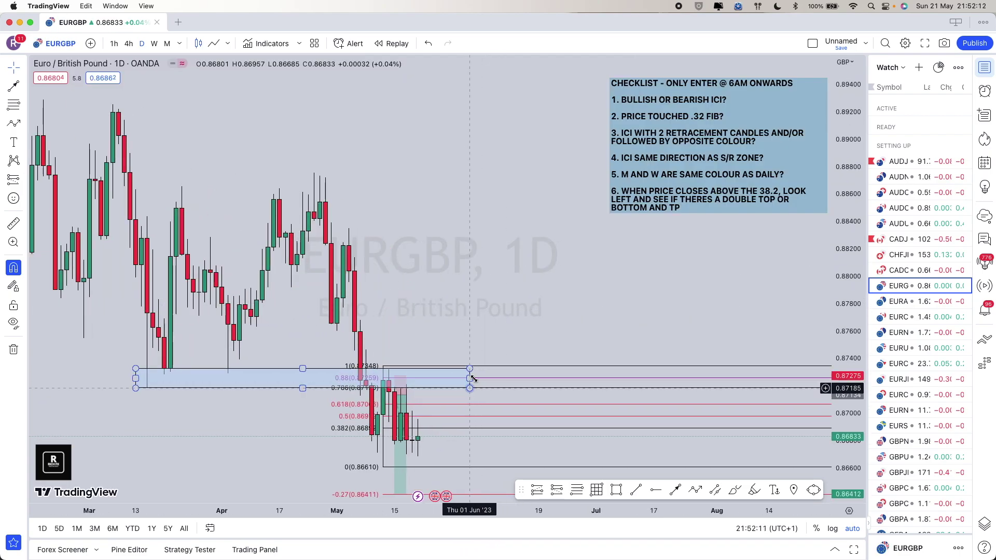
left_click(498, 367)
key("Delete")
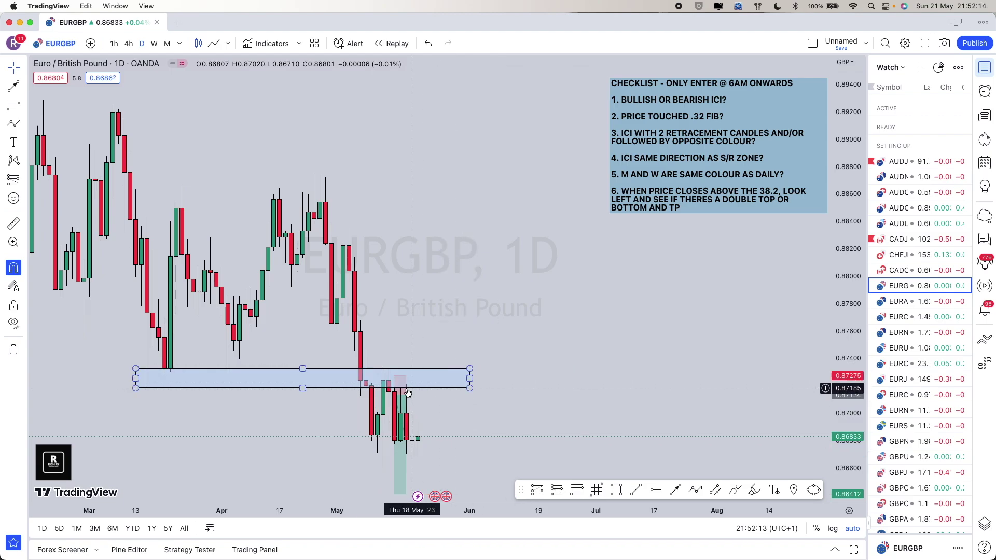
Shift the EURGBP zone up to about 0.8722–0.8736 and undo the move.
left_click_drag(468, 379, 486, 374)
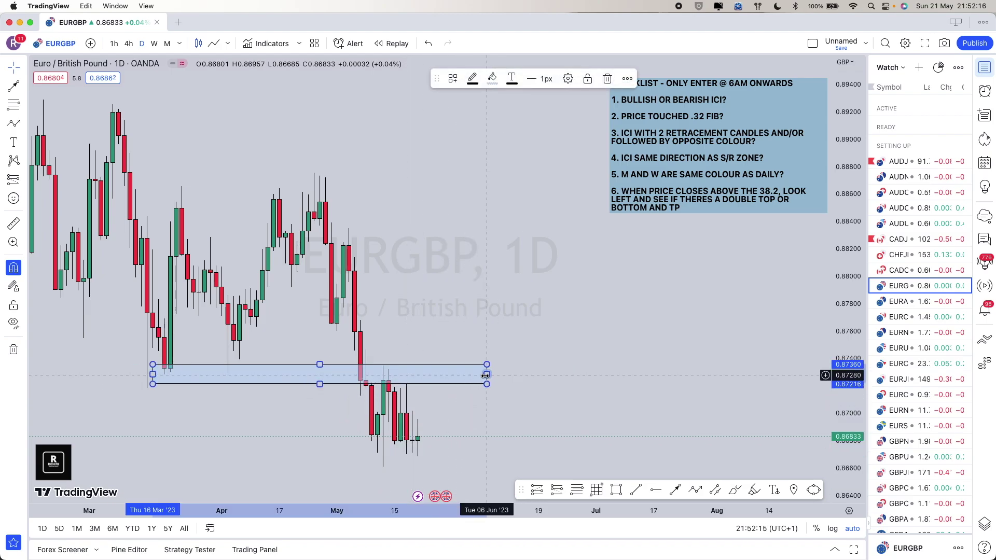
key("super+z")
scroll(527, 300, "up", 2)
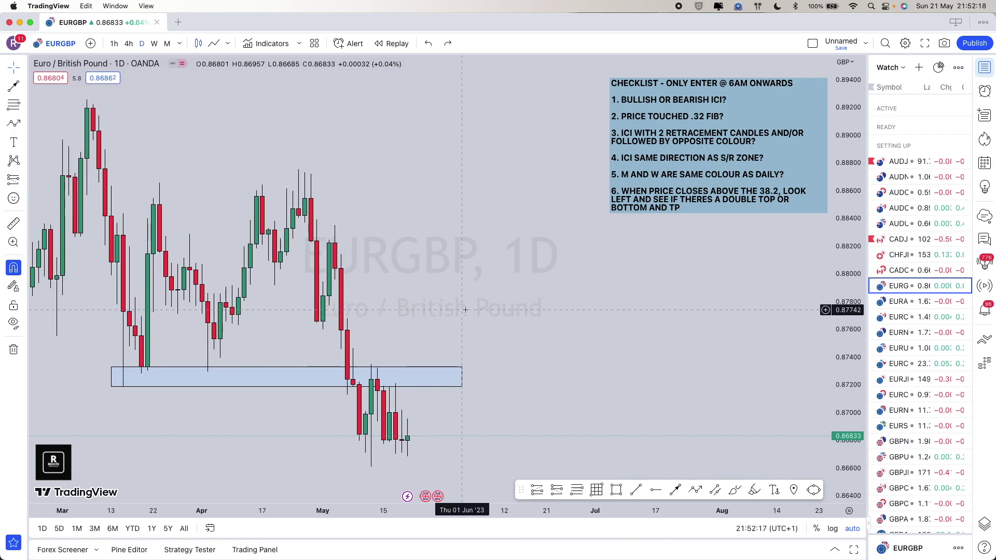
scroll(466, 373, "down", 5)
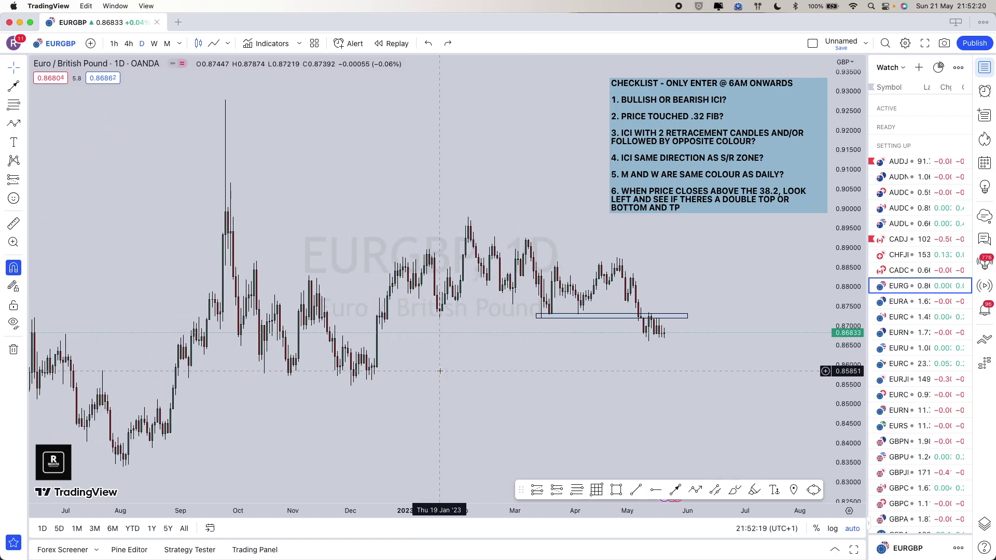
scroll(440, 371, "up", 4)
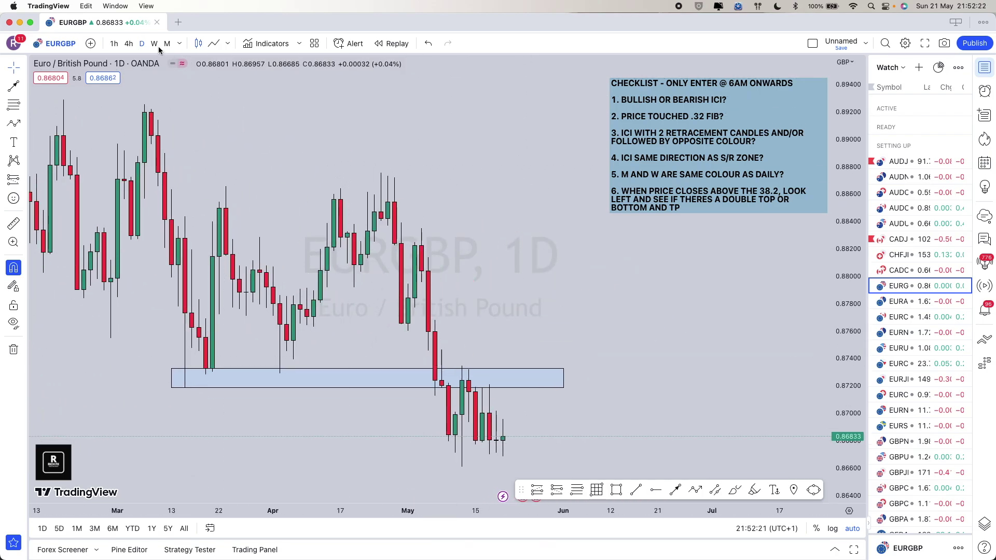
Draw a Fibonacci retracement from the 3 May high to the 11 May low, move its start to 0.87348 on 11 May, and delete it.
scroll(389, 461, "up", 3)
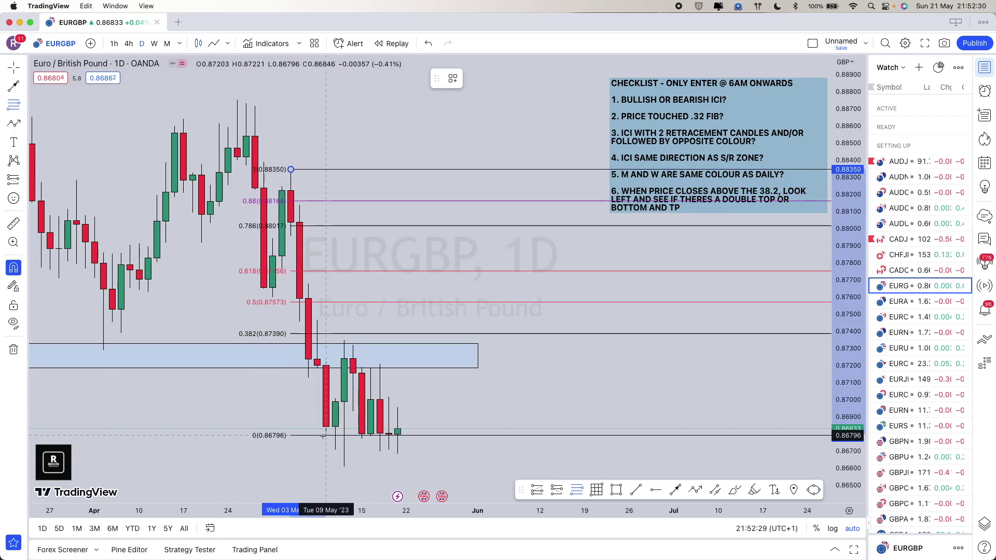
left_click(342, 467)
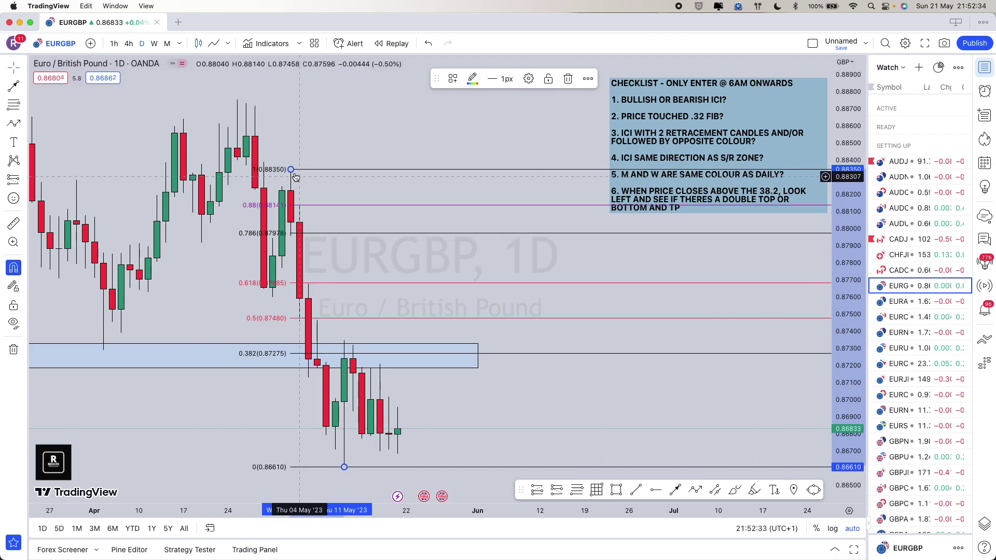
left_click_drag(291, 169, 344, 340)
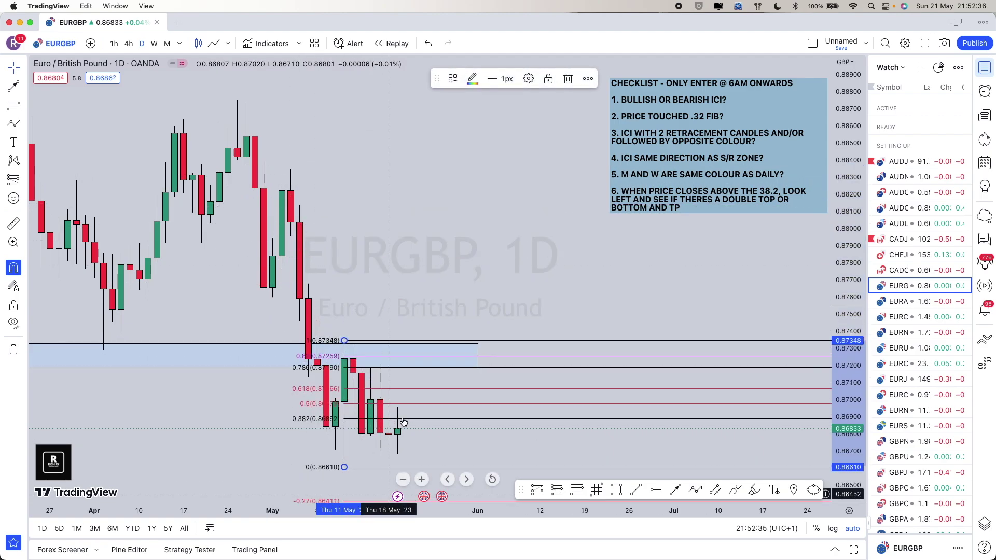
key("Delete")
Examine EURGBP's break below the blue zone and the May candles beneath it against the March and April lows.
scroll(363, 394, "up", 1)
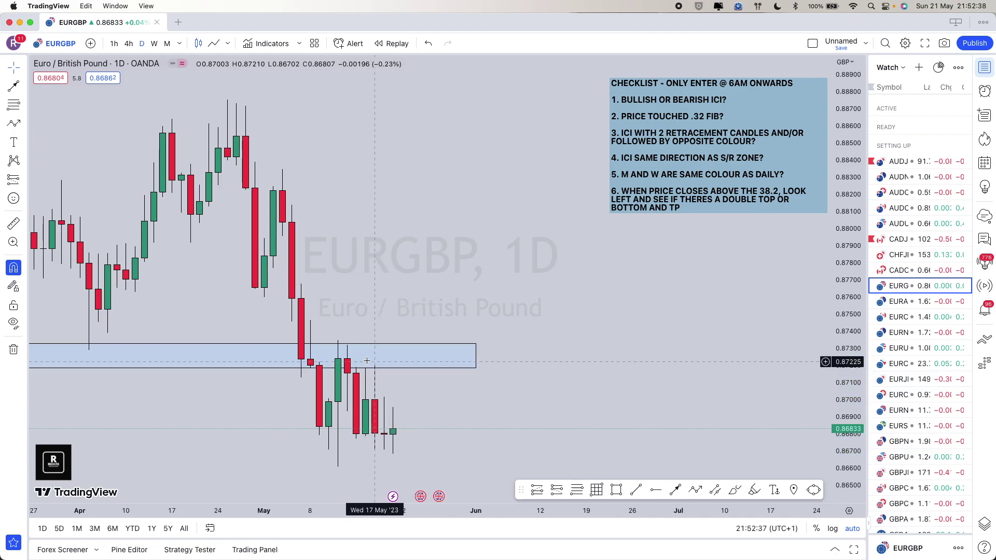
scroll(350, 369, "down", 2)
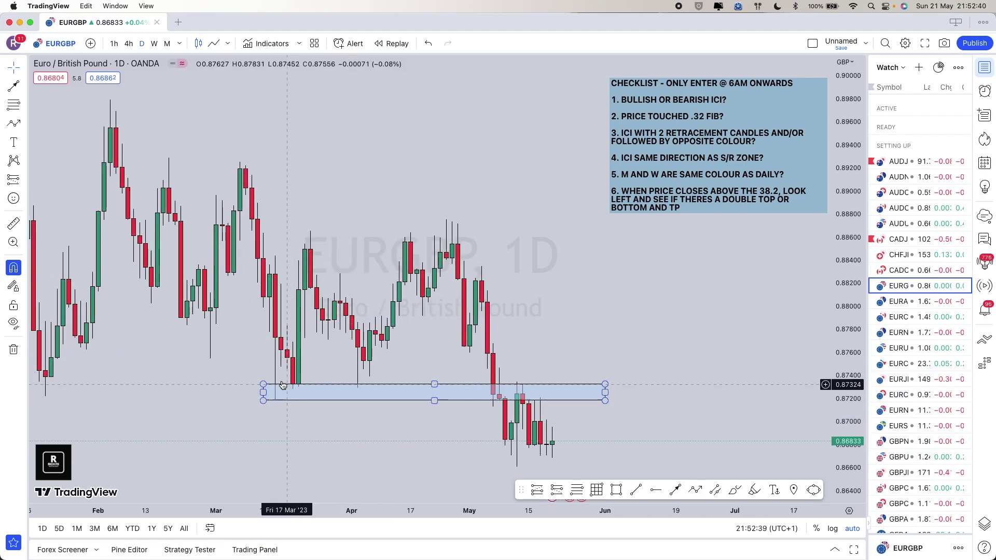
scroll(311, 404, "up", 1)
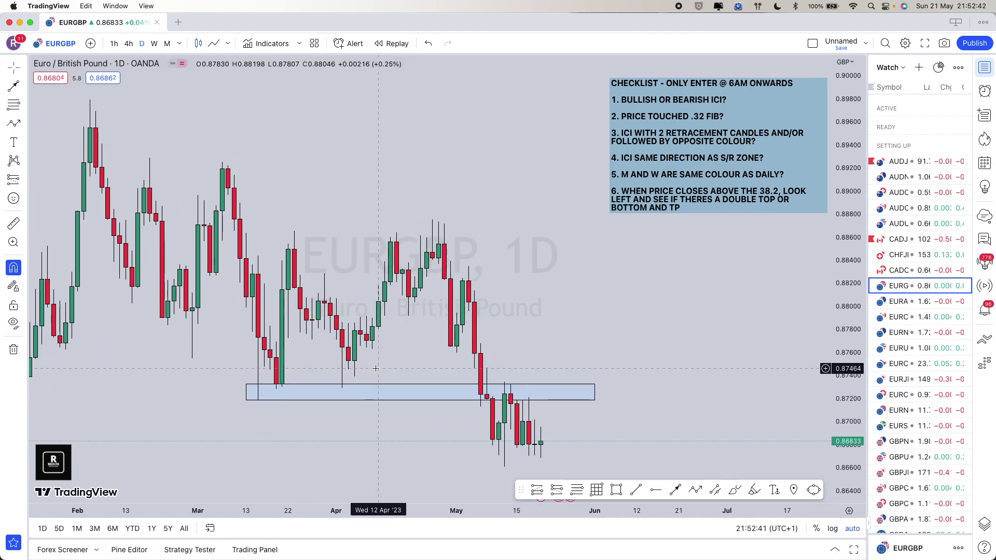
scroll(322, 412, "up", 1)
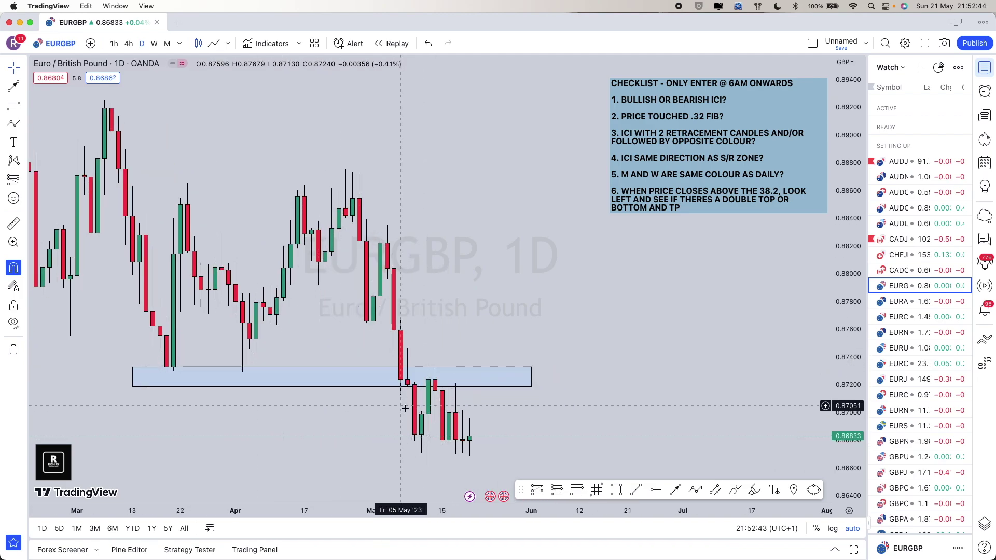
scroll(426, 386, "up", 3)
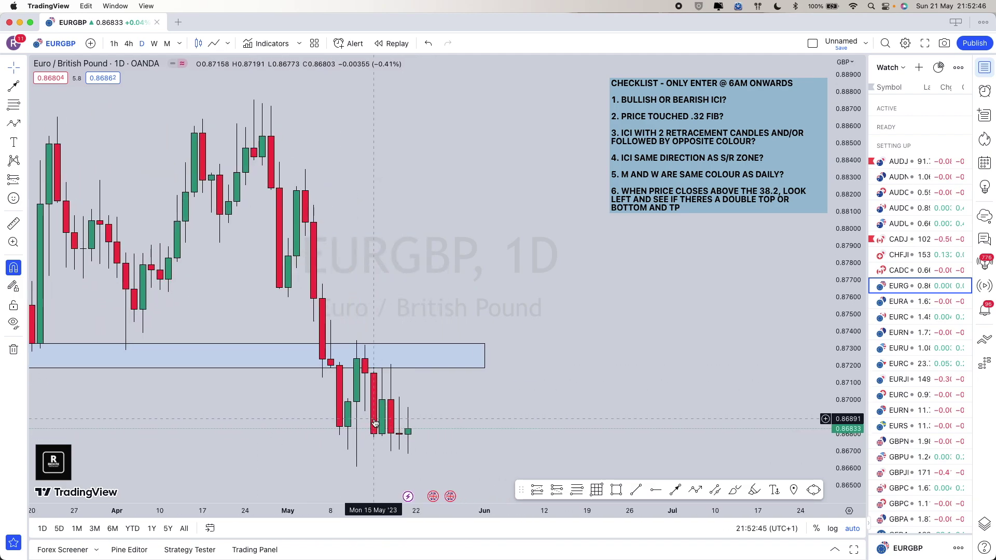
scroll(374, 421, "up", 2)
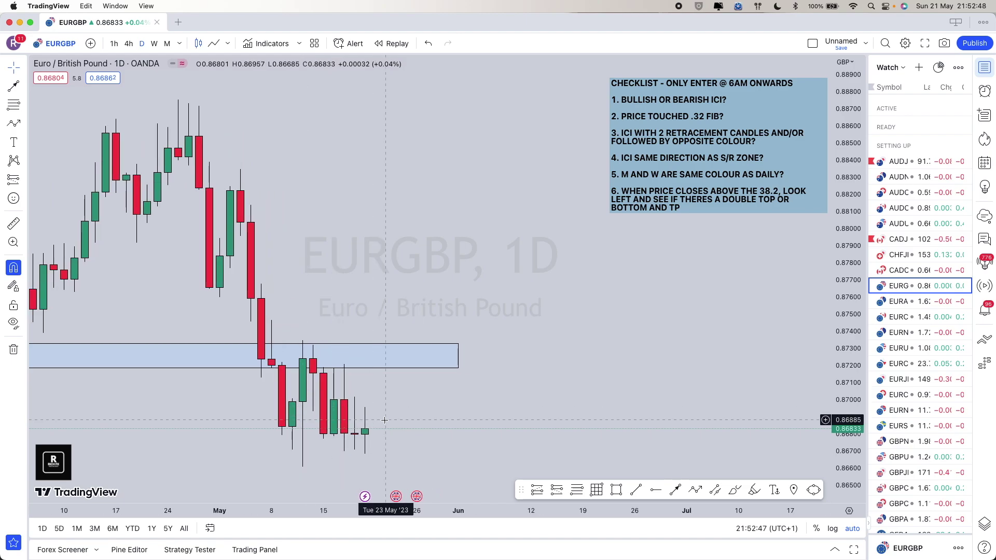
scroll(540, 440, "down", 3)
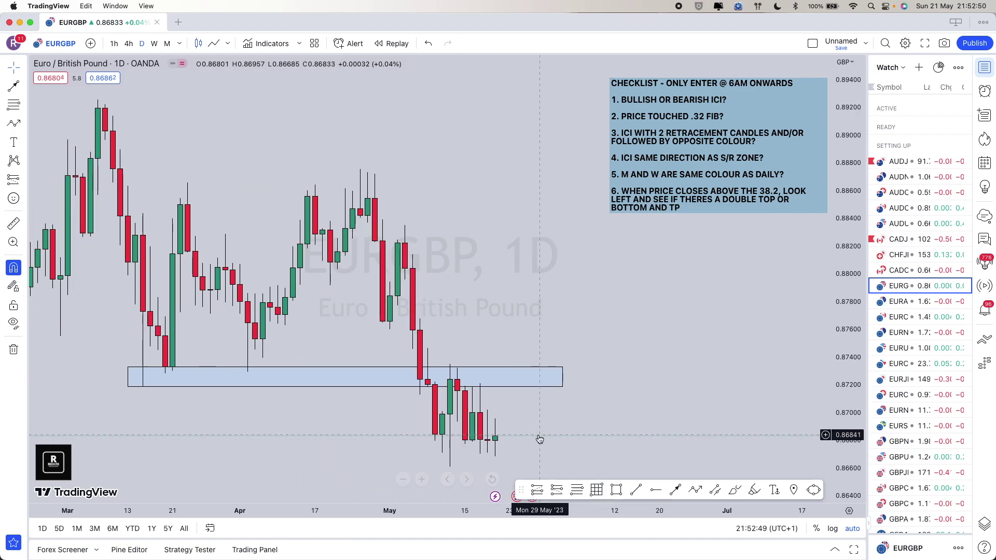
Draw a rectangle over the recent lows from about 0.86846 to 0.86710, spanning 5 May to 24 May.
scroll(540, 440, "up", 3)
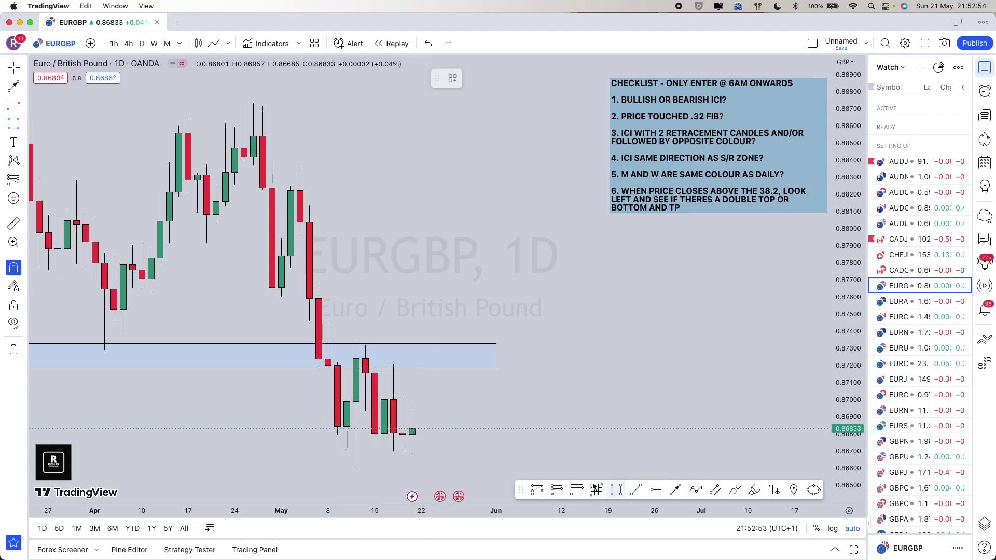
mouse_move(337, 427)
left_mouse_down()
mouse_move(347, 449)
mouse_move(440, 439)
left_mouse_up()
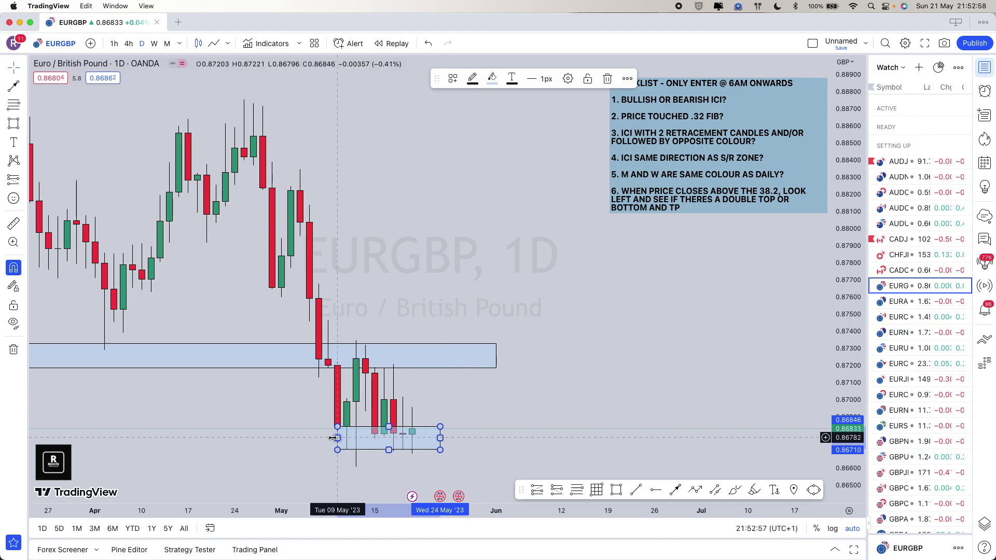
left_click_drag(338, 438, 318, 438)
left_click(494, 413)
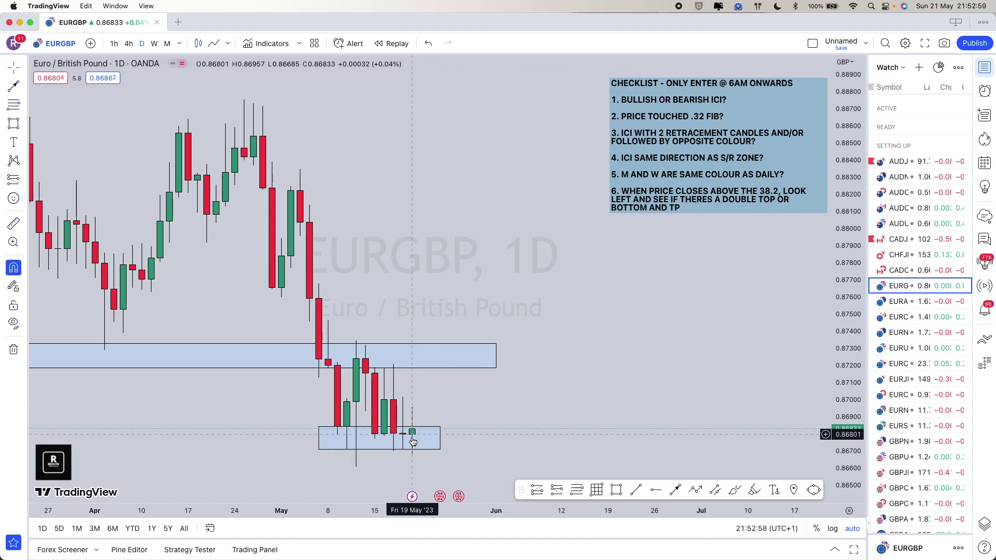
Stretch the new rectangle's upper edge to the 11 May high near 0.8735 and its lower edge to 0.86610.
left_click(382, 428)
left_click_drag(381, 428, 364, 351)
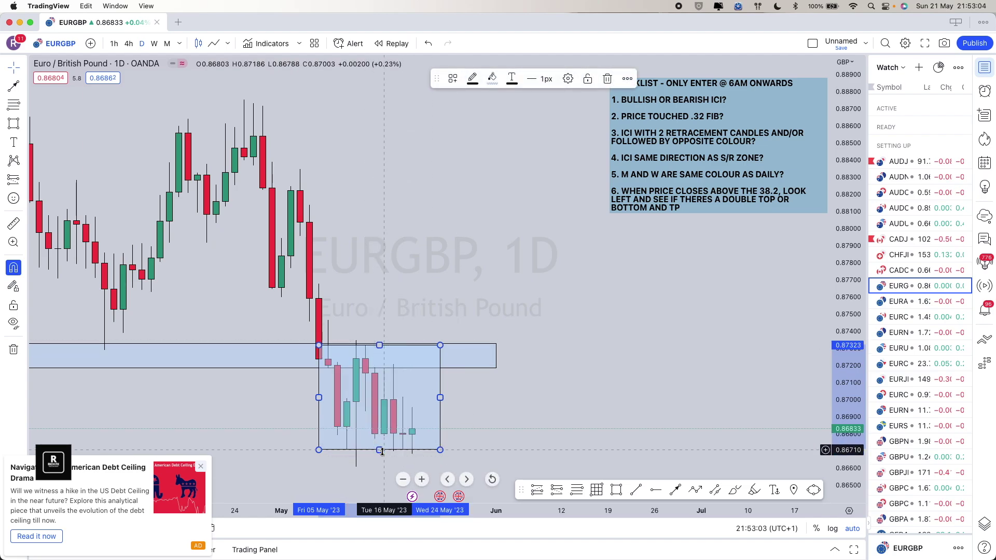
left_click_drag(382, 451, 355, 467)
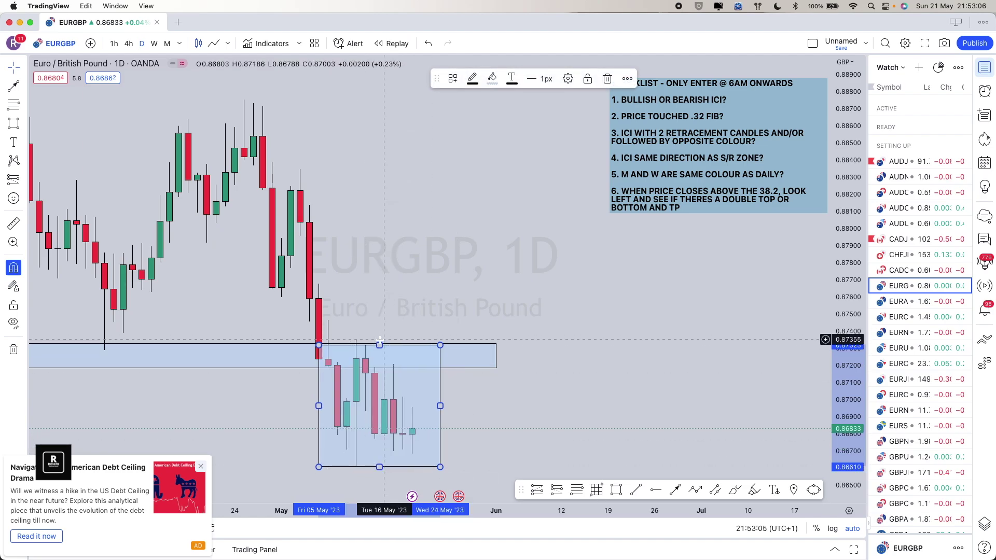
left_click(380, 340)
left_click_drag(380, 346, 359, 341)
left_click(391, 333)
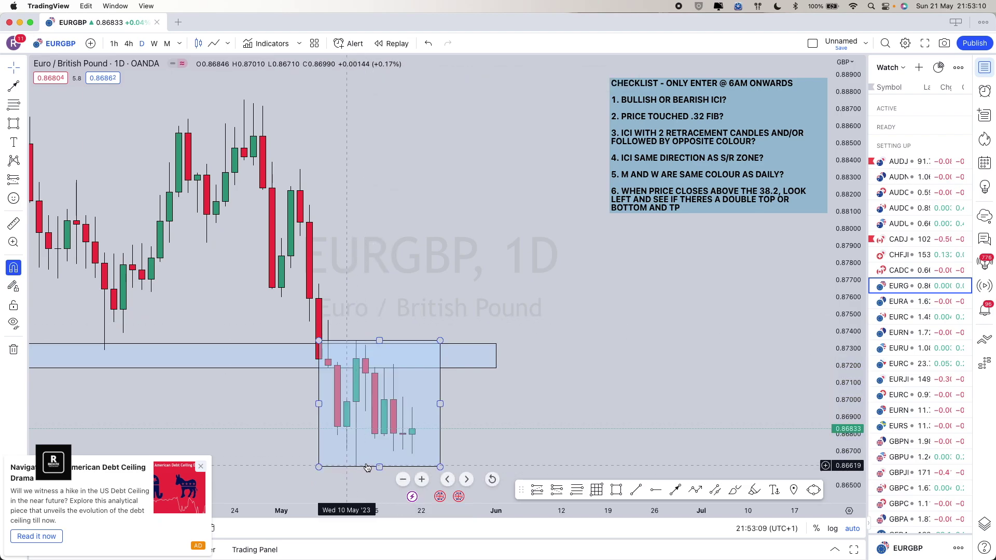
Delete the old horizontal EURGBP zone and extend the consolidation box's start back to about 3 May.
left_click(468, 369)
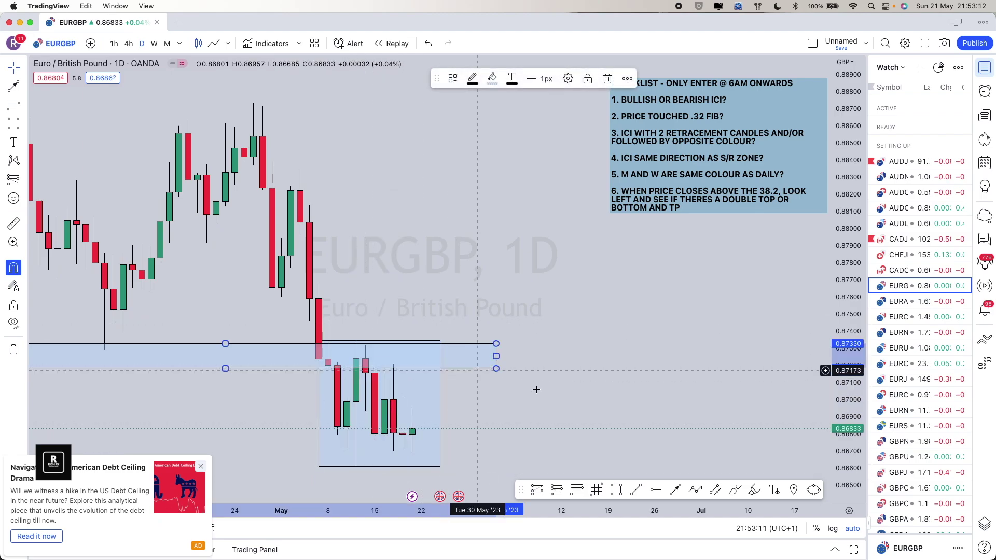
key("Delete")
scroll(543, 399, "down", 3)
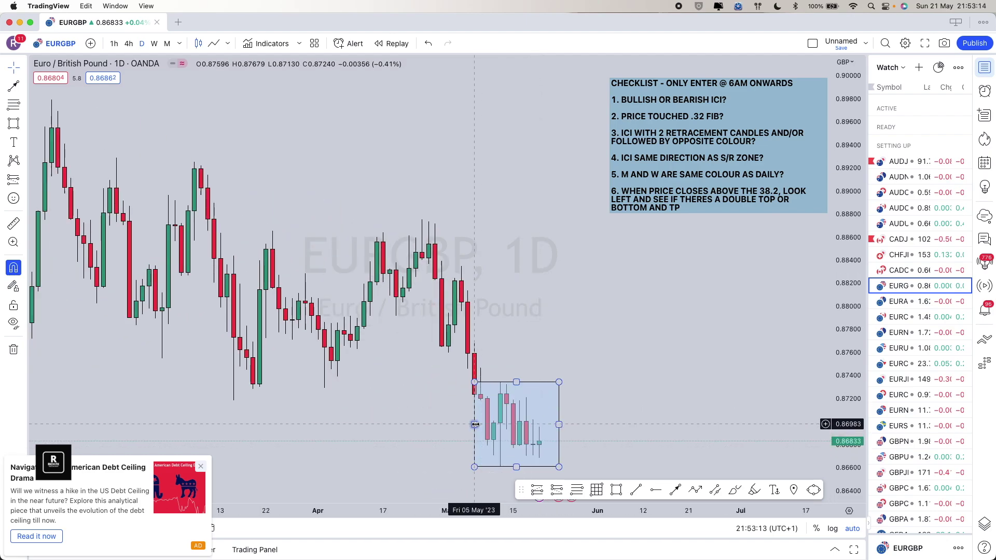
left_click_drag(475, 424, 461, 425)
left_click(612, 405)
scroll(622, 403, "up", 3)
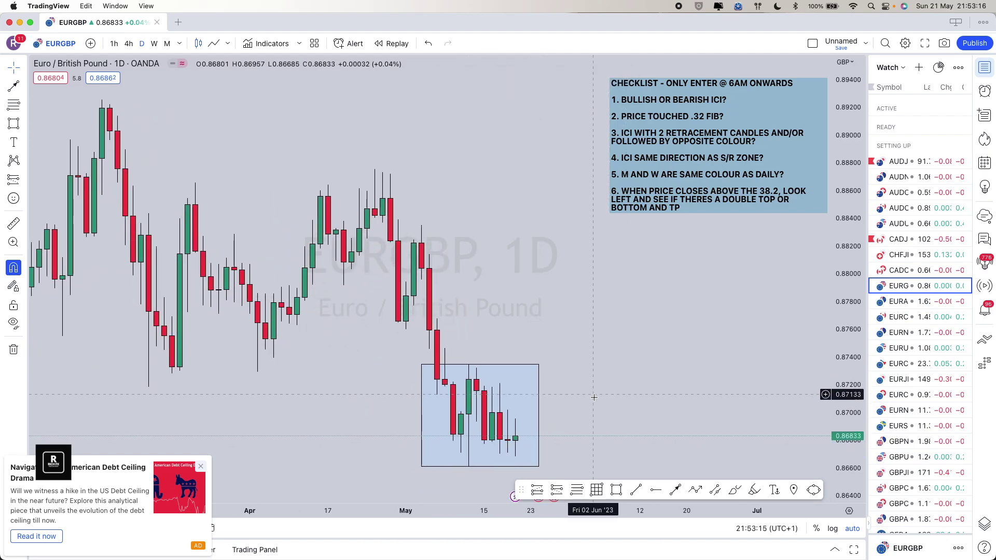
Switch to the EURAUD chart and delete its Fibonacci retracement and the dashed horizontal line at 1.66690.
key("Down")
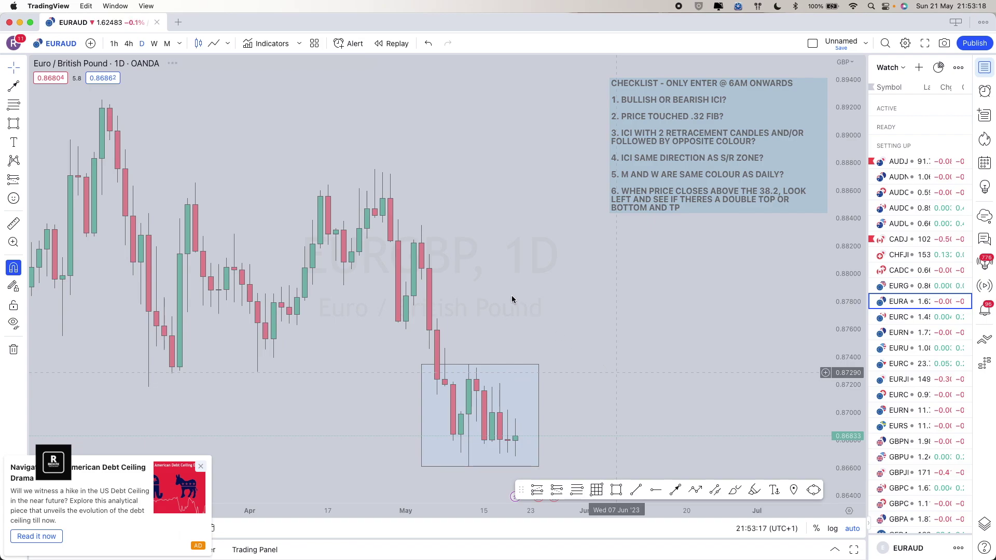
scroll(512, 297, "up", 5)
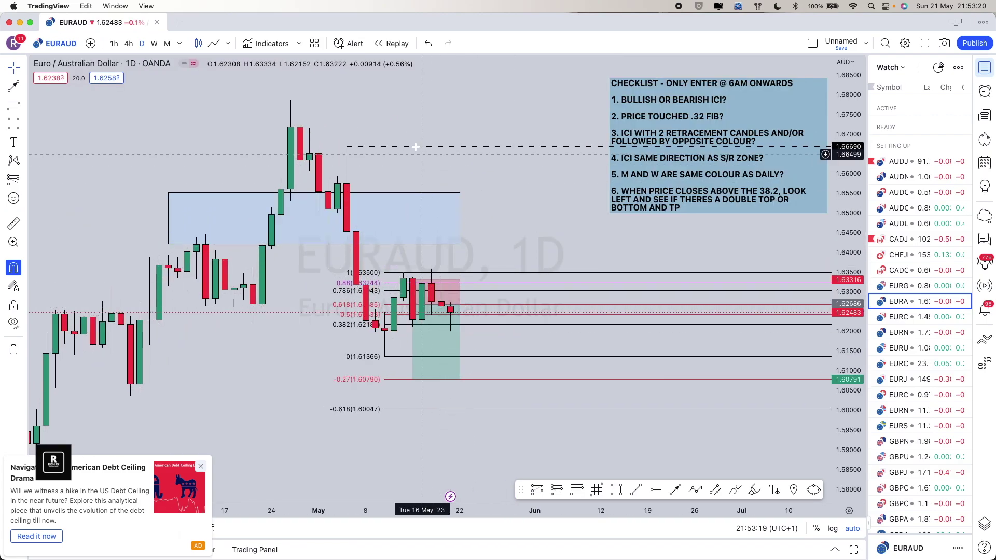
left_click(413, 315)
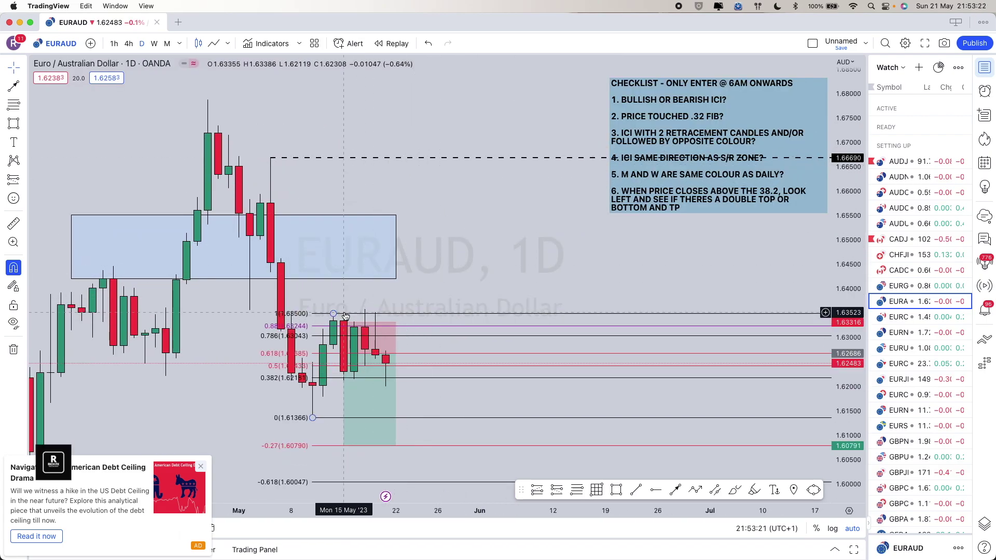
key("Delete")
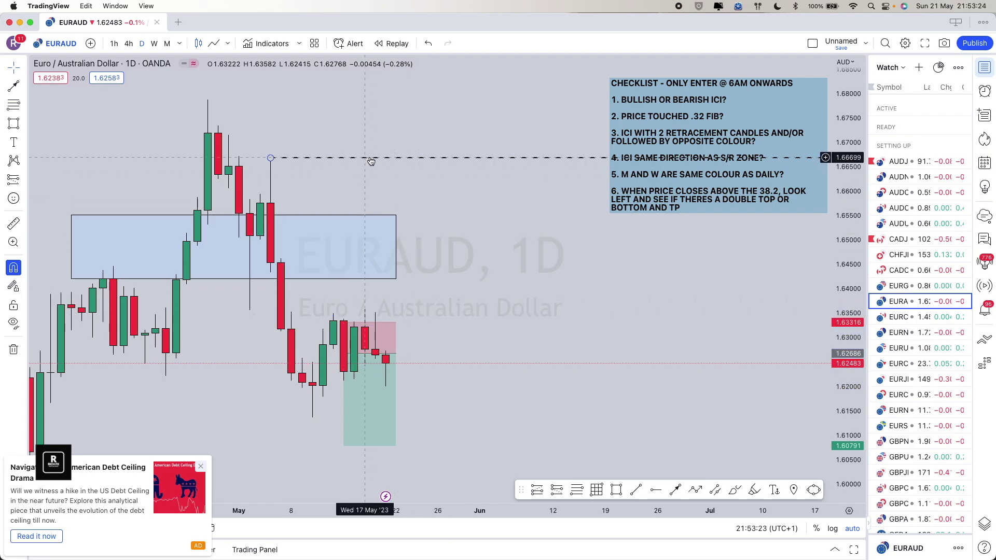
scroll(449, 290, "down", 4)
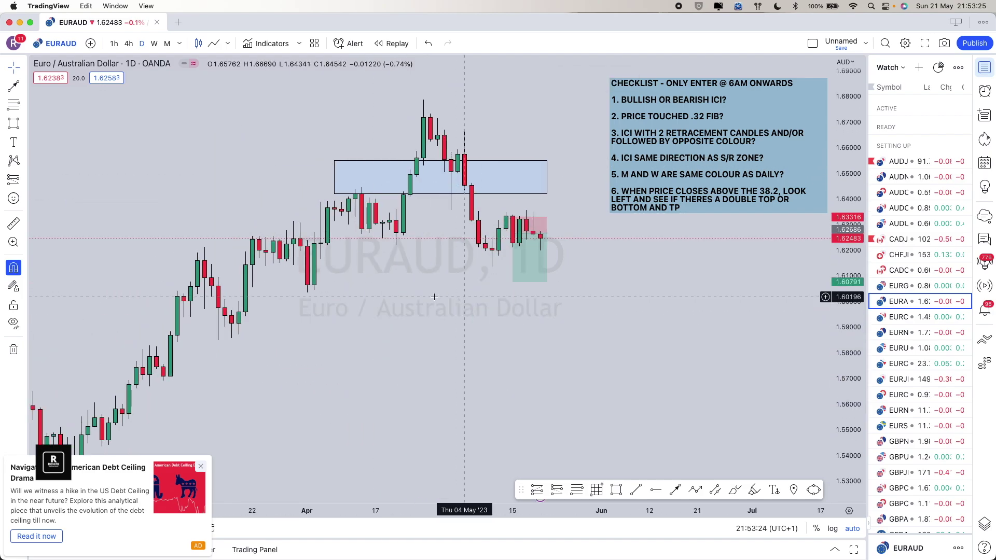
Dismiss the debt ceiling ad and delete the short position from the EURAUD chart.
left_click(199, 468)
left_click(535, 251)
key("Delete")
scroll(593, 252, "up", 4)
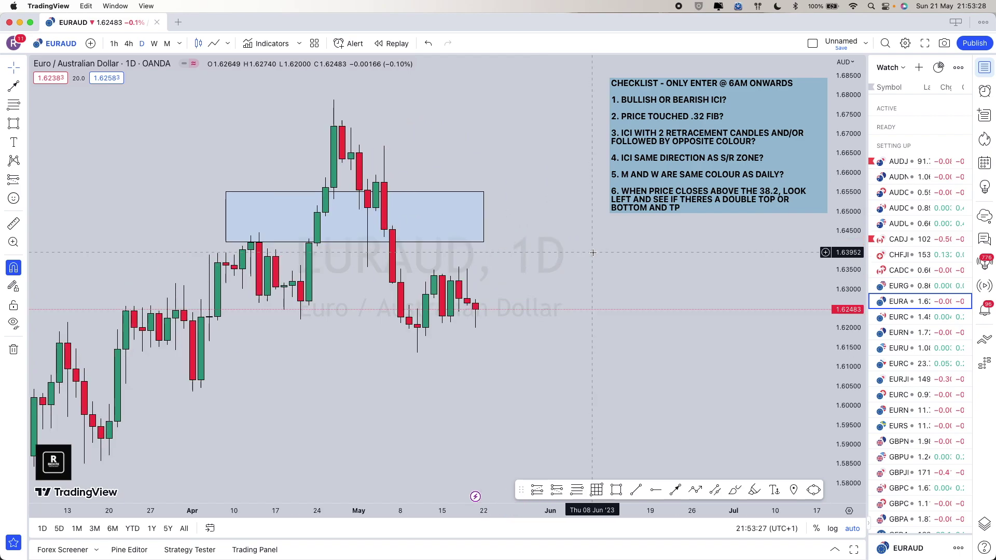
scroll(612, 428, "down", 1)
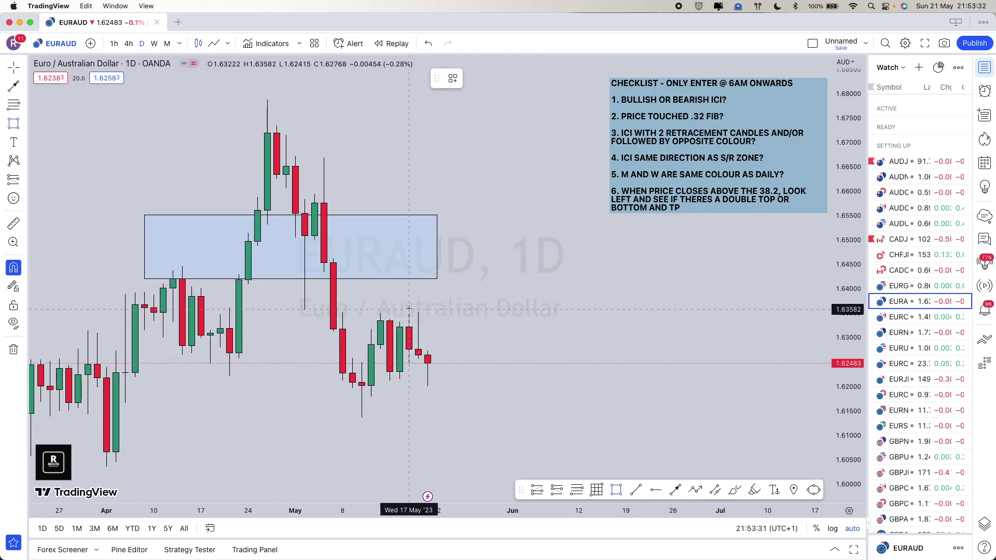
Draw a consolidation box on EURAUD between 1.63582 and about 1.614, extending from about 3 May to 25 May.
left_click_drag(408, 309, 359, 430)
left_click_drag(361, 364, 314, 364)
left_click_drag(409, 364, 466, 364)
left_click(514, 386)
scroll(488, 363, "down", 1)
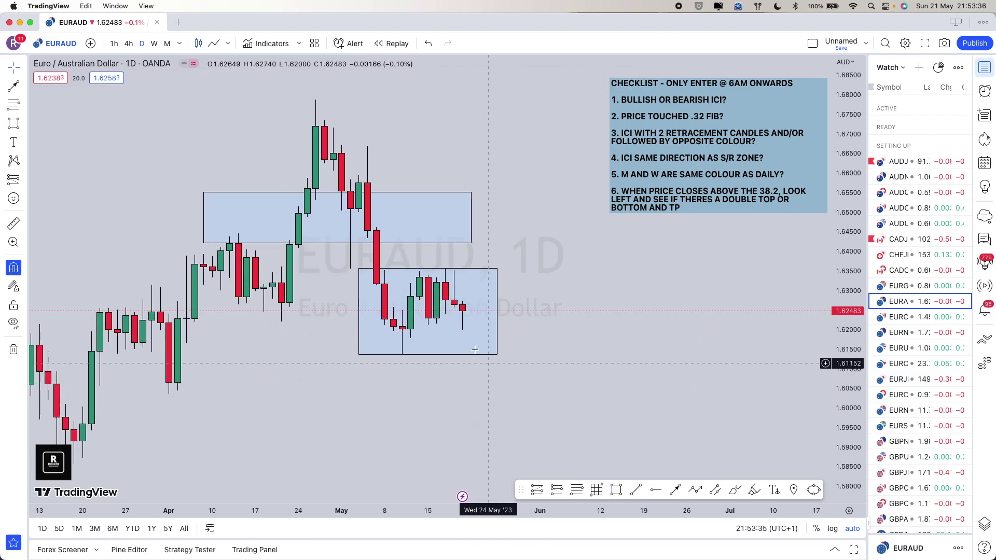
Delete the old support and resistance zone above the consolidation box on the EURAUD chart.
left_click(470, 218)
key("BackSpace")
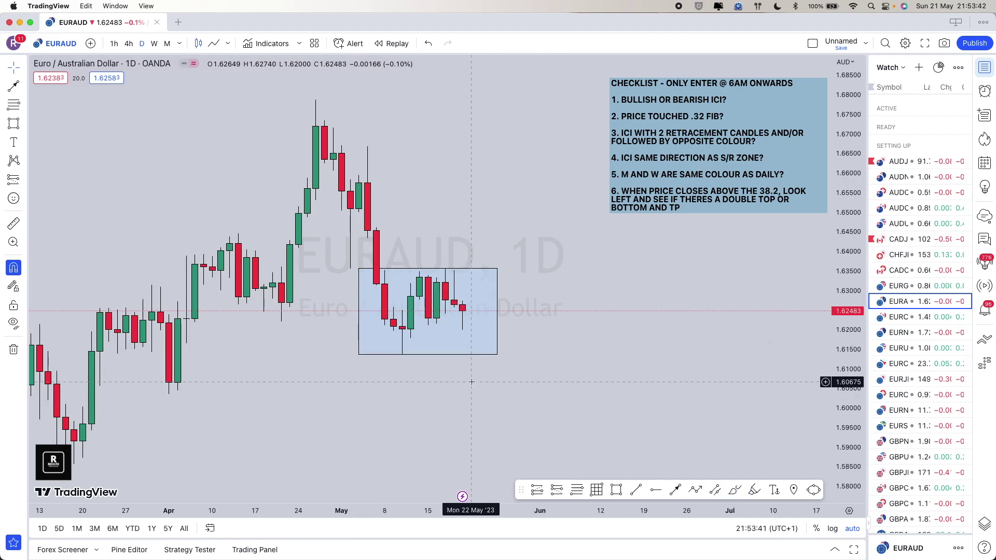
scroll(483, 318, "down", 3)
scroll(482, 314, "right", 3)
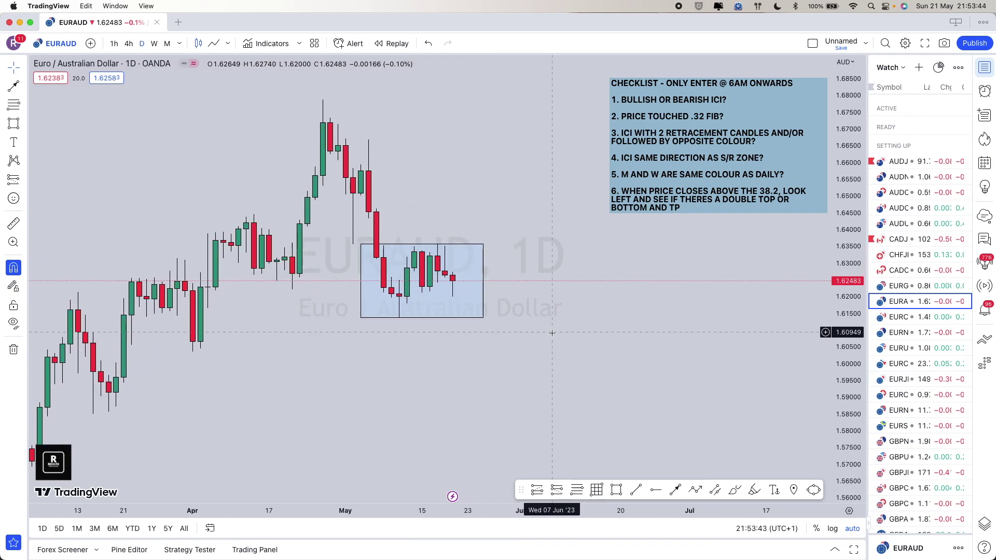
Switch to the EURCAD chart and delete its short position, Fibonacci retracement and old rectangular zone.
key("Down")
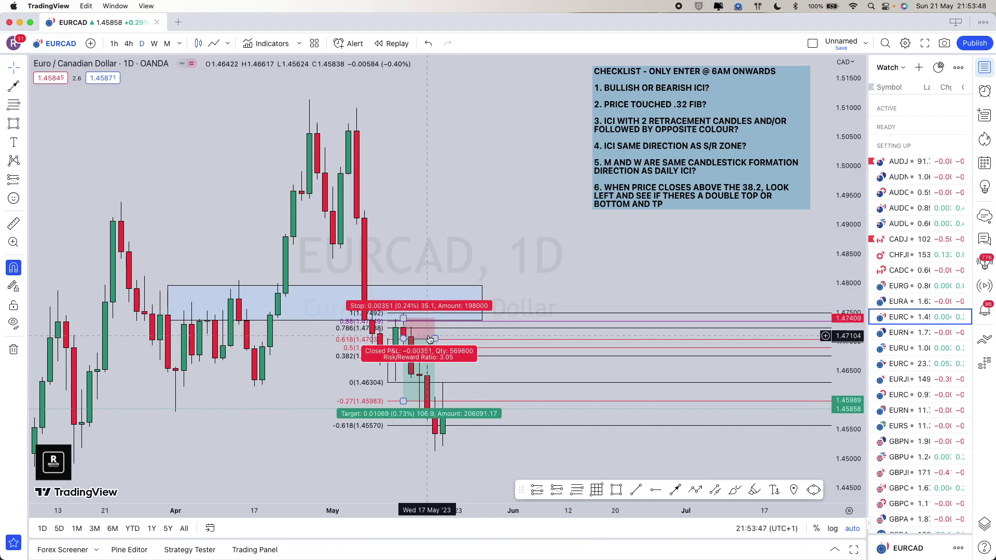
left_click(460, 340)
key("BackSpace")
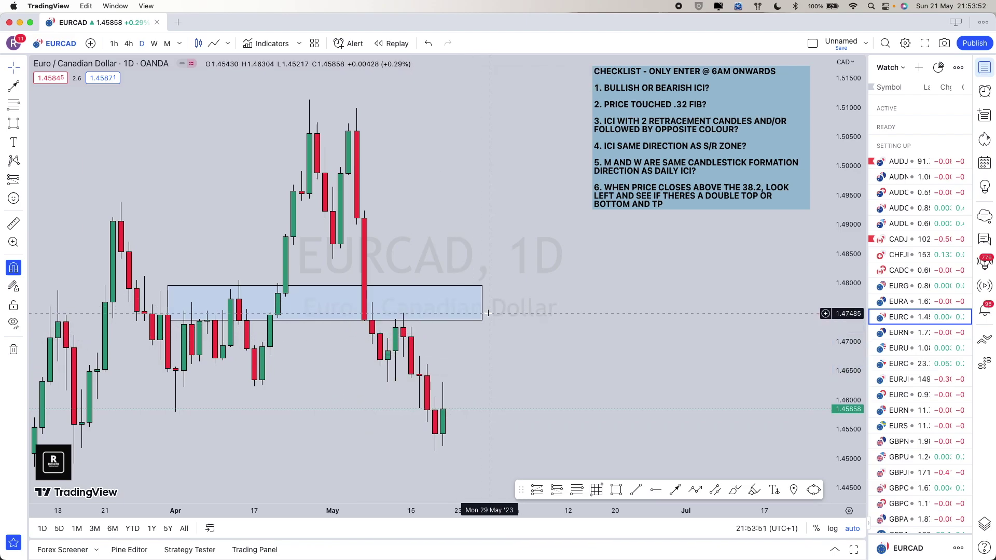
left_click(409, 299)
key("Delete")
scroll(627, 455, "down", 2)
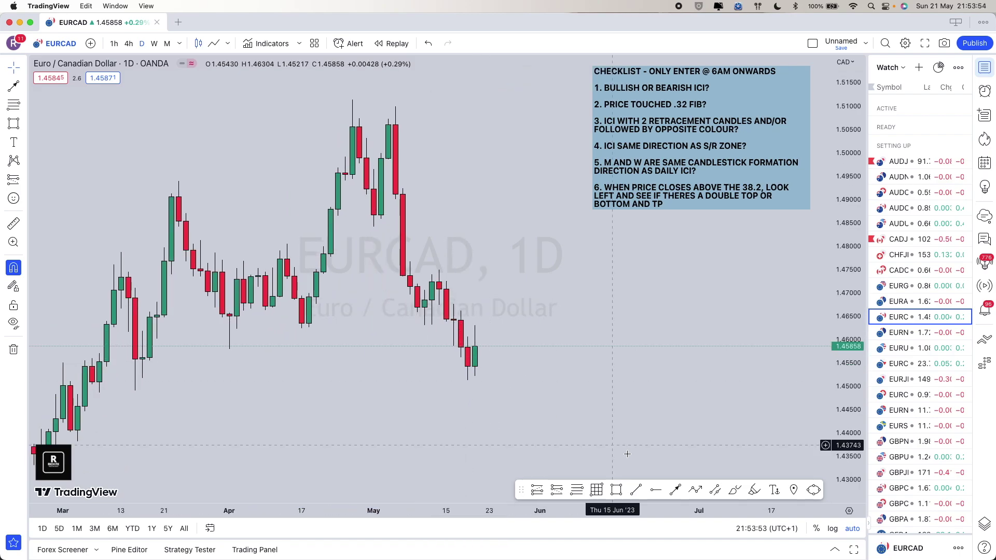
Draw a EURCAD zone between 1.46718 and 1.46320, extending from about 27 March to 30 May.
left_click(620, 495)
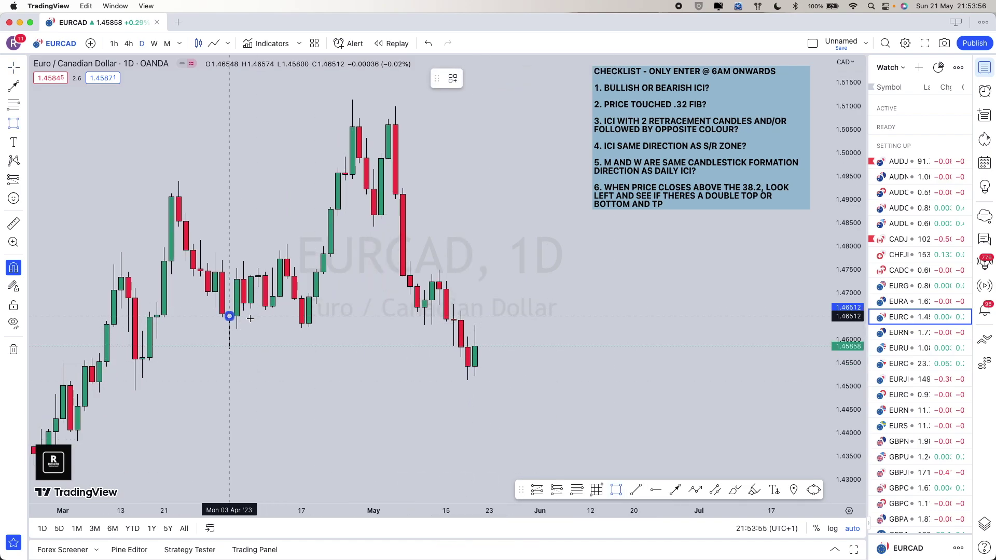
left_click(433, 324)
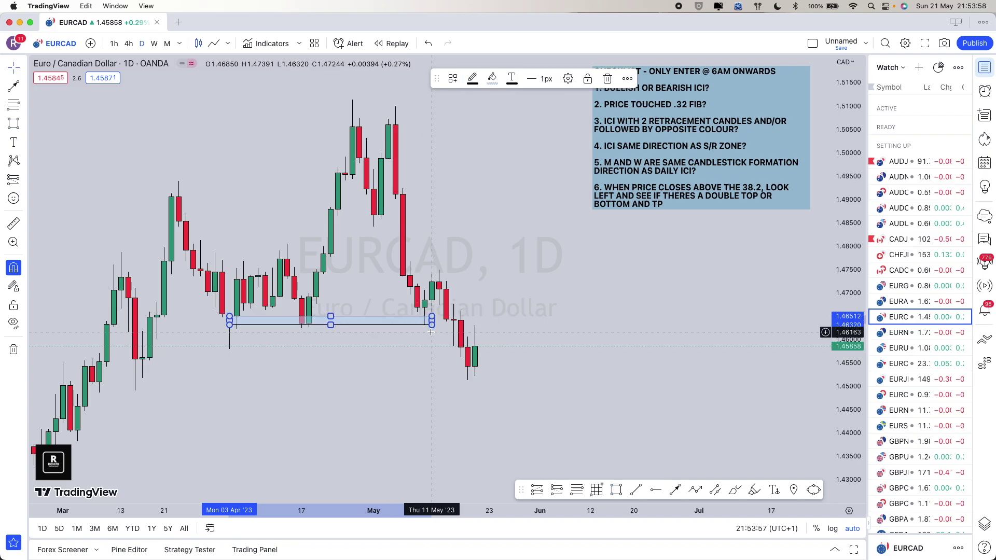
mouse_move(331, 316)
left_mouse_down()
mouse_move(331, 297)
mouse_move(331, 306)
left_mouse_up()
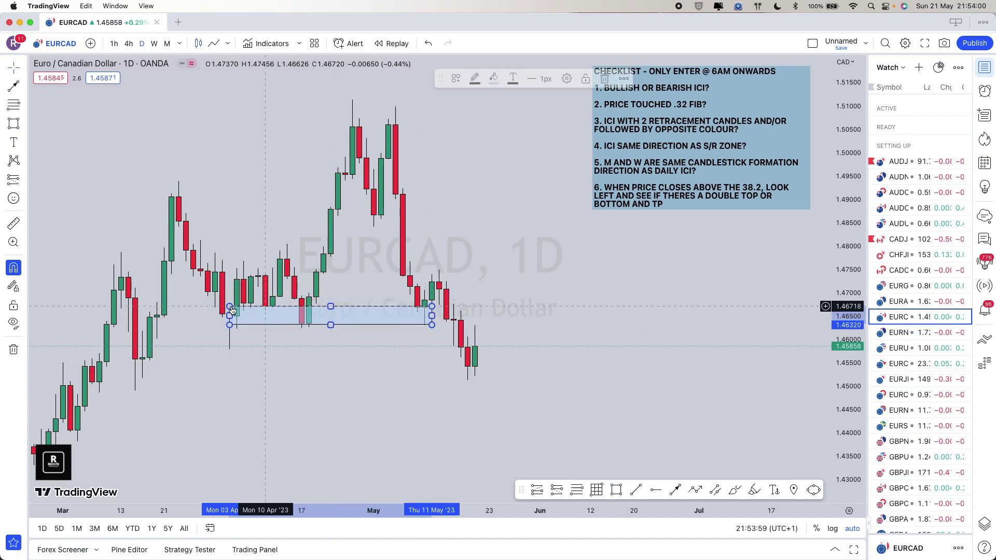
left_click_drag(230, 316, 193, 316)
left_click(327, 380)
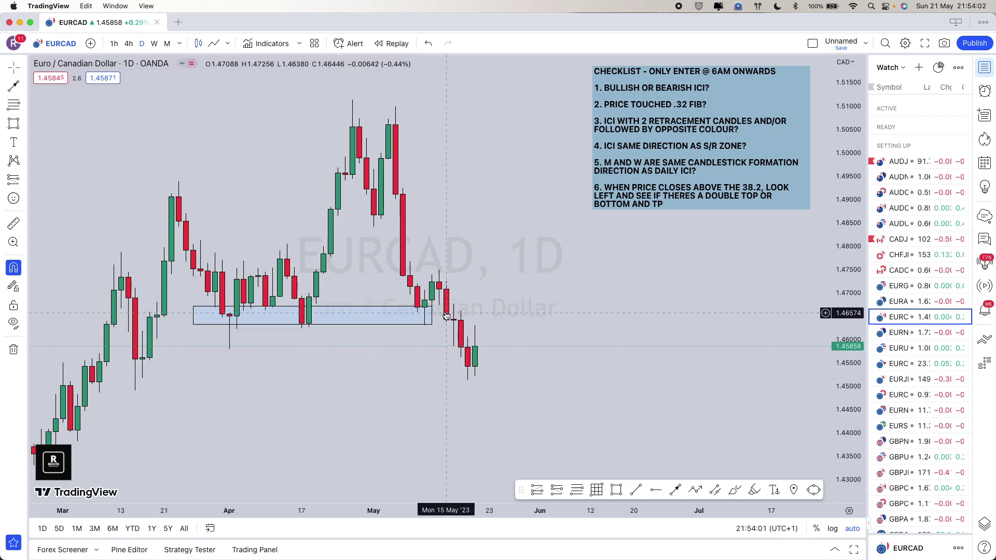
left_click_drag(433, 316, 526, 316)
left_click(545, 322)
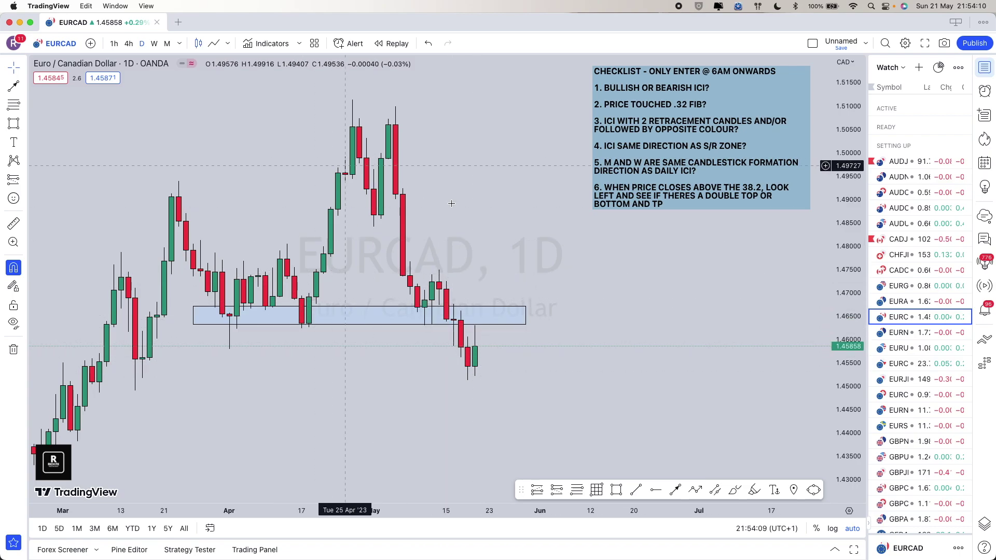
Check EURCAD on the weekly and monthly timeframes and return to the daily chart.
left_click(154, 44)
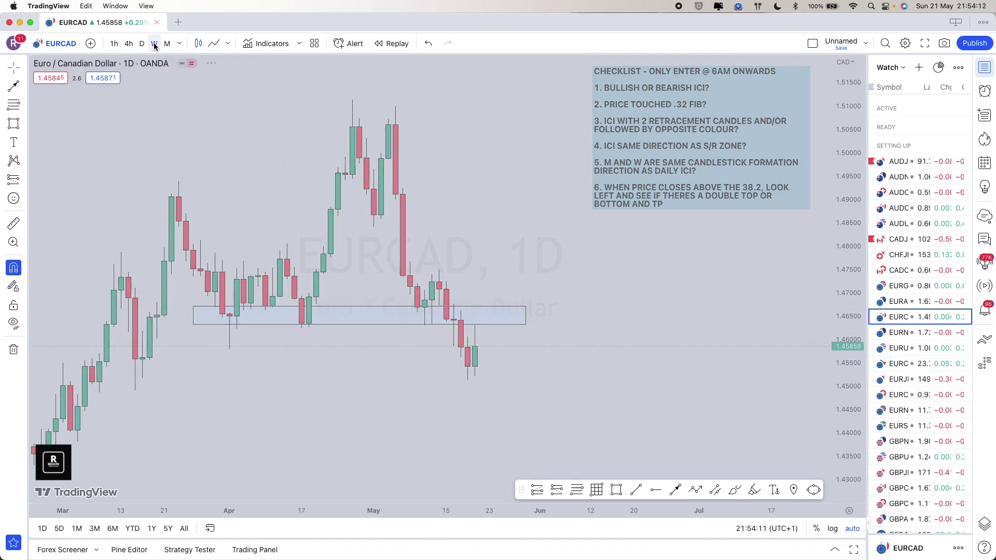
scroll(426, 166, "up", 5)
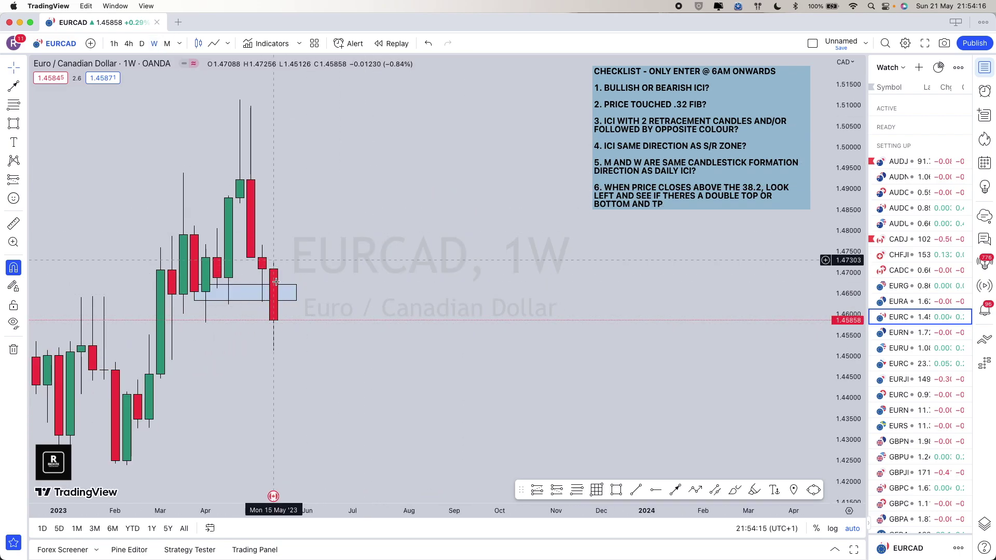
left_click(167, 43)
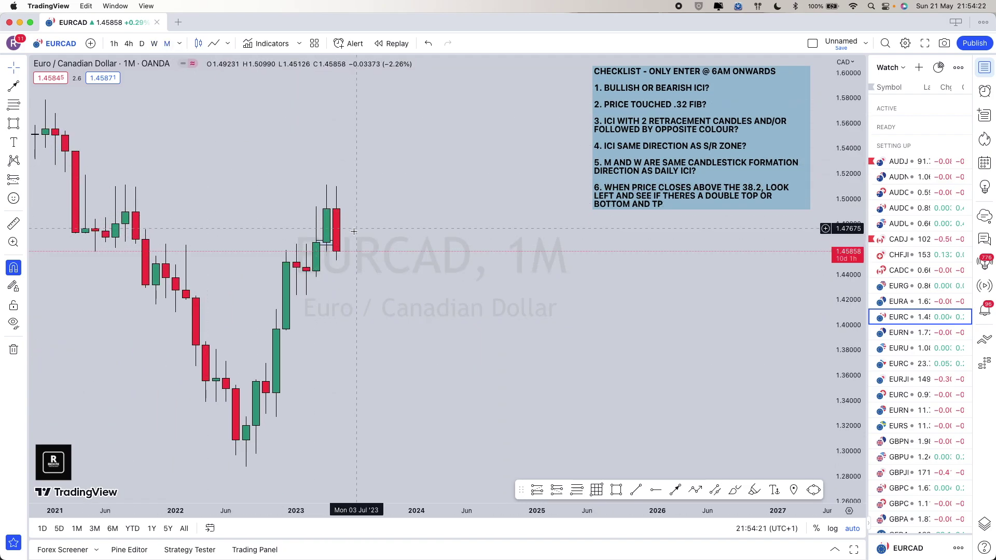
left_click(142, 44)
scroll(495, 288, "down", 3)
scroll(488, 288, "right", 2)
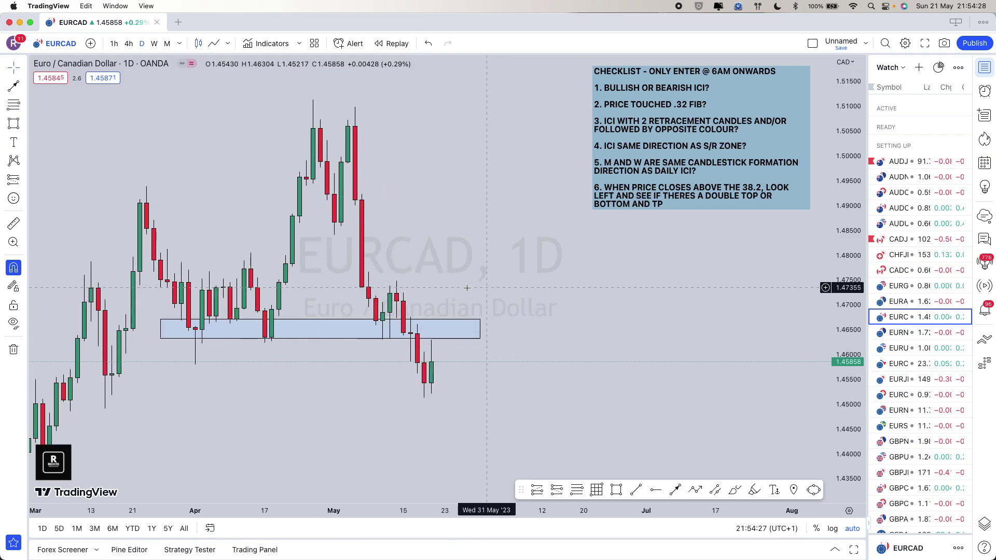
Flag EURCAD red in the watchlist.
scroll(467, 288, "up", 5)
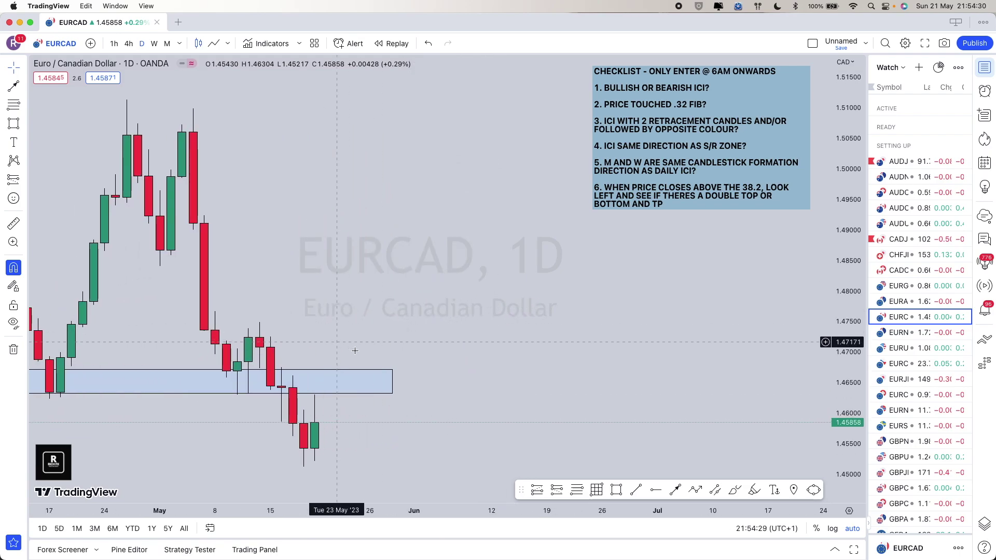
left_click(580, 491)
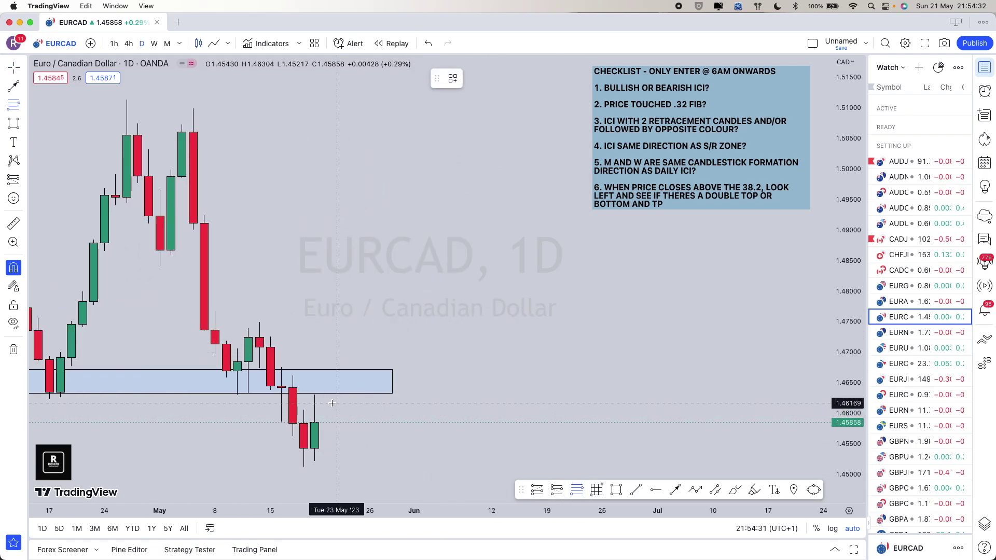
key("Escape")
scroll(393, 334, "down", 1)
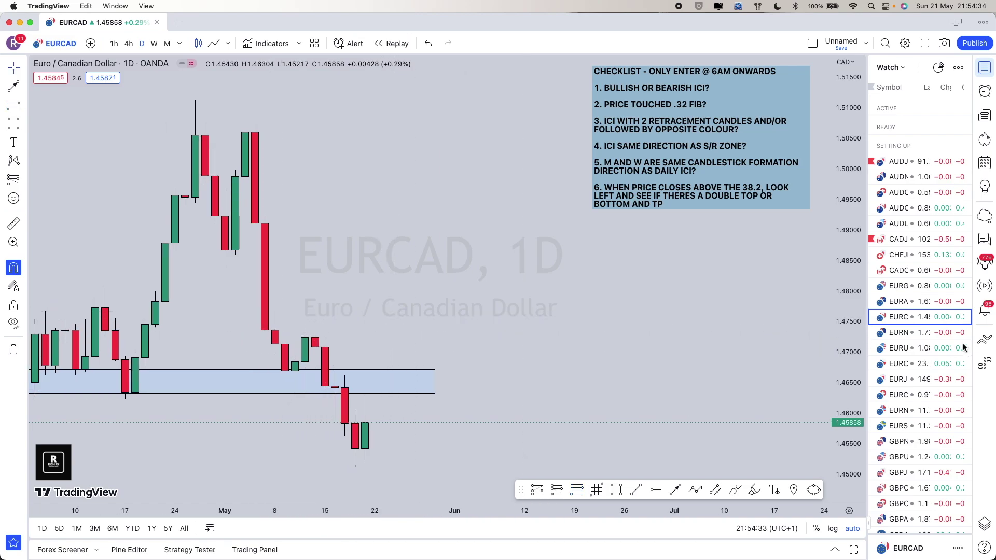
left_click(872, 317)
left_click(872, 318)
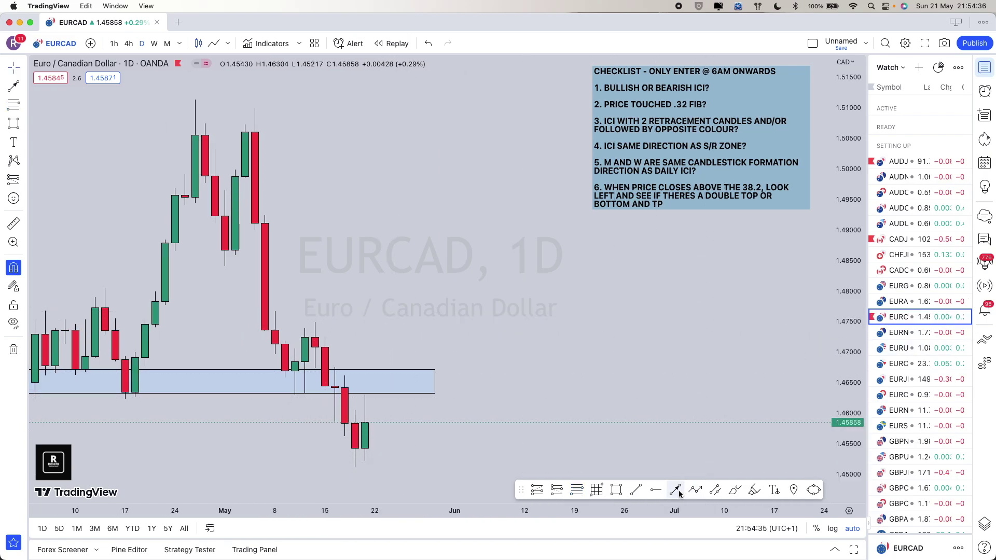
Draw a path arrow from EURCAD's 19 May close up into the zone at about 1.465, then down to about 1.446.
left_click(696, 491)
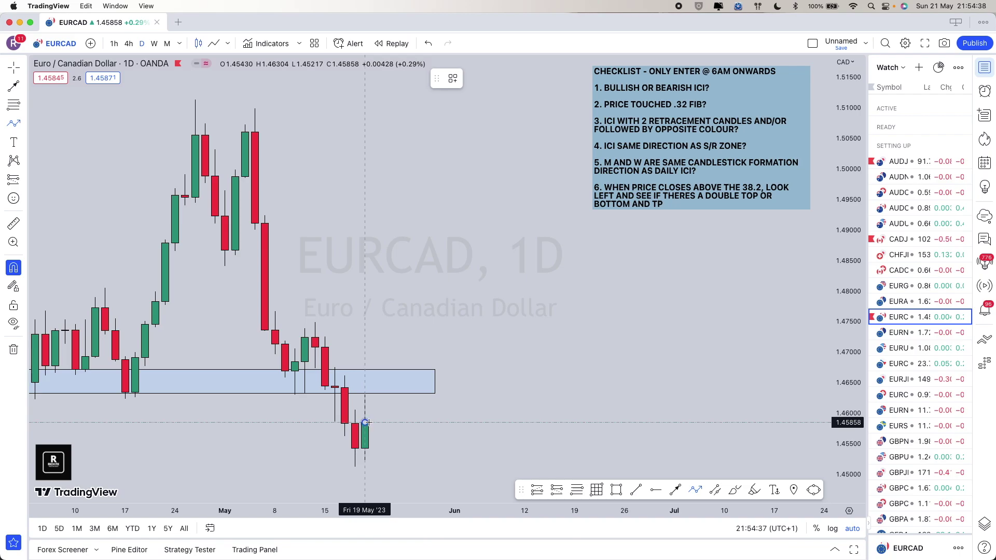
left_click(365, 423)
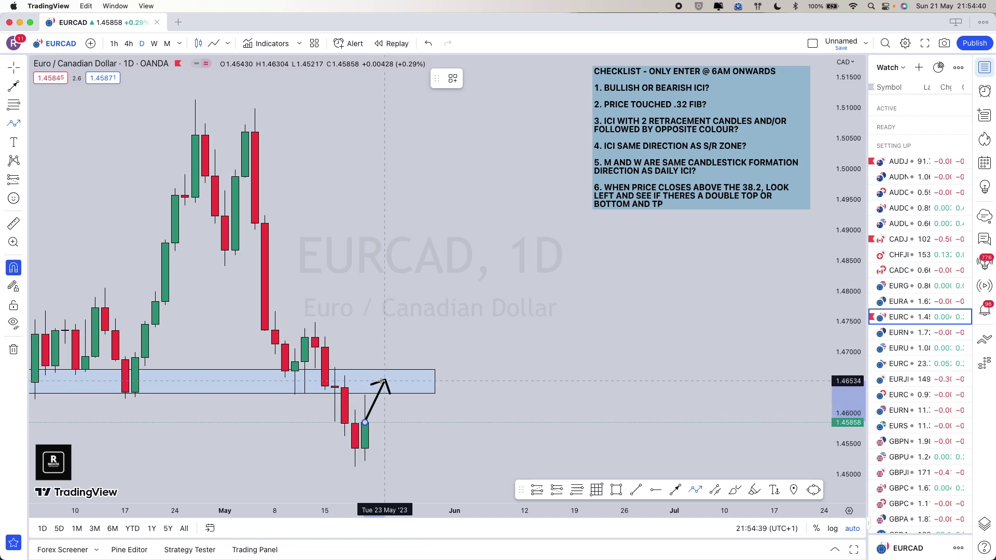
left_click(376, 381)
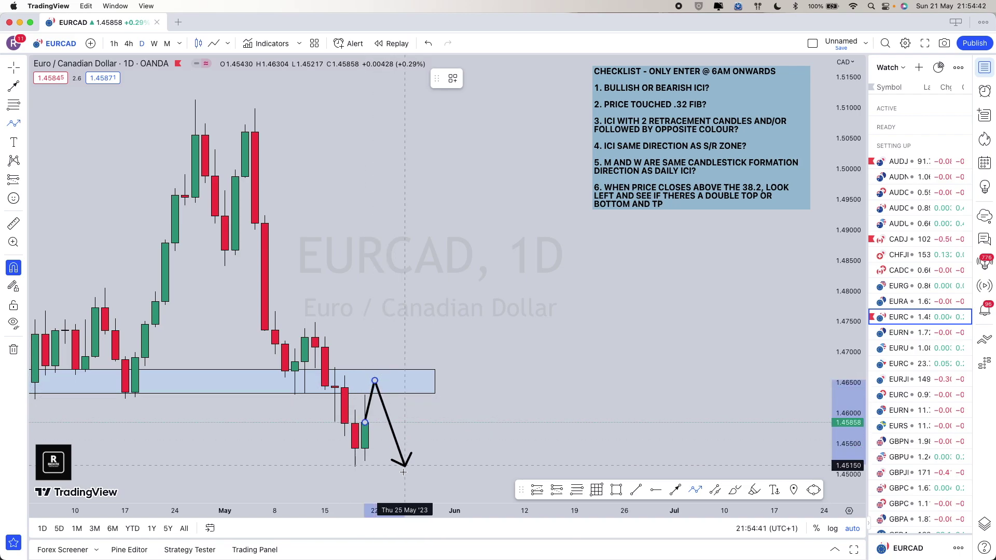
left_click(414, 499)
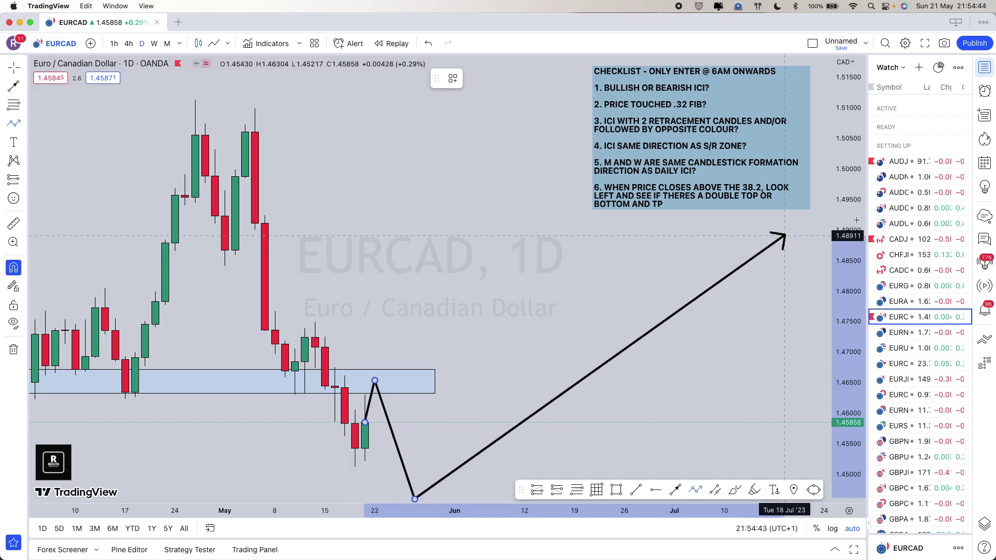
key("Escape")
Lower the path arrow's tip to about 1.4352, then move it back up to about 1.448.
left_click_drag(604, 321, 607, 205)
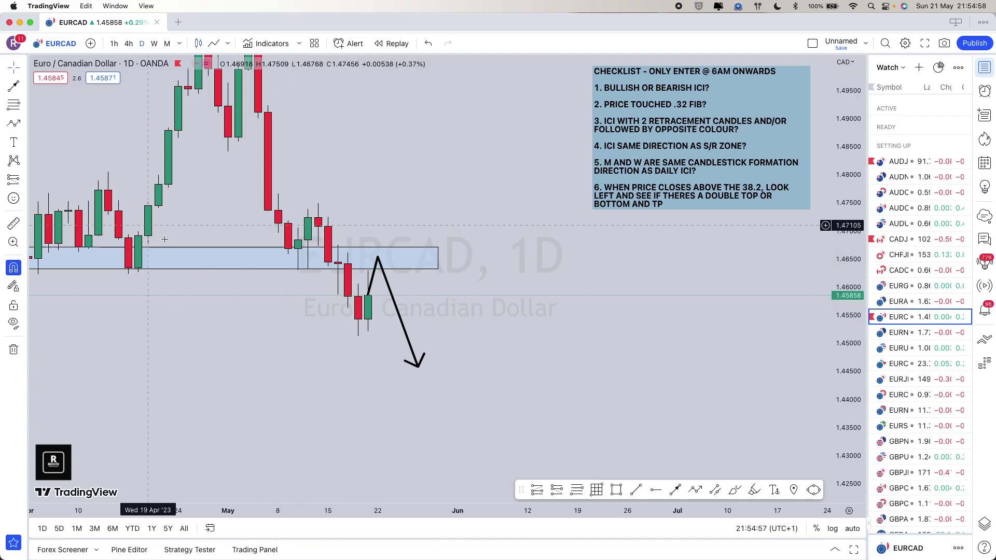
scroll(161, 228, "down", 3)
scroll(428, 289, "up", 5)
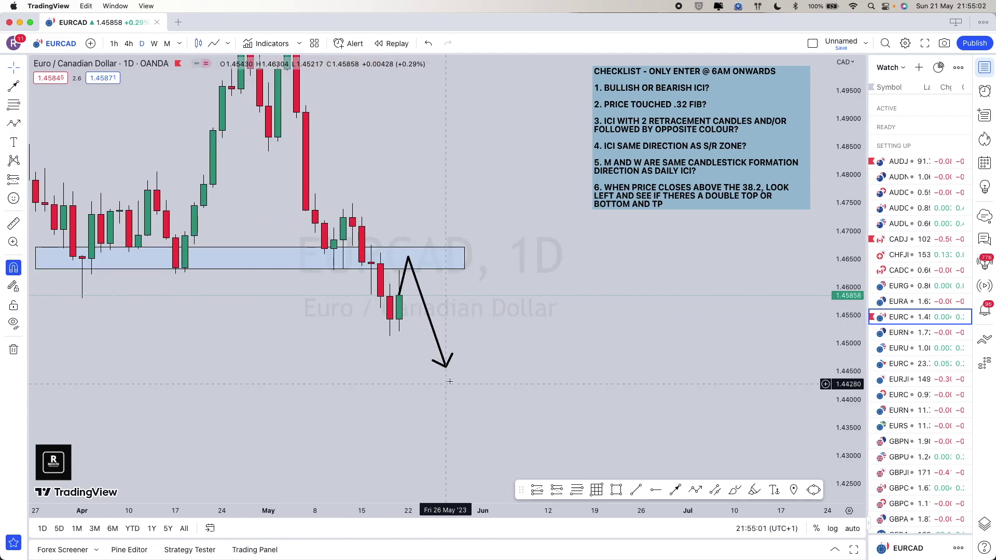
left_click_drag(447, 367, 456, 425)
scroll(506, 358, "down", 4)
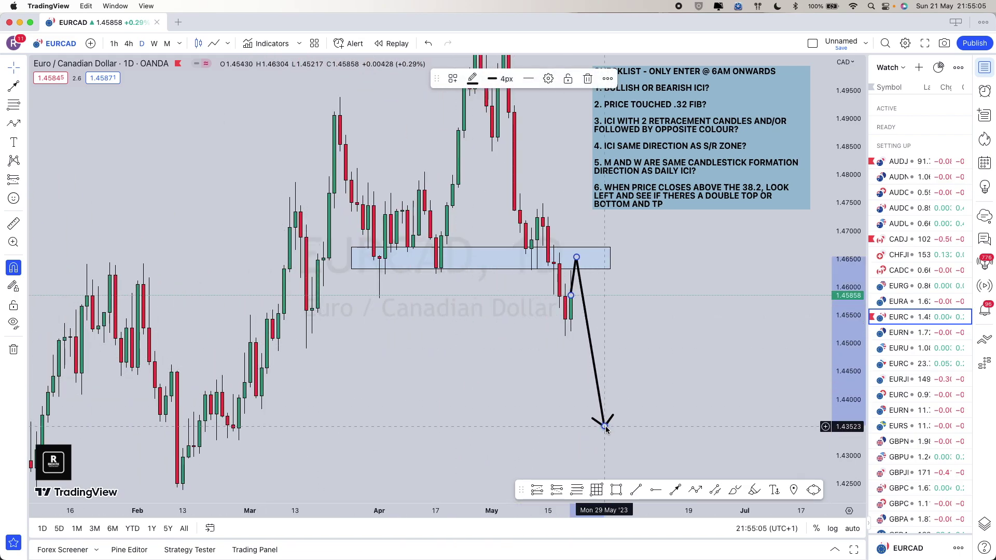
mouse_move(605, 427)
left_mouse_down()
mouse_move(333, 461)
mouse_move(331, 344)
mouse_move(247, 349)
mouse_move(529, 353)
mouse_move(262, 340)
mouse_move(233, 351)
mouse_move(272, 346)
mouse_move(436, 367)
mouse_move(622, 356)
left_mouse_up()
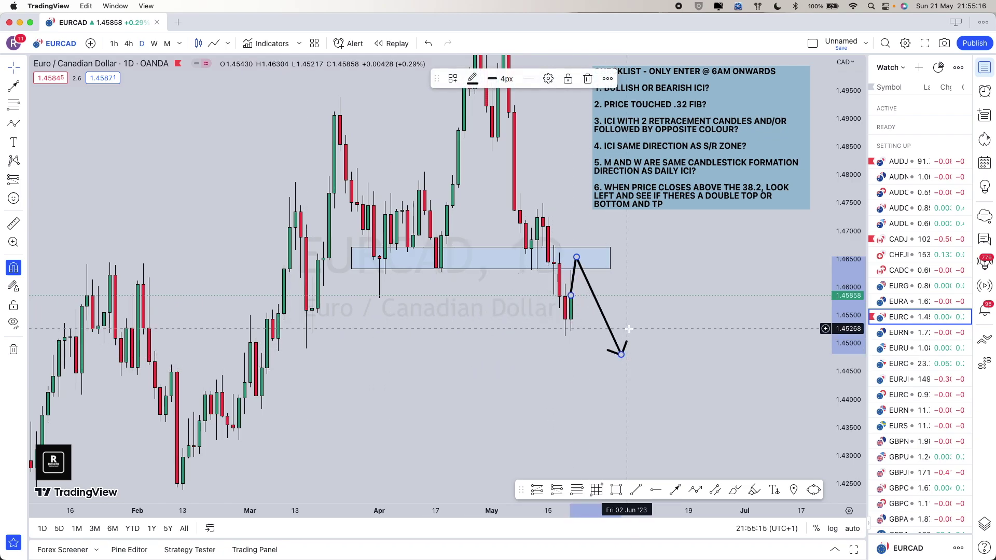
Delete the projection path arrow from the EURCAD chart.
left_click(627, 329)
left_click(621, 355)
key("Delete")
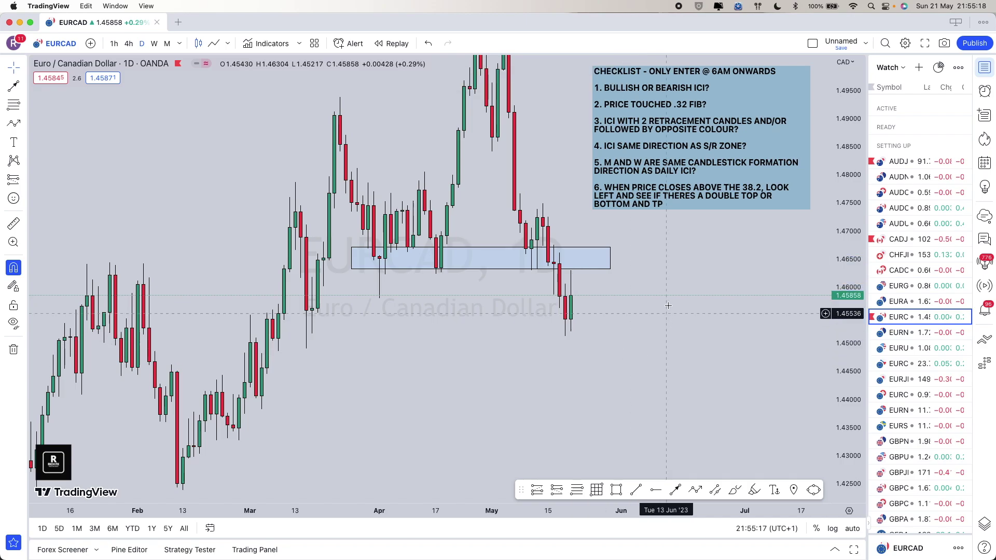
scroll(588, 326, "up", 3)
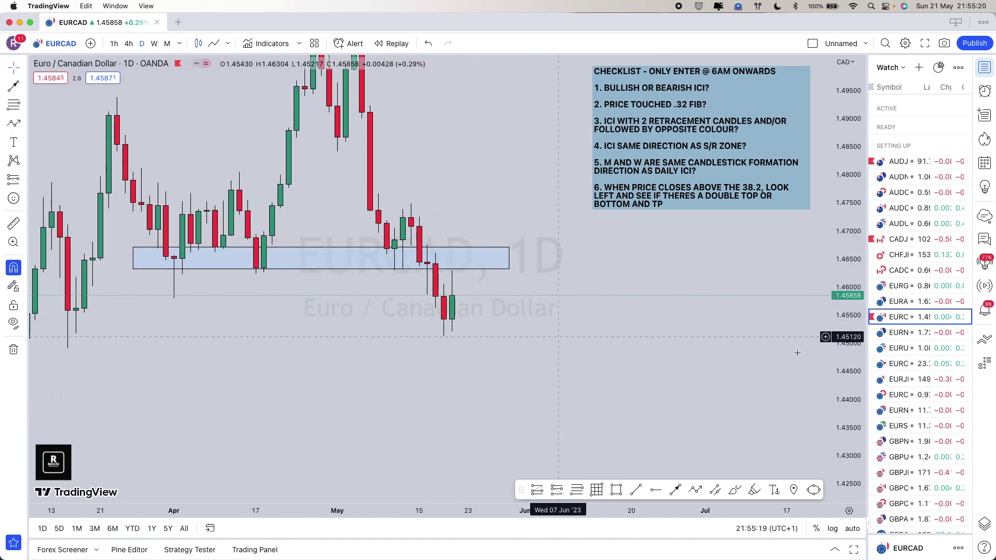
Switch to the EURNZD chart and delete its short position and Fibonacci retracement.
left_click(899, 332)
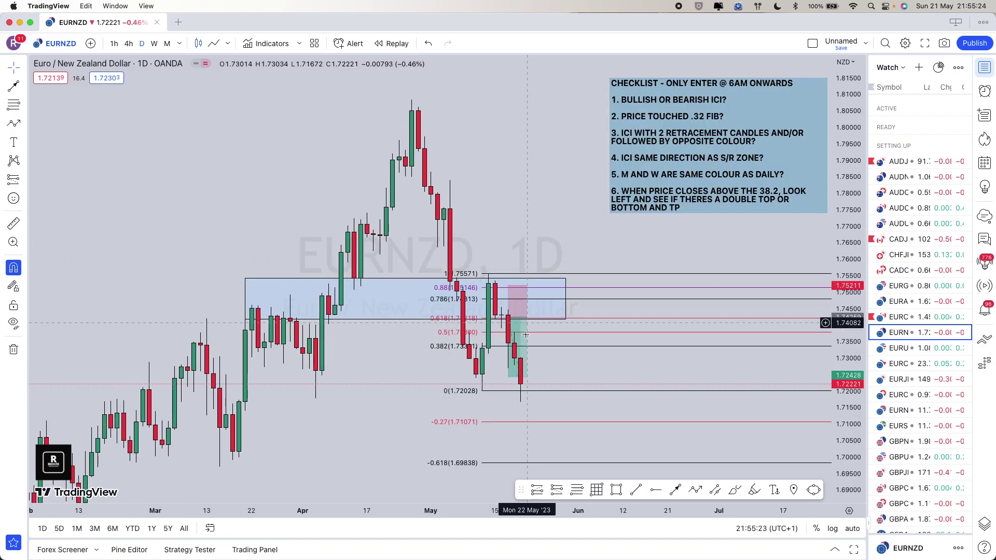
left_click(525, 304)
key("Delete")
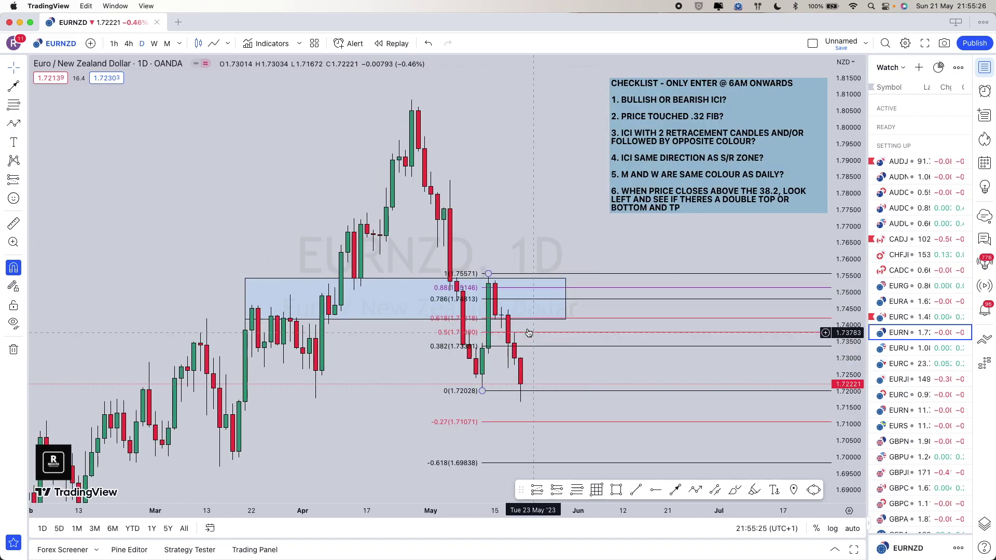
key("Delete")
scroll(519, 311, "up", 5)
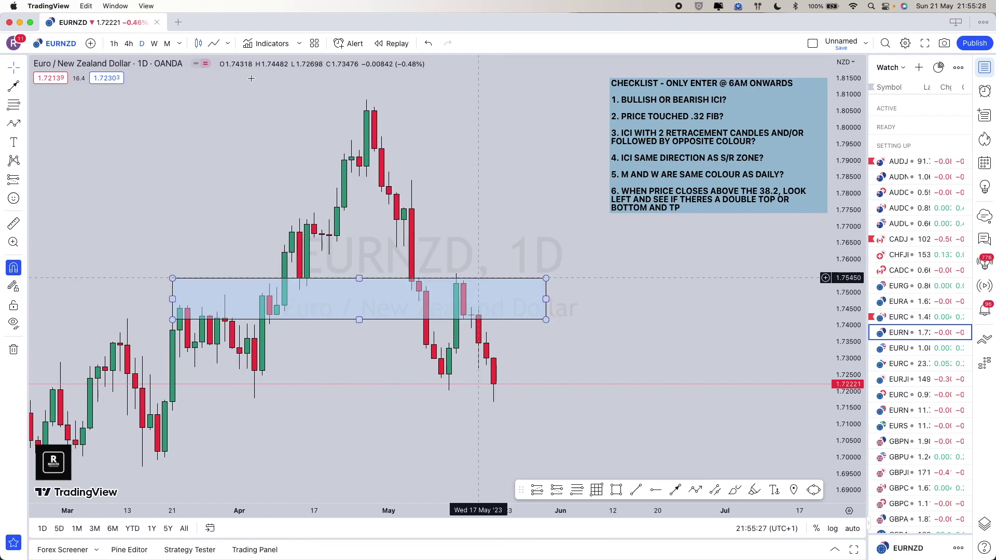
Examine the EURNZD weekly chart around its existing zone with the chart view reset.
left_click(154, 44)
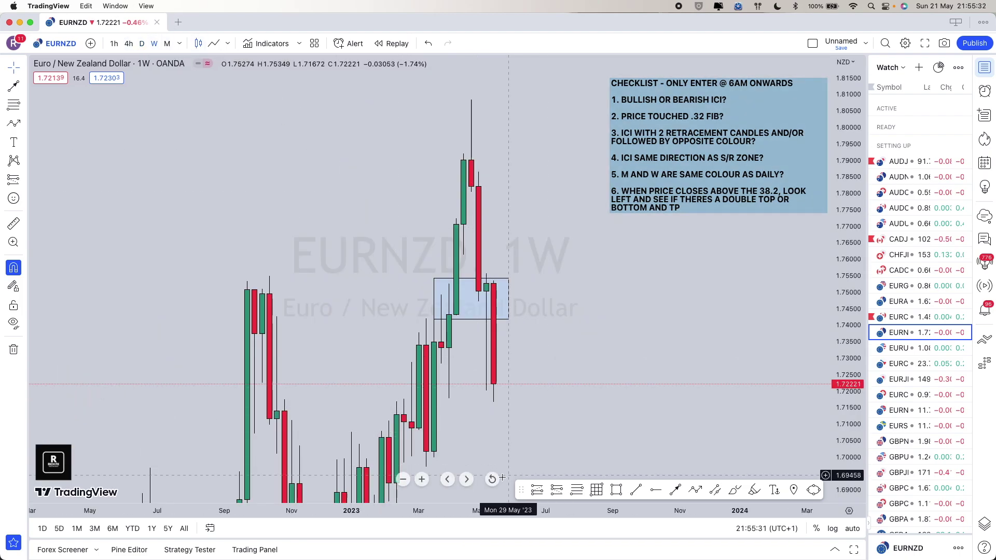
left_click(493, 479)
scroll(486, 288, "up", 5)
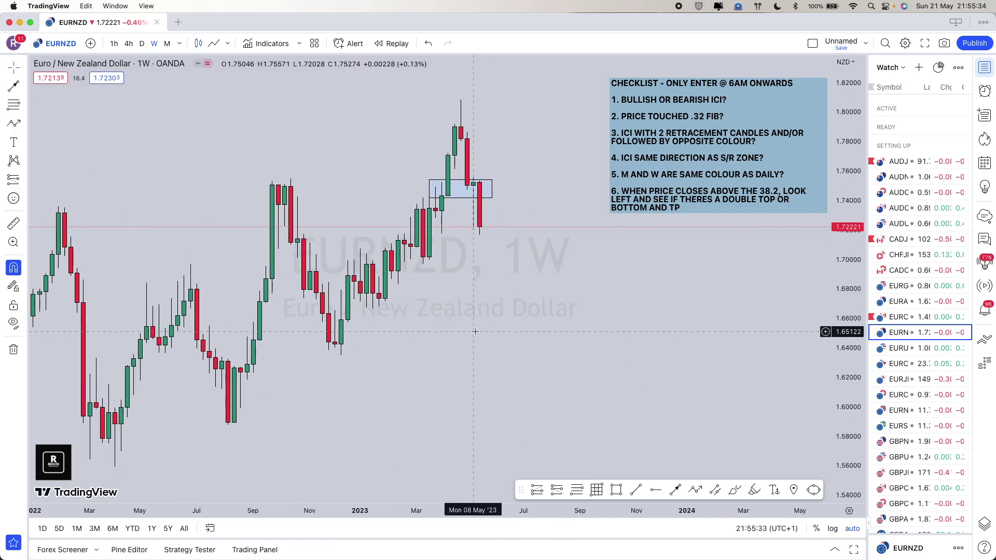
scroll(485, 288, "up", 3)
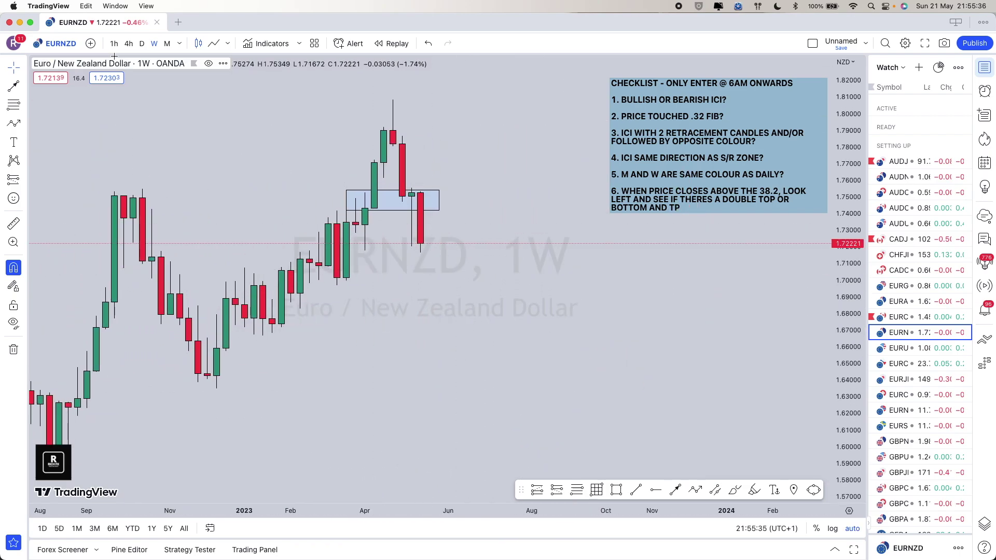
Check the EURNZD monthly chart, and return to the daily timeframe.
left_click(165, 44)
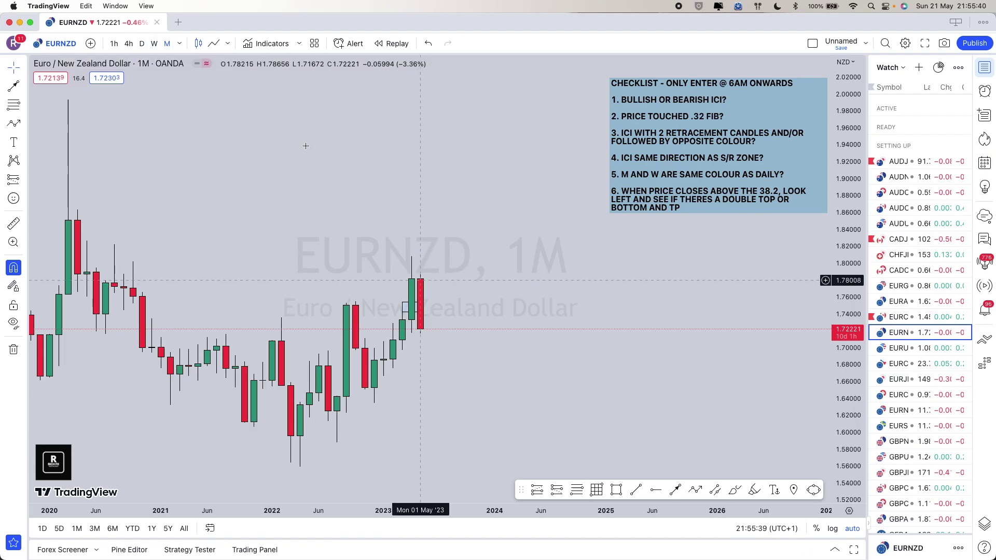
left_click(142, 44)
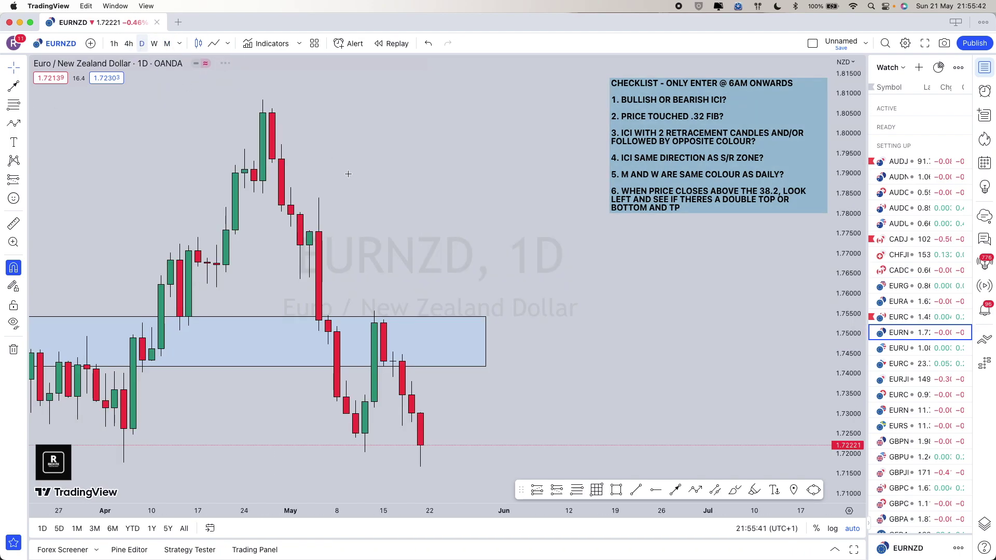
scroll(507, 325, "down", 2)
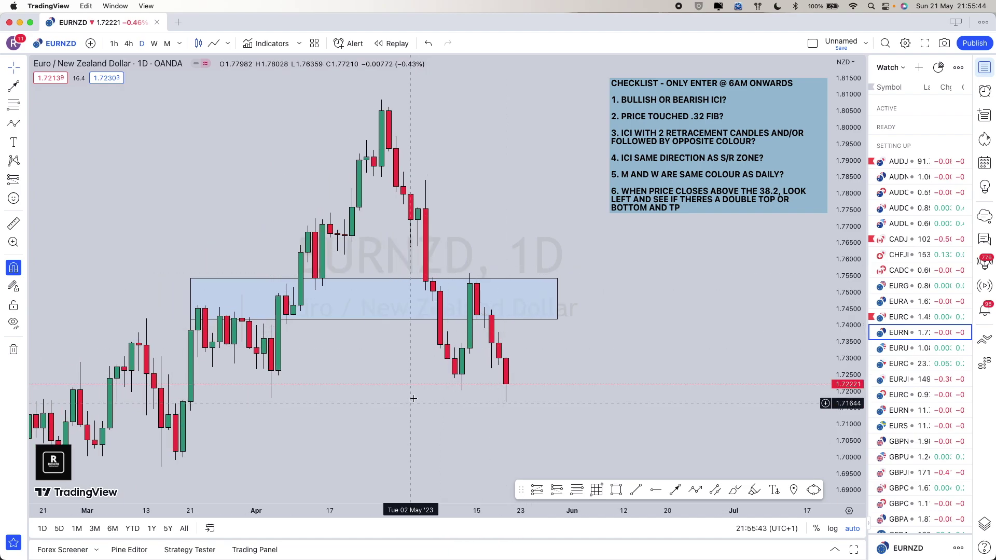
Draw a rectangle zone from about 1.718 to 1.7265 across the April and May lows, and delete the old zone above it.
left_click(617, 490)
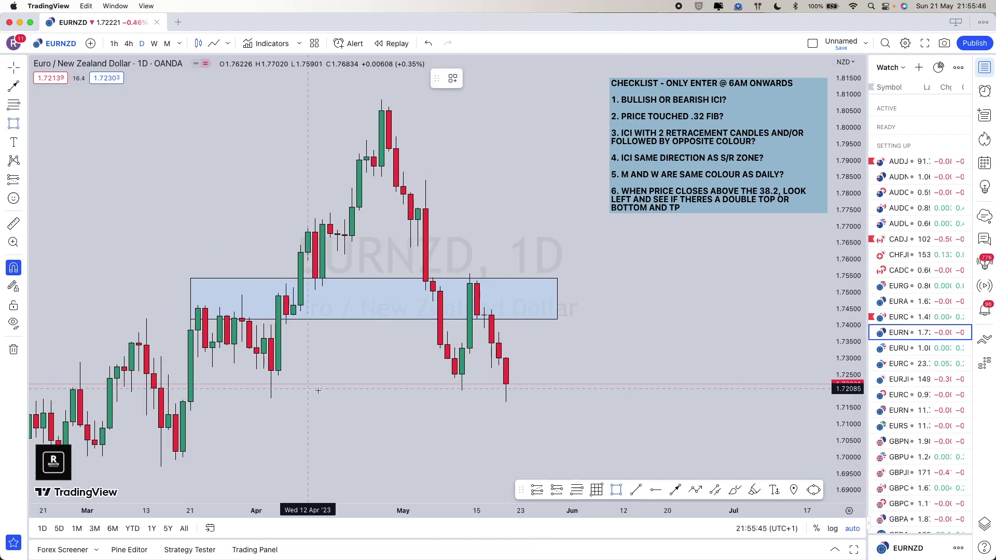
left_click(271, 399)
left_click_drag(271, 385, 565, 377)
left_click(557, 298)
key("Delete")
scroll(609, 296, "up", 2)
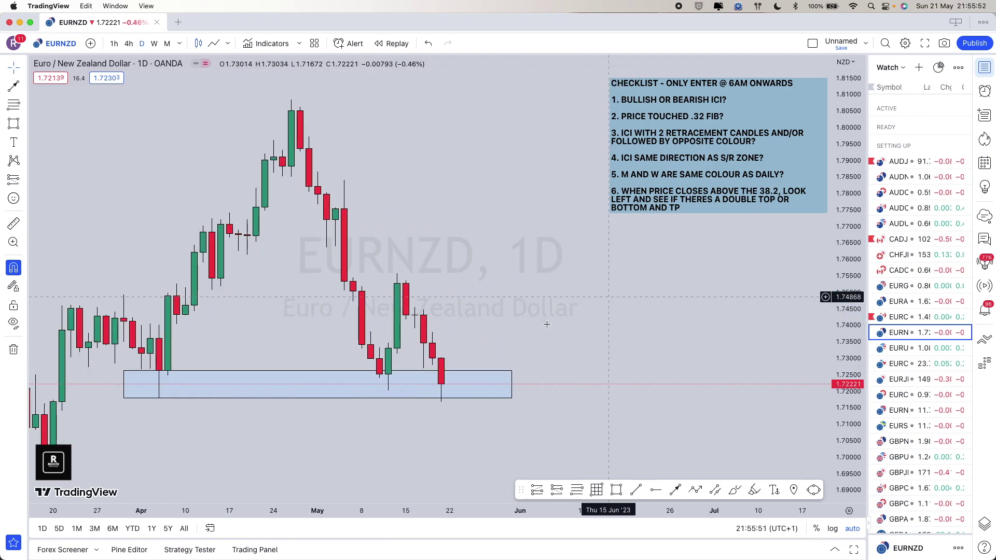
scroll(547, 324, "up", 1)
scroll(394, 431, "down", 3)
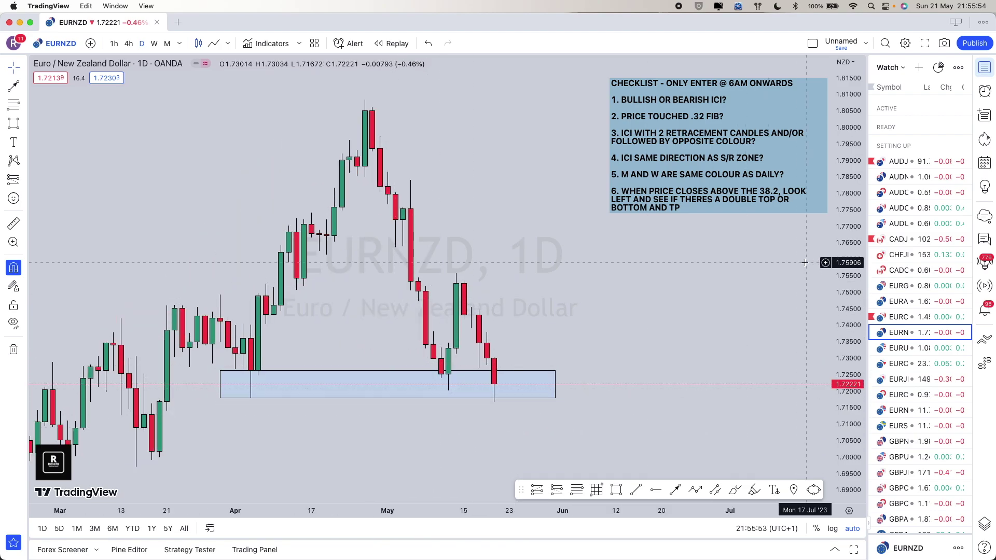
Draw a projection path arrow from the last close down to about 1.695, up to about 1.7216 and down to about 1.656.
left_click_drag(850, 277, 849, 300)
left_click_drag(690, 315, 655, 208)
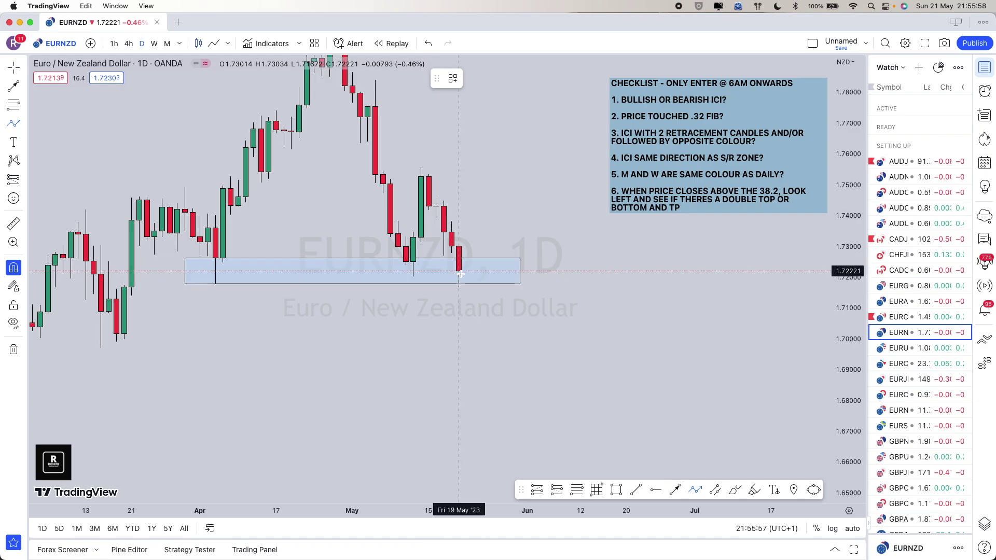
left_click_drag(461, 272, 474, 343)
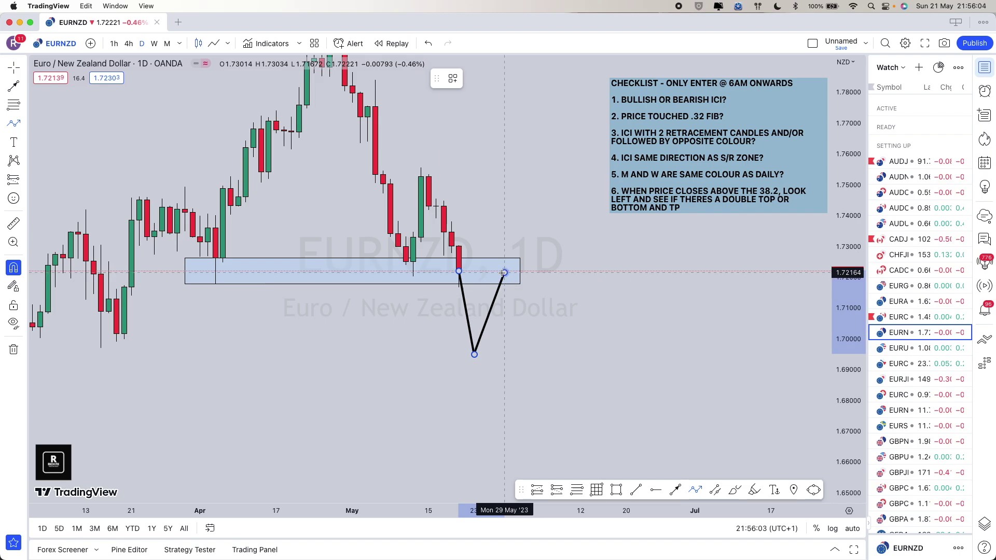
left_click(504, 274)
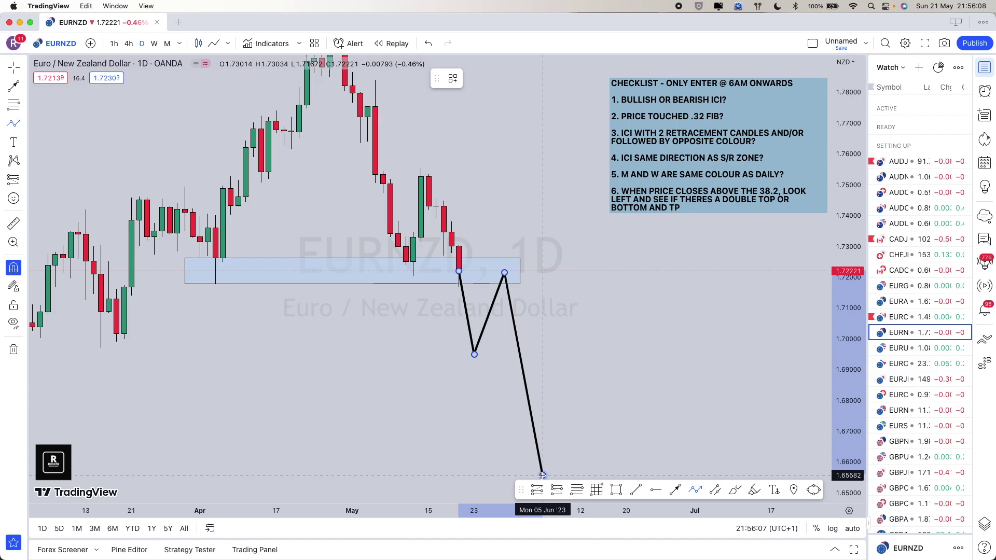
key("Escape")
scroll(544, 362, "down", 3)
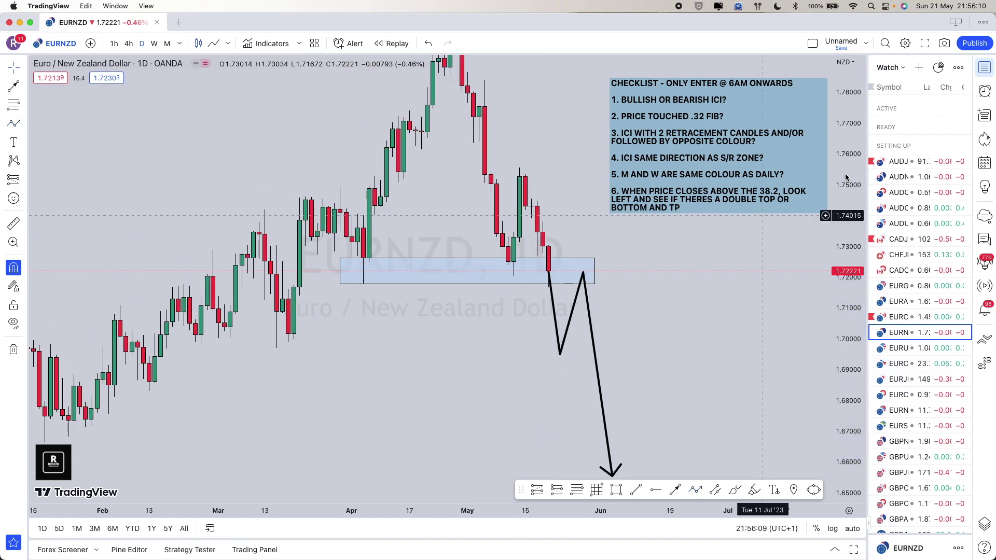
Delete the projection path arrow from the EURNZD chart.
left_click_drag(846, 230, 566, 294)
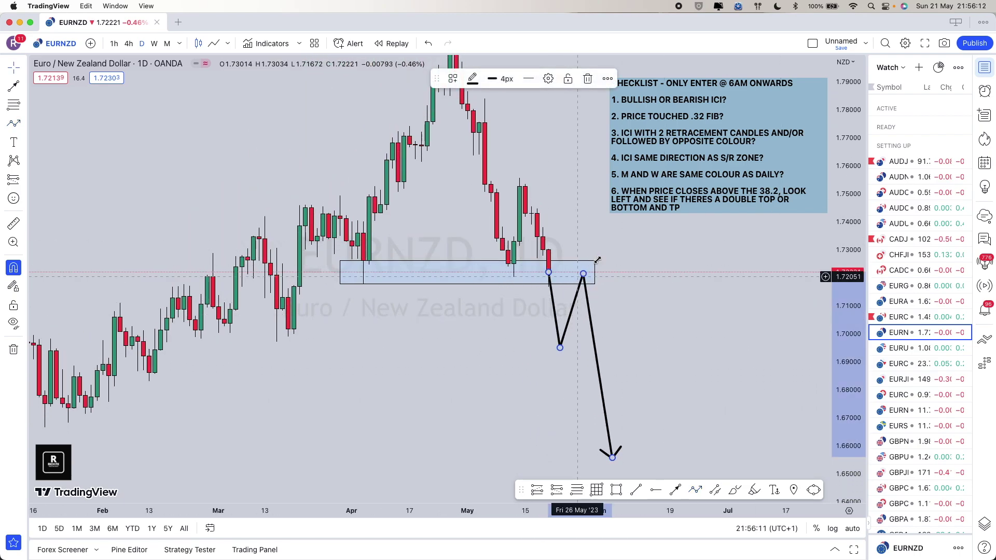
key("Delete")
scroll(546, 289, "up", 3)
scroll(546, 289, "up", 2)
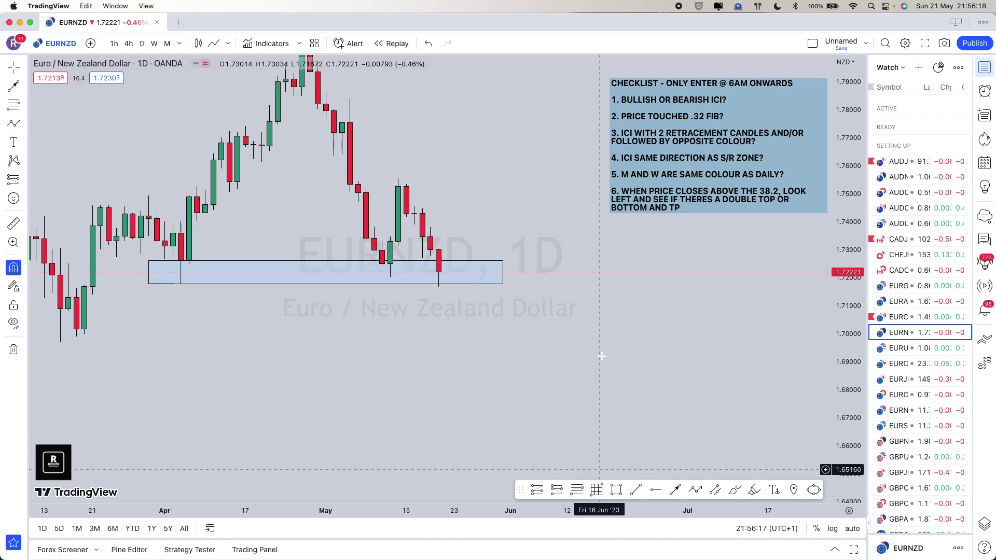
scroll(787, 291, "down", 2)
scroll(592, 353, "right", 5)
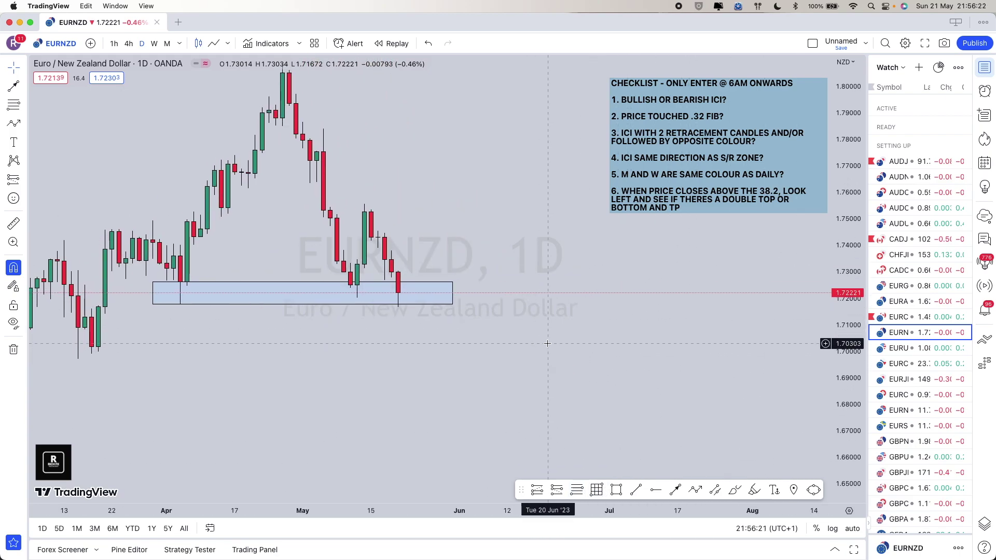
Switch to the EURUSD chart, delete its short position and Fibonacci retracement, and dismiss the advertisement.
key("Down")
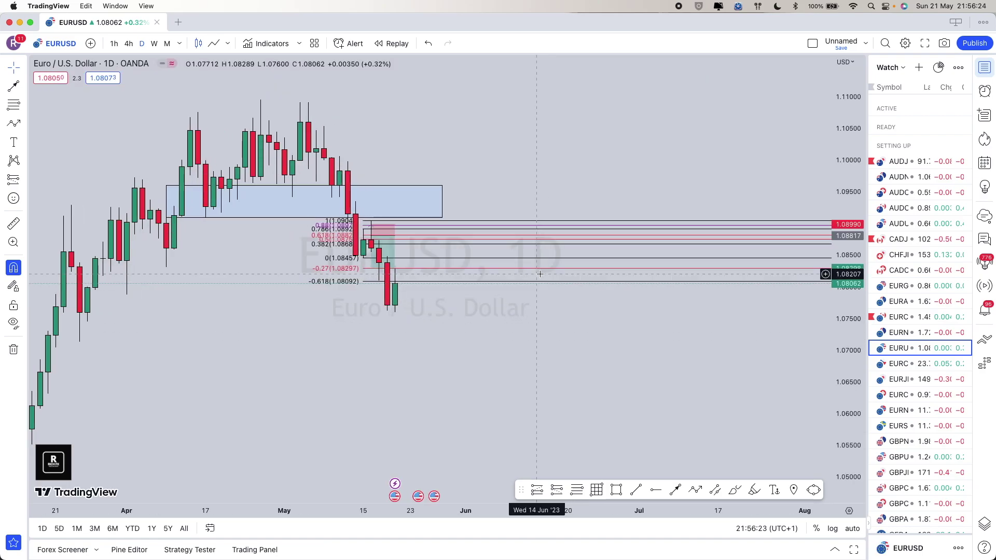
left_click(389, 248)
key("Delete")
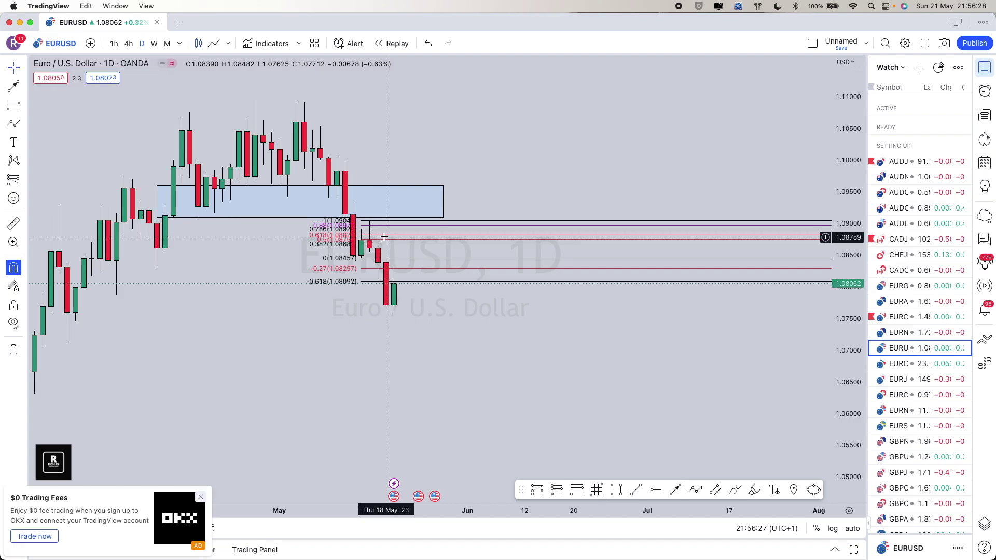
left_click(370, 223)
key("Delete")
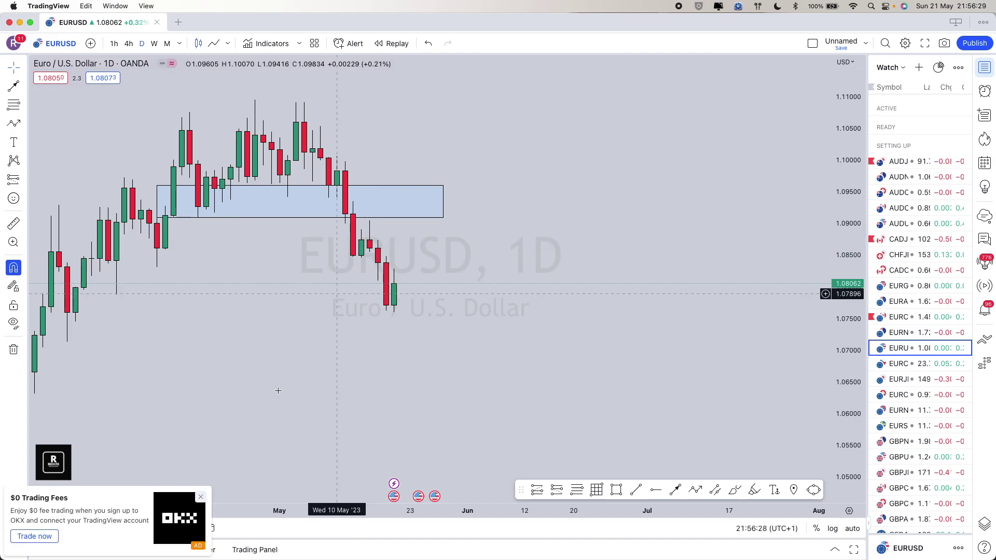
left_click(200, 497)
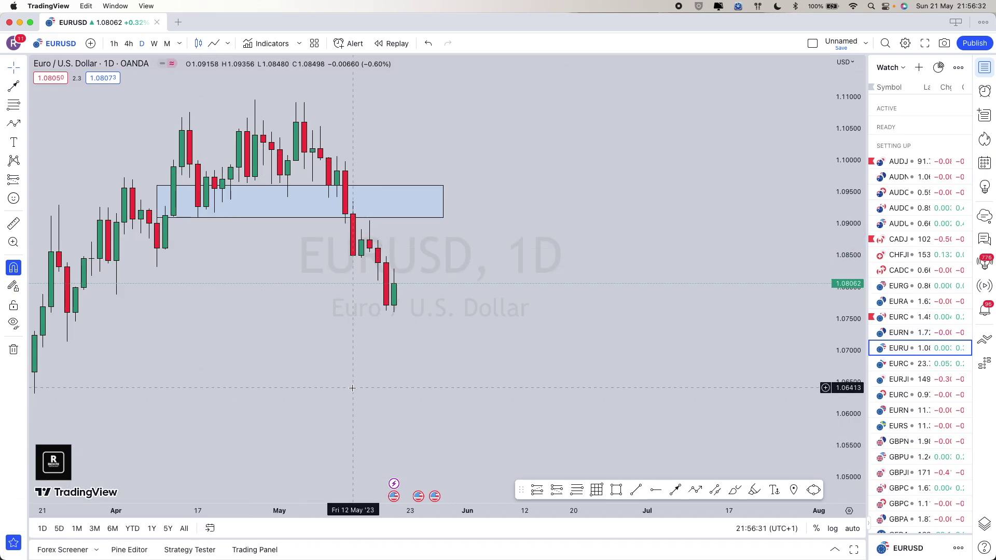
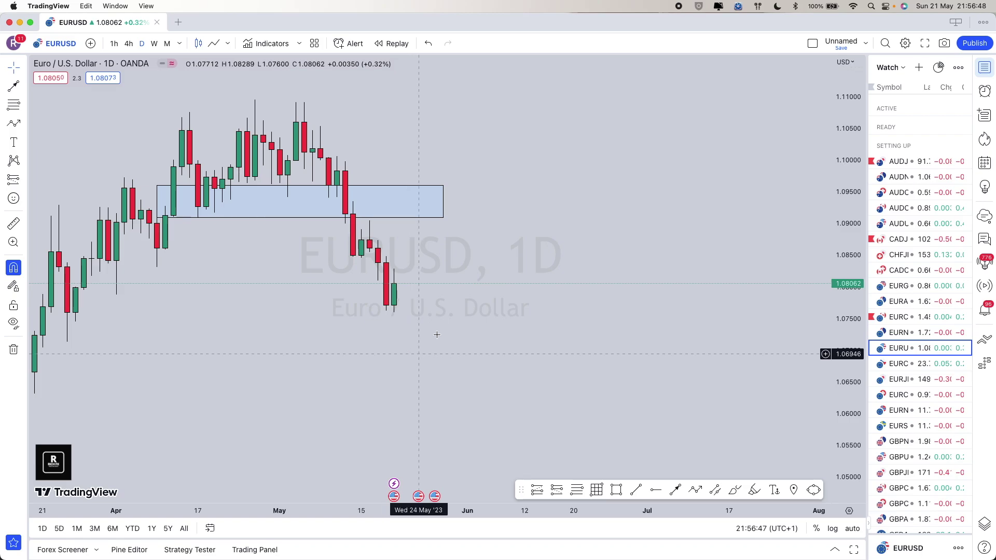
Move and resize the EURUSD zone to span about 1.0831 to 1.0862, from 6 April to 30 May.
scroll(570, 293, "down", 2)
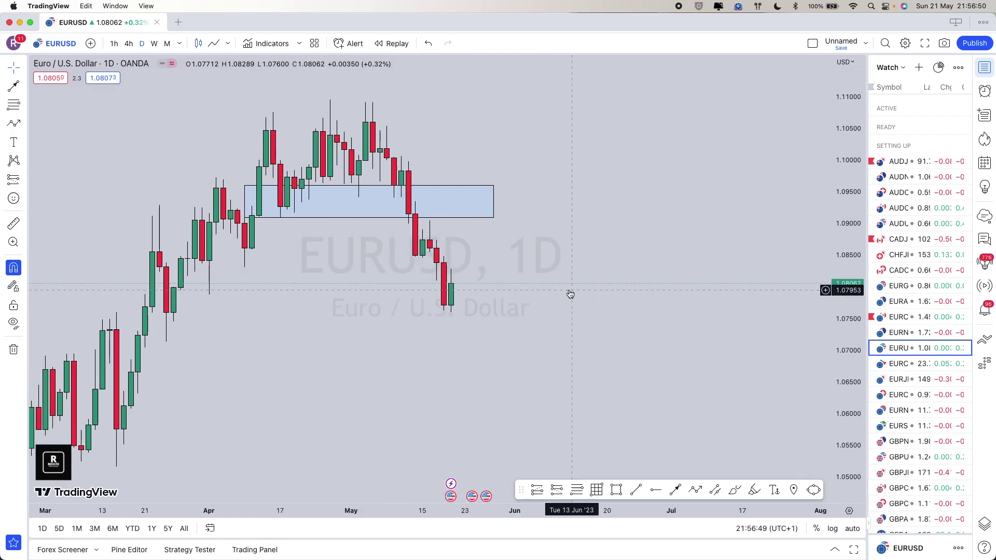
scroll(570, 293, "up", 2)
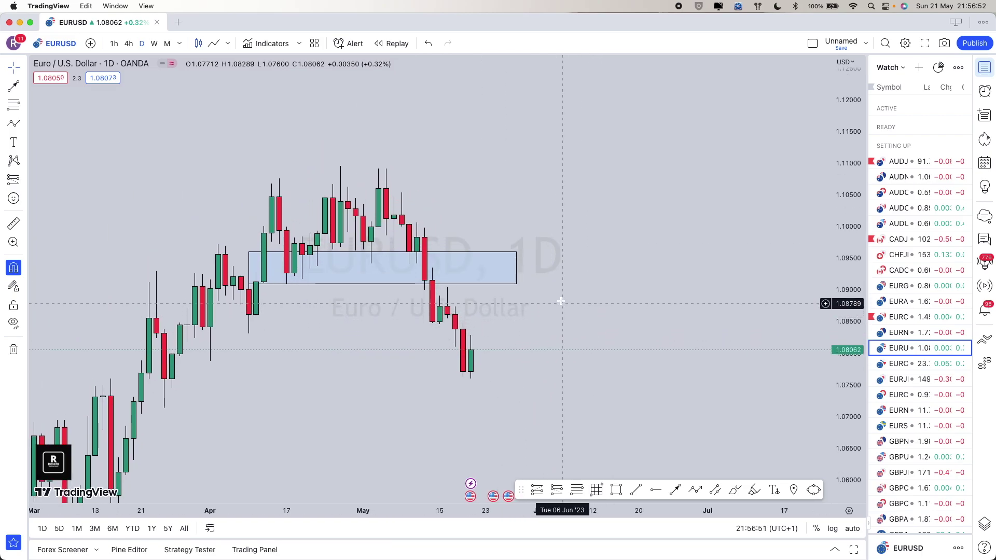
scroll(561, 301, "up", 2)
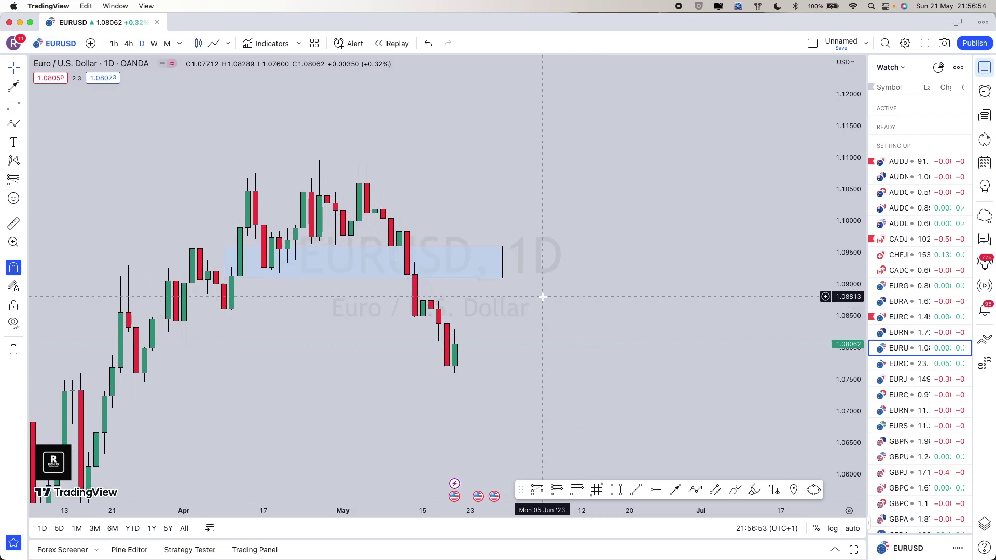
left_click_drag(543, 296, 519, 267)
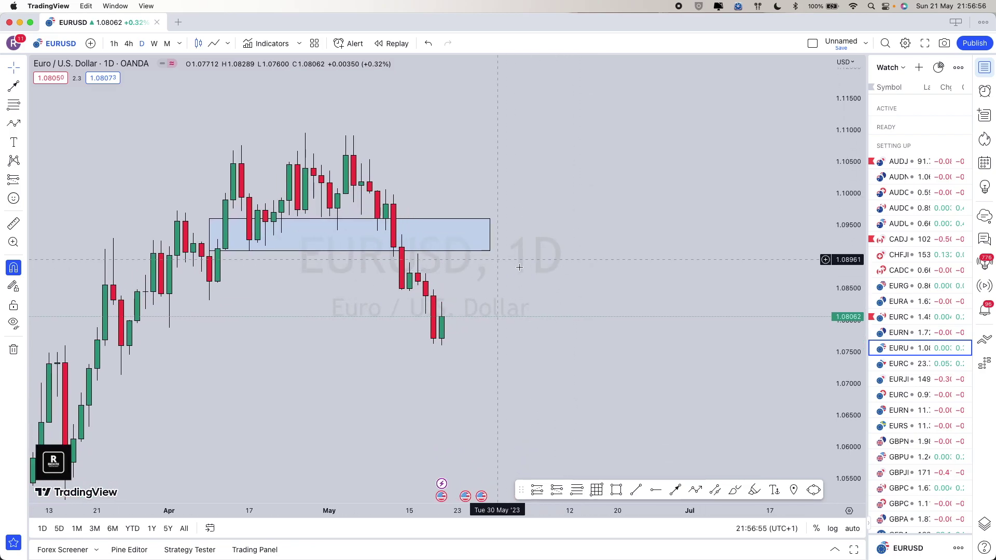
mouse_move(355, 251)
left_mouse_down()
mouse_move(382, 314)
mouse_move(211, 300)
left_mouse_up()
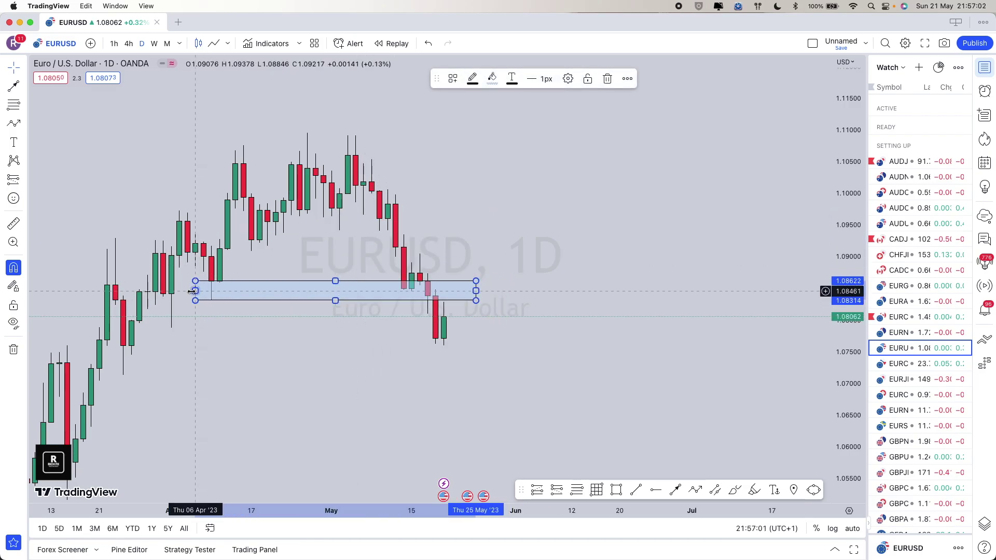
left_click(269, 319)
left_click_drag(476, 291, 500, 292)
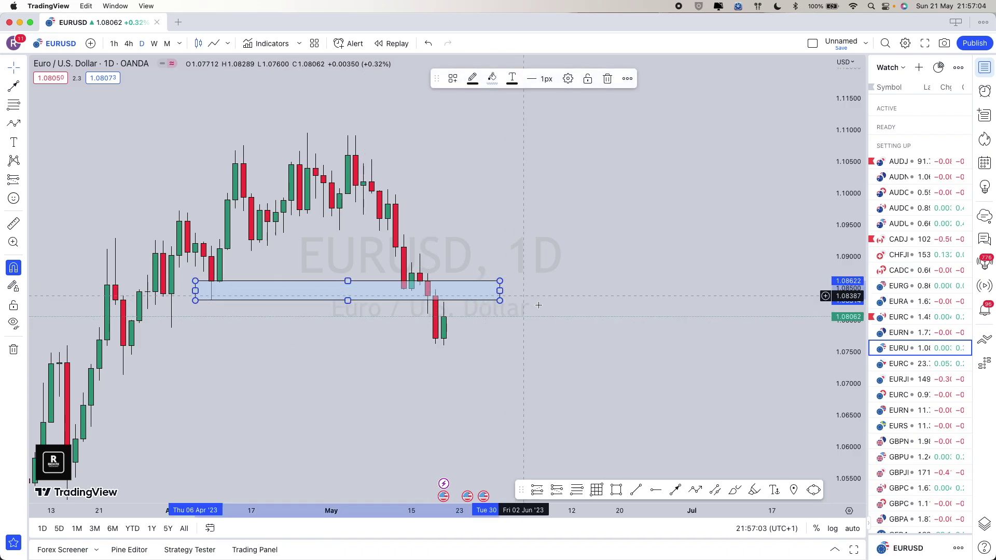
left_click(538, 305)
Draw a projection path arrow from the last close up to about 1.0848 inside the zone and down to about 1.065.
scroll(538, 305, "up", 1)
scroll(497, 359, "down", 1)
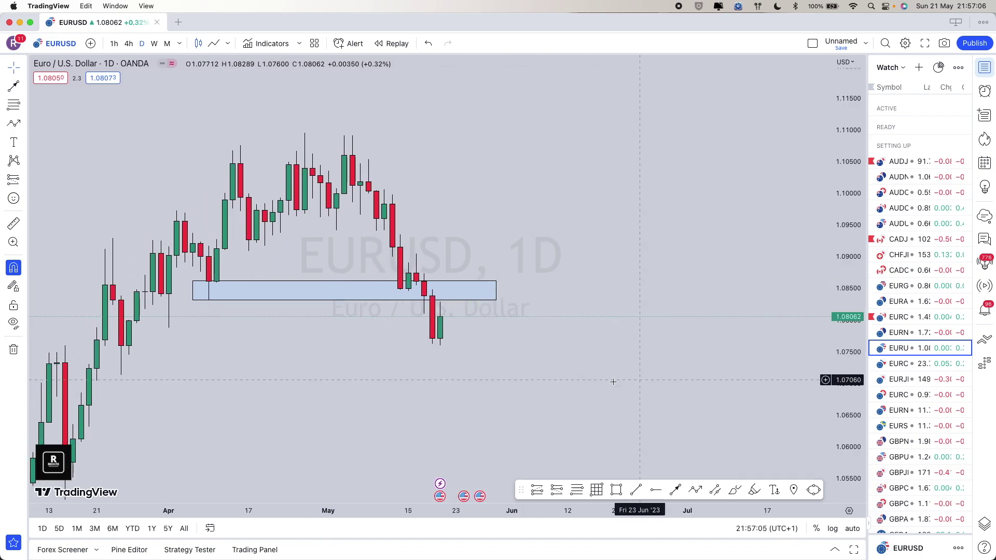
scroll(491, 385, "down", 1)
scroll(463, 385, "right", 1)
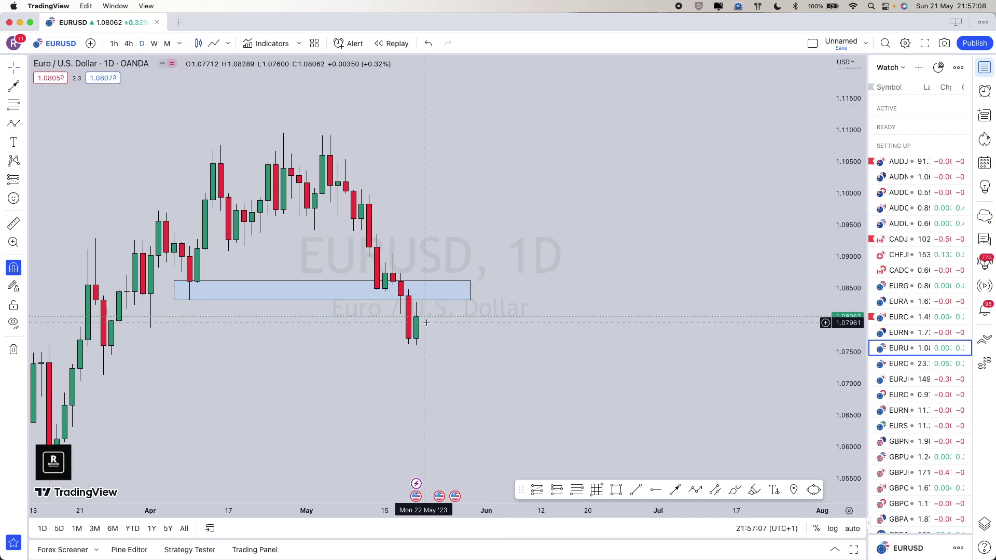
left_click(696, 490)
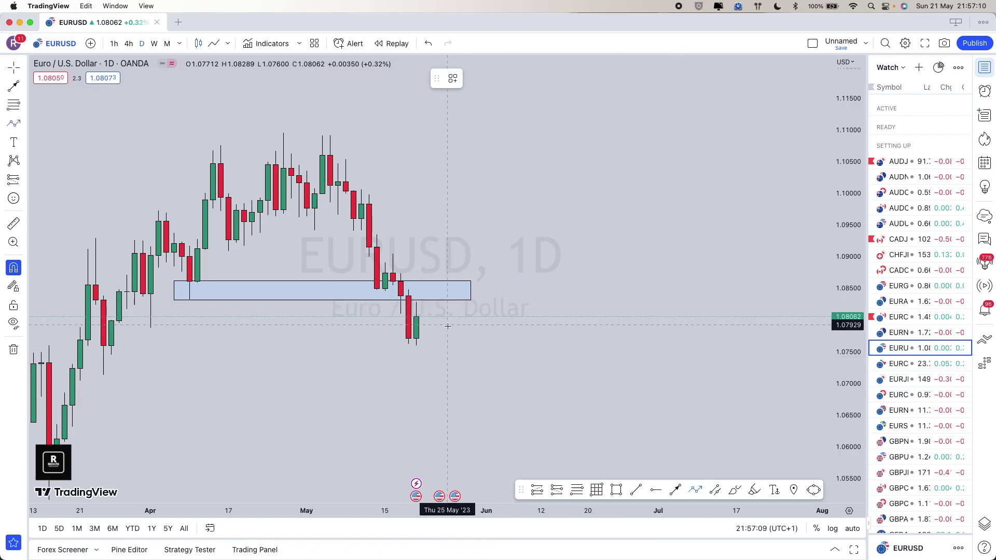
left_click(423, 309)
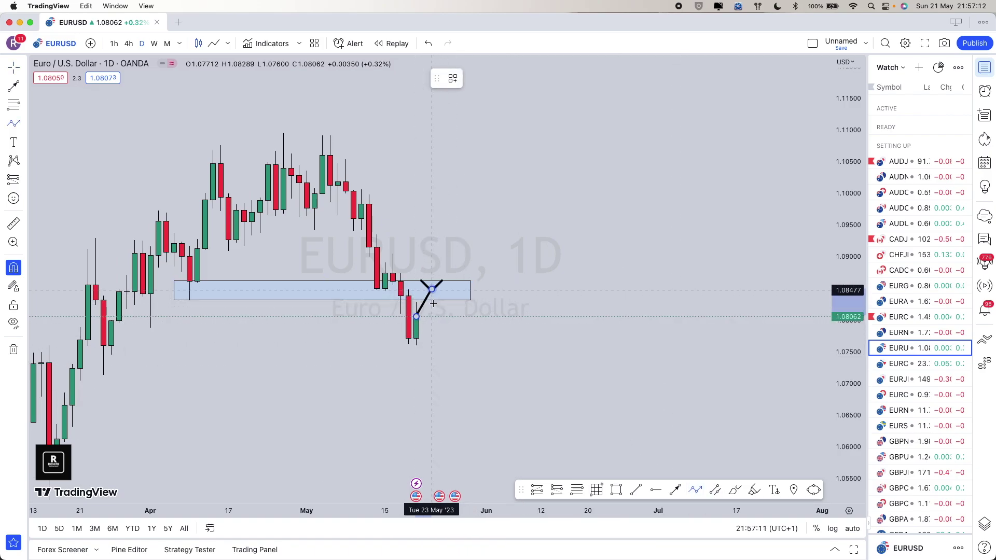
left_click(433, 303)
key("Escape")
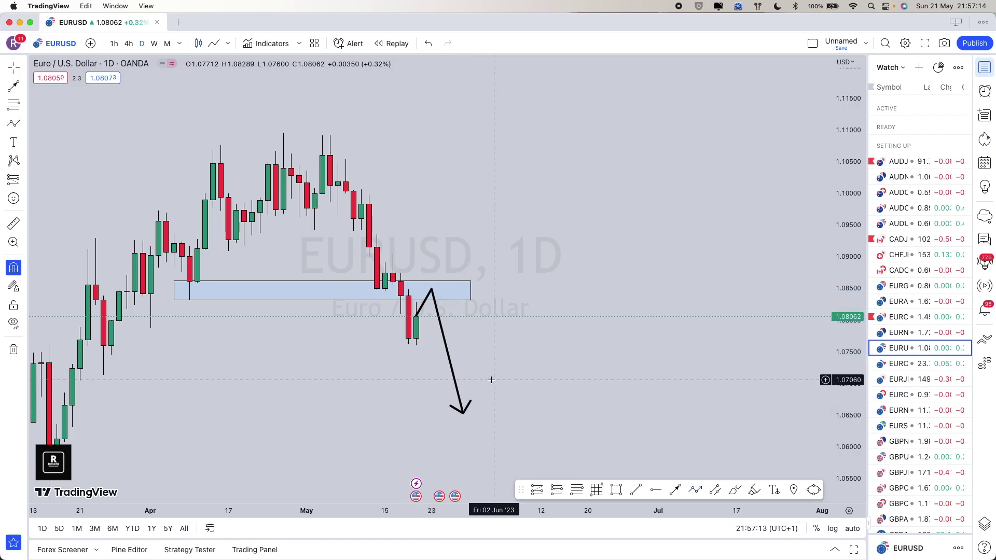
Draw a second projection path arrow from the last close up to about 1.093 and back down to about 1.084.
scroll(495, 359, "down", 1)
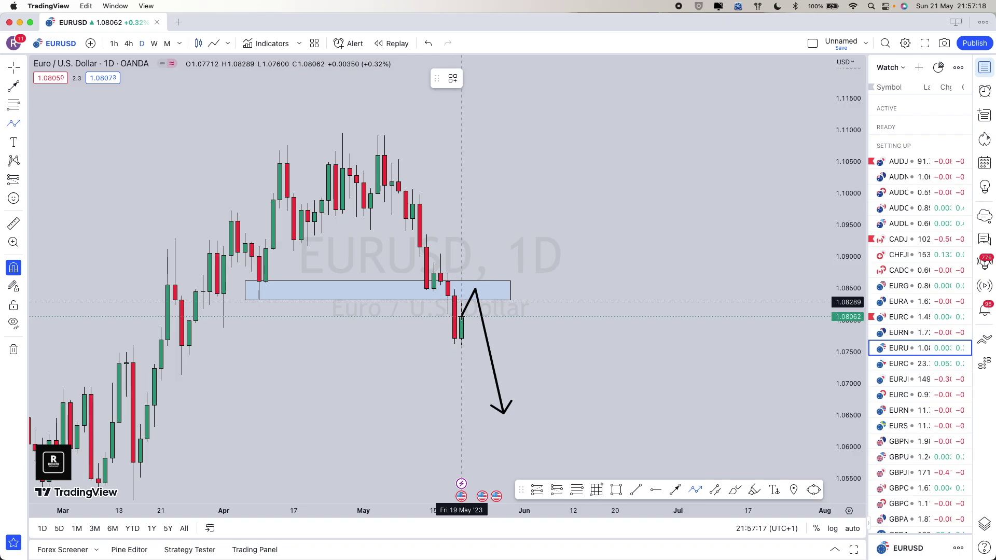
left_click(461, 317)
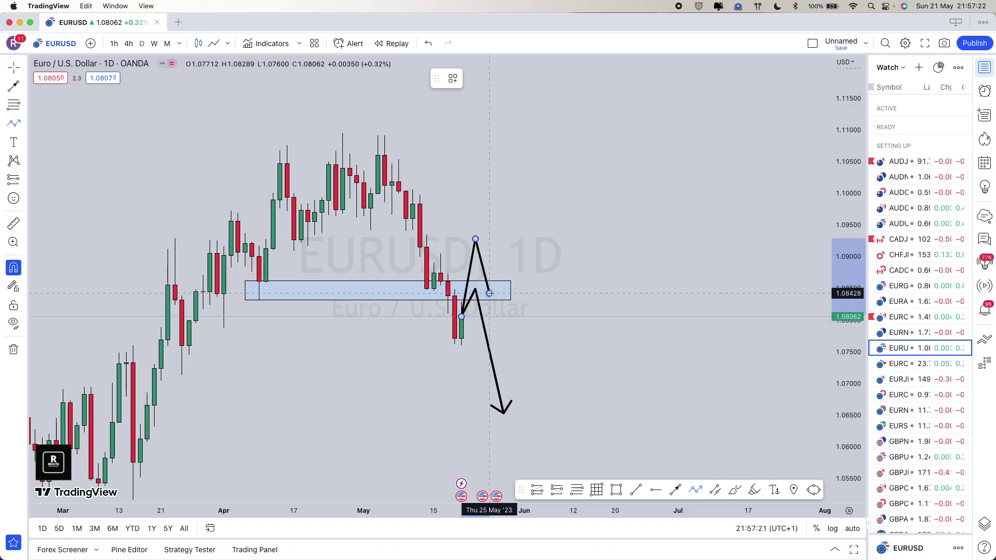
left_click(490, 293)
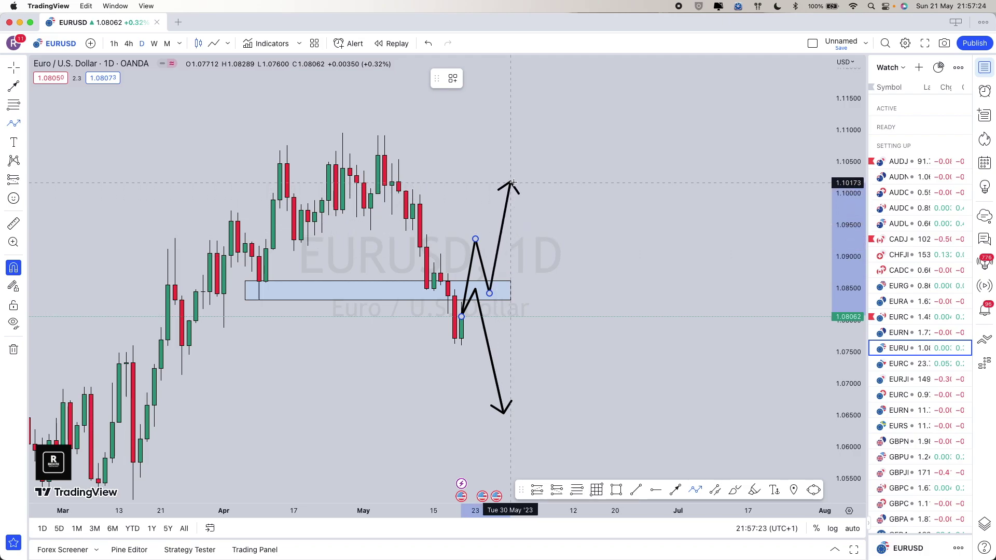
key("Escape")
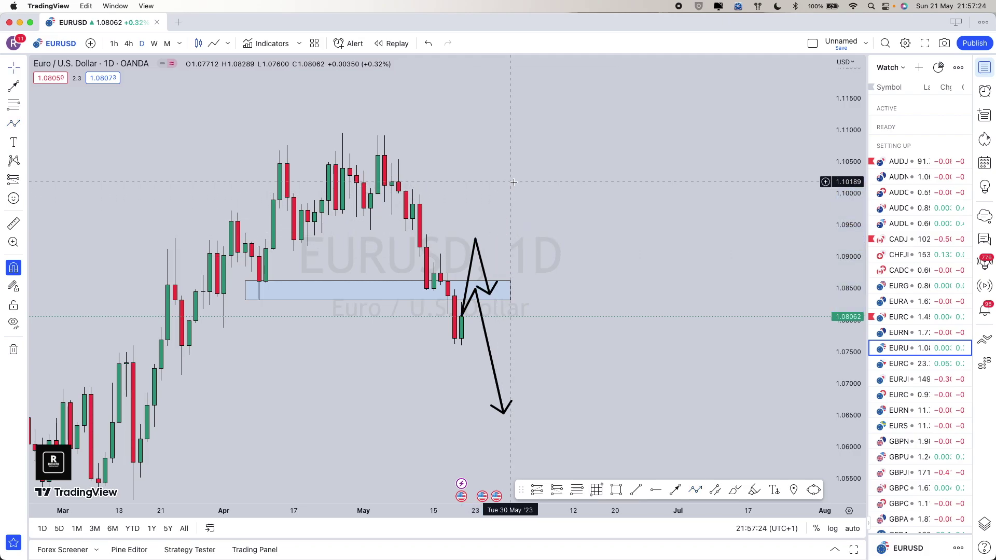
Delete both projection path arrows from the EURUSD chart.
left_click(475, 240)
key("BackSpace")
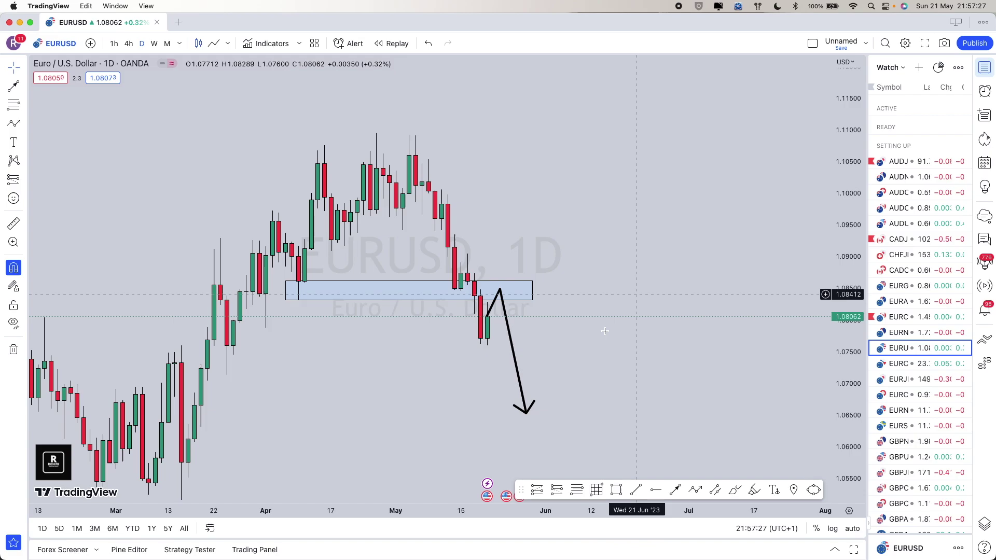
left_click(513, 353)
key("Delete")
Examine EURUSD price structure on the weekly and monthly timeframes, and return to the daily chart to review the zone.
left_click_drag(696, 340, 728, 239)
left_click(155, 44)
left_click(154, 43)
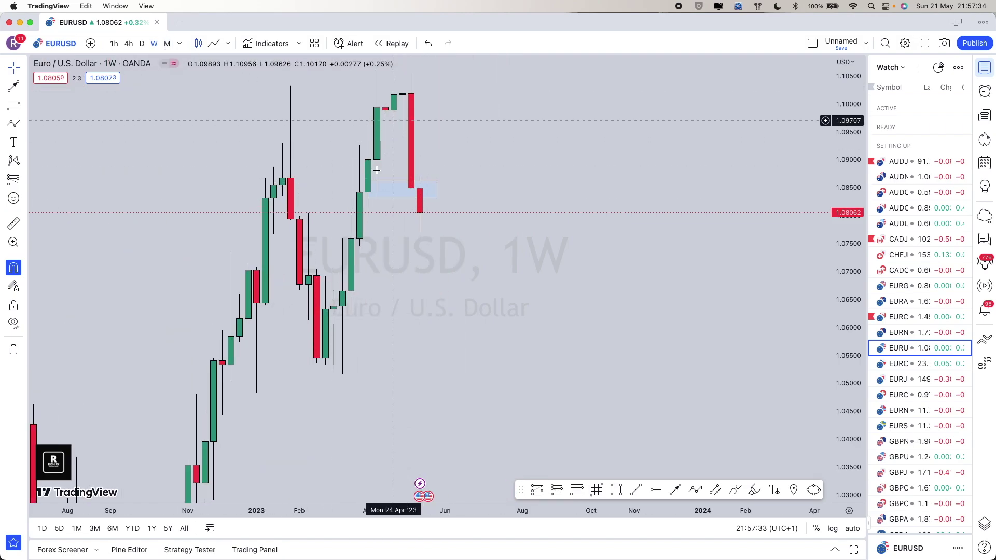
left_click(493, 480)
scroll(574, 305, "right", 5)
scroll(574, 305, "up", 5)
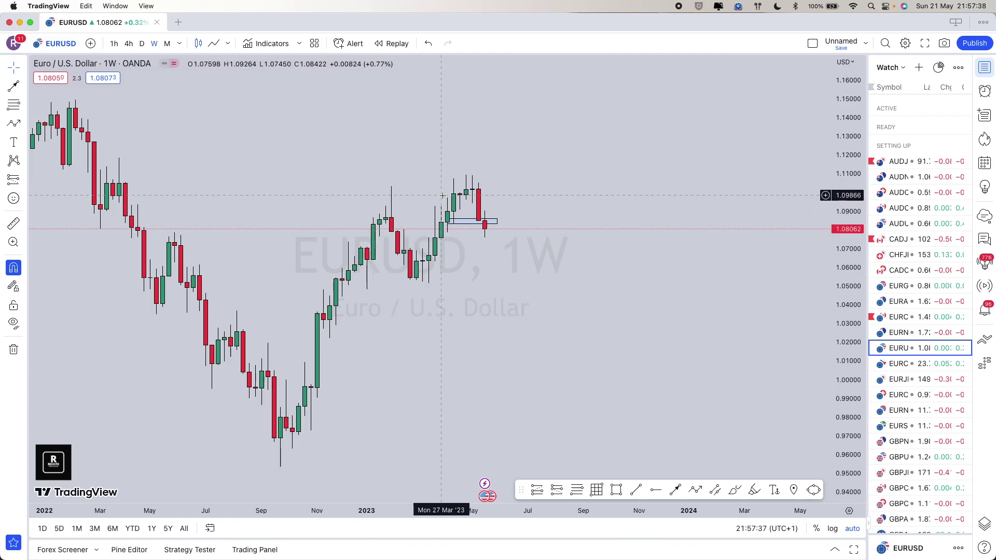
scroll(459, 226, "up", 3)
scroll(459, 226, "up", 1)
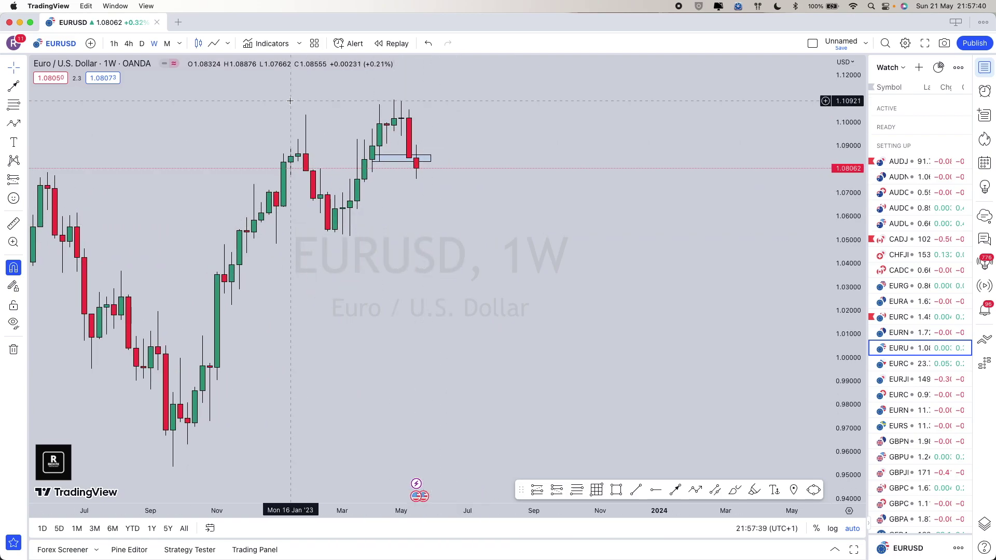
left_click(167, 44)
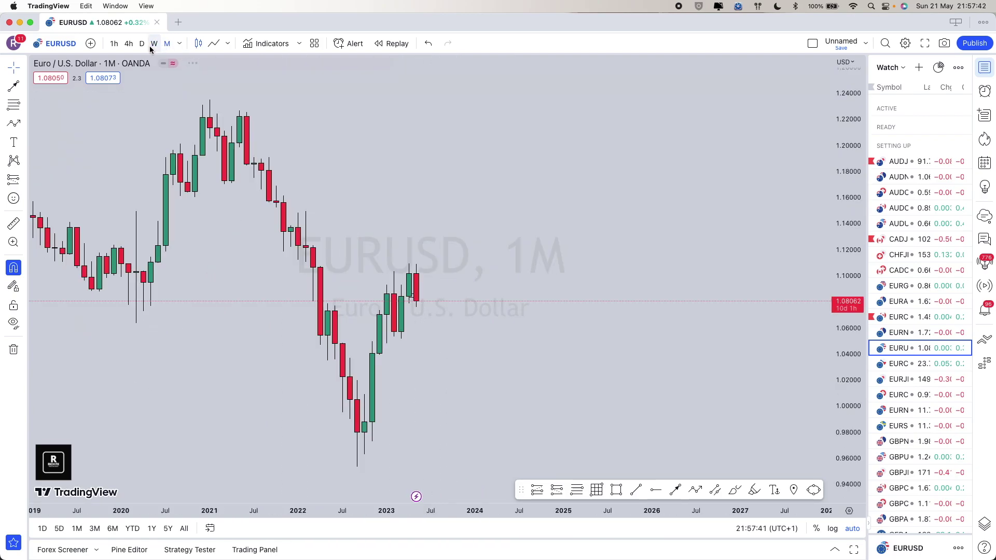
scroll(470, 220, "up", 1)
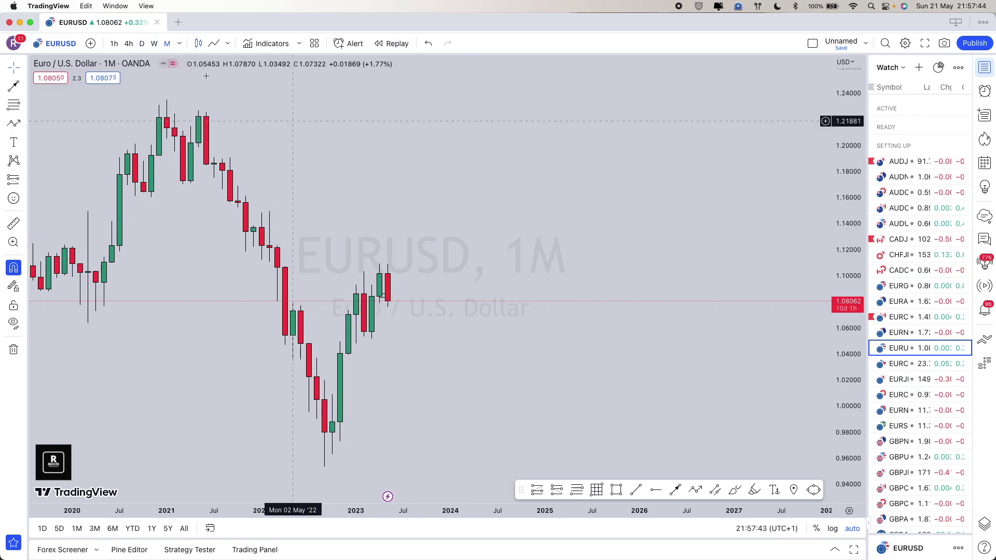
left_click(143, 43)
left_click(143, 44)
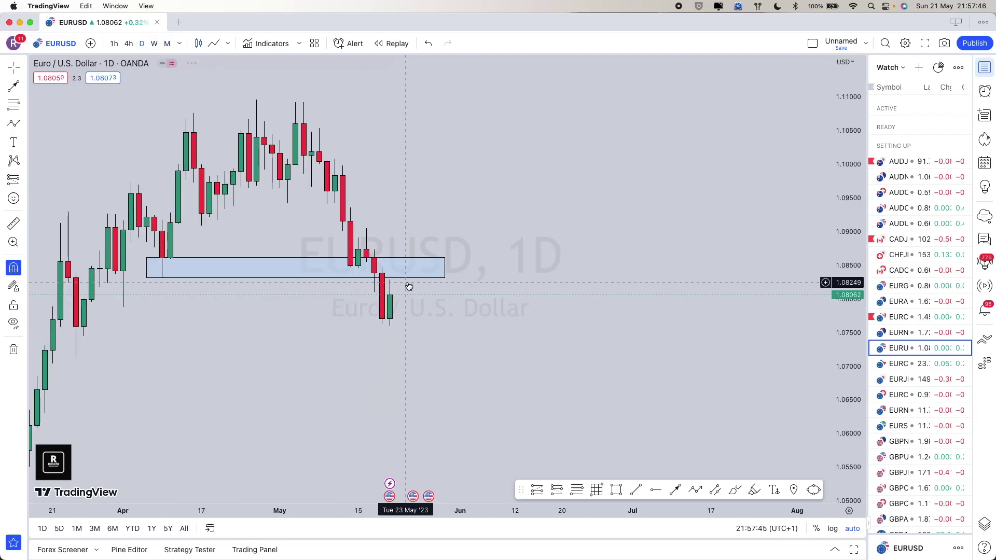
scroll(473, 78, "down", 2)
scroll(485, 332, "up", 1)
scroll(485, 332, "up", 1)
scroll(518, 292, "right", 2)
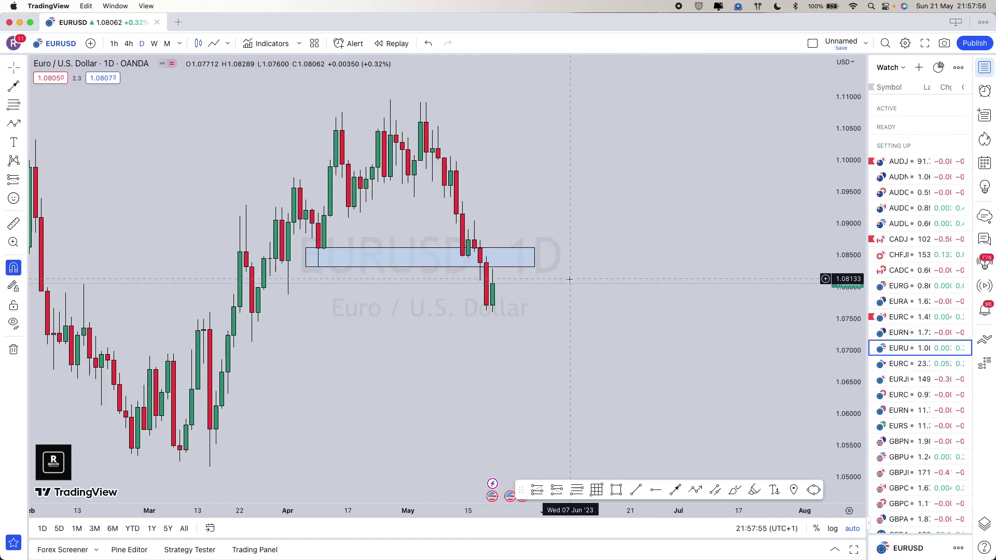
Flag EURUSD red in the watchlist and switch to the EURCZK chart.
left_click_drag(858, 200, 840, 219)
left_click_drag(674, 249, 661, 223)
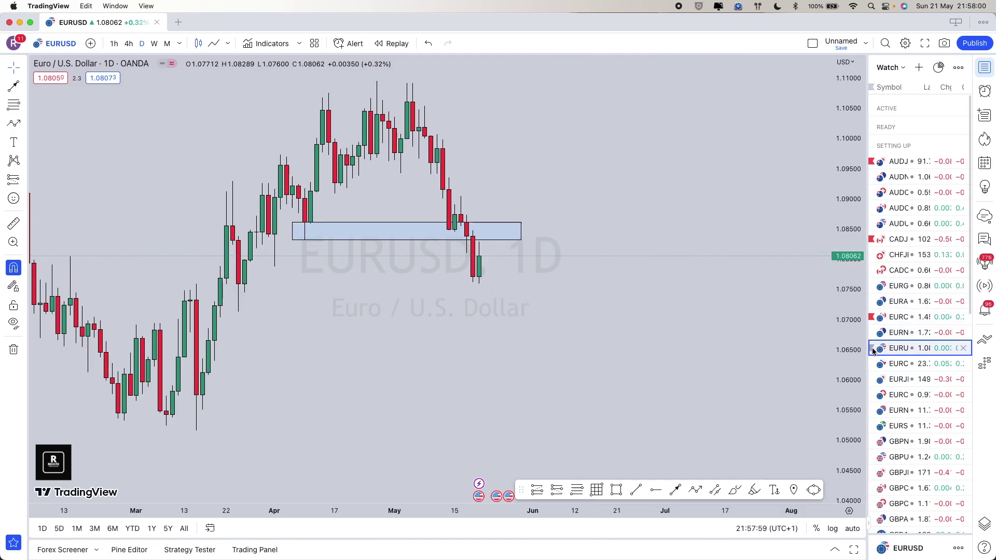
key("Down")
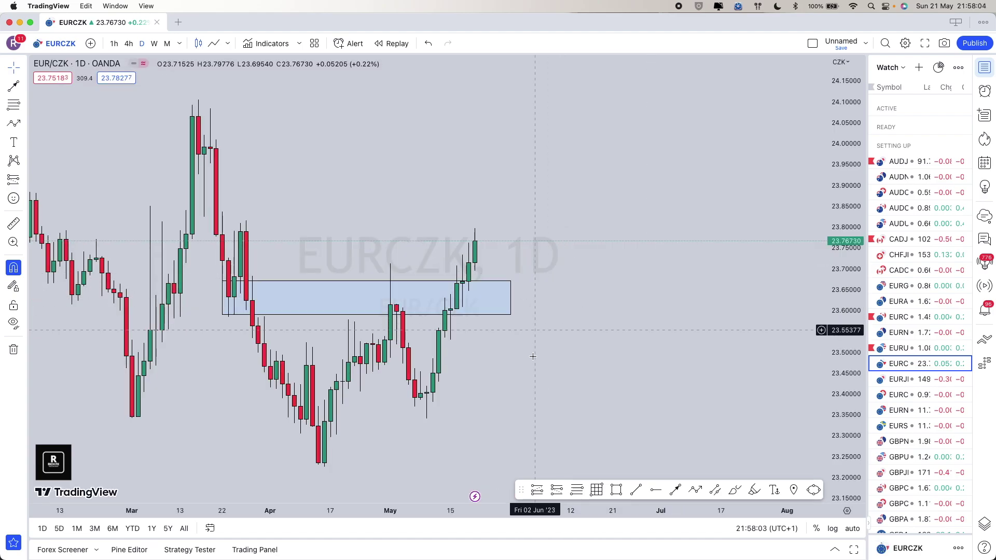
Extend the start of the EURCZK zone back to 20 March.
left_click_drag(222, 298, 210, 298)
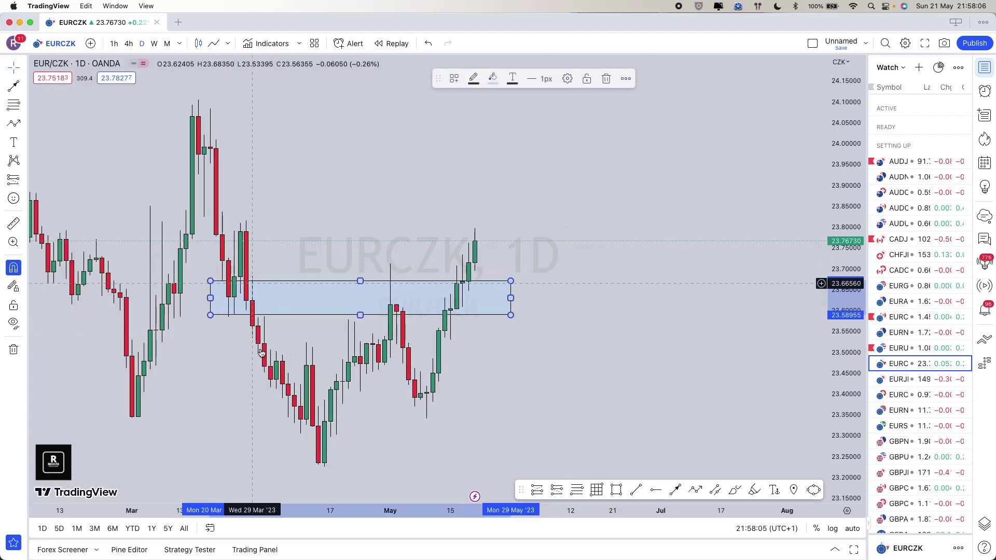
scroll(495, 297, "up", 3)
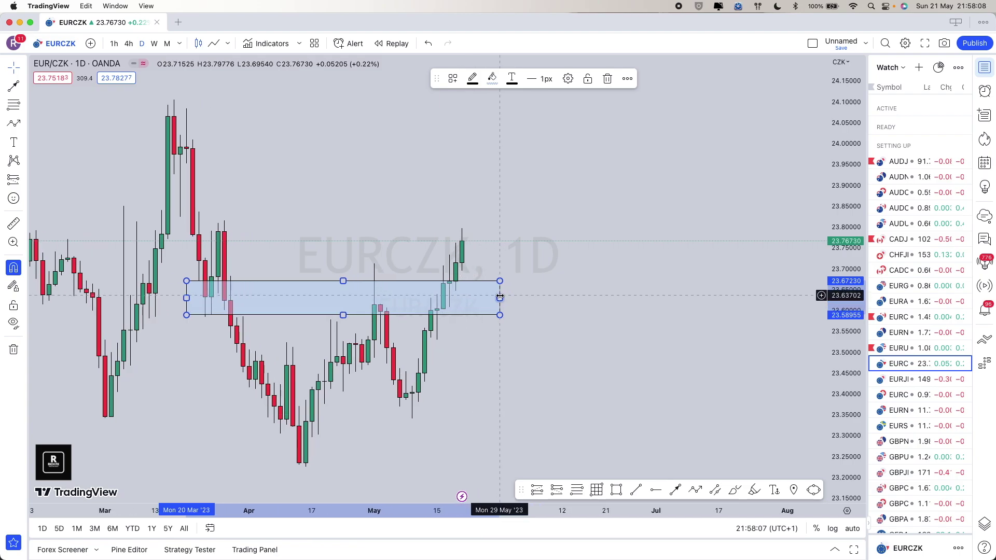
scroll(389, 312, "up", 2)
left_click(456, 367)
scroll(418, 376, "up", 4)
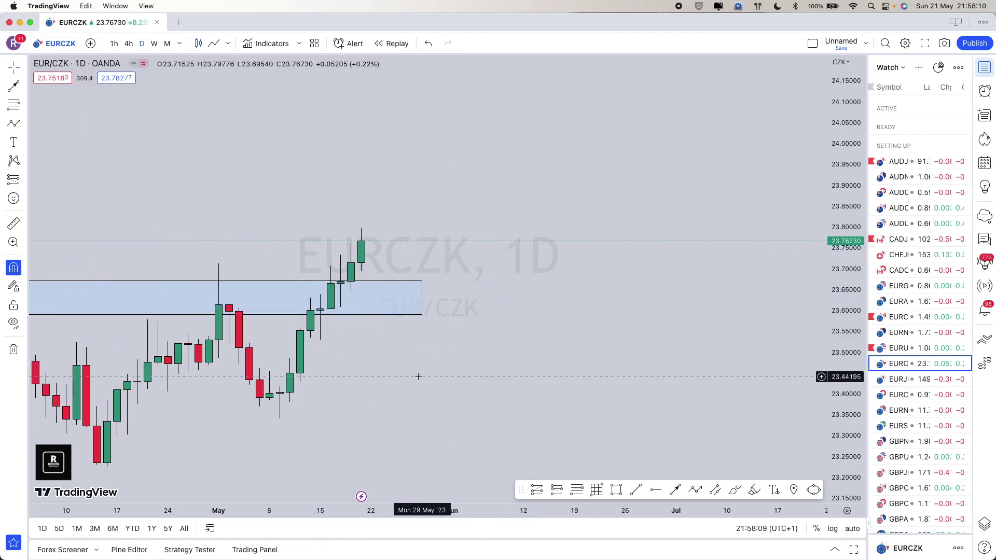
Draw a Fibonacci retracement from the 9 May low at 23.34080 to the 19 May high at 23.79776.
scroll(418, 377, "down", 3)
scroll(418, 377, "left", 5)
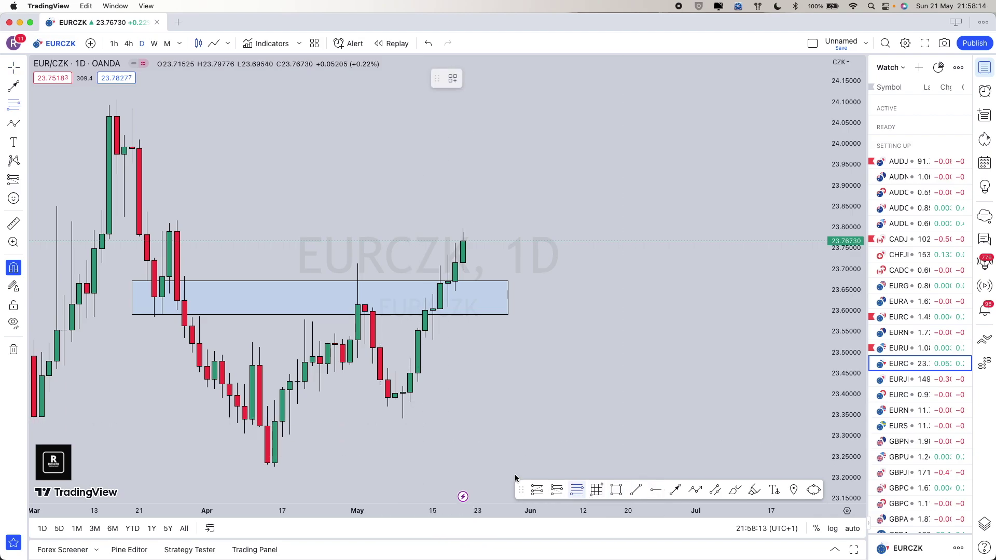
left_click(403, 419)
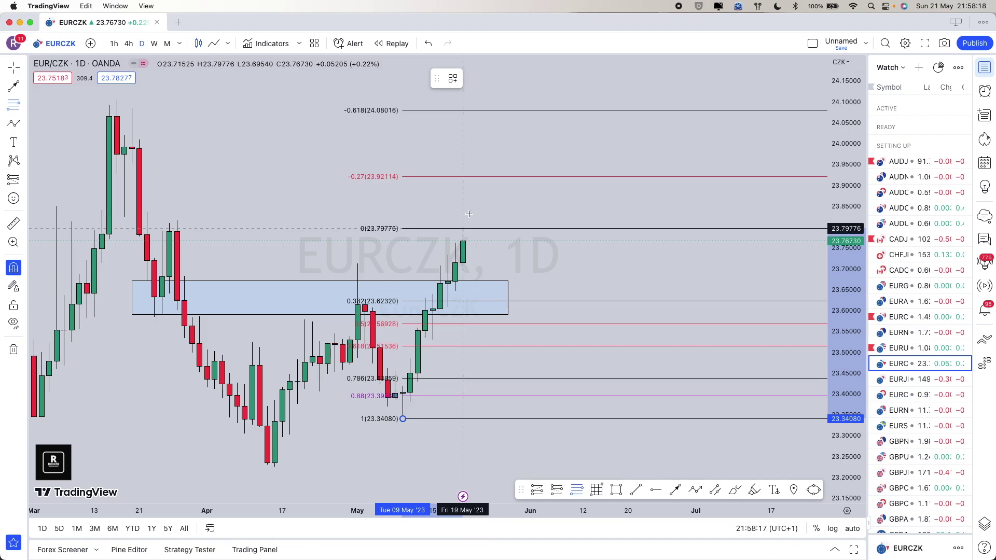
left_click(469, 215)
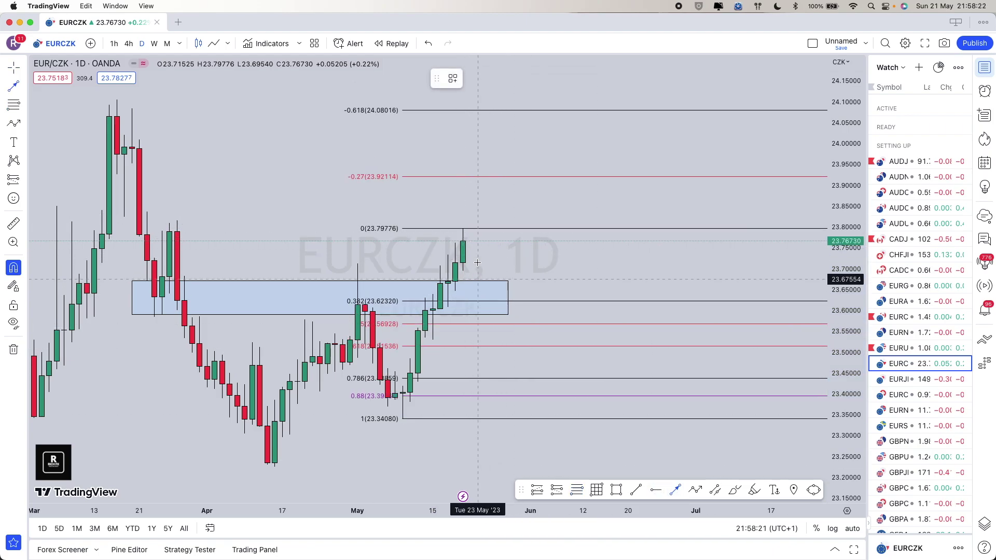
Draw an arrow from the 19 May high down to about 23.62 inside the zone, and delete it.
left_click(466, 235)
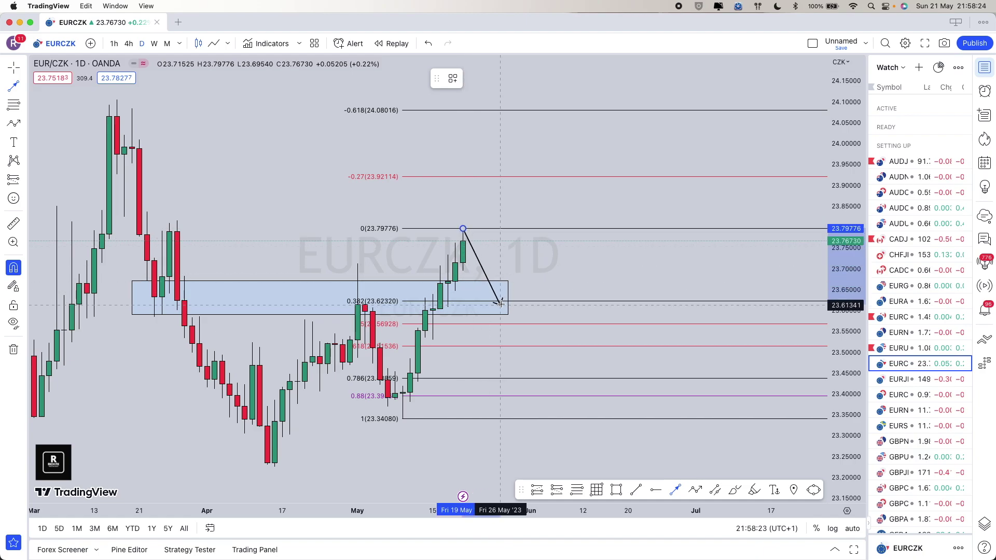
left_click(501, 303)
left_click(512, 284)
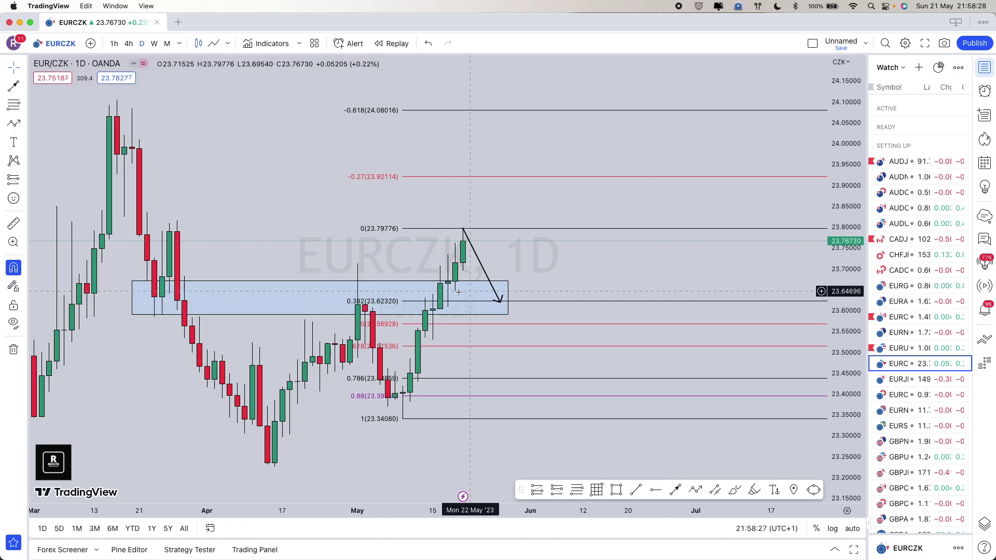
left_click(500, 303)
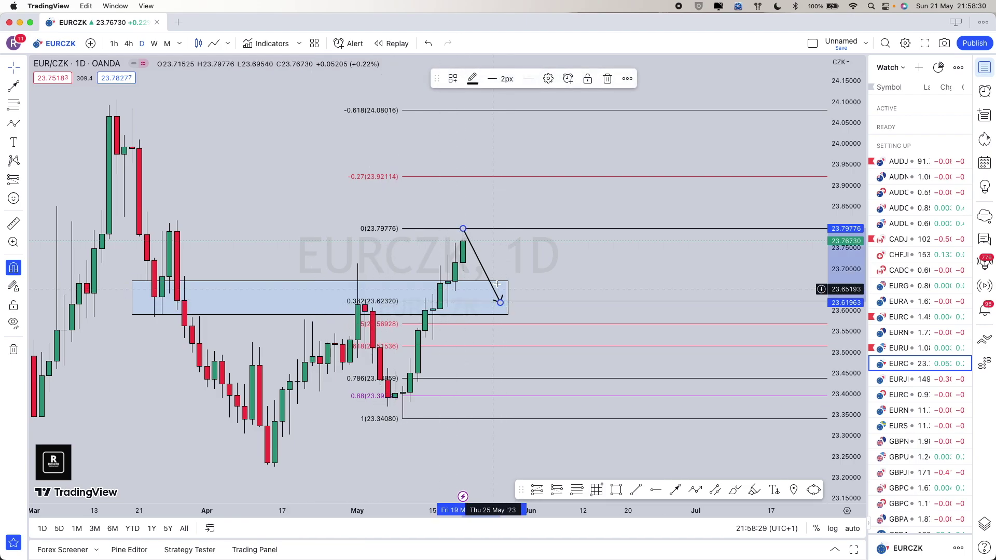
key("Delete")
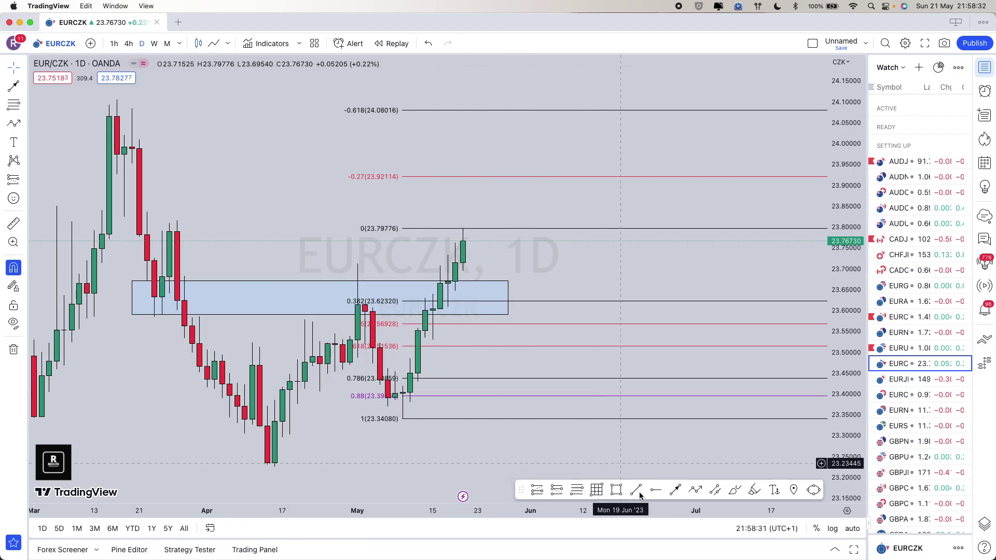
Draw a path from the 19 May high down to about 23.62 inside the EURCZK zone, then up to the -0.27 Fibonacci level.
left_click(695, 490)
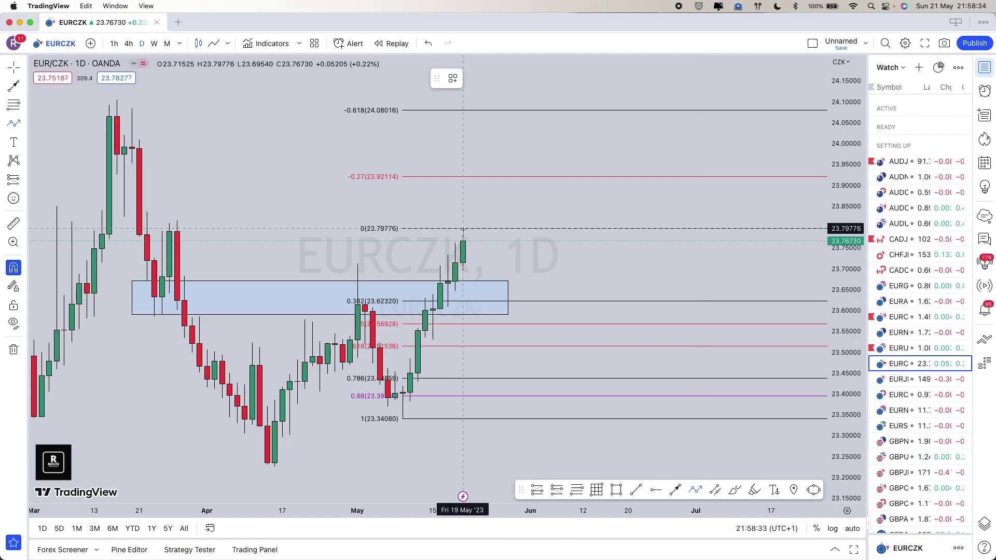
left_click_drag(463, 229, 500, 303)
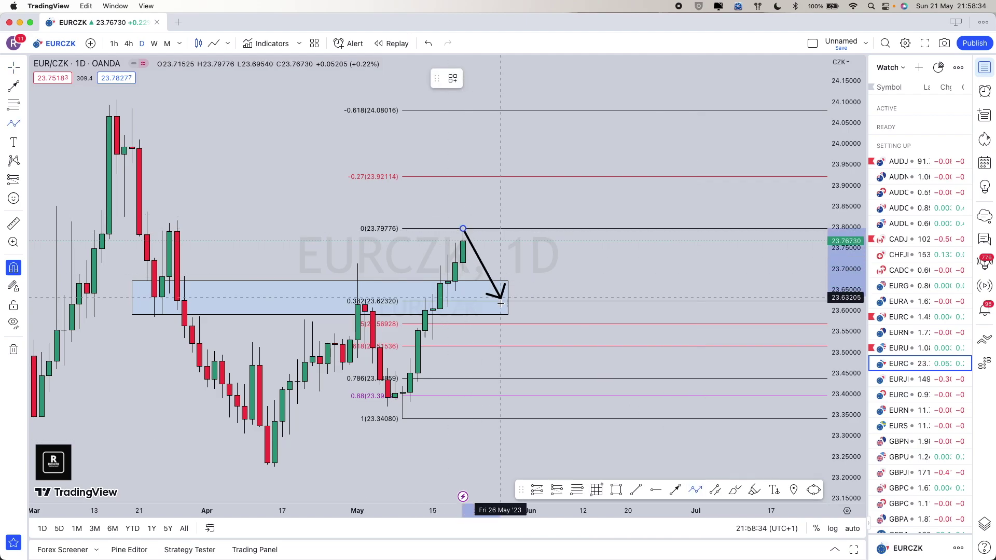
double_click(531, 173)
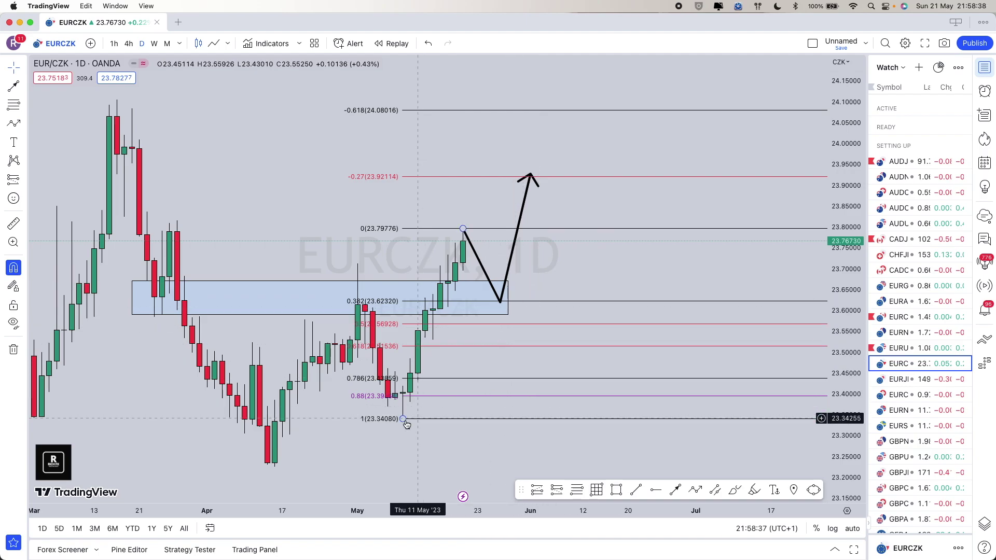
Move the Fibonacci retracement's low anchor to 23.61838 at the path's trough and pull the path's end down to about 23.70.
mouse_move(402, 419)
left_mouse_down()
mouse_move(466, 289)
mouse_move(470, 257)
mouse_move(500, 306)
left_mouse_up()
left_click_drag(530, 175, 516, 269)
Draw a second path from the first one's tip at about 23.70, dipping to the 0.618 level and rising to the -0.27 level.
left_click(694, 490)
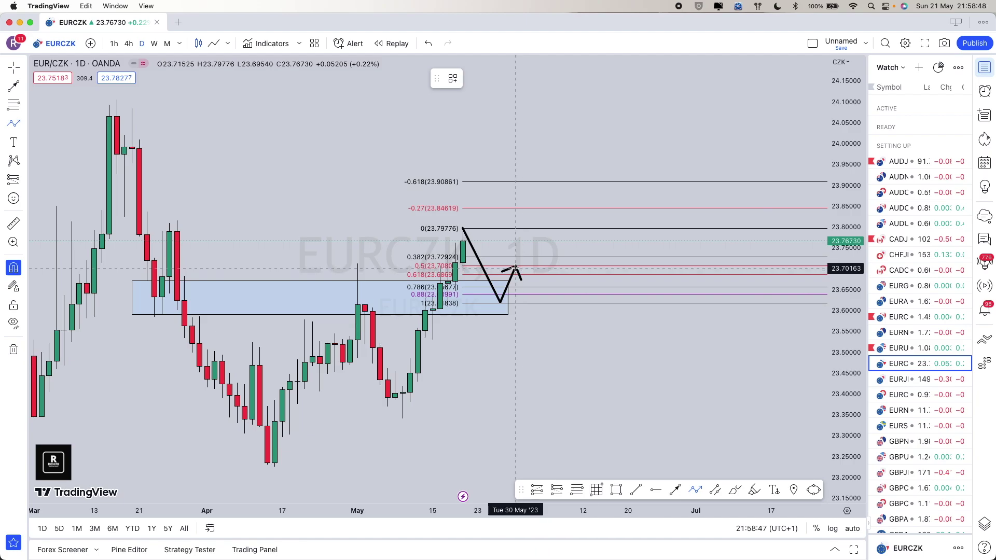
left_click(531, 274)
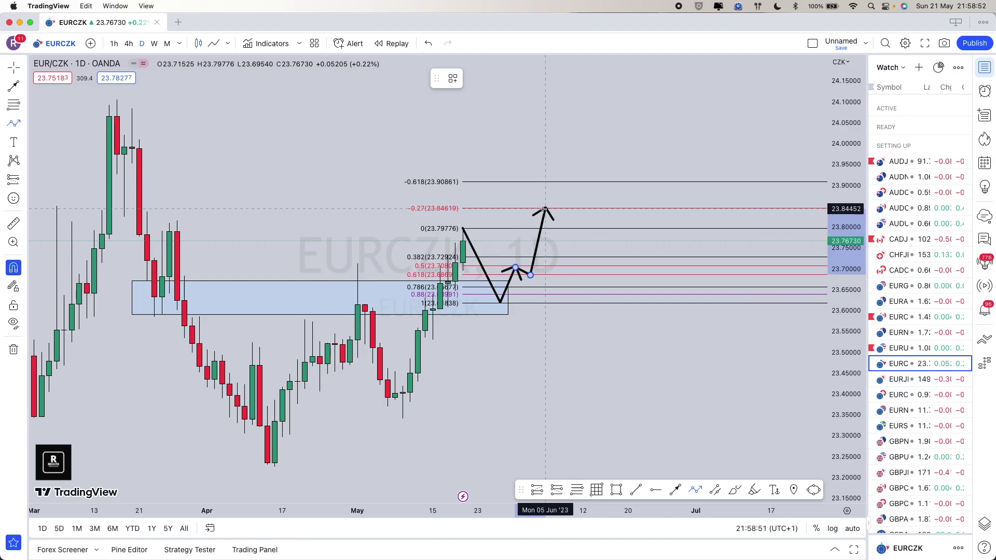
double_click(545, 209)
Switch EURCZK to the 4-hour chart and examine the projected pullback path against the recent candles.
scroll(499, 291, "up", 2)
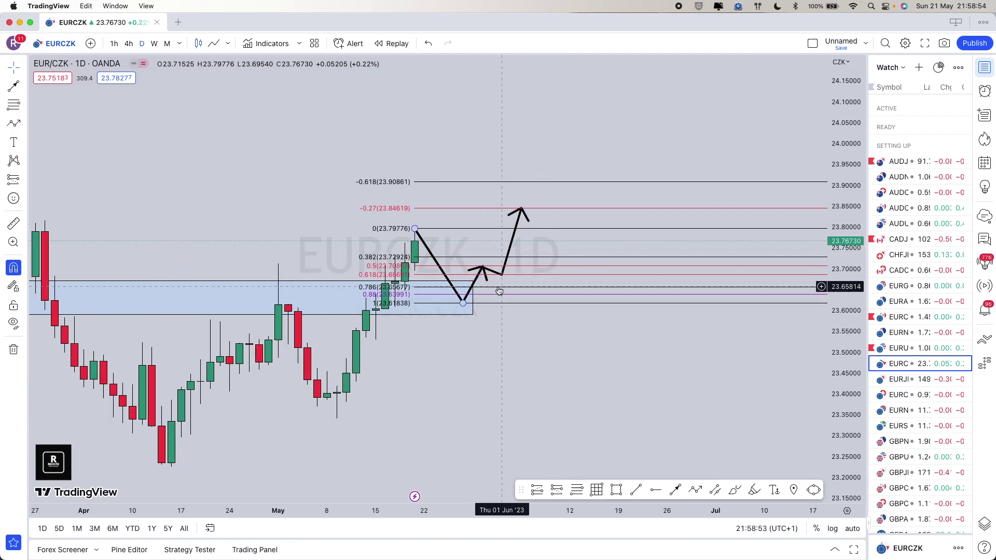
left_click(129, 44)
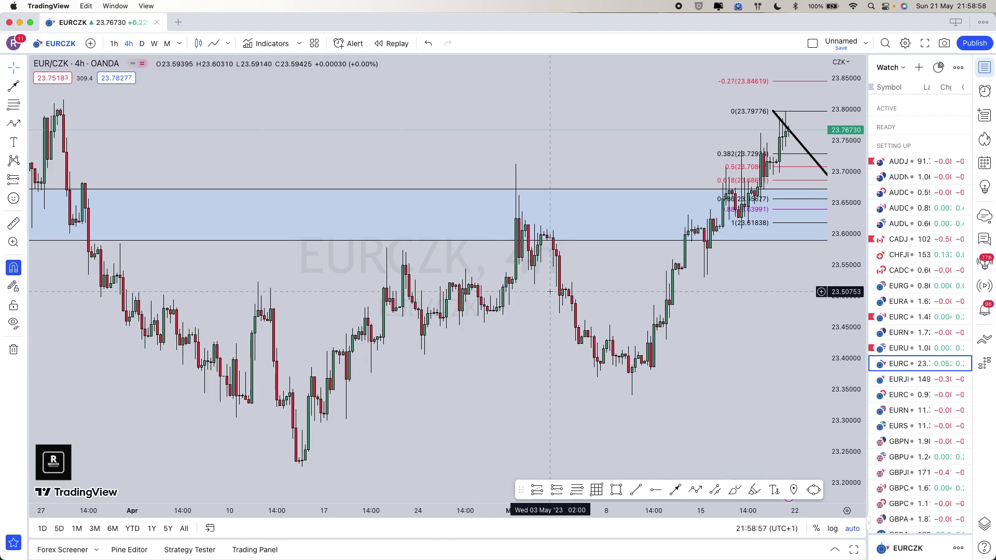
scroll(532, 250, "up", 3)
scroll(532, 250, "up", 3)
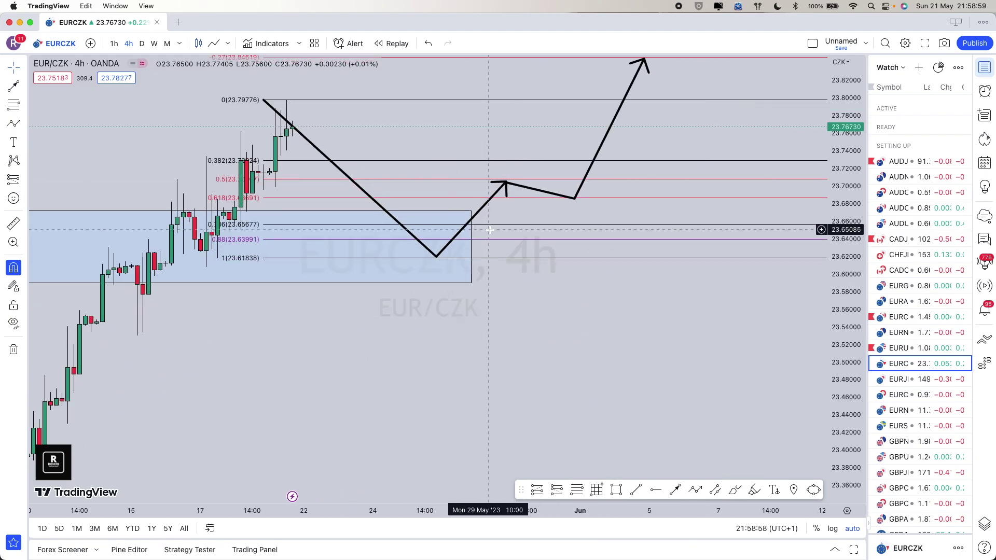
left_click(434, 257)
left_click(434, 258)
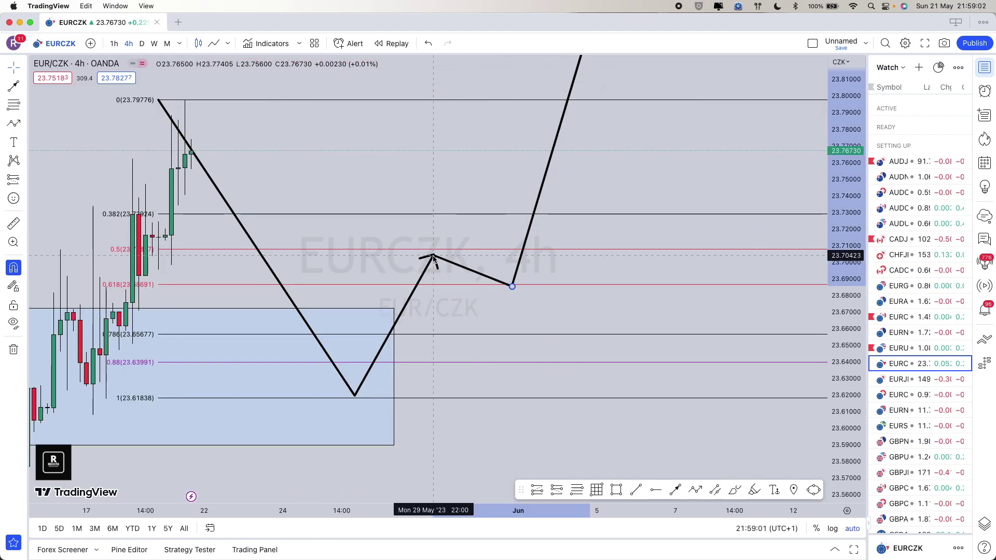
scroll(598, 176, "down", 3)
Delete both projected paths and the Fibonacci retracement from the EURCZK chart, keeping only the zone.
left_click_drag(598, 176, 502, 177)
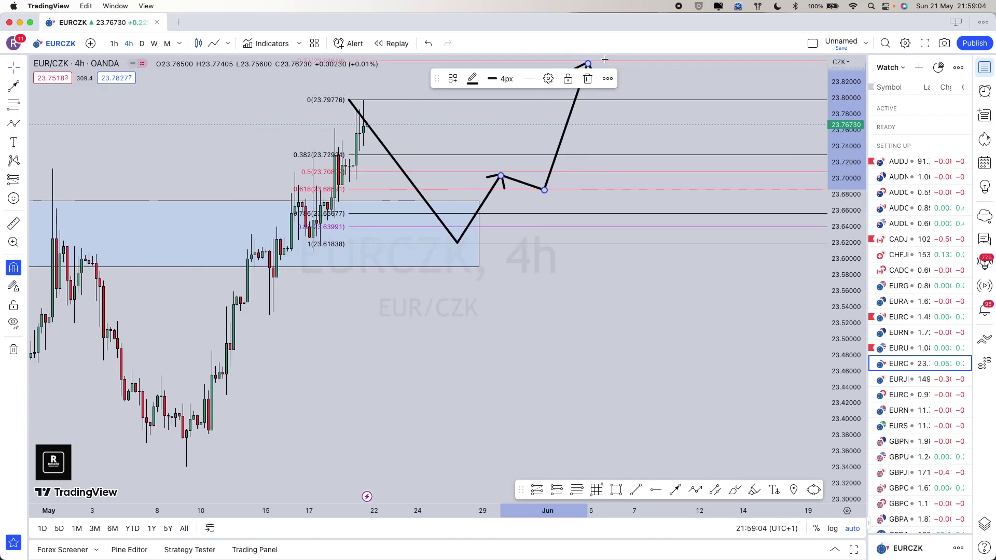
key("BackSpace")
left_click(500, 175)
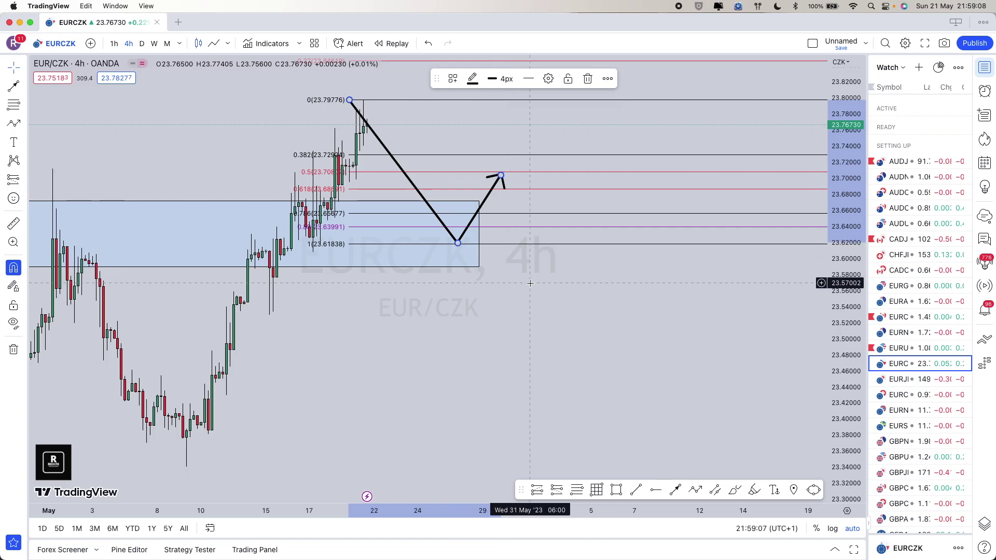
scroll(530, 284, "down", 1)
key("BackSpace")
left_click(527, 173)
key("Delete")
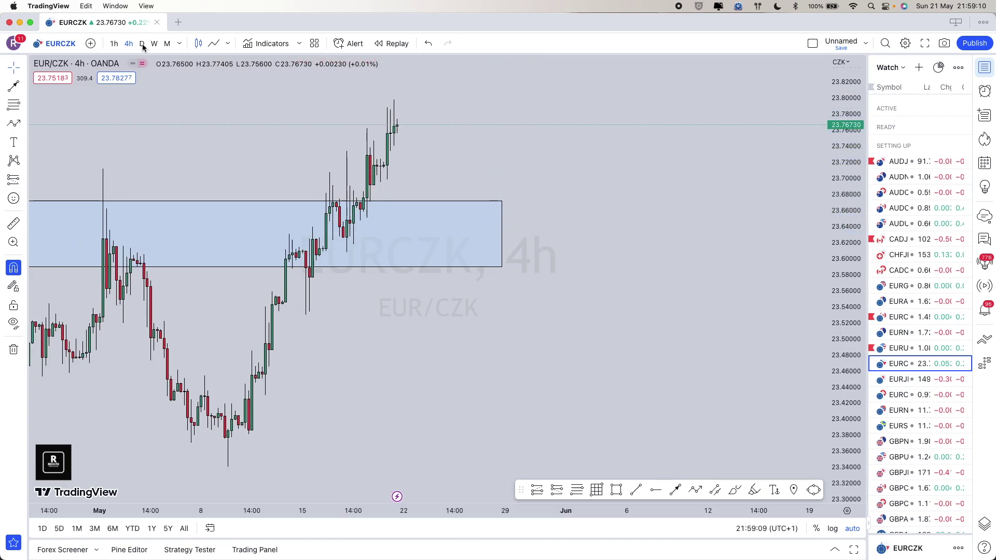
Return EURCZK to the daily timeframe and switch to the EURJPY chart in the watchlist.
left_click(142, 45)
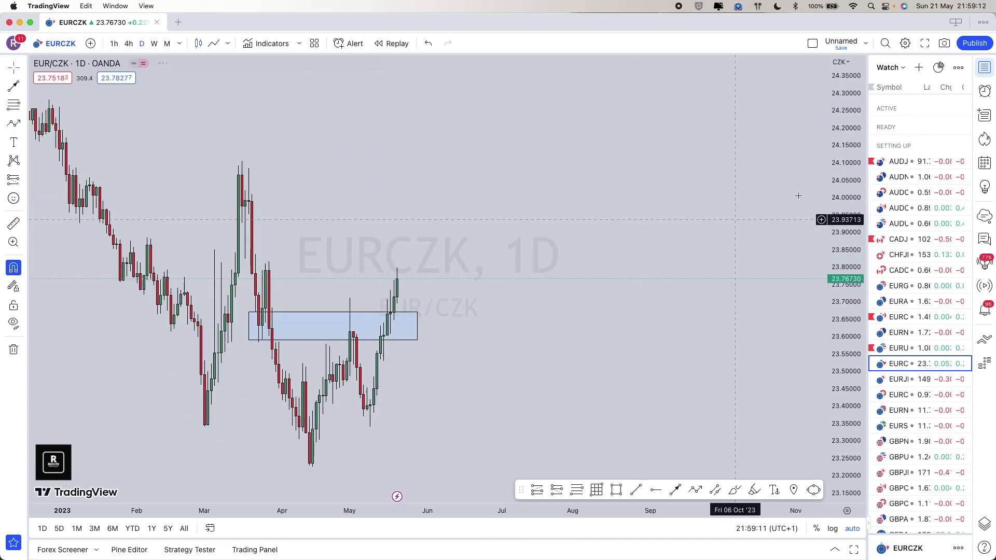
scroll(594, 333, "left", 10)
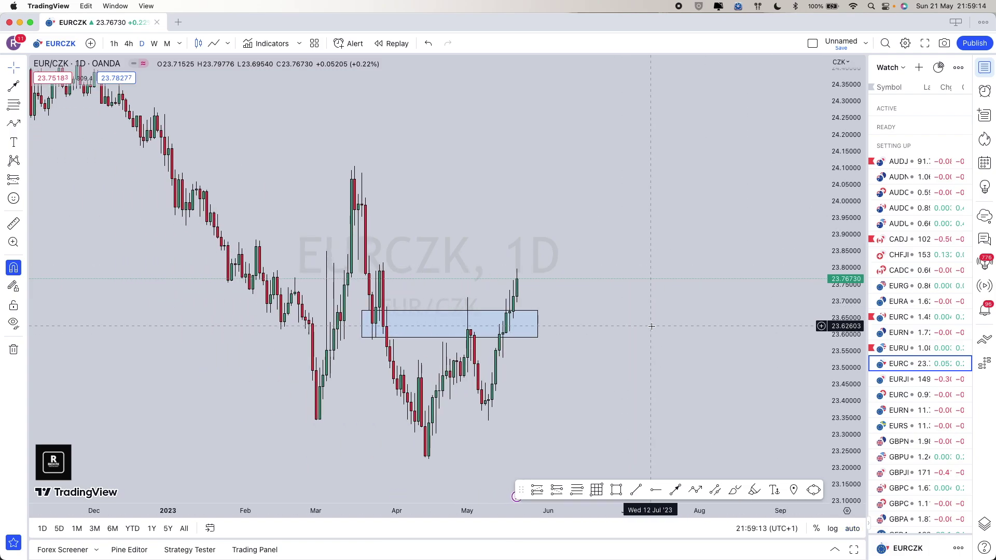
scroll(569, 371, "right", 10)
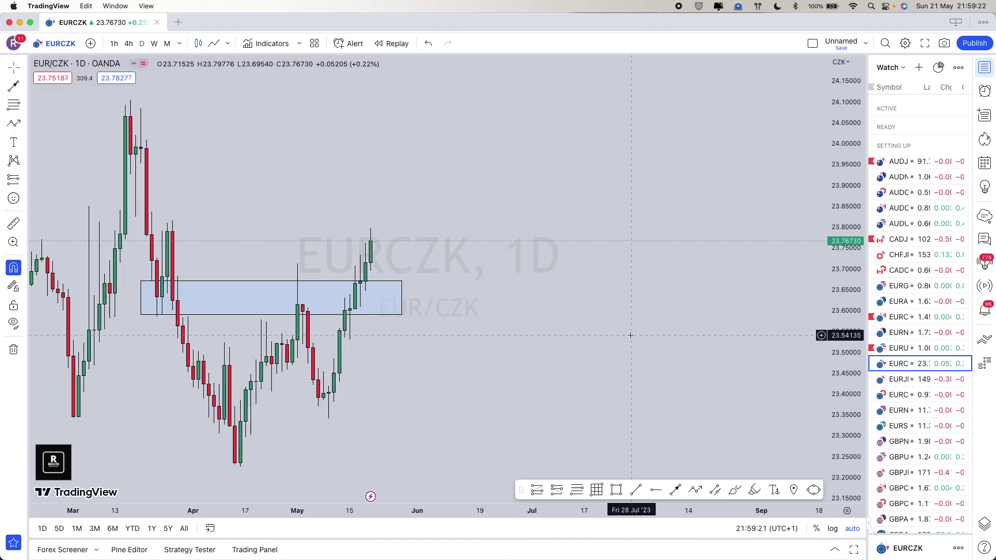
key("Down")
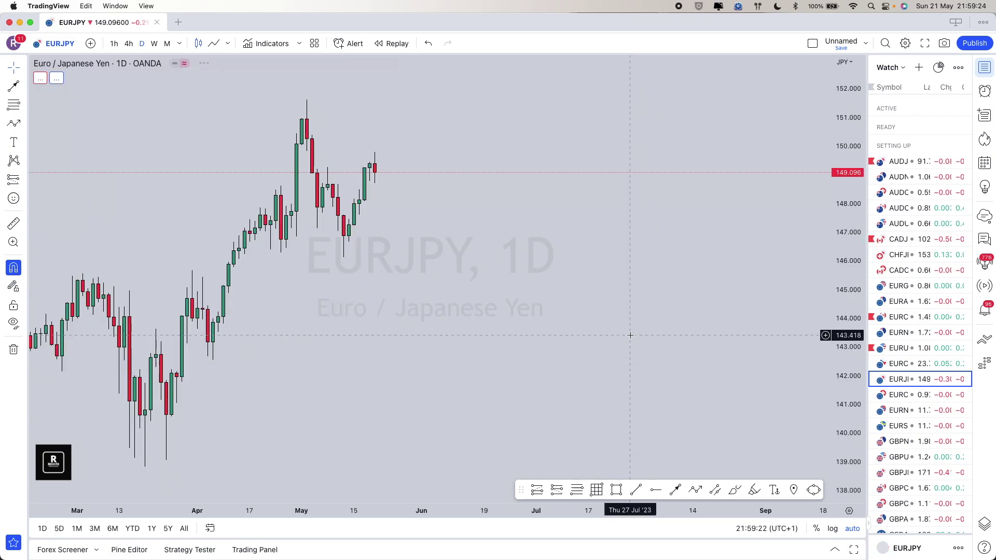
scroll(369, 292, "left", 5)
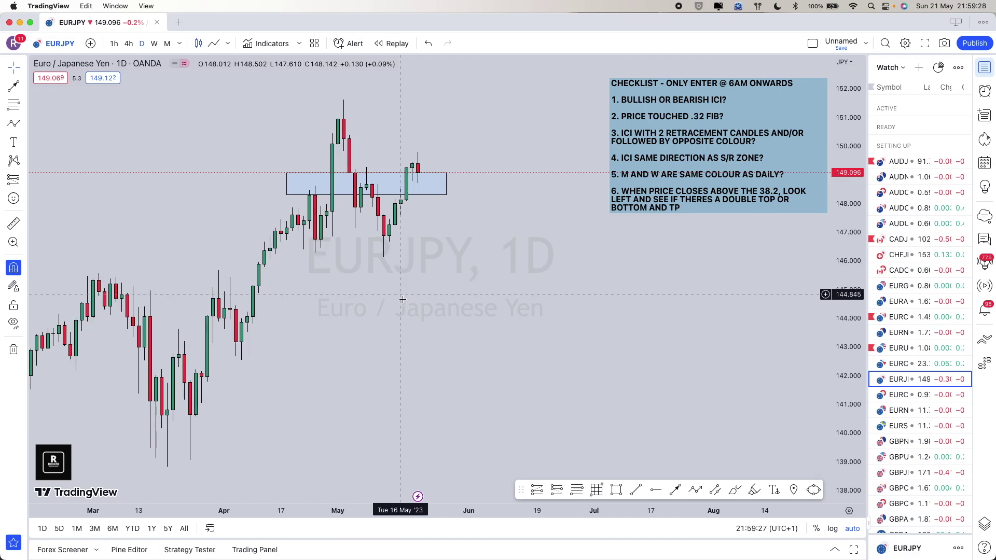
scroll(394, 280, "up", 2)
scroll(277, 162, "down", 1)
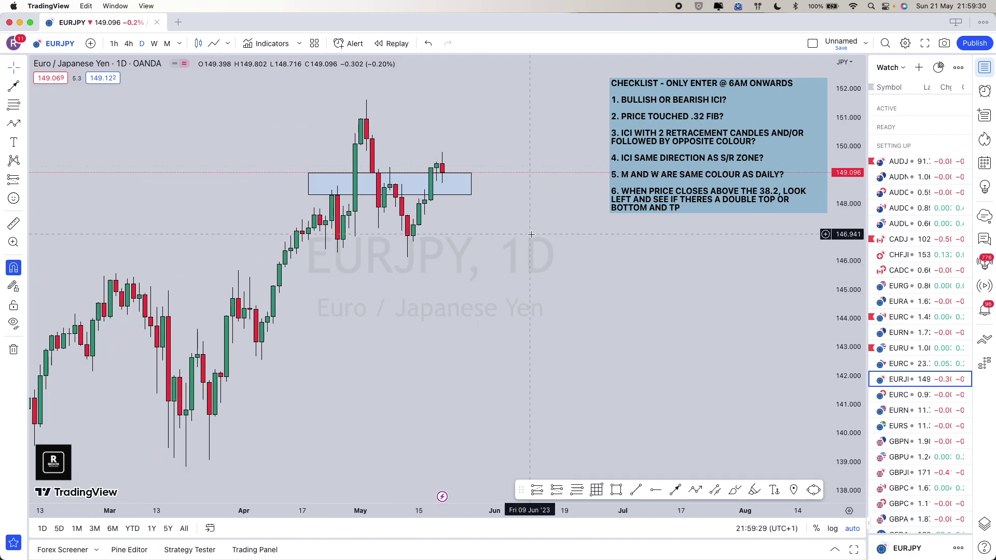
Check EURJPY's candles on the weekly and monthly timeframes, return to the daily chart and examine price around the zone.
left_click(154, 43)
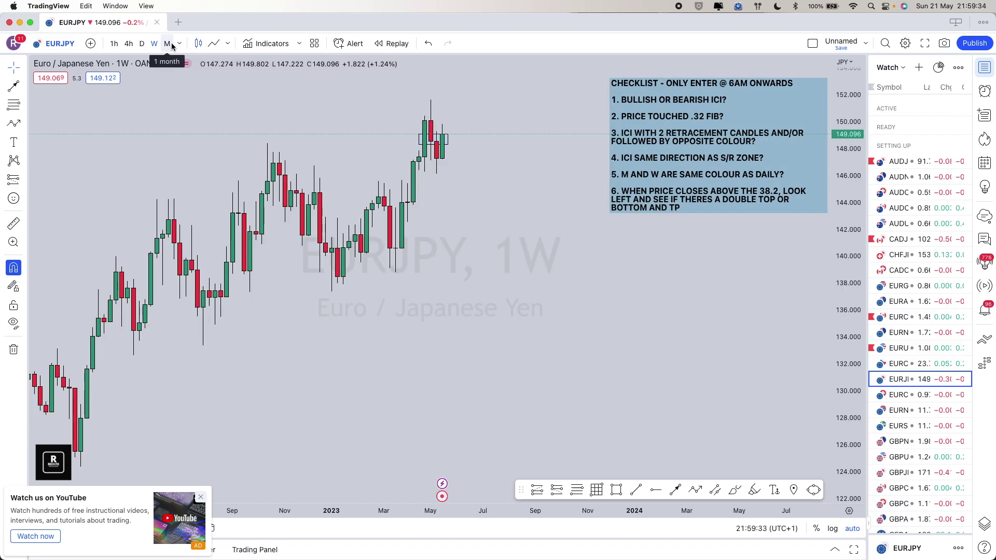
left_click(167, 44)
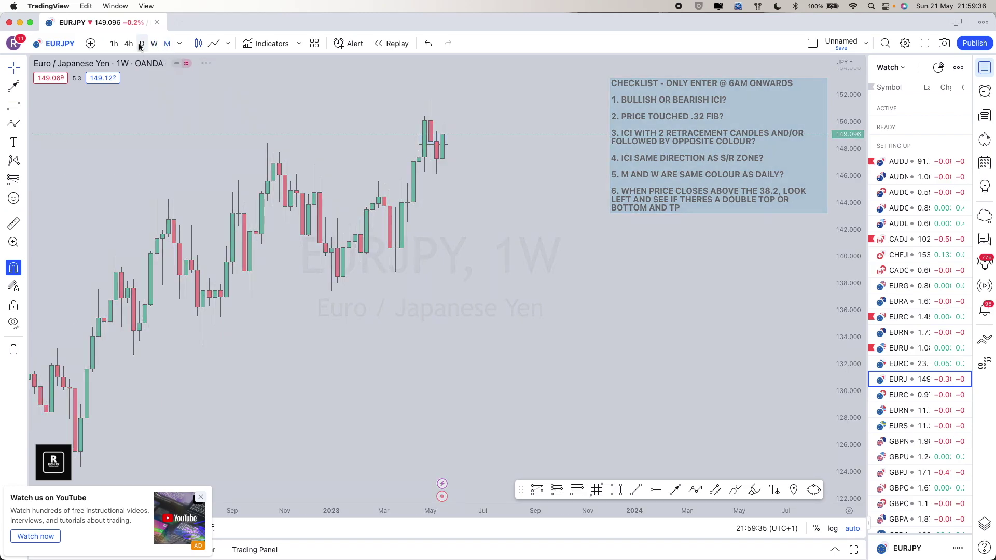
left_click(142, 45)
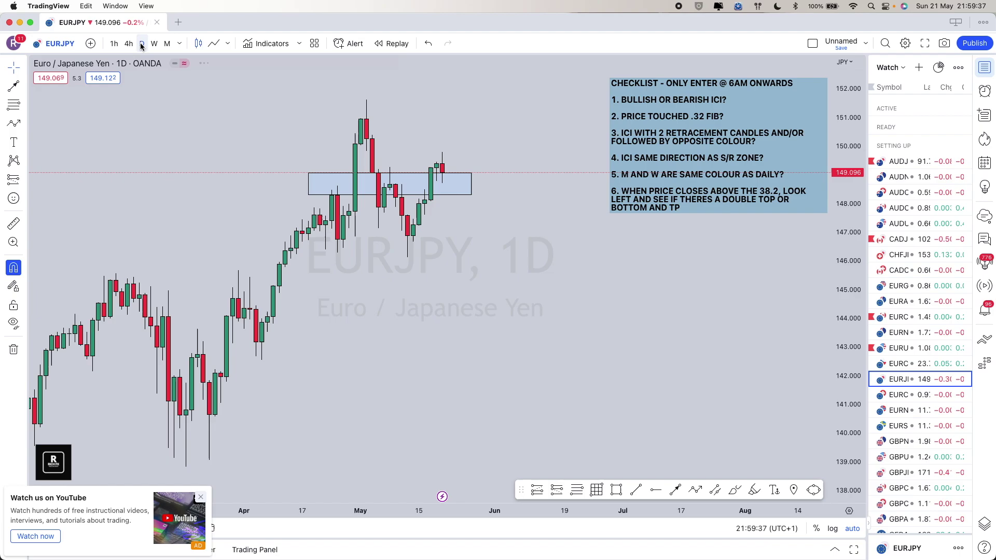
left_click(168, 45)
scroll(418, 164, "up", 6)
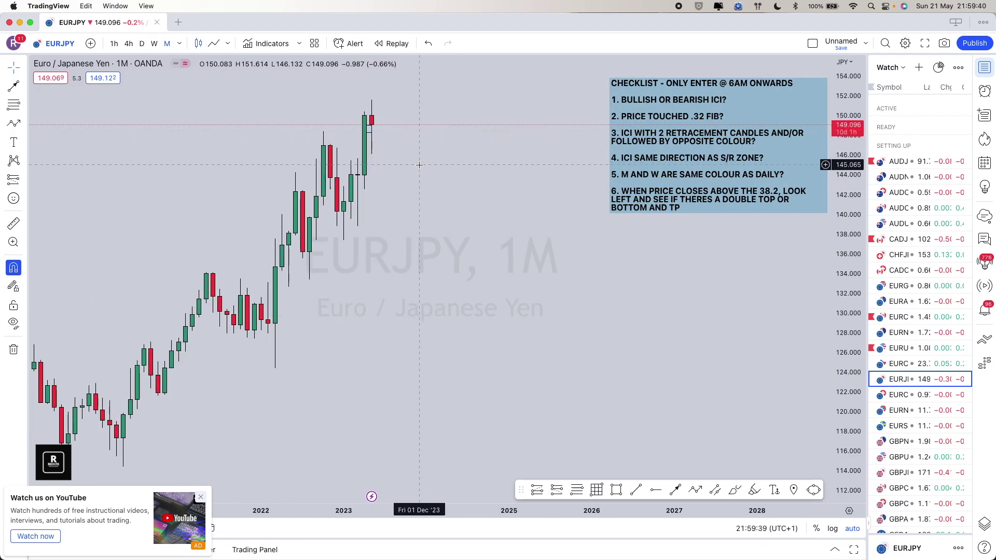
scroll(439, 165, "left", 5)
scroll(457, 171, "up", 3)
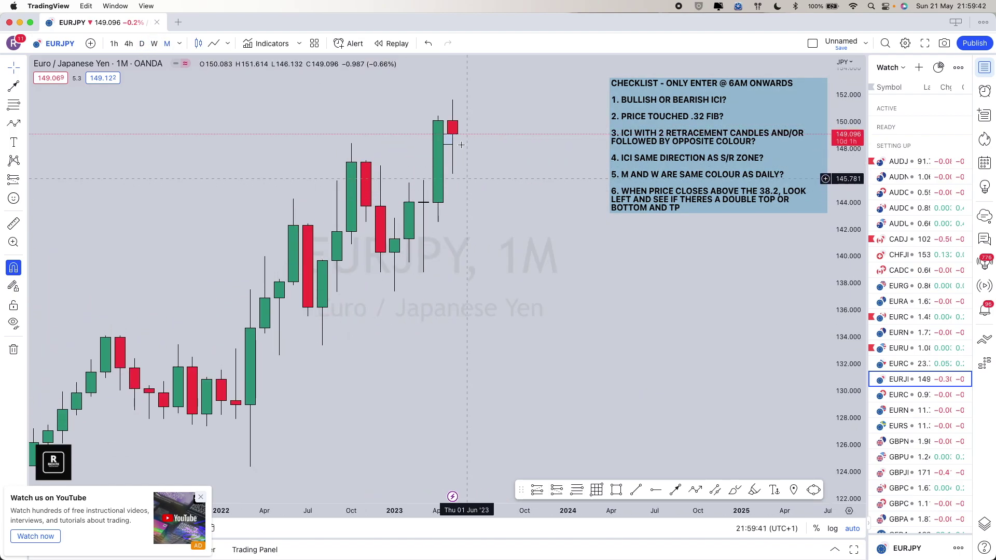
left_click(155, 44)
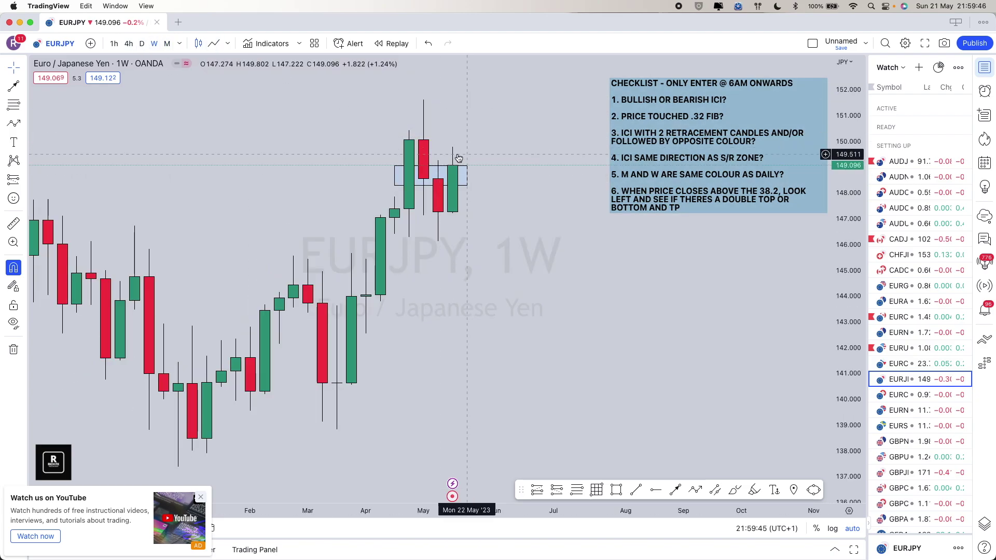
left_click(142, 44)
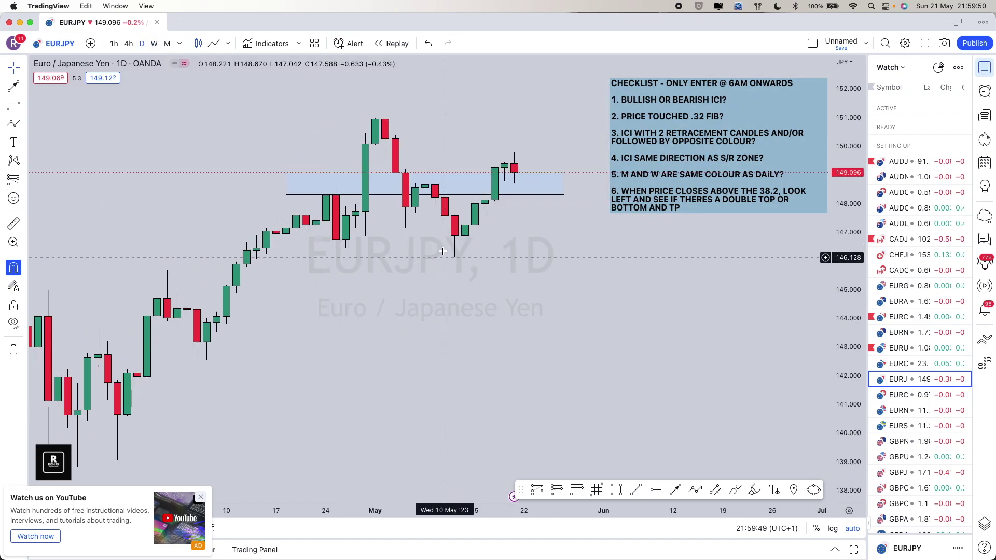
scroll(301, 220, "down", 2)
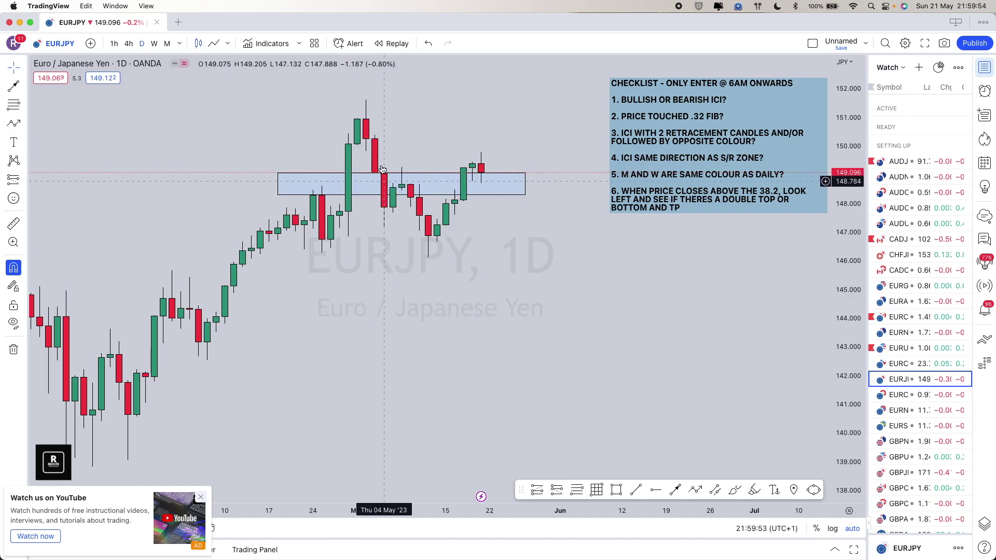
left_click(409, 195)
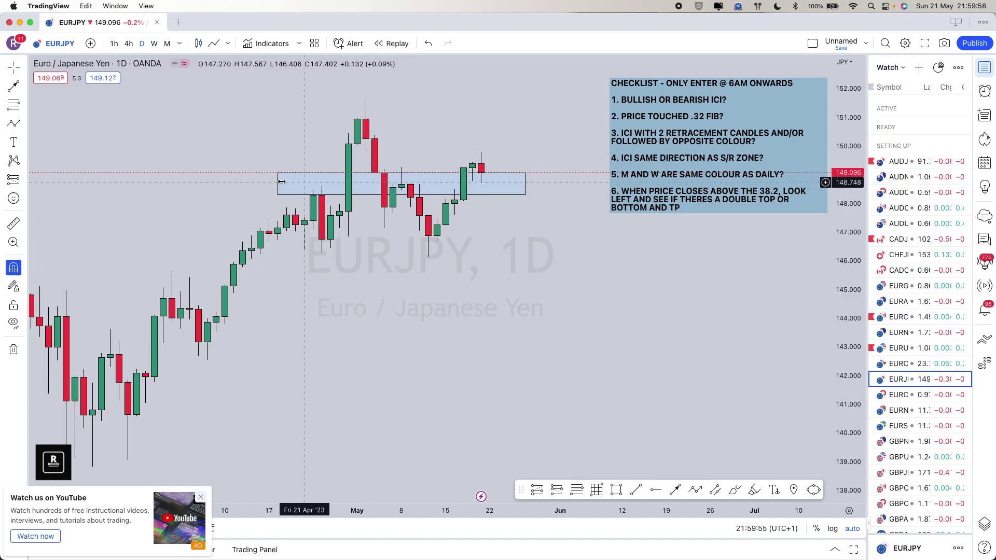
left_click(389, 214)
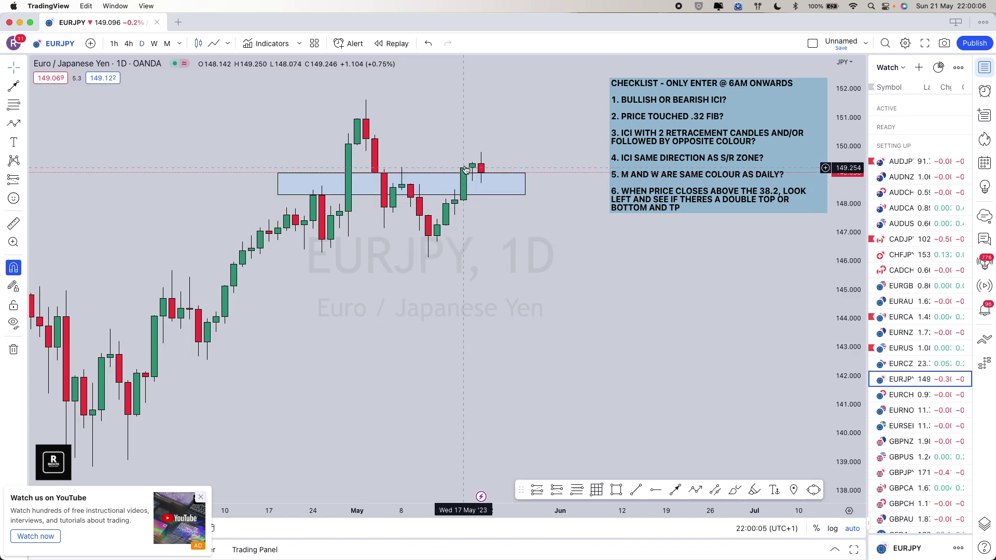
Draw a Fibonacci retracement from the 11 May low at 146.132 to the 19 May high at 149.802.
scroll(444, 184, "down", 3)
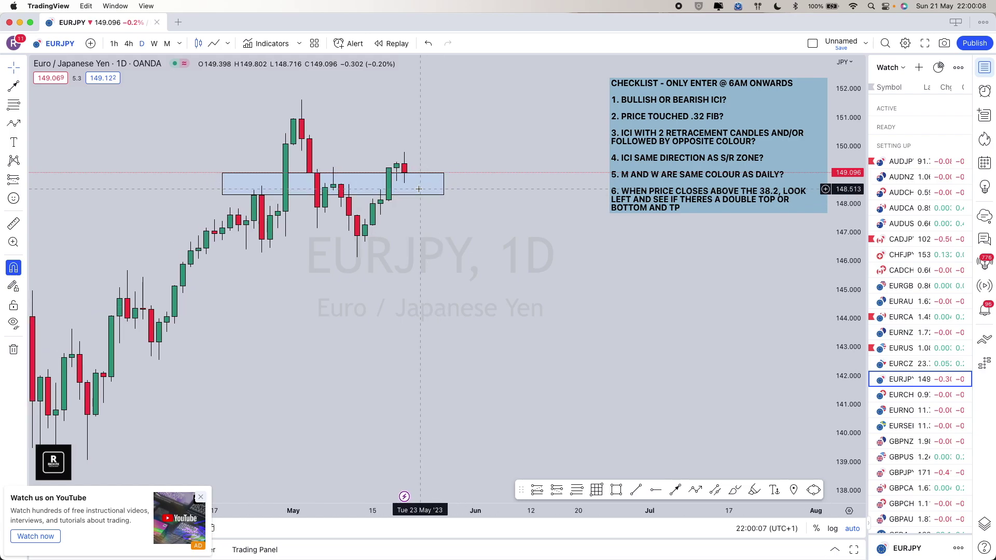
scroll(415, 189, "down", 1)
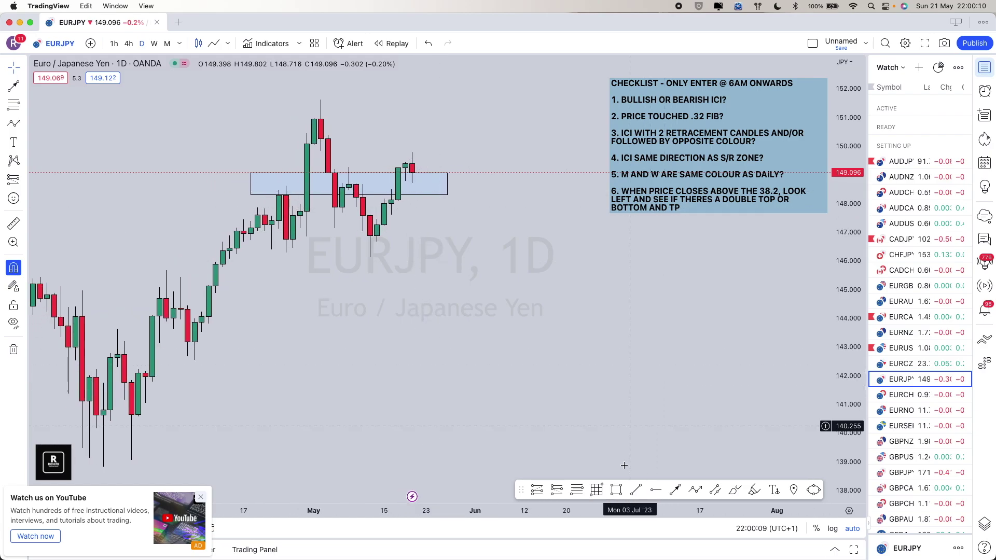
left_click(583, 488)
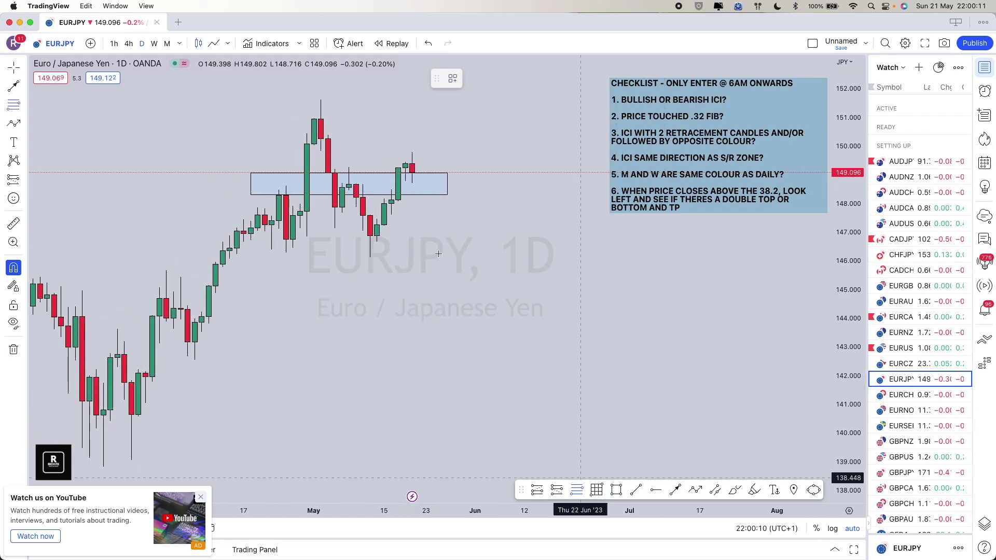
left_click(370, 256)
left_click(412, 152)
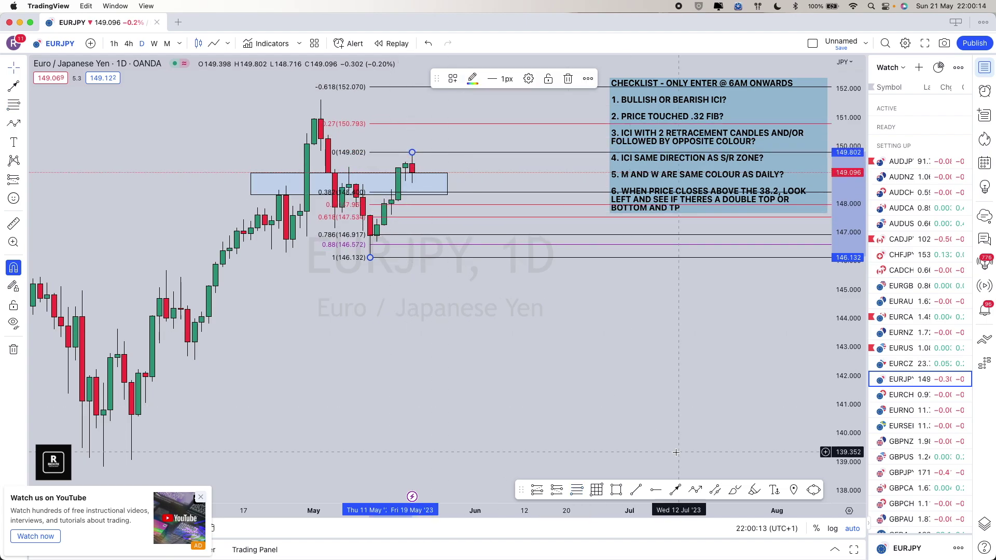
Draw an arrow on EURJPY from the 19 May close to the 0.382 level, and another from there up to the 150.793 extension level.
left_click(678, 490)
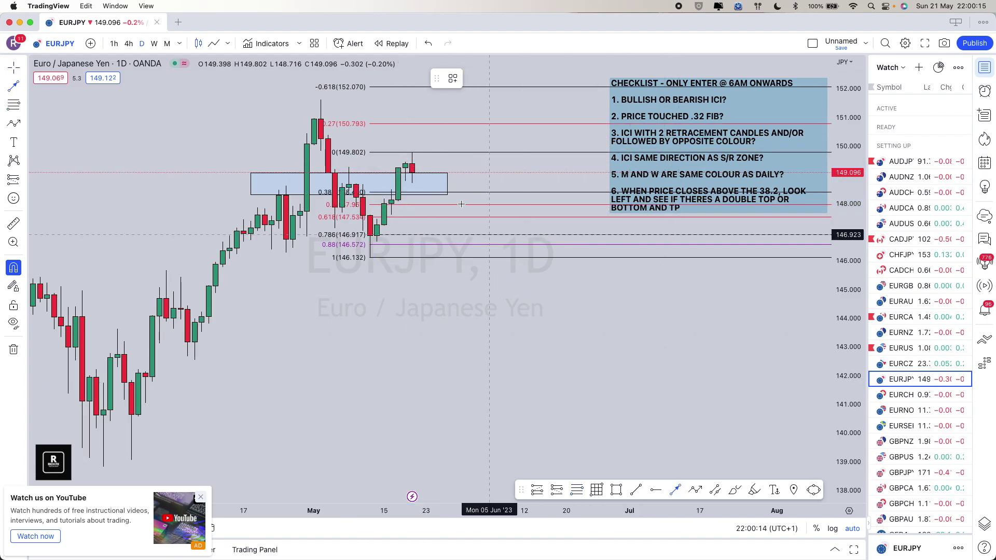
left_click(426, 193)
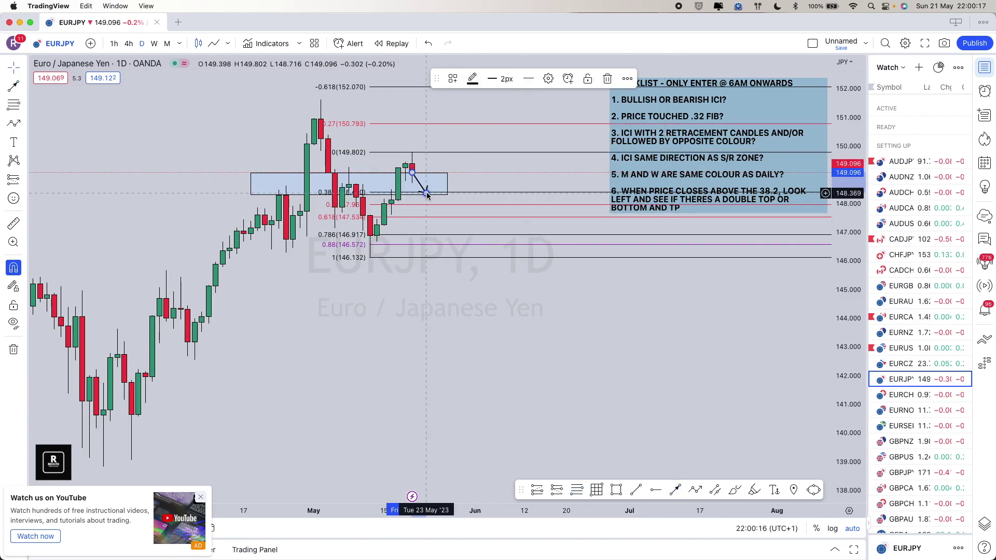
left_click(671, 494)
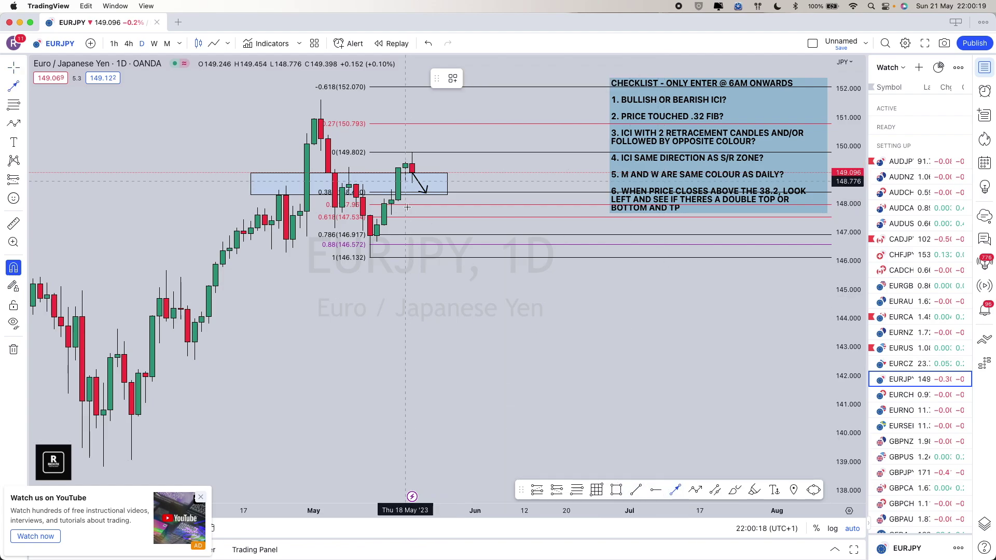
left_click(461, 123)
left_click(475, 149)
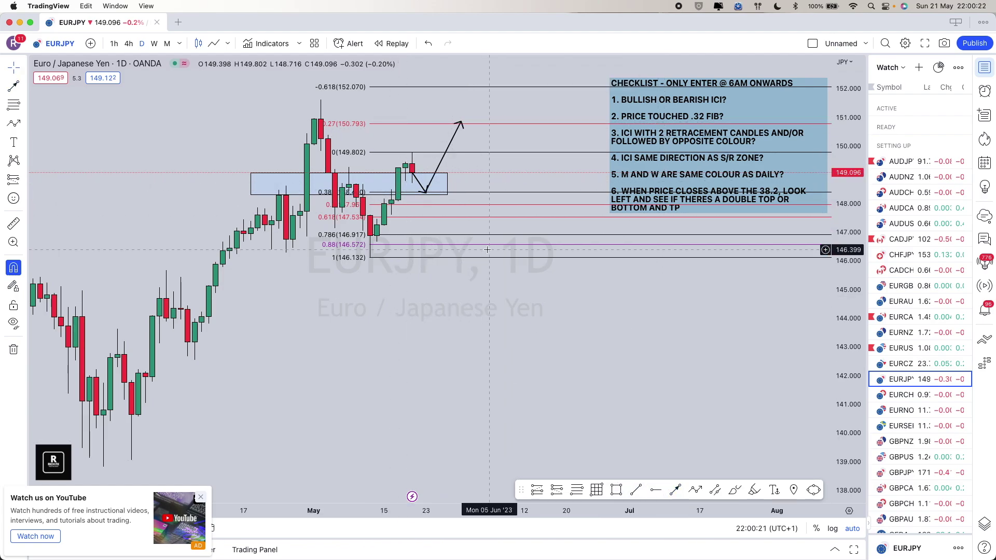
Undo the arrows and the Fibonacci retracement on EURJPY, and flag the pair red in the watchlist.
key("super+z")
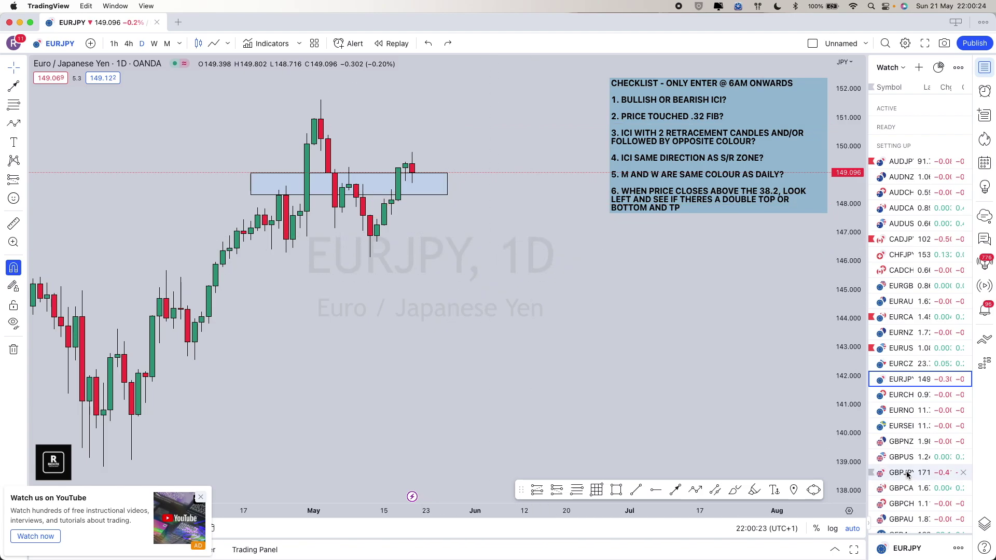
left_click(872, 379)
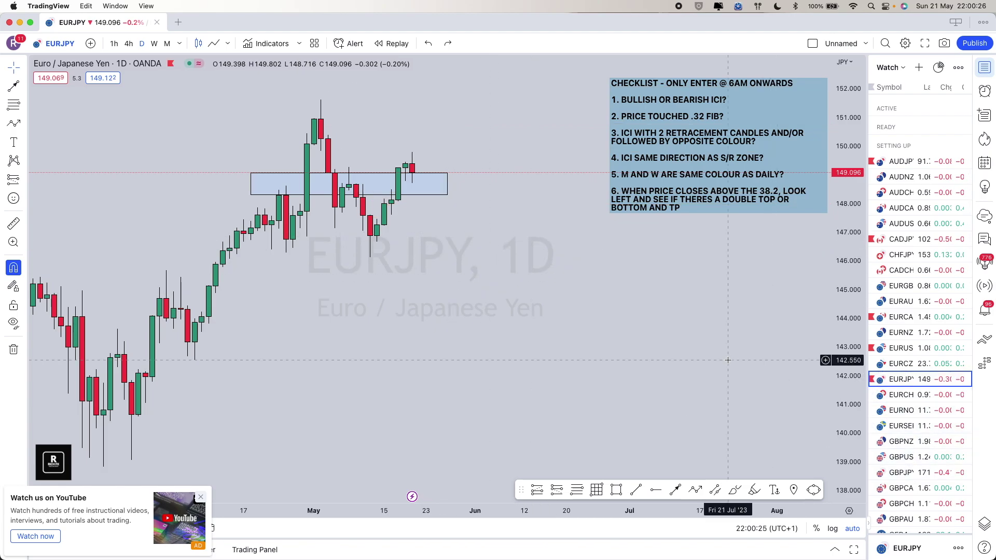
Switch to the EURCHF chart in the watchlist and examine its daily candles around the zone.
left_click(929, 395)
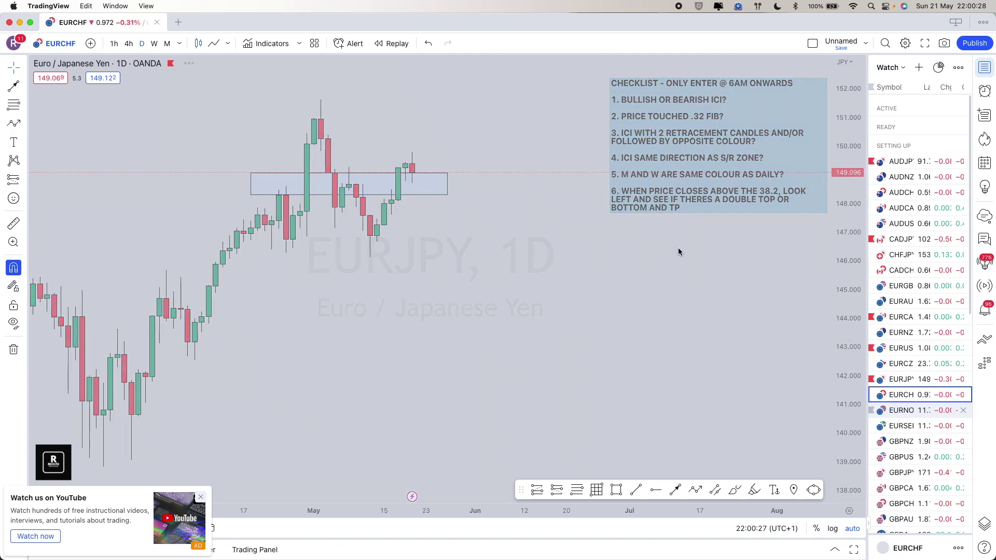
scroll(524, 384, "up", 2)
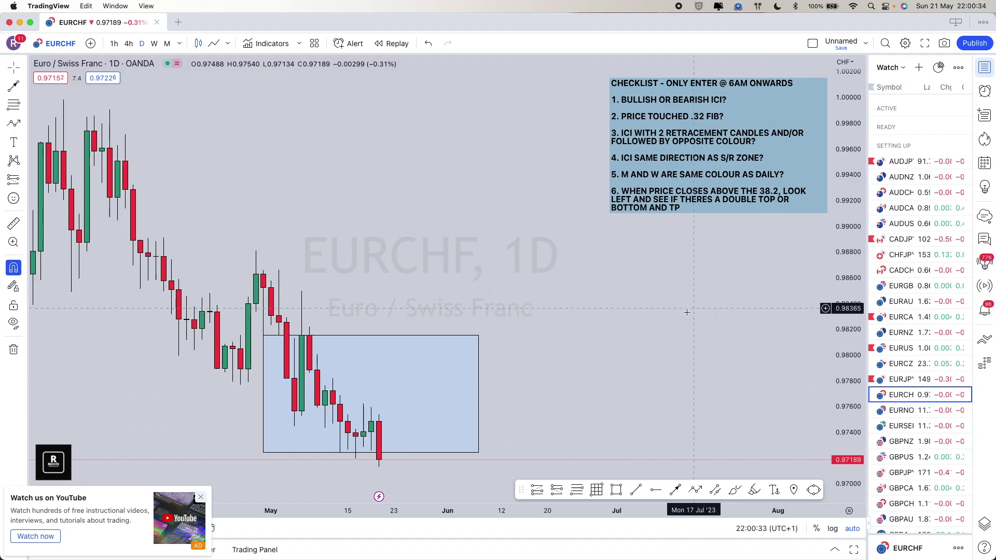
left_click_drag(854, 270, 854, 289)
left_click_drag(656, 332, 689, 271)
left_click_drag(608, 354, 626, 355)
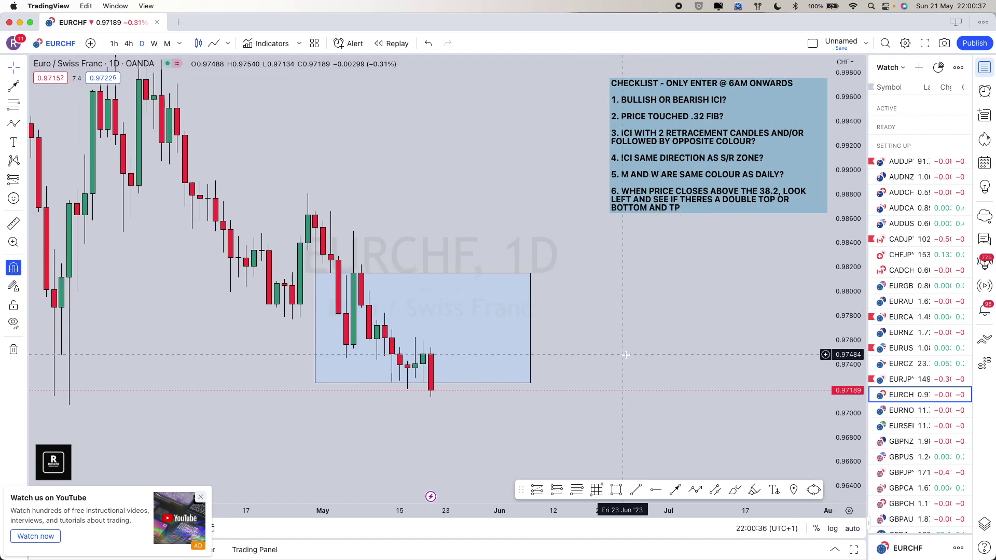
Check EURCHF's candles on the weekly and monthly timeframes and return to the daily chart.
left_click(155, 43)
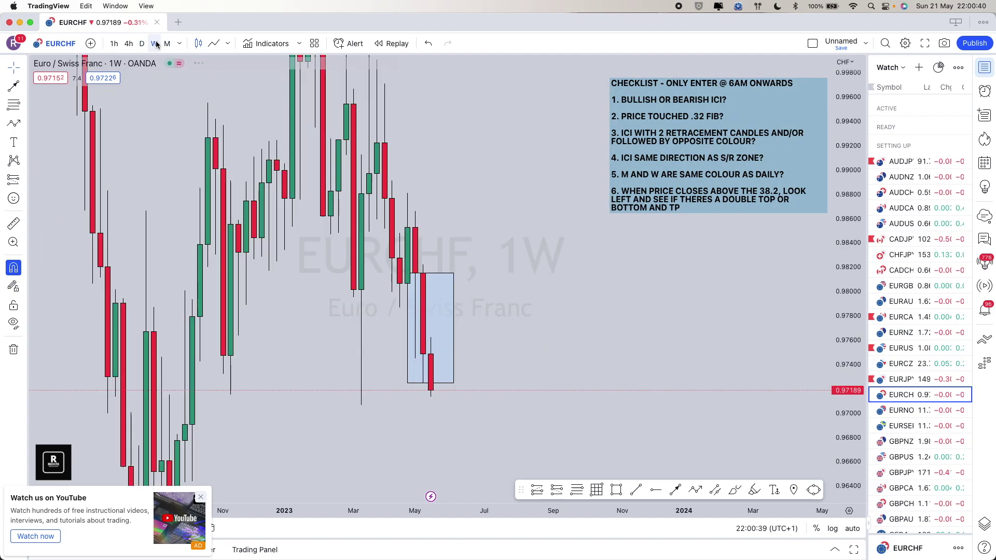
left_click(494, 481)
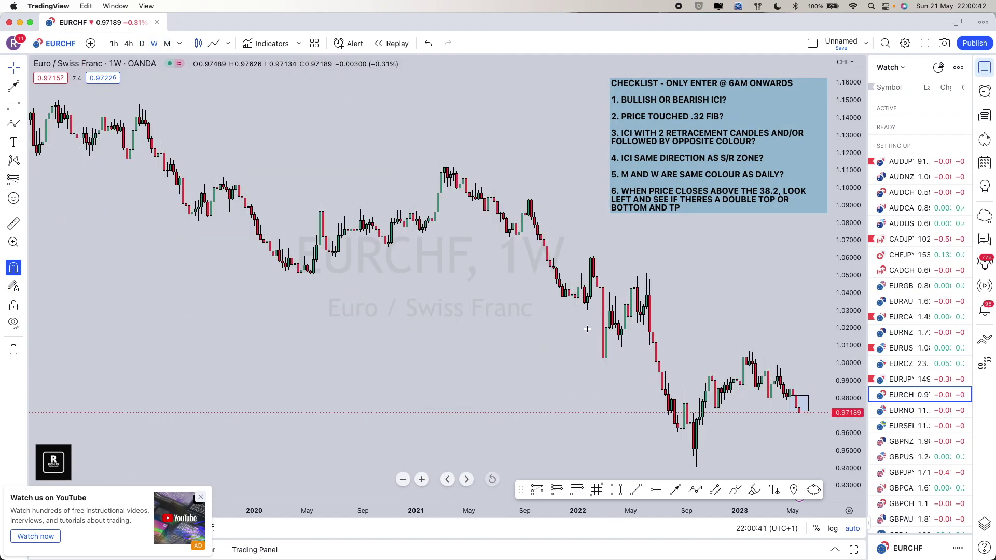
scroll(544, 311, "right", 3)
scroll(544, 312, "up", 3)
scroll(389, 224, "up", 3)
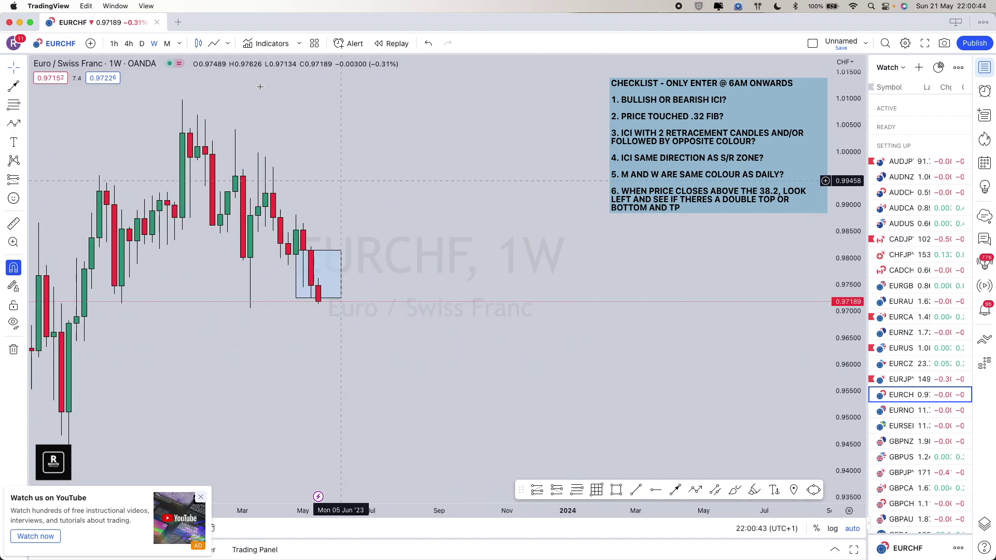
left_click(169, 44)
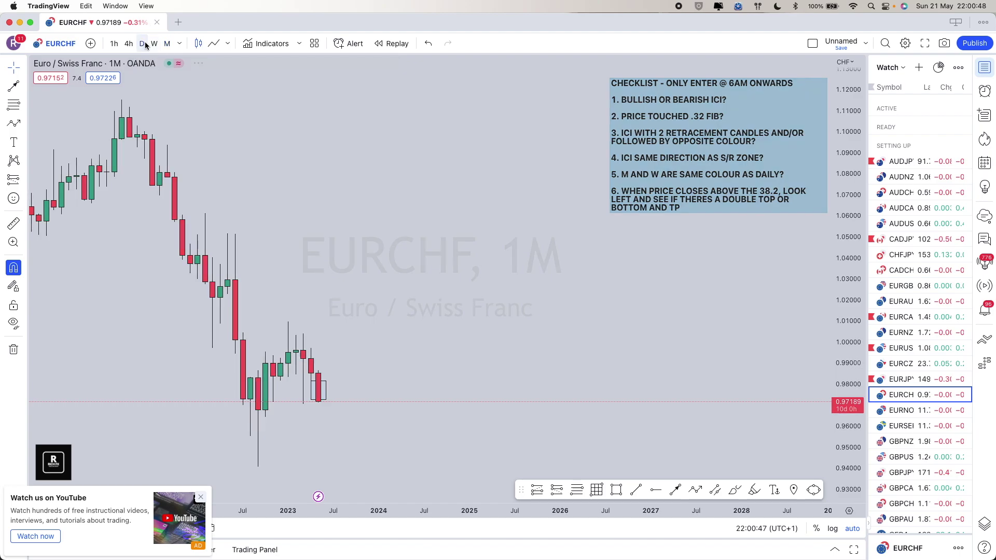
left_click(142, 44)
scroll(380, 266, "down", 3)
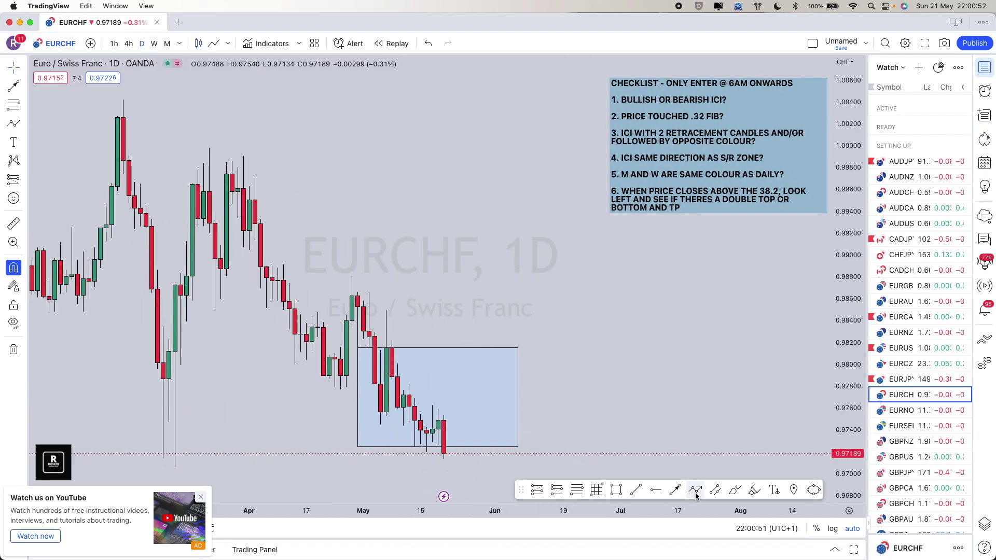
Draw a zigzag path on EURCHF from the last close, rising to about 0.979 inside the zone and falling back to about 0.972.
left_click(444, 454)
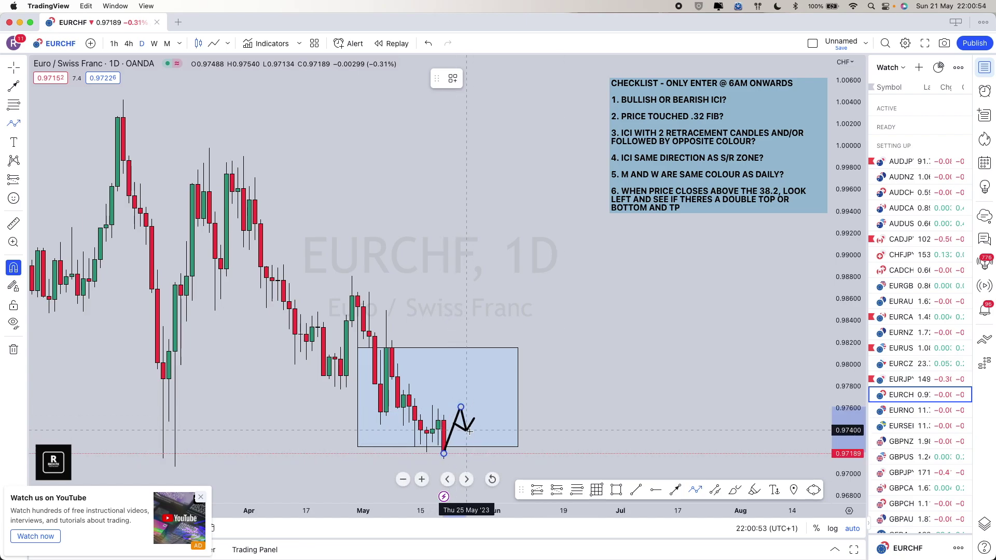
left_click(489, 407)
left_click(501, 375)
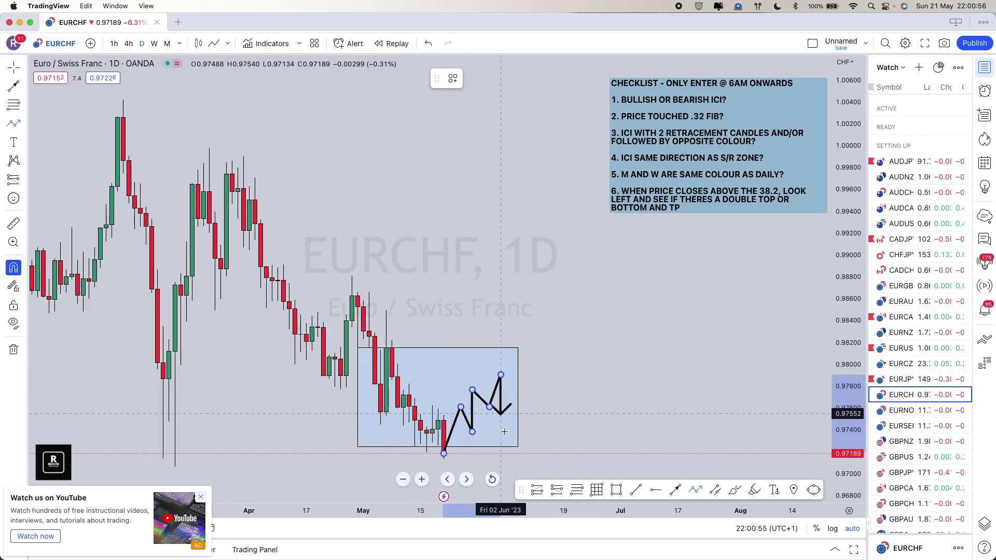
double_click(524, 449)
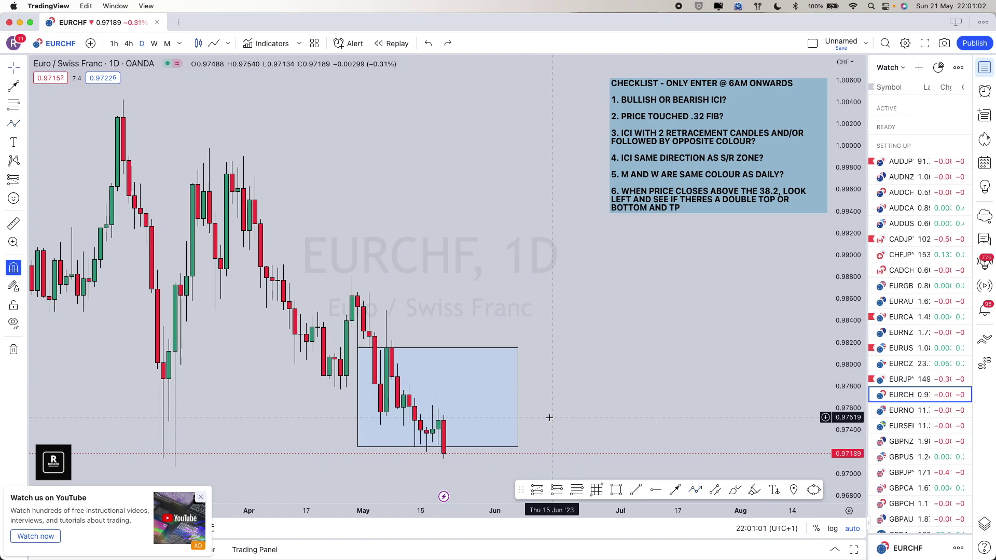
Recheck EURCHF's daily price, then switch to the EURNOK chart and examine its candles around the two zones.
scroll(478, 433, "down", 2)
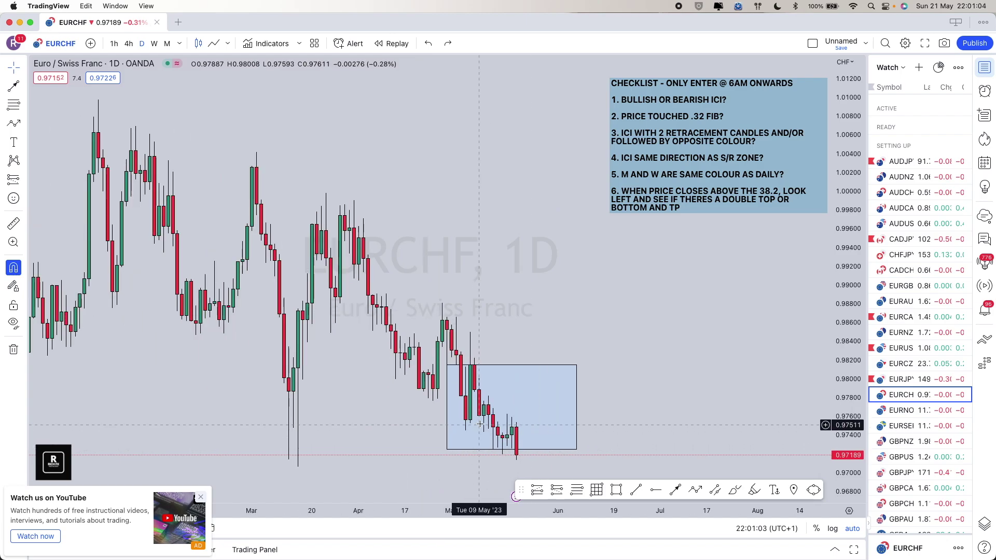
scroll(581, 384, "up", 2)
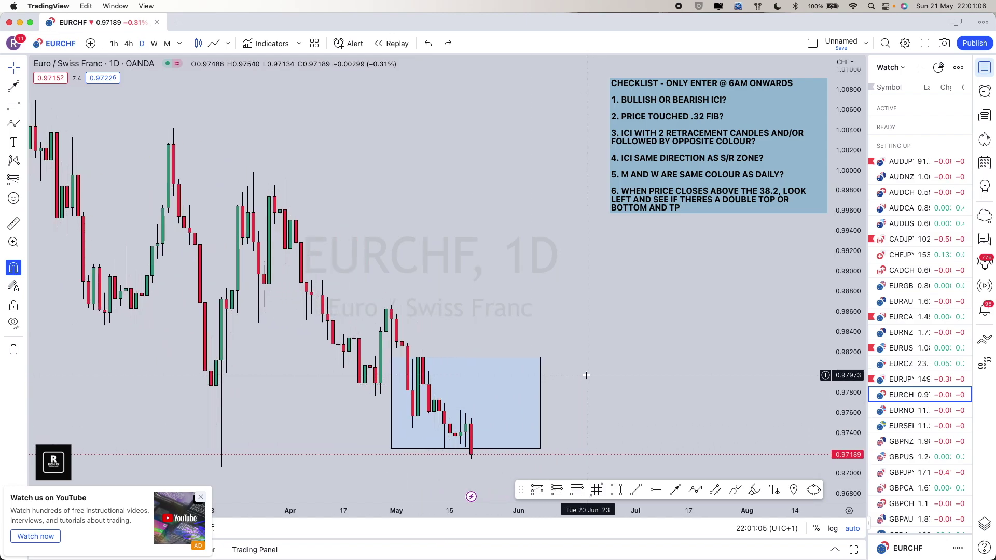
key("Down")
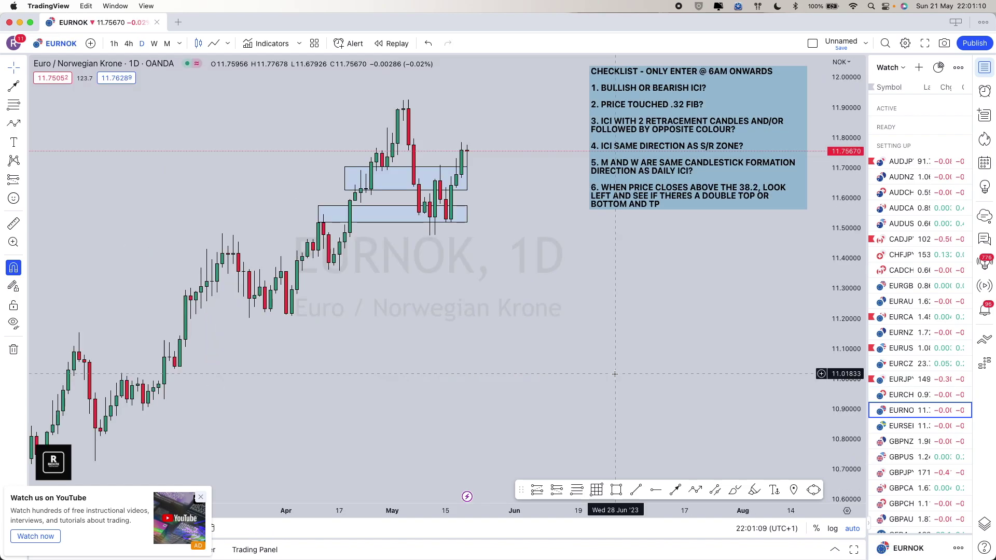
scroll(534, 343, "up", 4)
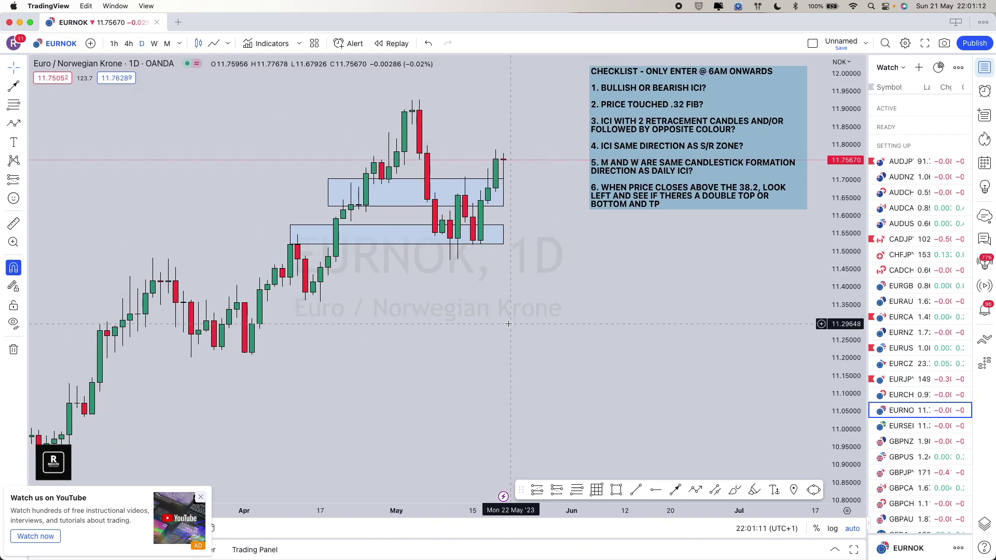
scroll(513, 231, "left", 2)
scroll(539, 236, "right", 3)
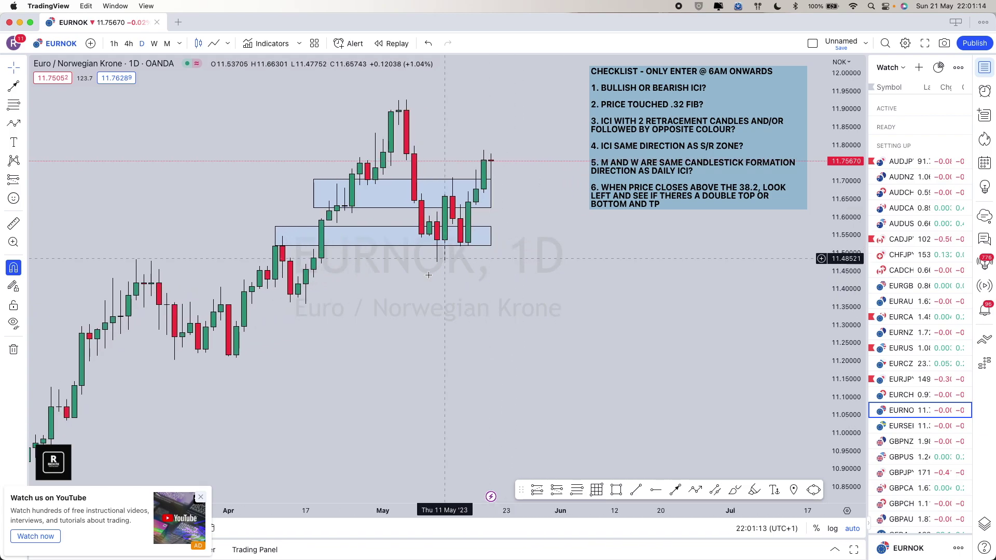
scroll(429, 275, "up", 3)
scroll(408, 334, "right", 2)
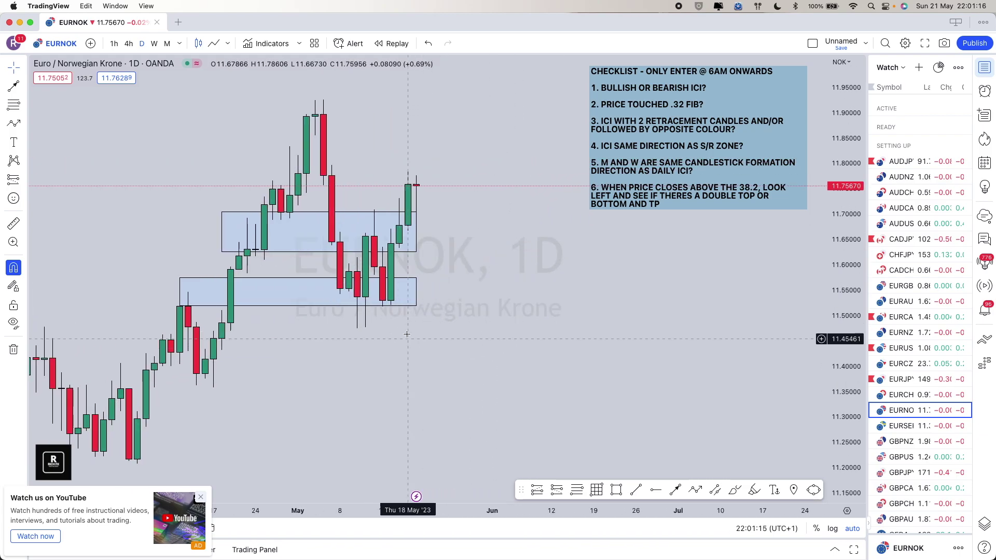
scroll(403, 335, "right", 2)
Extend both EURNOK zones forward in time past the last candle to 25 May 2023.
left_click(402, 293)
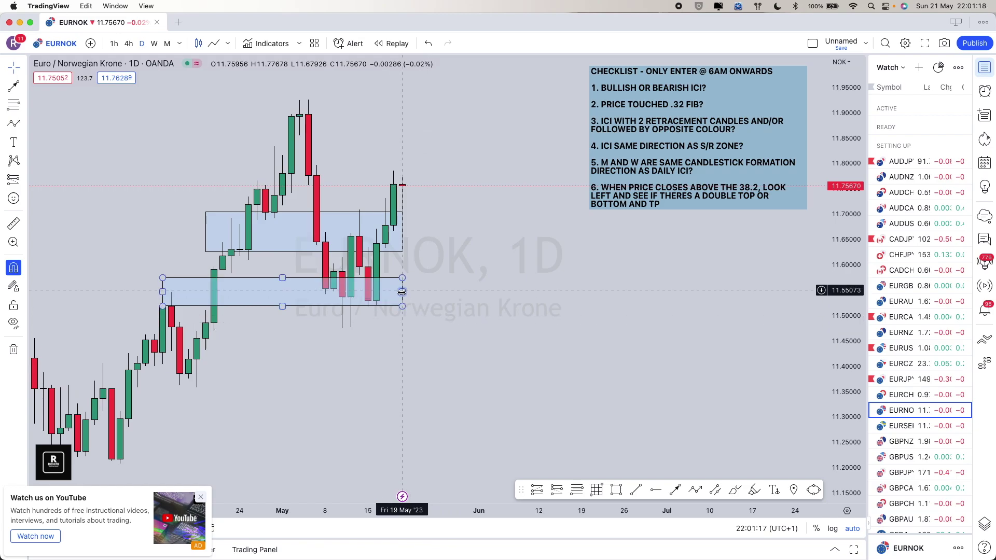
left_click_drag(402, 292, 413, 294)
left_click(489, 331)
scroll(489, 331, "left", 2)
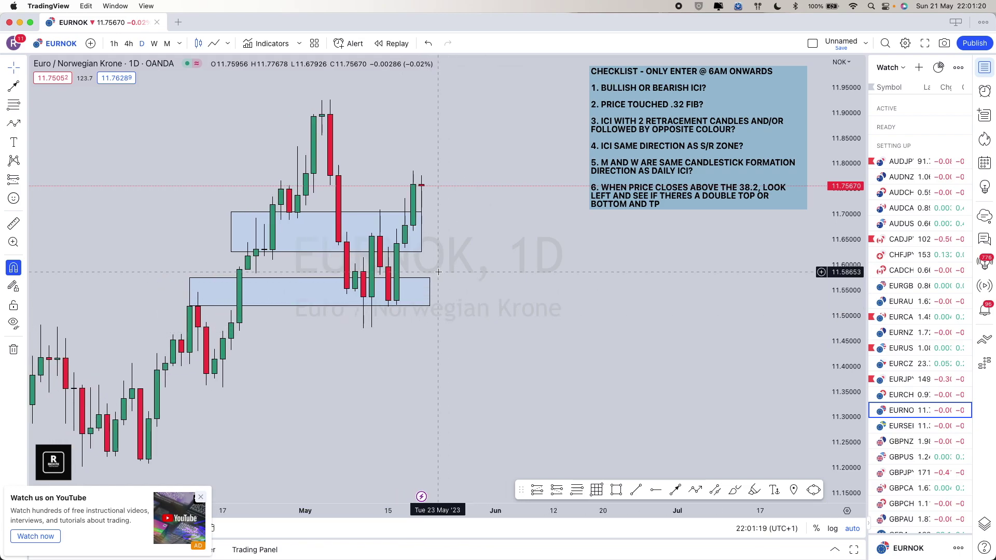
scroll(439, 272, "left", 2)
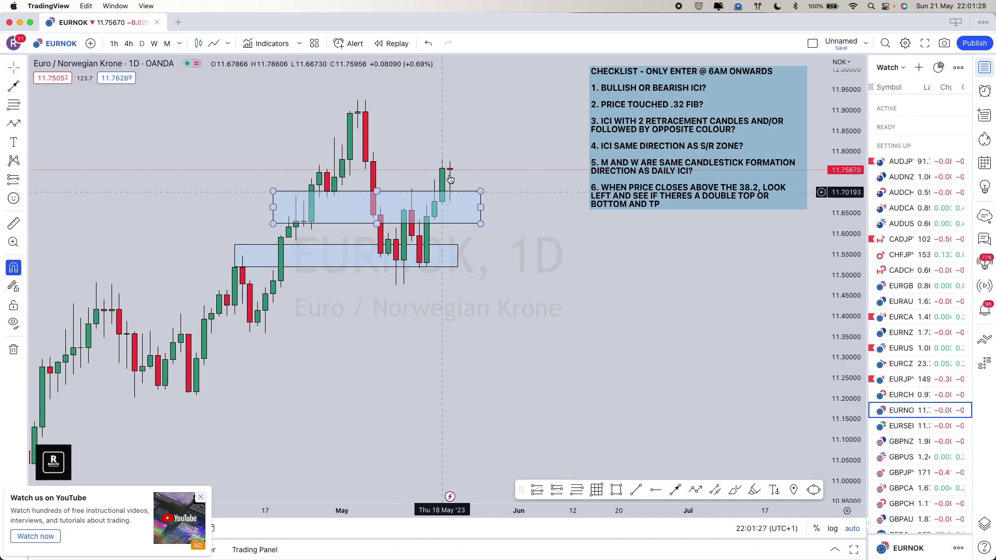
scroll(424, 283, "up", 1)
left_click(423, 283)
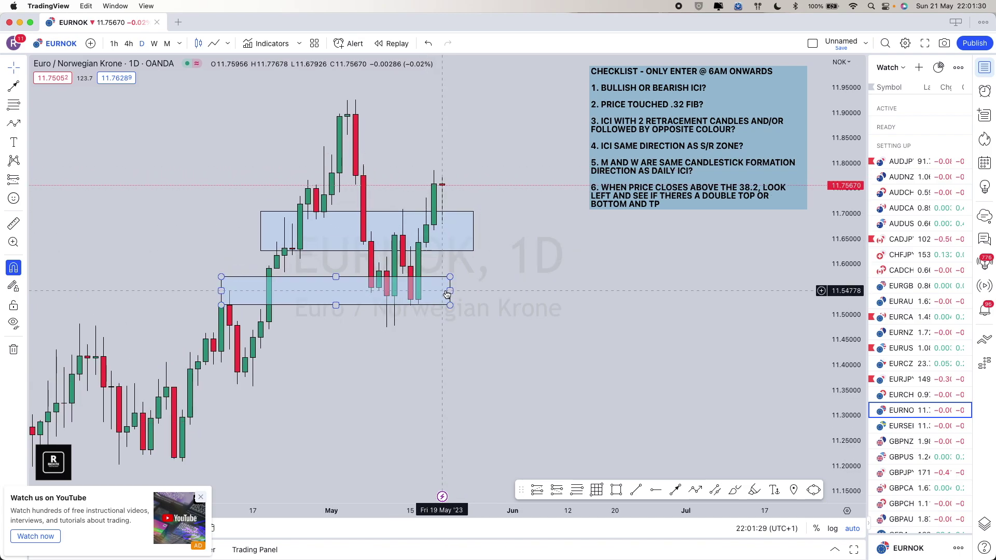
left_click_drag(450, 291, 473, 291)
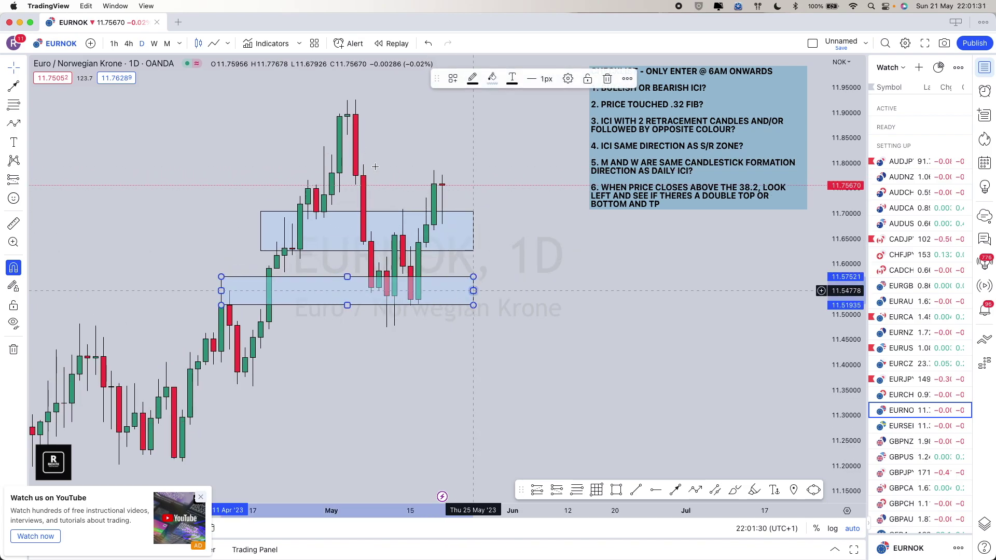
Check EURNOK's candles on the weekly and monthly timeframes, then return to the daily chart.
left_click(154, 44)
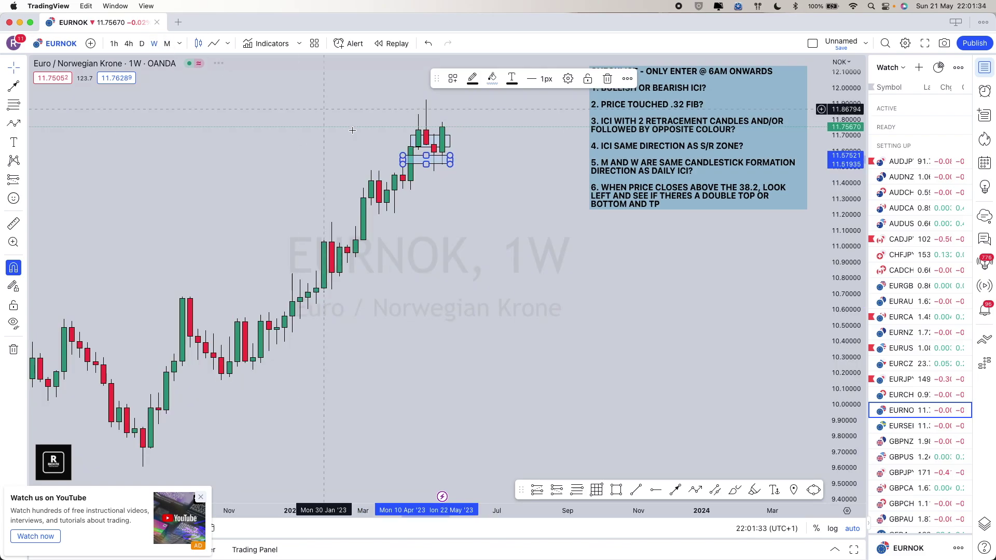
scroll(177, 140, "up", 3)
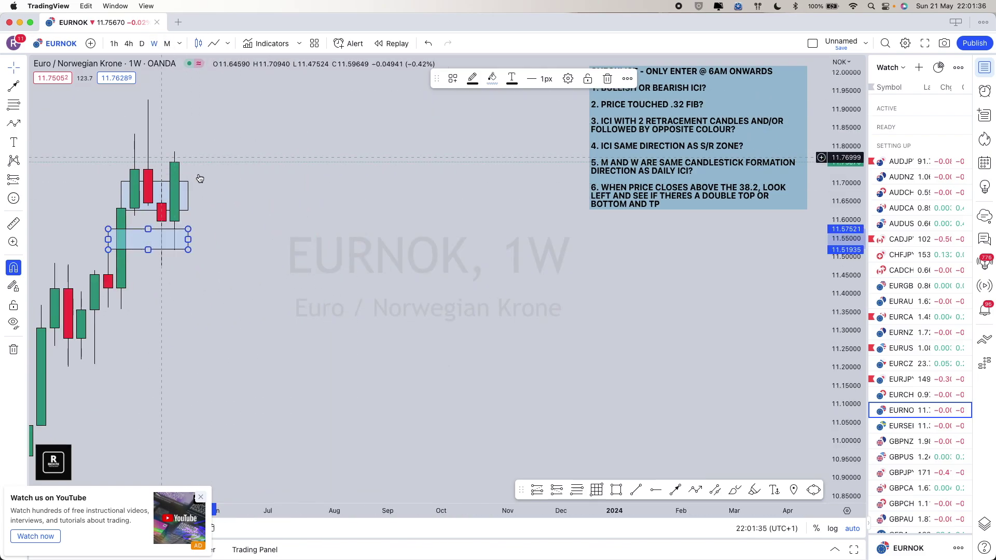
left_click(167, 43)
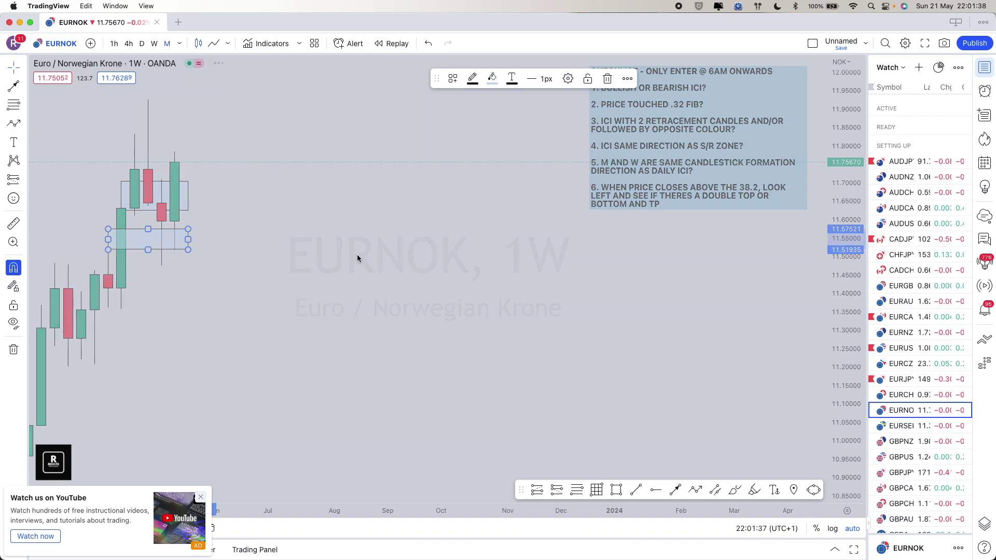
left_click(290, 233)
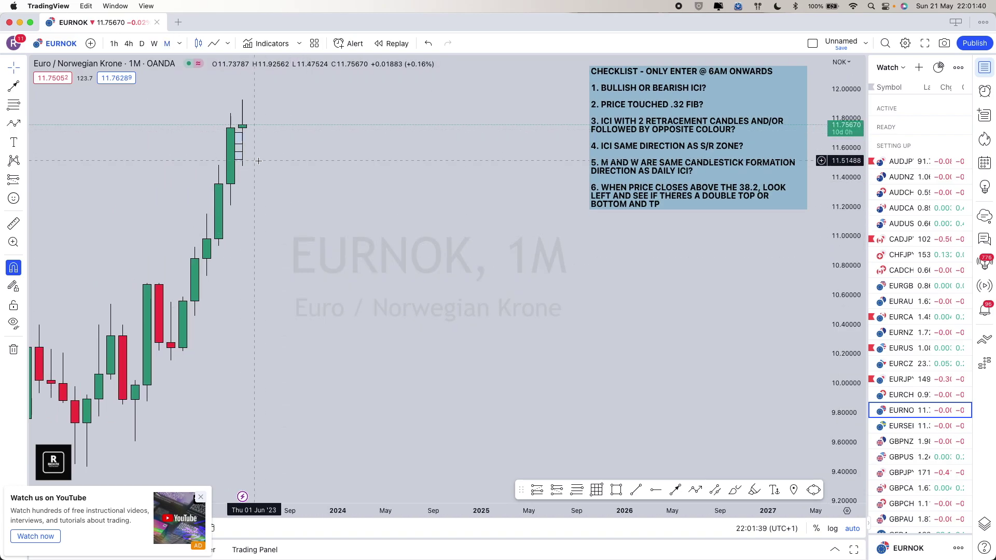
left_click(141, 43)
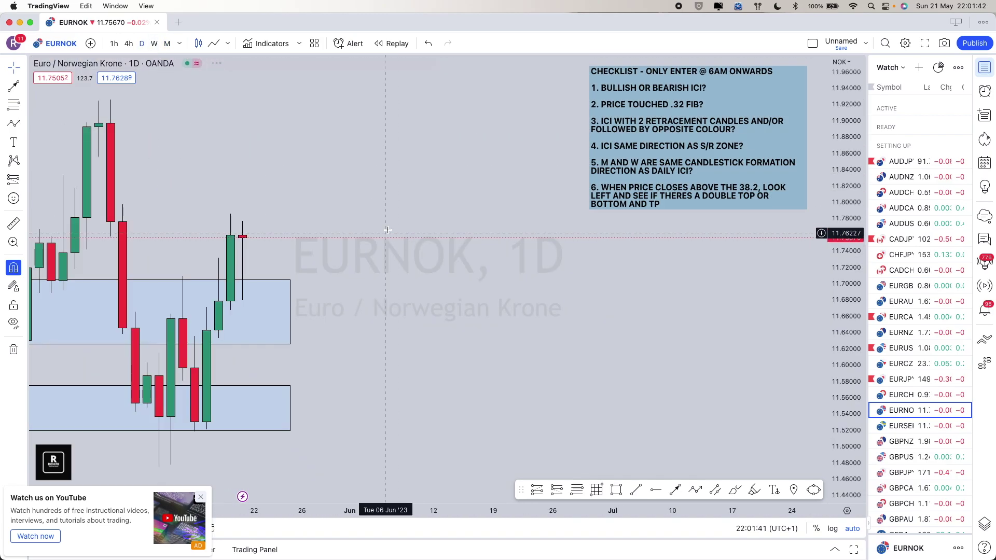
left_click(490, 249)
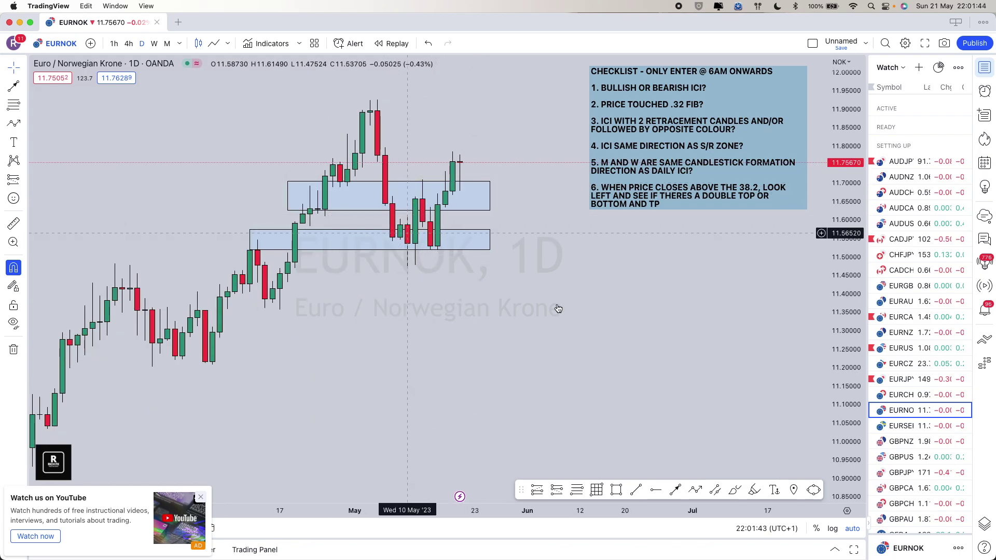
Draw a zigzag path on EURNOK from the 3 May high through both May lows, projecting a pullback to about 11.67 and a rise to about 12.02.
left_click(711, 483)
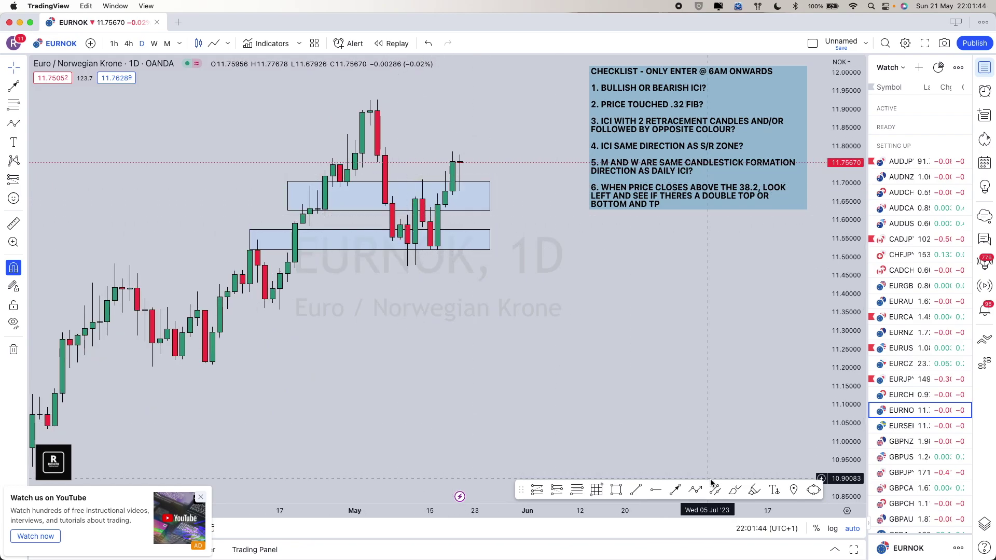
left_click(370, 100)
left_click(407, 244)
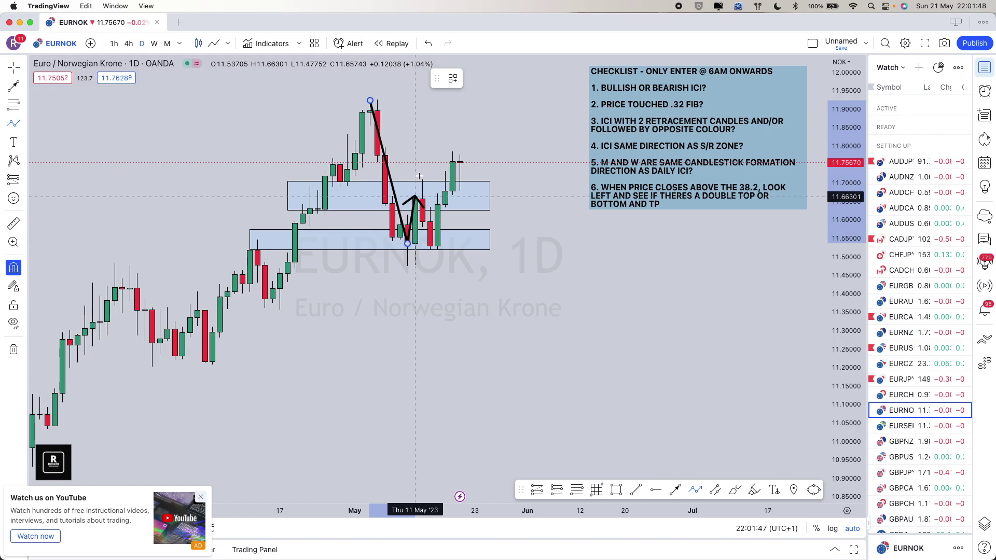
left_click(423, 180)
left_click(438, 246)
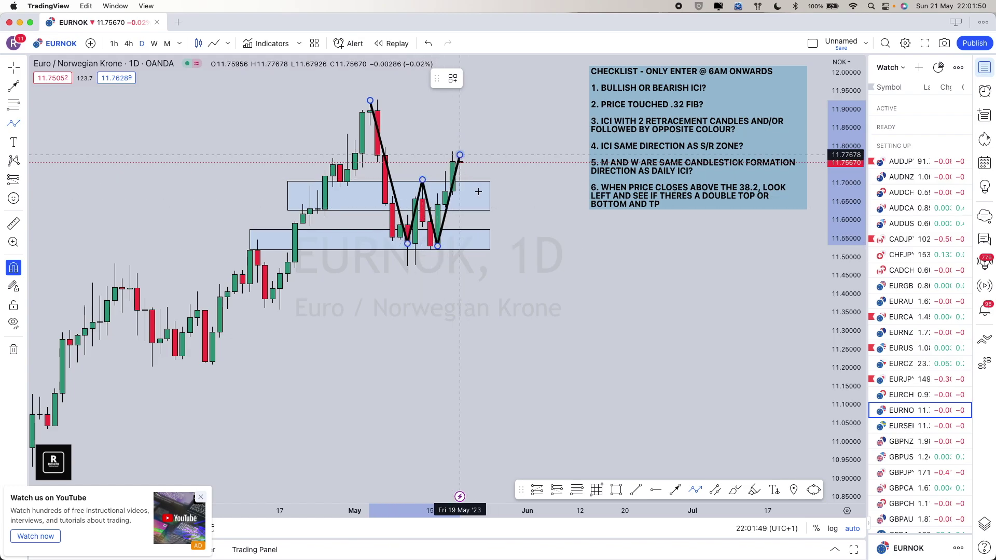
left_click(460, 154)
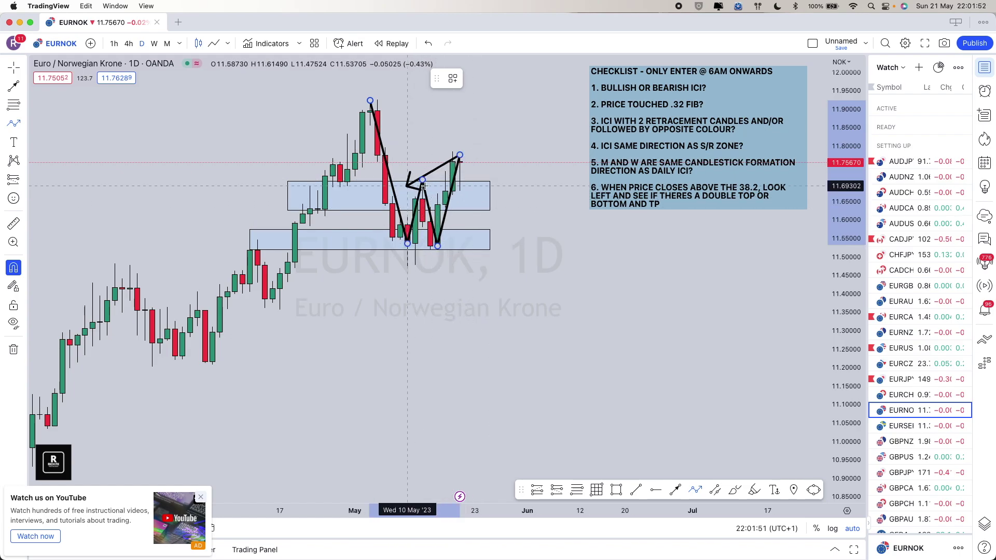
left_click(479, 144)
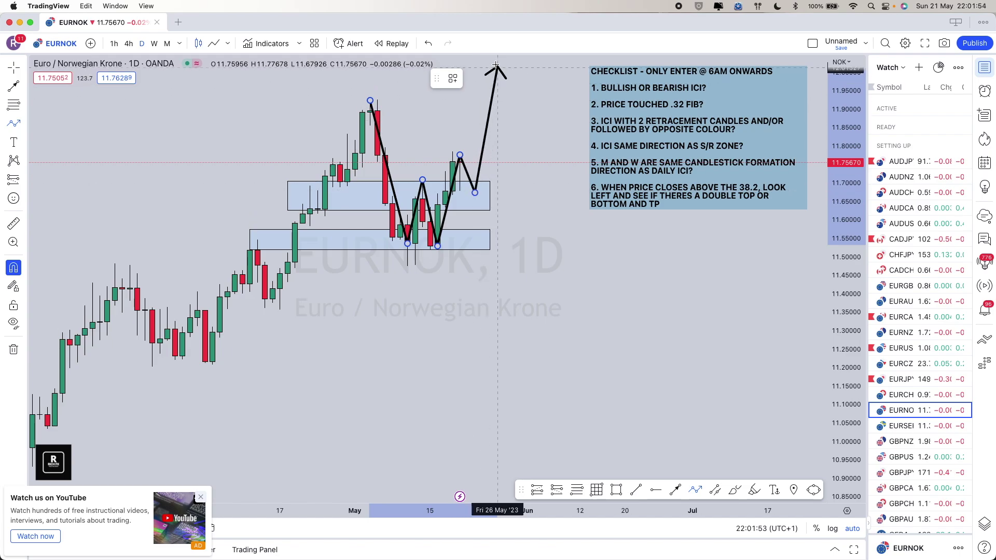
double_click(497, 64)
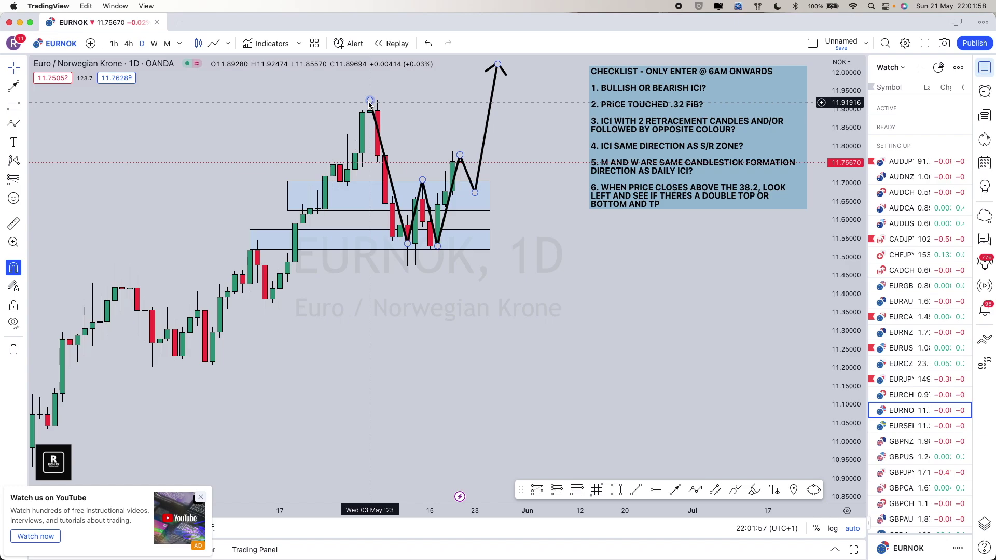
Delete EURNOK's zigzag path and lower zone, and flag the pair red in the watchlist.
left_click(435, 225)
key("Delete")
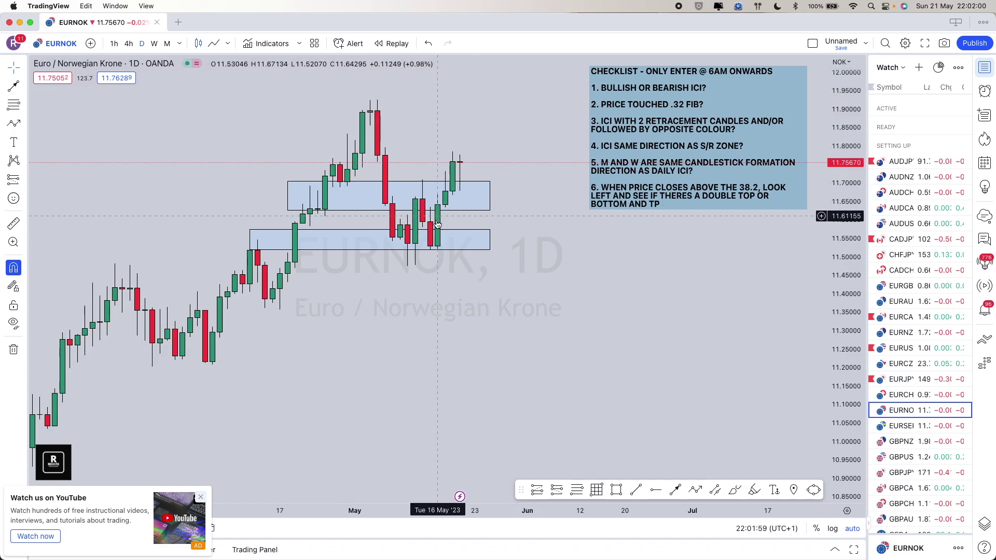
left_click(490, 241)
key("Delete")
scroll(455, 239, "up", 2)
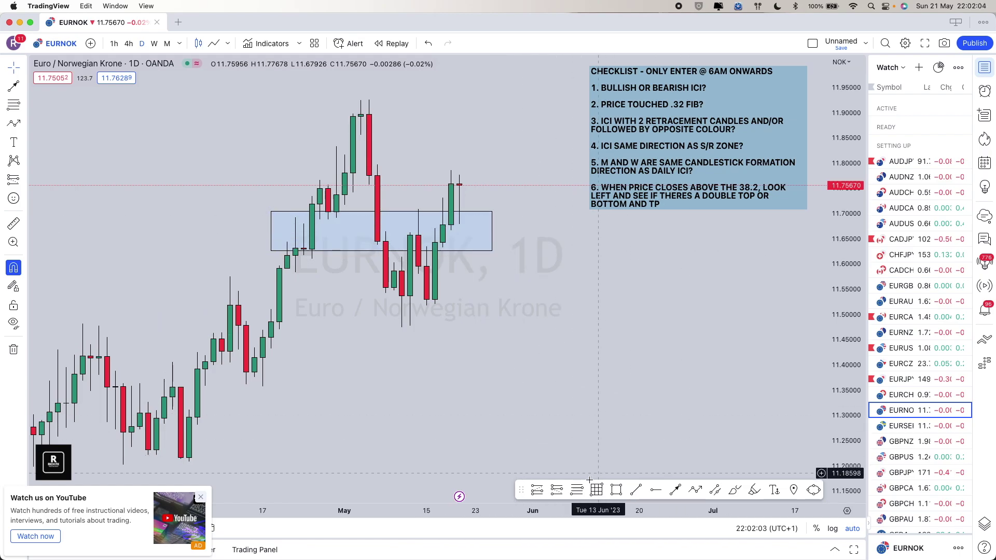
left_click(872, 411)
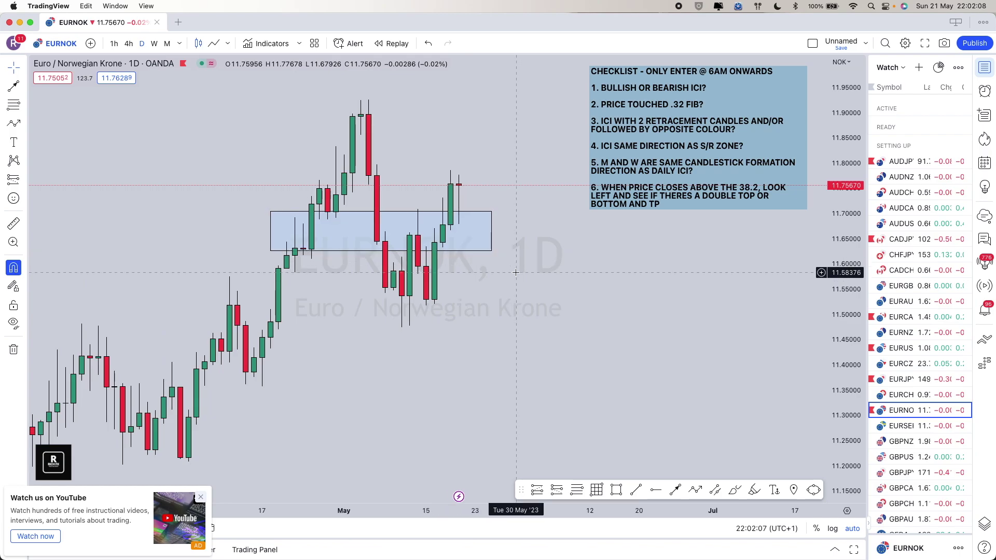
Switch to the EURSEK chart, extend its zone forward to about 30 May 2023, and flag the pair red.
key("Down")
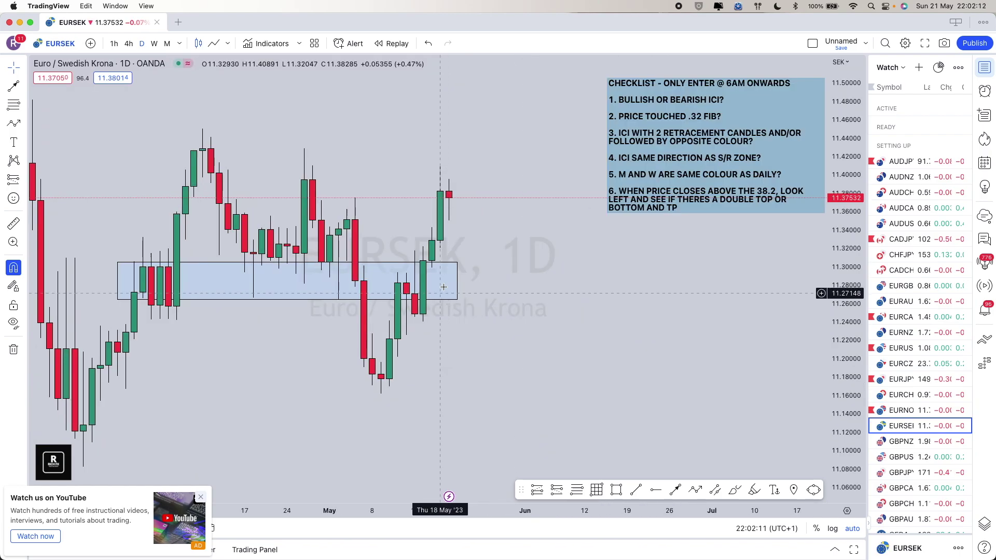
left_click_drag(459, 280, 512, 282)
scroll(602, 297, "down", 2)
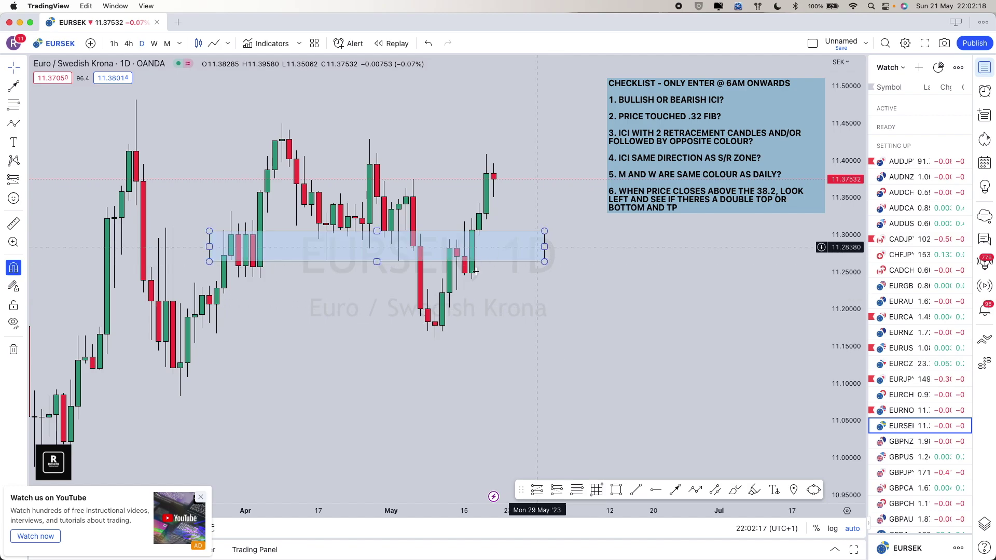
left_click(874, 427)
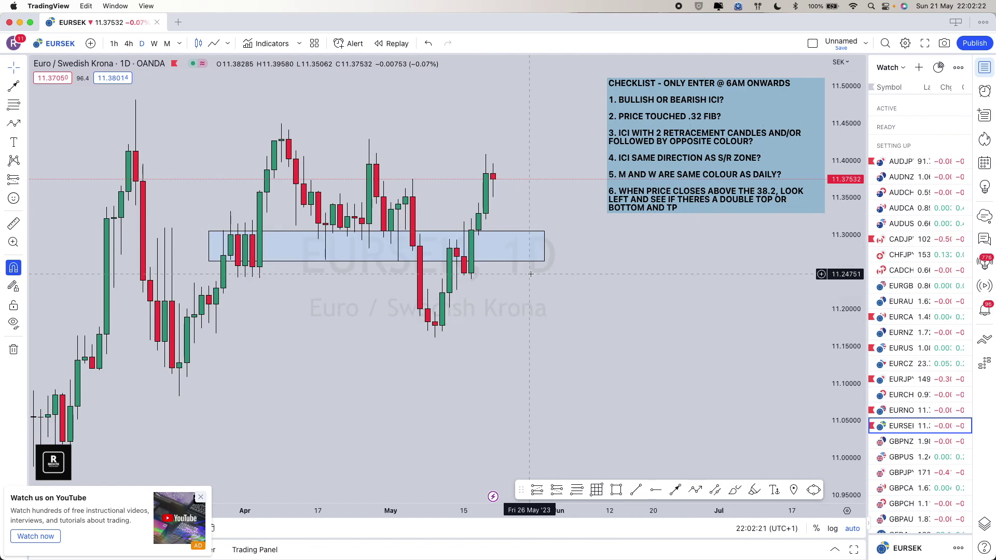
Examine EURSEK's candles around the zone on the daily, weekly and monthly timeframes, returning to the daily chart.
scroll(531, 274, "up", 1)
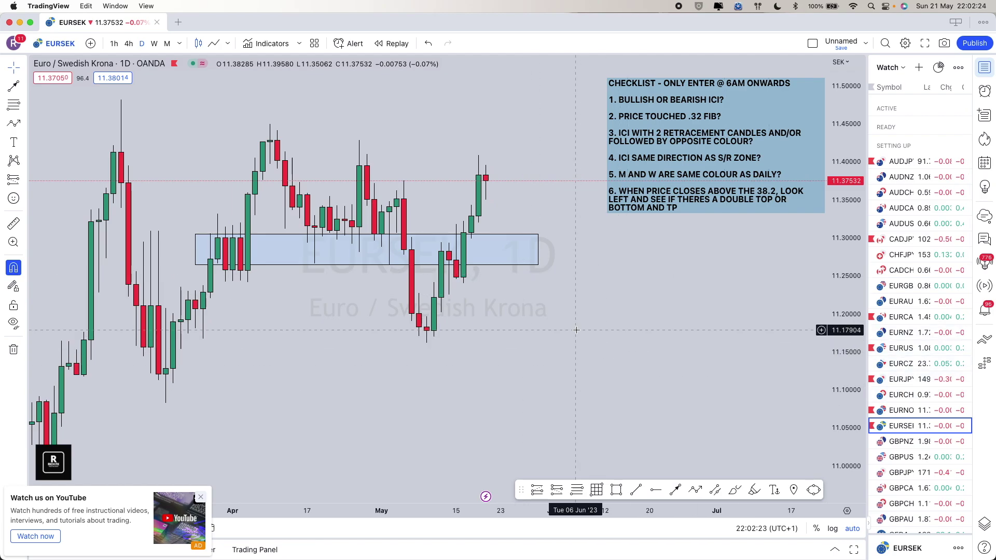
scroll(566, 299, "down", 1)
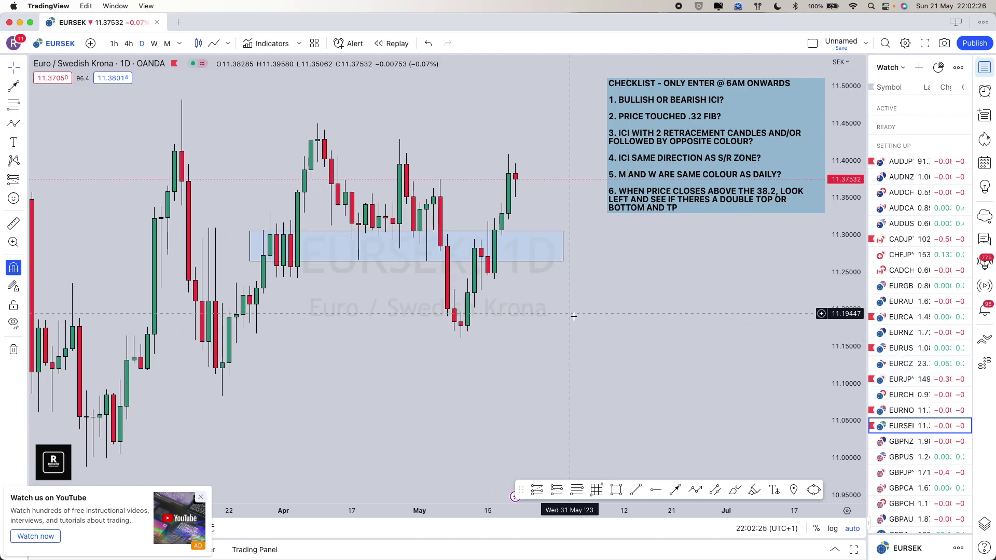
left_click(155, 44)
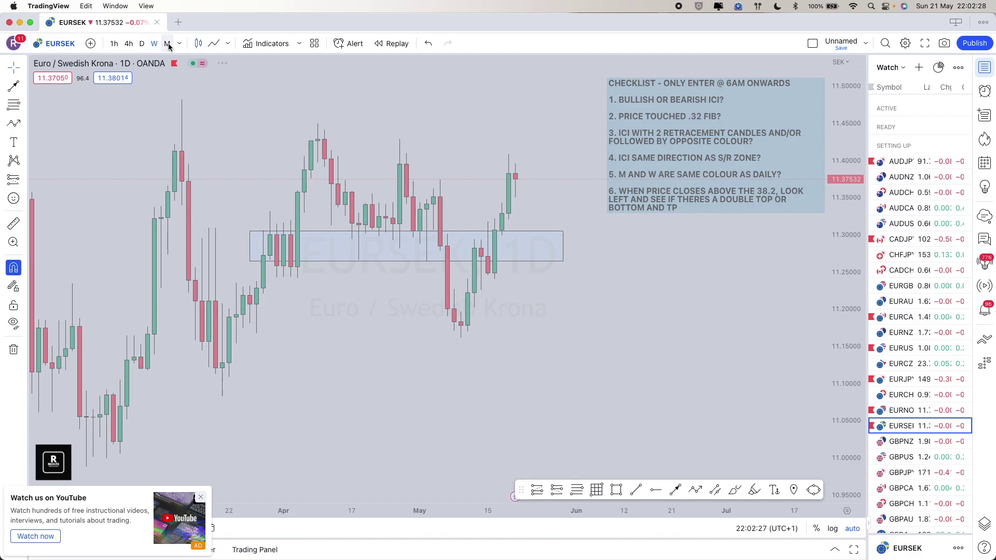
left_click(169, 45)
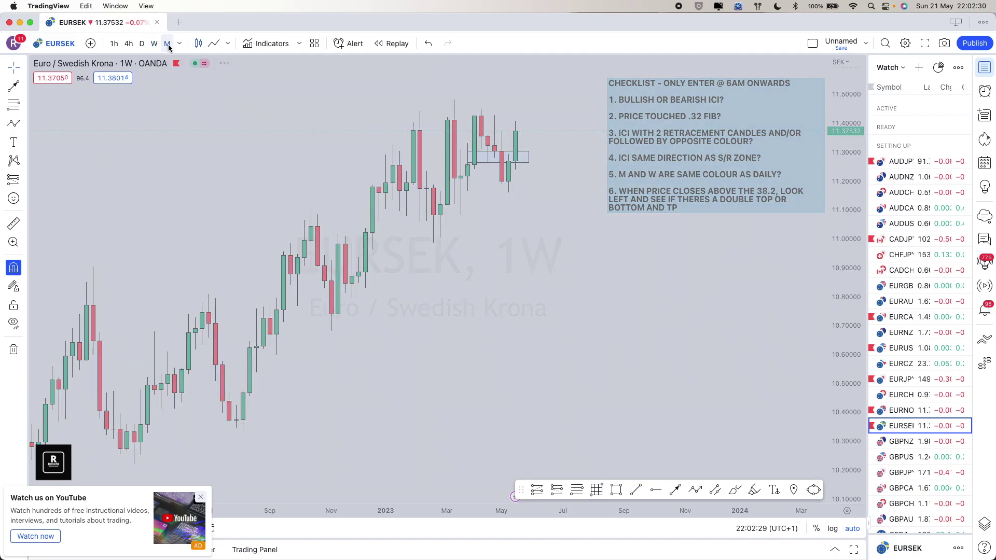
left_click(141, 44)
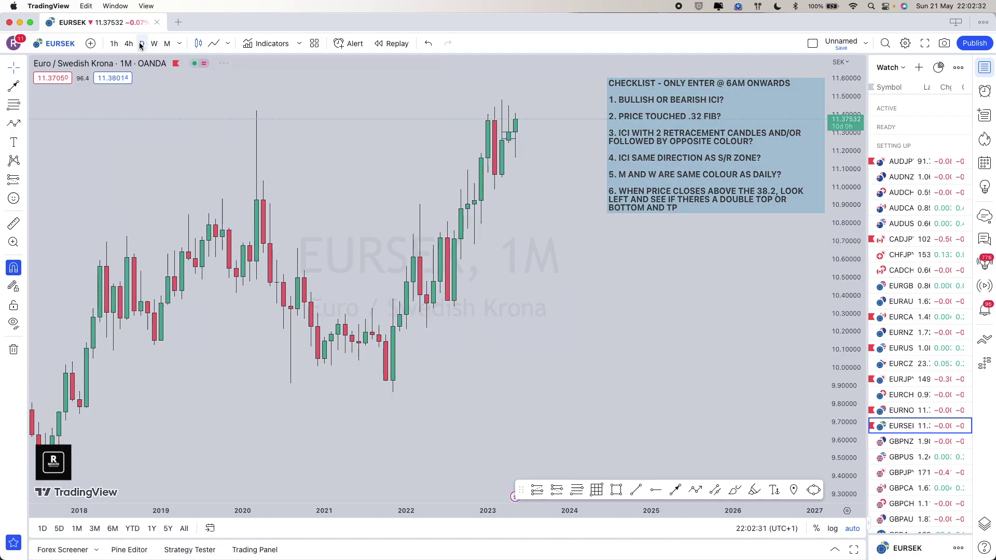
scroll(516, 222, "down", 5)
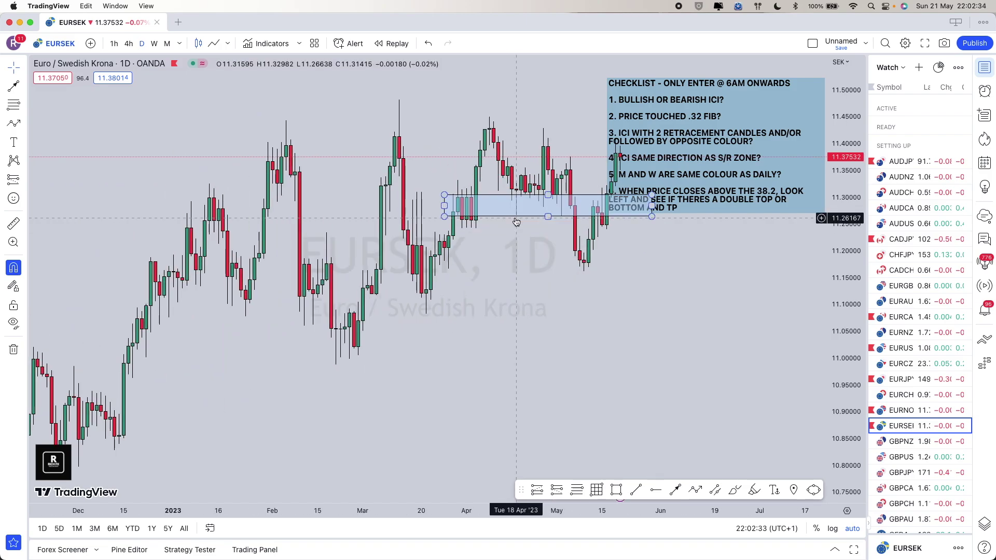
scroll(508, 244, "up", 5)
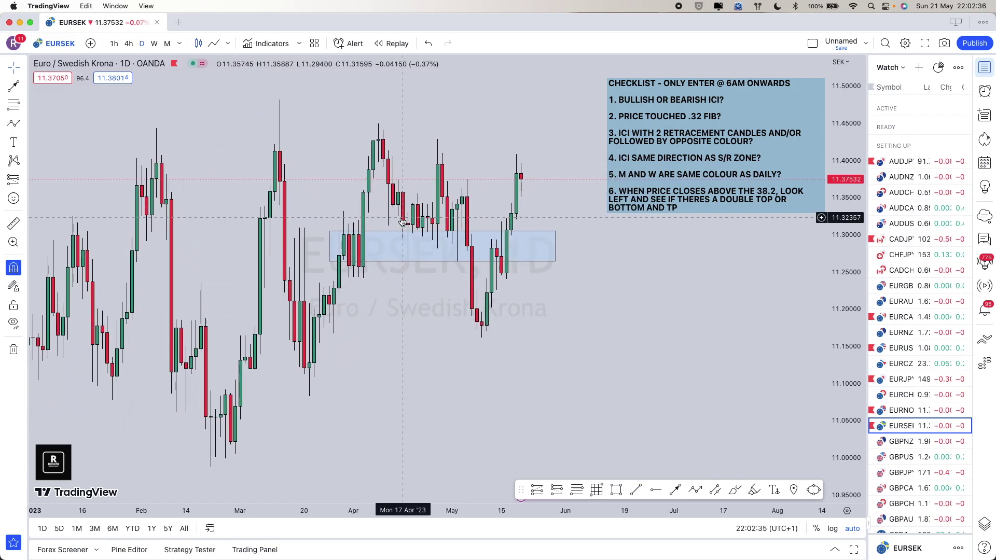
scroll(508, 244, "up", 4)
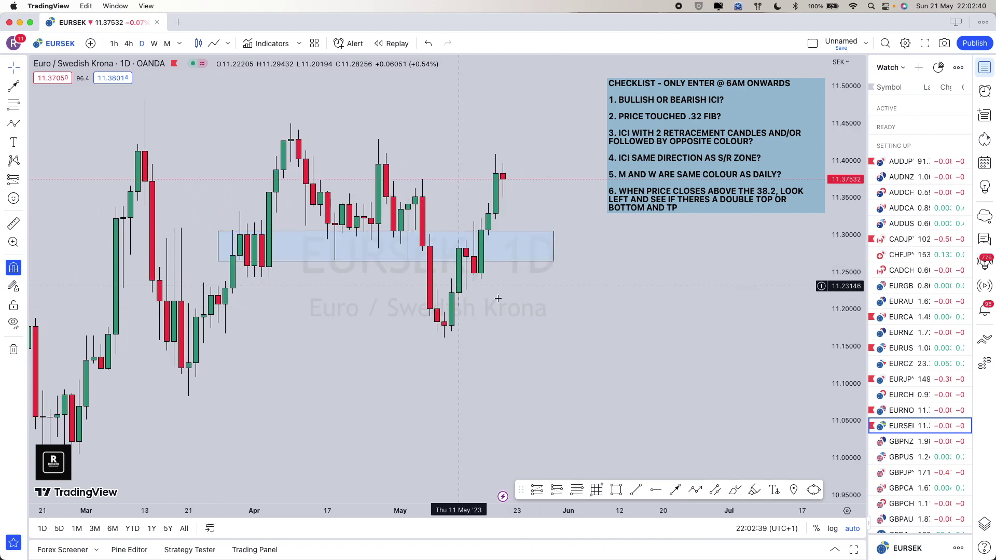
scroll(498, 345, "up", 2)
scroll(498, 345, "down", 2)
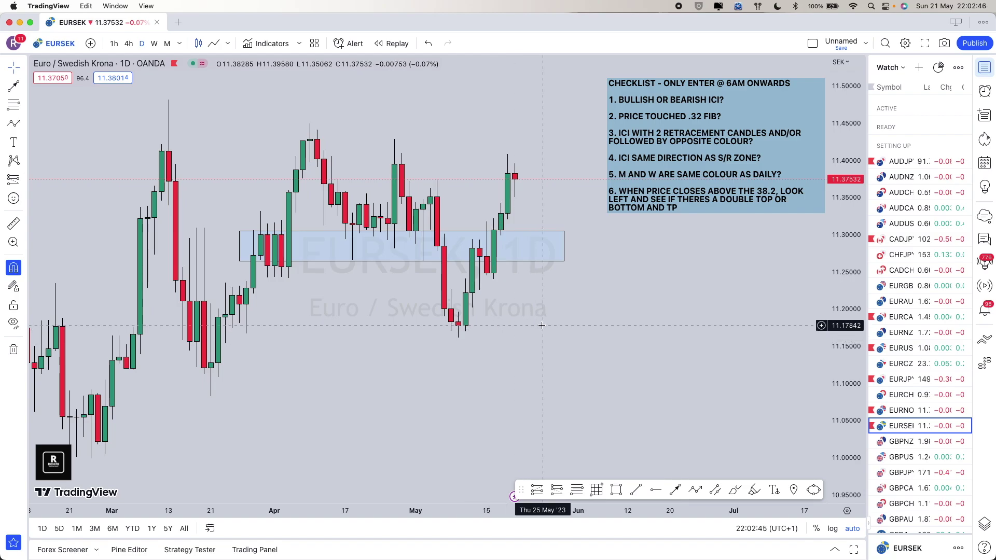
Switch to the GBPNZD chart and examine its candles on the daily, weekly and monthly timeframes, returning to the daily chart.
key("Down")
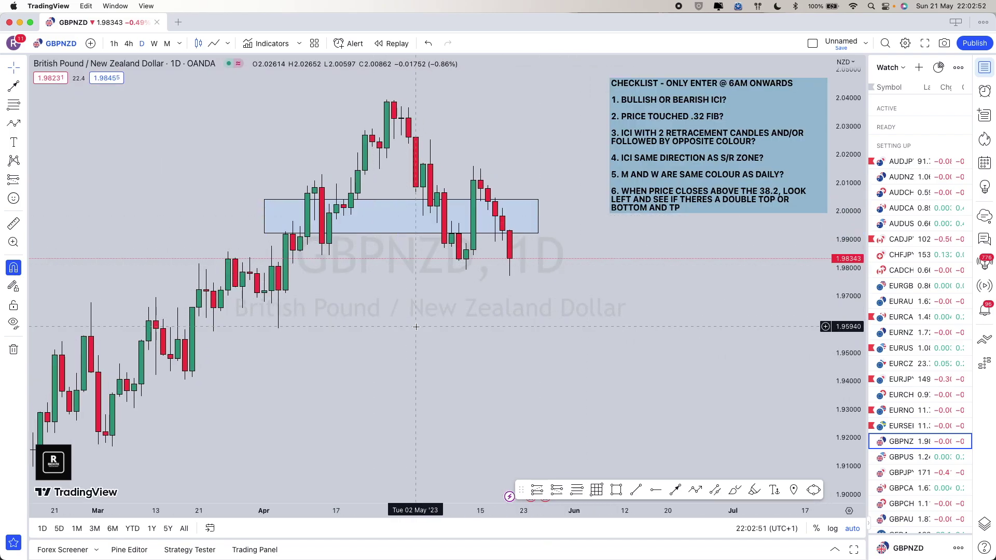
scroll(416, 327, "down", 1)
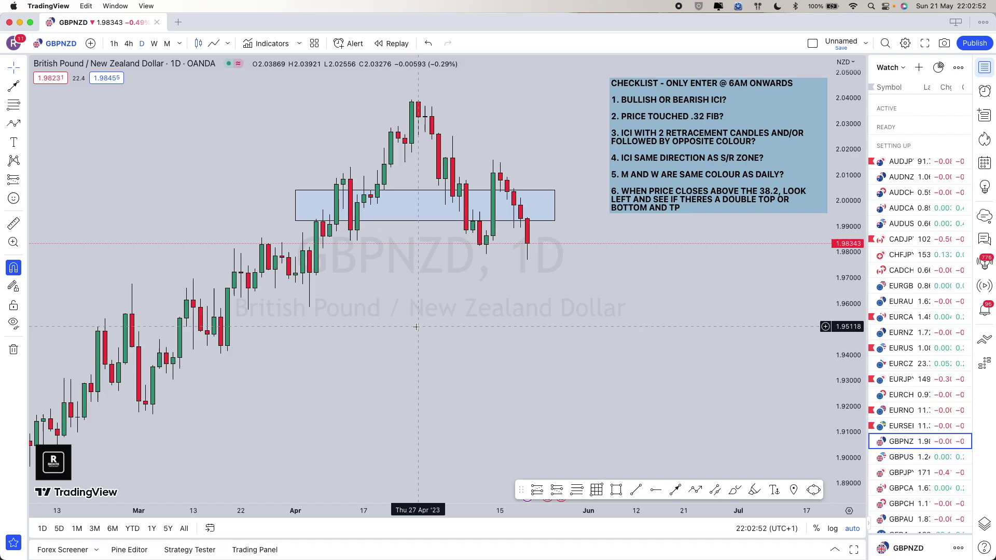
left_click(154, 44)
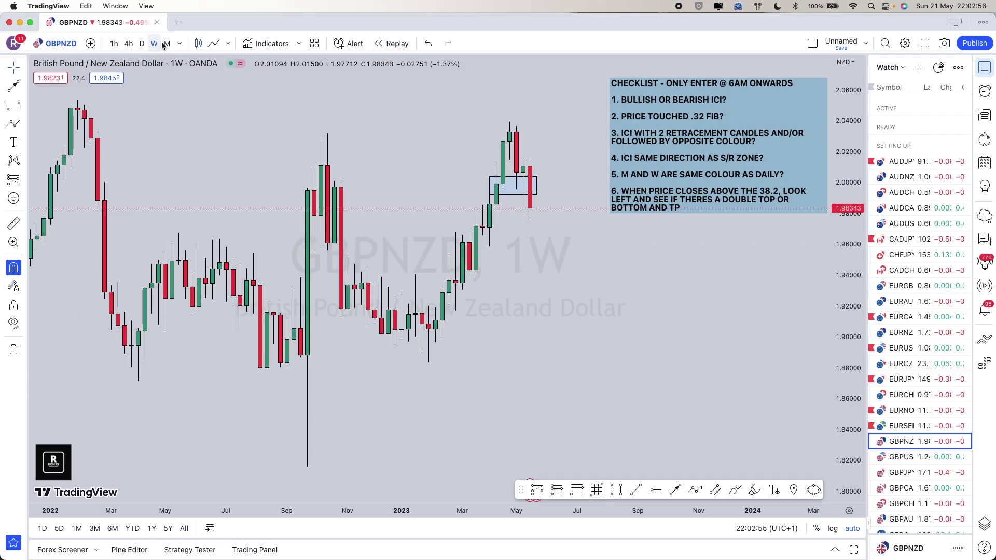
scroll(373, 291, "up", 1)
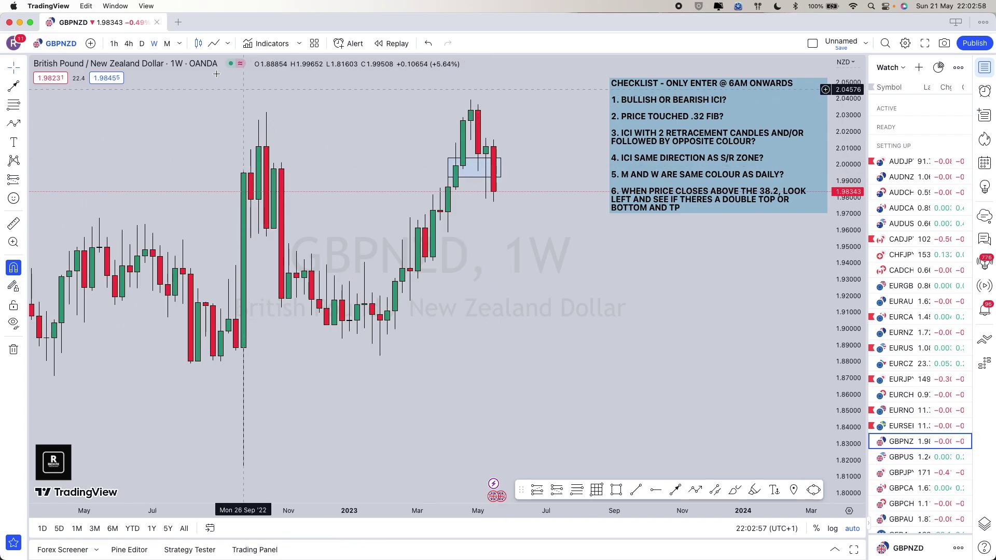
left_click(162, 44)
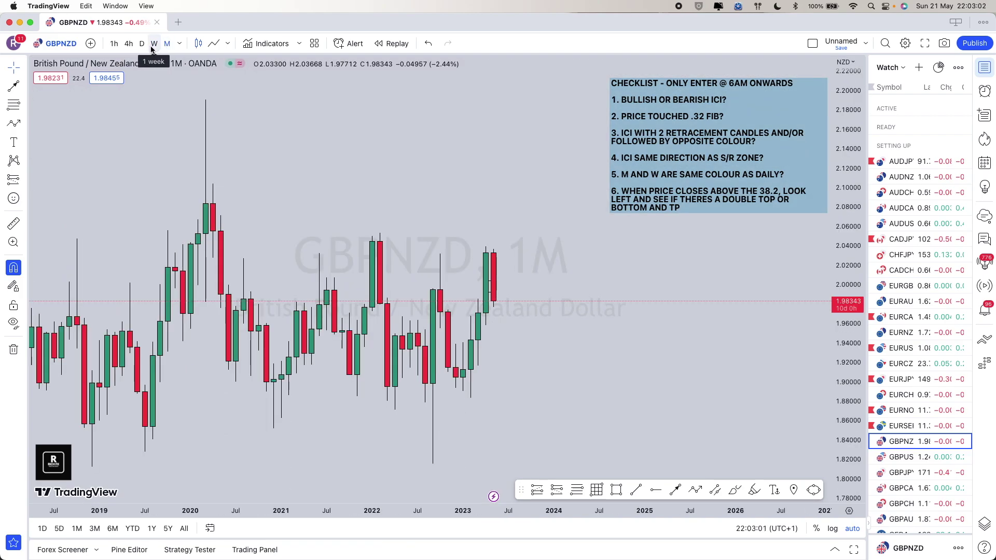
scroll(431, 291, "down", 5)
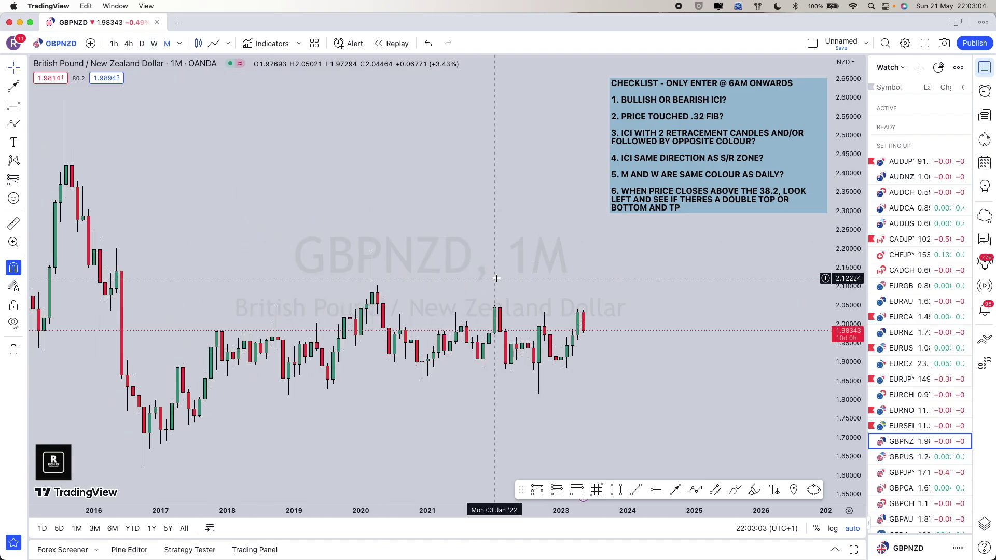
scroll(428, 318, "up", 1)
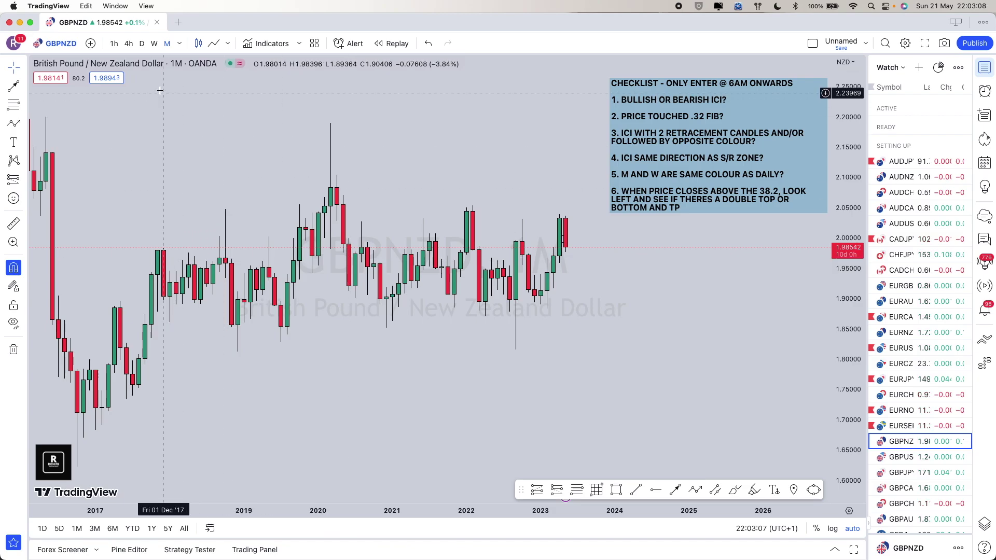
left_click(154, 43)
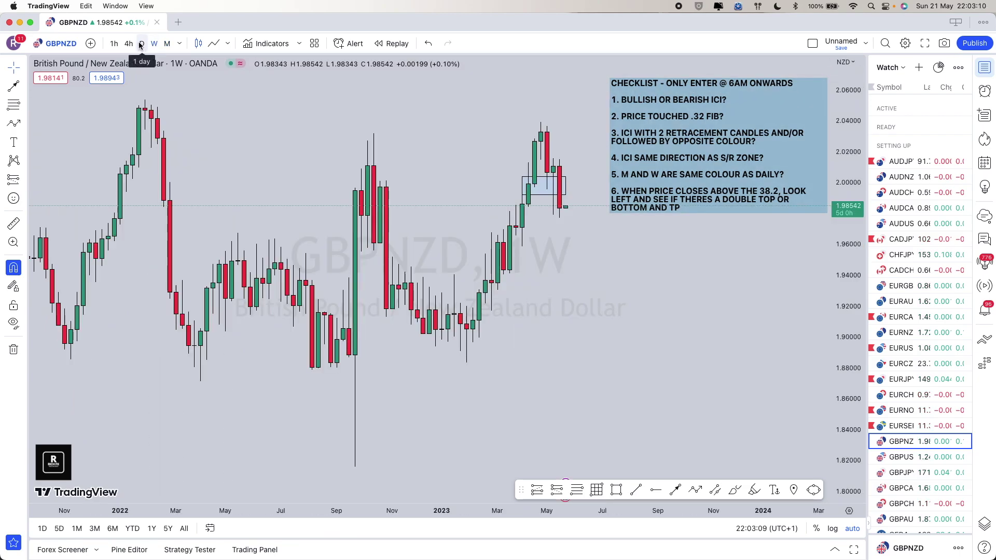
left_click(139, 44)
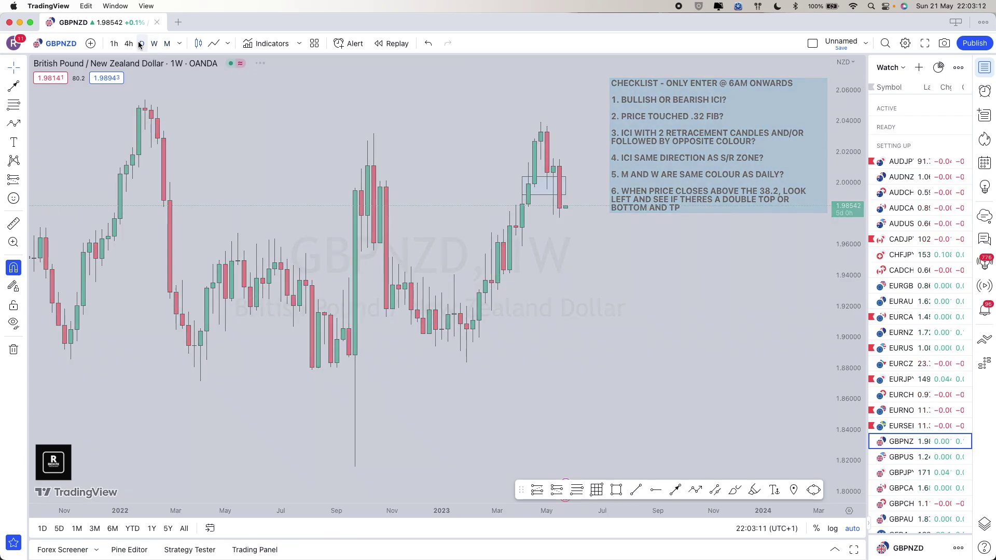
scroll(527, 193, "up", 2)
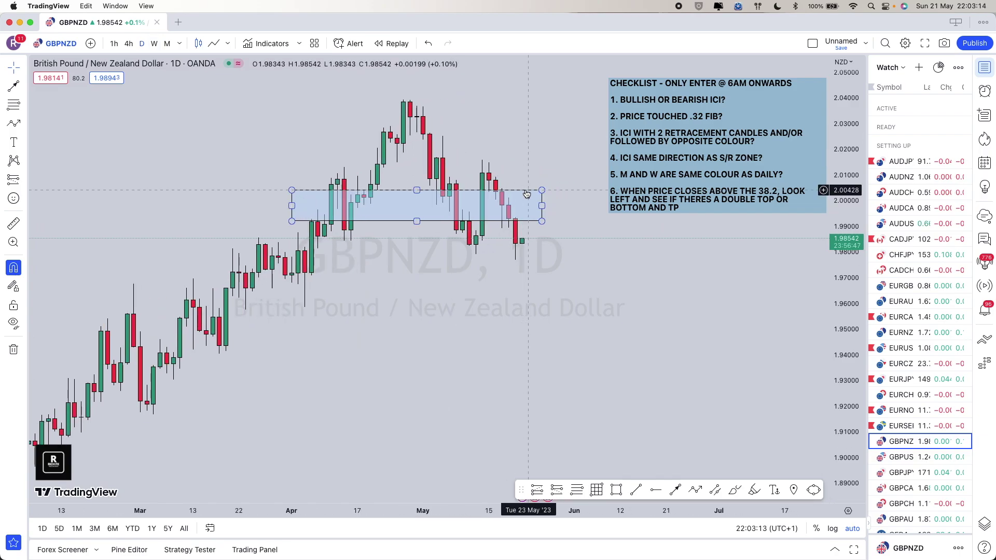
Draw a rectangular zone on GBPNZD below the existing one, from 10 to 25 May 2023, between 1.98316 and 1.97712.
scroll(527, 194, "up", 3)
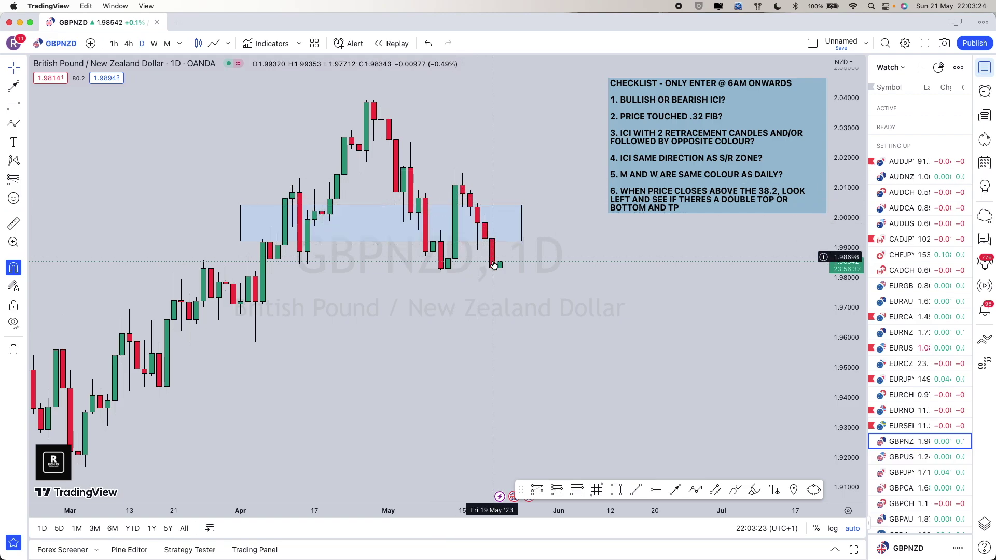
scroll(534, 304, "up", 1)
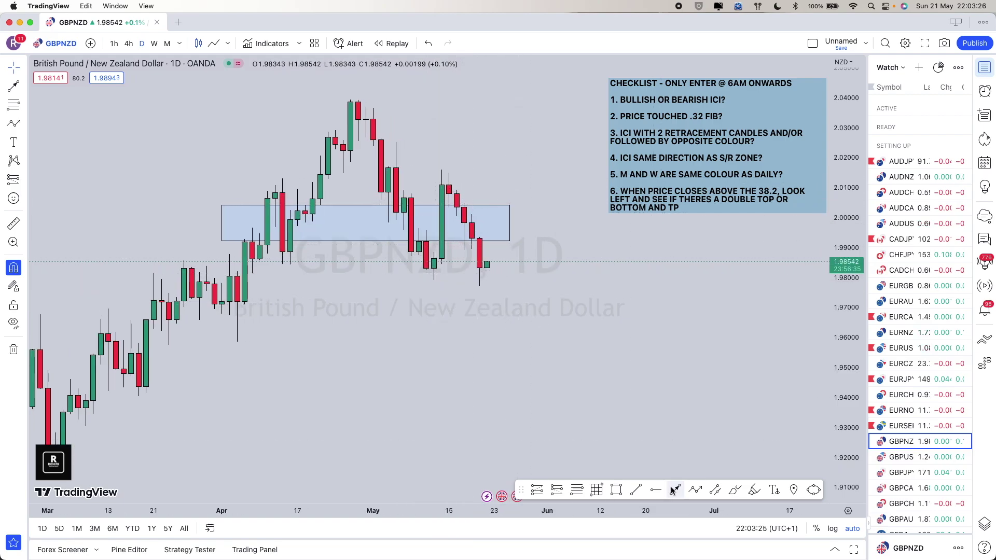
left_click(616, 490)
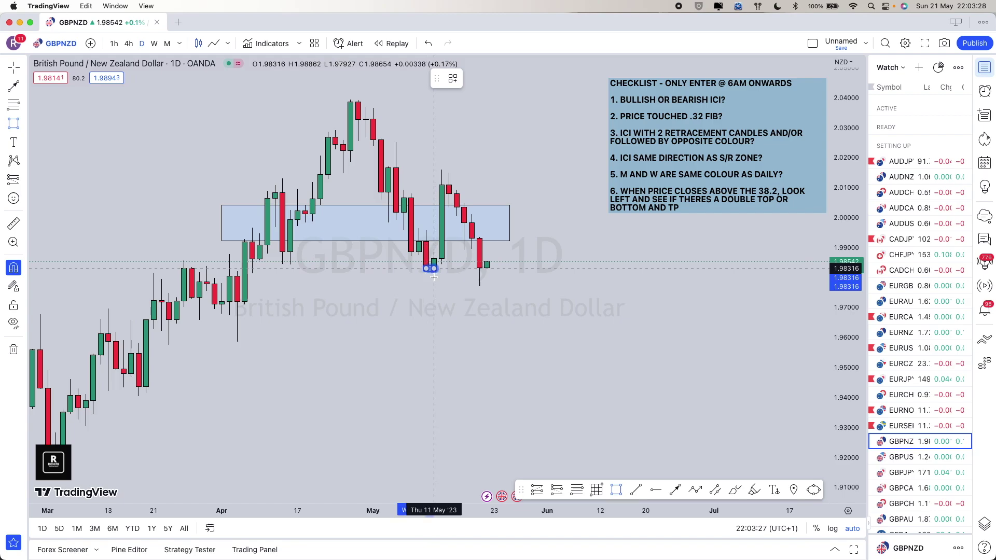
left_click(509, 286)
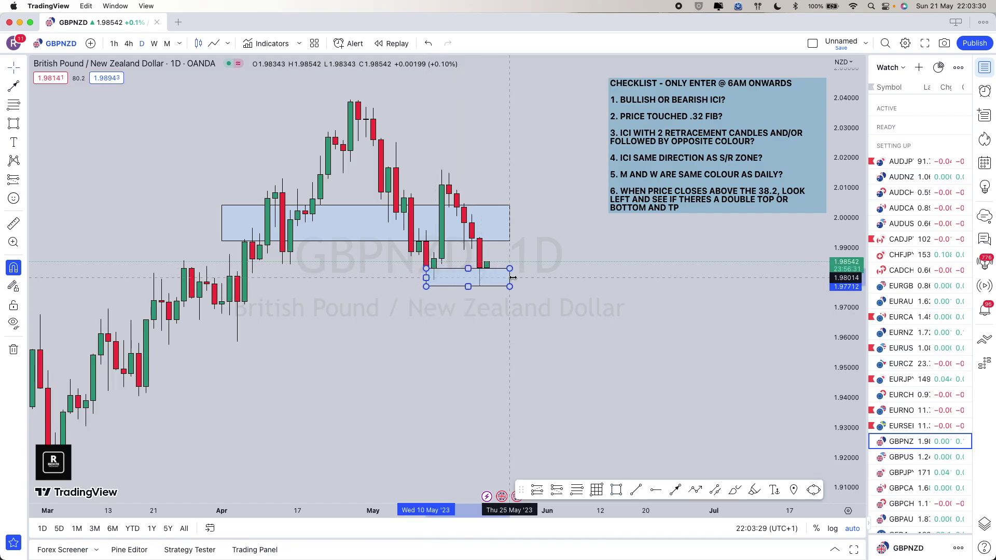
Extend the lower GBPNZD zone back to 5 May 2023.
left_click_drag(426, 277, 404, 278)
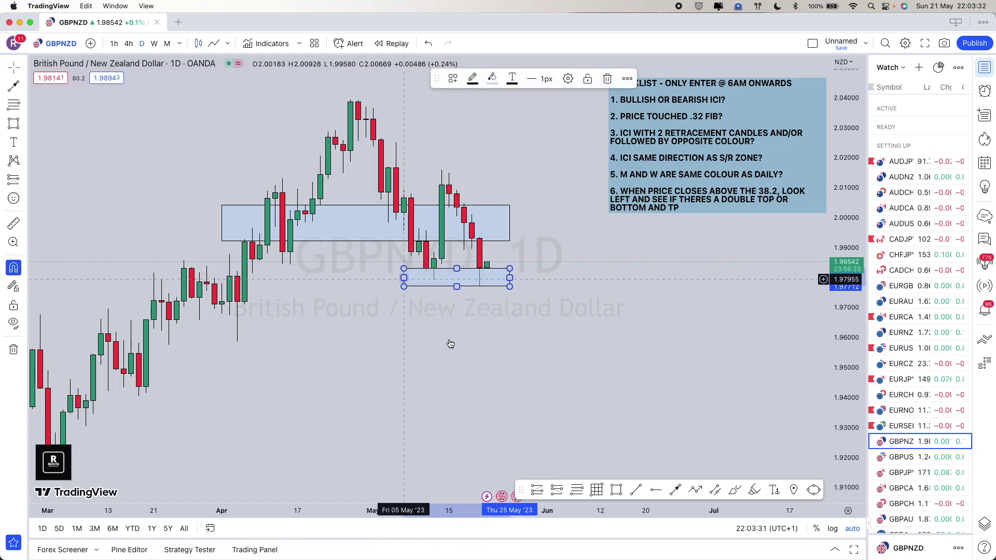
left_click(450, 345)
Draw a bearish path arrow on GBPNZD from the latest low to about 1.998 in the upper zone, and down to about 1.959.
left_click(694, 491)
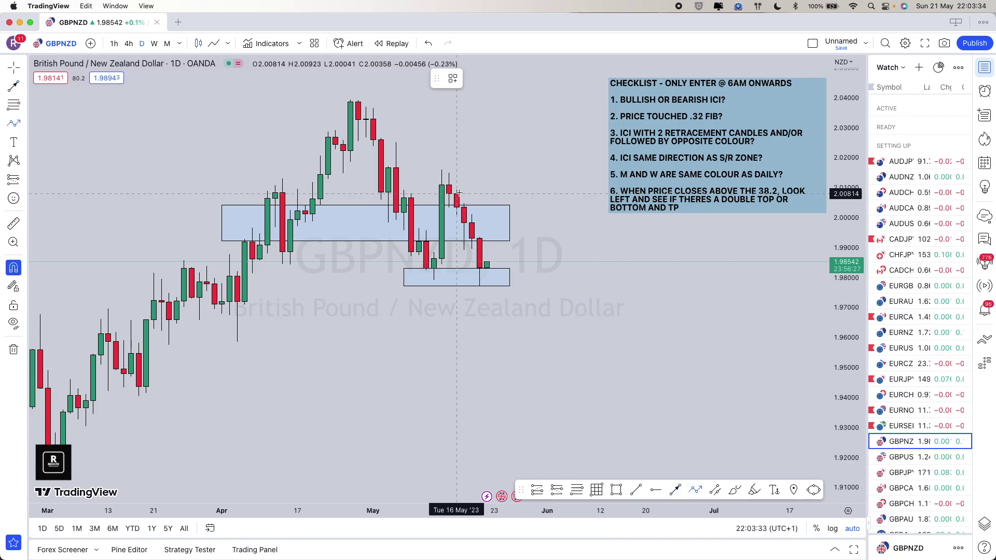
left_click(480, 286)
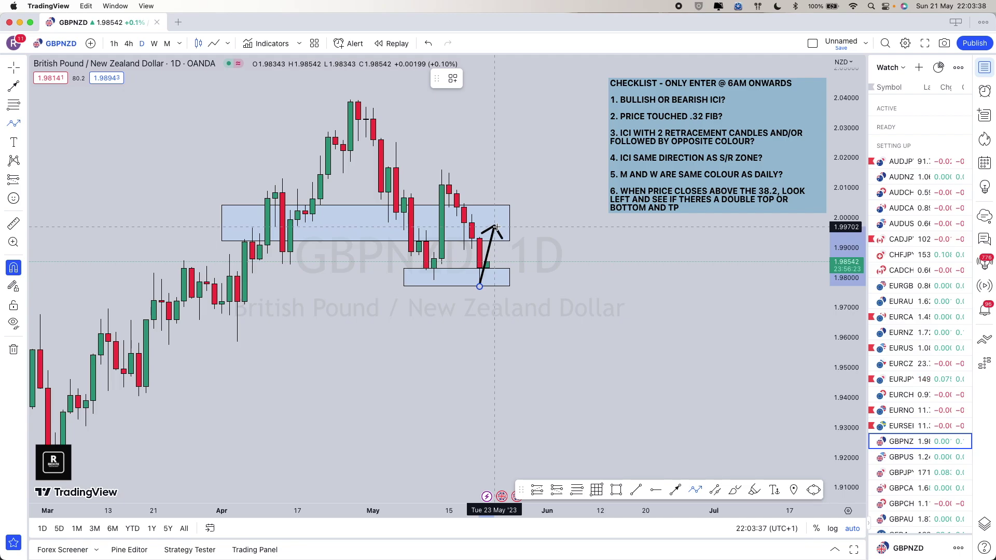
left_click(502, 224)
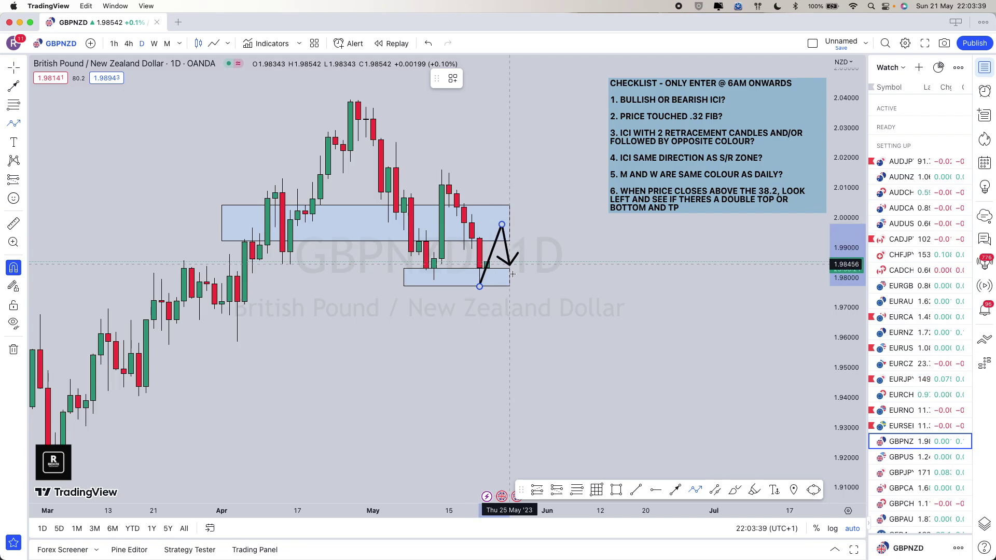
left_click(539, 341)
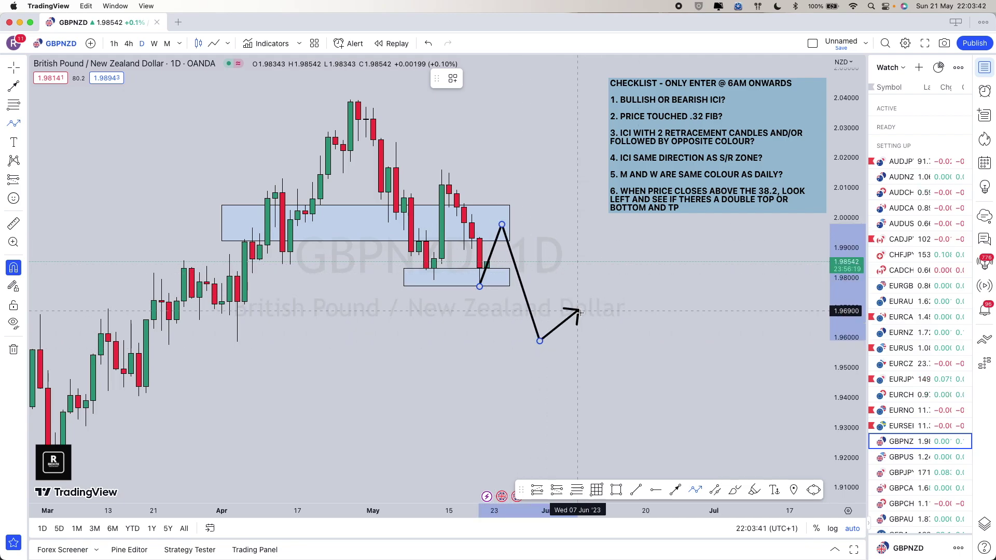
key("Escape")
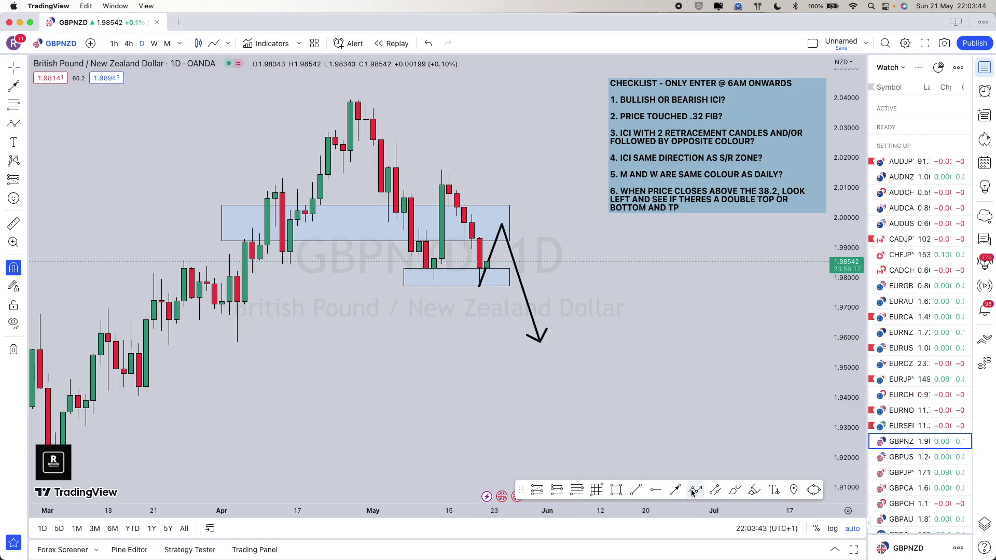
Draw a bullish path arrow on GBPNZD from the same low to about 2.026, back to about 2.000, and up to about 2.05.
left_click(480, 286)
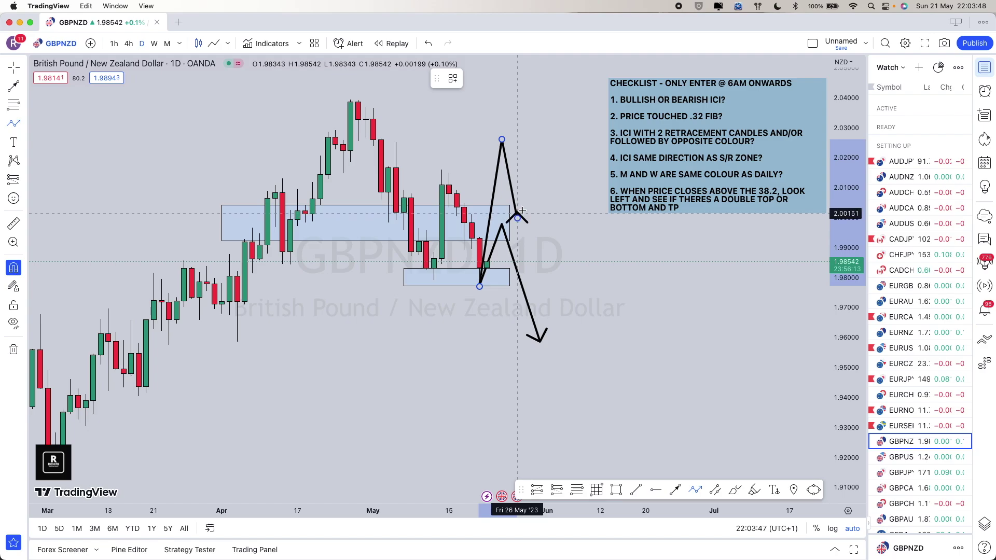
left_click(518, 215)
double_click(540, 69)
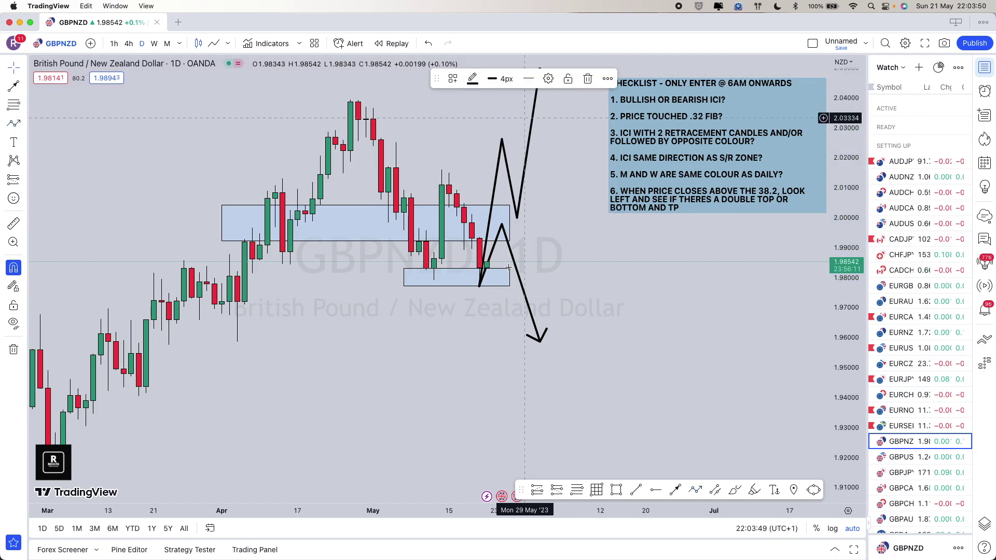
Extend the lower GBPNZD zone forward to 26 May 2023.
left_click_drag(509, 276, 518, 277)
left_click(531, 300)
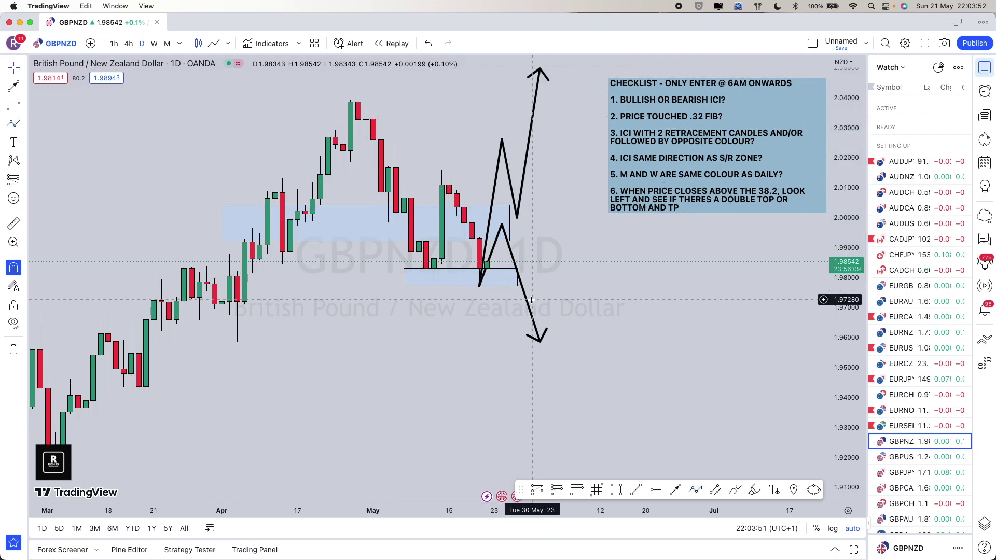
Delete the bearish path arrow from the GBPNZD chart.
left_click(531, 300)
key("Delete")
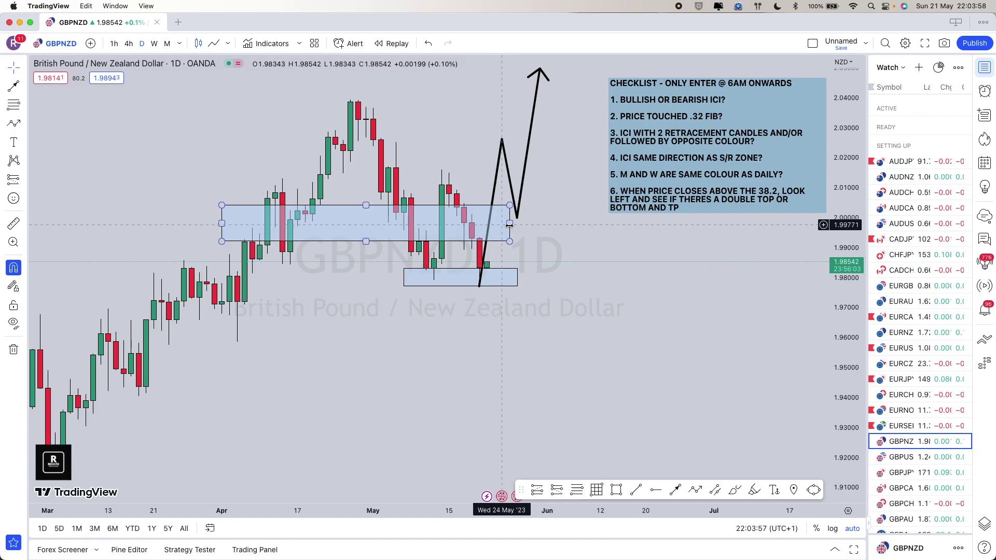
Extend the upper GBPNZD zone forward to about 29 May 2023.
left_click(510, 223)
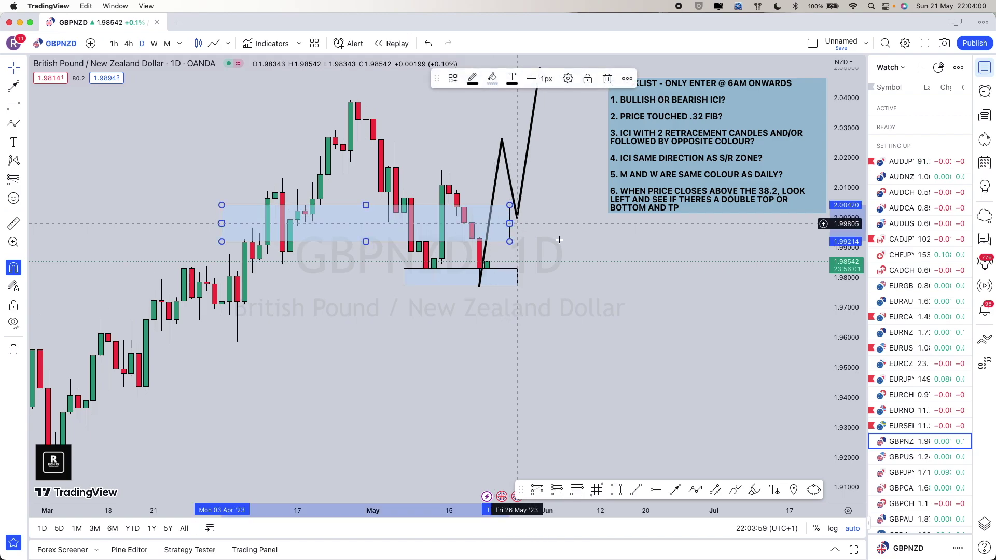
left_click(558, 240)
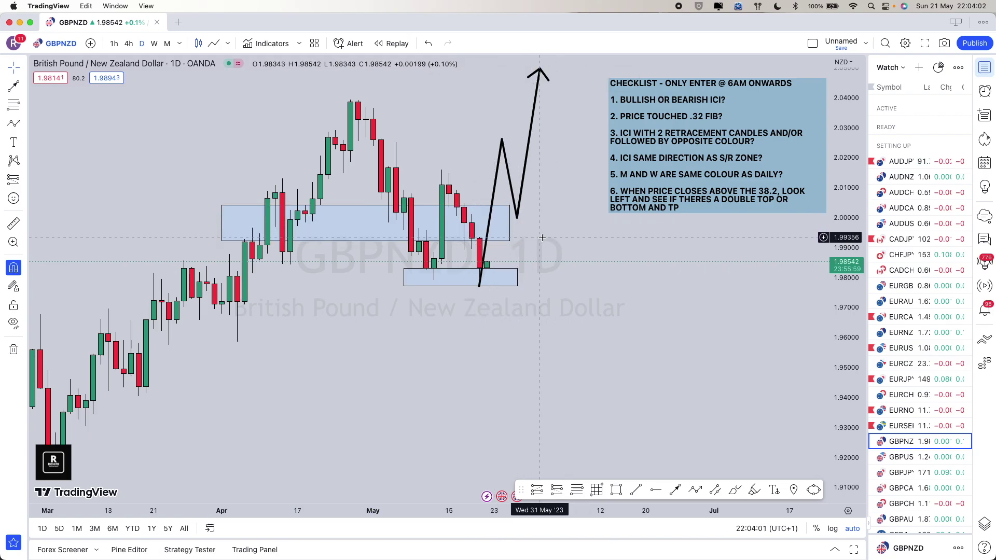
scroll(542, 237, "up", 1)
scroll(539, 231, "down", 1)
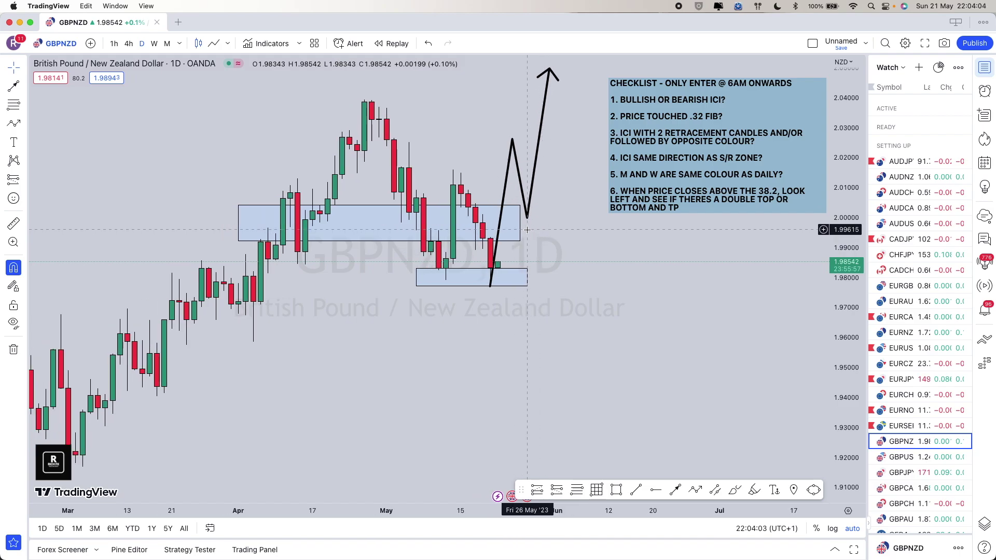
left_click(516, 212)
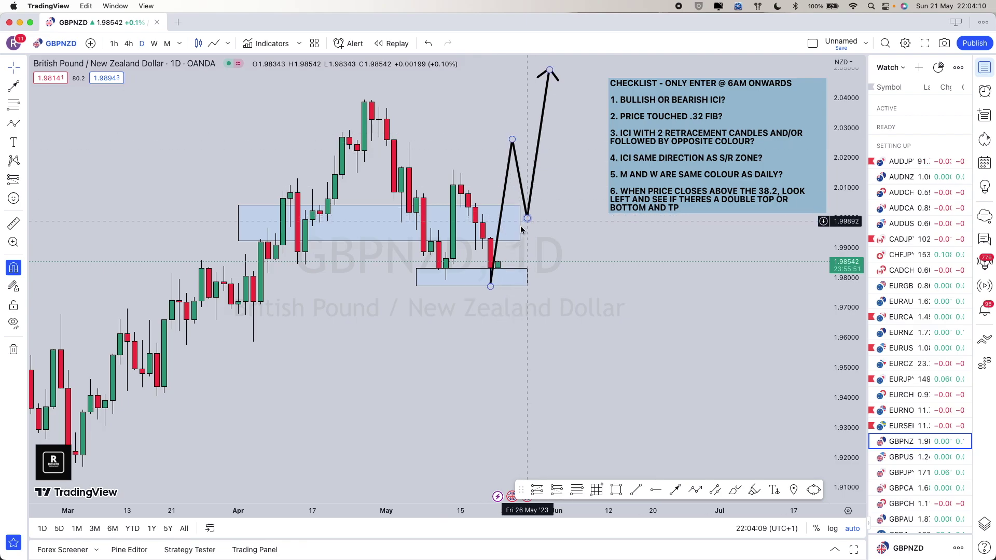
left_click(520, 223)
left_click_drag(520, 223, 555, 239)
left_click(582, 240)
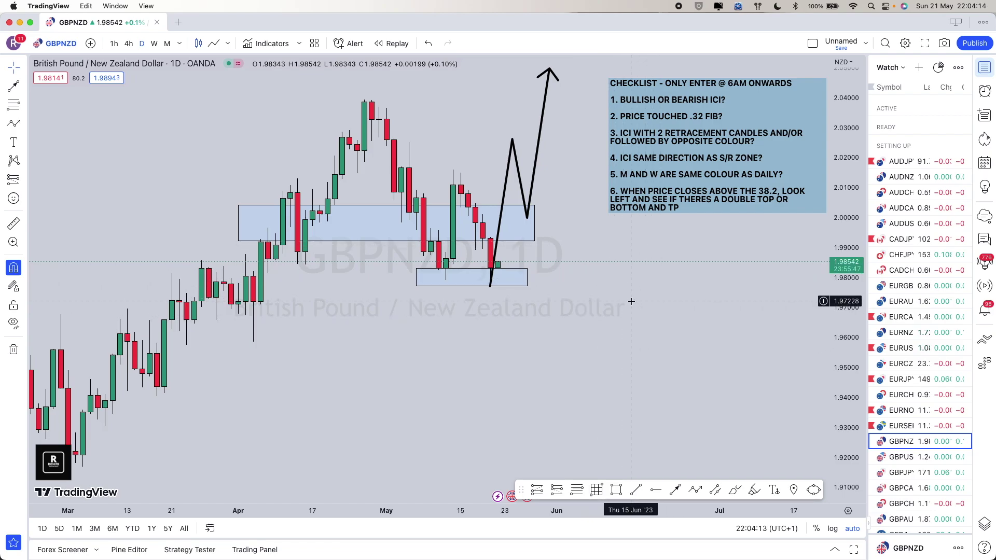
Flag GBPNZD red in the watchlist.
scroll(597, 309, "up", 2)
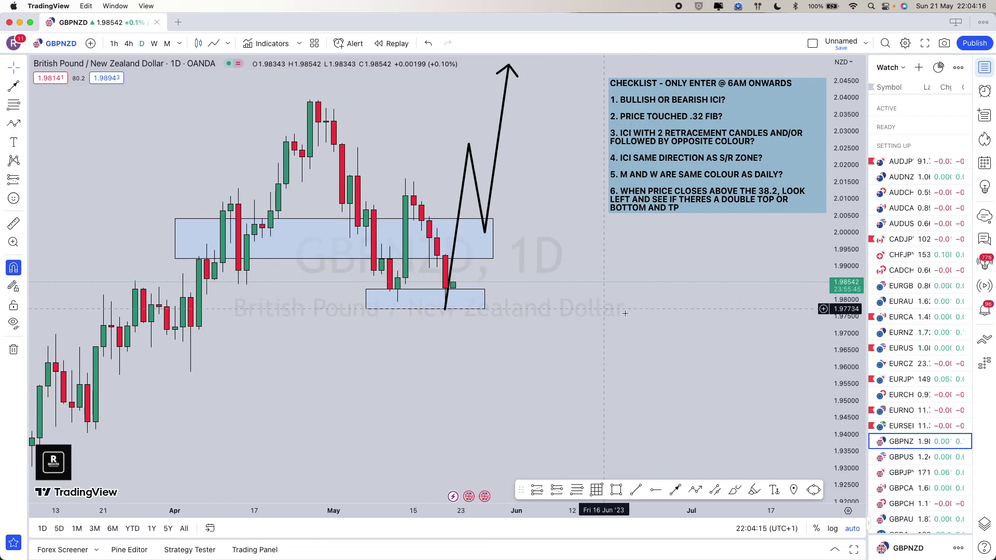
left_click(872, 441)
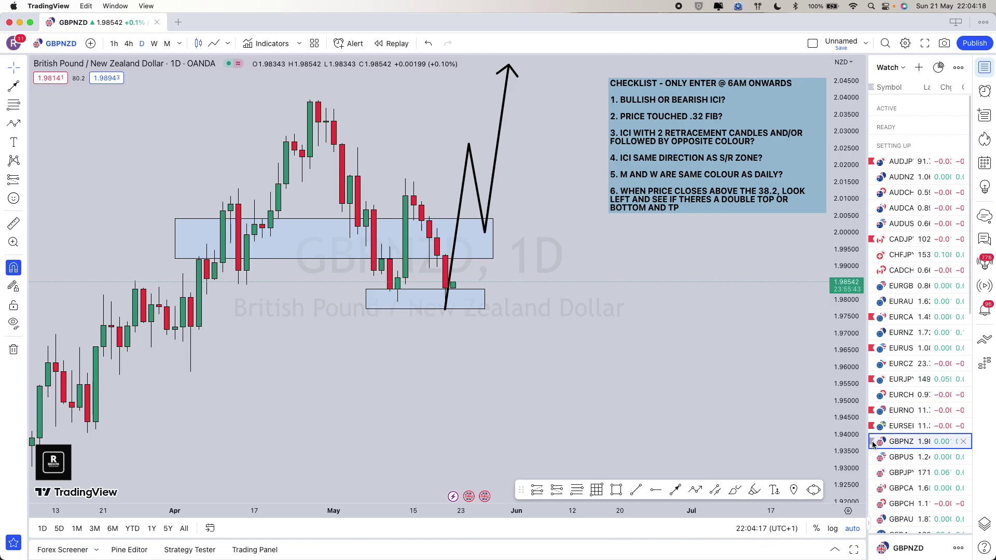
scroll(531, 323, "down", 2)
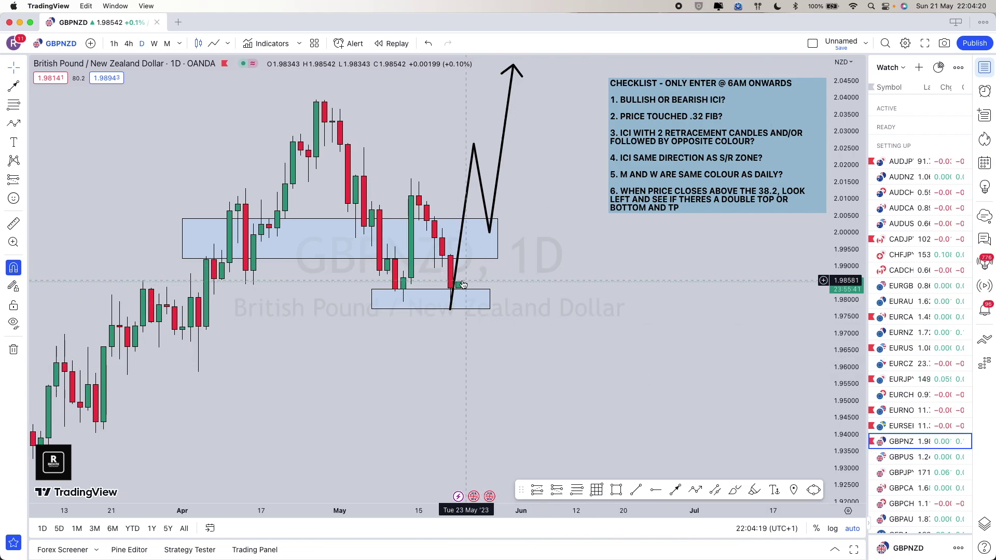
left_click(466, 281)
Look briefly at the GBPUSD daily chart and return to GBPNZD.
scroll(466, 282, "down", 1)
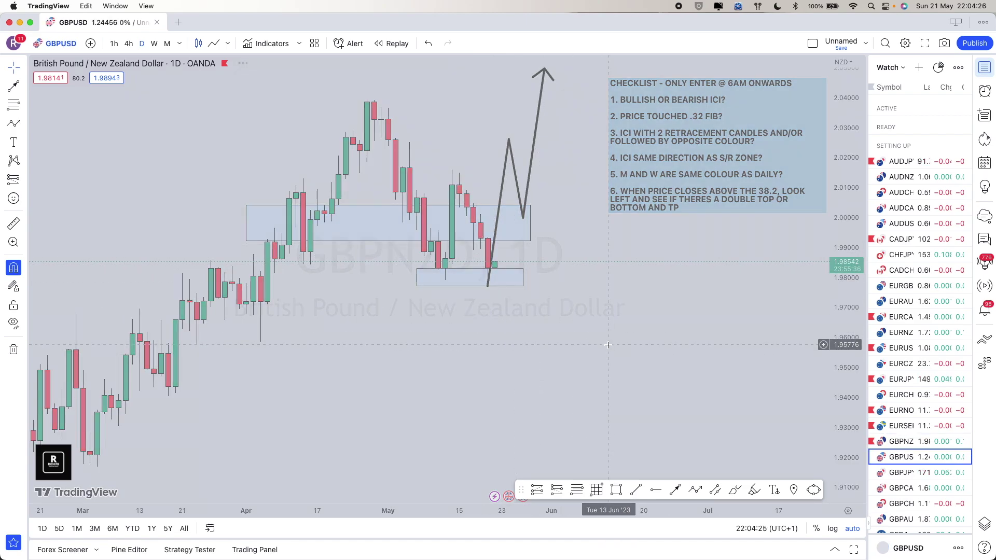
key("Down")
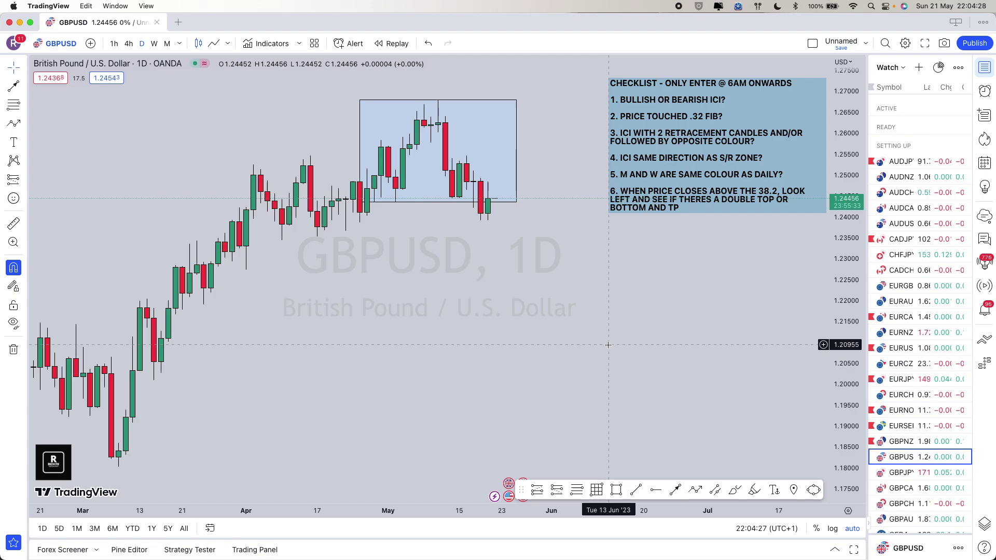
key("Up")
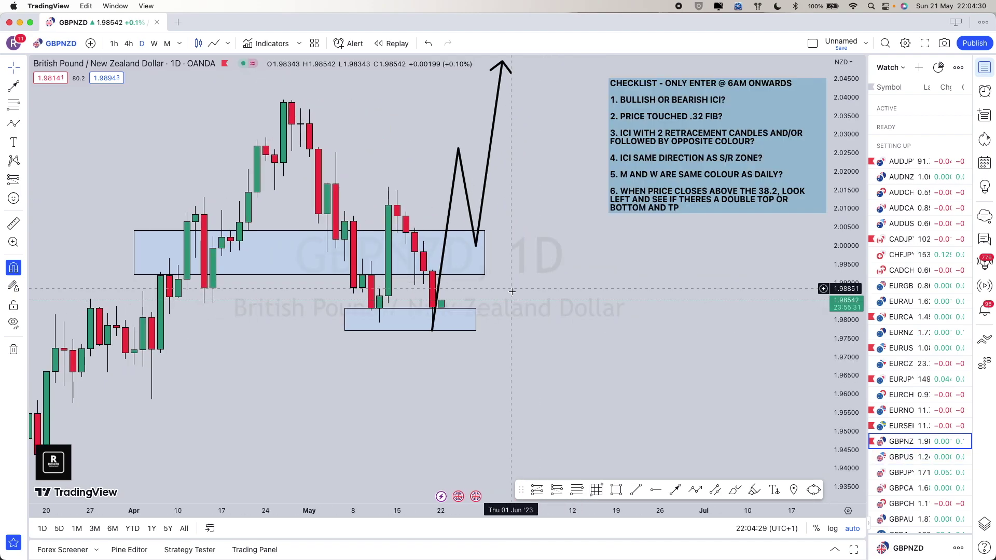
Delete the bullish path arrow from the GBPNZD chart.
scroll(597, 349, "up", 5)
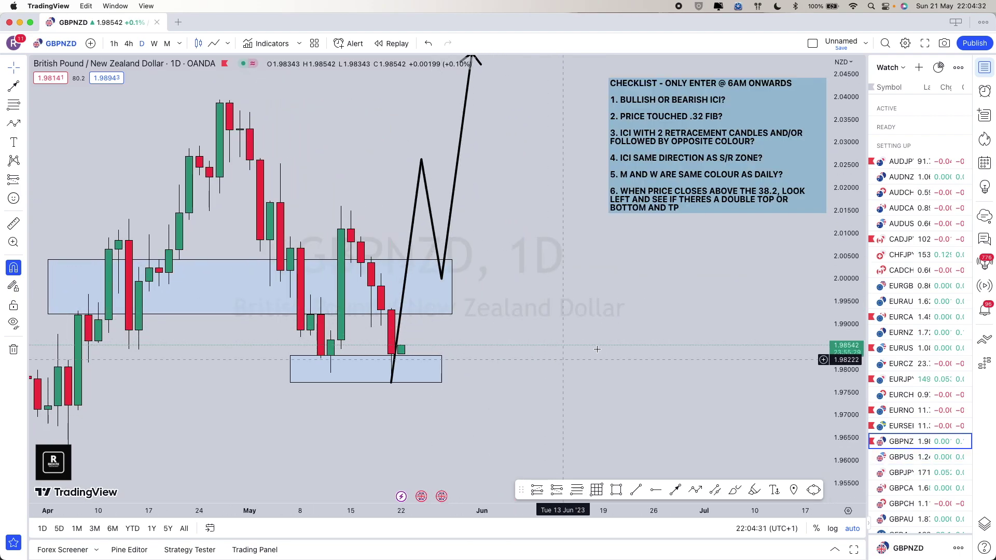
left_click(399, 331)
key("Delete")
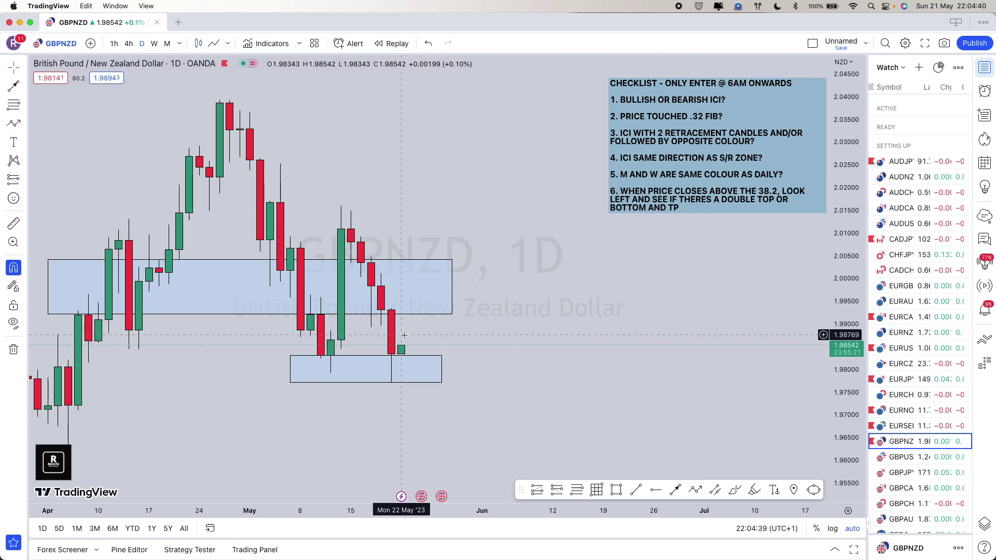
scroll(404, 335, "down", 3)
scroll(495, 332, "left", 5)
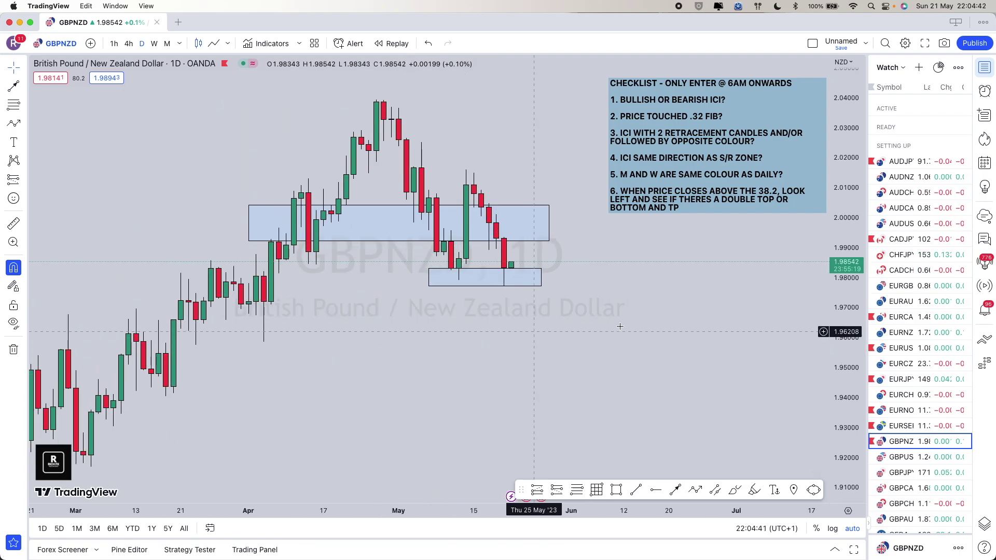
Switch to the GBPUSD chart and examine the daily candles around its existing zone.
key("Down")
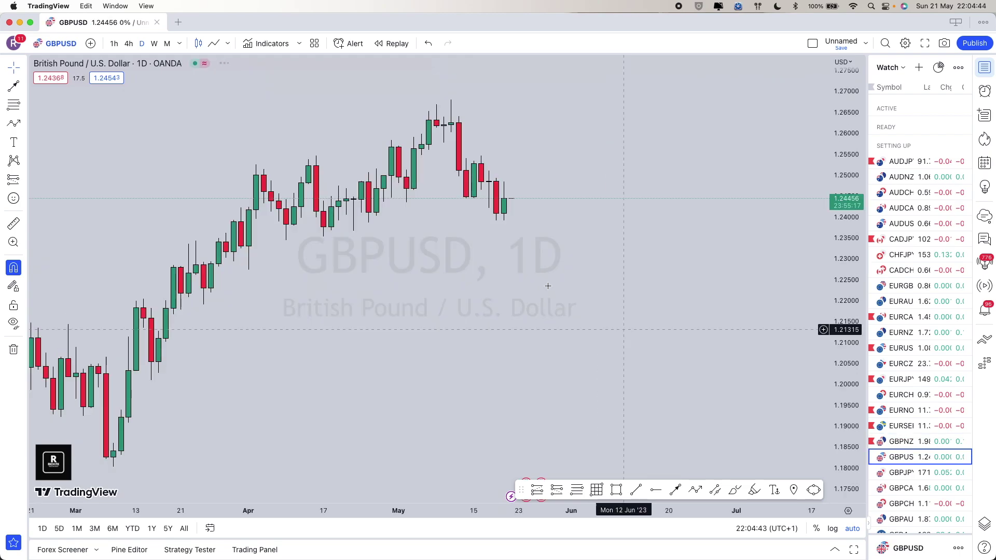
scroll(509, 287, "up", 1)
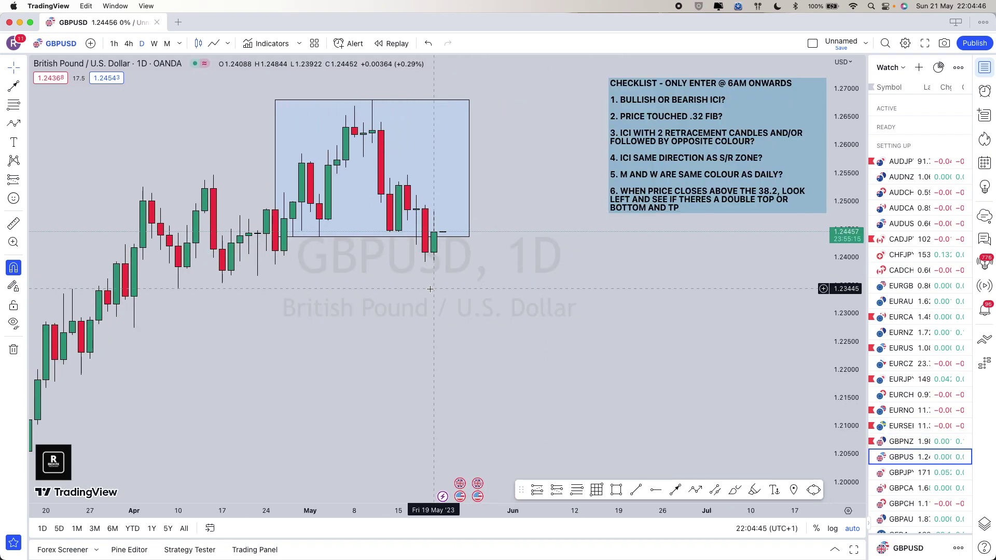
scroll(429, 275, "down", 2)
scroll(457, 267, "up", 3)
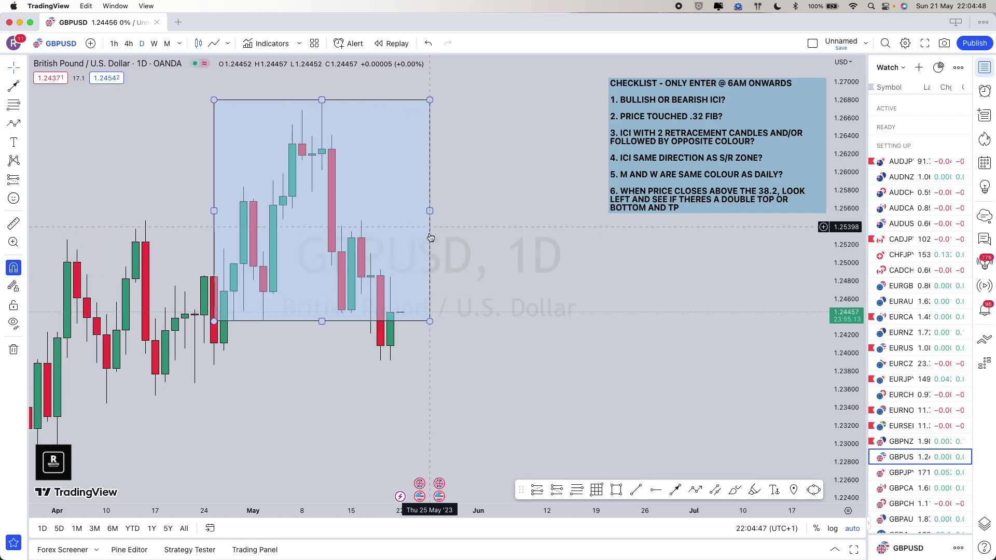
scroll(488, 276, "down", 5)
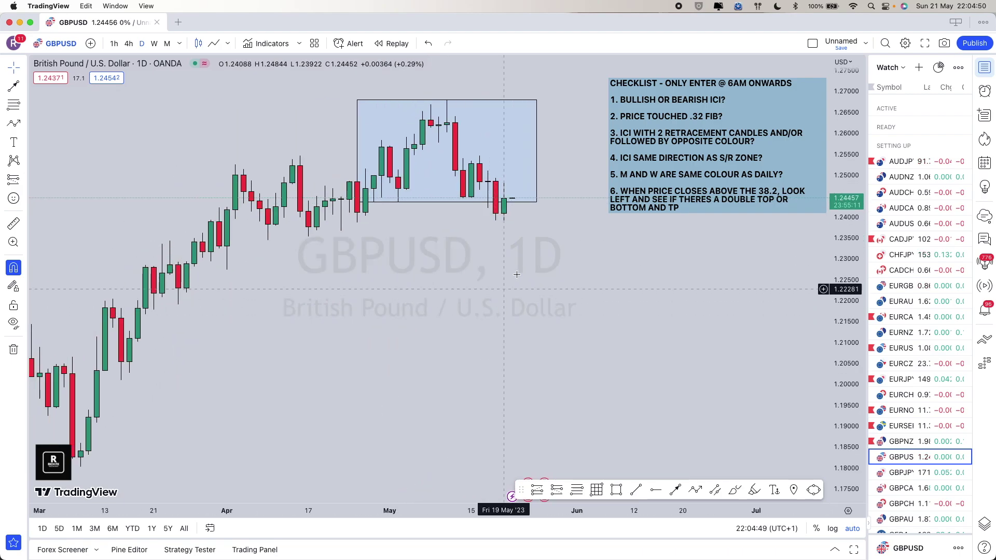
left_click_drag(539, 302, 487, 201)
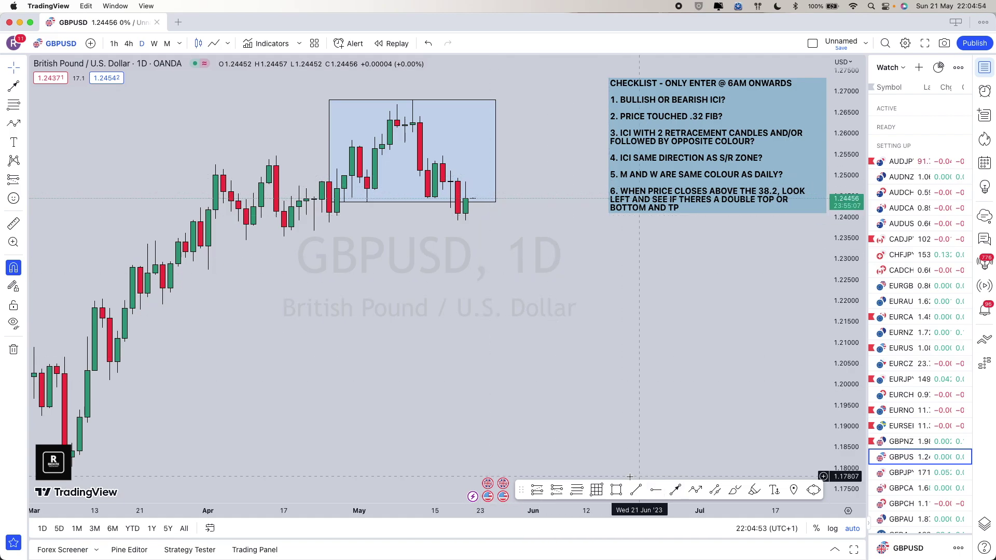
Draw a rectangular zone on GBPUSD below the existing one, from 25 April to about 25 May 2023, between 1.24117 and 1.23868.
left_click(617, 490)
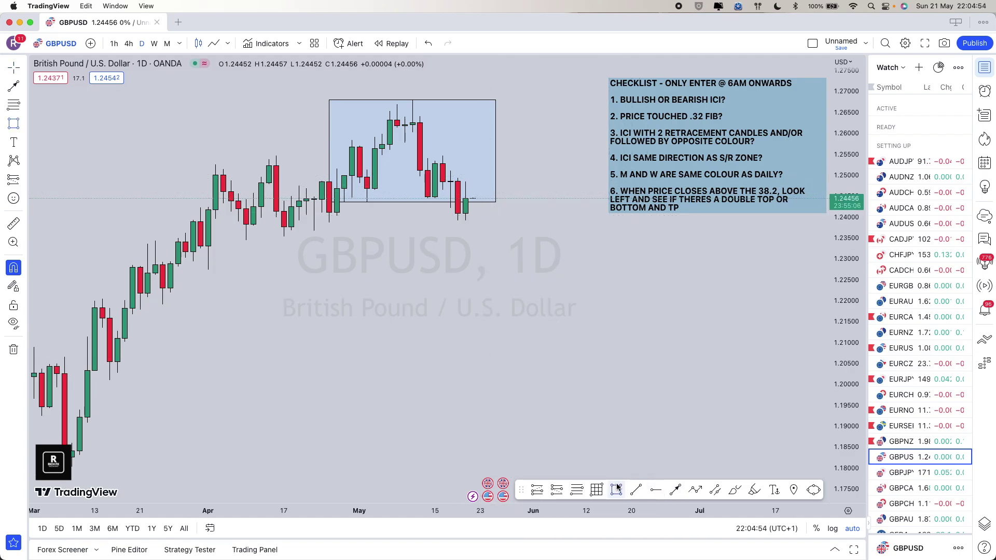
left_click(329, 212)
left_click(329, 220)
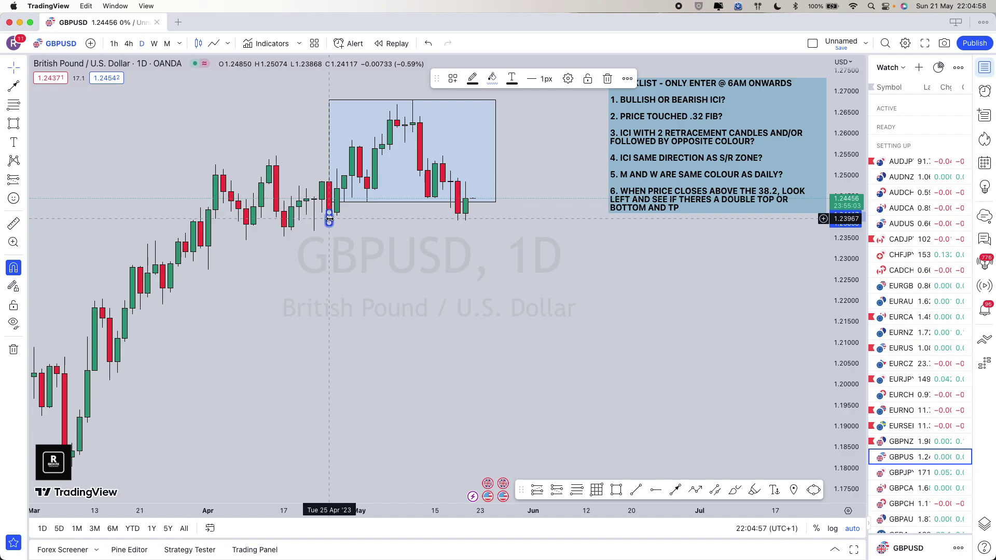
left_click_drag(329, 219, 492, 220)
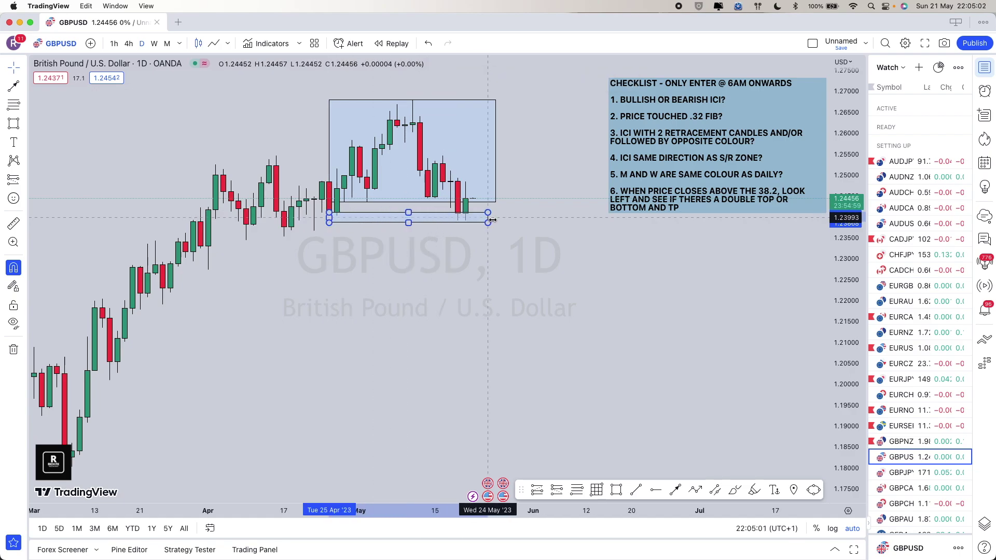
left_click(497, 262)
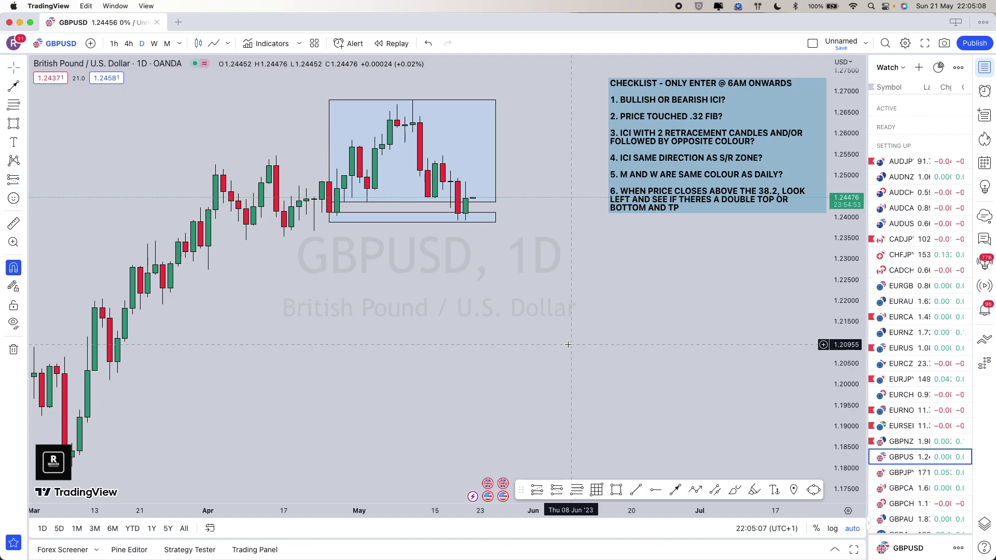
Draw a bullish zigzag path on GBPUSD rising inside the large zone, from 22 May at 1.24476 to 31 May 2023.
left_click(695, 491)
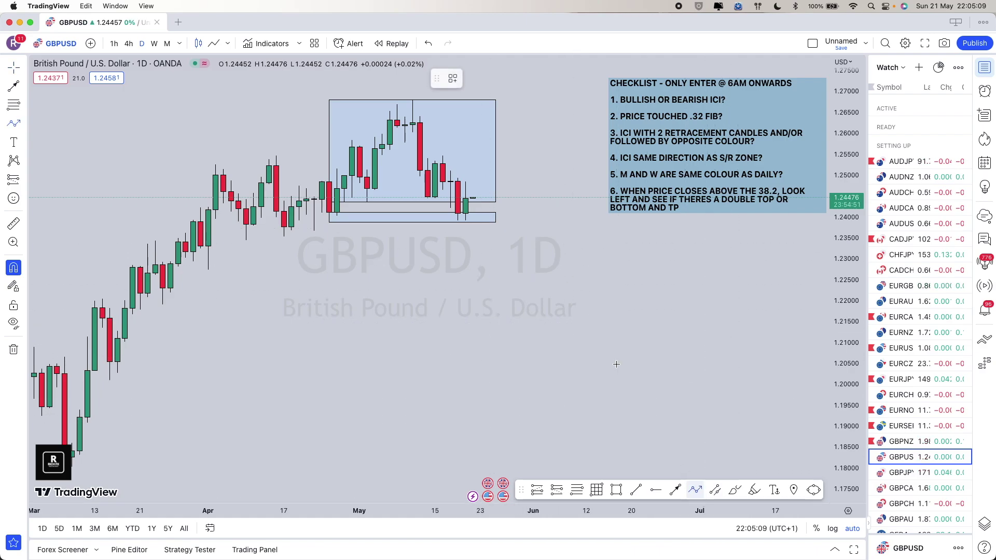
left_click(473, 198)
left_click(473, 146)
left_click(488, 183)
left_click(497, 140)
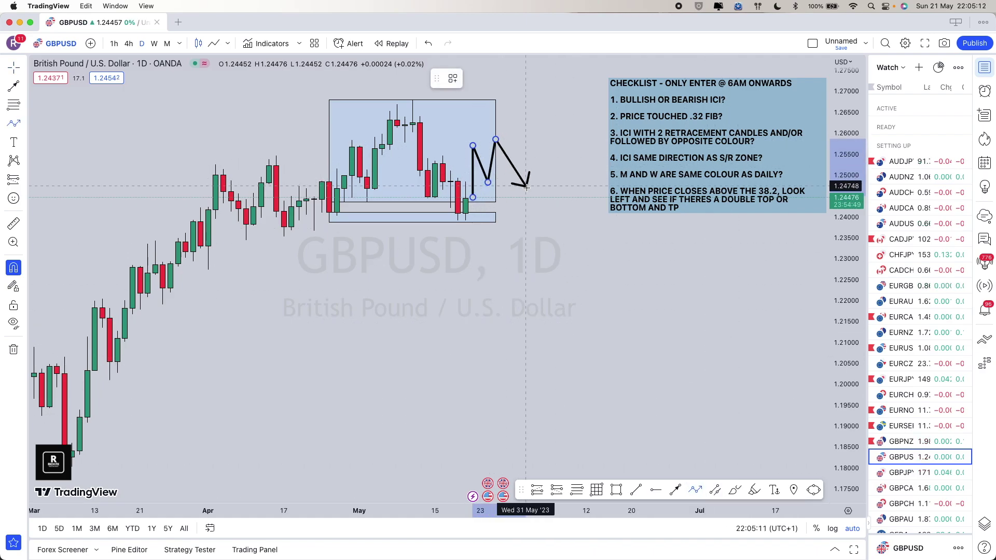
left_click(526, 187)
double_click(527, 146)
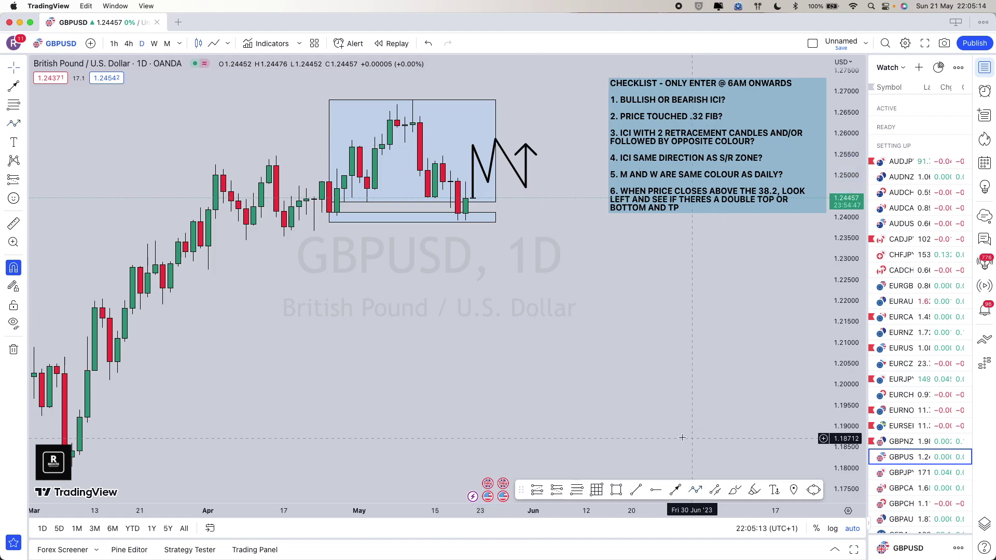
Try a bearish zigzag path on GBPUSD from 19 May at 1.24452 down through 1.22232, and undo both projected paths.
left_click(696, 489)
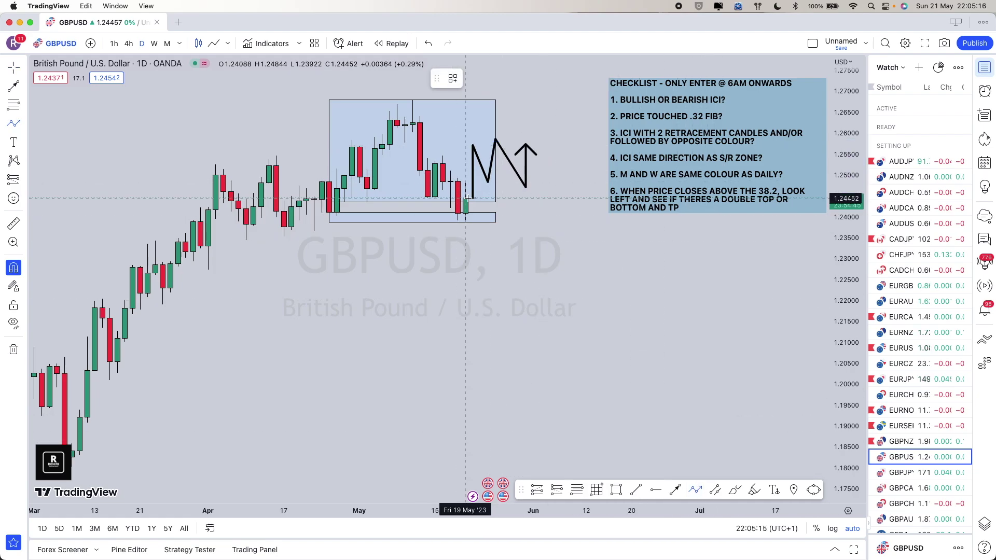
left_click(465, 198)
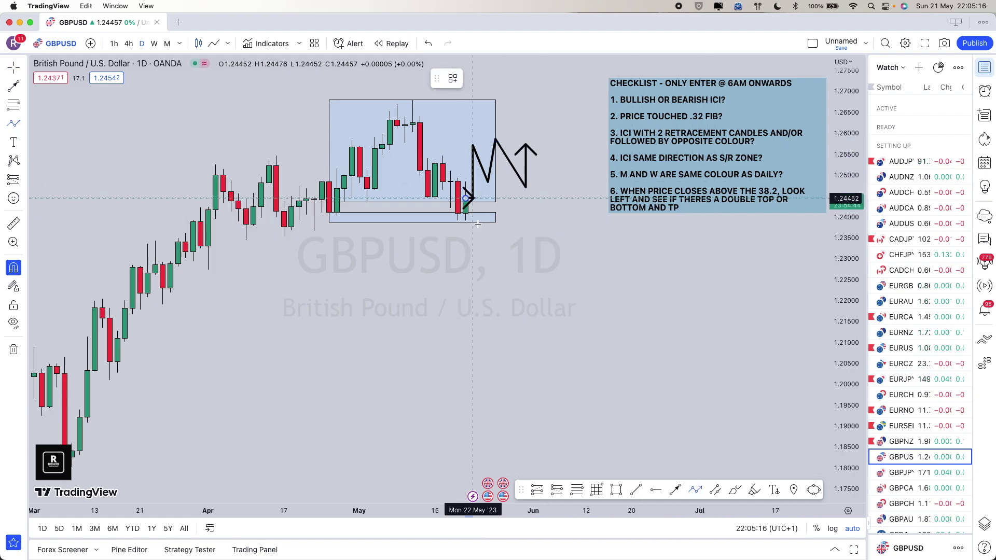
left_click(495, 291)
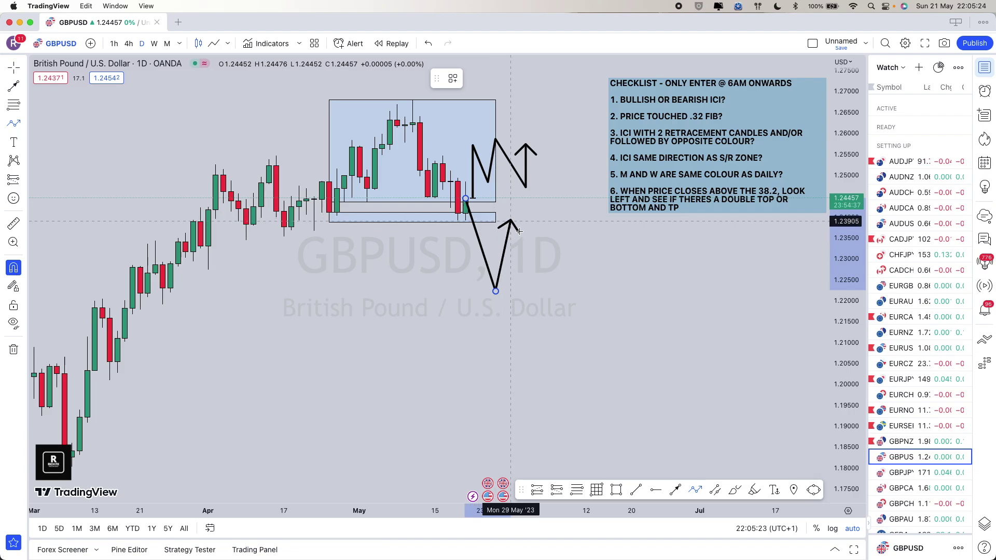
left_click(504, 247)
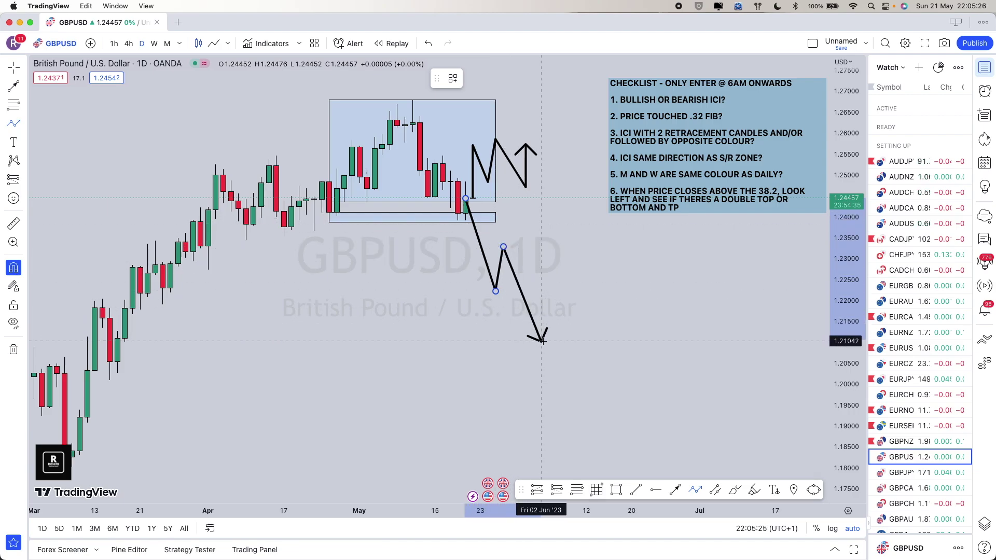
double_click(545, 407)
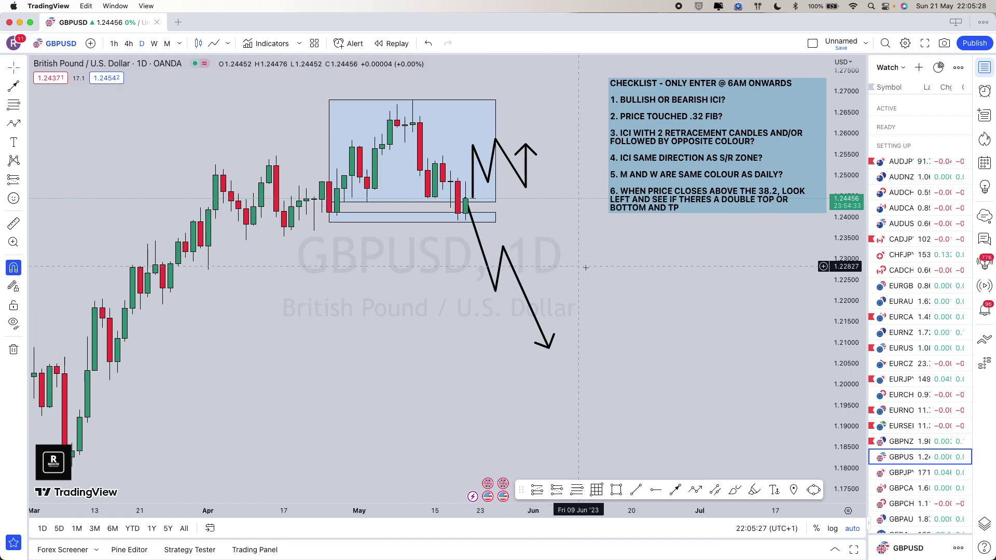
key("super+z")
key("super+z")
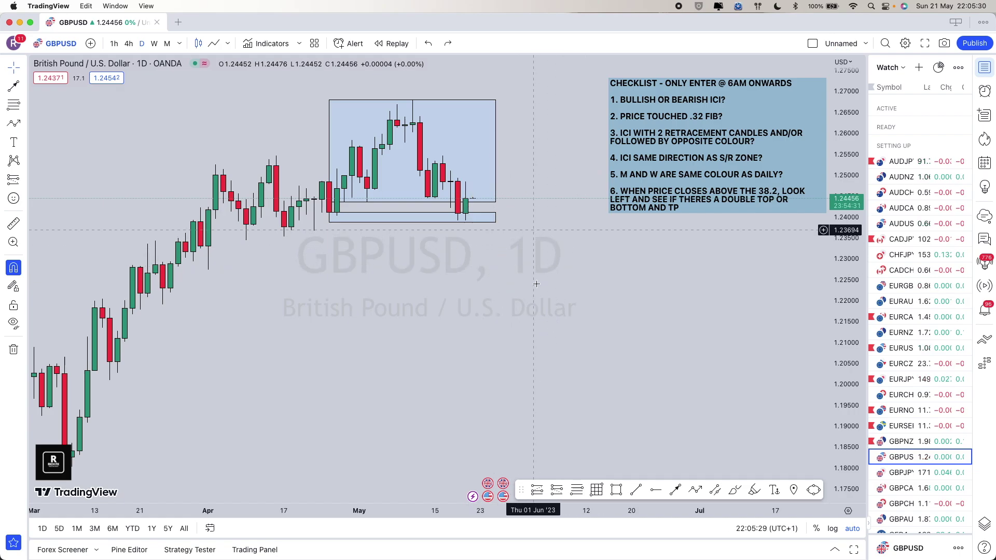
Delete the narrow lower rectangular zone beneath the large zone on GBPUSD.
left_click(495, 219)
left_click(531, 273)
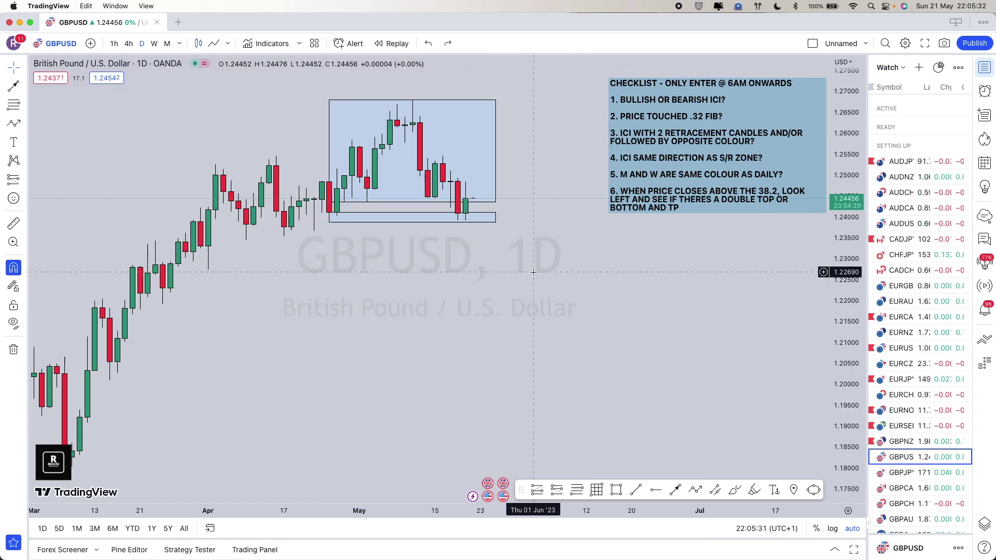
left_click(496, 214)
key("Delete")
Draw a Fibonacci retracement on GBPUSD from the 16 May high at 1.25467 to the 12 May low at 1.24449.
scroll(474, 286, "up", 2)
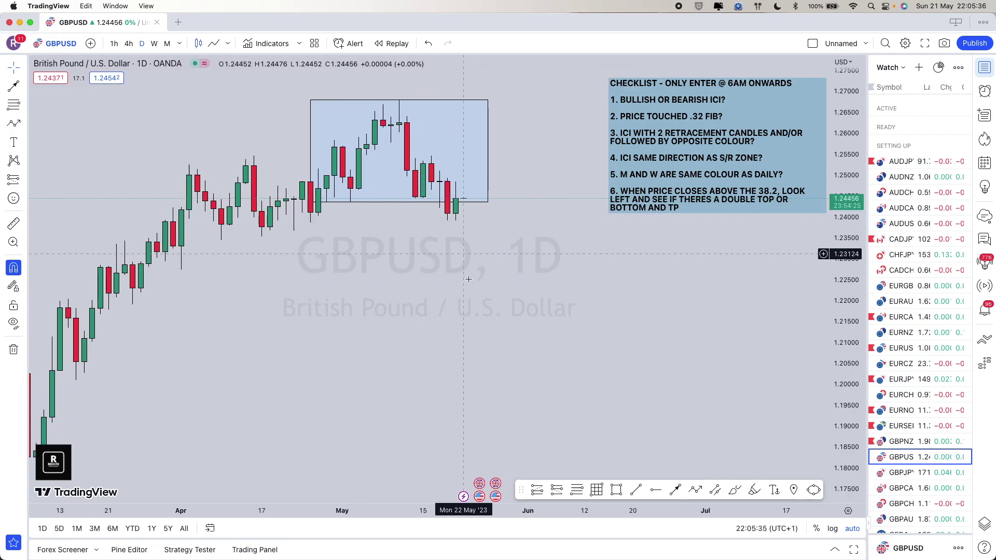
scroll(429, 243, "up", 1)
scroll(429, 243, "up", 2)
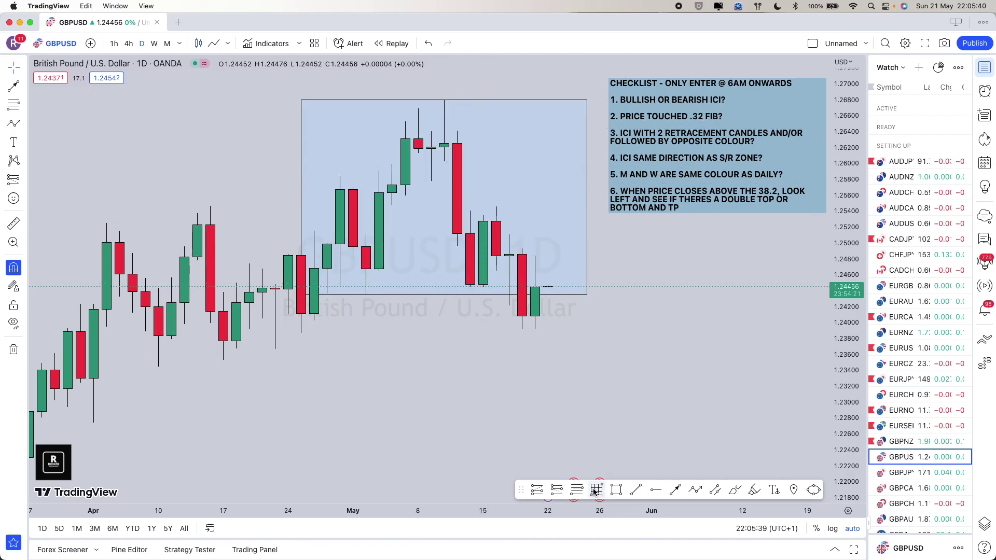
left_click(577, 491)
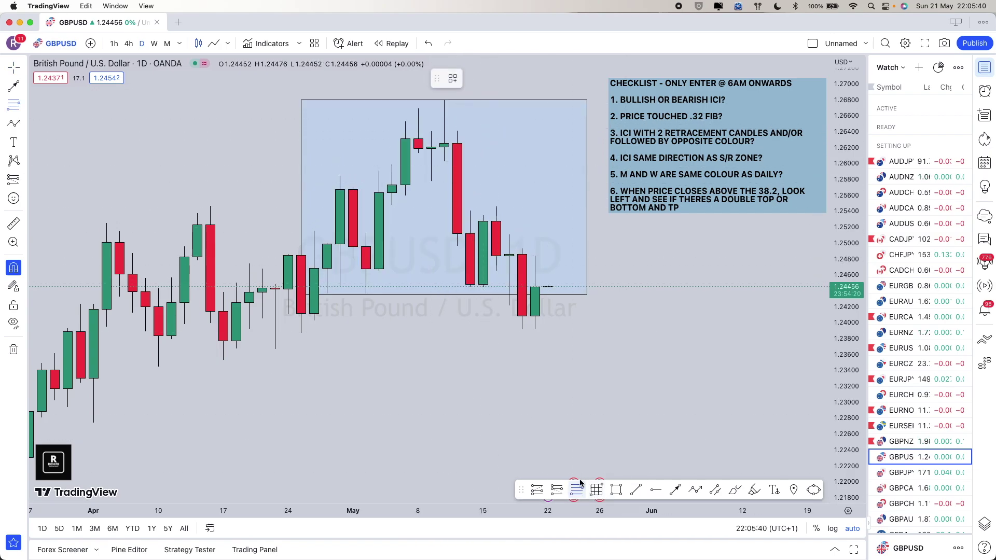
left_click(497, 206)
left_click(470, 287)
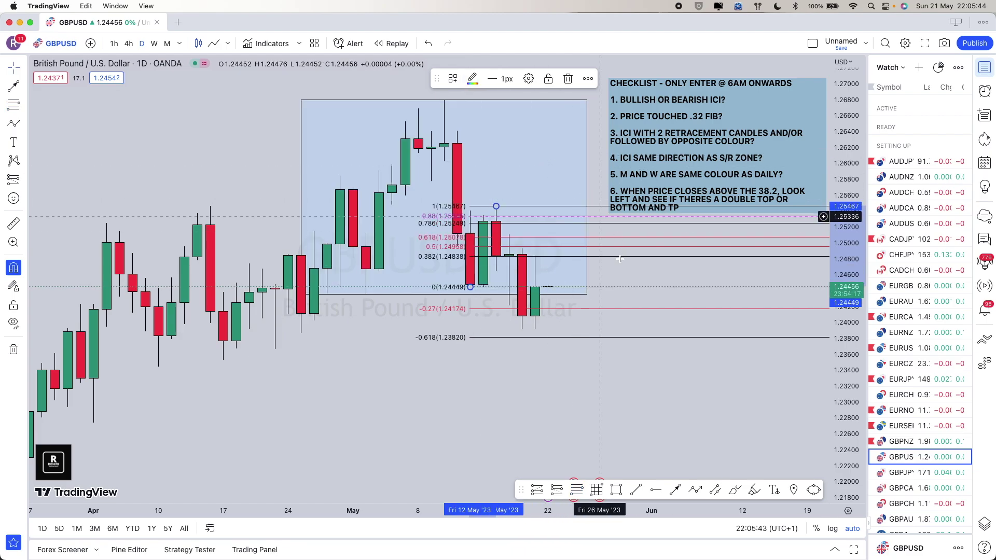
Switch GBPUSD to the 4-hour timeframe and measure the pullback from 17 to 18 May against the Fibonacci levels.
left_click(129, 43)
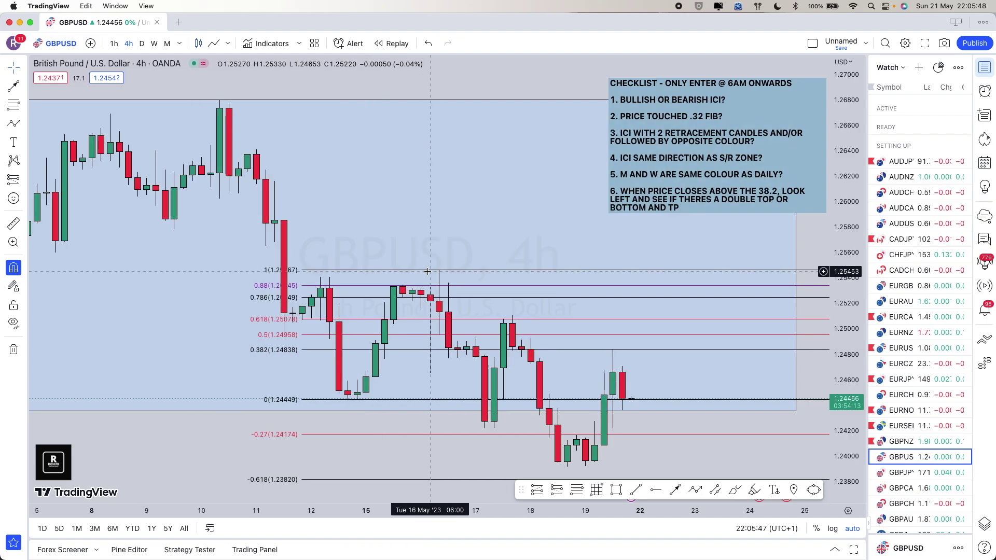
scroll(427, 271, "up", 1)
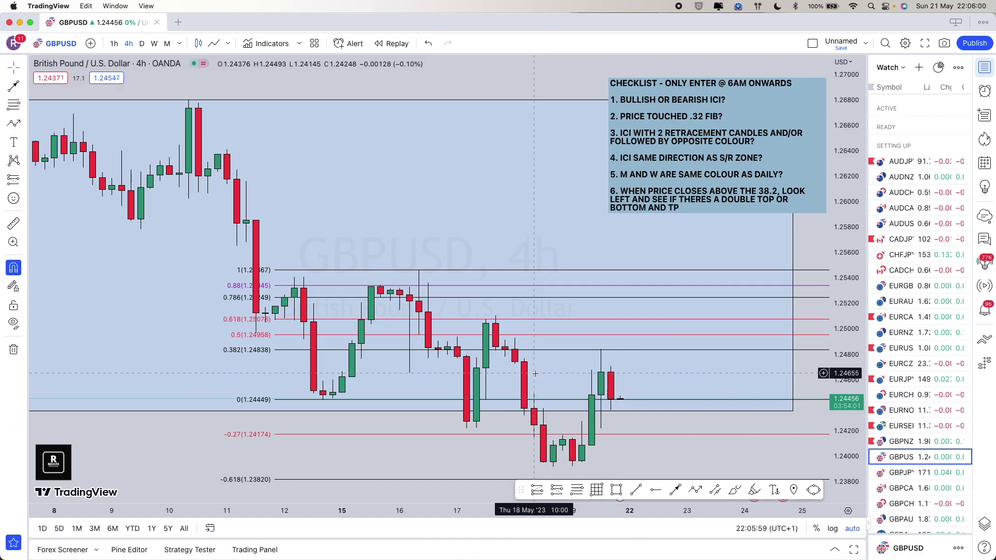
left_click(485, 333, "shift")
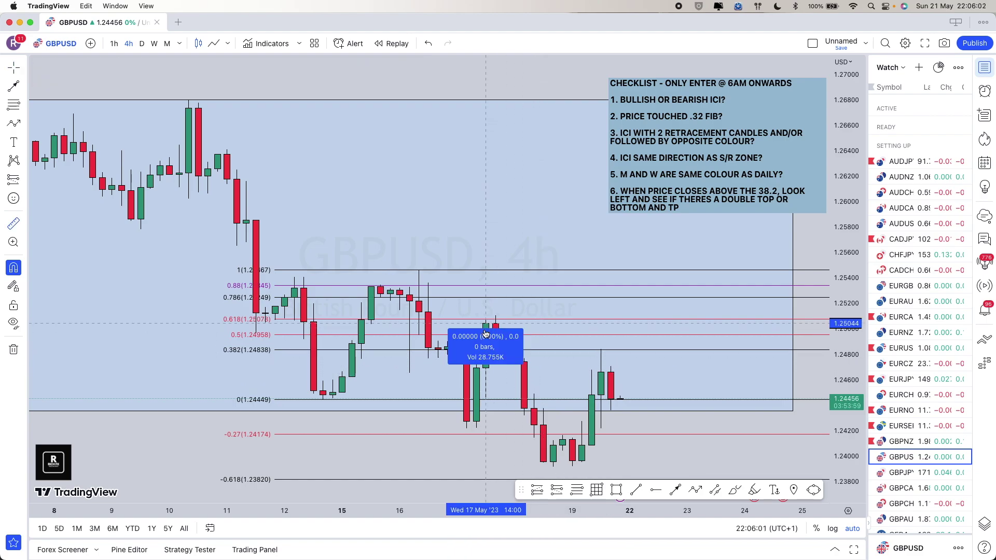
left_click(535, 363)
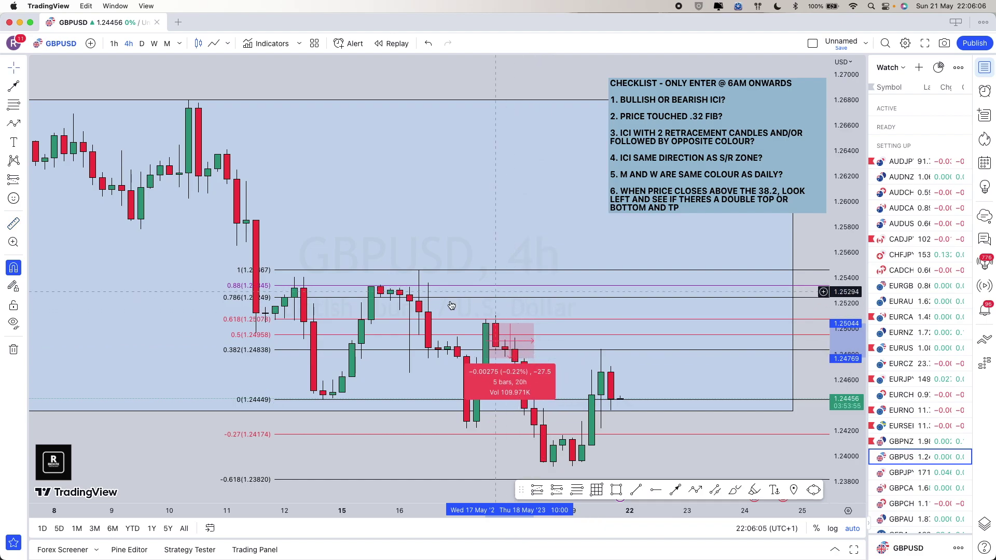
Delete the Fibonacci retracement and return GBPUSD to the daily timeframe.
left_click(400, 269)
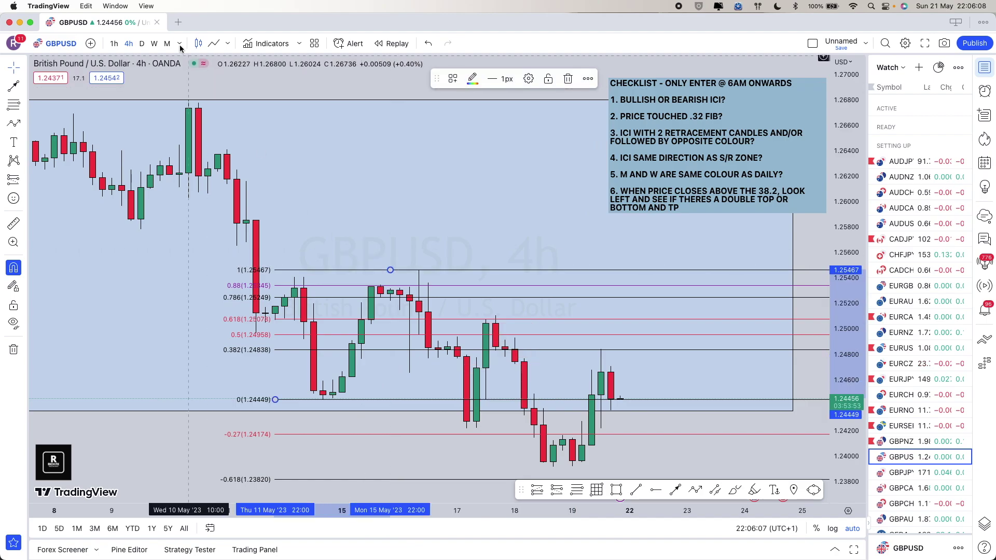
key("Delete")
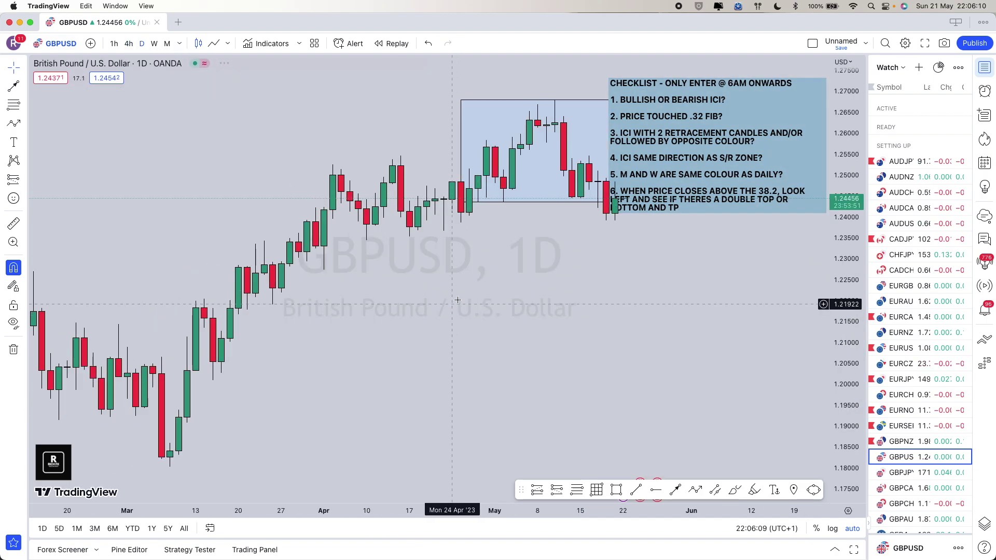
scroll(500, 278, "right", 3)
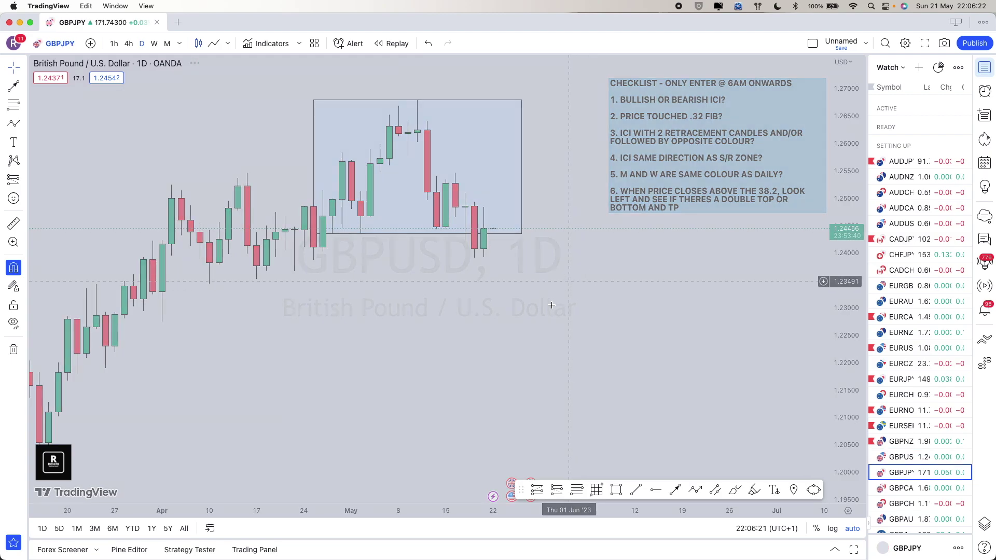
Switch to the GBPJPY daily chart and examine the recent candles within and at the edges of its zone.
key("Down")
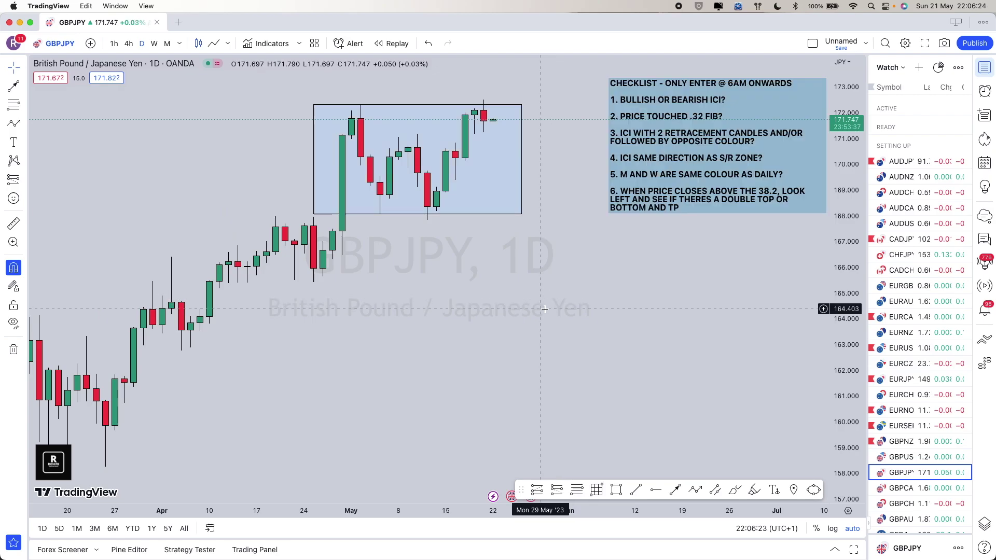
scroll(461, 278, "up", 1)
scroll(460, 278, "up", 2)
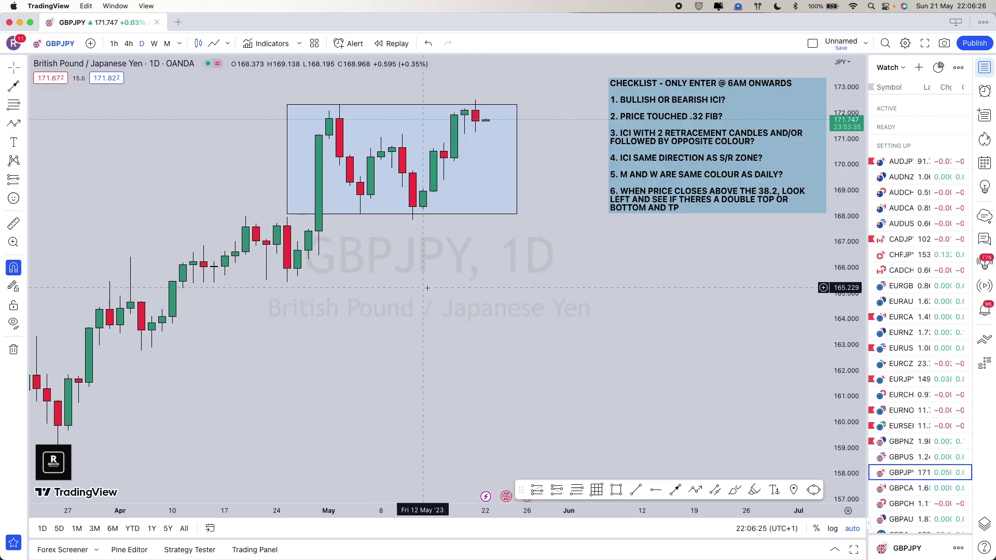
scroll(410, 184, "down", 2)
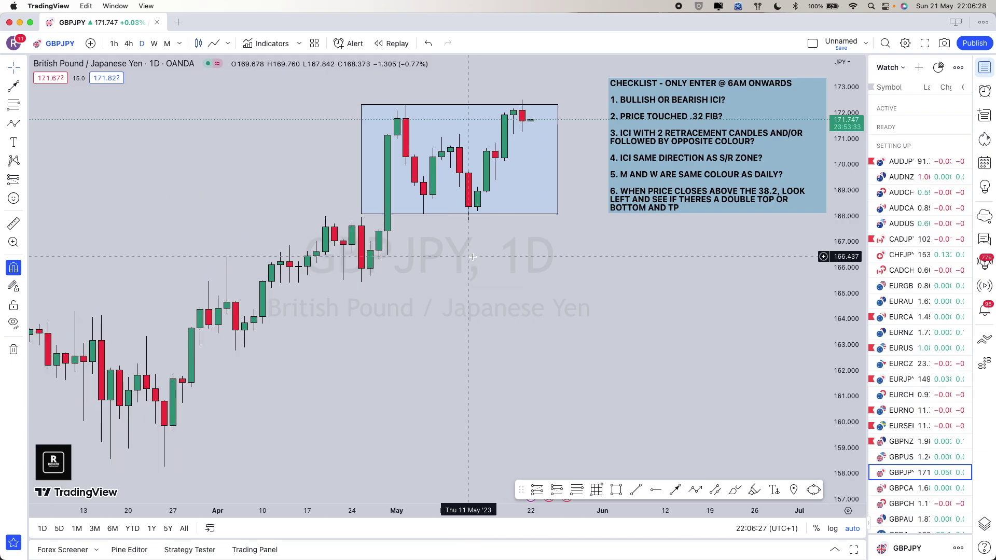
scroll(472, 218, "down", 2)
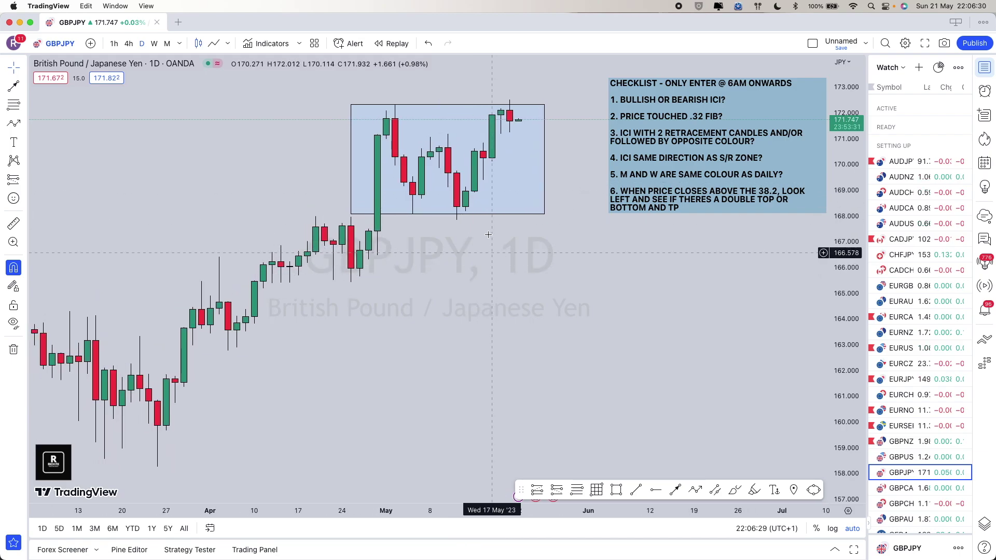
scroll(489, 235, "down", 1)
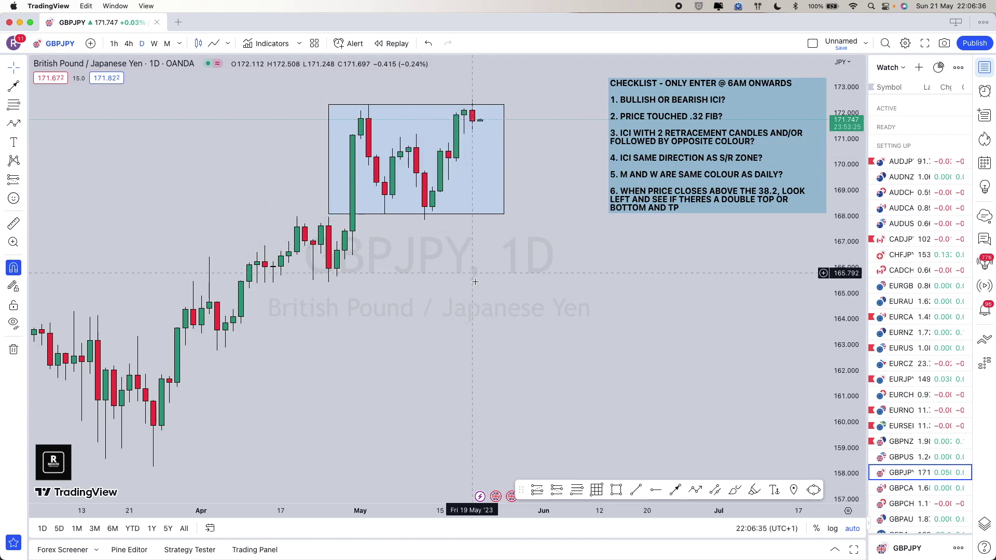
scroll(477, 277, "down", 1)
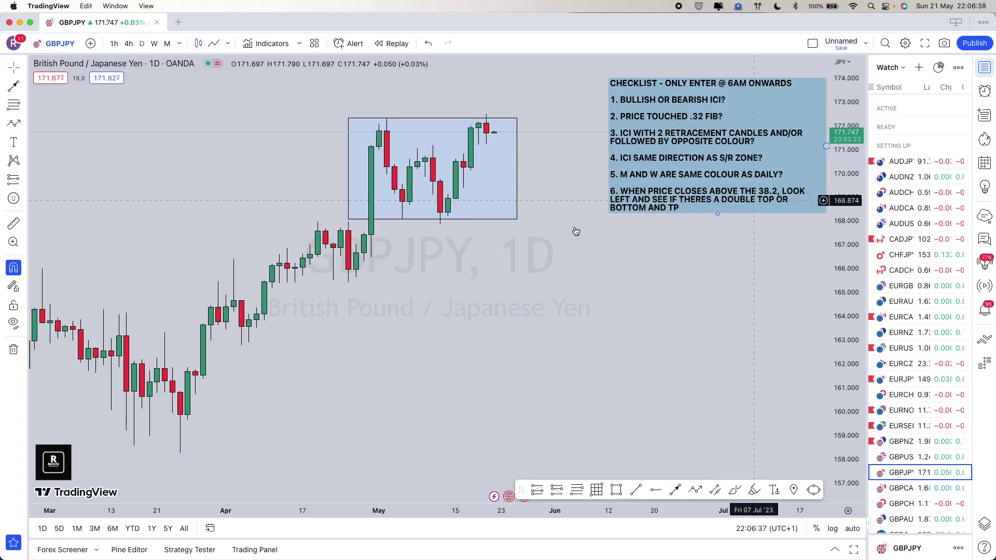
left_click_drag(540, 231, 553, 330)
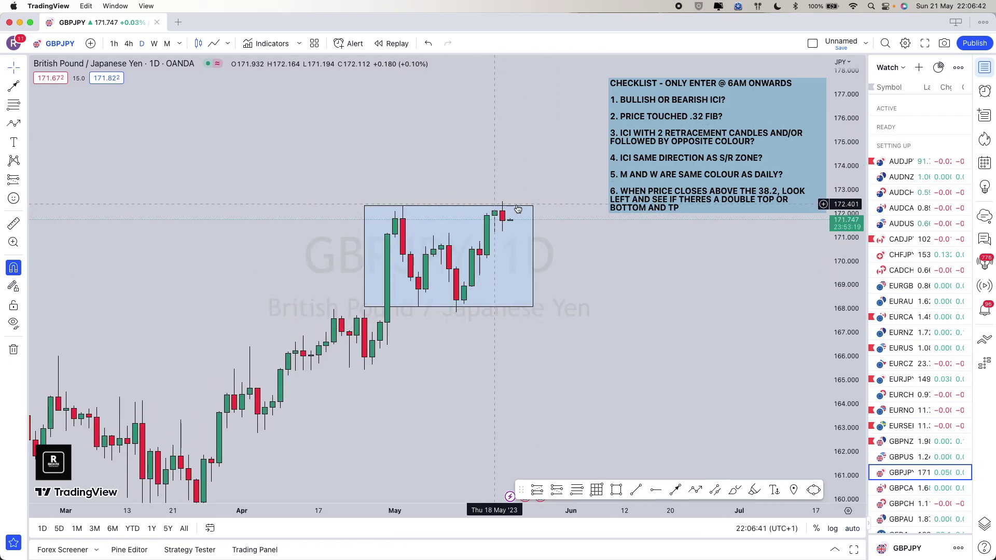
left_click_drag(578, 264, 563, 176)
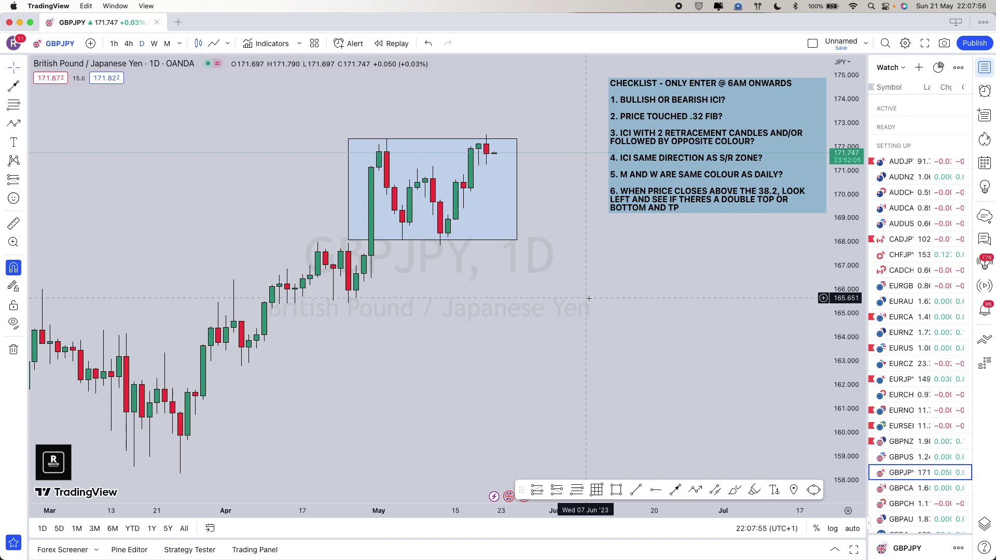
Switch to the GBPCAD daily chart and examine how recent candles relate to its existing zone.
key("Down")
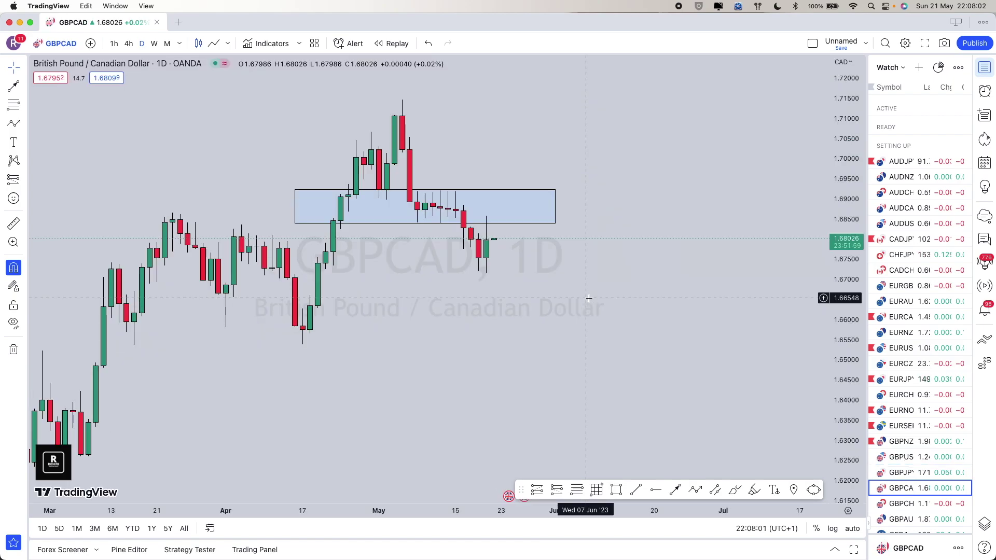
scroll(460, 285, "up", 3)
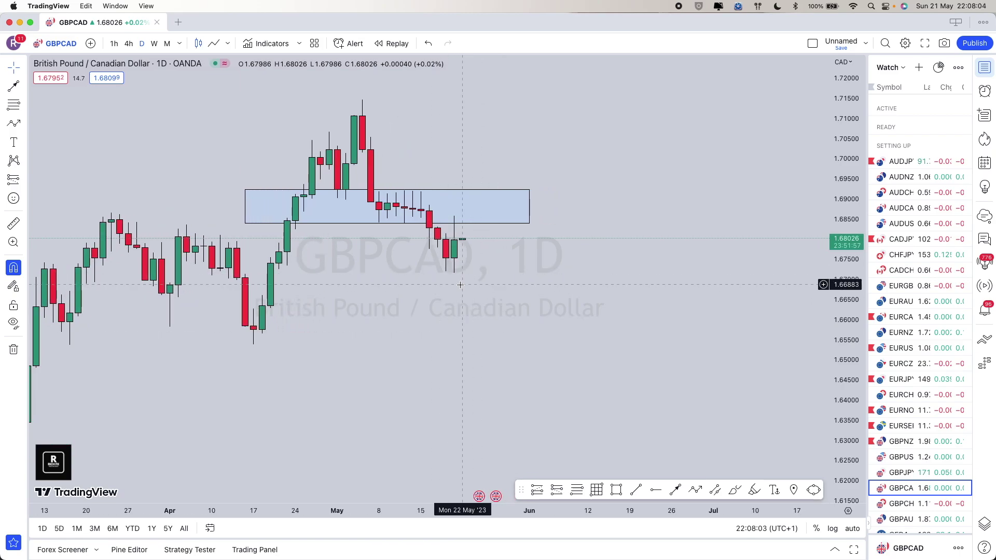
scroll(460, 285, "up", 4)
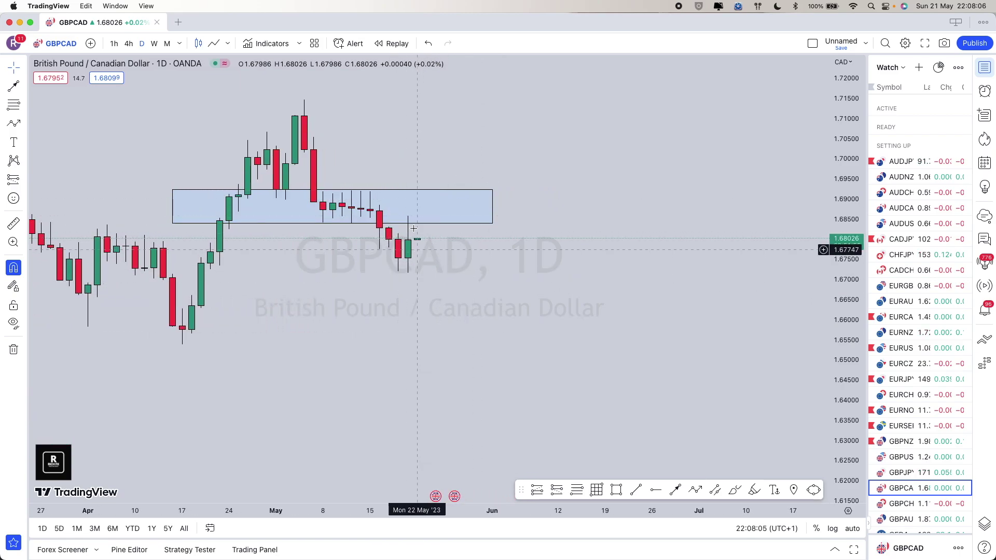
scroll(414, 228, "down", 3)
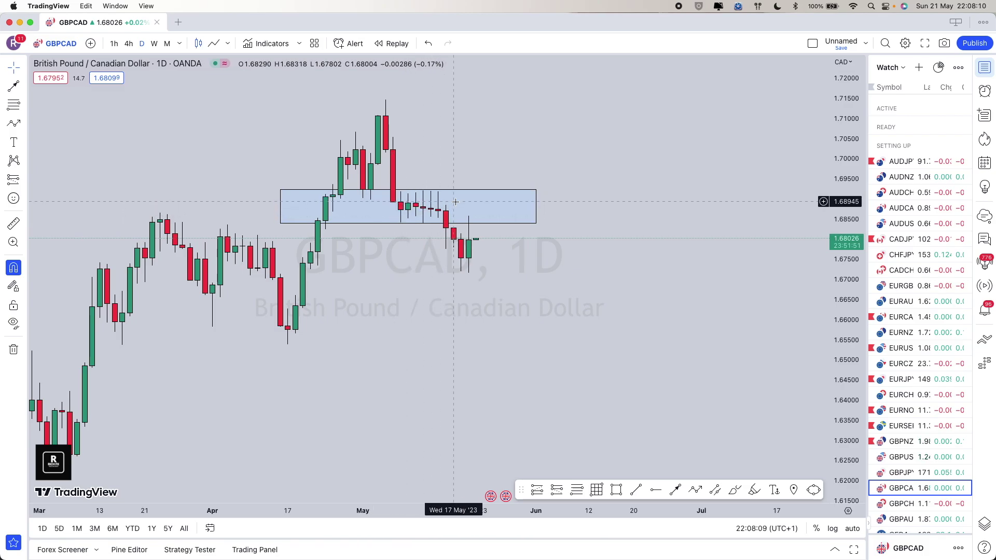
scroll(455, 202, "up", 3)
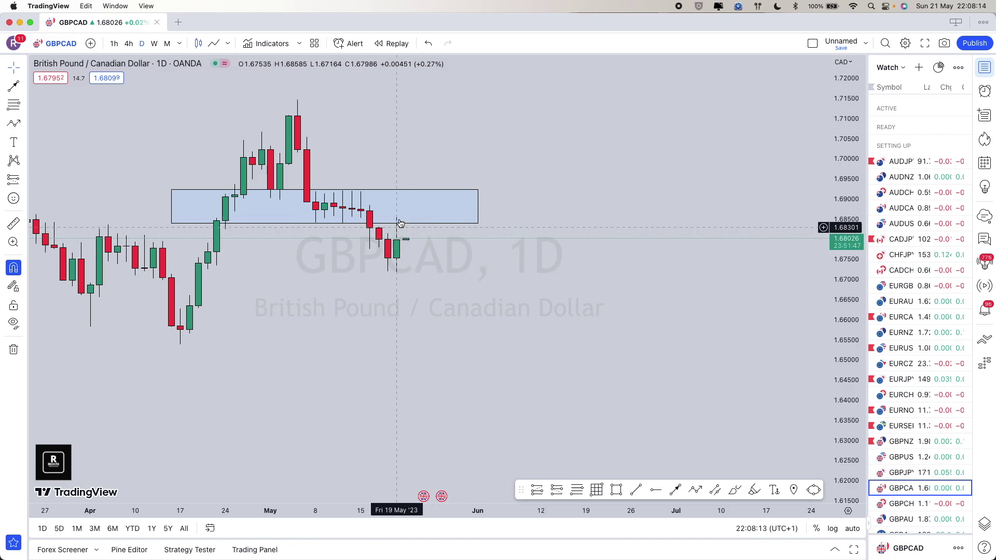
scroll(389, 223, "down", 2)
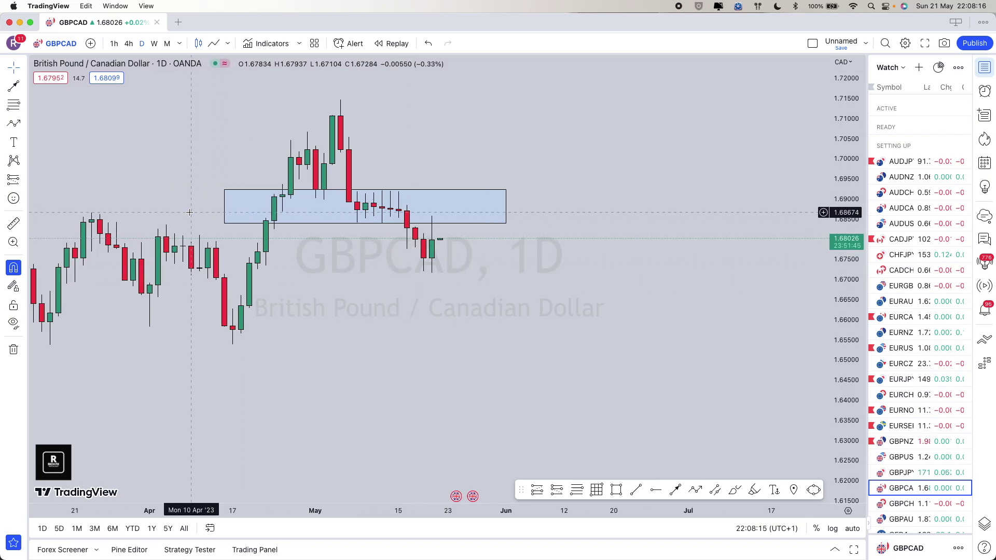
Shorten the GBPCAD zone so its left edge starts at 17 April 2023.
scroll(362, 207, "left", 3)
left_click_drag(367, 207, 222, 210)
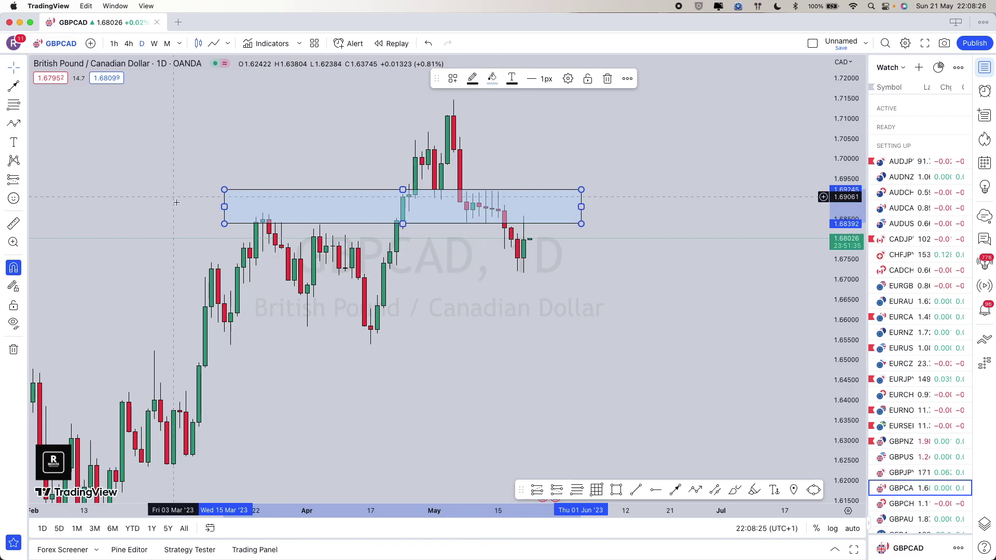
left_click_drag(225, 206, 370, 207)
left_click(369, 166)
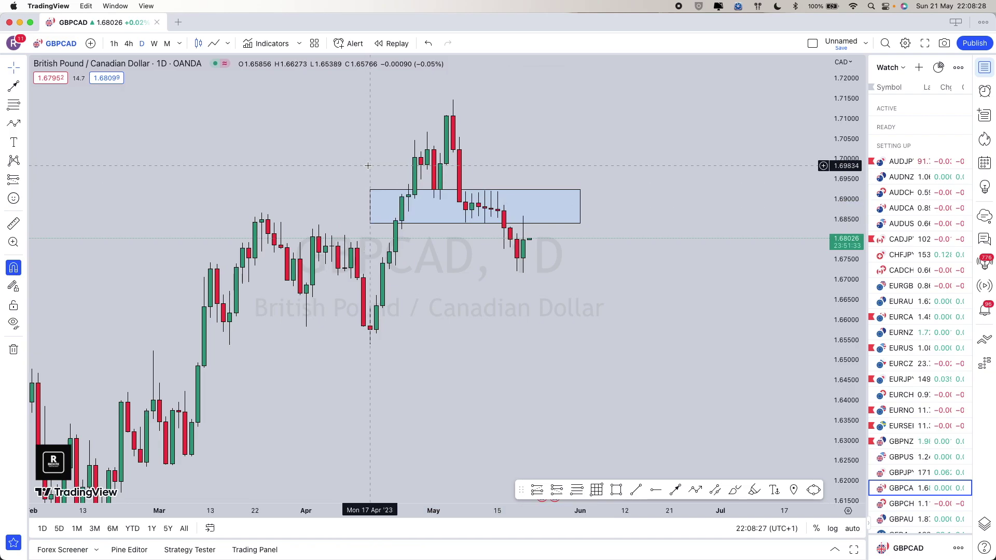
scroll(369, 171, "right", 3)
scroll(369, 172, "up", 3)
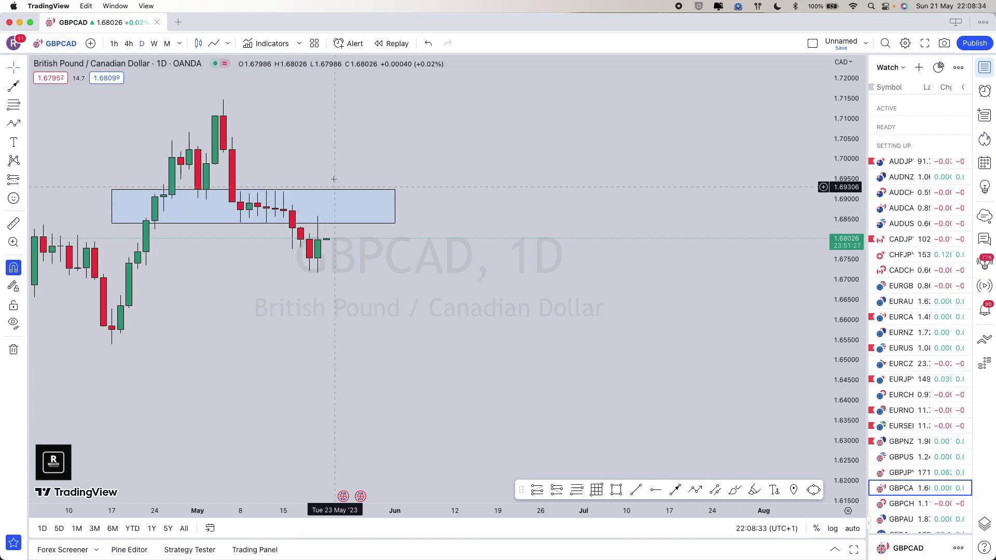
left_click(696, 490)
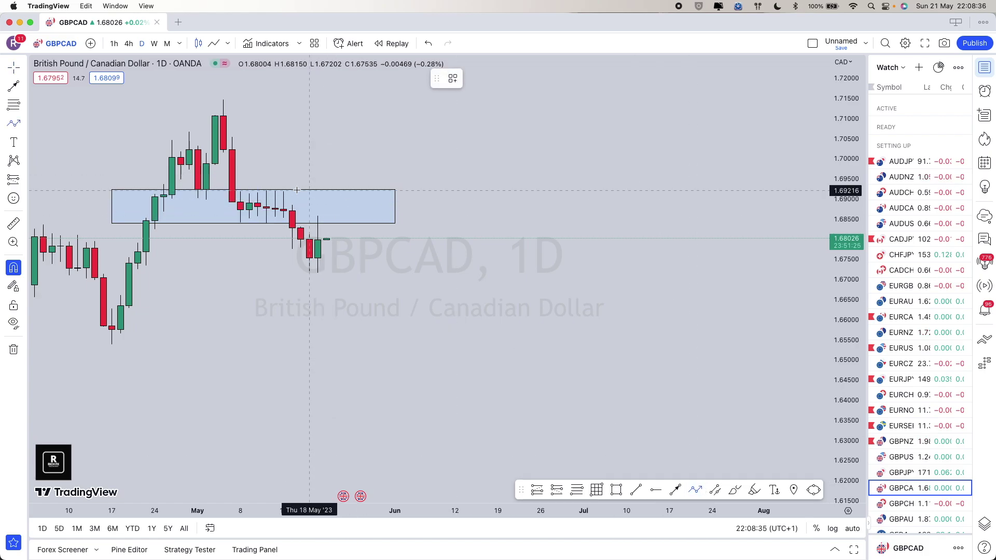
left_click(335, 238)
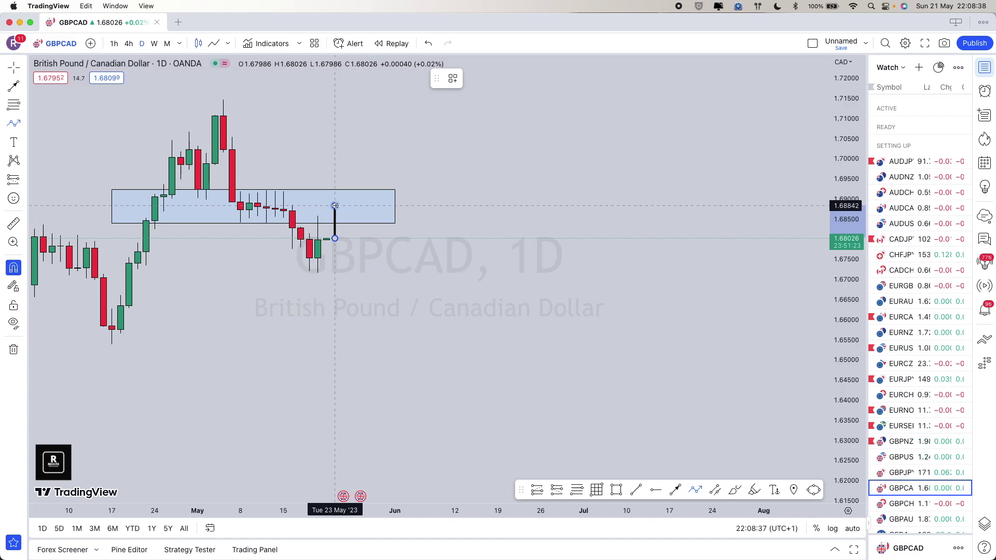
left_click(335, 206)
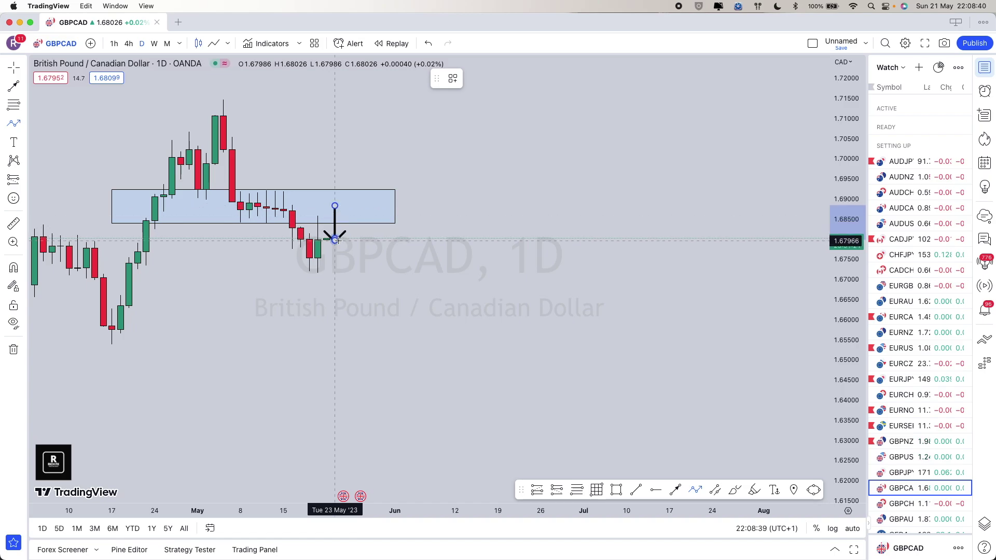
left_click(338, 241)
scroll(338, 241, "down", 2)
key("Escape")
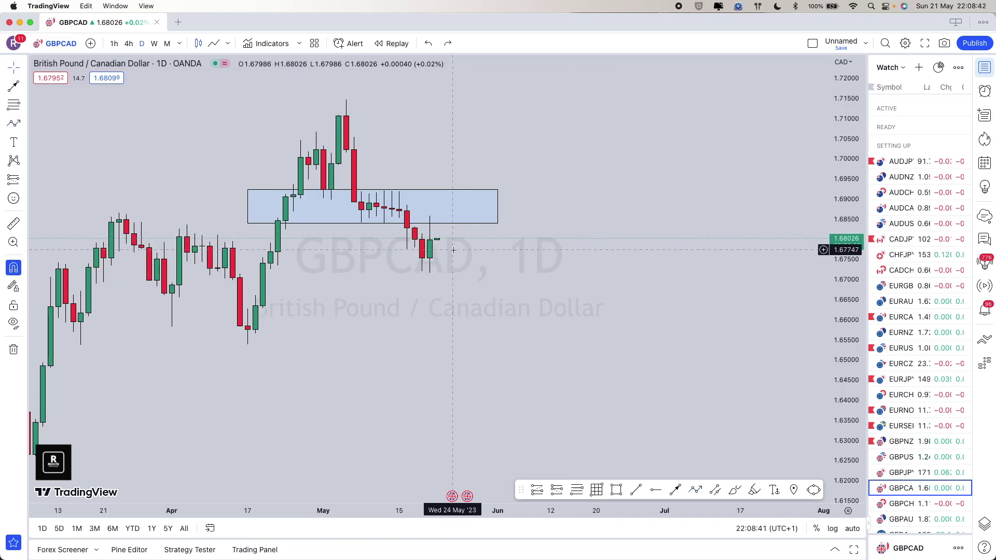
Draw a bearish projection path from the current price up into the zone near 1.6885, dropping to about 1.6555.
left_click(695, 490)
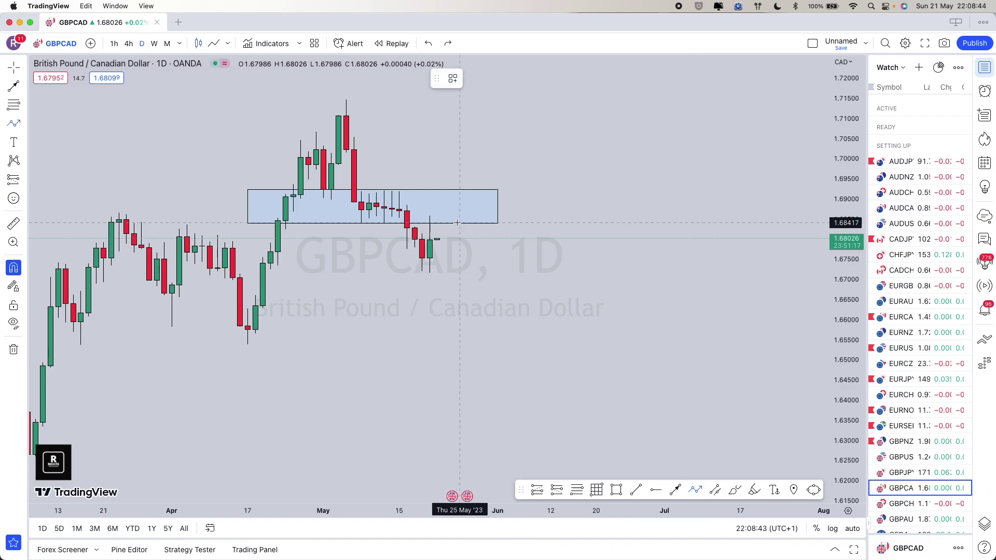
left_click(430, 239)
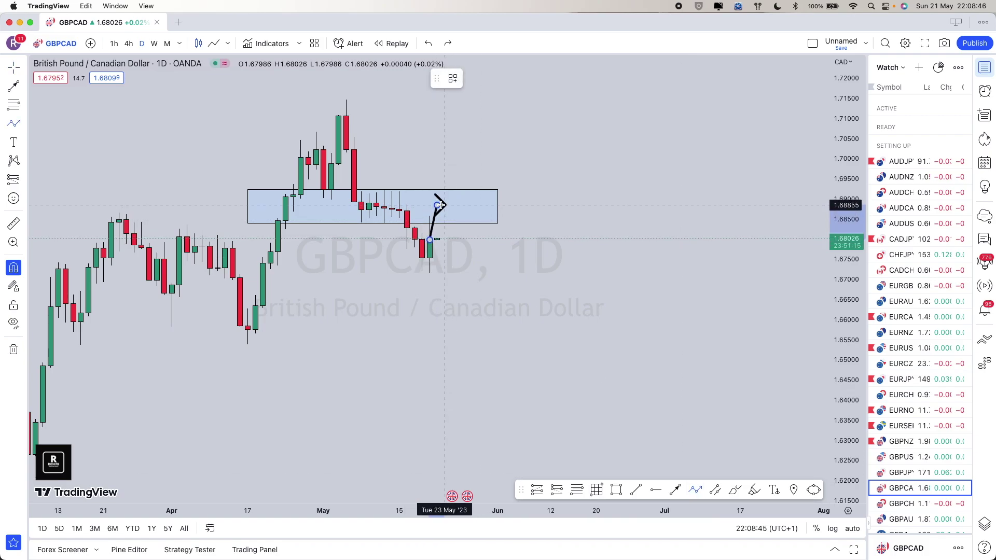
left_click(483, 339)
key("Escape")
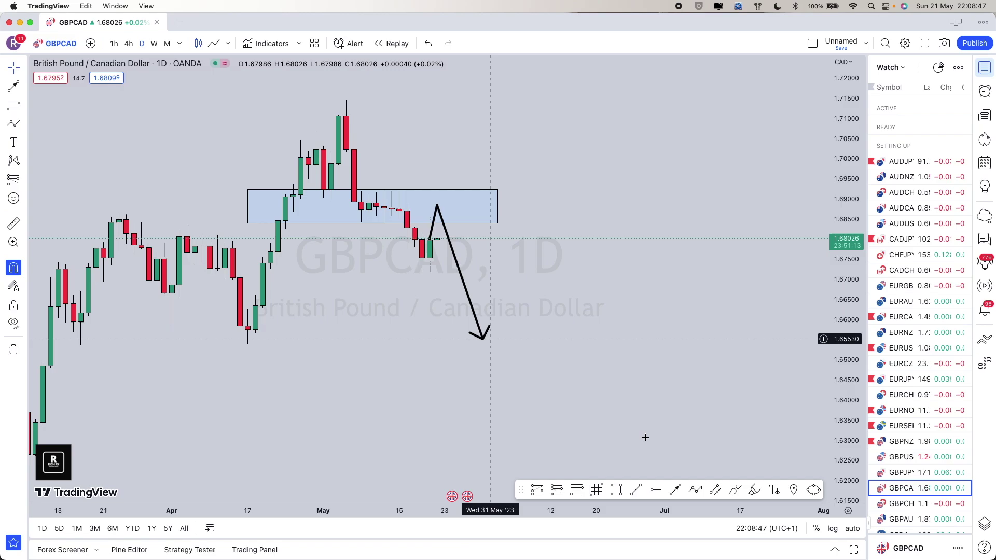
Draw a bullish projection path breaking above the zone to about 1.698, retesting it near 1.6885 and rising to about 1.713.
left_click(694, 491)
left_click(429, 240)
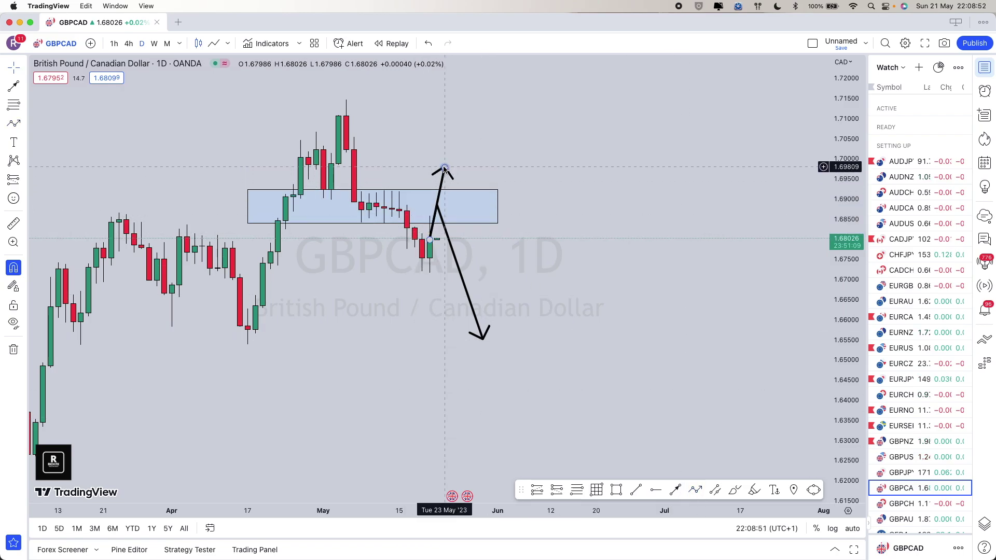
double_click(444, 167)
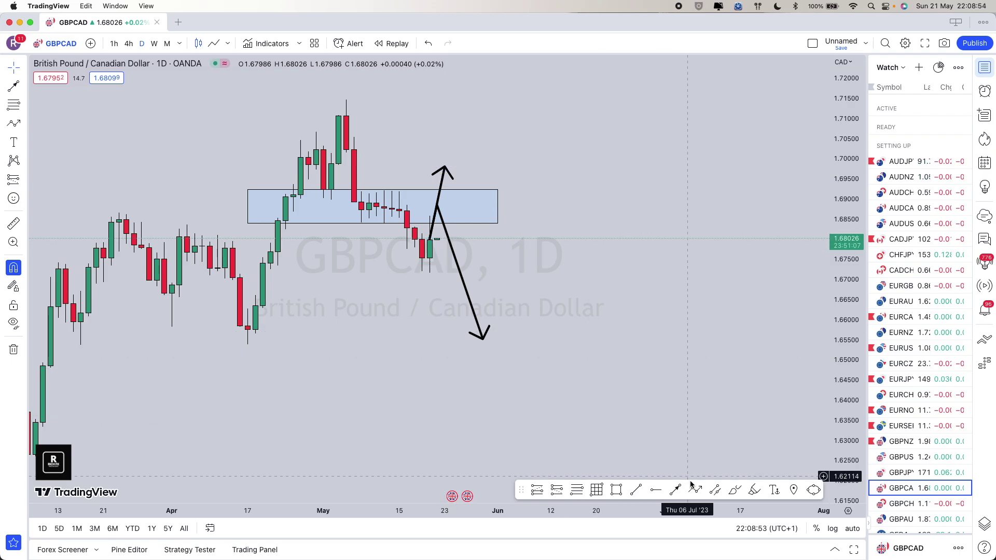
left_click(695, 489)
left_click(444, 167)
left_click(467, 204)
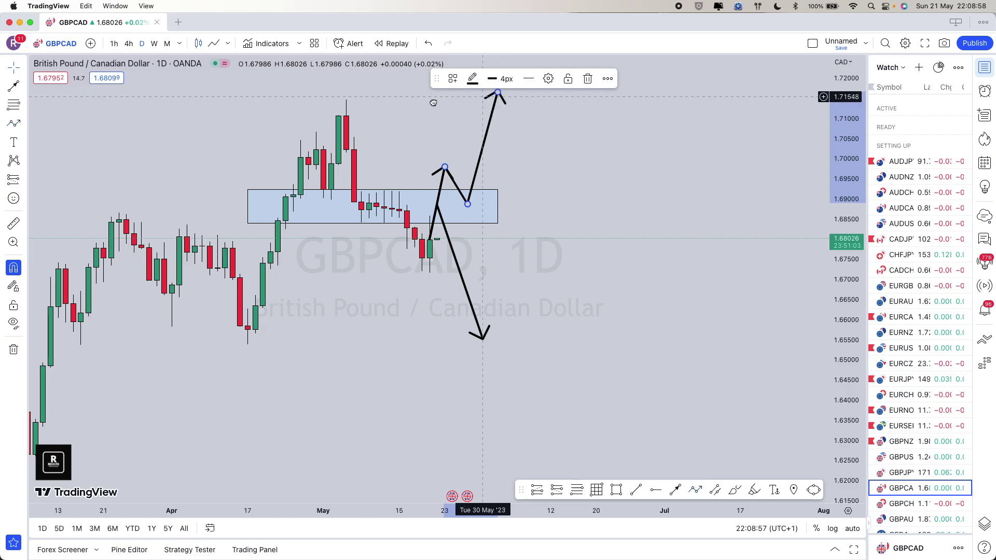
scroll(498, 92, "right", 5)
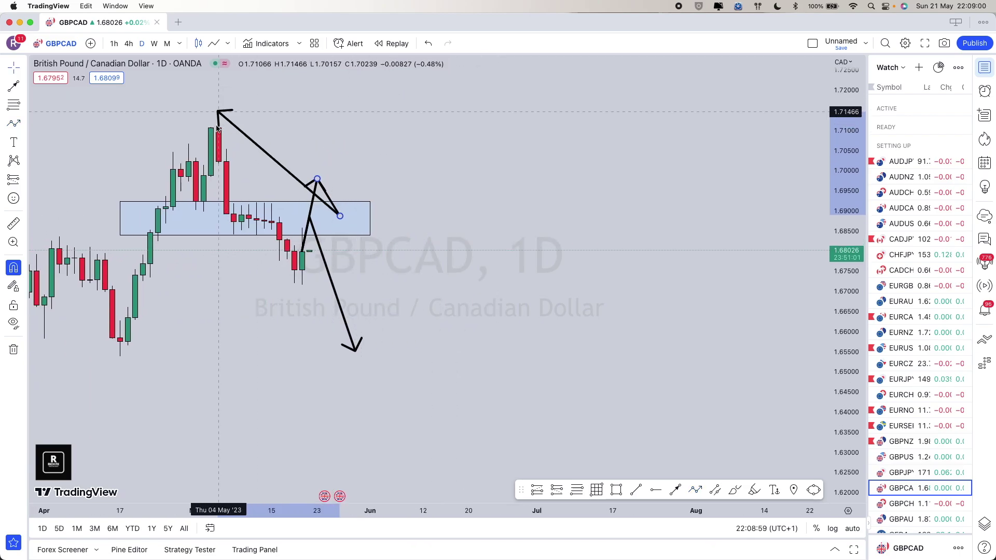
double_click(393, 119)
left_click(462, 193)
Mark the early-May high with a small rectangle from about 1.7108 to 1.7157, and undo it together with the projection paths.
left_click(617, 497)
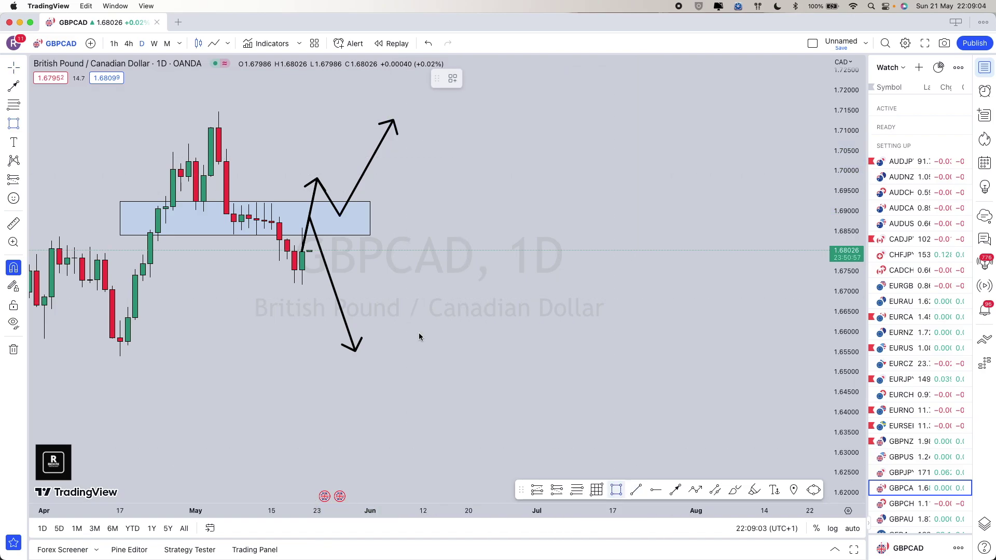
left_click(223, 110)
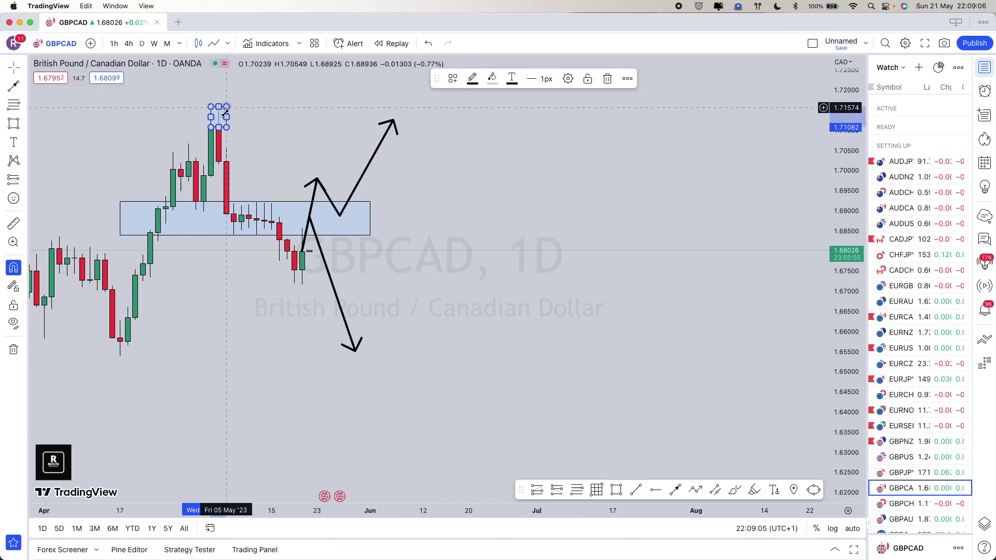
left_click(446, 126)
key("super+z")
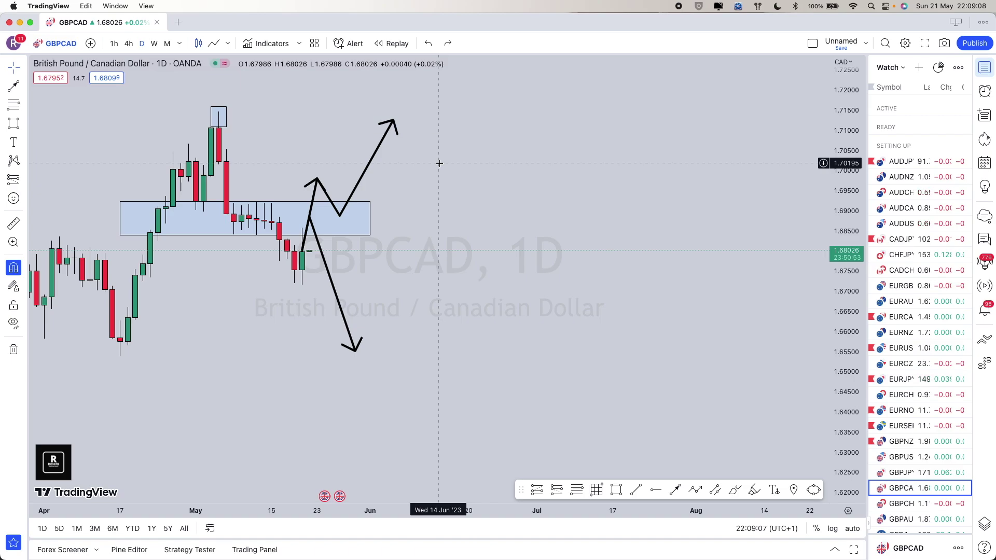
key("super+z")
key("super+z")
scroll(438, 165, "left", 5)
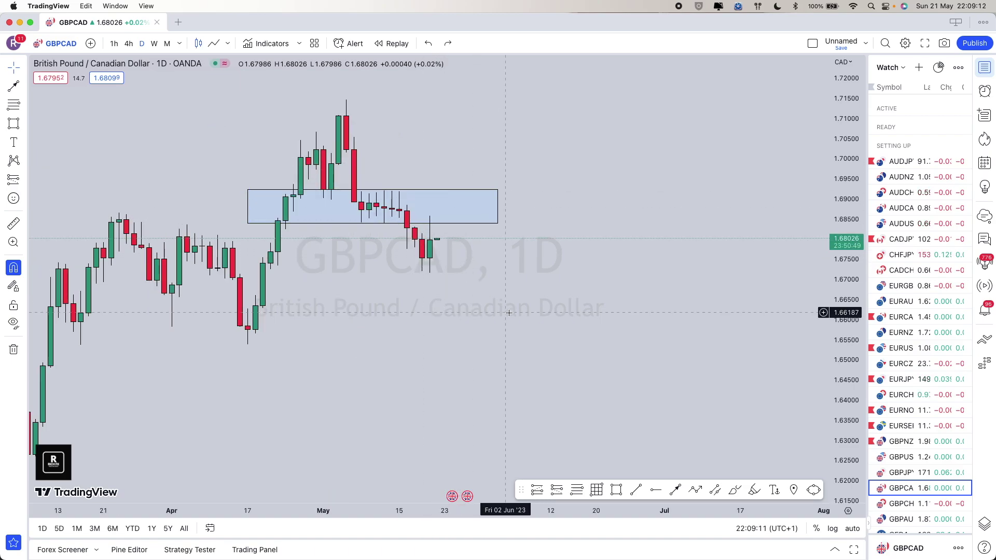
Flag GBPCAD red in the watchlist.
scroll(493, 311, "right", 5)
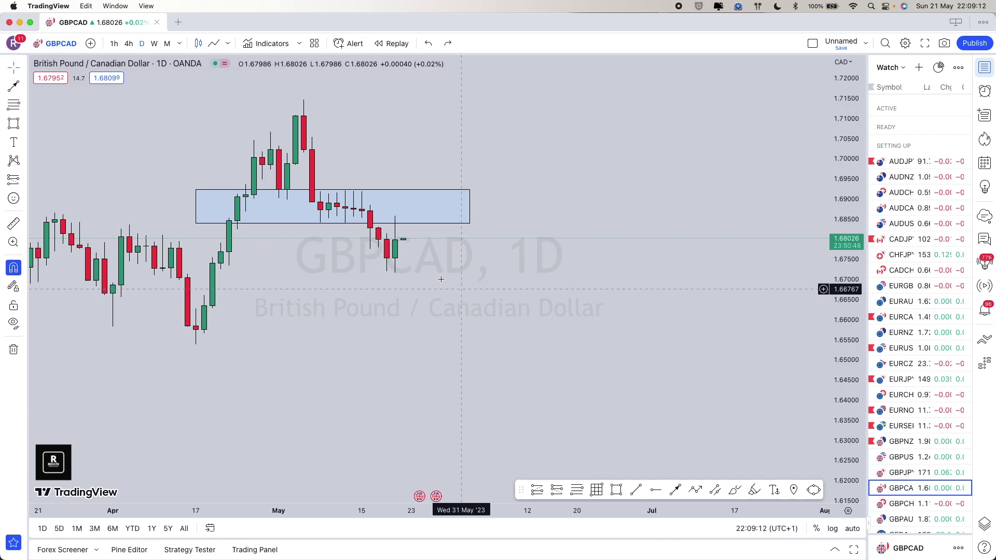
left_click(872, 489)
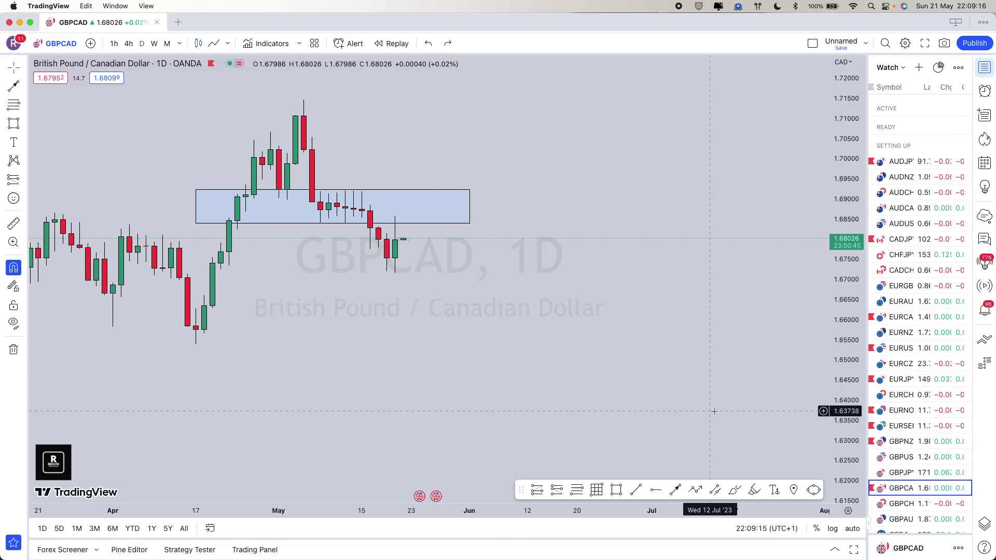
Switch to the GBPCHF daily chart and examine its recent candles and wider price history against the existing zone.
key("Down")
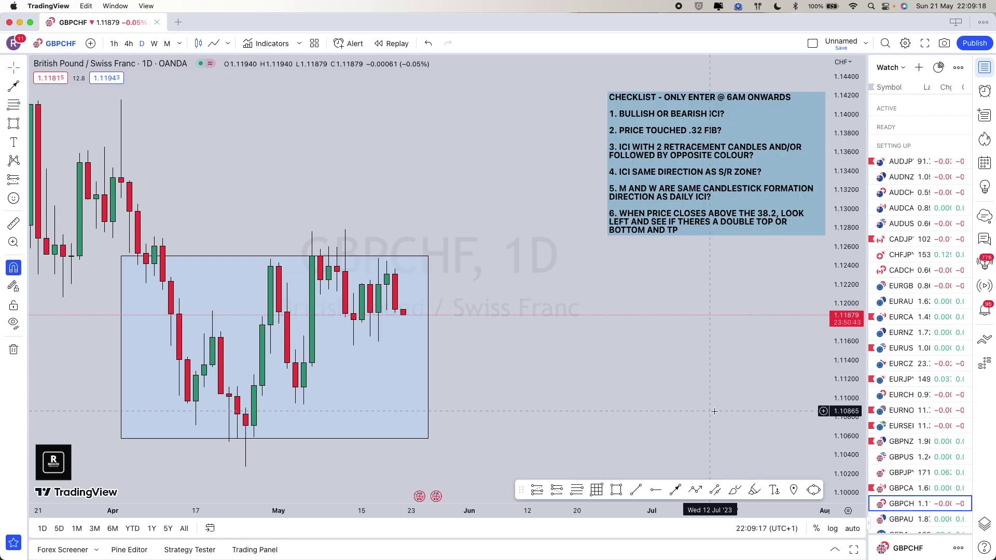
scroll(716, 405, "down", 5)
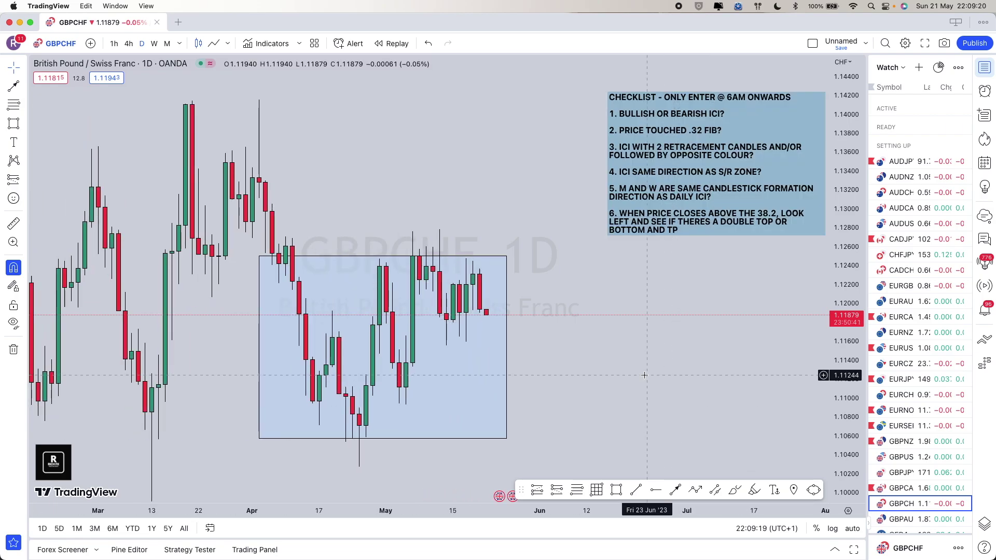
left_click_drag(849, 243, 855, 405)
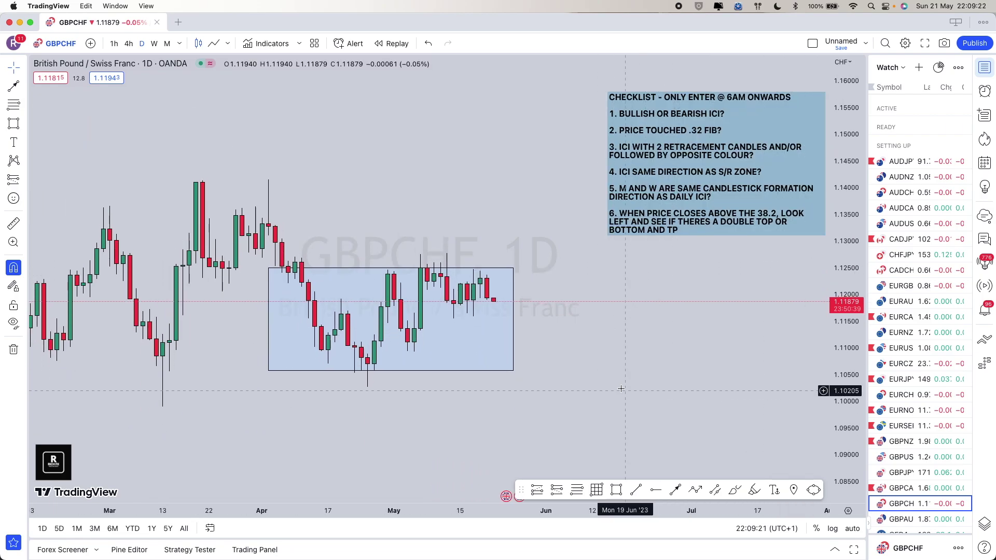
scroll(537, 409, "down", 5)
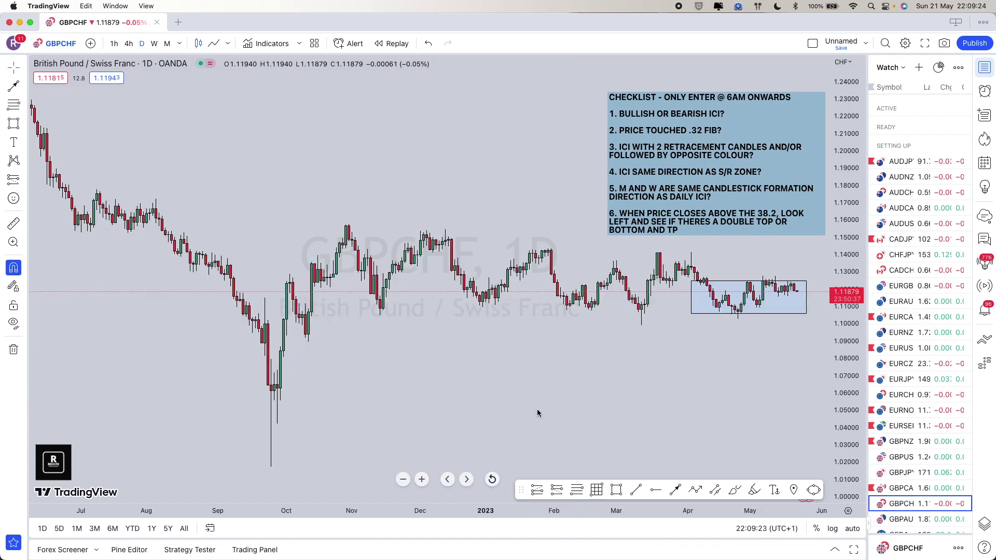
scroll(567, 388, "up", 5)
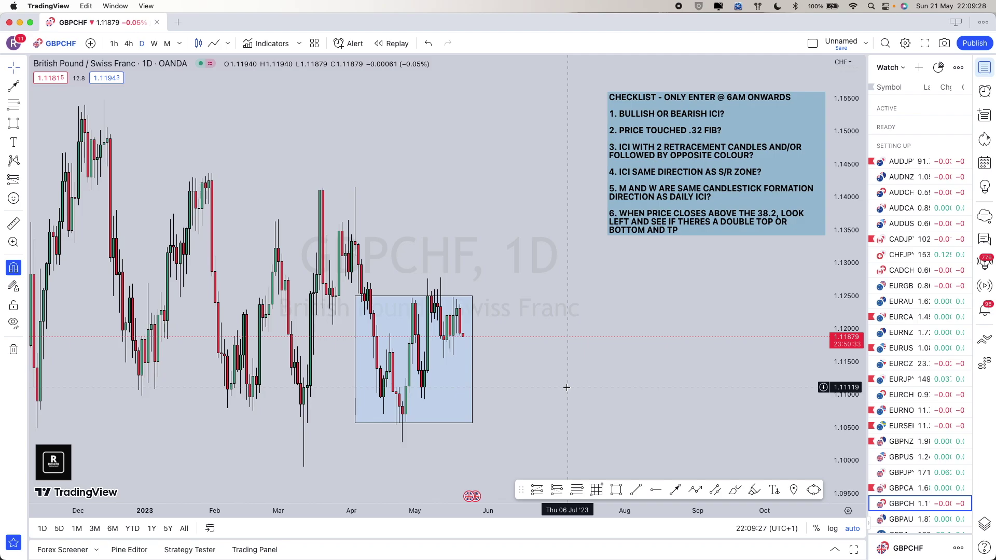
scroll(563, 387, "up", 3)
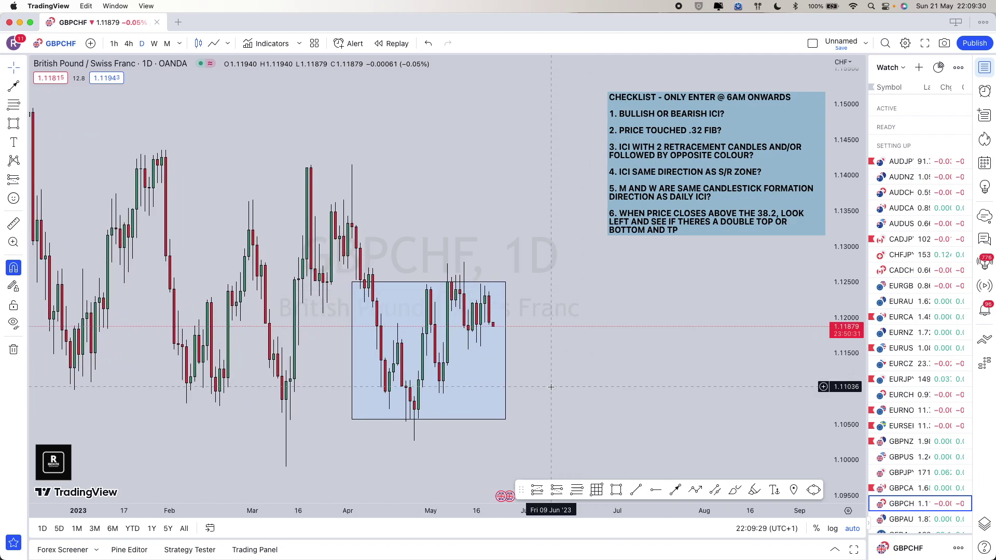
scroll(551, 386, "up", 4)
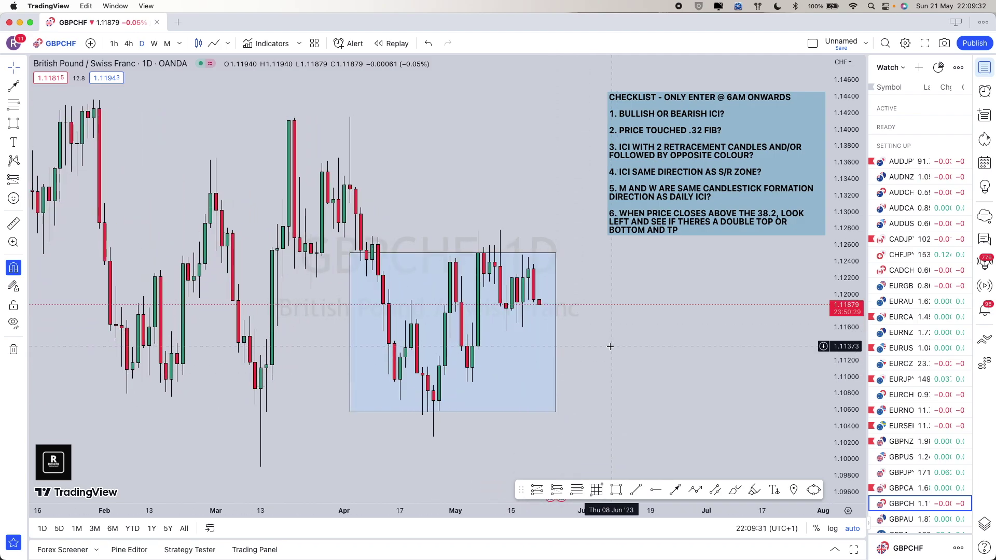
scroll(610, 347, "up", 1)
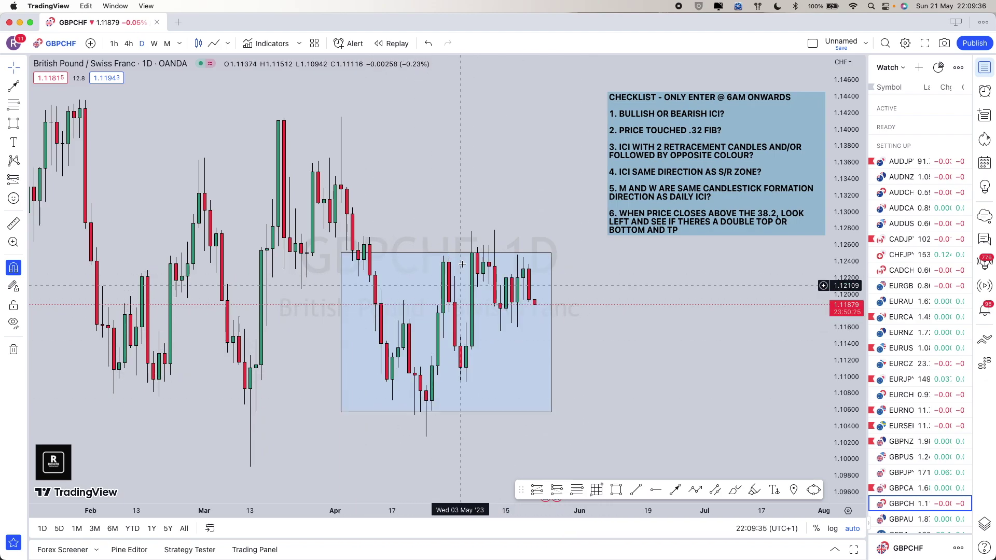
scroll(611, 277, "up", 1)
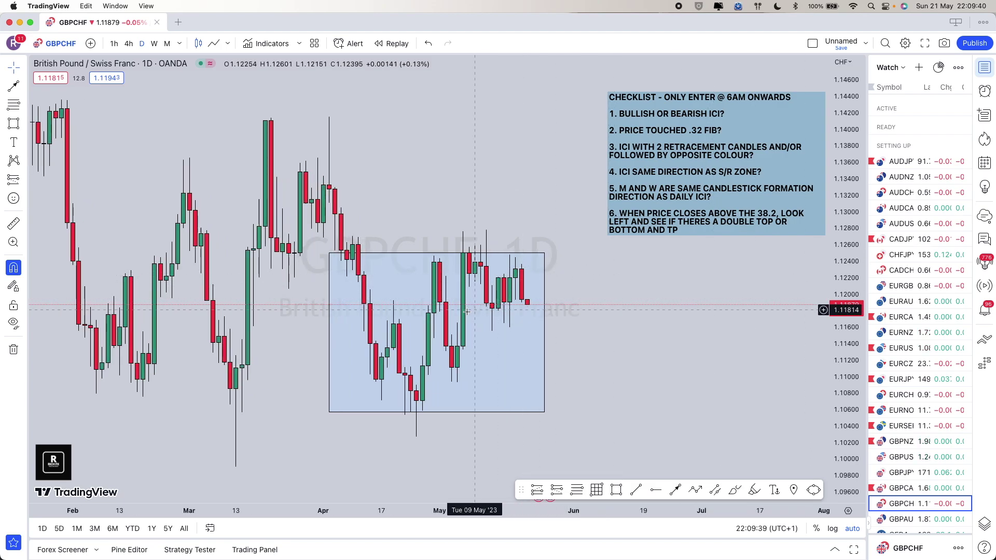
Draw a narrow zone inside the GBPCHF range from about 1.1168 to 1.1193, extending from 29 March to 30 May 2023.
left_click(617, 491)
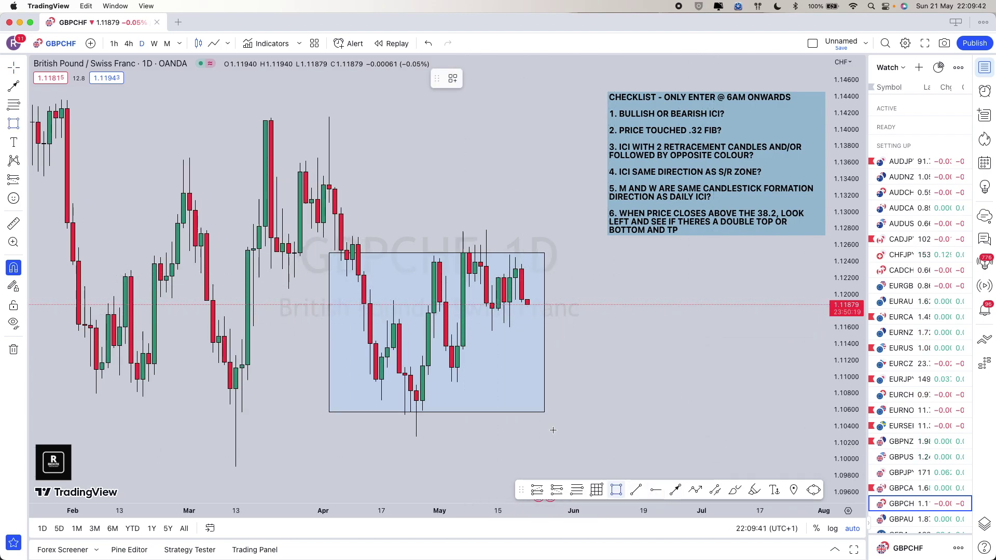
left_click_drag(387, 321, 562, 300)
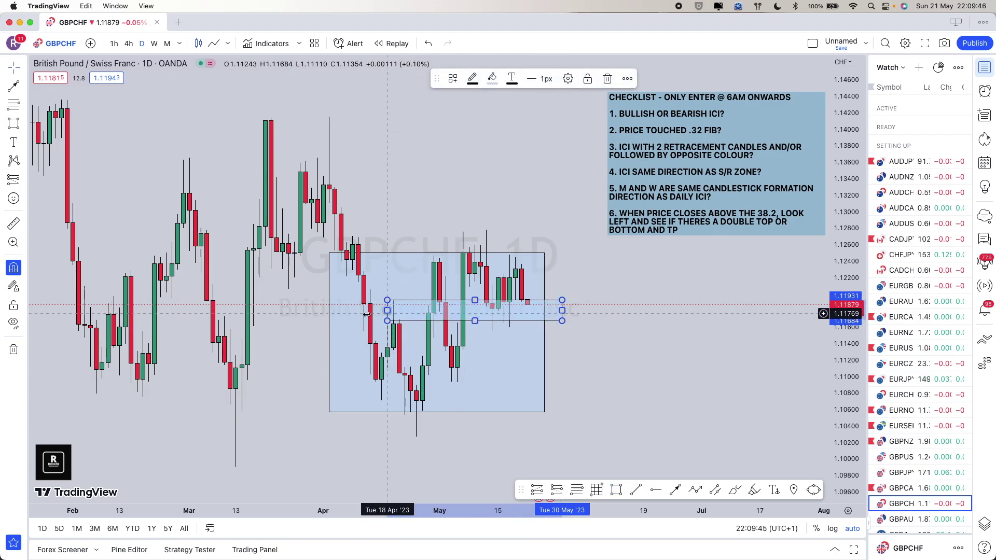
left_click_drag(387, 312, 306, 317)
left_click(312, 346)
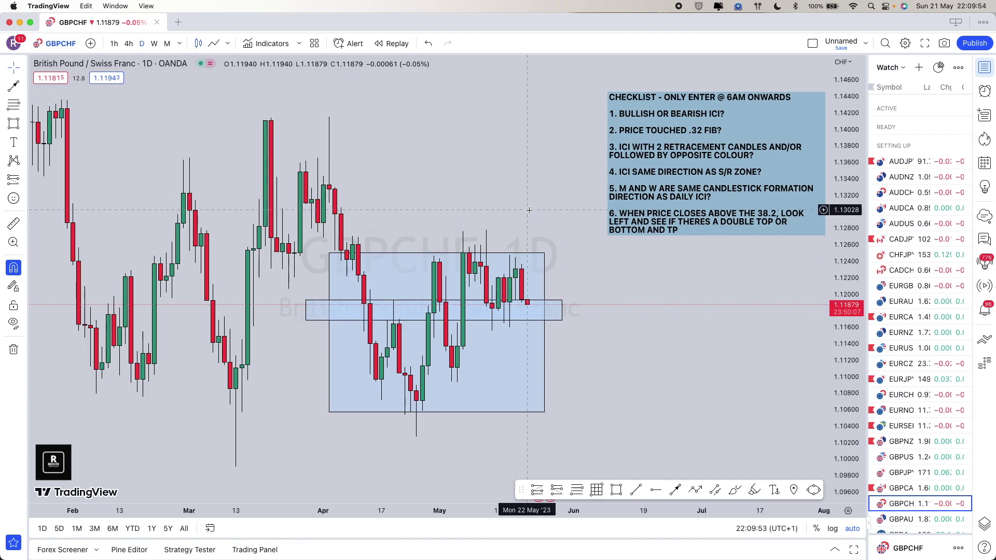
Delete the narrow zone inside the GBPCHF range.
left_click(555, 312)
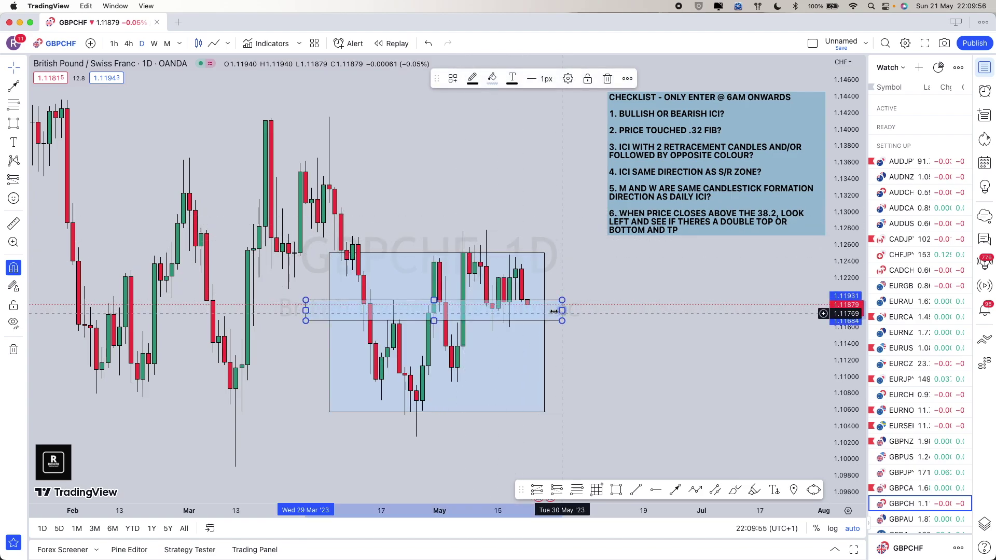
key("BackSpace")
scroll(585, 333, "down", 3)
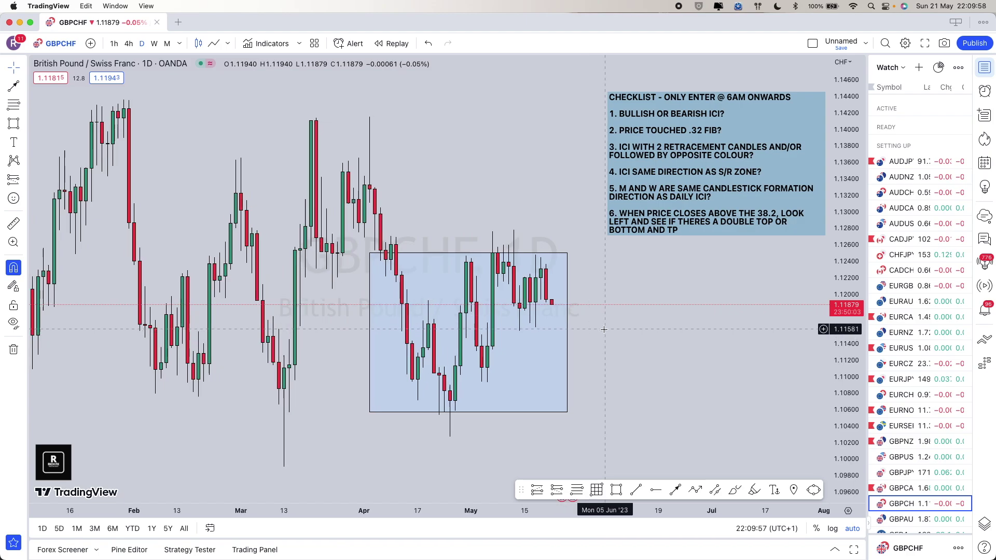
left_click_drag(852, 244, 794, 320)
left_click_drag(642, 336, 634, 329)
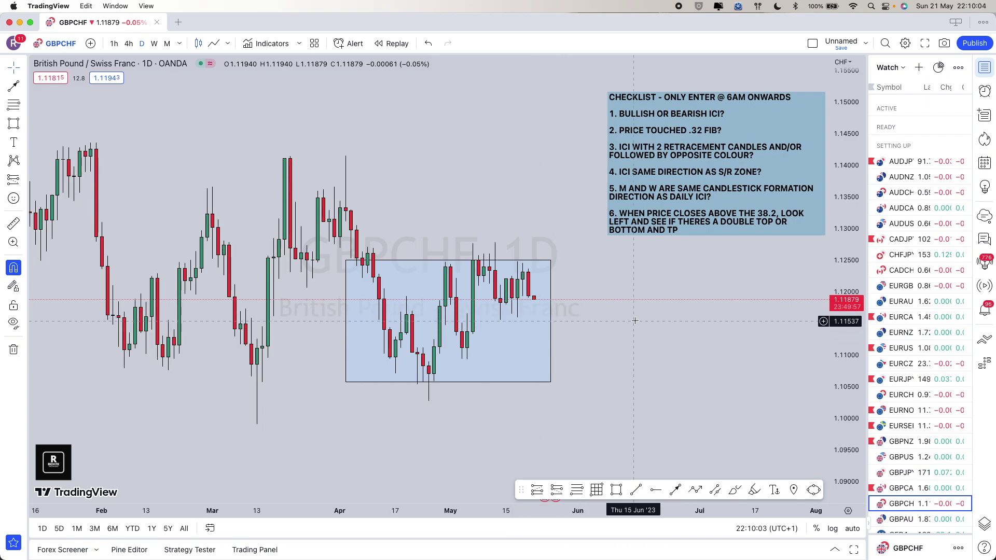
Draw a rising zigzag path on GBPCHF from 19 May through about 1.1305, 1.1243 and 1.1379, ending near 1.1305 on 5 June.
left_click_drag(632, 319, 621, 316)
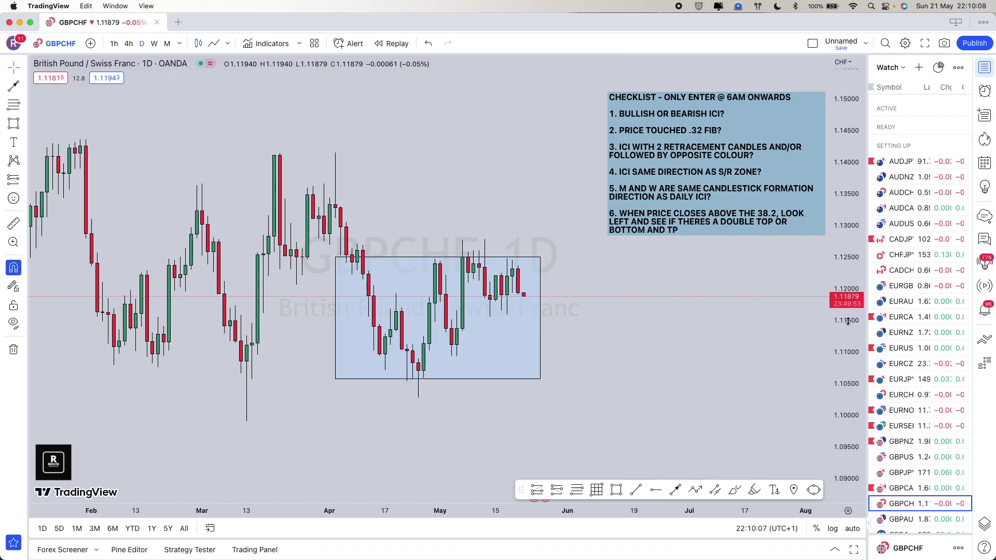
left_click_drag(847, 320, 847, 335)
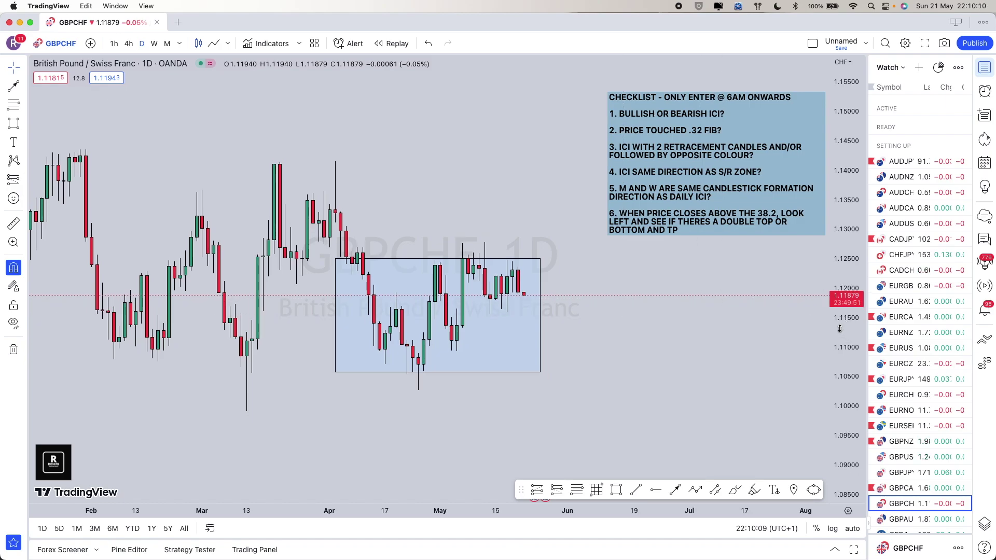
left_click_drag(701, 329, 704, 330)
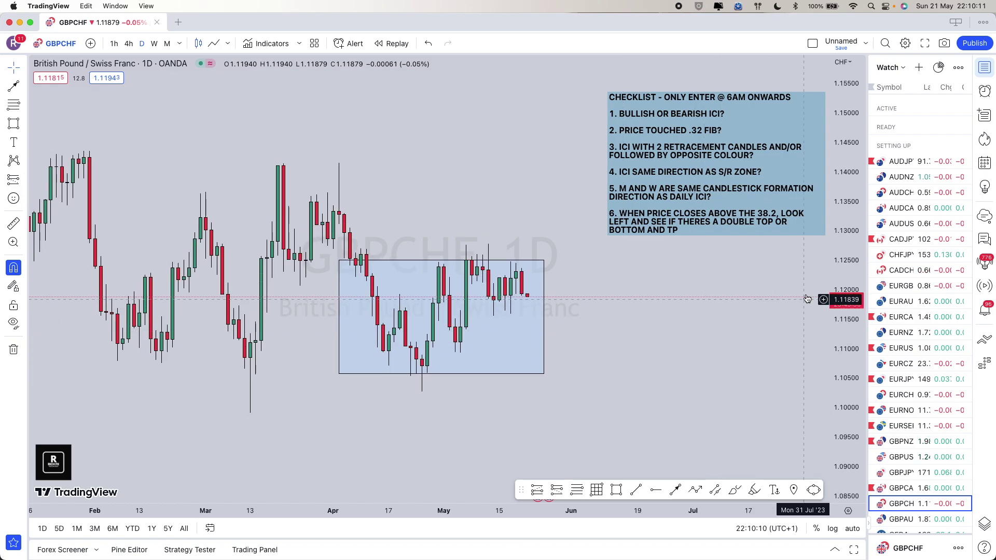
left_click(696, 490)
left_click(521, 294)
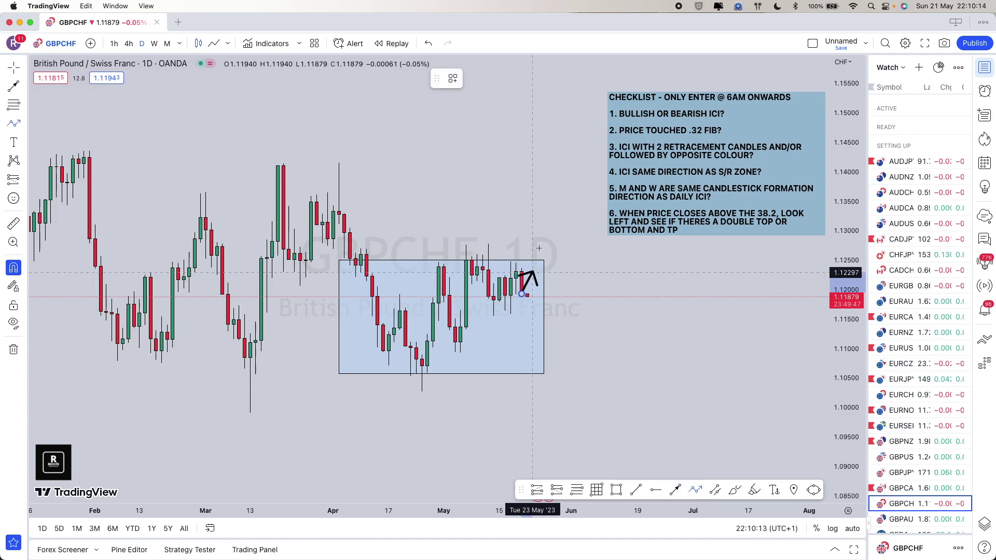
left_click(538, 227)
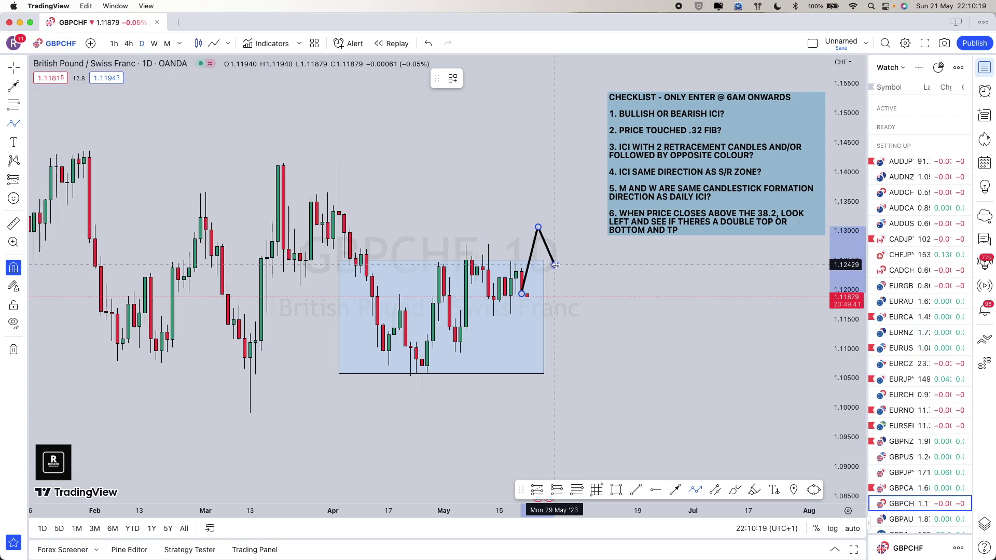
left_click(555, 264)
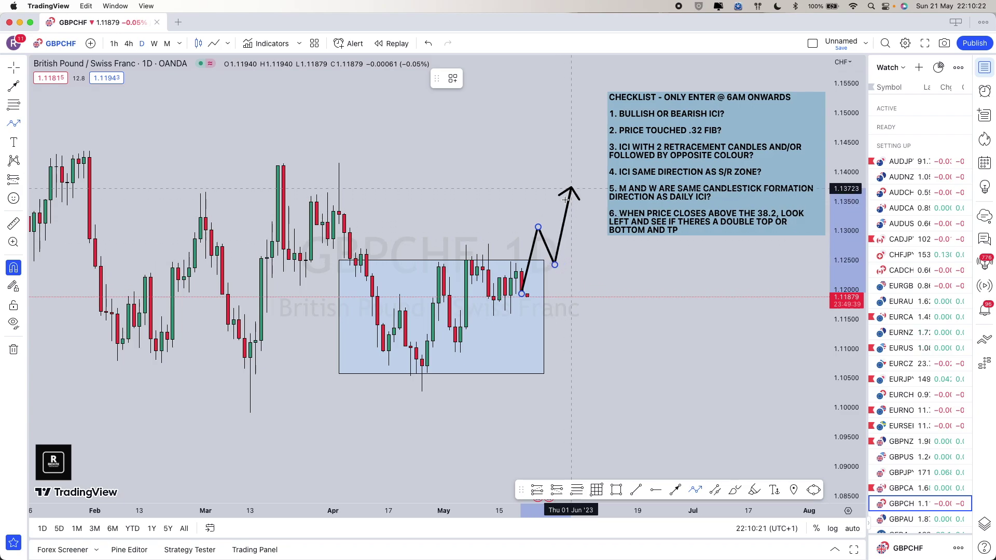
key("Escape")
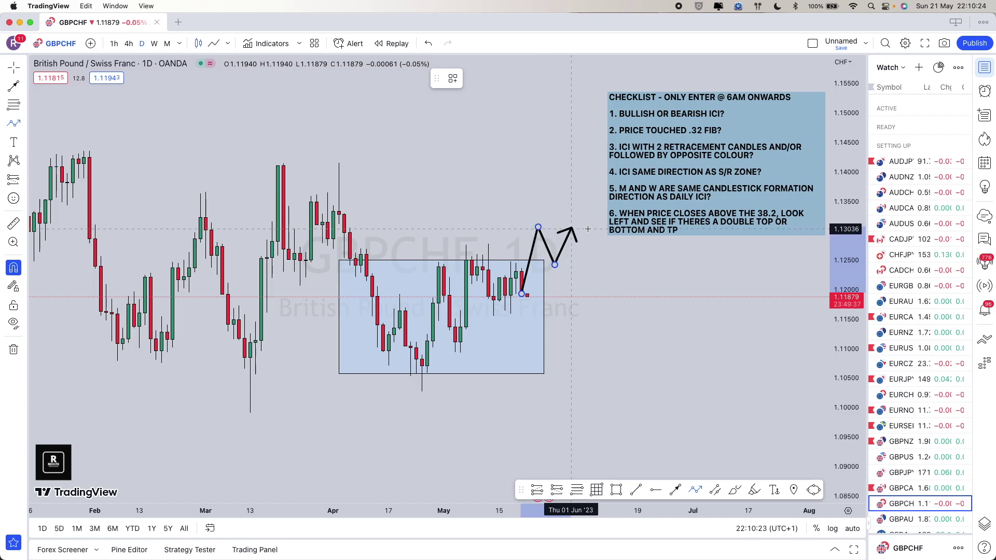
left_click(571, 185)
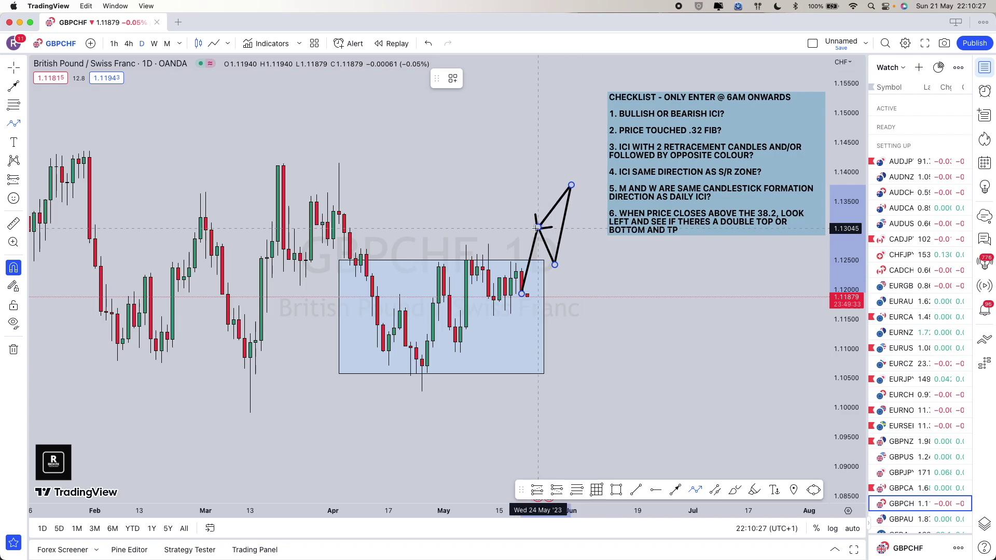
left_click(584, 227)
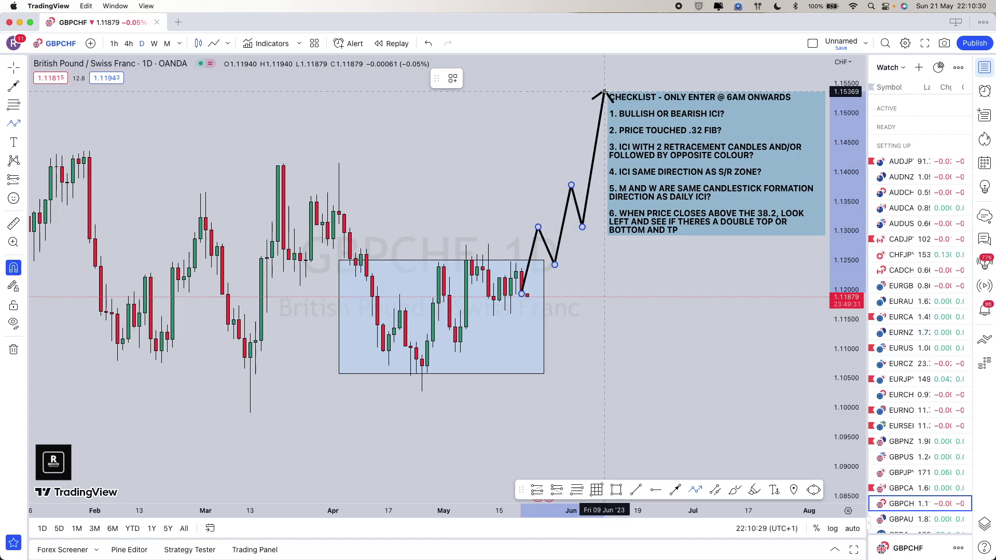
key("Escape")
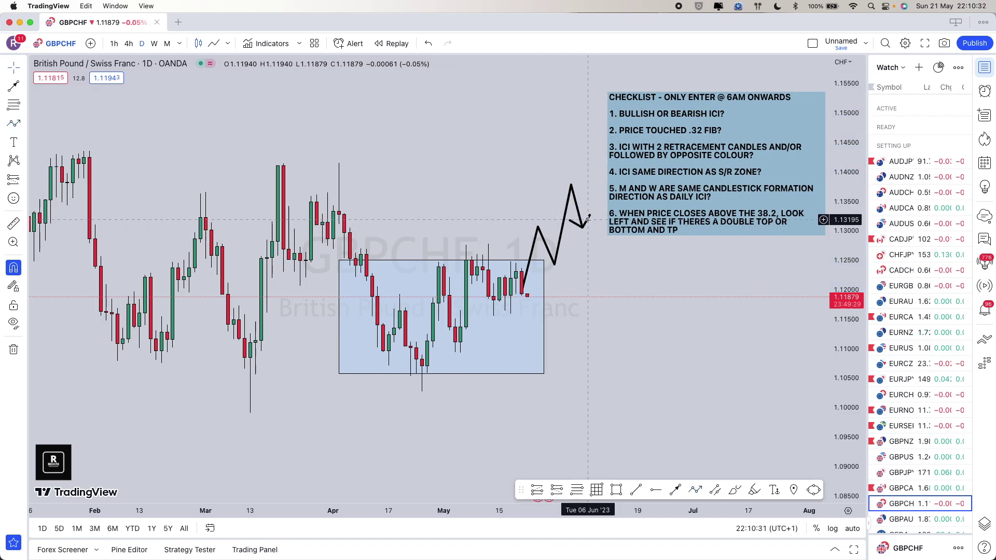
Replace the rising path with one peaking near 1.132 on 25 May, dipping to about 1.1242 and zigzagging down to about 1.1085 on 13 June.
left_click(583, 228)
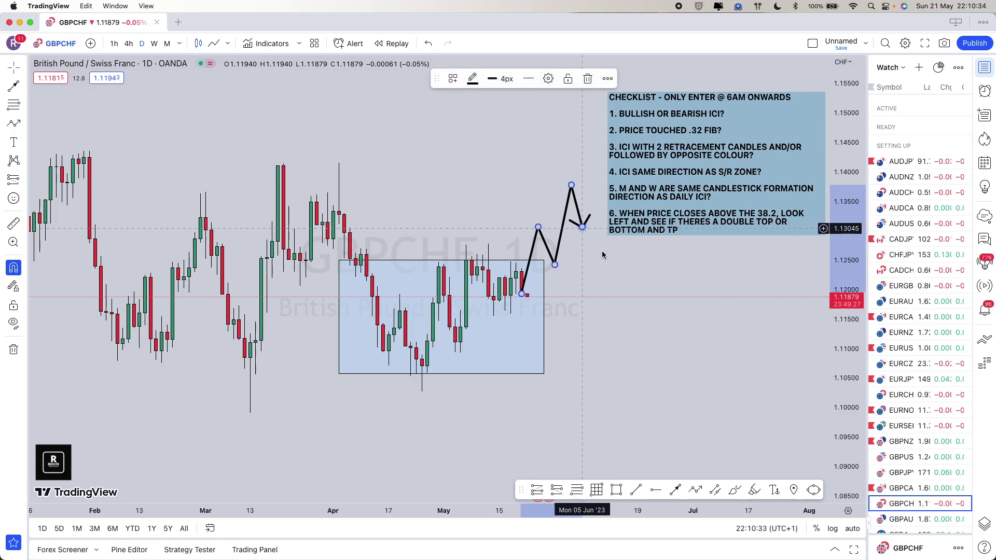
key("BackSpace")
left_click(695, 490)
left_click(528, 297)
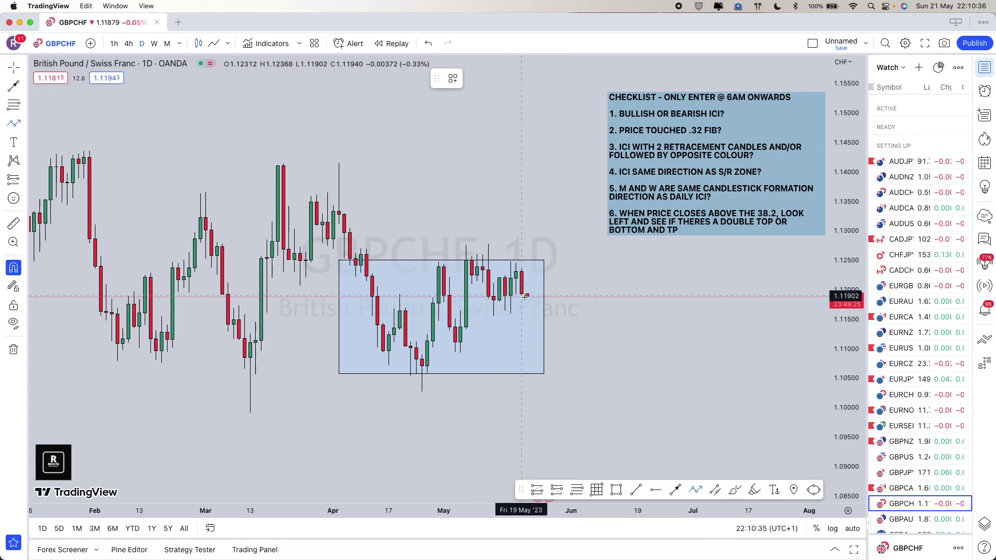
left_click(544, 218)
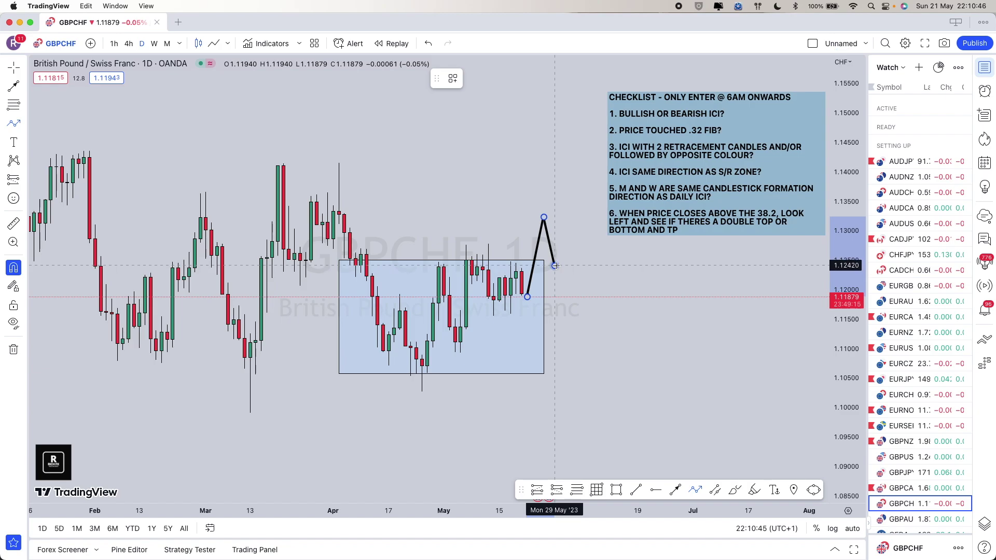
left_click(555, 266)
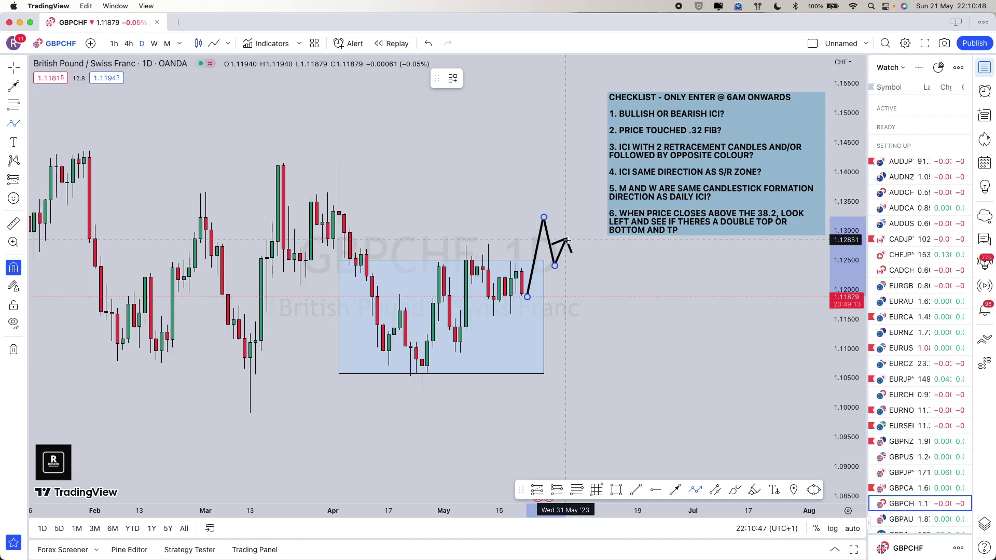
left_click(599, 271)
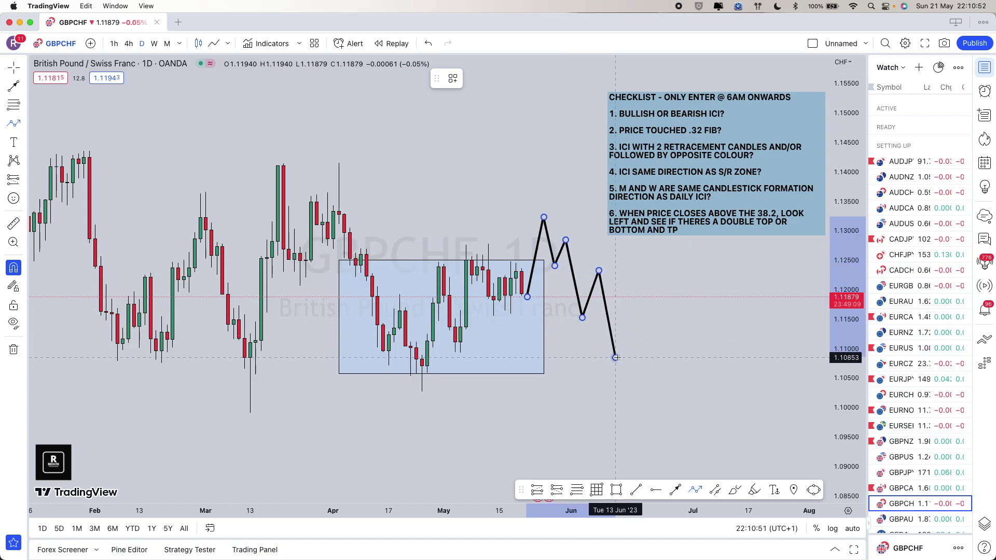
double_click(616, 358)
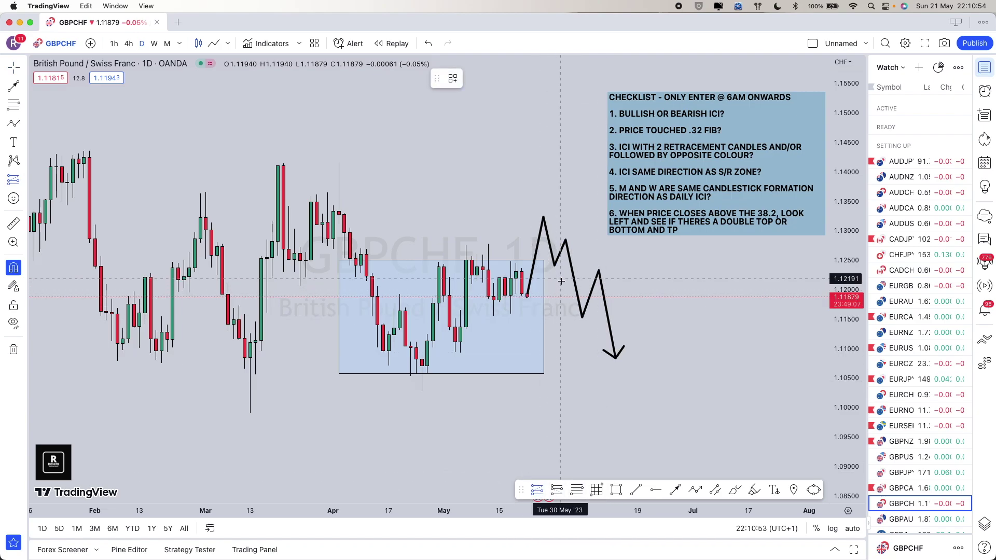
Place a long position at 1.12394 on 29 May with its stop at about 1.1173 and target at 1.1441.
left_click(555, 267)
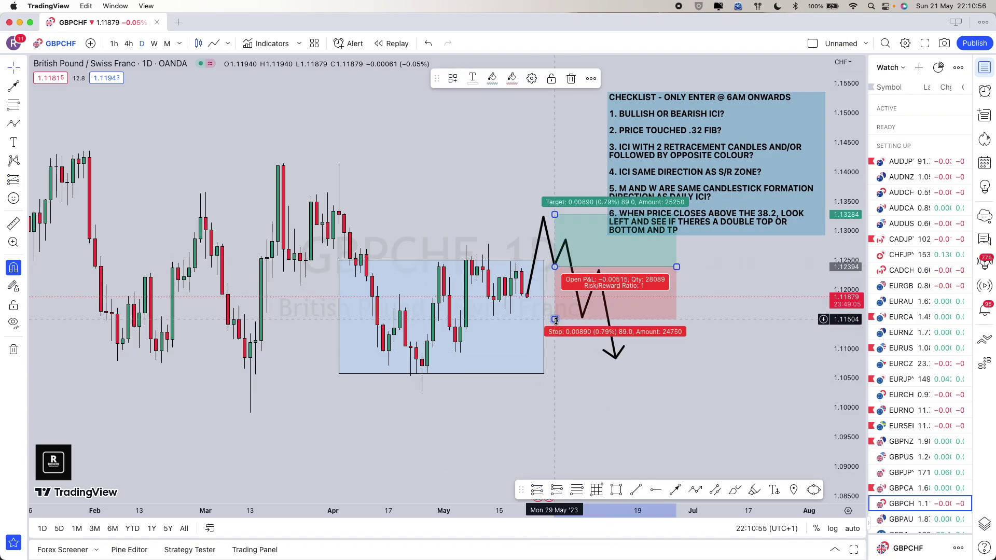
left_click_drag(555, 321, 554, 306)
left_click_drag(555, 215, 559, 149)
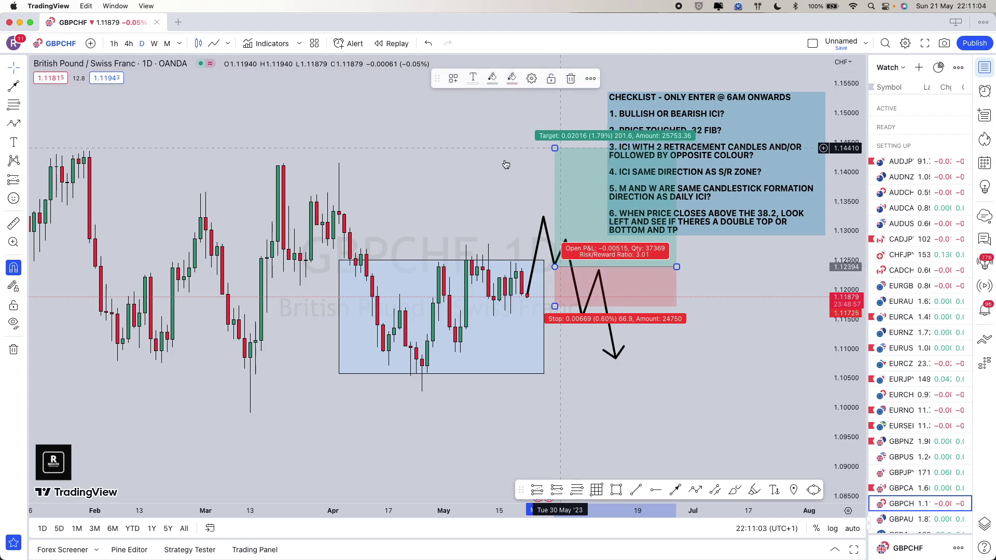
Delete the long position and the zigzag path from the GBPCHF chart.
scroll(528, 280, "up", 3)
mouse_move(523, 267)
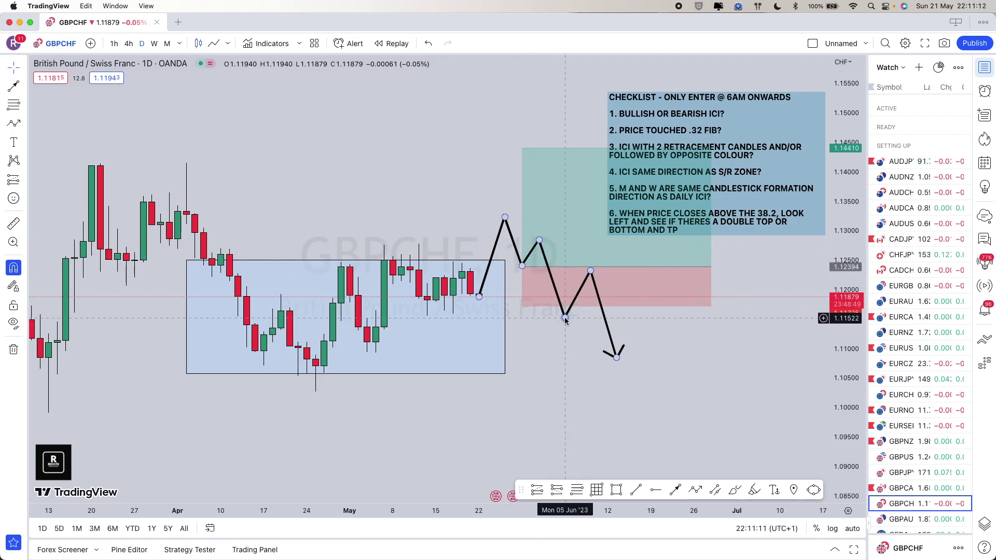
left_click(645, 295)
key("BackSpace")
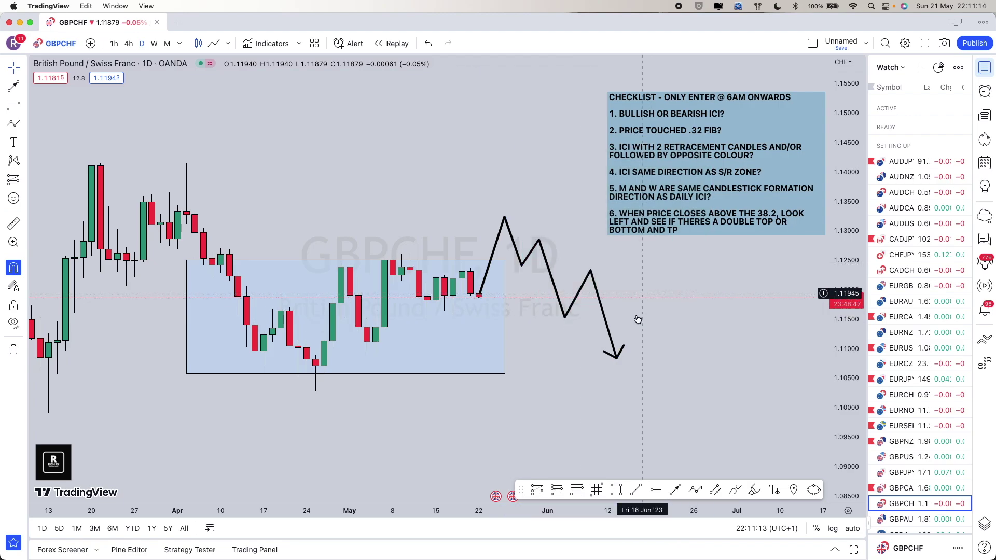
left_click(616, 357)
key("BackSpace")
Examine the wider GBPCHF daily price history and the current range.
scroll(526, 158, "down", 3)
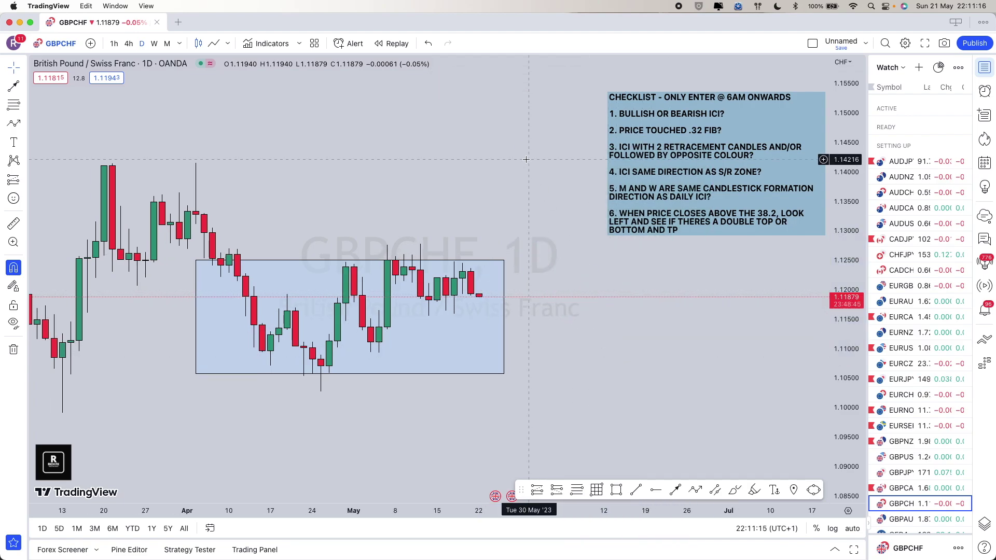
left_click(493, 479)
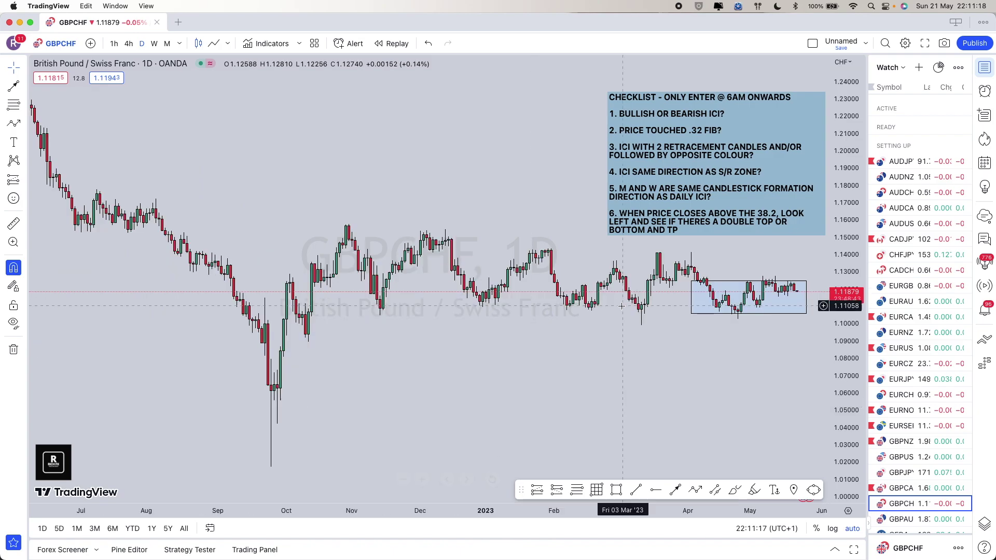
scroll(617, 299, "right", 4)
scroll(611, 296, "up", 5)
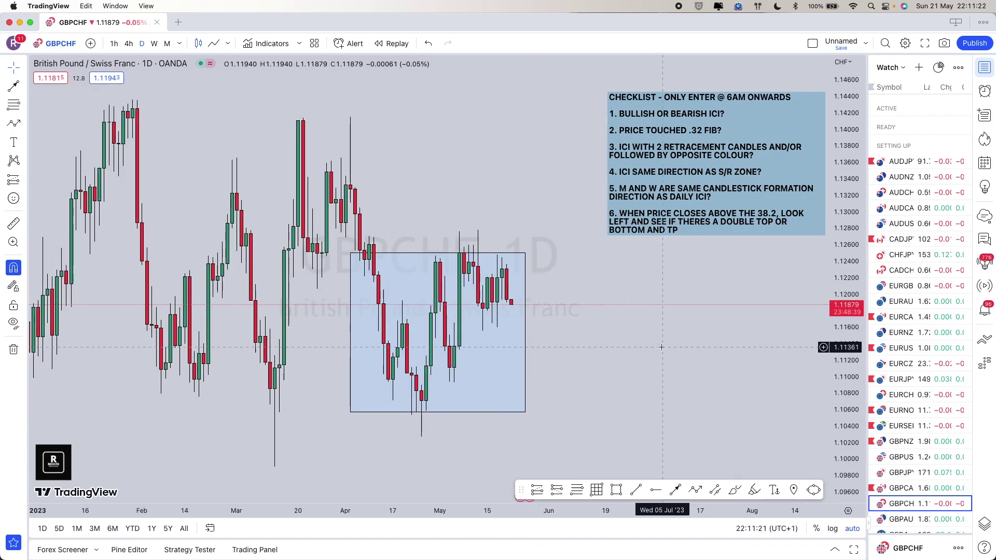
Switch to the GBPAUD daily chart and examine its recent candles and wider price history against the existing zone.
key("Down")
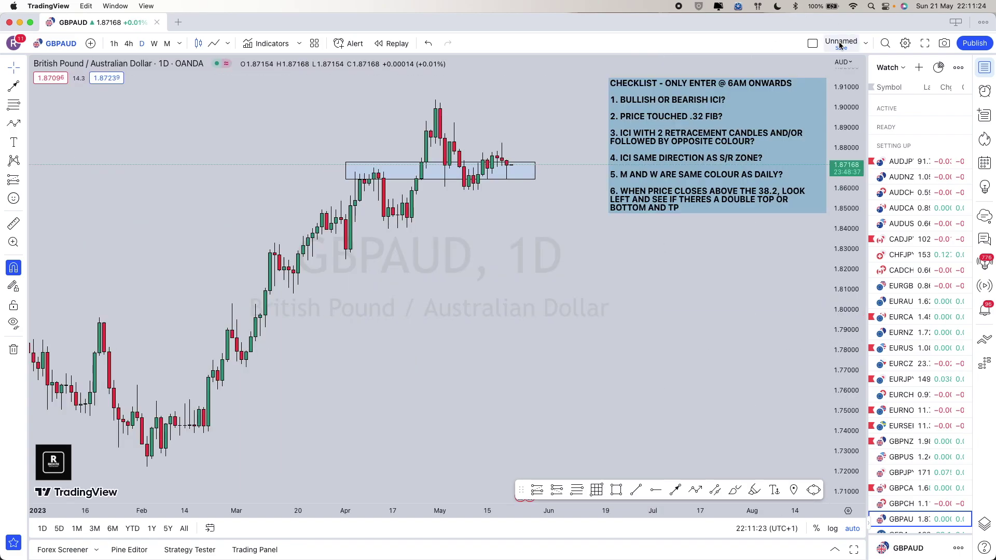
scroll(581, 282, "up", 5)
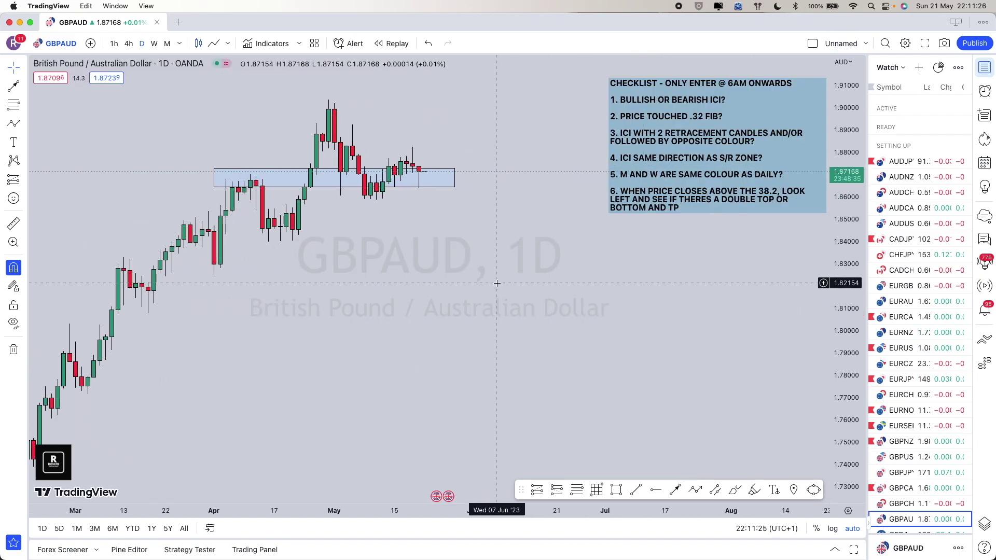
scroll(940, 285, "down", 8)
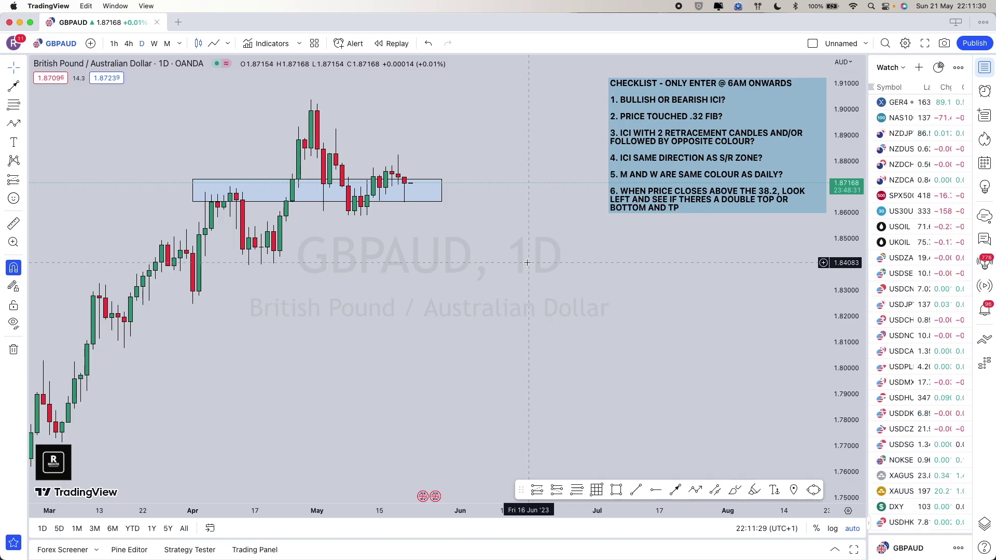
scroll(527, 263, "down", 3)
scroll(493, 473, "left", 5)
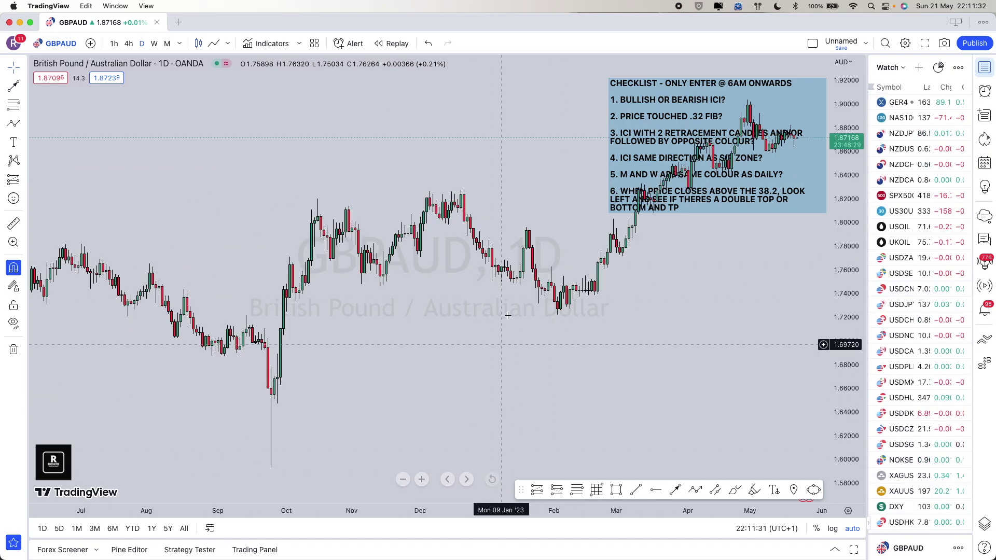
scroll(534, 250, "up", 8)
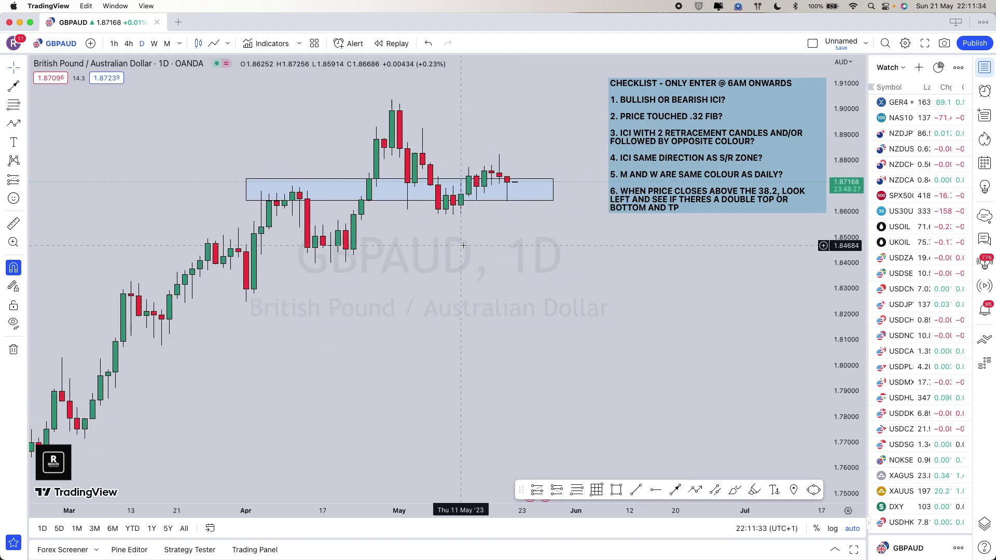
scroll(482, 218, "down", 1)
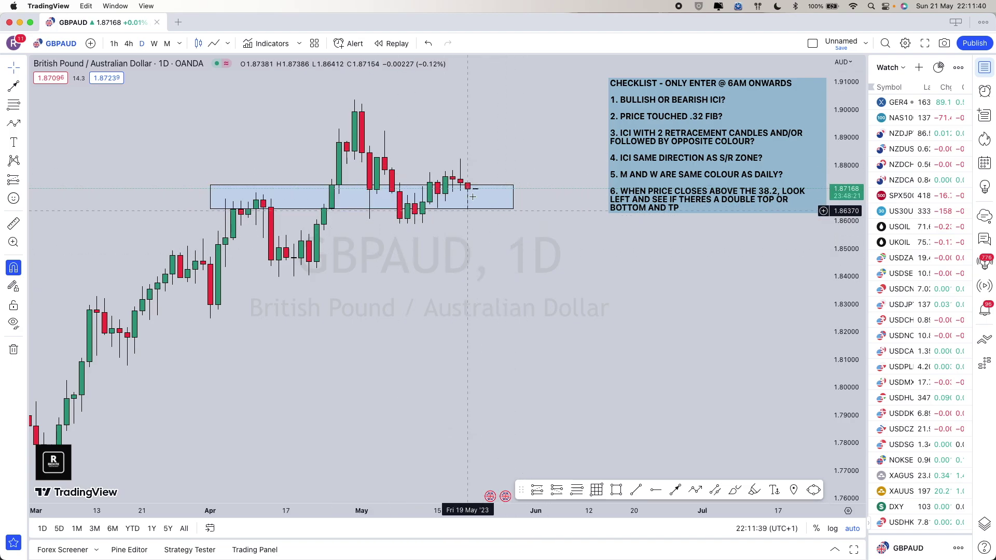
scroll(538, 303, "down", 1)
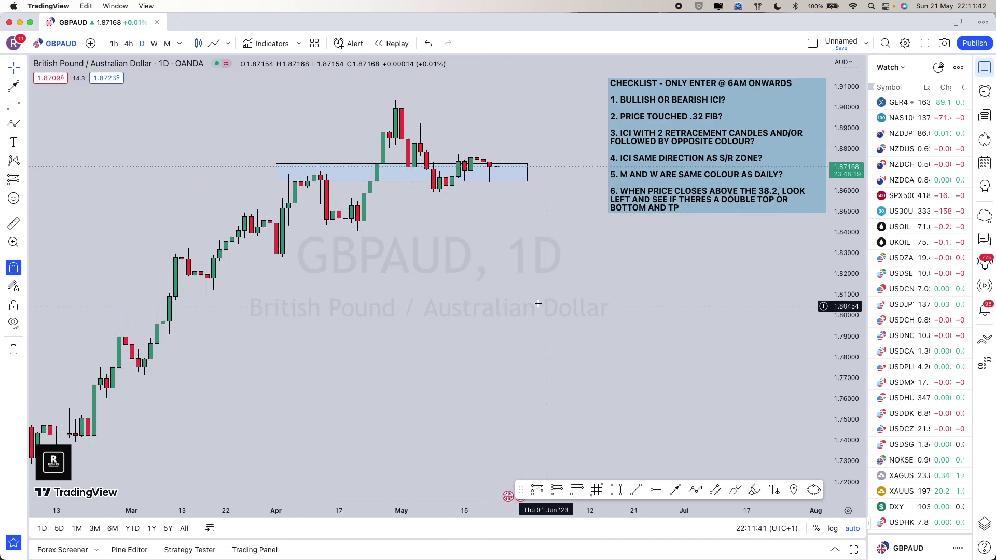
Open the GER40 daily chart and draw a zone from about 15901.6 to 15999.3, spanning 13 April to 2 June 2023.
key("Down")
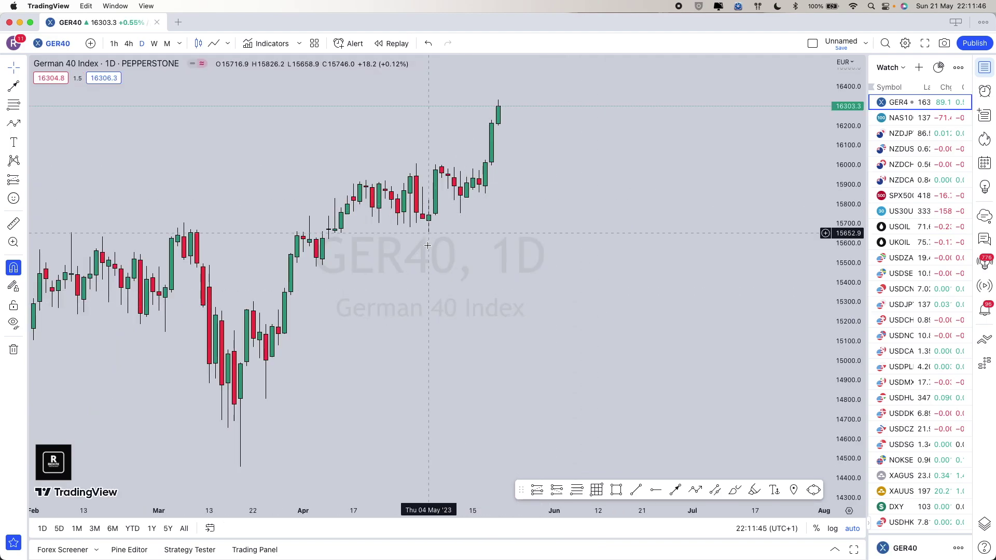
scroll(407, 242, "right", 2)
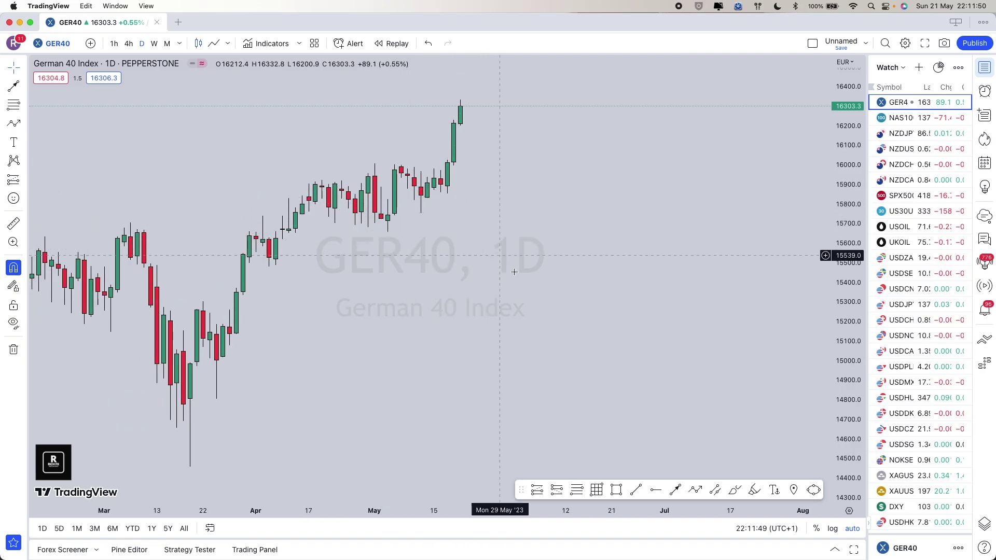
left_click(616, 489)
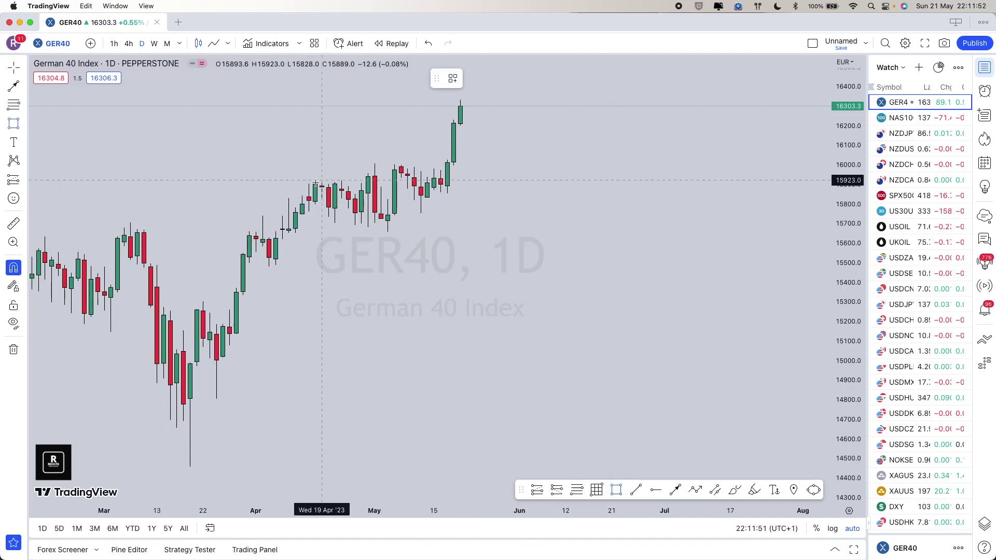
left_click(401, 166)
left_click_drag(402, 175, 526, 175)
left_click_drag(315, 174, 295, 175)
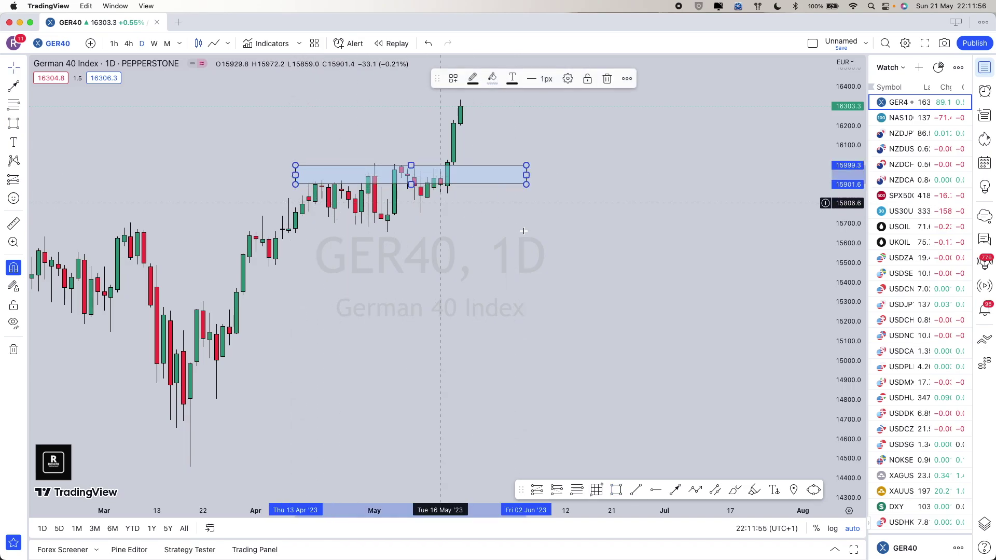
left_click(468, 198)
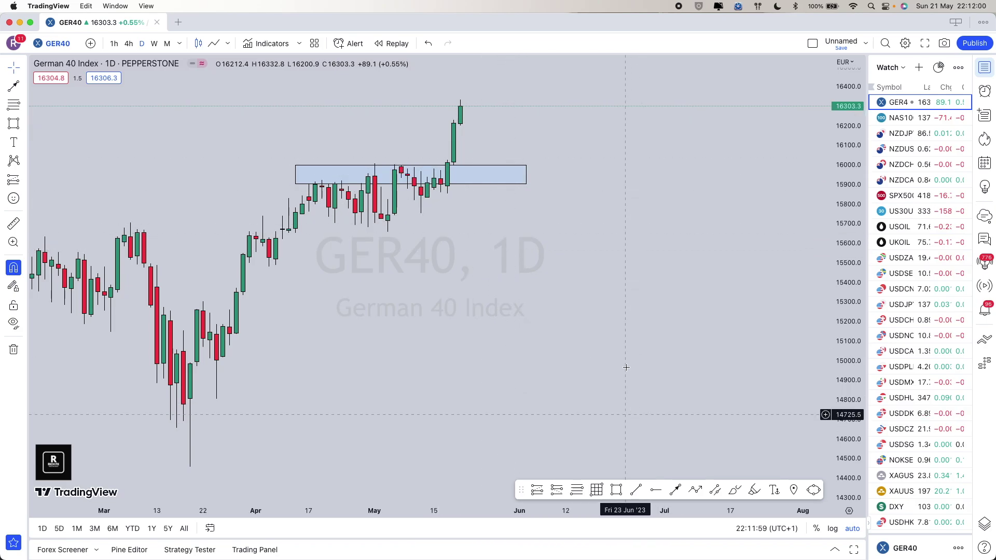
Open the NAS100USD daily chart and enlarge its zone to span about 13,280 to 13,435, starting around 26 April.
key("Down")
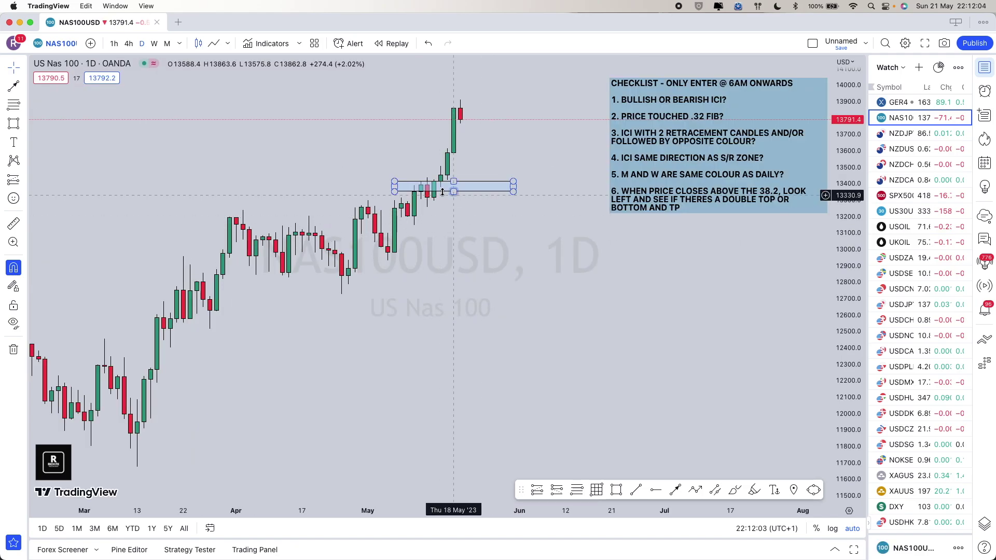
left_click(456, 182)
left_click_drag(456, 182, 454, 204)
left_click_drag(394, 190, 349, 205)
left_click(500, 220)
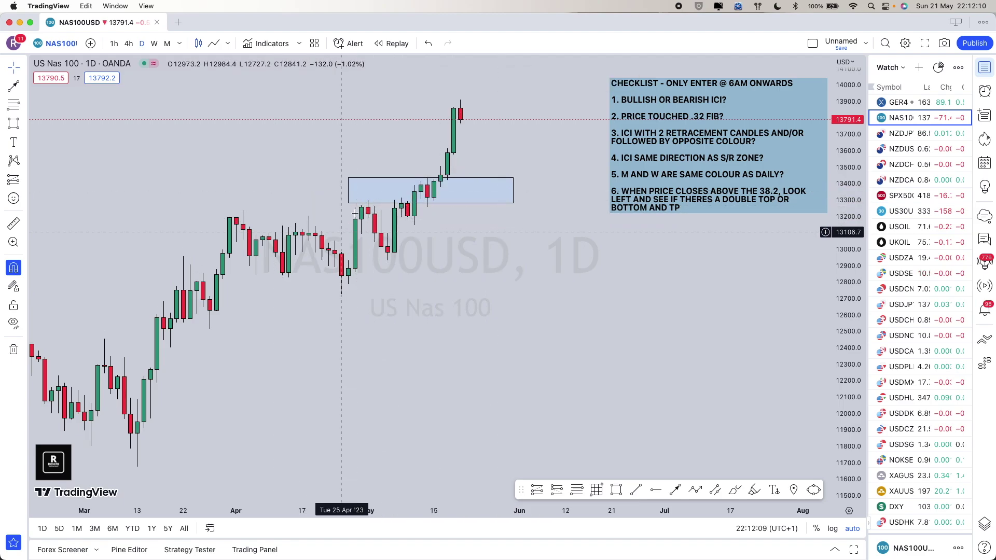
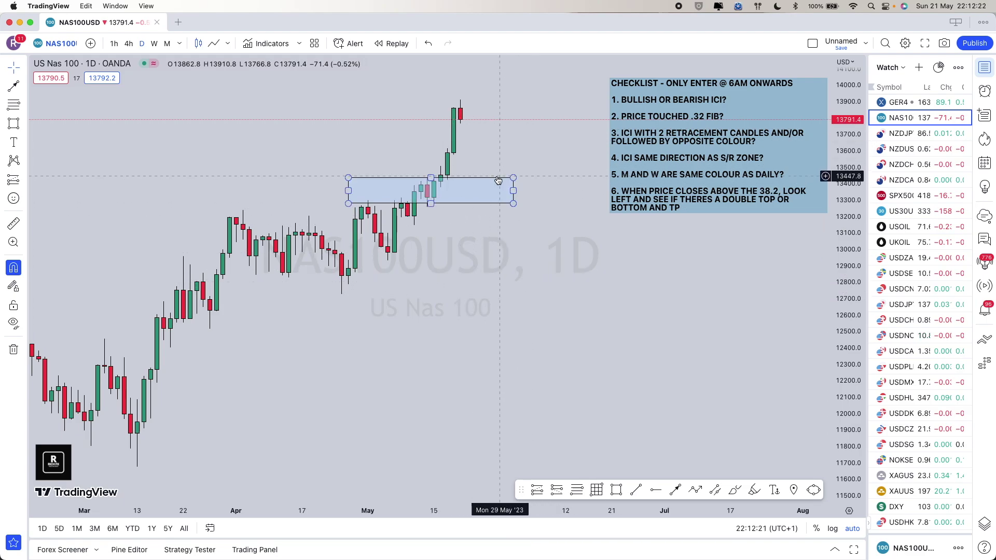
Examine NAS100USD's price history on the daily, weekly and monthly timeframes against the zone, and return to the daily chart.
scroll(533, 283, "down", 1)
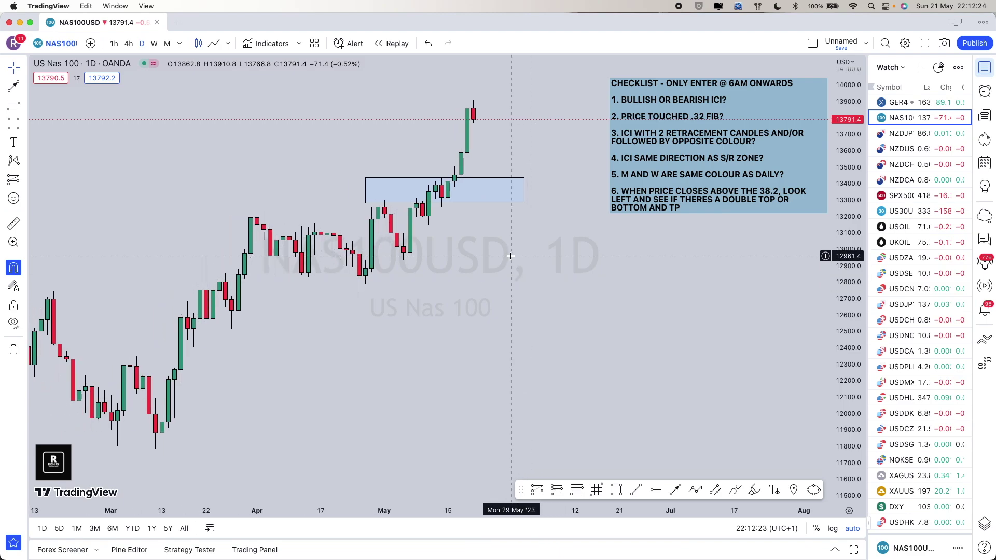
scroll(517, 259, "down", 8)
scroll(512, 249, "right", 6)
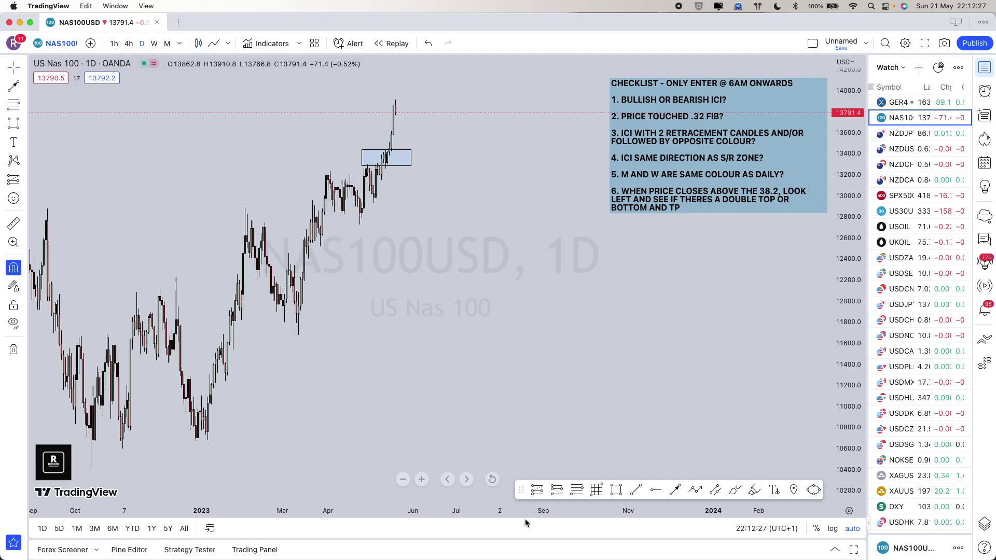
left_click(491, 478)
left_click(154, 43)
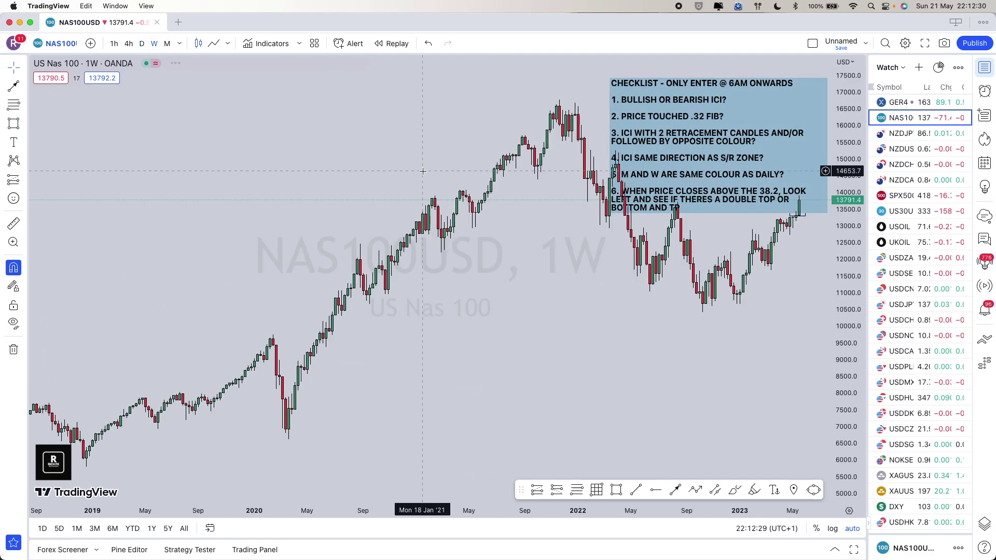
scroll(423, 171, "up", 5)
scroll(423, 171, "up", 3)
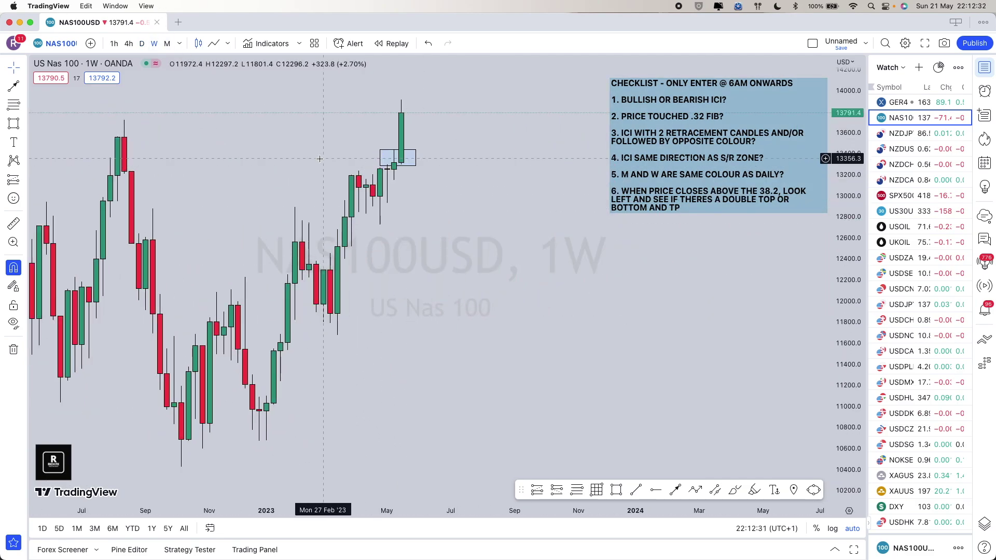
left_click(167, 43)
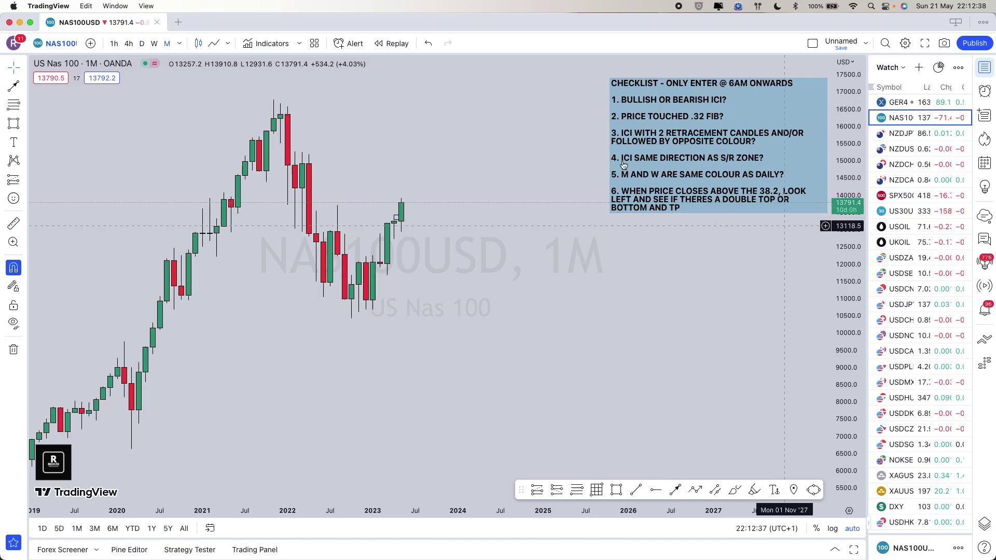
left_click(144, 45)
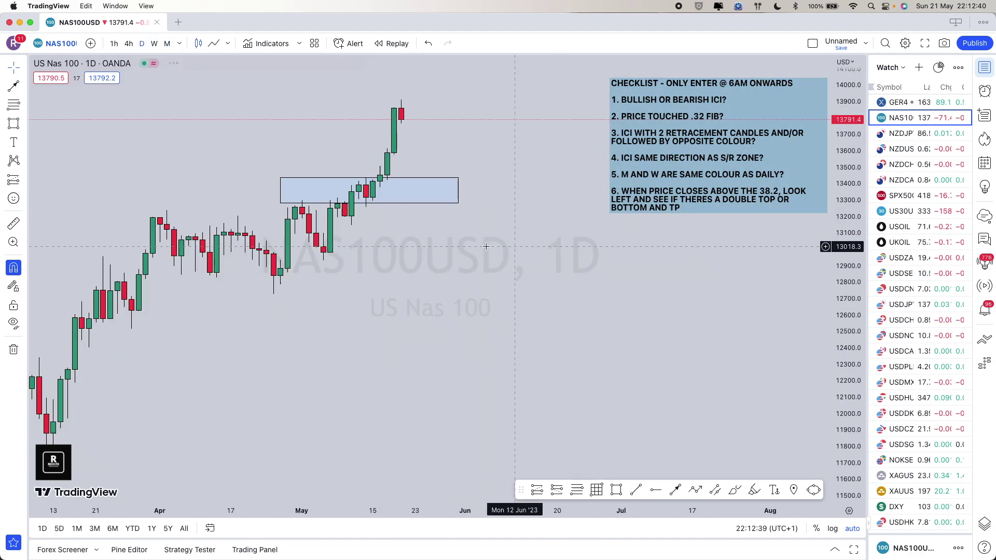
left_click_drag(486, 247, 531, 274)
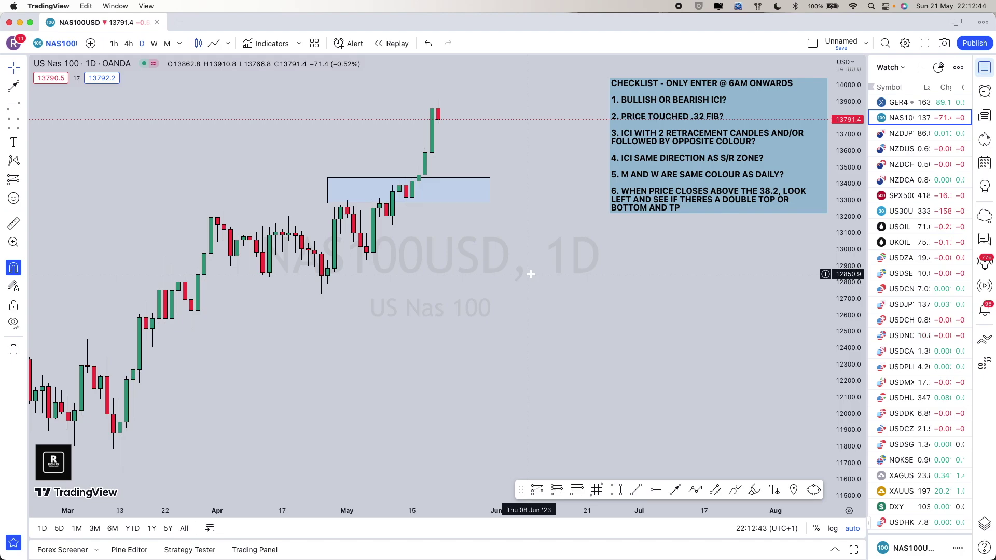
Open the NZDJPY daily chart and delete its old long position and Fibonacci retracement.
key("Down")
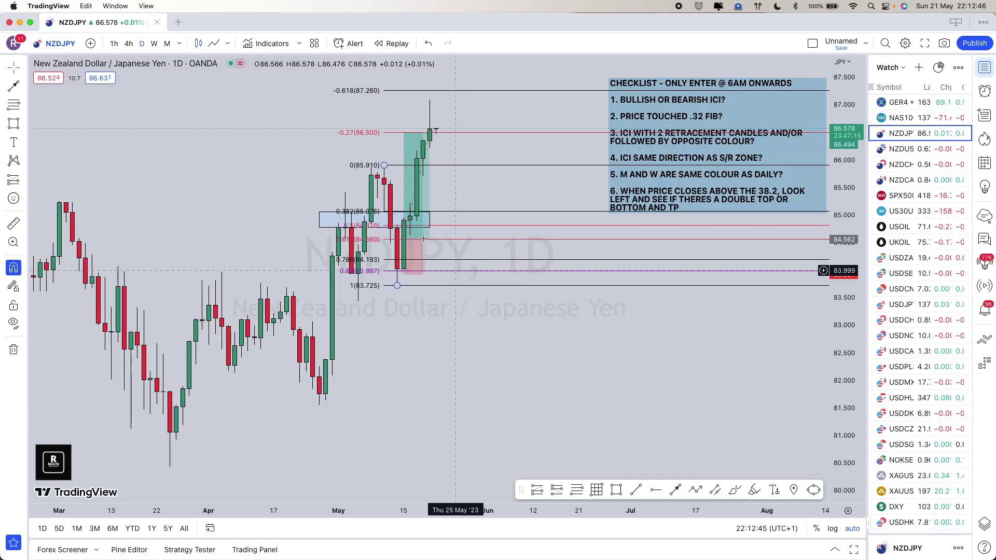
left_click(430, 196)
key("Delete")
left_click(427, 213)
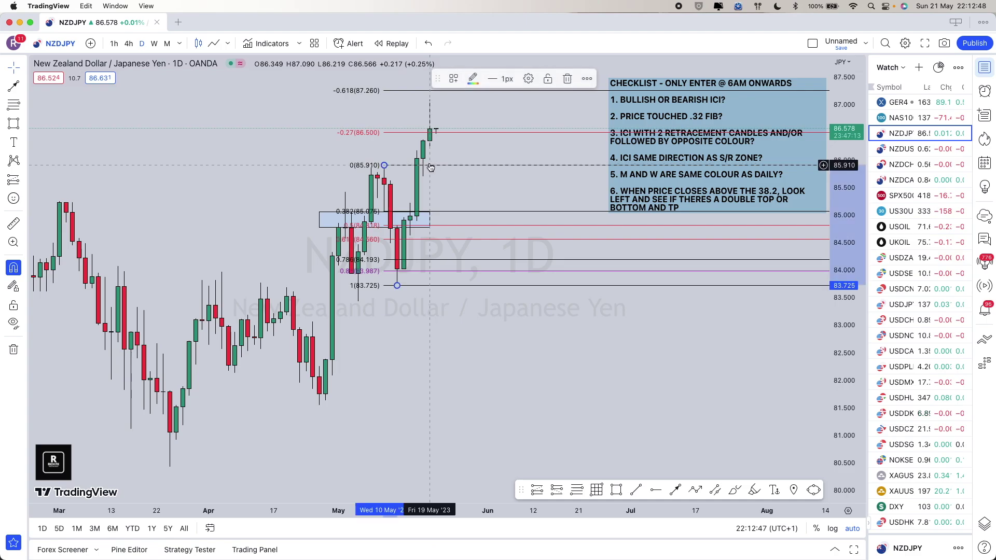
key("Delete")
Extend the NZDJPY zone and move it up to about 85.55–85.92, spanning 2 May to 6 June 2023.
left_click_drag(427, 212, 484, 213)
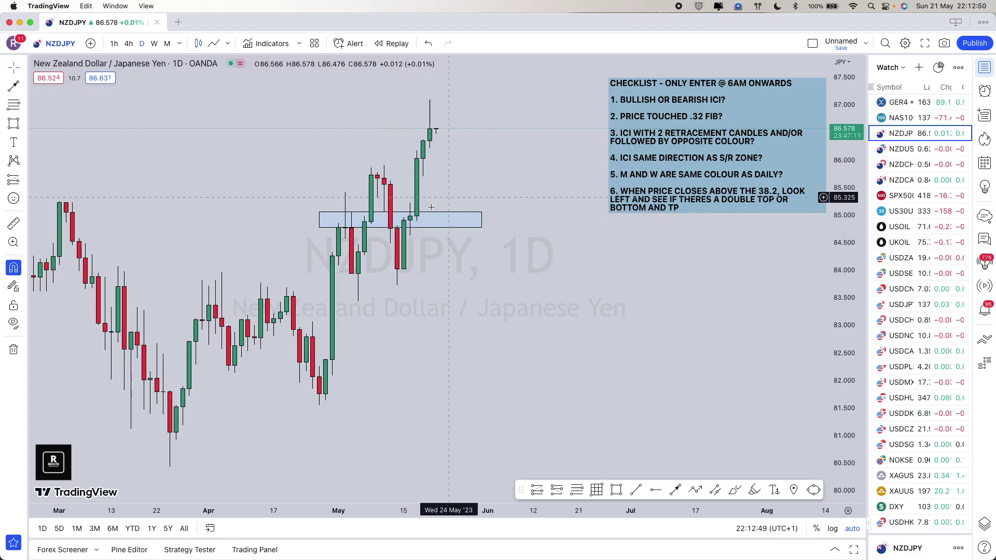
scroll(427, 216, "down", 1)
scroll(428, 217, "down", 1)
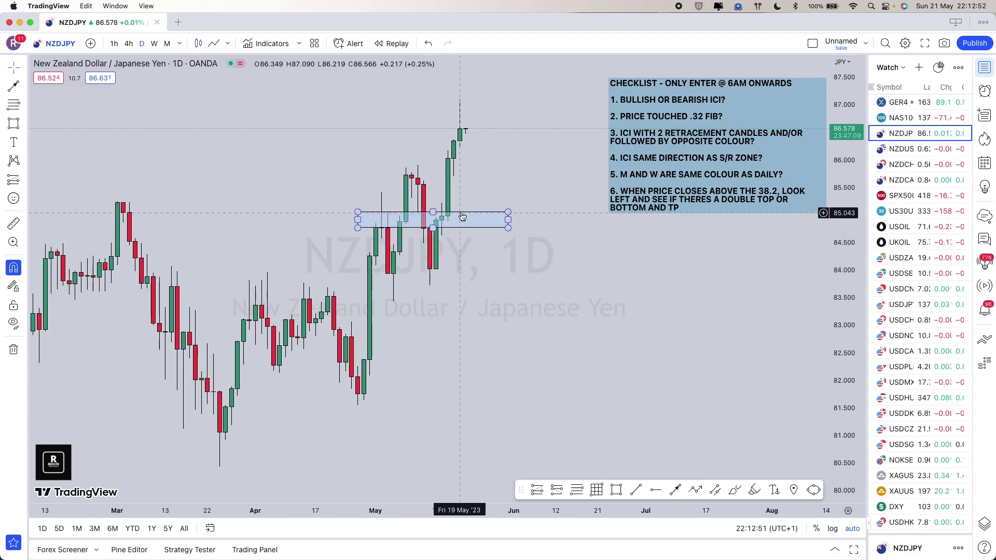
left_click_drag(463, 217, 426, 185)
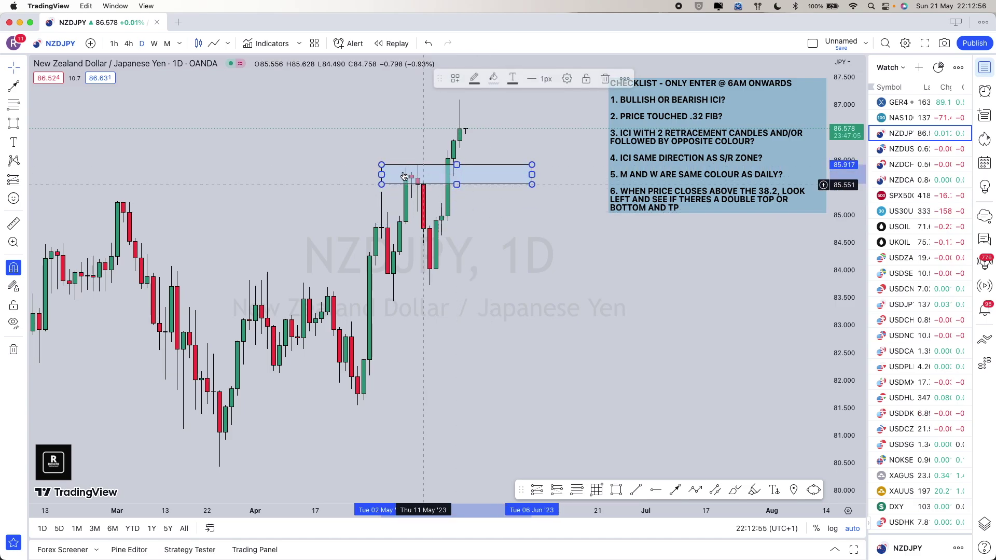
left_click(569, 260)
left_click(570, 259)
scroll(456, 265, "down", 2)
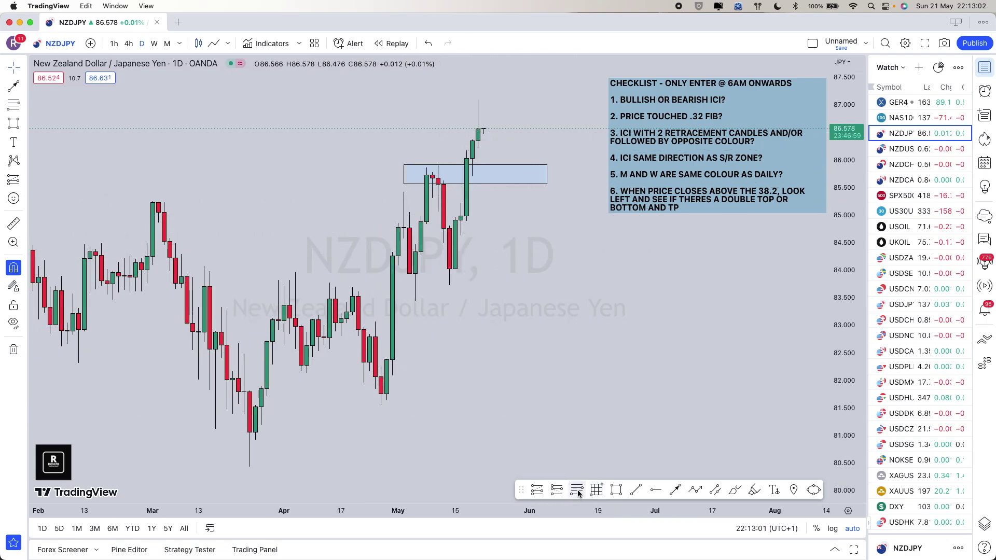
Stretch the zone's start slightly earlier while checking it against a temporary Fibonacci retracement from the 83.725 low to the 87.090 high.
left_click(577, 491)
left_click(450, 286)
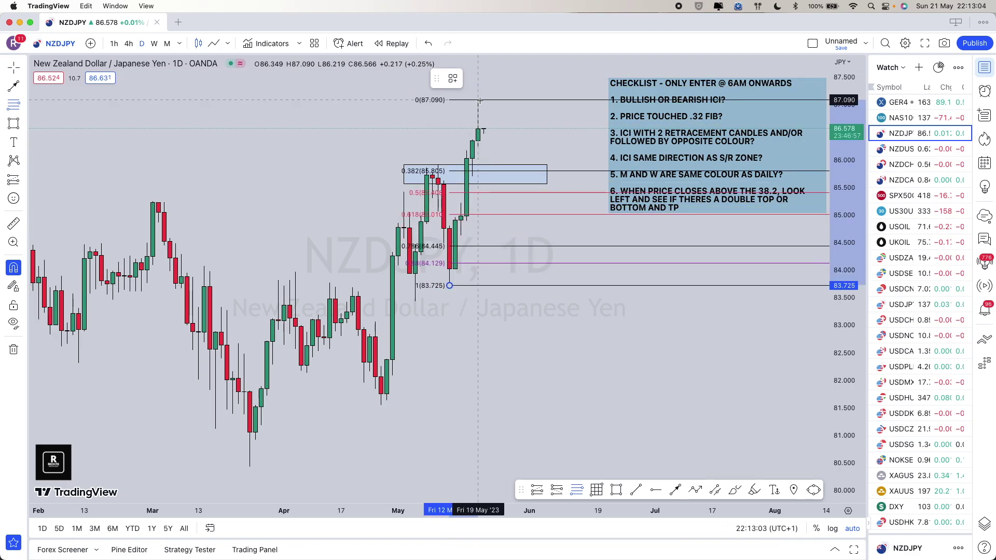
left_click(478, 100)
left_click_drag(404, 175, 398, 174)
left_click(402, 152)
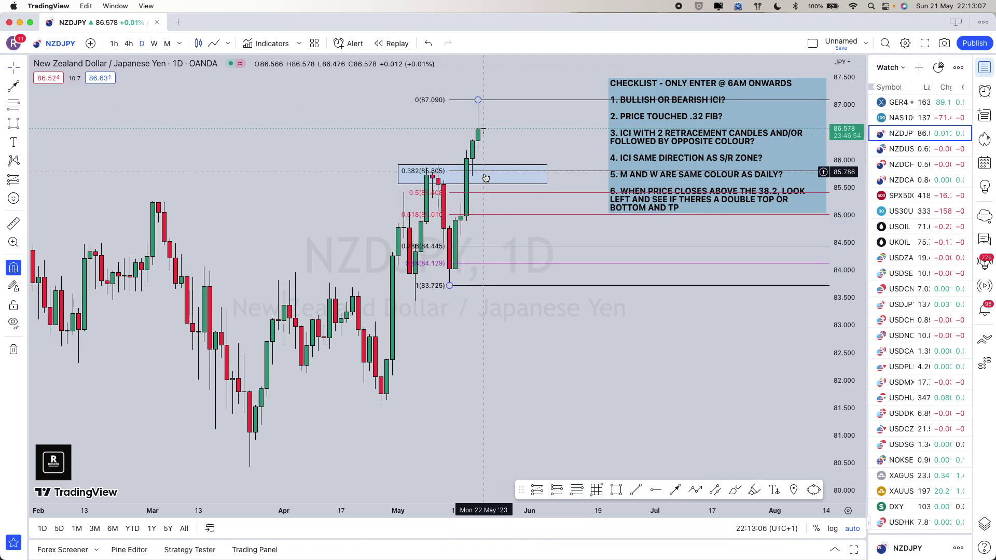
left_click(532, 192)
key("Delete")
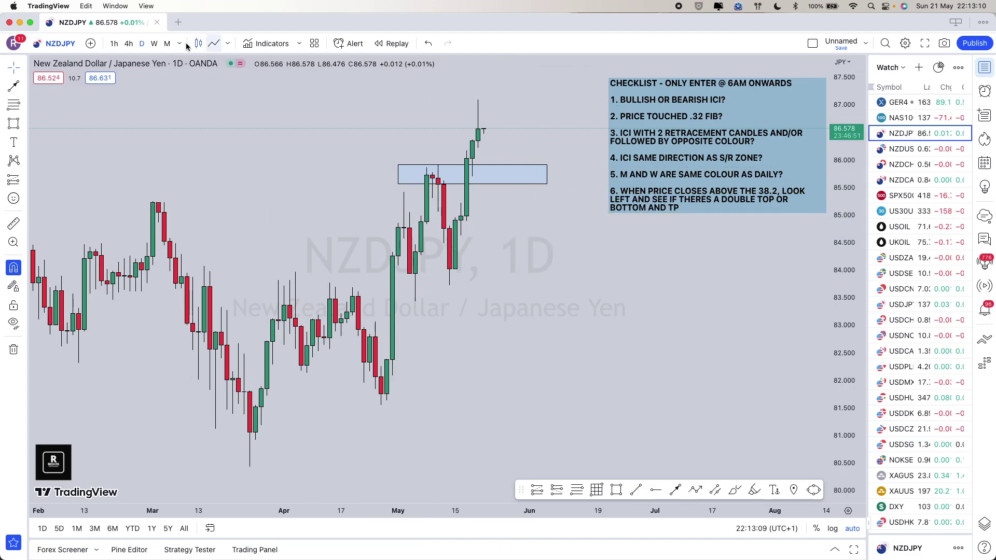
Examine NZDJPY on the weekly and monthly timeframes and return to the daily chart to review the zone.
left_click(157, 44)
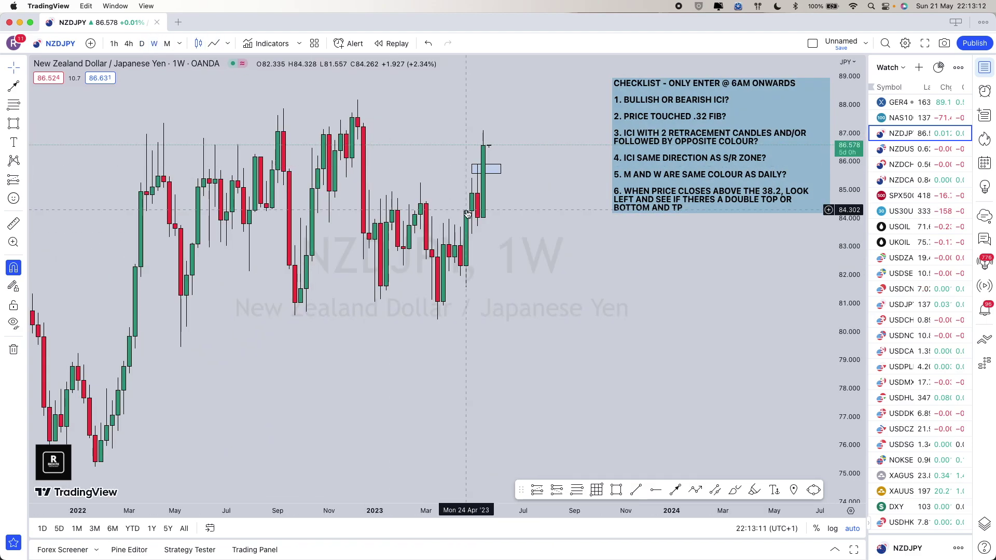
scroll(477, 206, "up", 2)
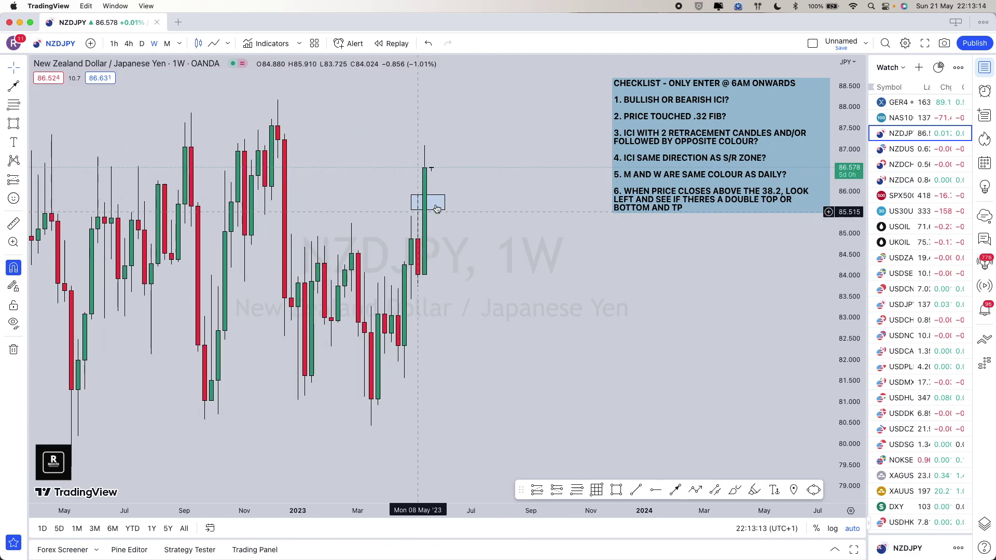
left_click(167, 43)
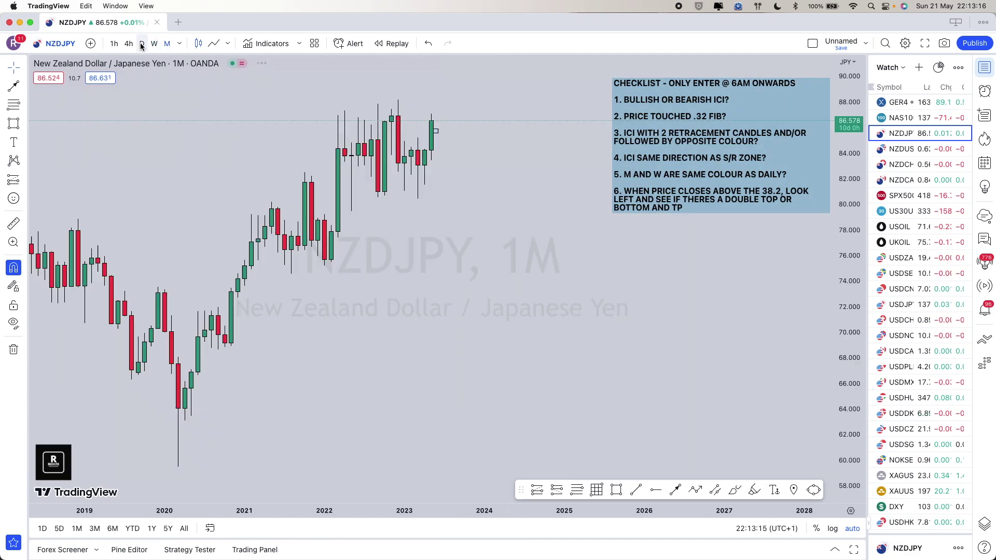
left_click(140, 44)
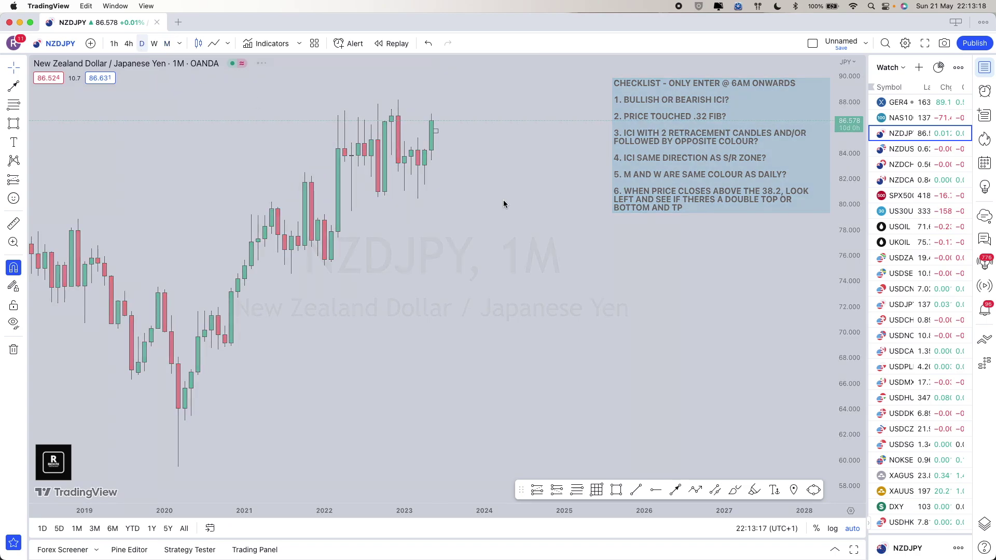
scroll(518, 275, "down", 4)
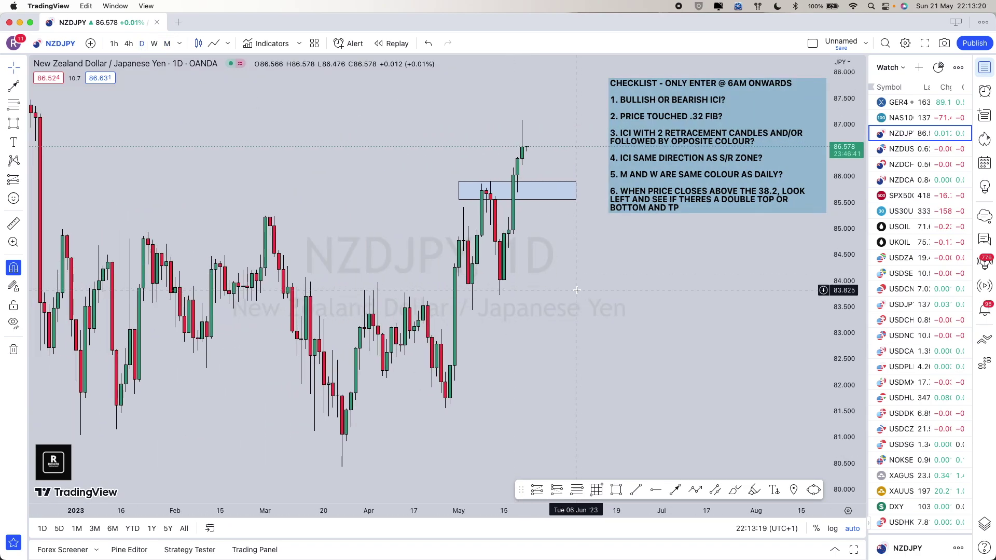
scroll(571, 292, "right", 3)
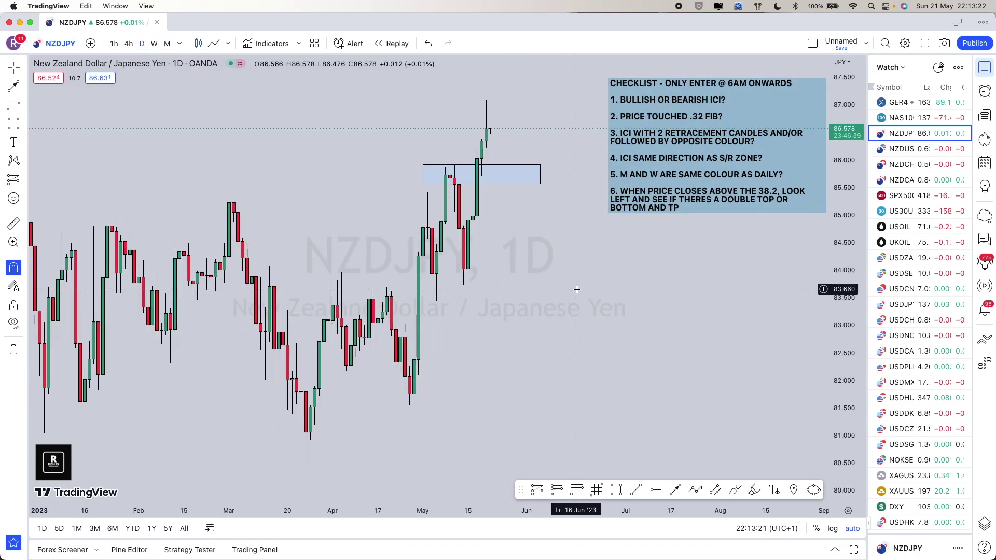
Open the NZDUSD daily chart and delete its old Fibonacci retracement and short position.
key("Down")
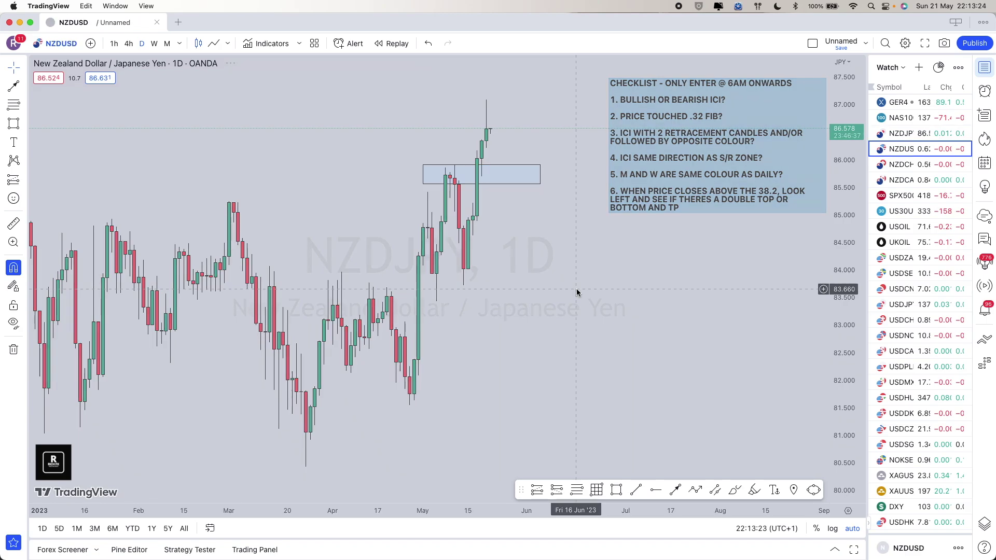
scroll(495, 255, "up", 2)
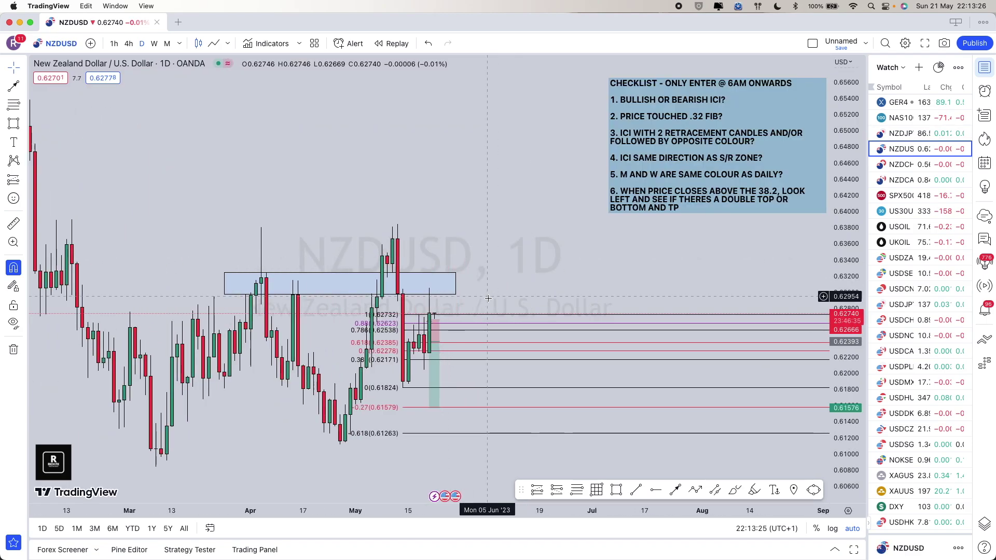
left_click(469, 314)
key("BackSpace")
left_click(436, 337)
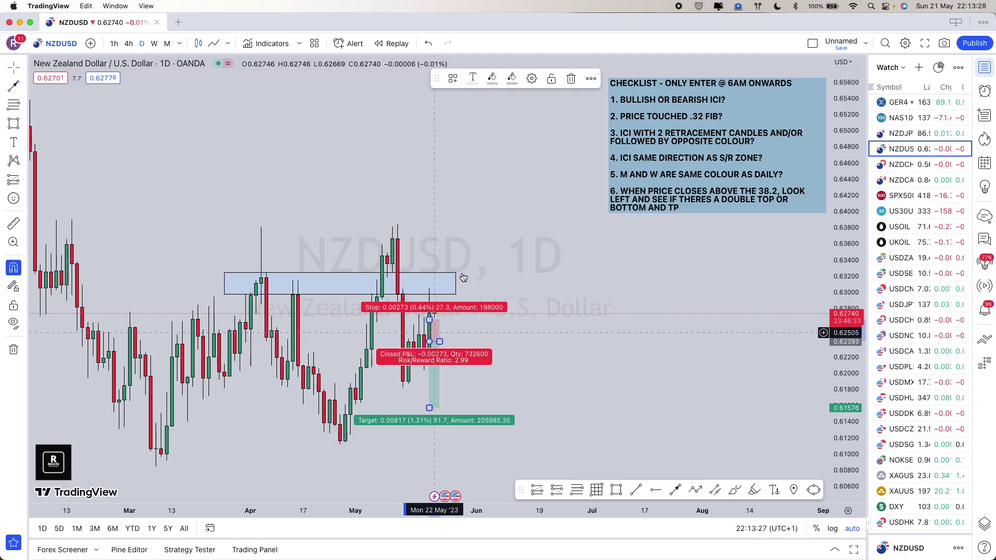
key("BackSpace")
Extend the end of the existing NZDUSD zone to 31 May 2023.
scroll(462, 274, "up", 1)
scroll(462, 273, "left", 3)
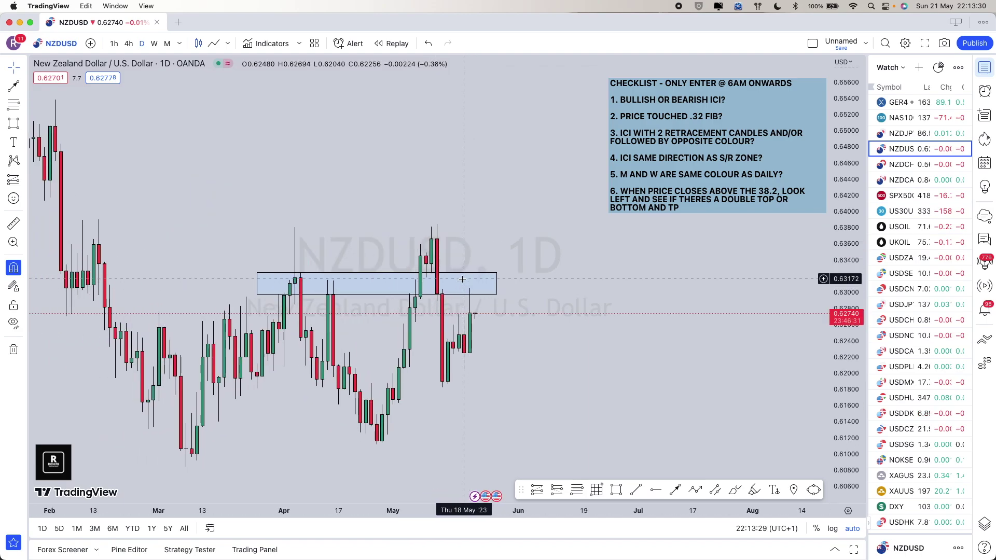
scroll(470, 304, "down", 1)
scroll(463, 304, "right", 1)
scroll(482, 299, "up", 2)
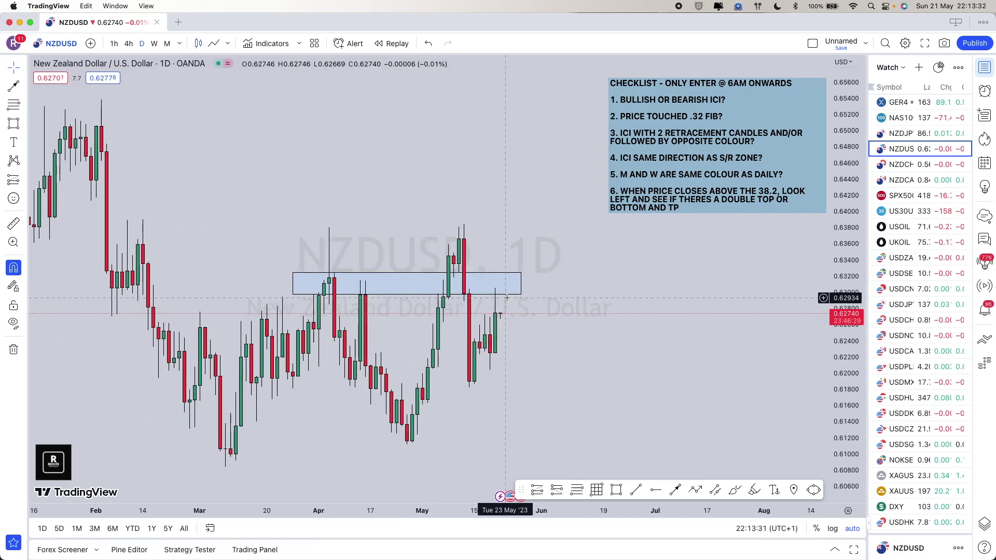
left_click(334, 273)
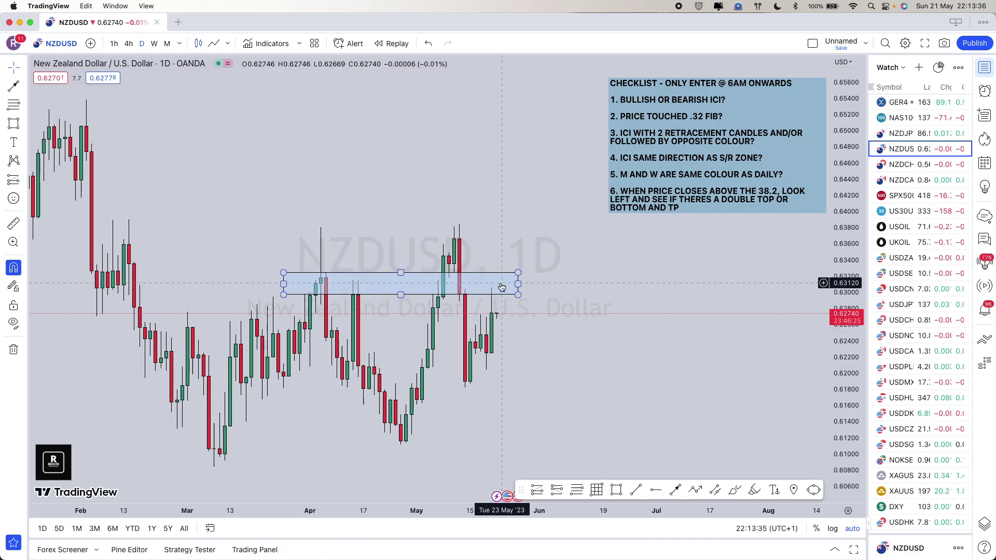
scroll(440, 309, "up", 1)
scroll(443, 289, "down", 1)
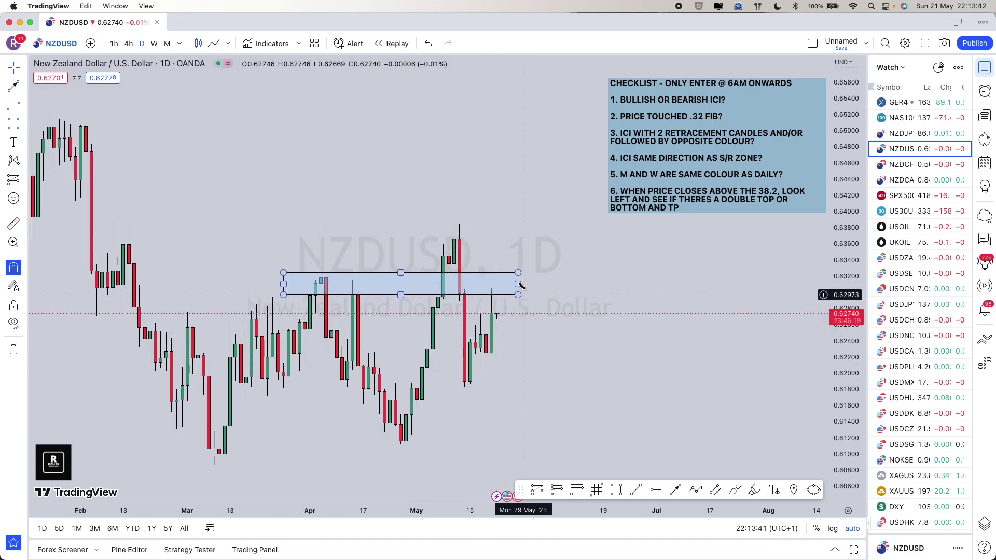
mouse_move(518, 284)
left_mouse_down()
mouse_move(547, 291)
mouse_move(535, 285)
left_mouse_up()
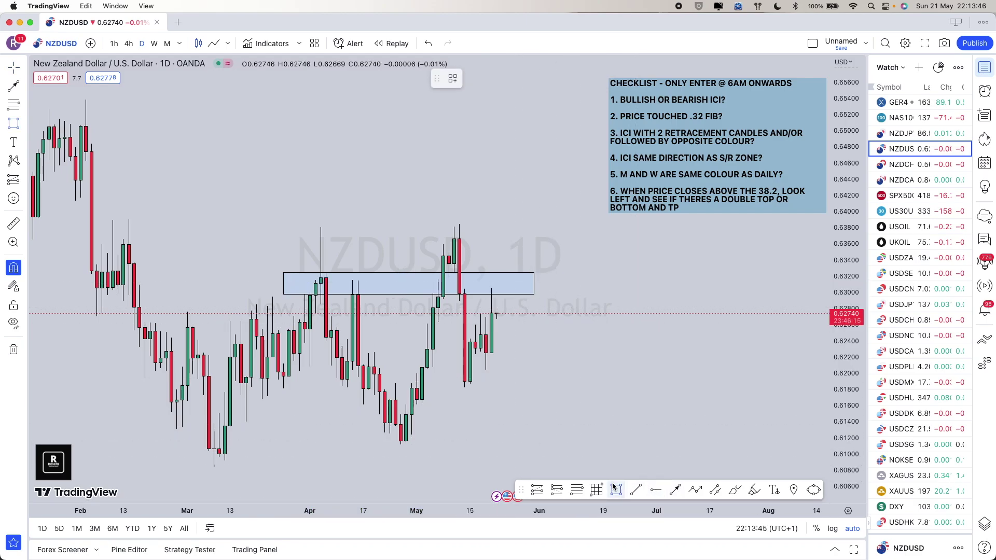
Draw a lower NZDUSD zone from 0.61824 to 0.62040, spanning 10 May to 31 May 2023.
left_click(485, 367)
left_click(464, 387)
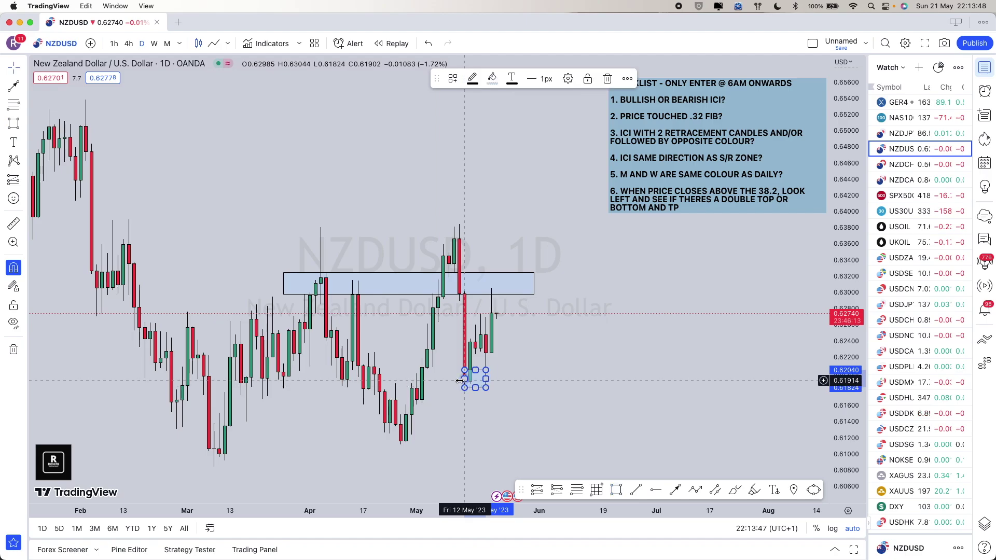
mouse_move(465, 379)
left_mouse_down()
mouse_move(454, 380)
mouse_move(546, 382)
left_mouse_up()
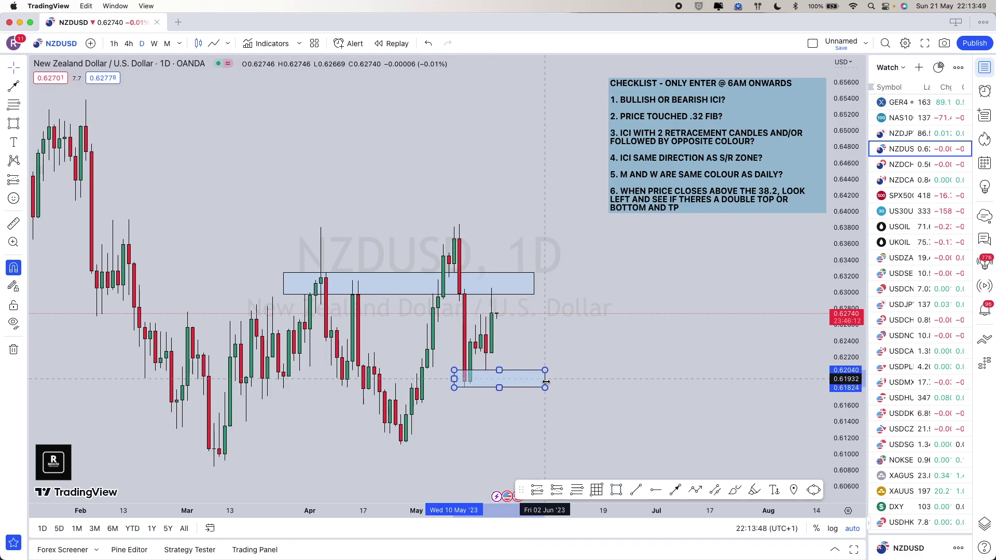
left_click(578, 383)
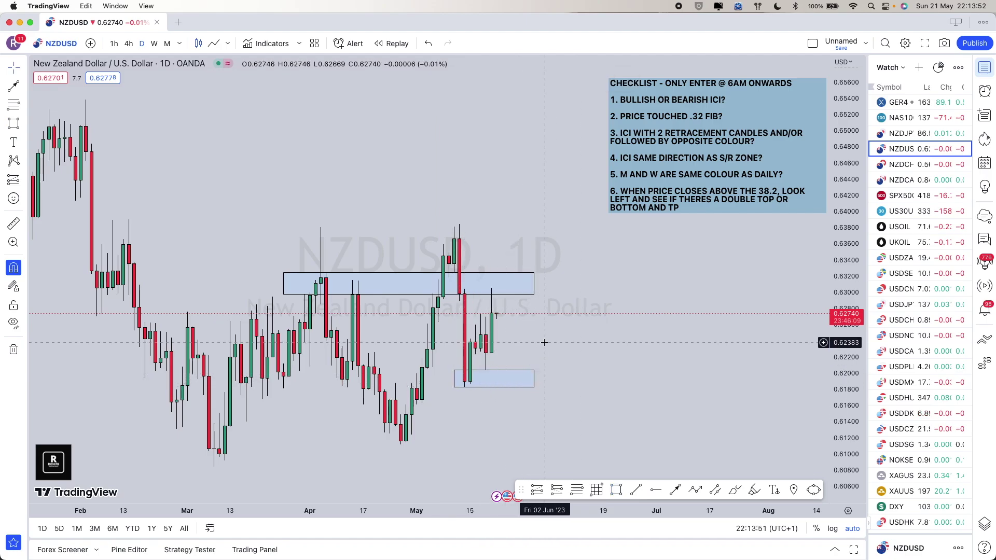
Sketch a projected NZDUSD path rising from 0.63058, pulling back to the upper zone and rising again, and delete it.
left_click(696, 491)
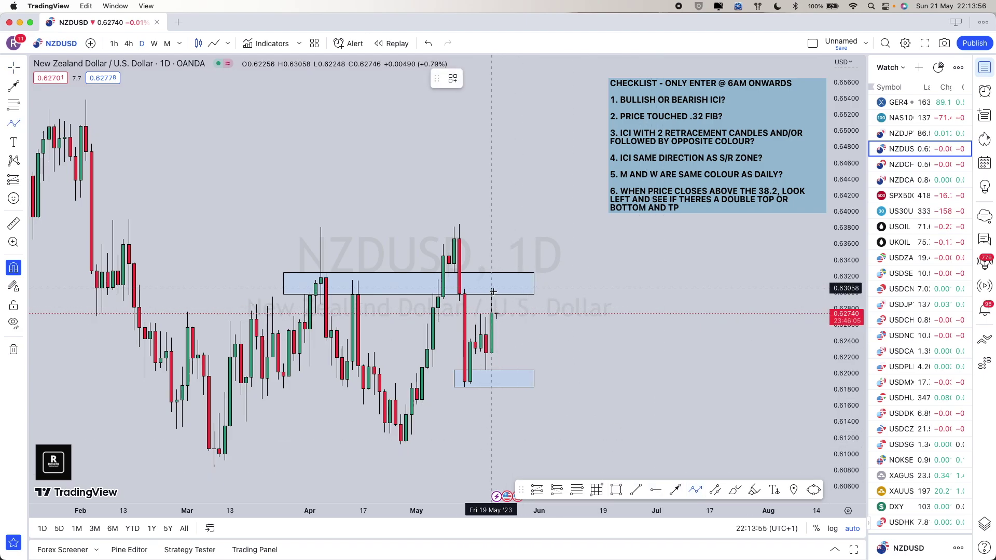
mouse_move(506, 259)
left_mouse_down()
mouse_move(511, 236)
mouse_move(452, 237)
mouse_move(502, 284)
mouse_move(454, 240)
mouse_move(534, 268)
mouse_move(518, 271)
mouse_move(518, 217)
left_mouse_up()
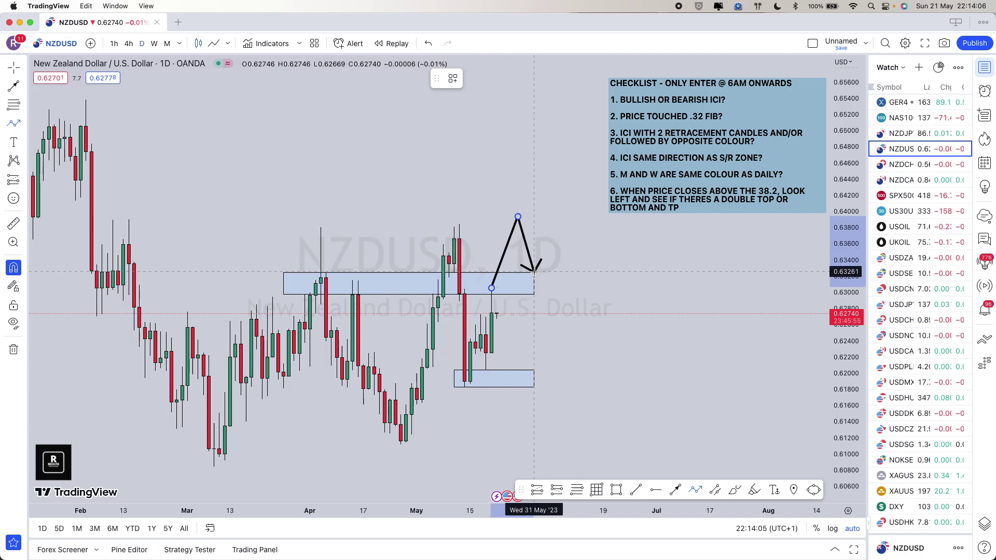
left_click(566, 147)
key("Escape")
left_click(534, 260)
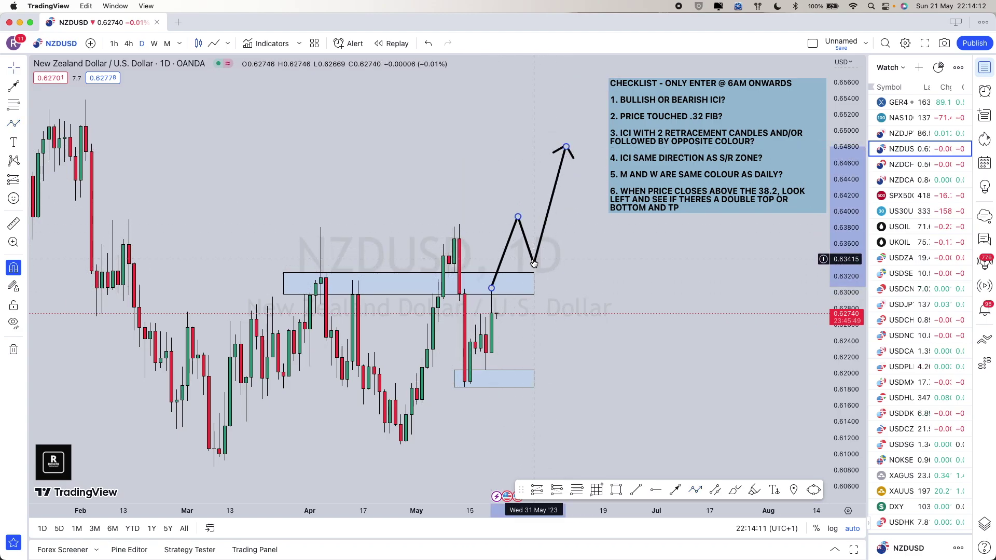
key("BackSpace")
Raise the top edge of the lower NZDUSD zone to 0.63058.
left_click(494, 370)
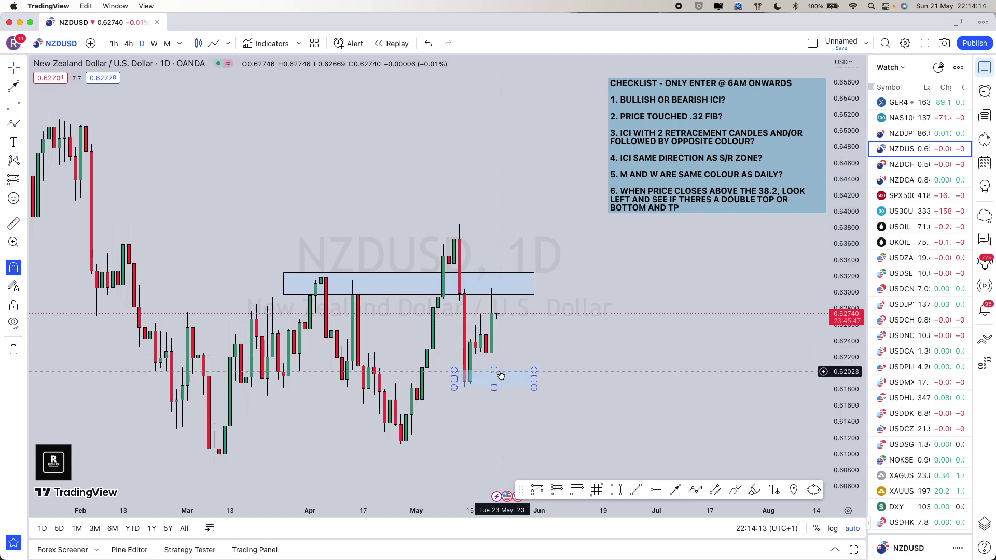
left_click_drag(494, 370, 496, 287)
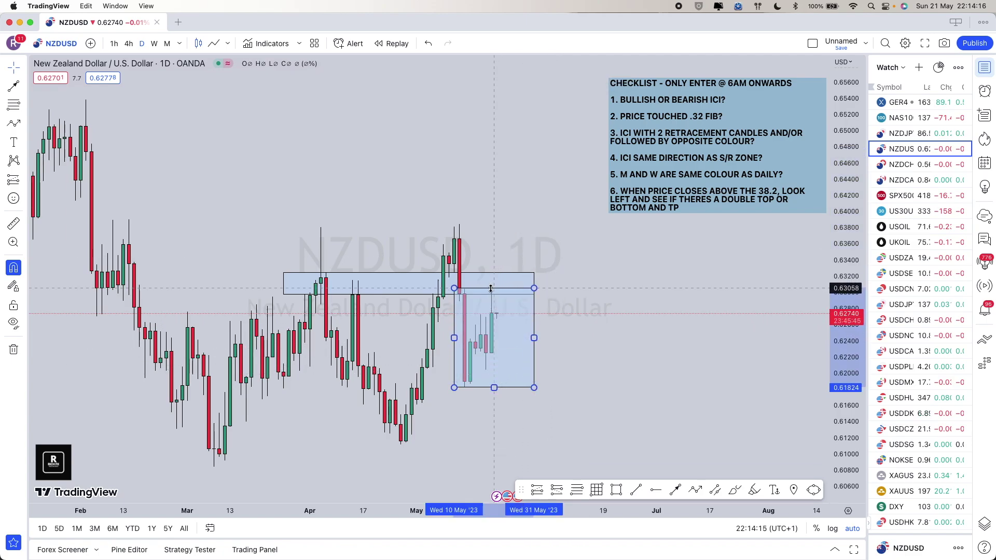
left_click(509, 232)
Delete the upper NZDUSD zone and undo the deletion.
left_click(523, 277)
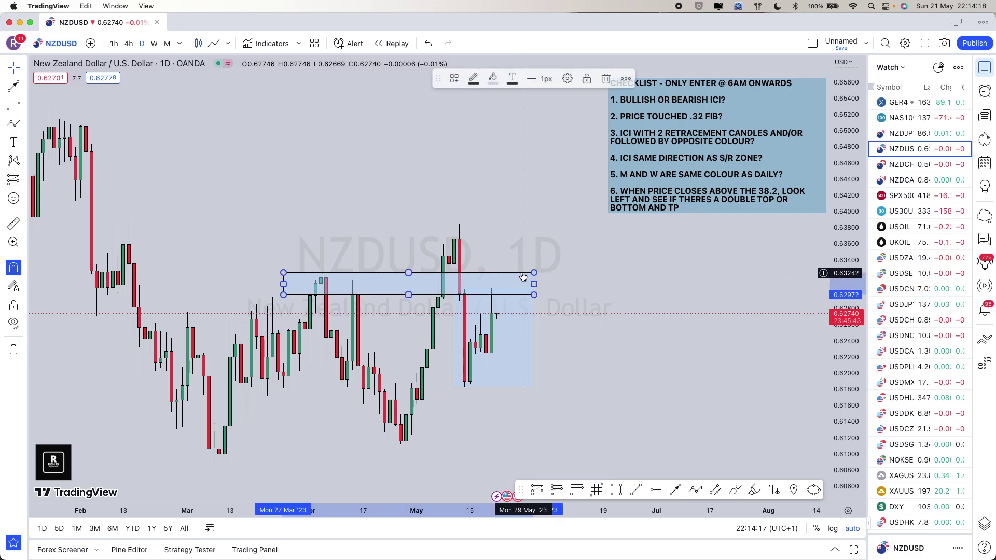
key("Delete")
left_click(453, 338)
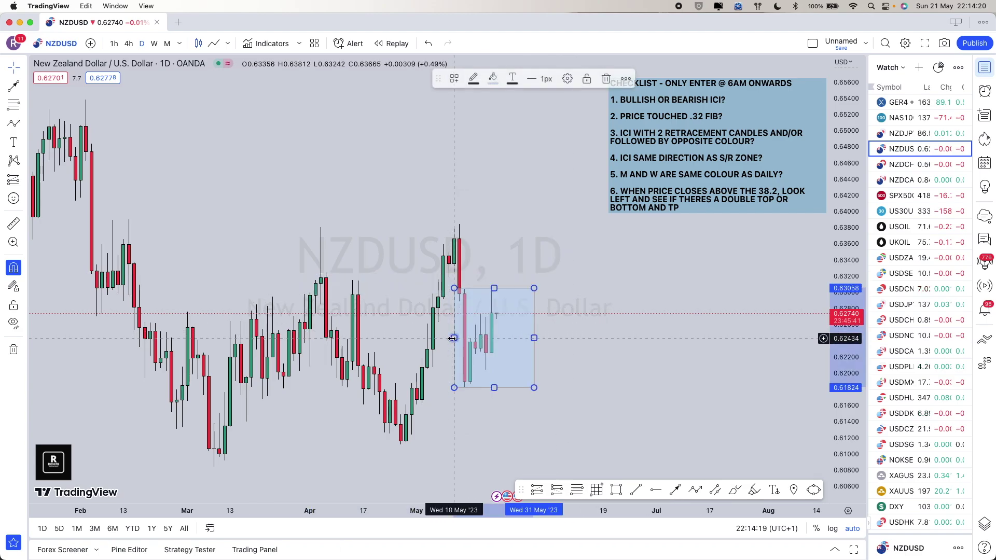
left_click(576, 342)
scroll(576, 344, "up", 2)
key("super+z")
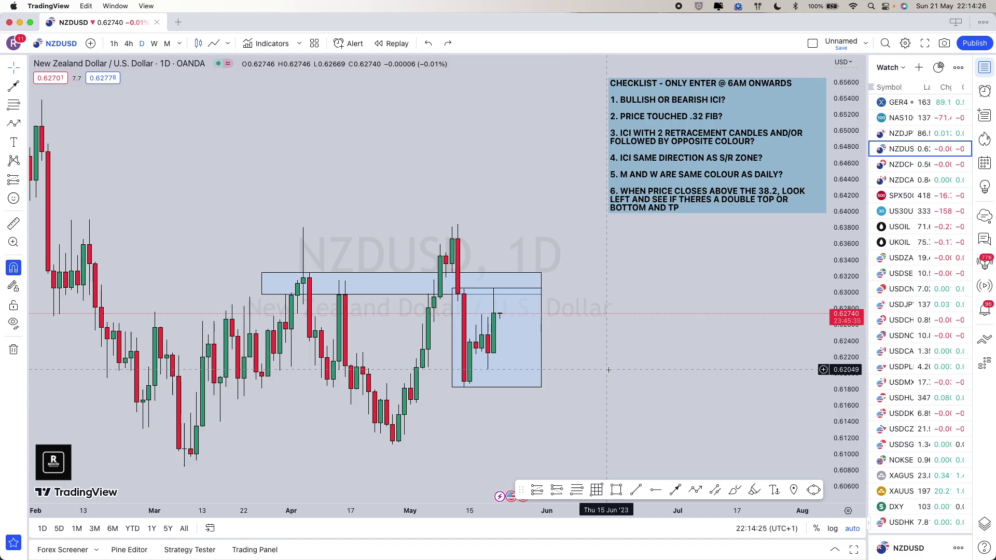
On the NZDCHF daily chart, delete the old Fibonacci retracement and extend the existing zone's end past the latest candles to late May 2023.
key("Down")
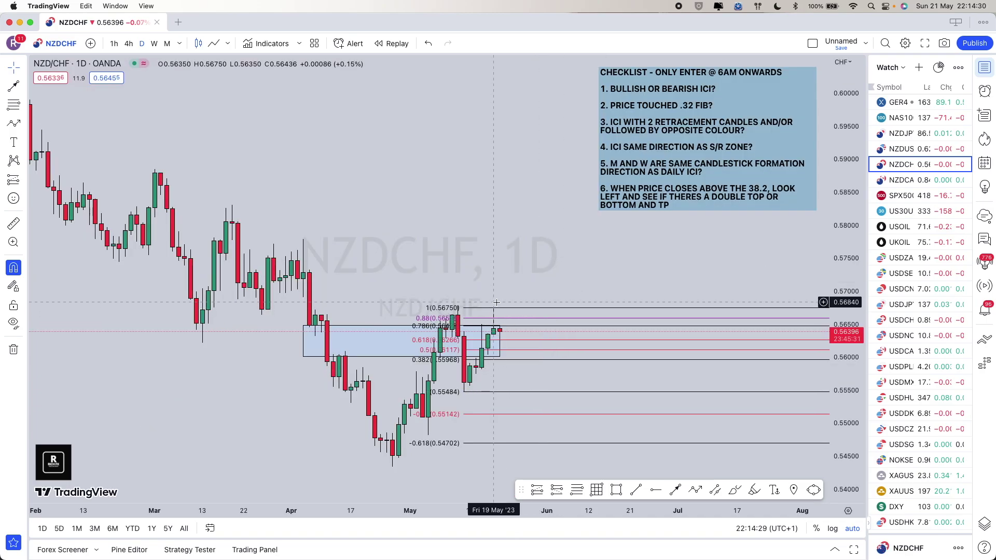
left_click(494, 309)
key("Delete")
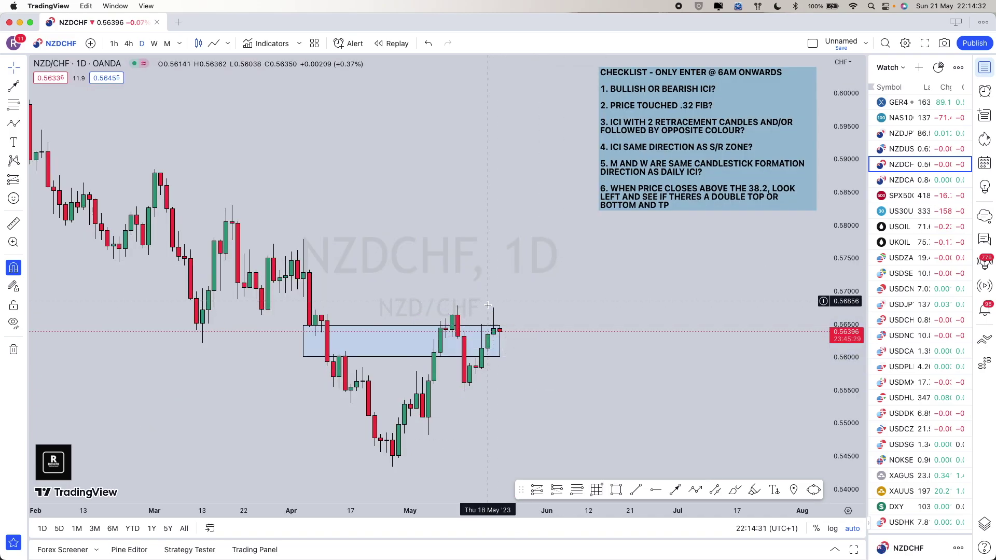
left_click_drag(500, 341, 529, 341)
left_click(522, 273)
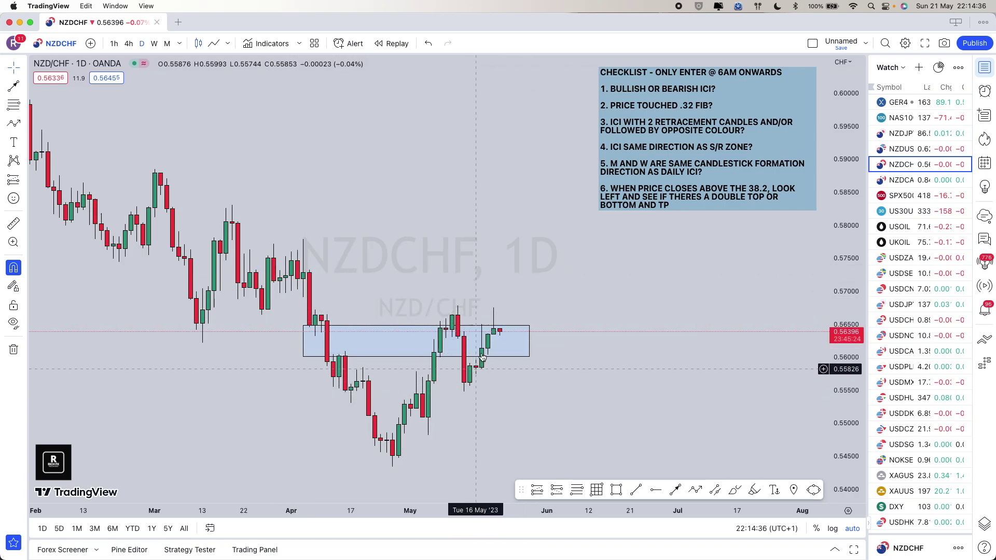
Draw a narrow NZDCHF zone above the existing one from 0.56648 to 0.56783, spanning 5 May to 30 May 2023.
left_click(455, 329)
scroll(517, 337, "up", 1)
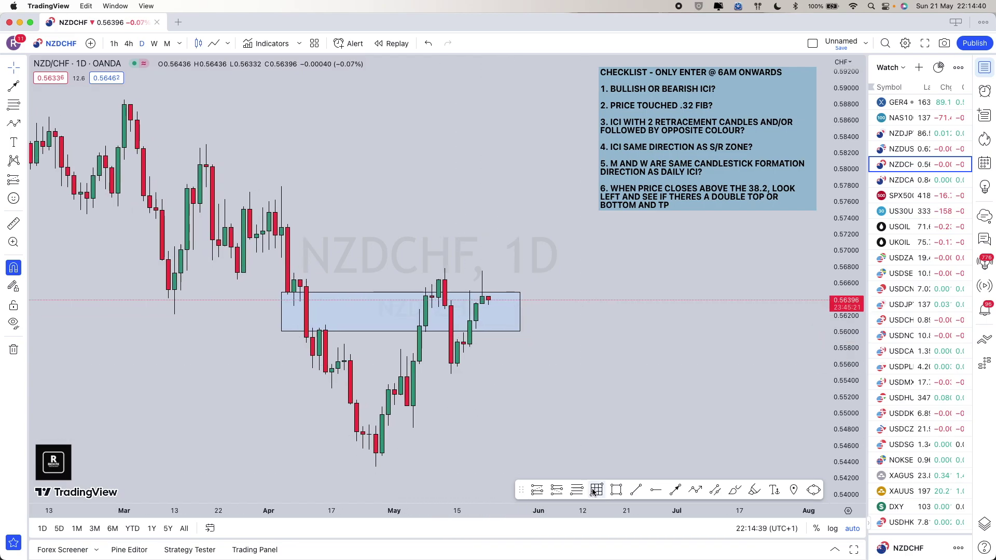
left_click(444, 269)
left_click_drag(445, 274, 508, 274)
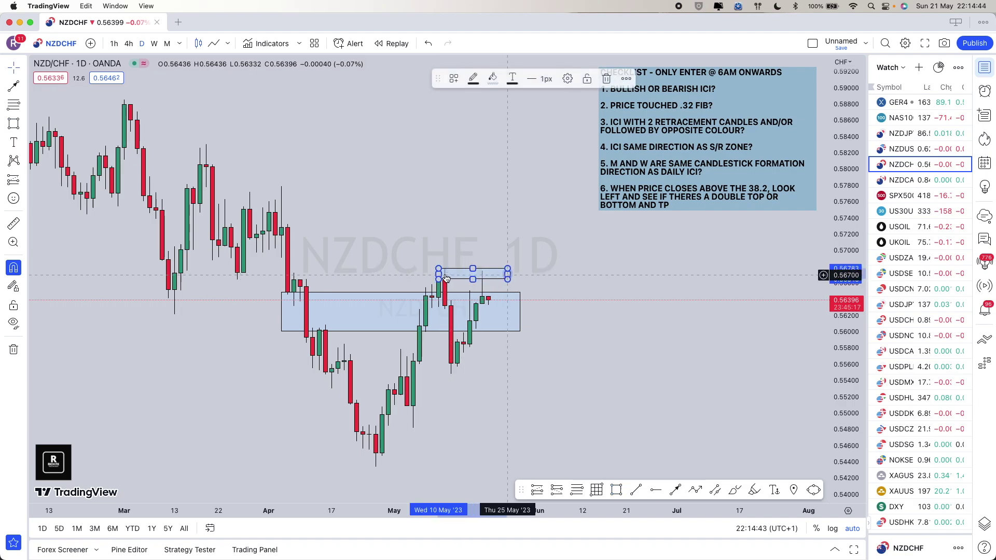
left_click_drag(426, 275, 419, 274)
left_click(510, 258)
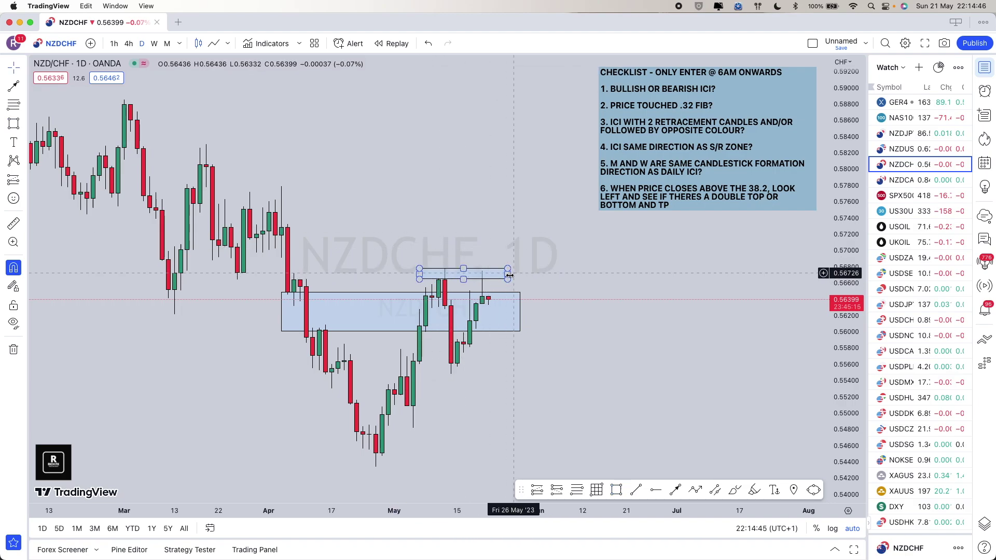
left_click_drag(509, 275, 526, 274)
left_click(521, 262)
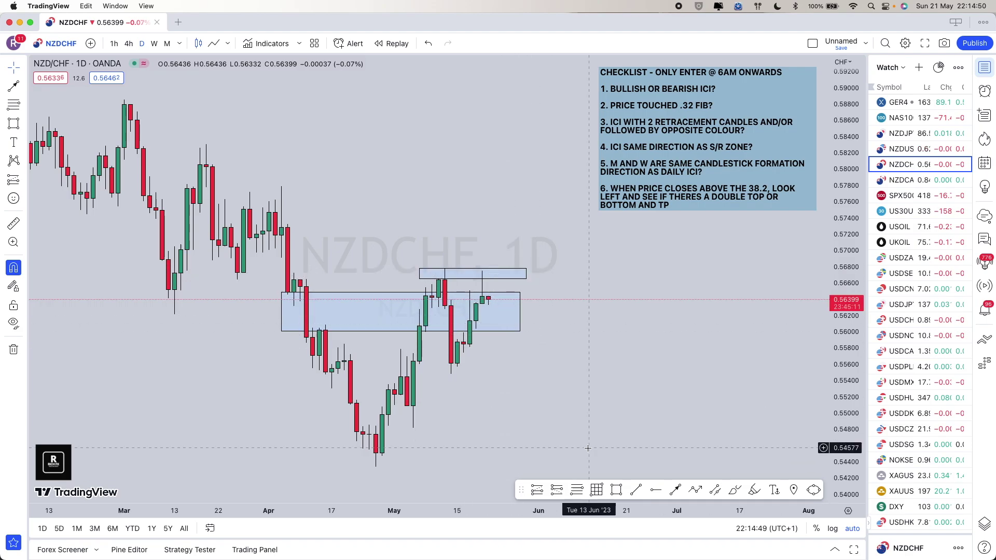
Delete the narrow upper NZDCHF zone.
scroll(543, 396, "up", 1)
left_click_drag(518, 275, 498, 289)
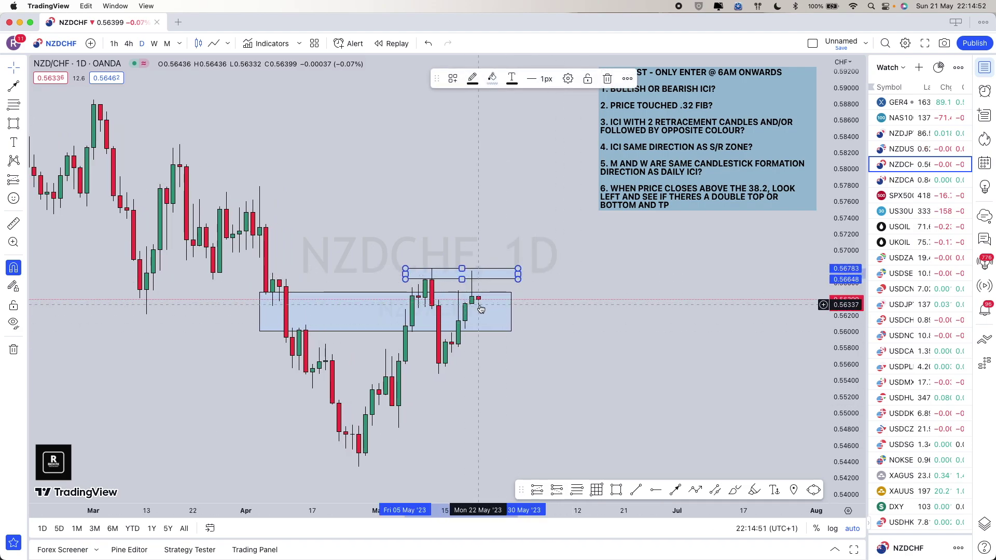
key("Delete")
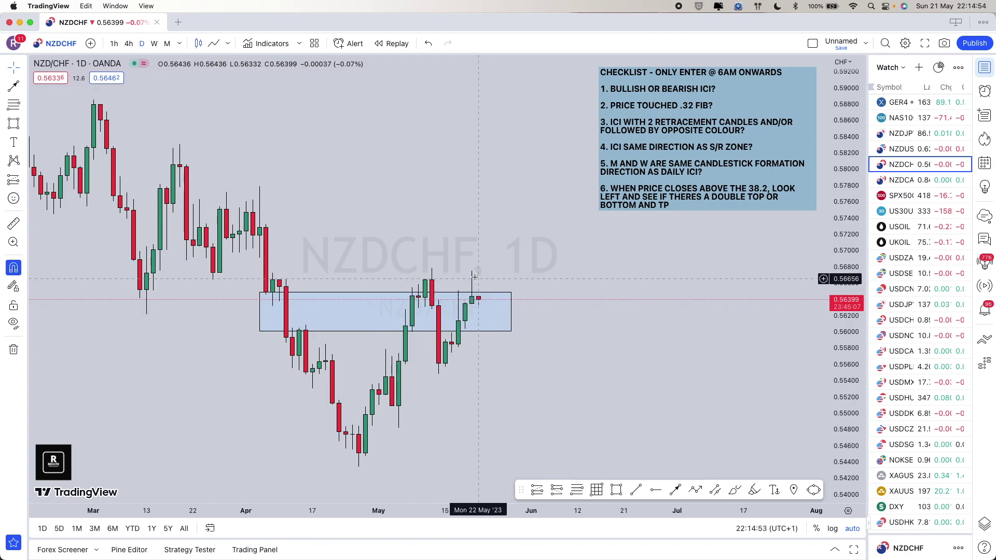
left_click(474, 298)
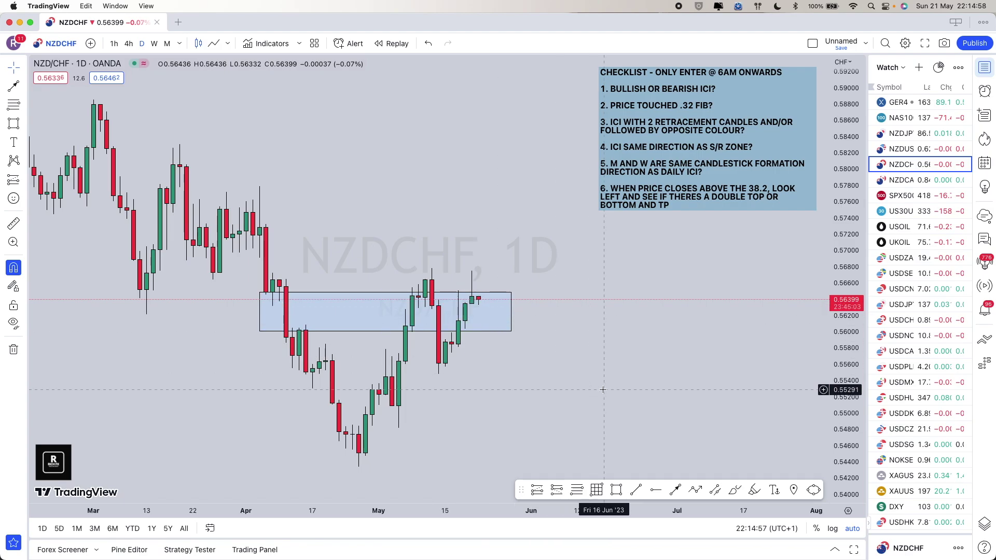
Sketch a projected NZDCHF path falling from the current price to about 0.5520 and rising back to about 0.5606 on 1 June 2023.
left_click(696, 489)
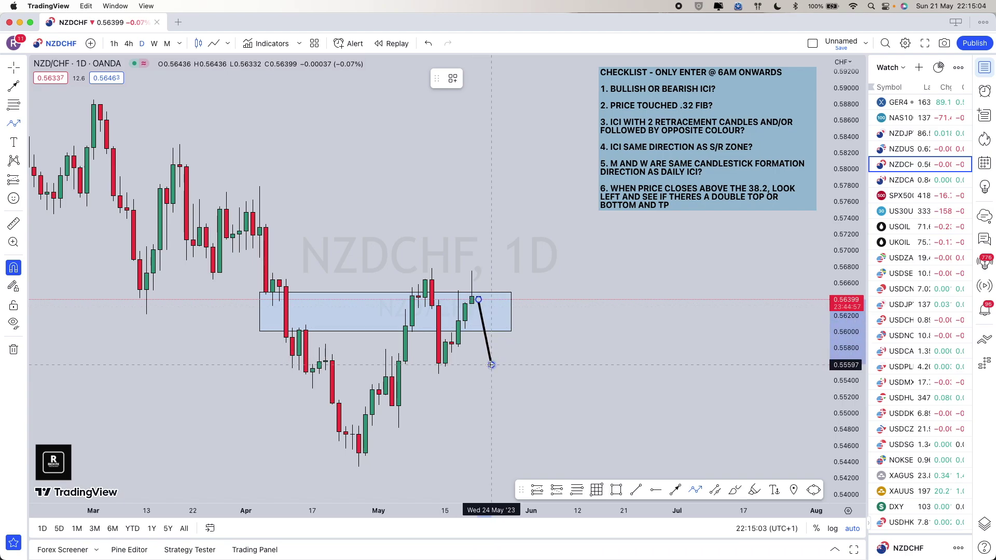
left_click(491, 365)
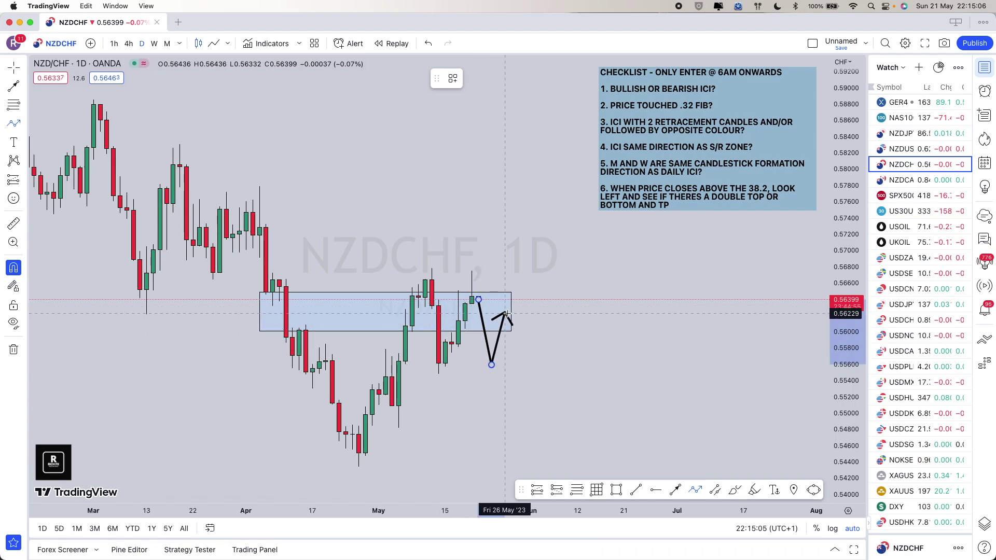
key("Escape")
left_click_drag(491, 365, 497, 390)
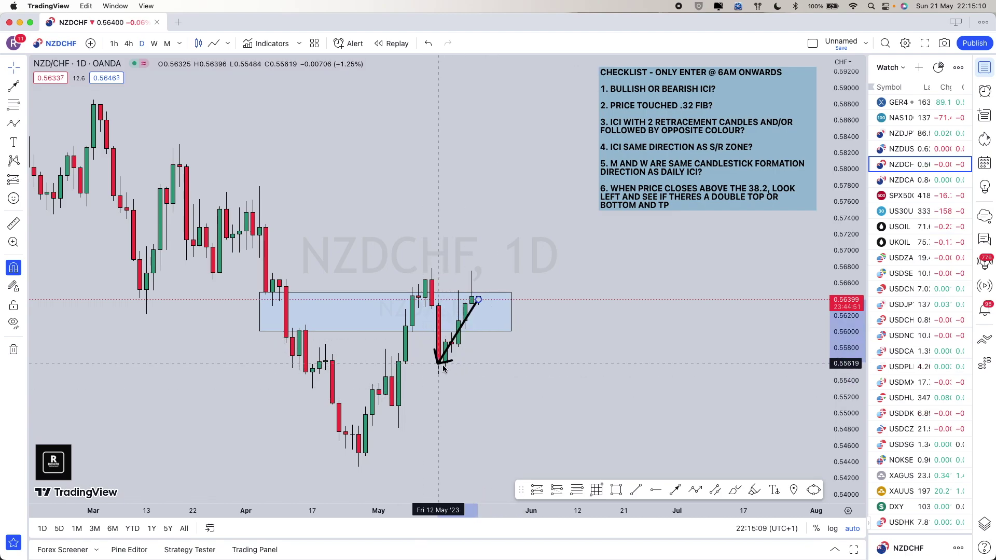
left_click(511, 397)
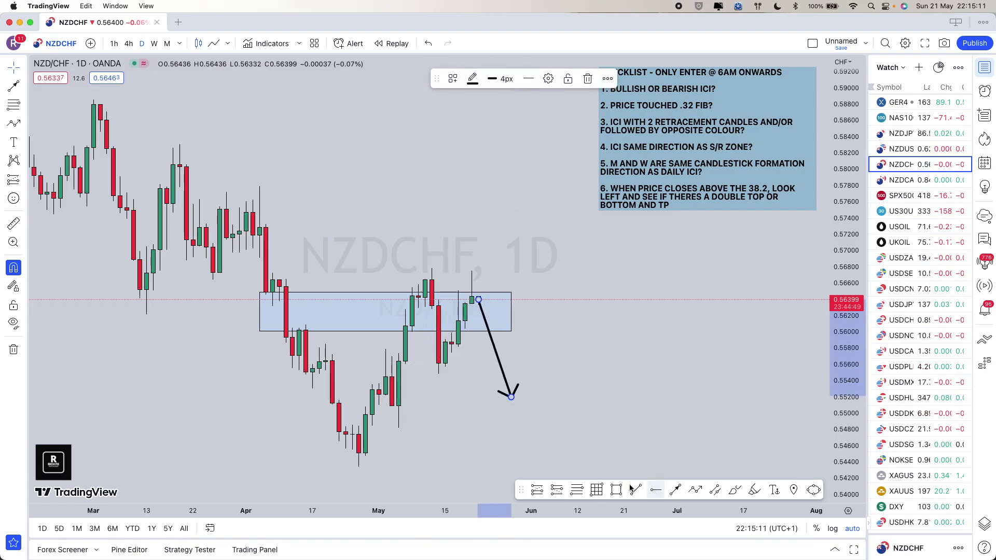
left_click(696, 494)
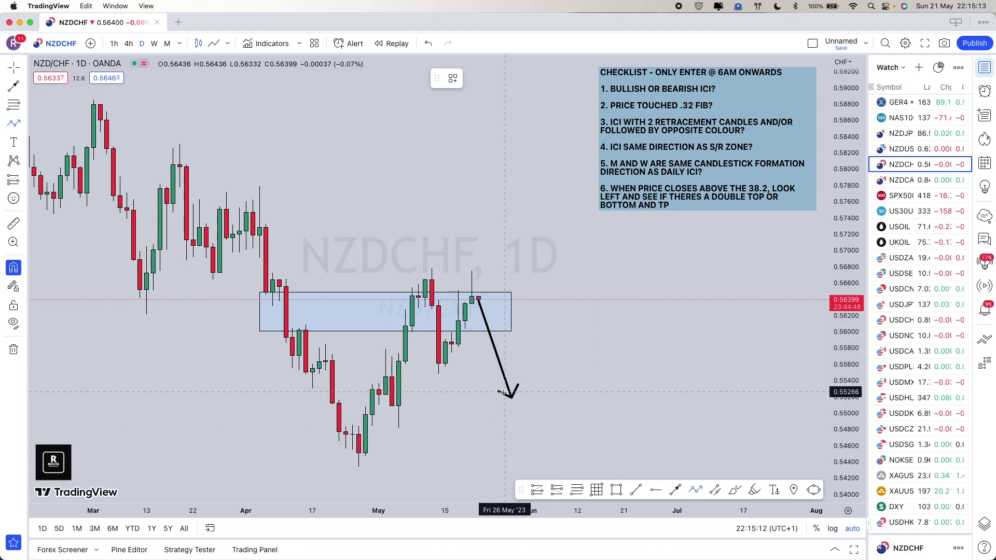
left_click(532, 328)
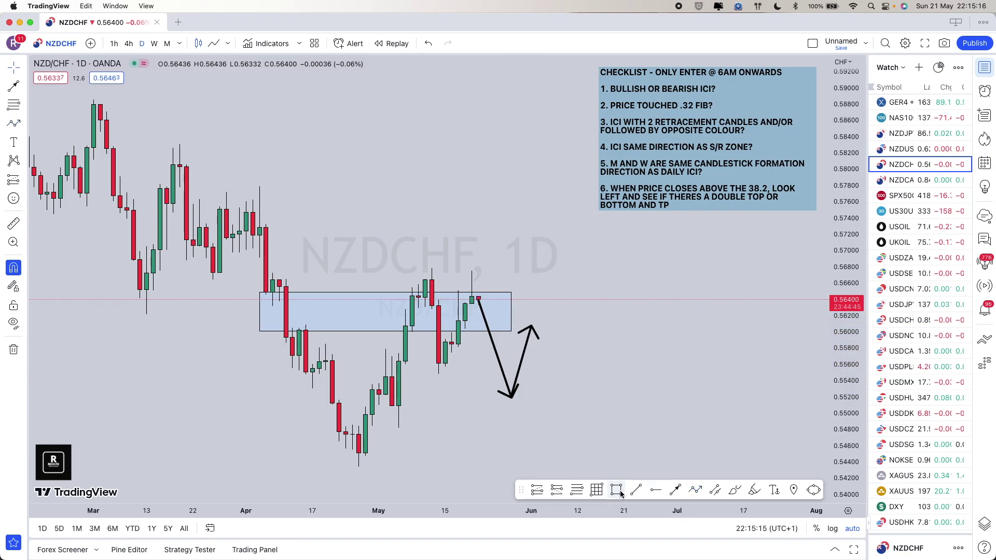
Draw a lower NZDCHF zone from 0.55484 to 0.55744, spanning 10 May to 2 June 2023.
left_click(439, 364)
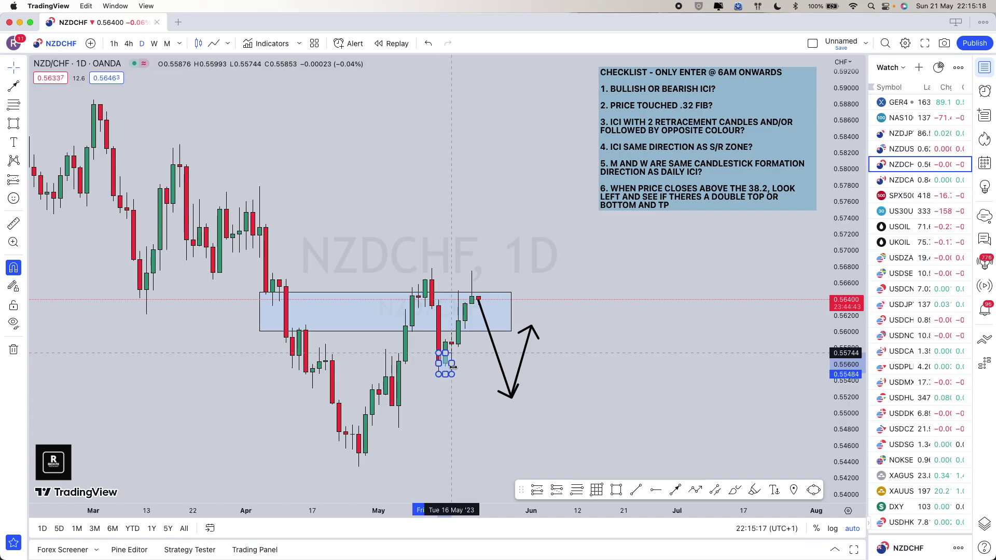
left_click_drag(438, 363, 425, 364)
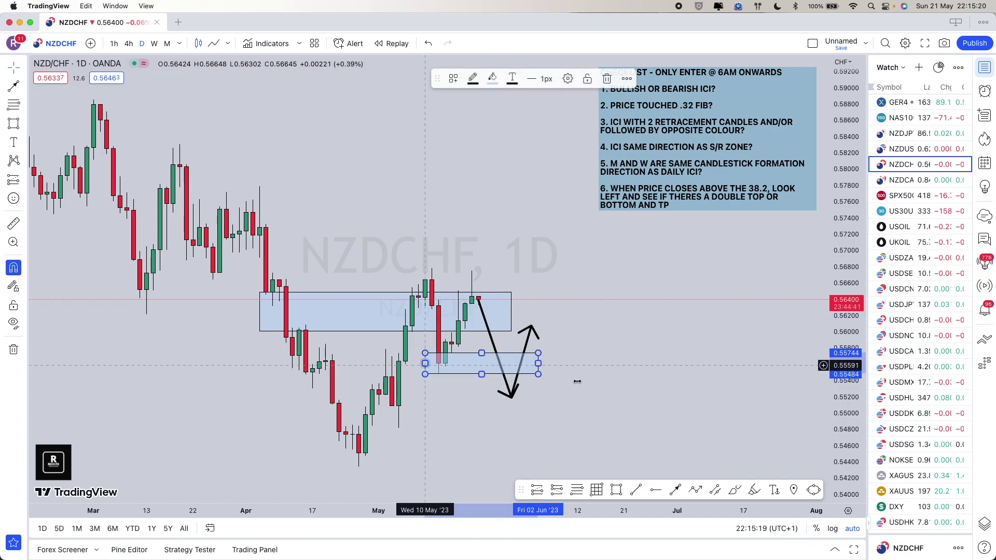
left_click(576, 383)
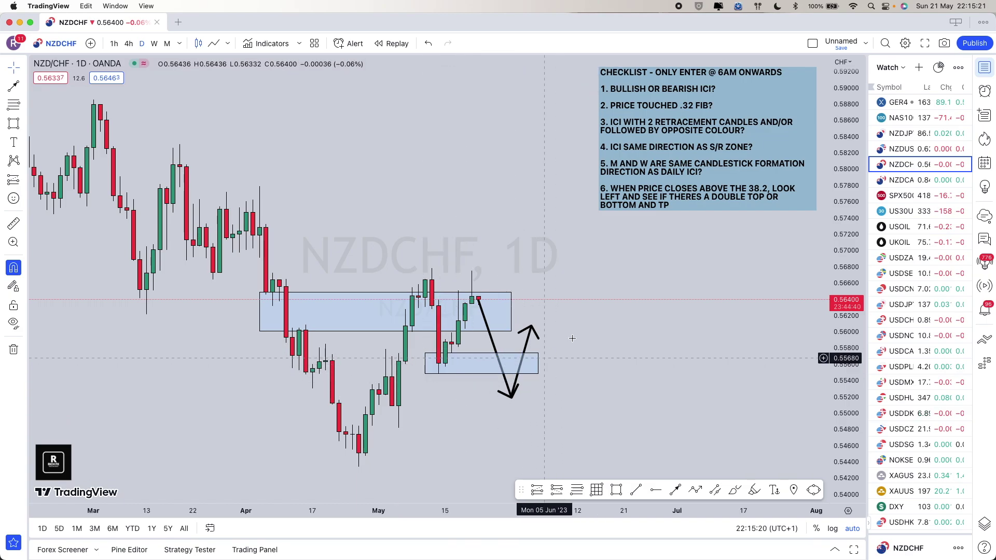
Delete both projected path arrows and the lower zone from the NZDCHF chart.
left_click(532, 360)
left_click(531, 331)
key("BackSpace")
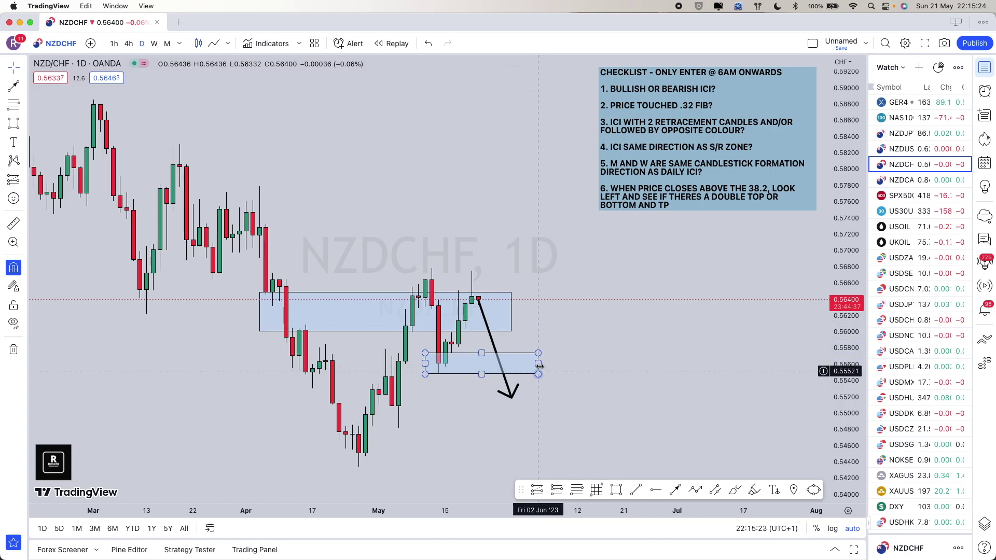
left_click(537, 373)
key("BackSpace")
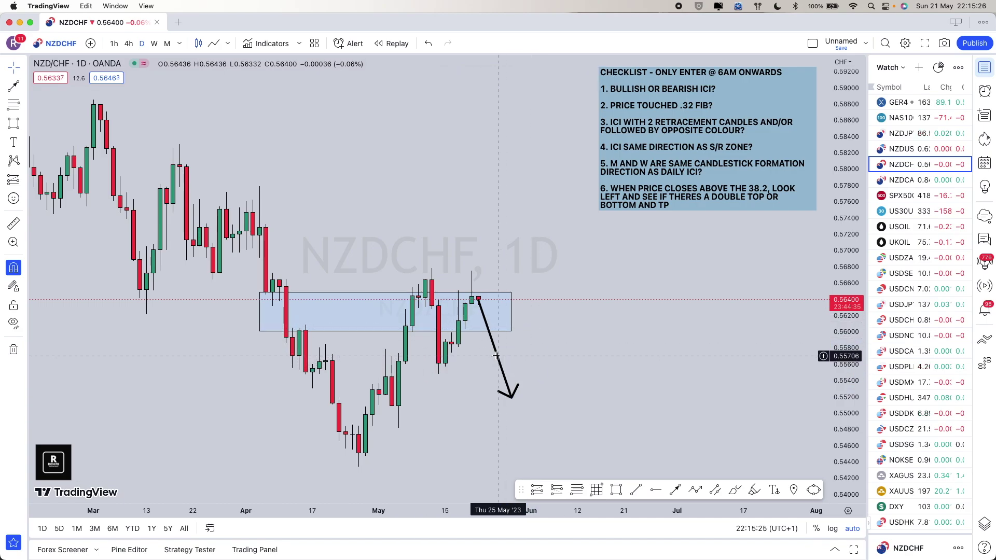
left_click(496, 356)
key("Delete")
On the NZDCAD daily chart, raise the existing zone's top to 0.85368 and extend its start back to 24 April 2023.
key("Down")
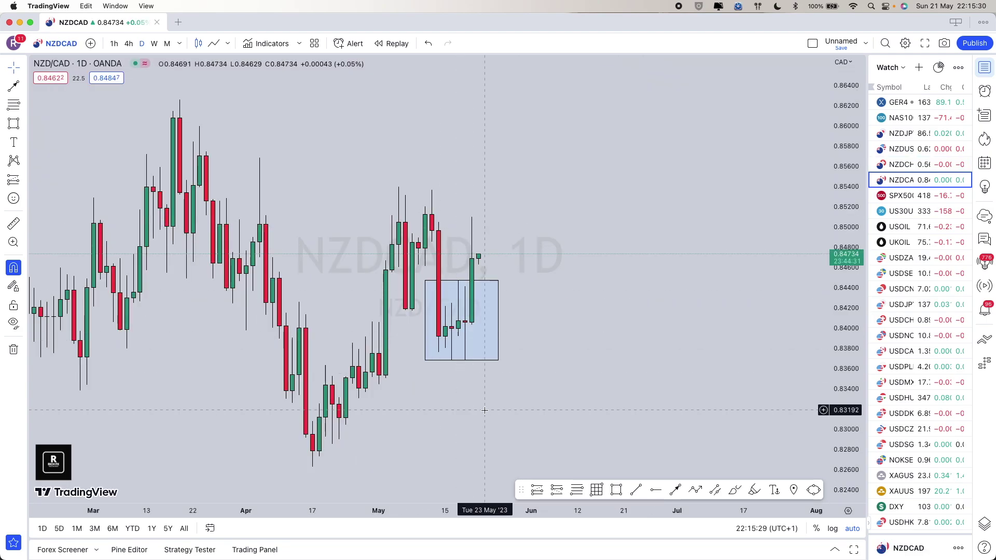
left_click(492, 480)
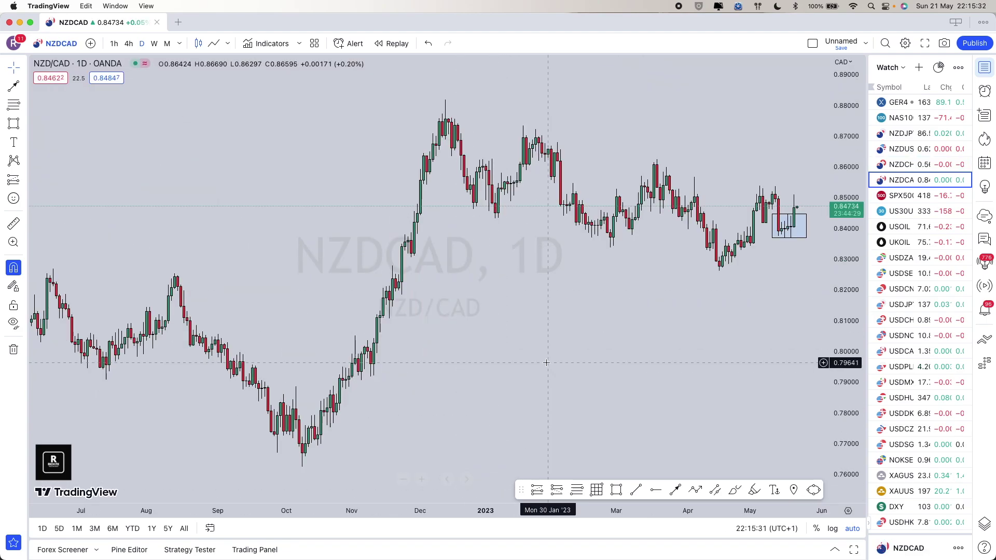
scroll(573, 256, "up", 6)
scroll(573, 260, "up", 2)
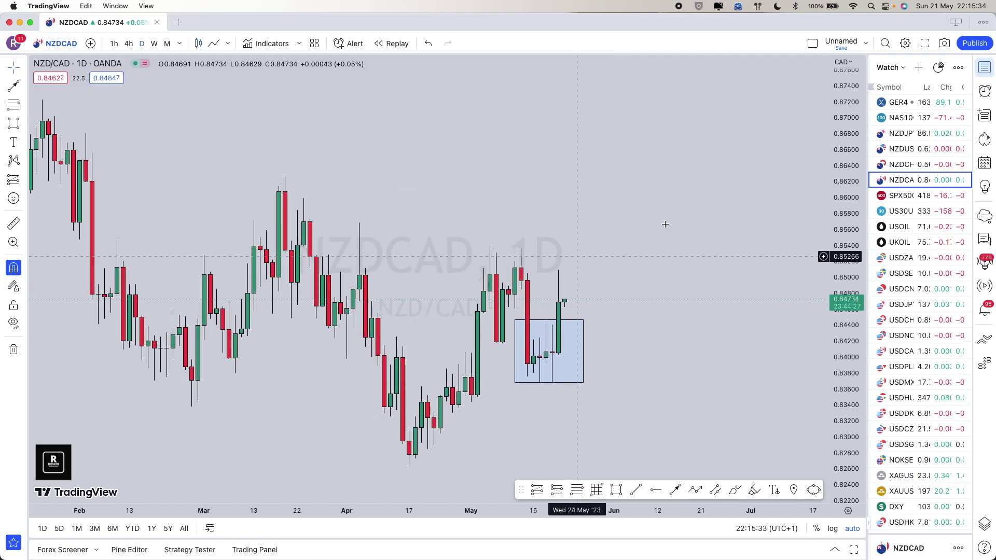
left_click_drag(839, 181, 839, 198)
left_click_drag(660, 208, 641, 204)
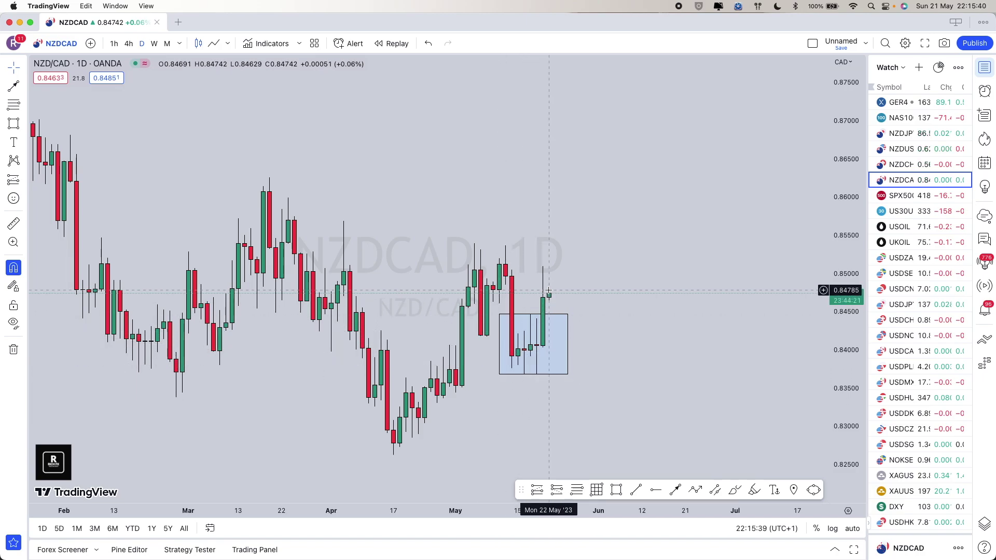
left_click(533, 315)
left_click_drag(532, 316, 504, 244)
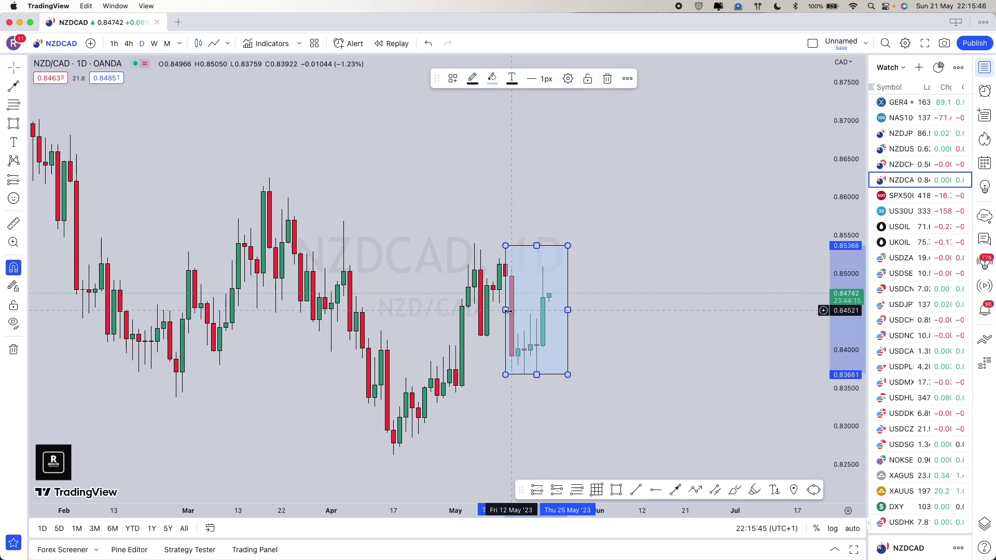
left_click_drag(506, 309, 425, 317)
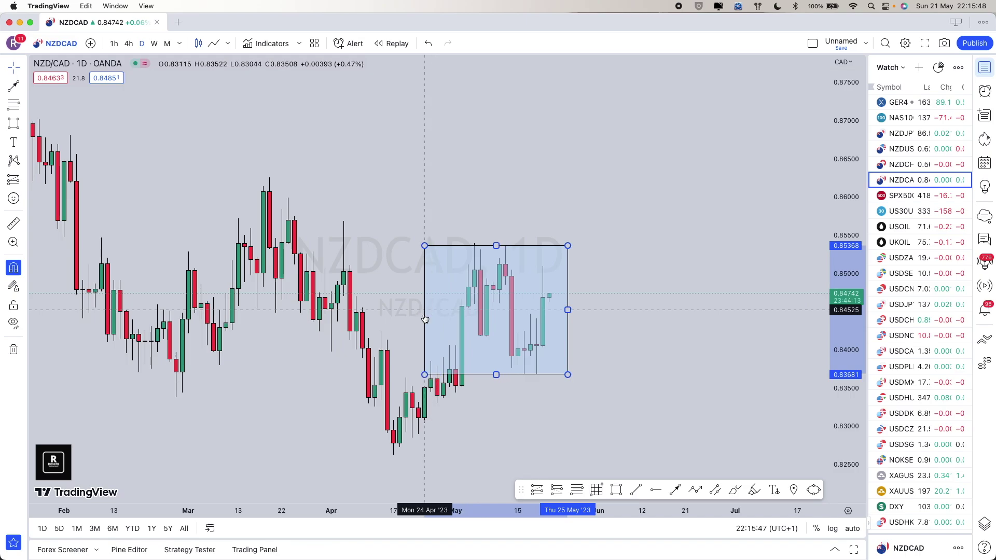
Switch to the SPX500USD daily chart and review the latest price against the existing zone.
left_click(412, 369)
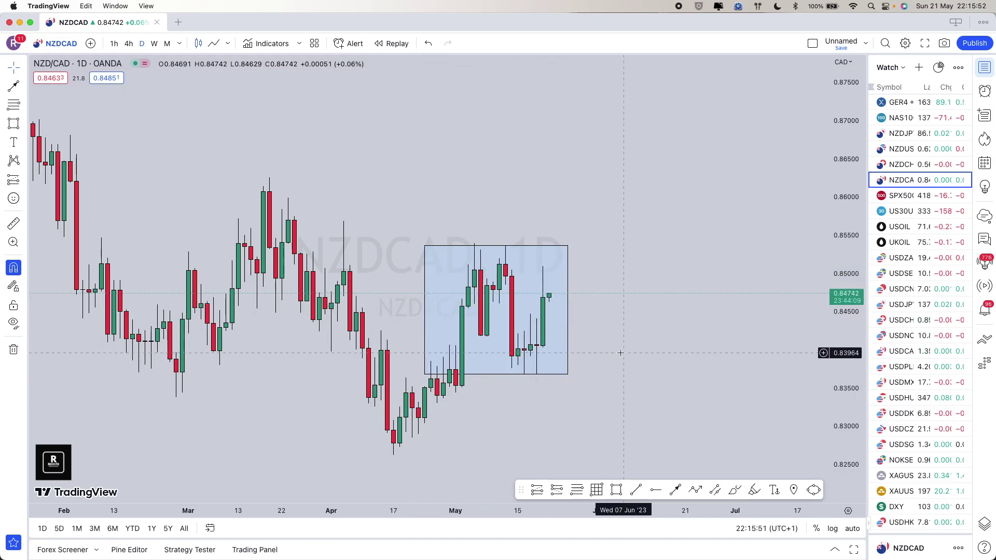
key("Down")
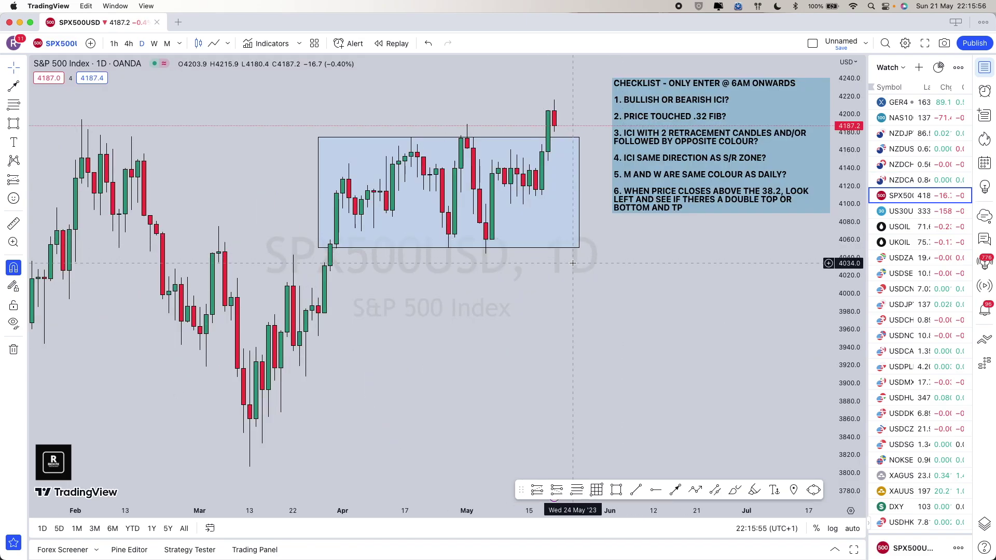
left_click_drag(620, 352, 553, 262)
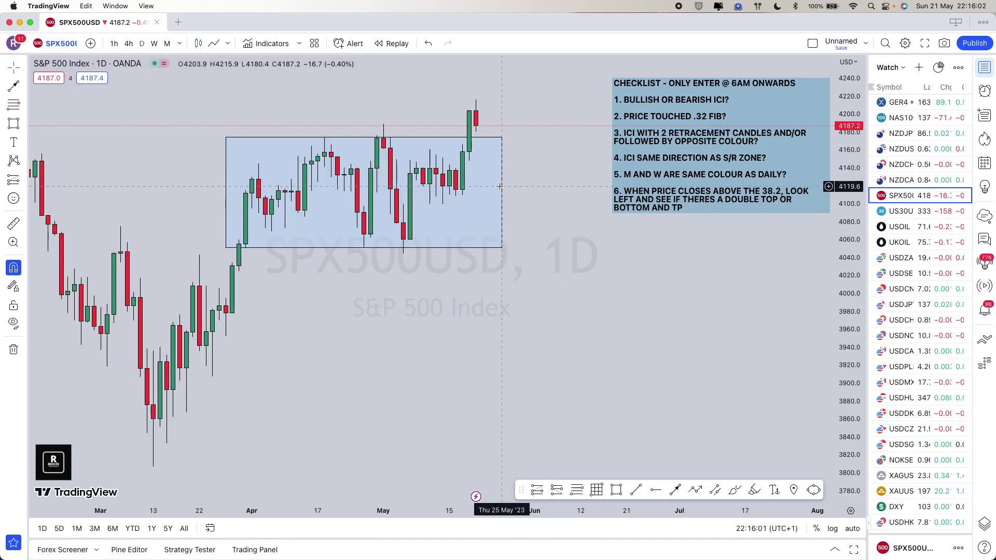
scroll(524, 202, "down", 1)
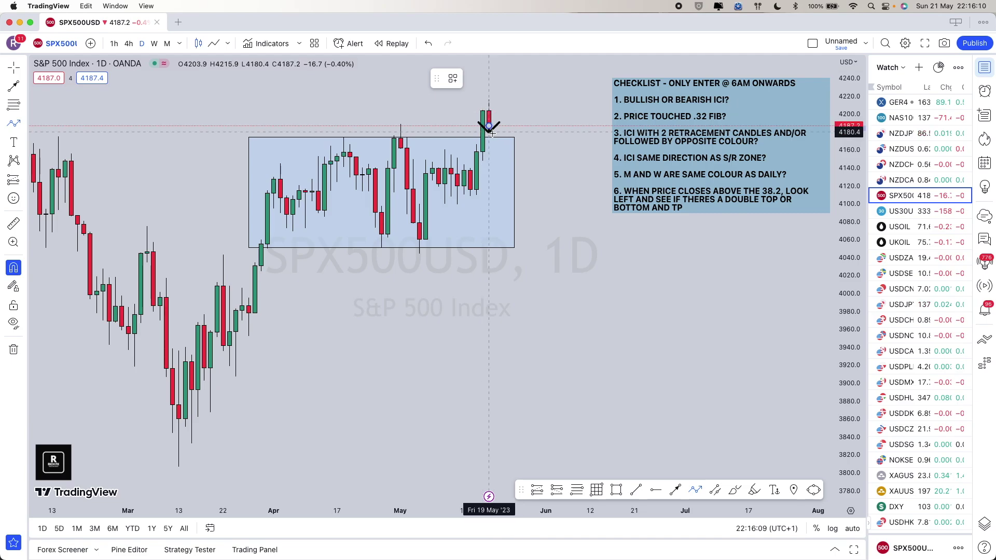
Sketch a bullish SPX500USD path dipping to about 4154 and zigzagging up to about 4260 on 31 May 2023, and delete it.
left_click(502, 156)
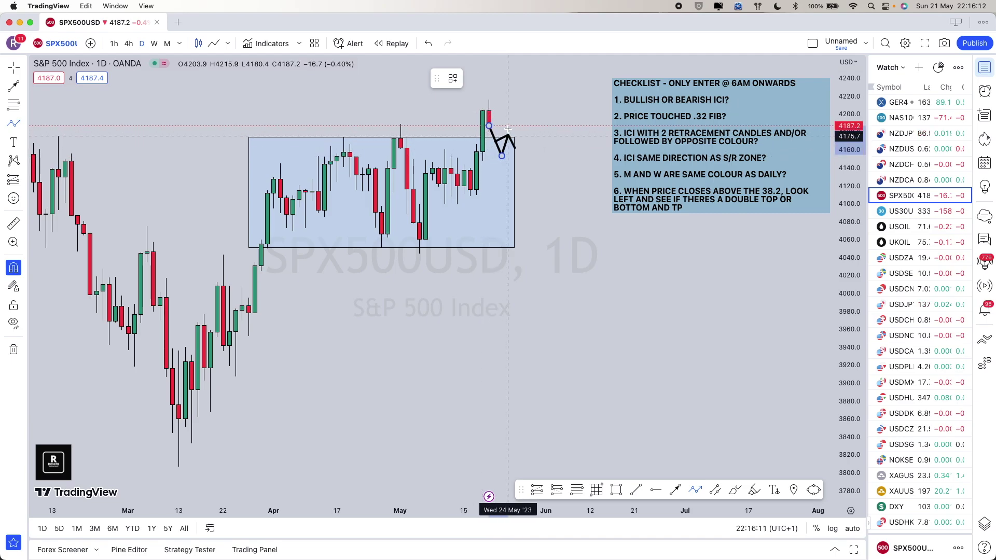
left_click(523, 91)
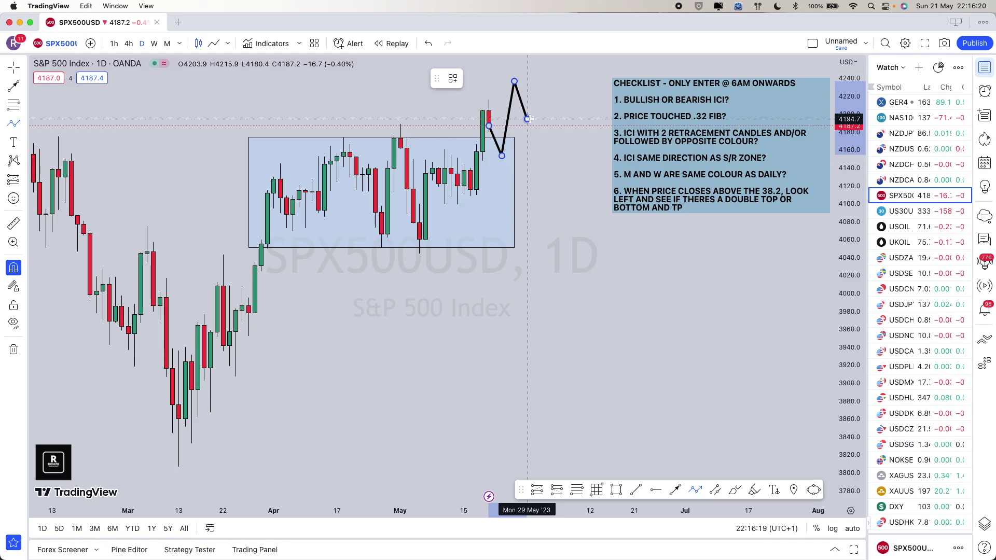
double_click(540, 56)
left_click(529, 119)
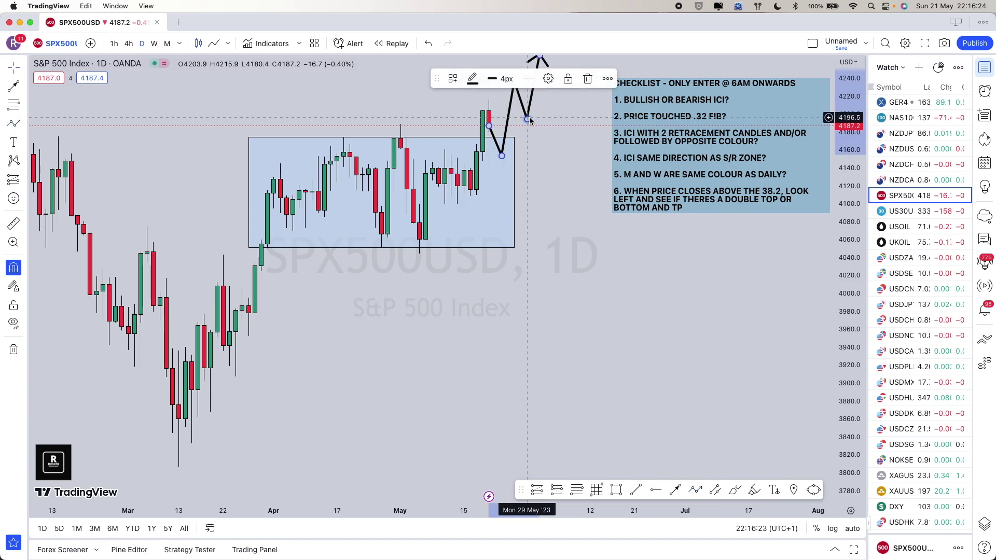
key("BackSpace")
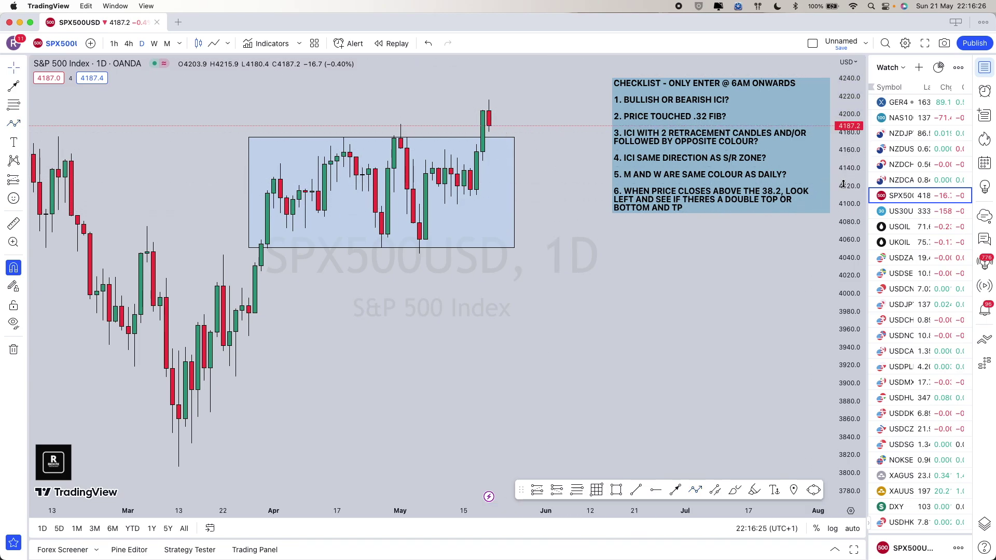
Sketch a bearish SPX500USD zigzag from the current price through the zone to about 4055 in early June 2023, and undo it.
left_click_drag(844, 184, 840, 229)
left_click_drag(635, 279, 629, 278)
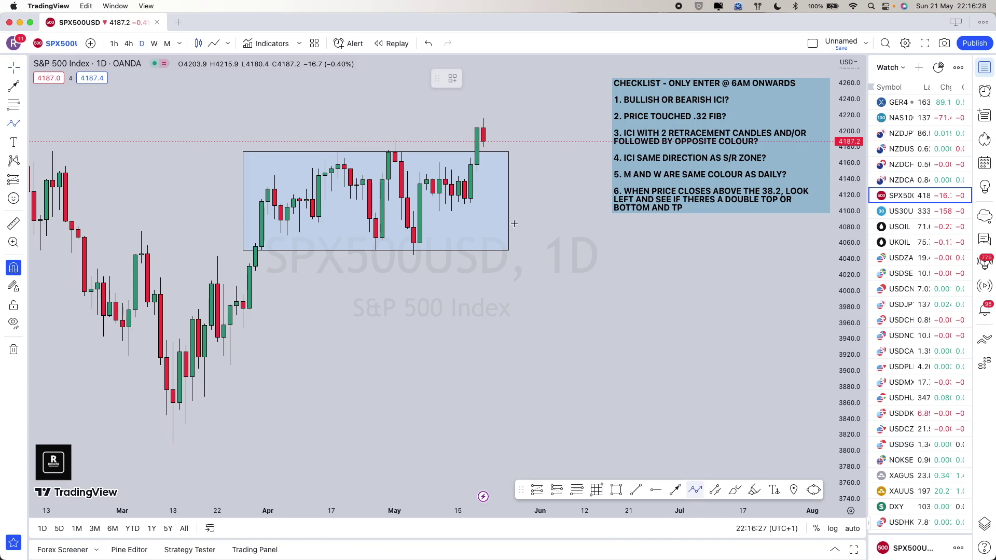
left_click(483, 139)
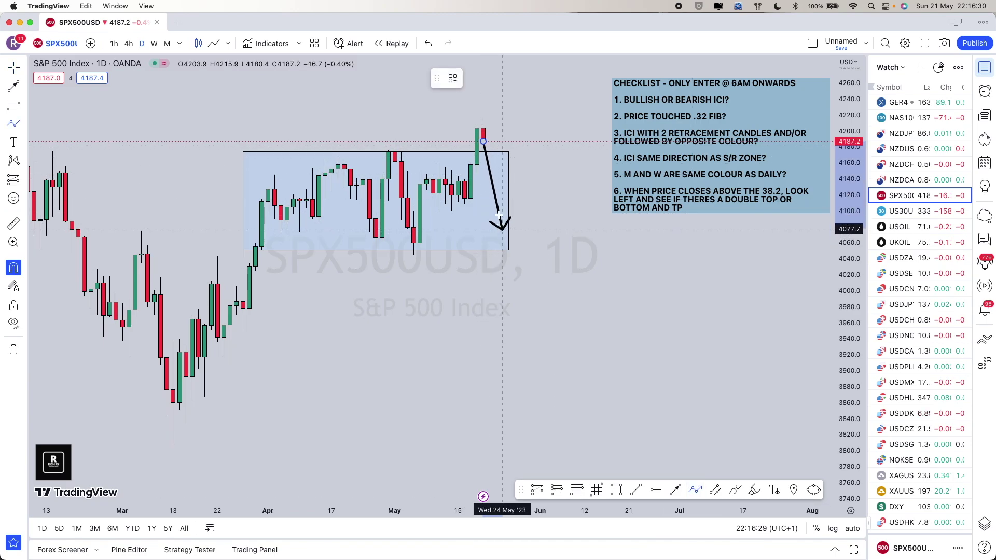
left_click(489, 184)
left_click(515, 179)
left_click(515, 226)
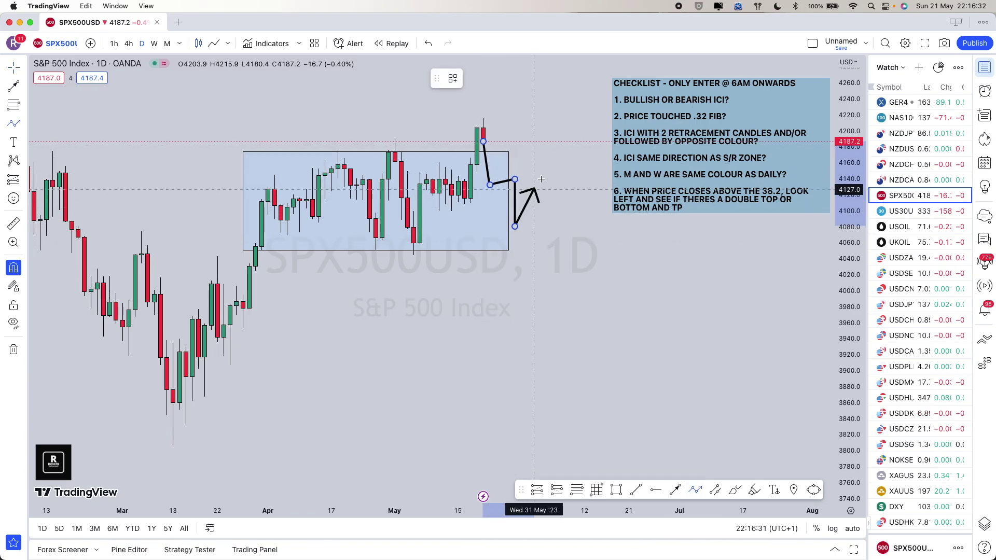
left_click(540, 176)
double_click(554, 246)
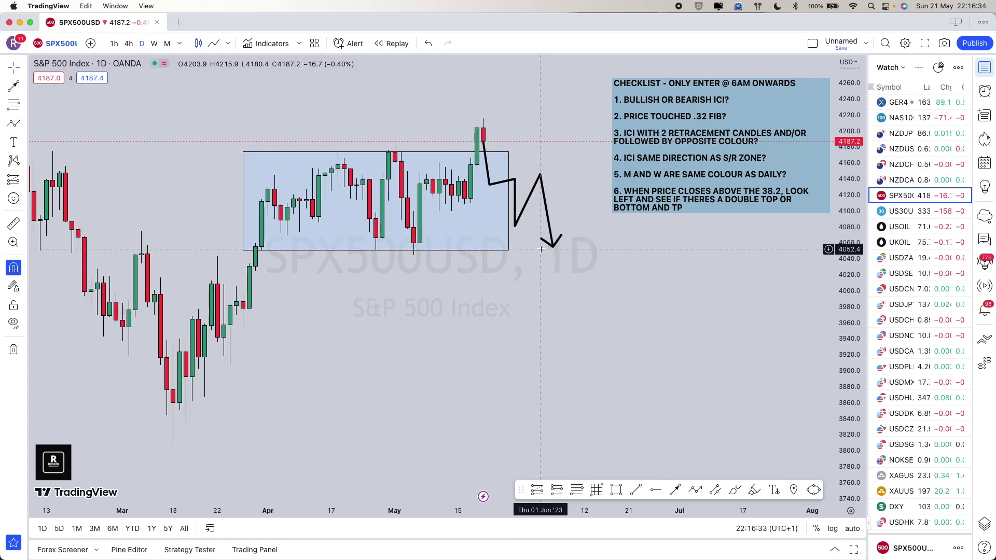
key("super+z")
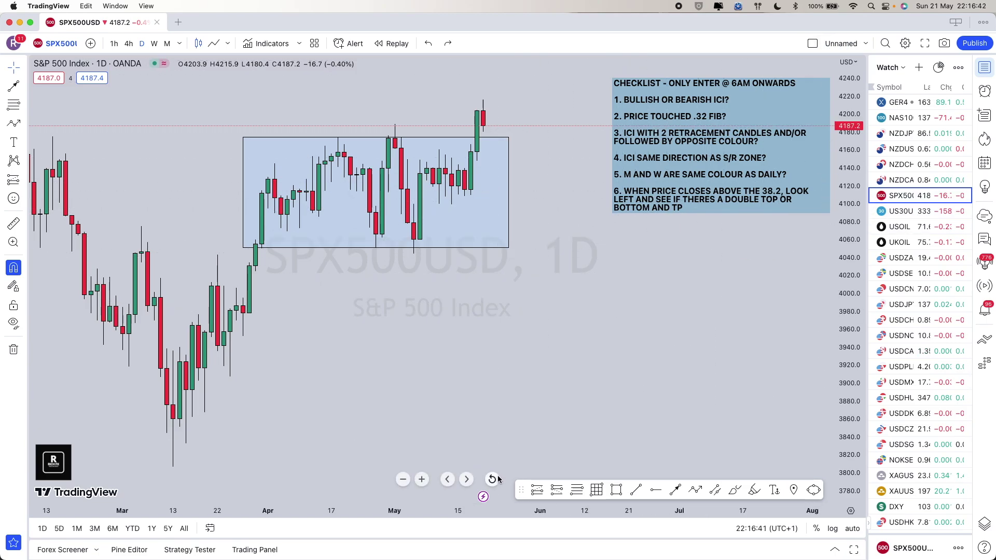
On the US30USD daily chart, extend the existing zone's end date to 26 May 2023.
scroll(498, 467, "down", 5)
scroll(553, 281, "up", 5)
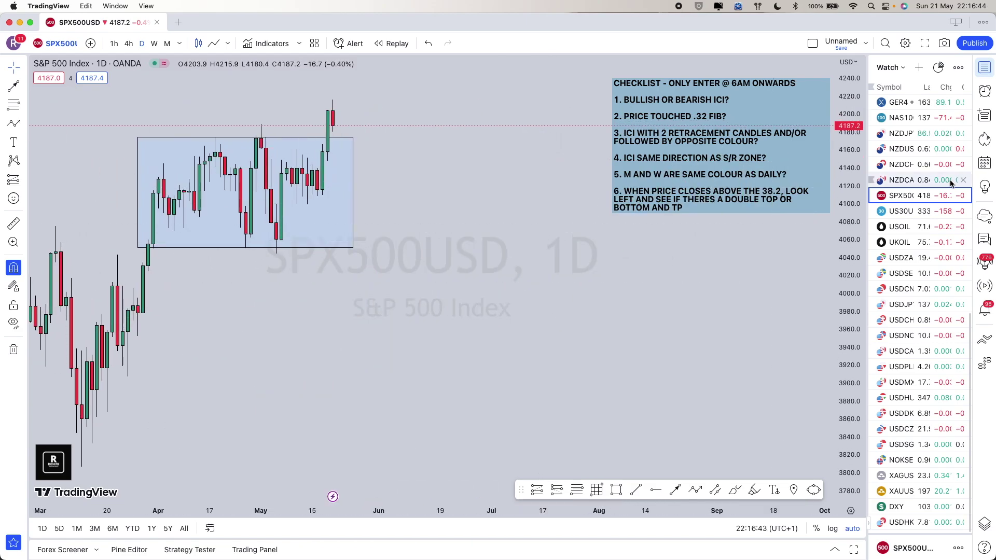
key("Down")
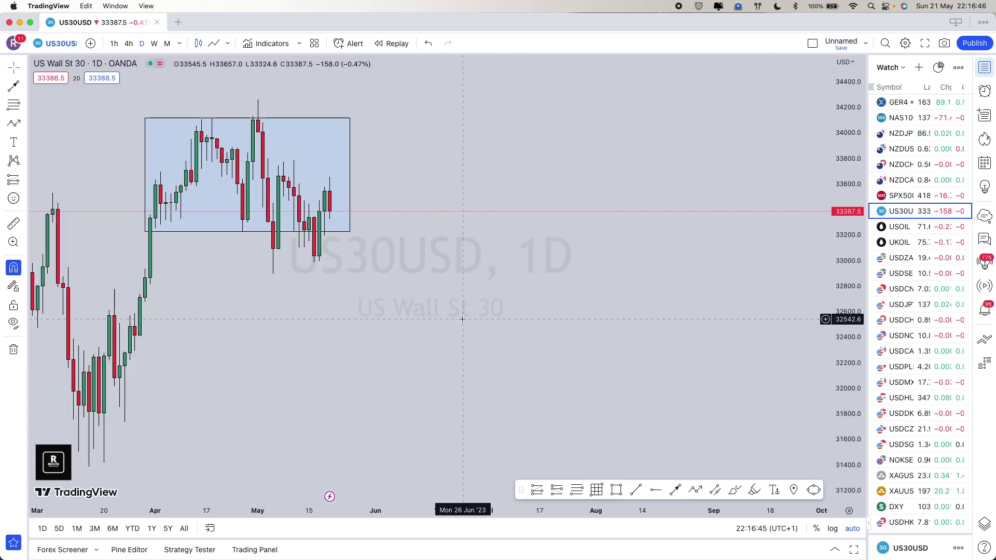
scroll(462, 319, "down", 4)
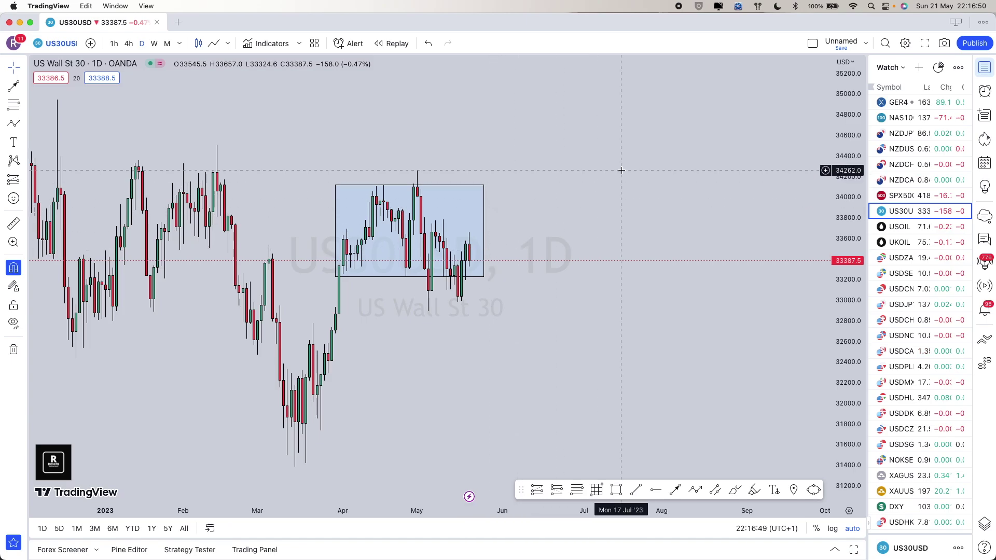
scroll(509, 192, "up", 4)
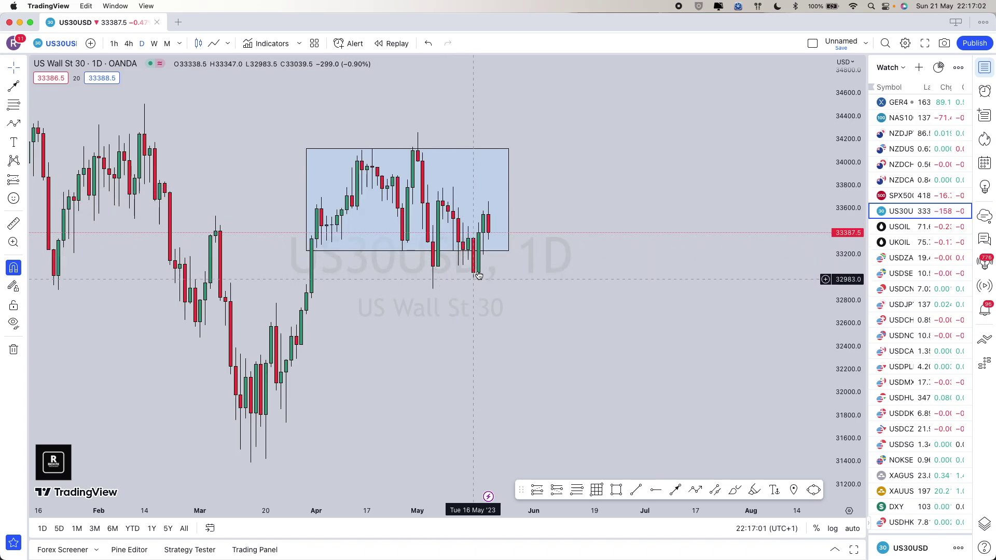
left_click_drag(509, 200, 514, 201)
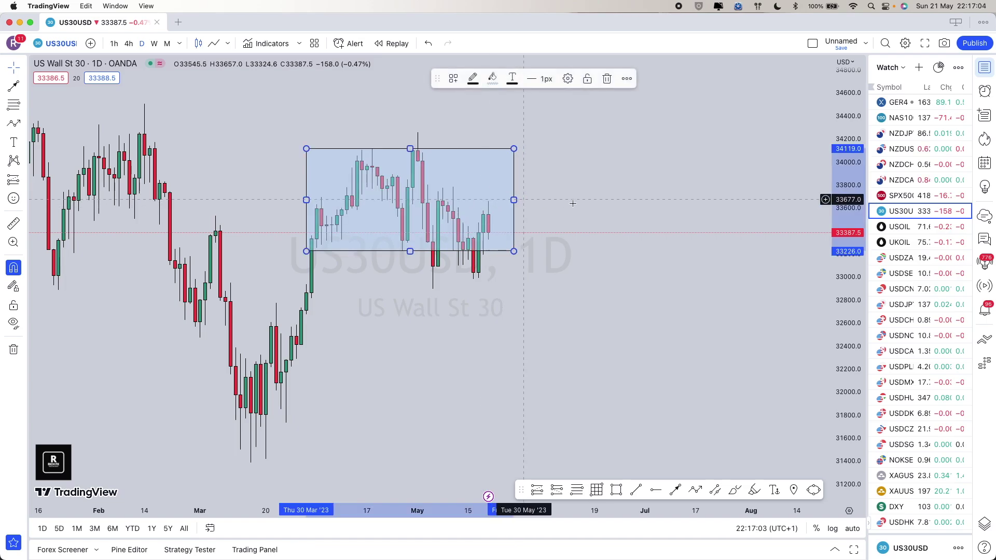
left_click(571, 204)
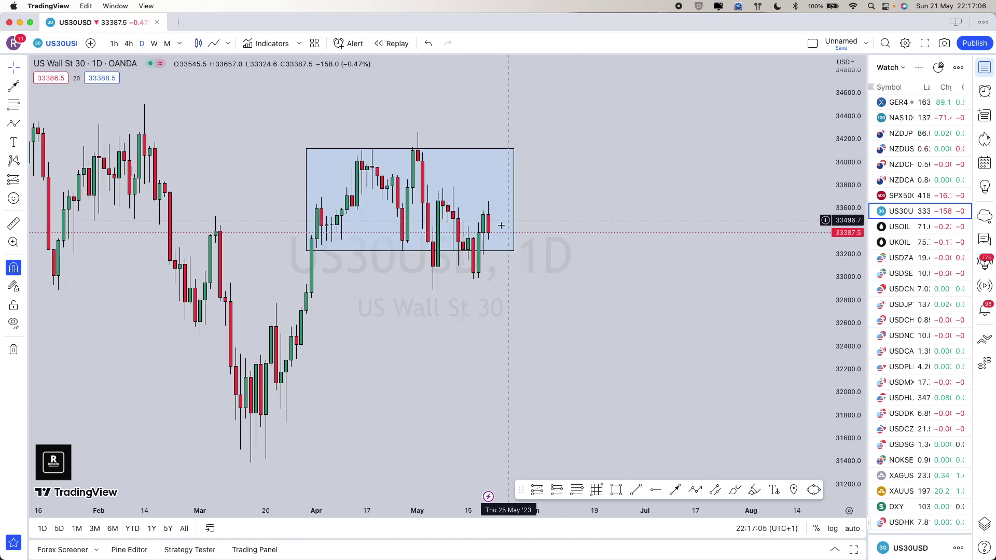
Draw a lower US30USD zone from 32896.0 to 33095.5, spanning 1 May to 26 May 2023.
left_click(616, 487)
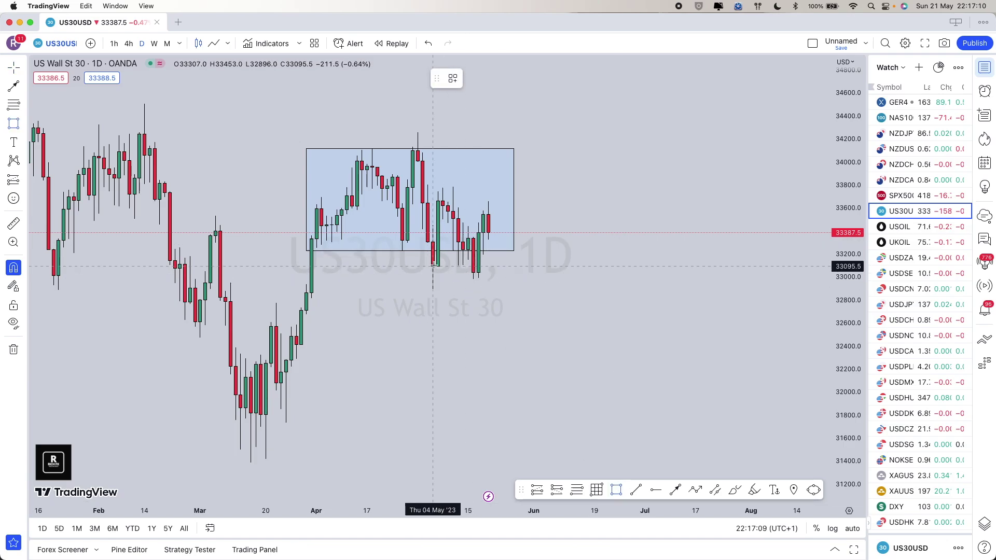
mouse_move(434, 265)
left_mouse_down()
mouse_move(474, 273)
mouse_move(435, 268)
mouse_move(433, 289)
left_mouse_up()
left_click_drag(434, 278, 514, 280)
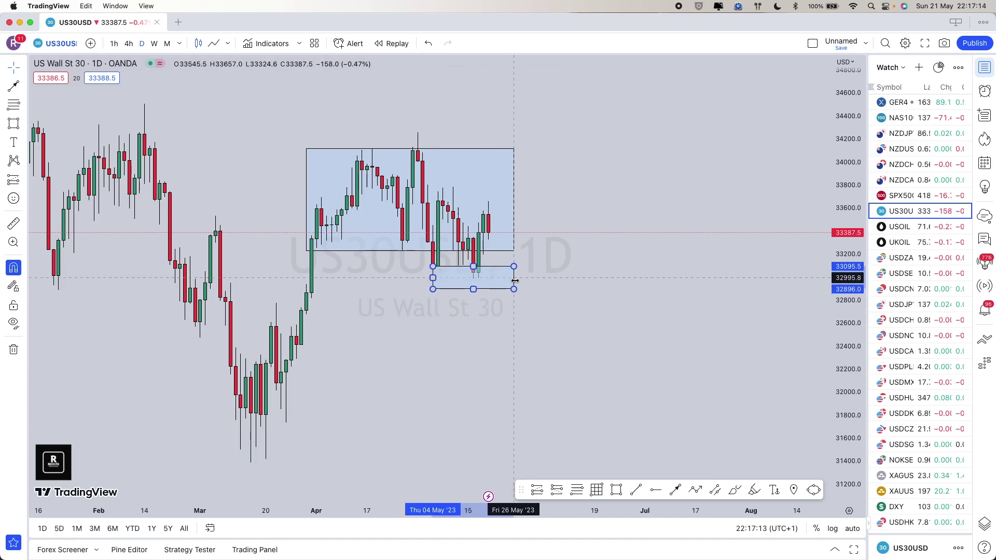
left_click_drag(433, 277, 418, 278)
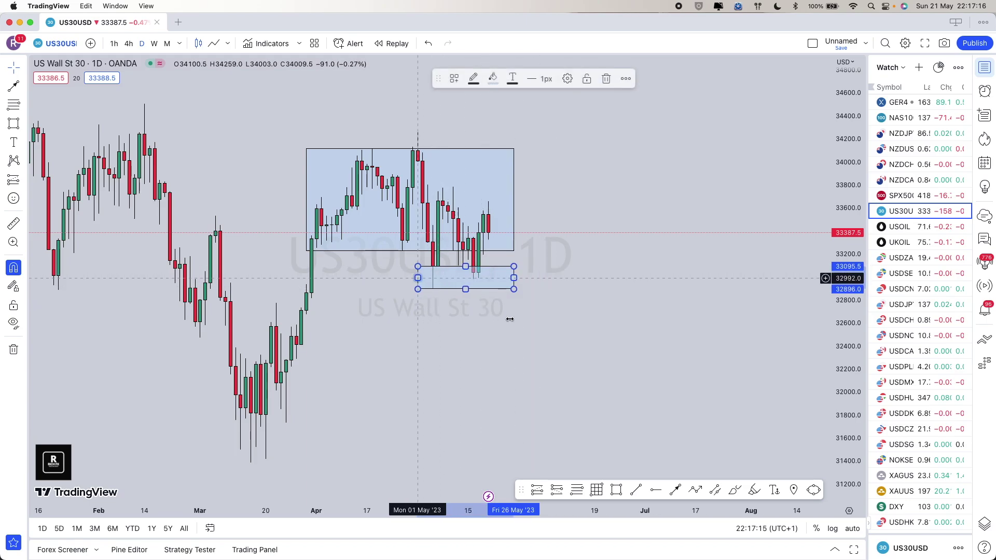
left_click(510, 319)
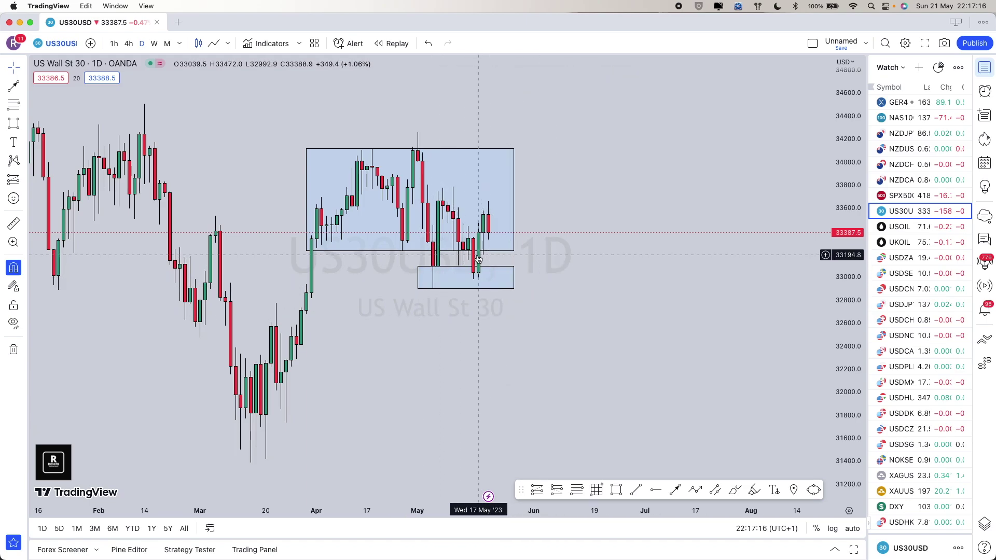
Sketch a bearish US30USD path falling to about 32250, retesting about 32920 and dropping to about 31924 on 7 June 2023.
left_click(698, 492)
left_click_drag(489, 233, 504, 363)
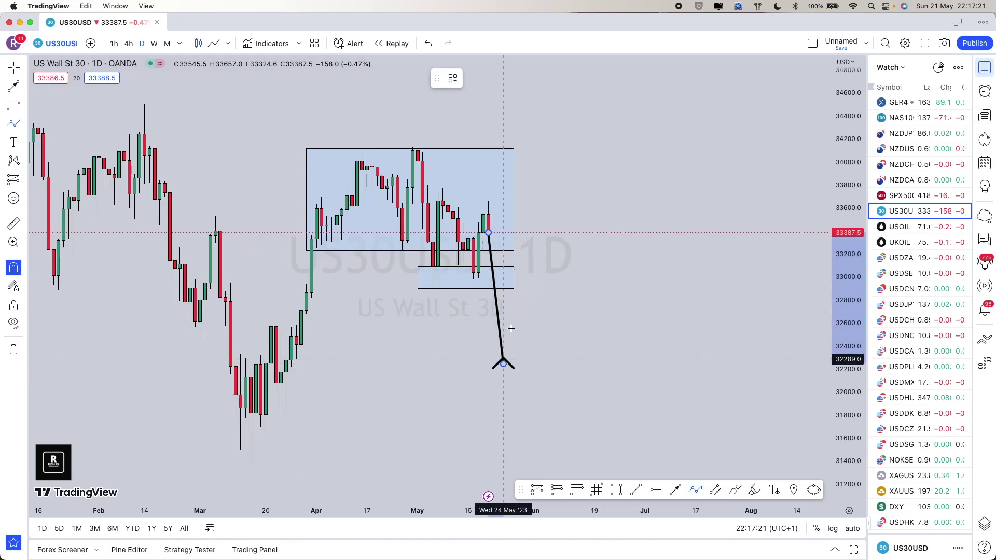
left_click(524, 286)
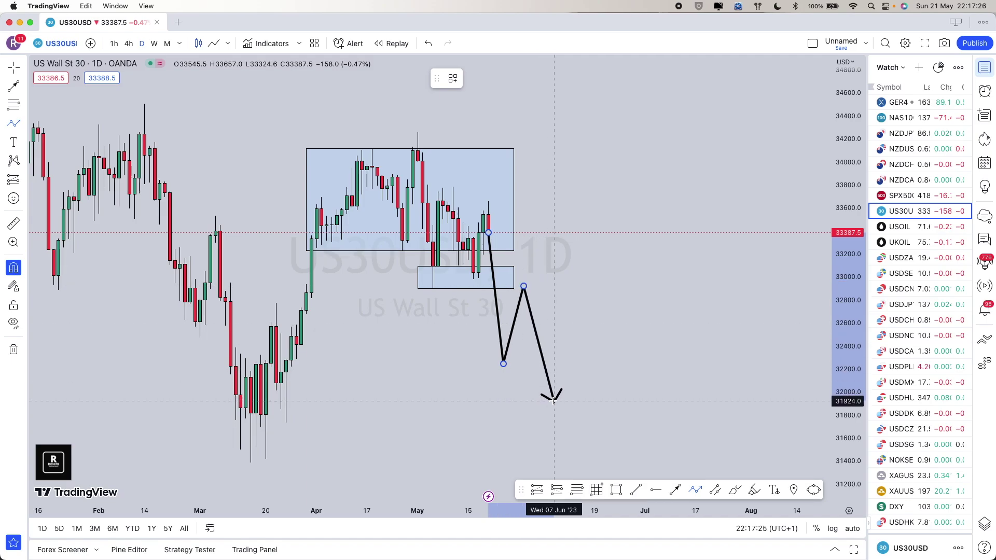
key("Escape")
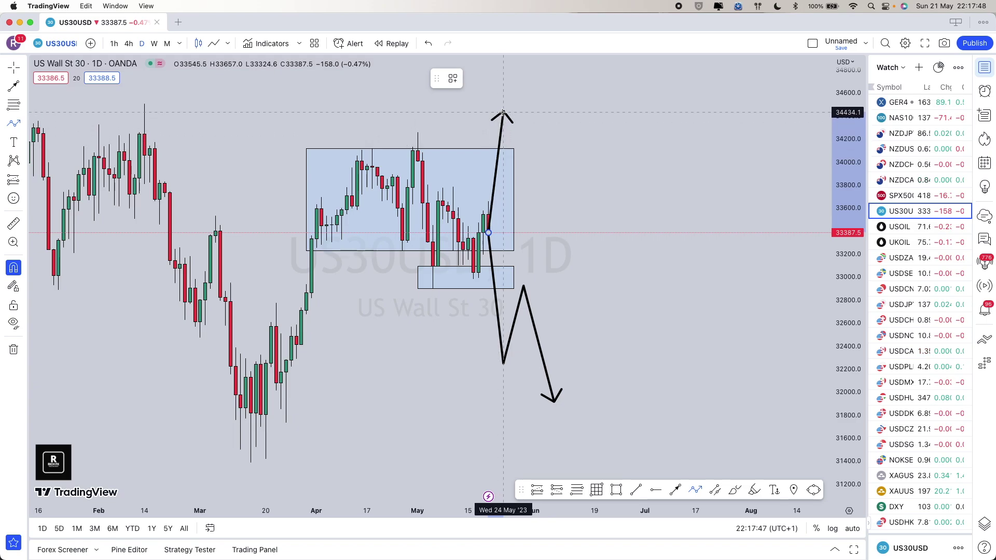
Sketch a bullish US30USD path through about 34560, back to about 33920 and up to about 34800, and undo both projected paths.
left_click(504, 97)
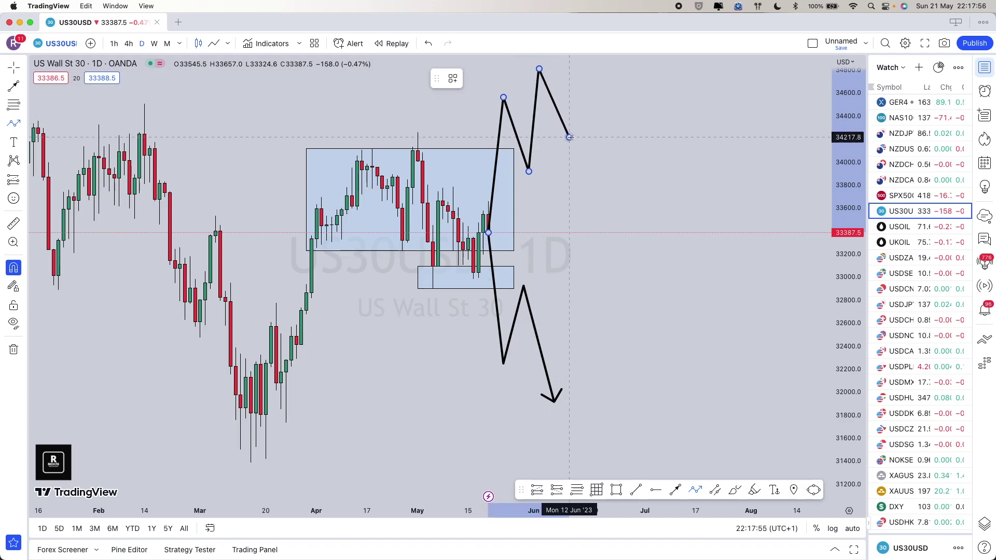
key("Escape")
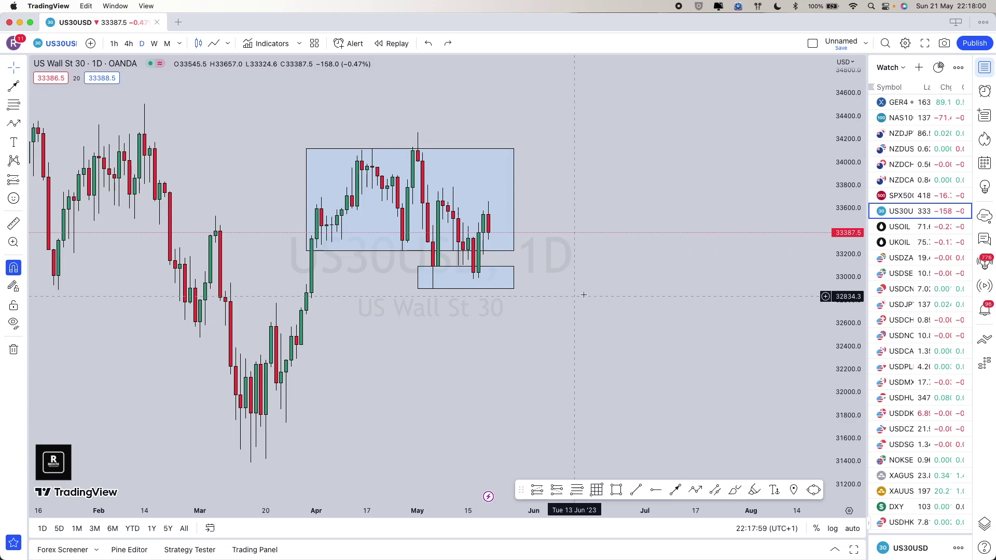
On the USOIL daily chart, delete the Fibonacci retracement and the short position drawing.
key("Down")
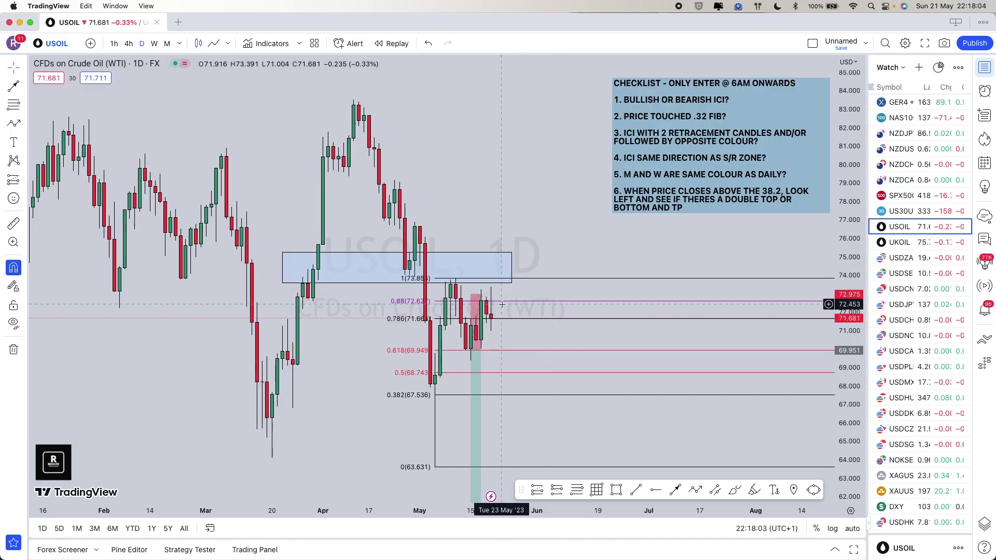
left_click(506, 302)
key("BackSpace")
left_click(476, 309)
key("BackSpace")
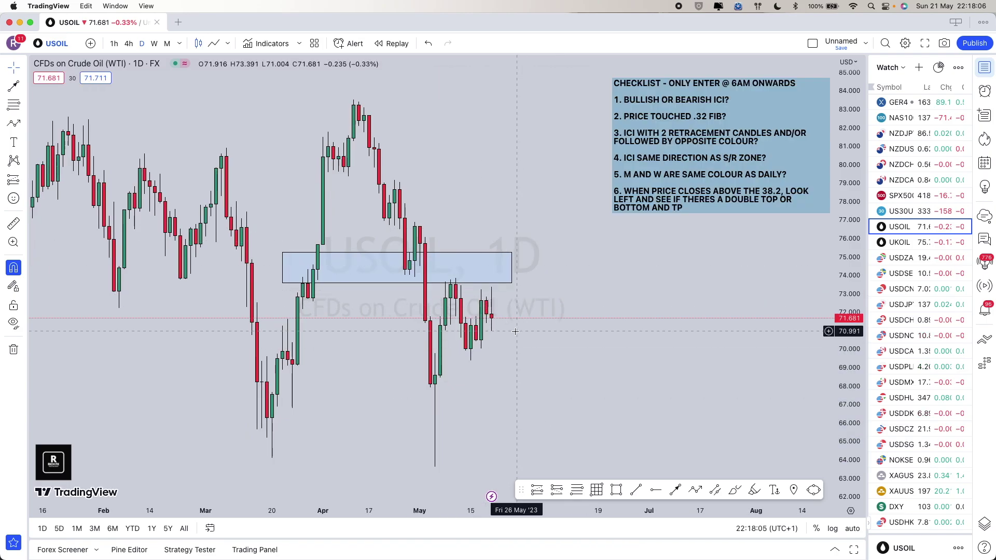
Extend the existing USOIL zone's end date to 30 May 2023.
scroll(515, 331, "up", 3)
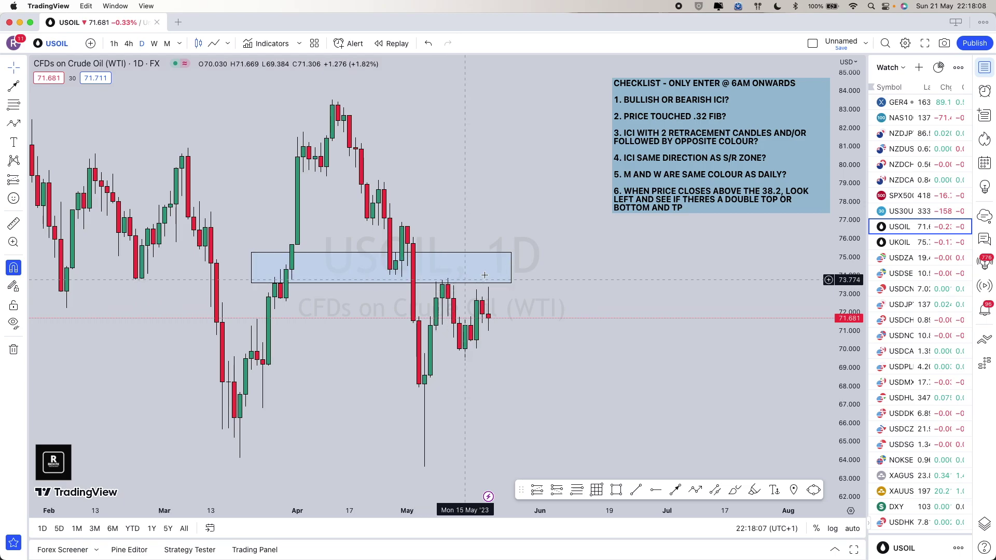
left_click_drag(512, 267, 530, 267)
left_click(574, 282)
scroll(575, 282, "up", 1)
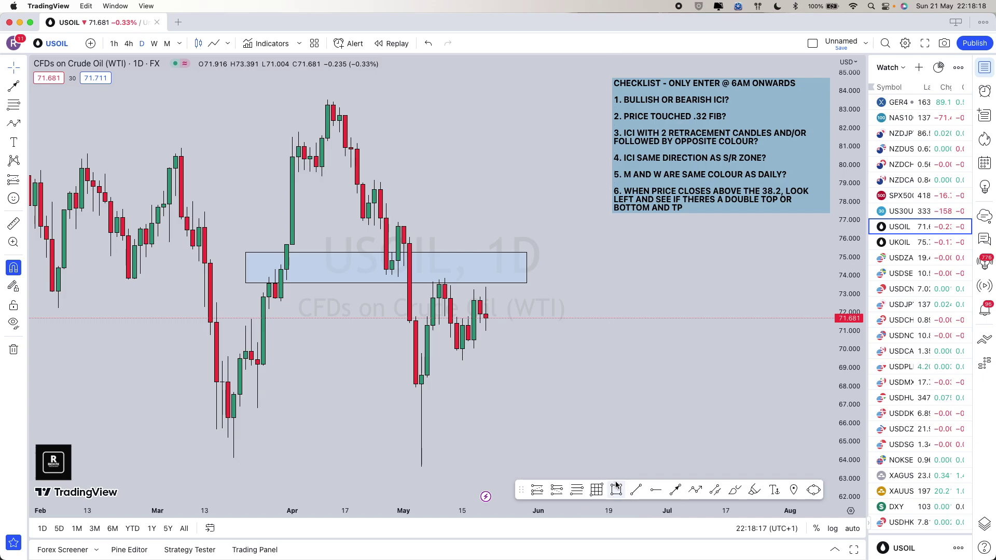
Draw a USOIL zone from about 69.4 to 73.8, spanning 9 to 29 May 2023, and delete the older zone above it.
mouse_move(438, 279)
left_mouse_down()
mouse_move(455, 302)
mouse_move(463, 357)
left_mouse_up()
left_click_drag(462, 320, 522, 315)
left_click(561, 302)
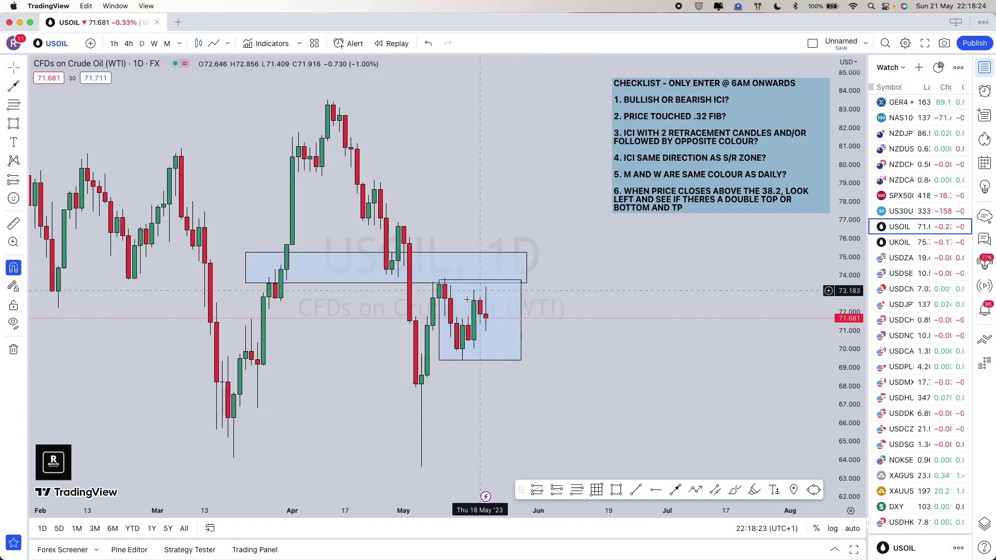
left_click(467, 255)
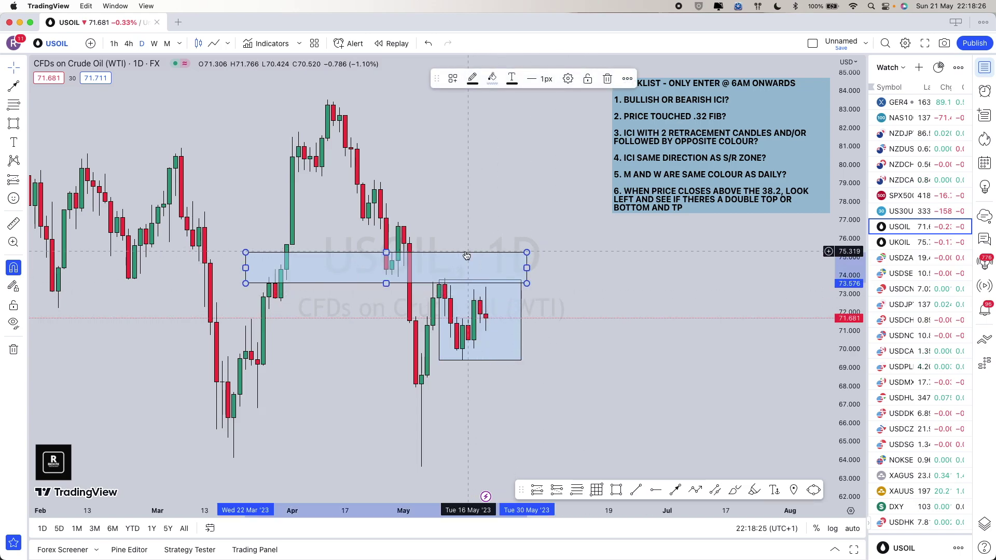
key("BackSpace")
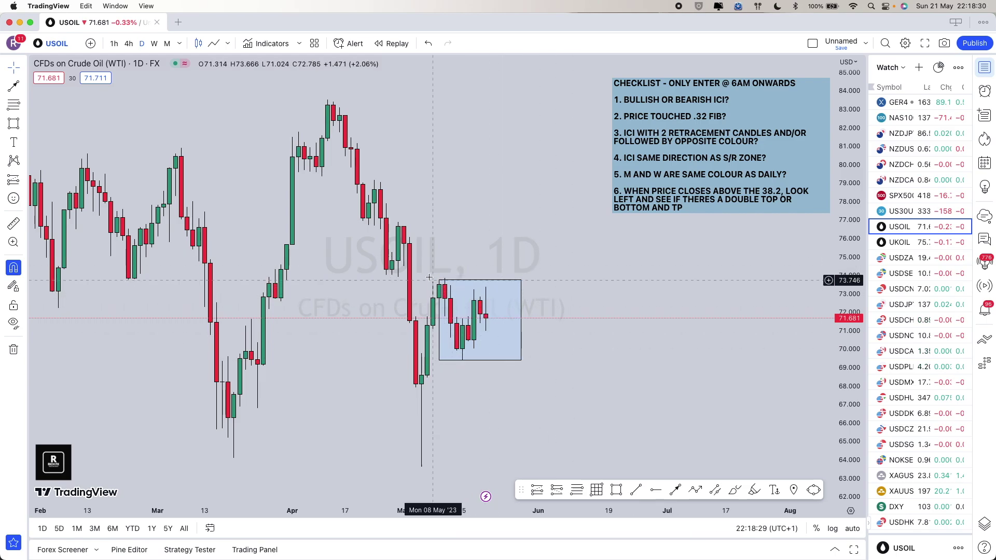
Extend the USOIL zone's start date back to 5 May 2023.
left_click(453, 287)
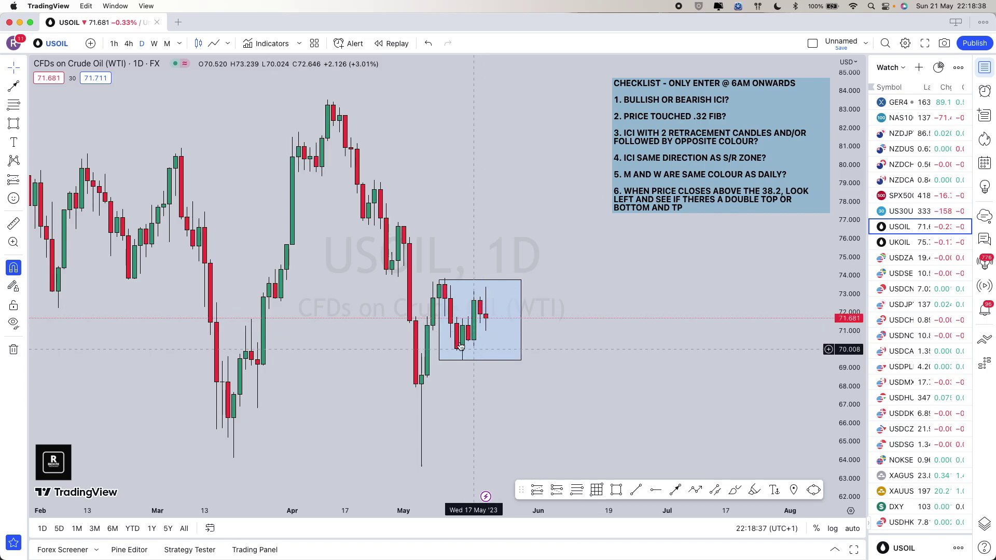
left_click(440, 321)
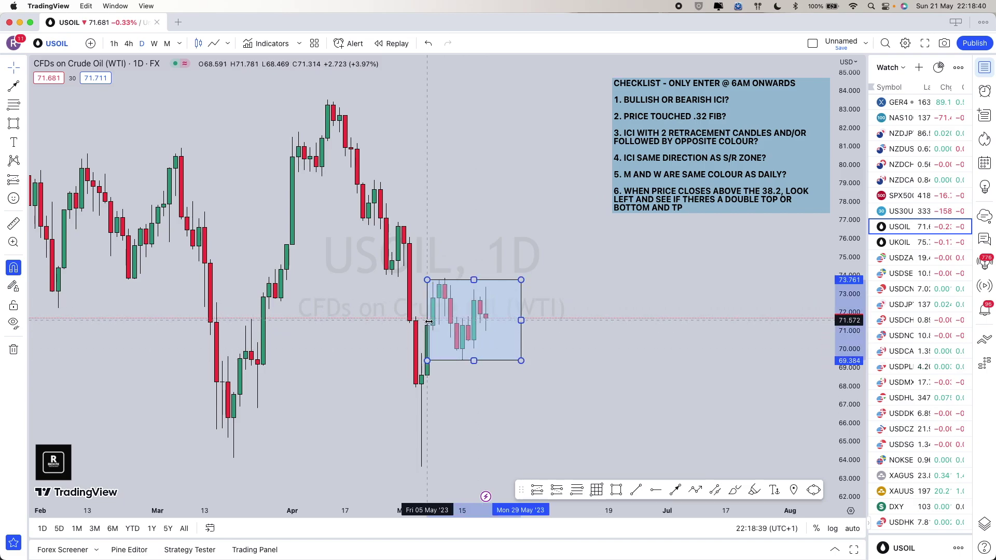
left_click(577, 339)
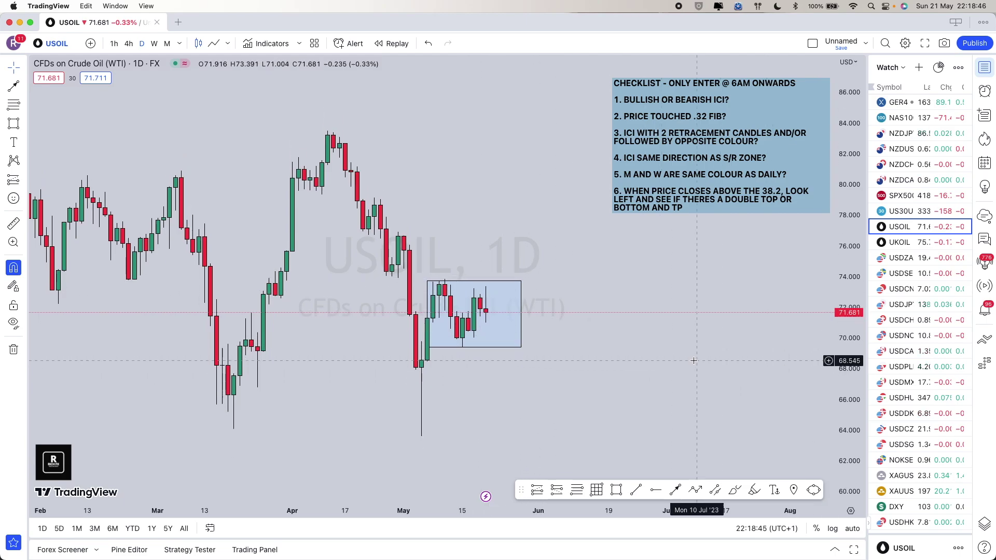
Open the UKOIL daily chart and delete the Fibonacci retracement and the short position drawing.
left_click(914, 245)
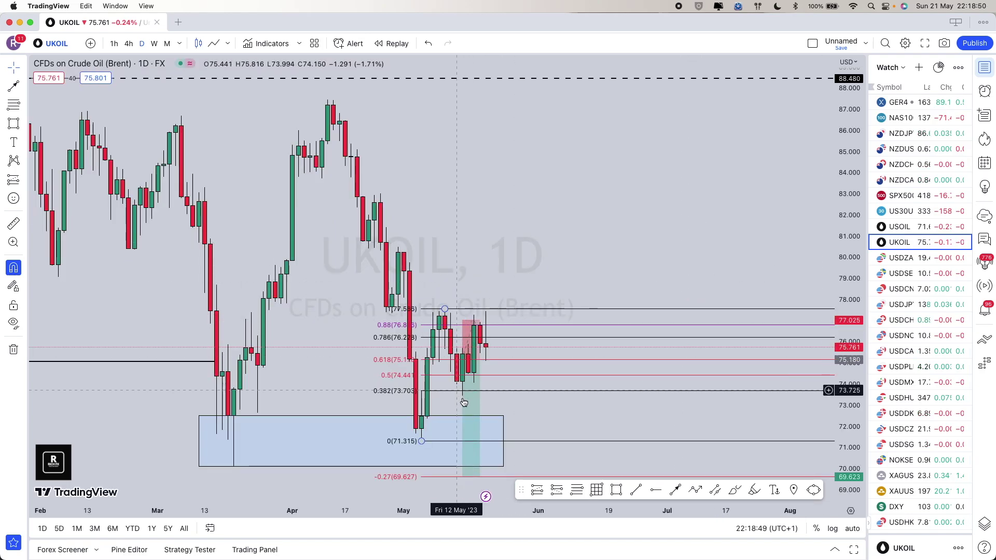
left_click(470, 393)
key("BackSpace")
left_click(469, 392)
key("BackSpace")
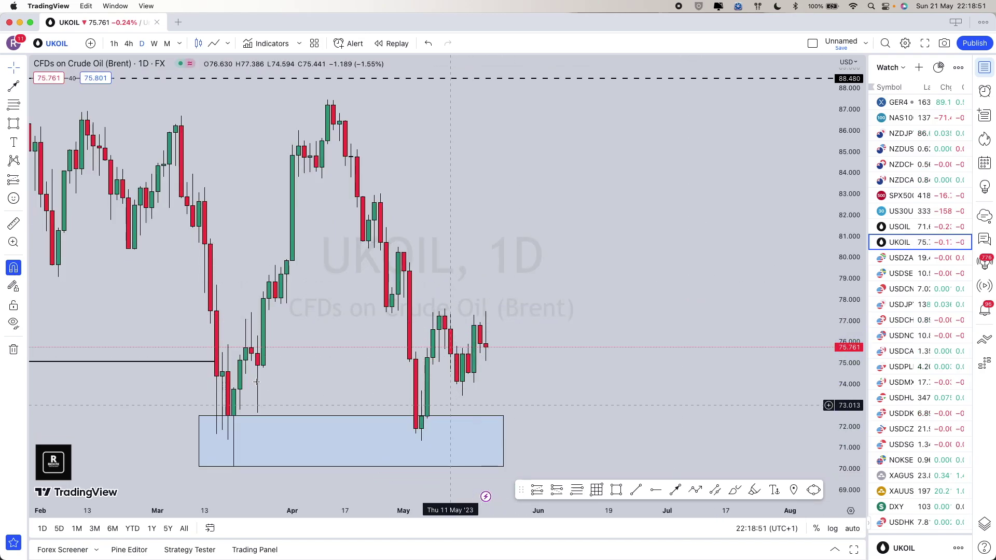
Delete the UKOIL support line near 75, the old zone below price and the dashed horizontal line at 88.480.
left_click(217, 362)
key("BackSpace")
left_click(503, 442)
key("BackSpace")
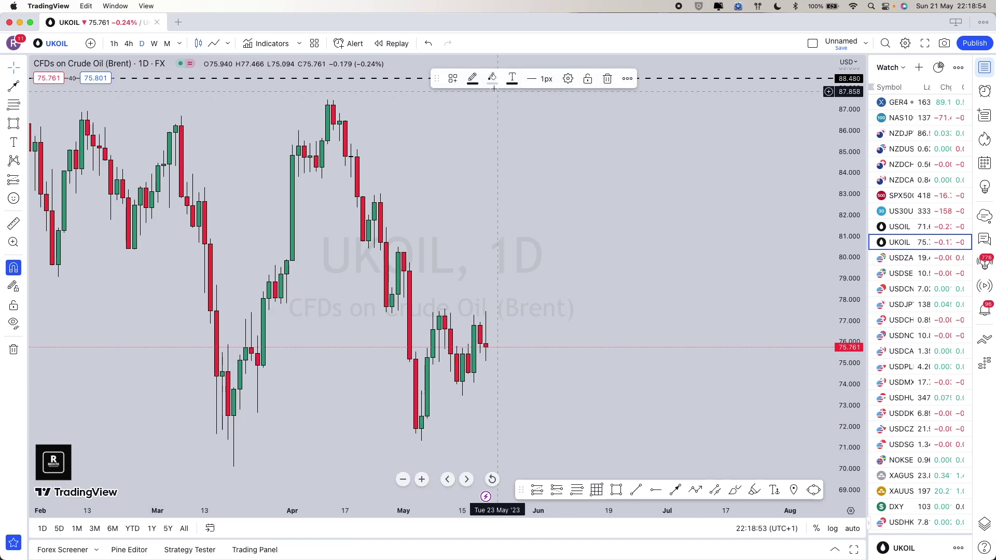
left_click(494, 79)
key("Delete")
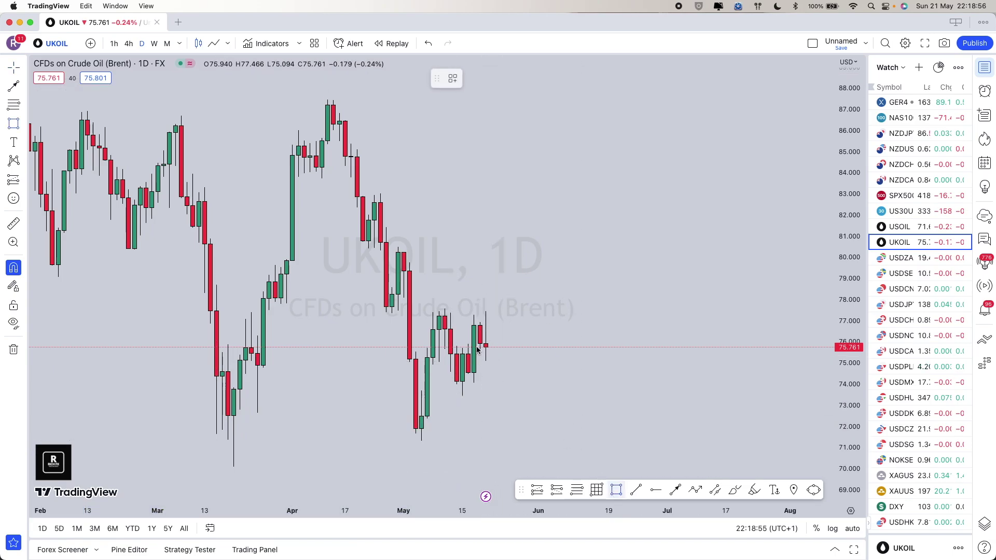
Draw a UKOIL zone from about 73.46 to 77.57 around the May consolidation, starting at the early May low.
left_click(463, 396)
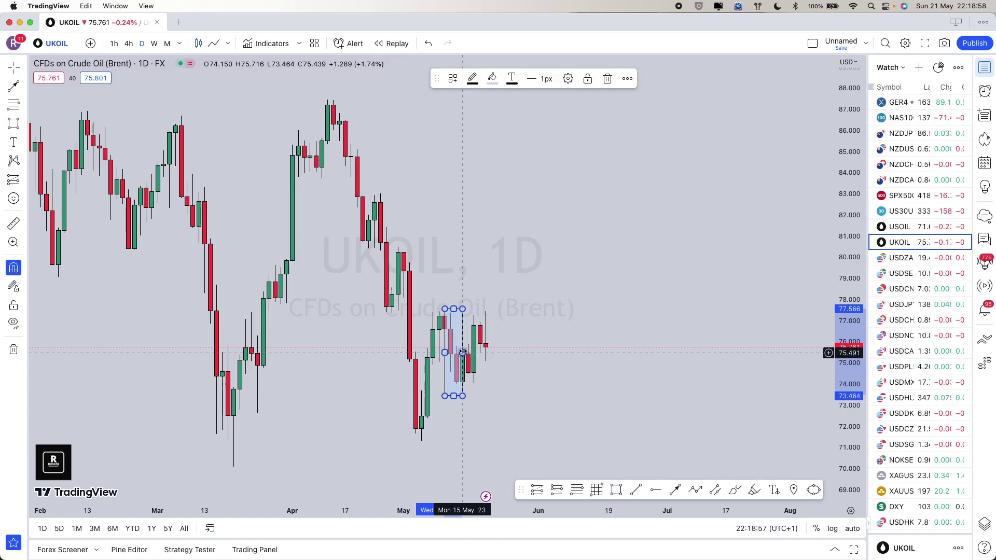
left_click_drag(462, 353, 422, 352)
left_click(547, 334)
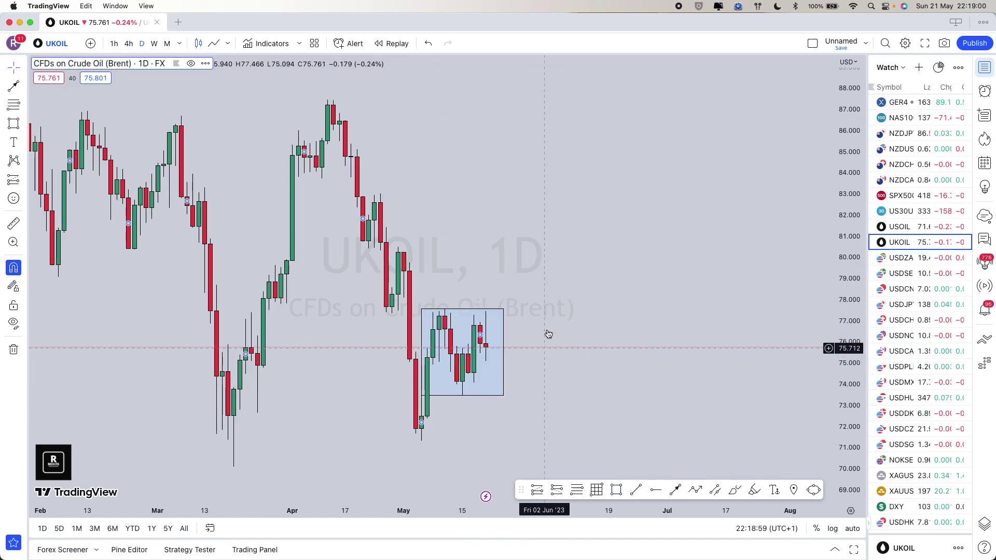
Open the USDZAR daily chart and delete the Fibonacci retracement and the long position drawing.
key("Down")
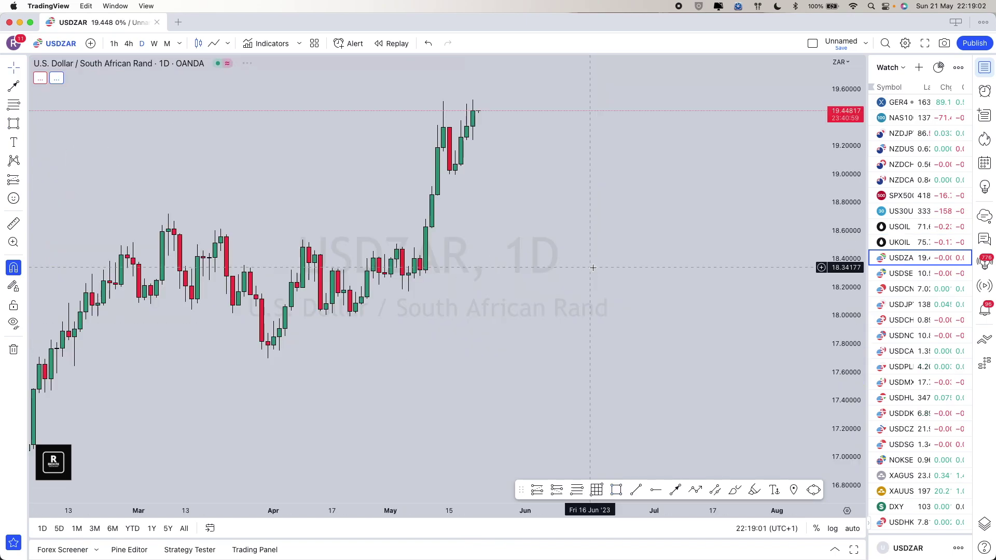
left_click_drag(491, 297, 423, 298)
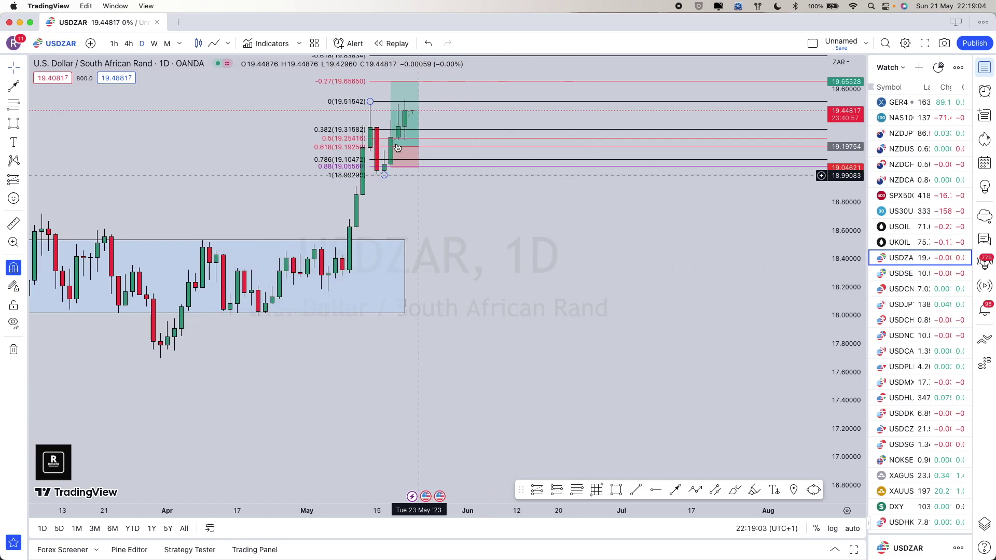
left_click(430, 106)
key("BackSpace")
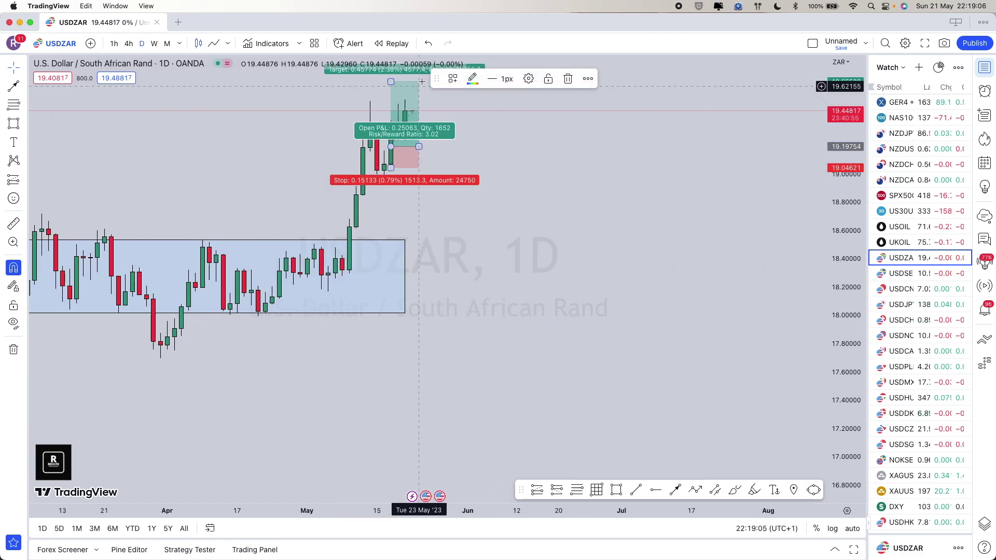
left_click(413, 85)
key("Delete")
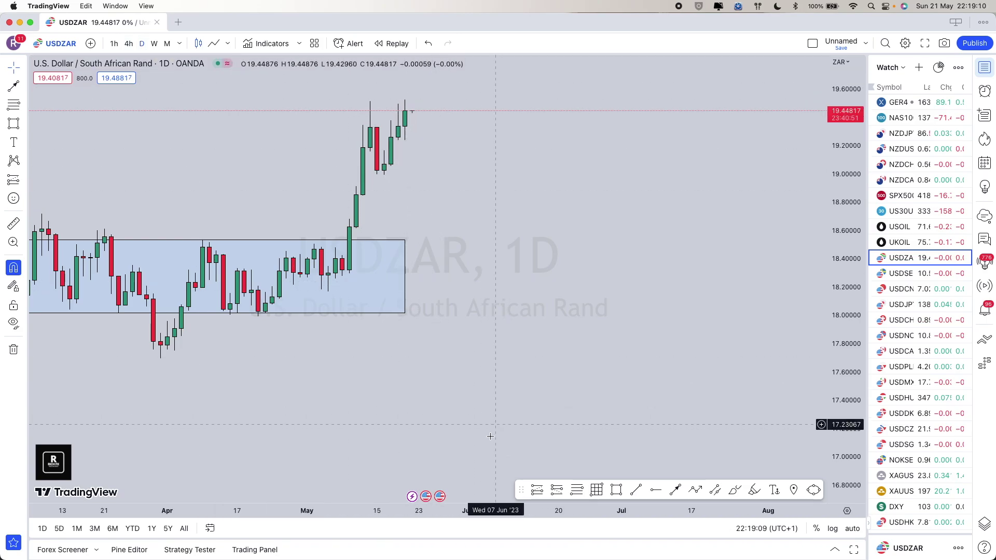
Examine recent USDZAR price action on the daily and 4-hour charts, ending on the daily timeframe.
left_click(492, 480)
scroll(612, 276, "up", 5)
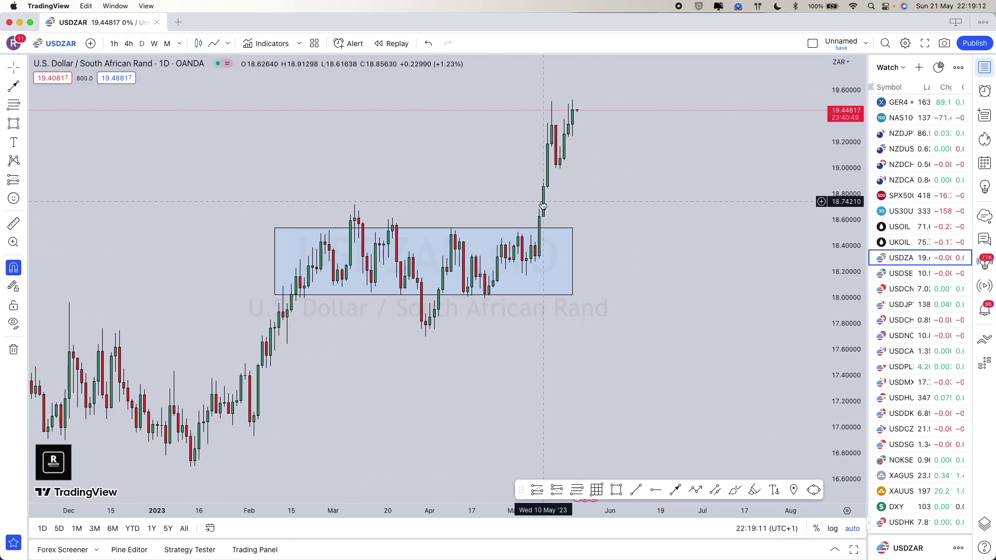
scroll(495, 195, "up", 4)
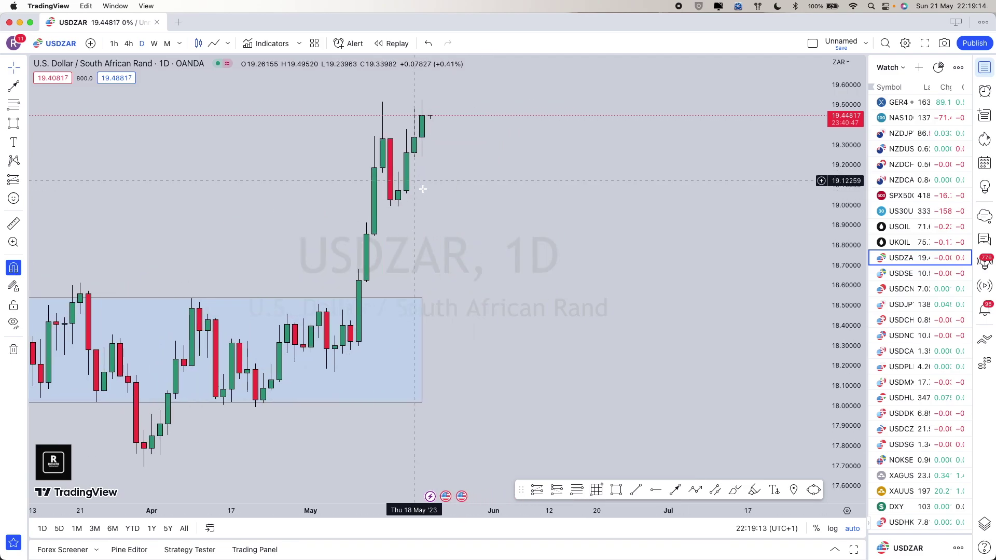
scroll(416, 188, "up", 3)
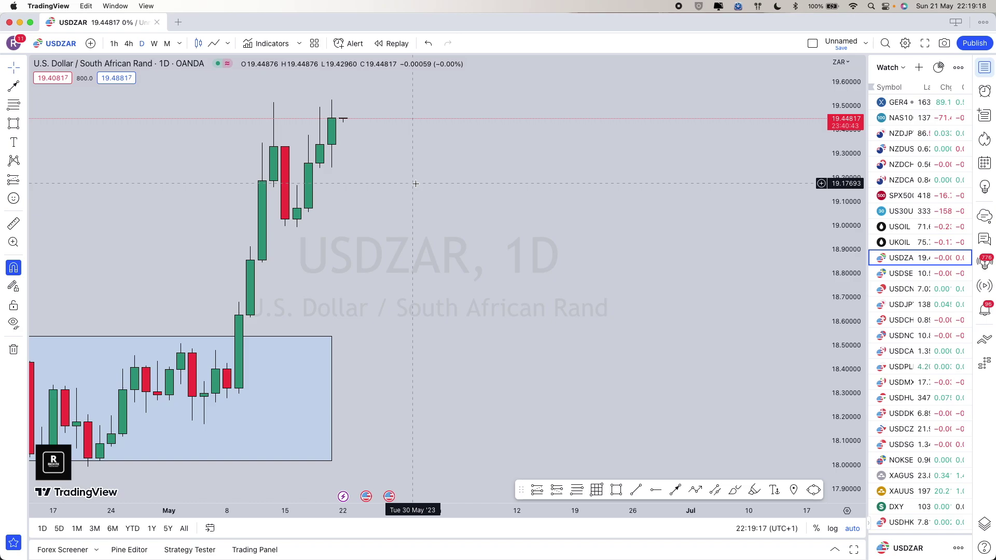
scroll(383, 229, "down", 3)
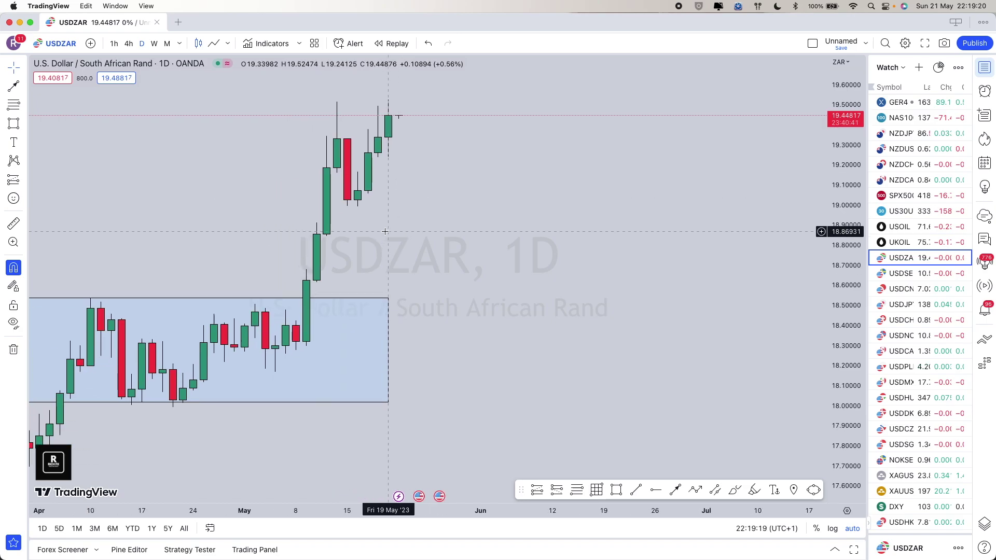
scroll(381, 228, "down", 2)
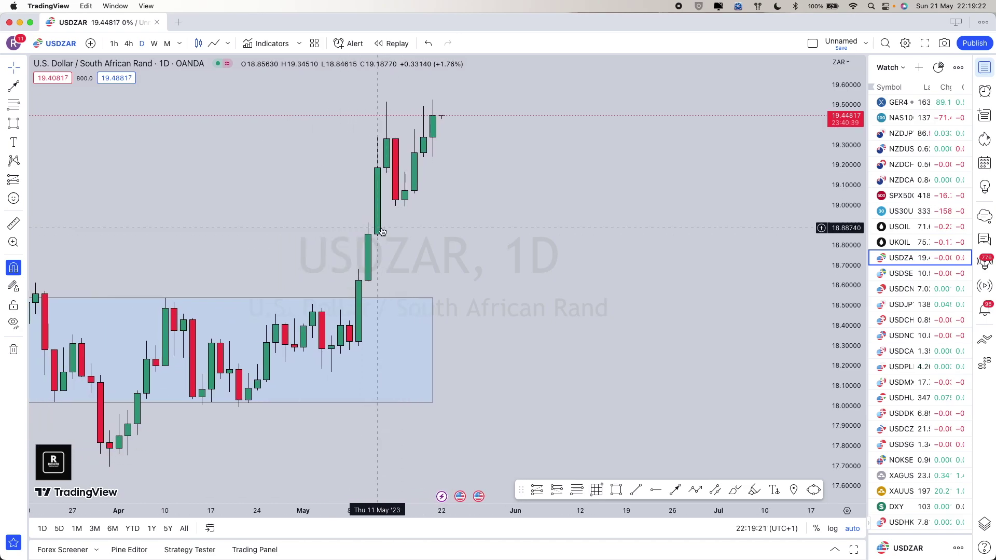
left_click(128, 43)
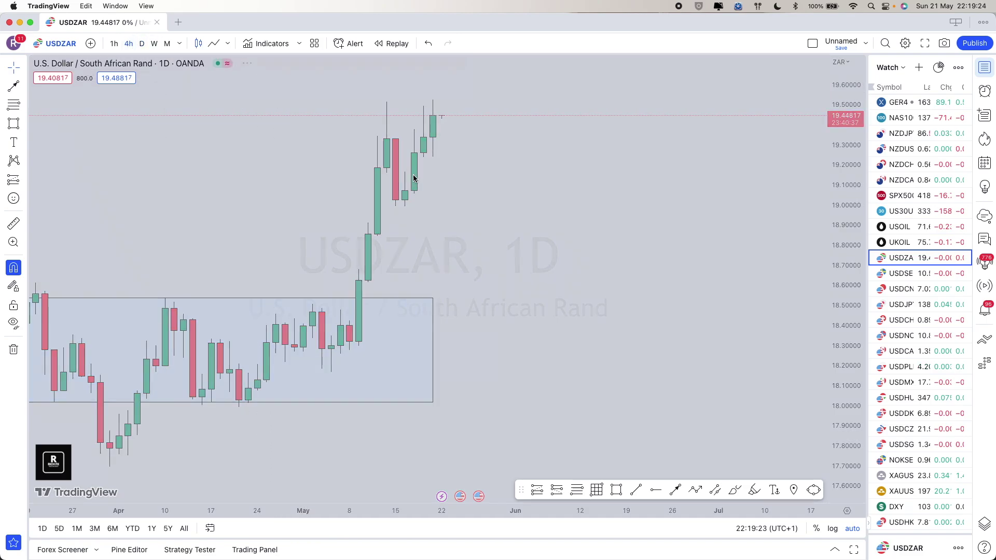
left_click(492, 479)
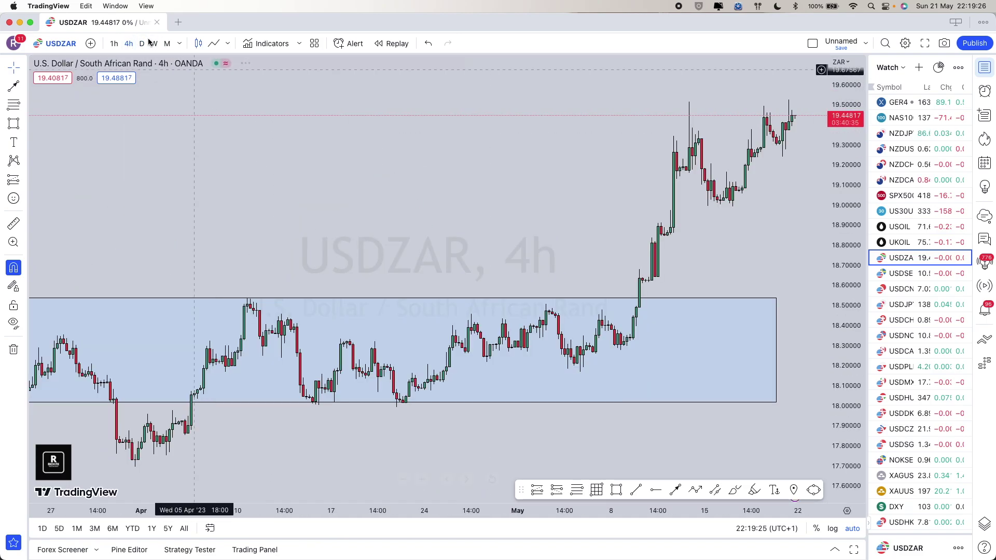
left_click(142, 43)
Delete the old USDZAR consolidation zone between about 18.0 and 18.5.
scroll(558, 163, "up", 5)
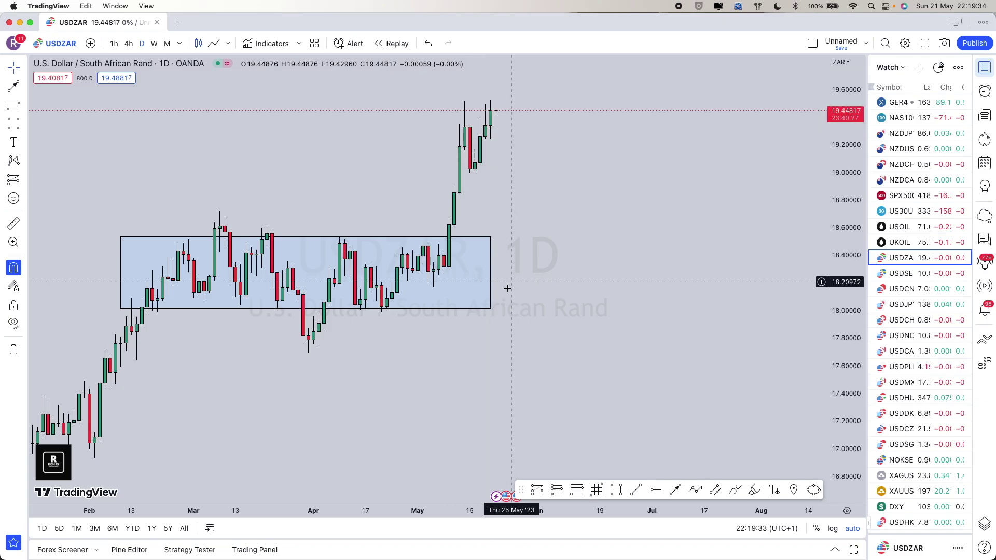
left_click(487, 275)
key("Delete")
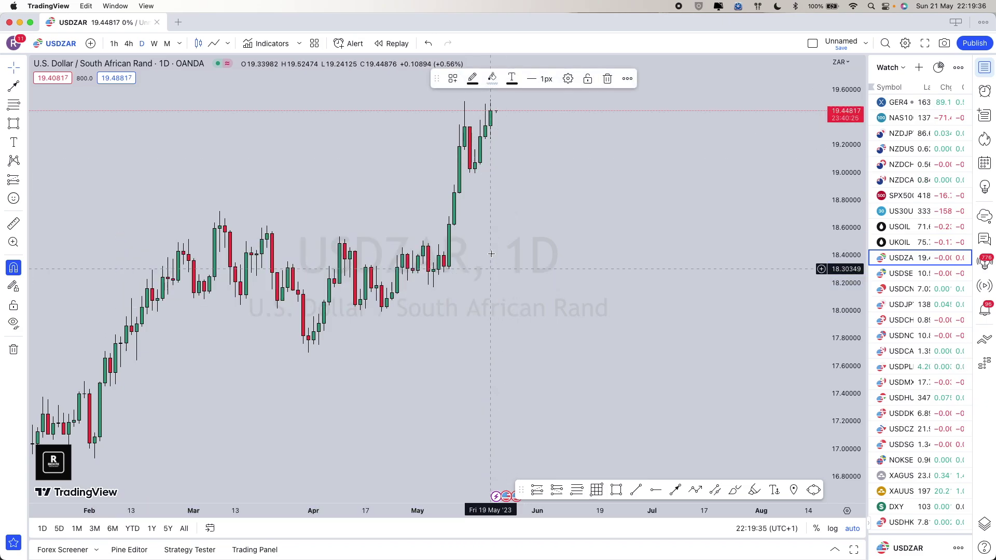
Draw a USDZAR resistance zone from about 19.33 to 19.52, spanning 9 to 30 May 2023.
scroll(488, 111, "up", 3)
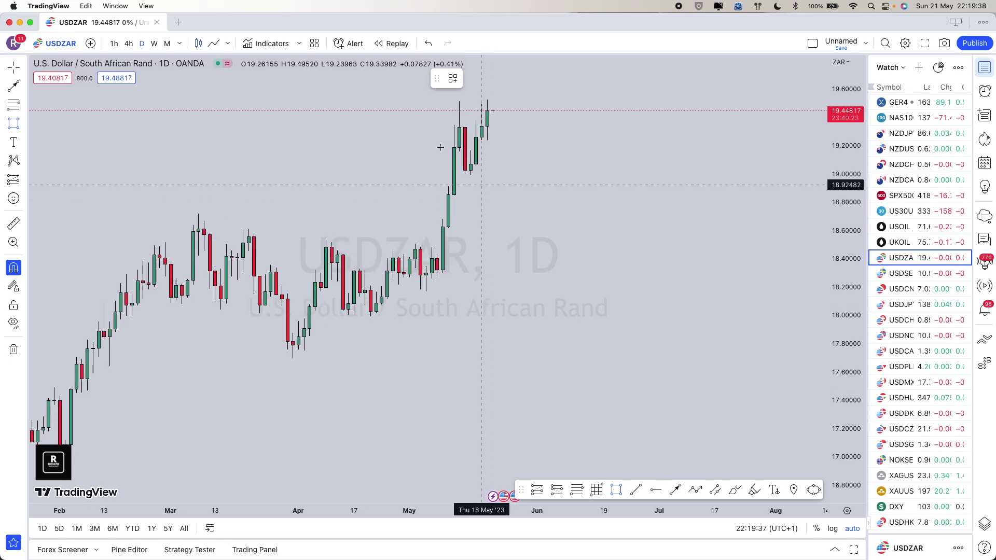
scroll(471, 159, "up", 2)
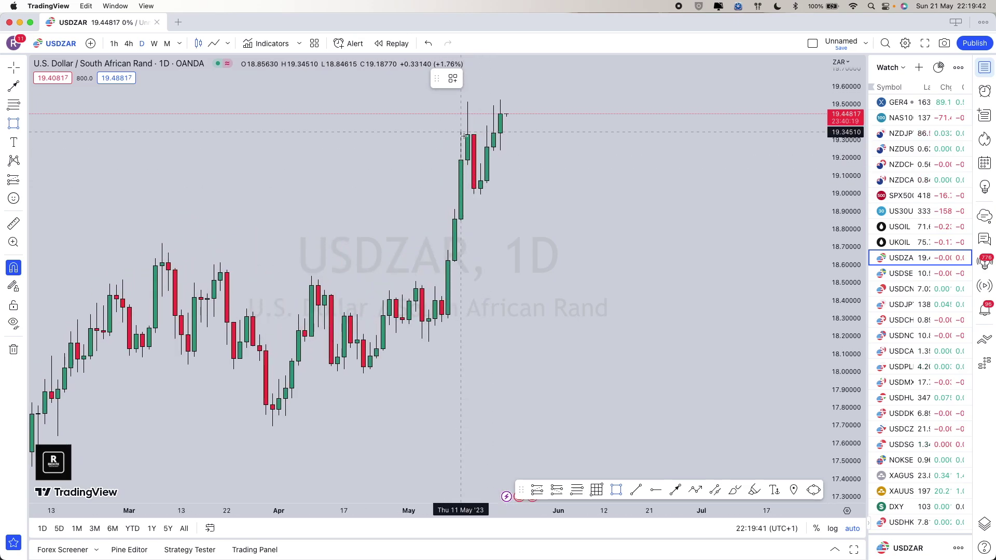
left_click_drag(467, 118, 546, 118)
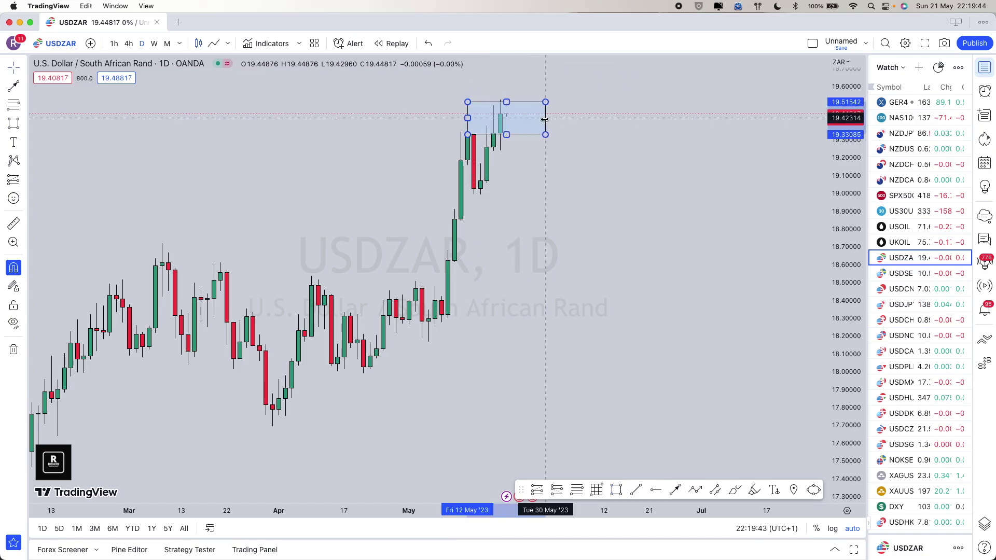
left_click_drag(468, 119, 451, 120)
left_click(600, 160)
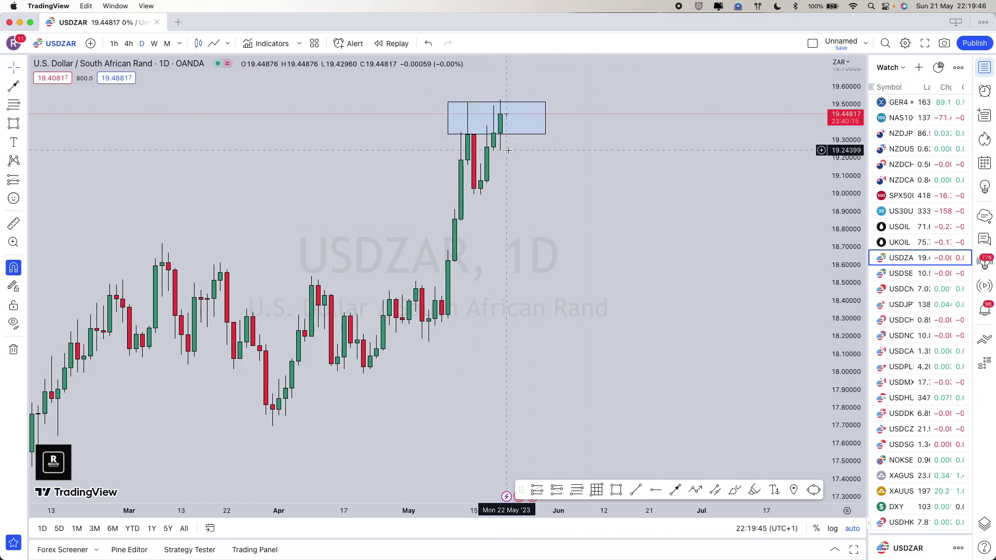
Sketch a USDZAR path from the latest close up to about 19.73 and back to about 19.48 inside the zone.
scroll(502, 181, "down", 5)
scroll(502, 181, "left", 3)
scroll(502, 181, "down", 3)
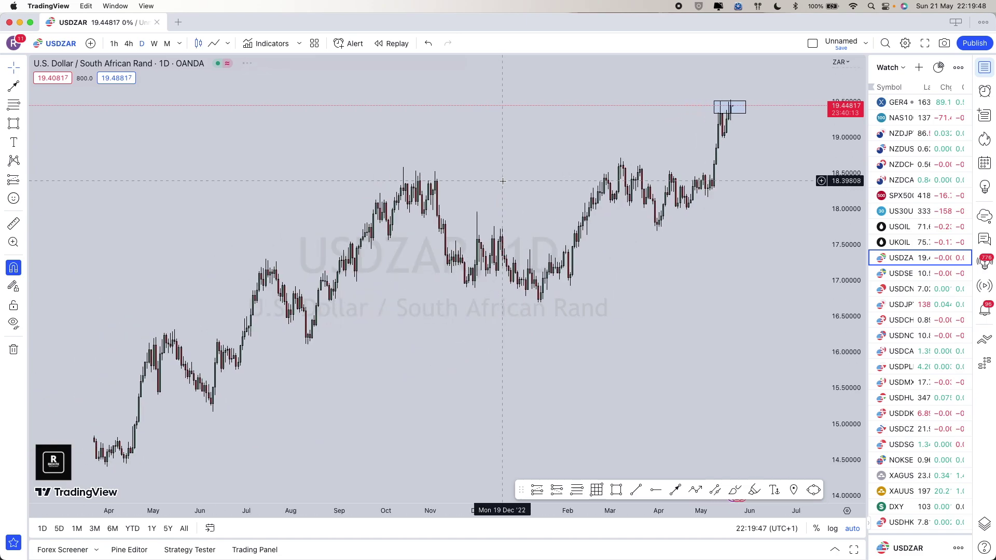
scroll(616, 109, "up", 3)
scroll(616, 109, "right", 3)
left_click(618, 116)
scroll(546, 158, "up", 5)
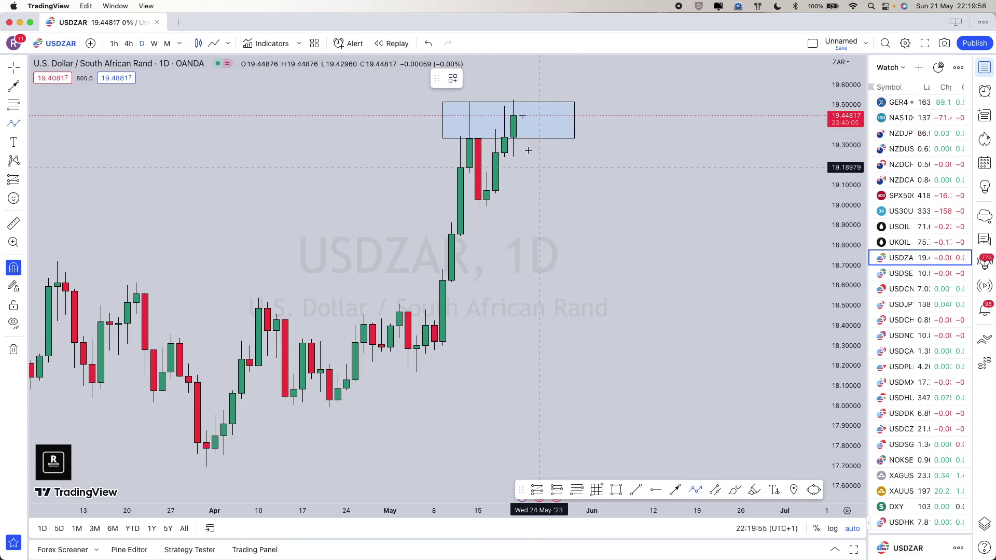
left_click(543, 57)
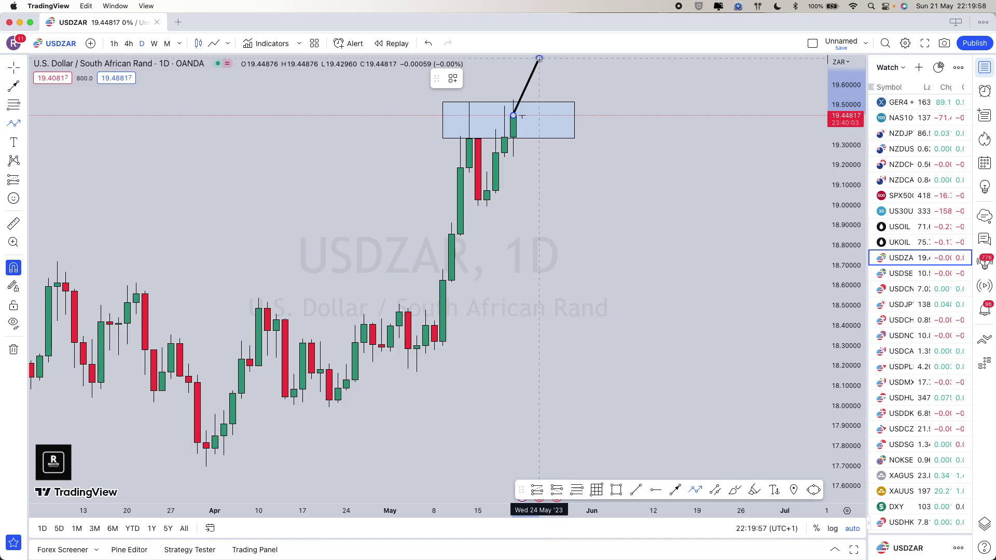
double_click(557, 109)
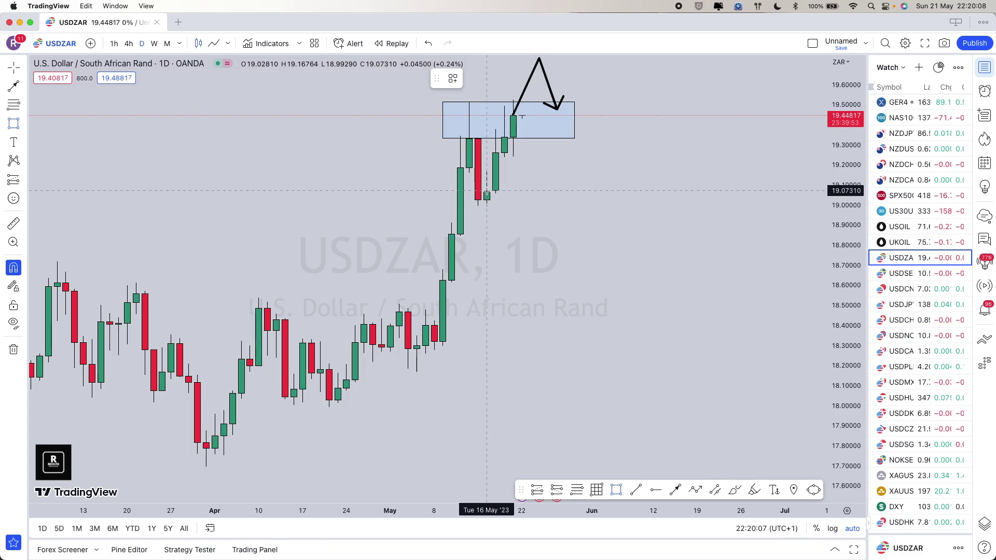
Draw a USDZAR support zone from about 18.99 to 19.07, spanning 4 to 31 May 2023.
left_click(479, 205)
left_click_drag(478, 198, 417, 198)
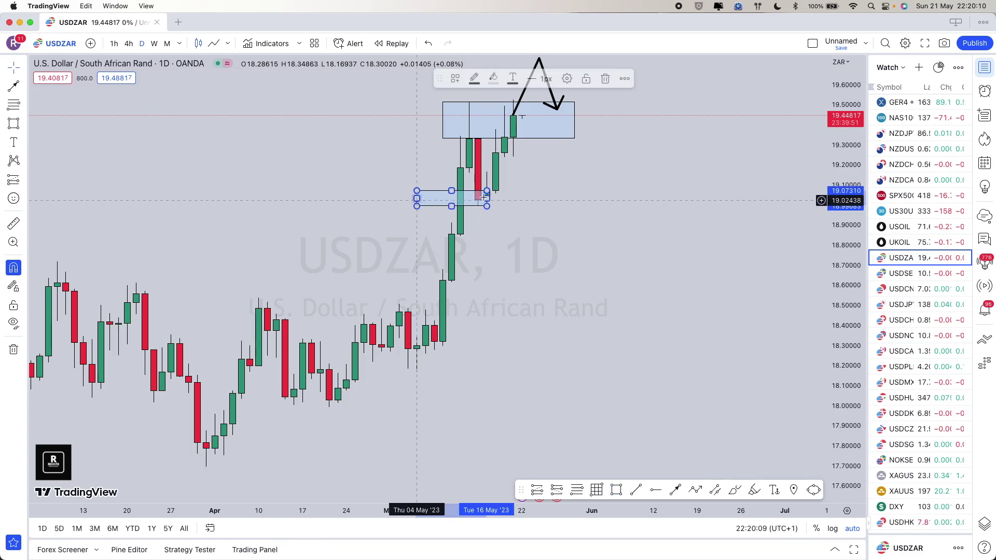
left_click_drag(491, 200, 584, 200)
left_click(678, 418)
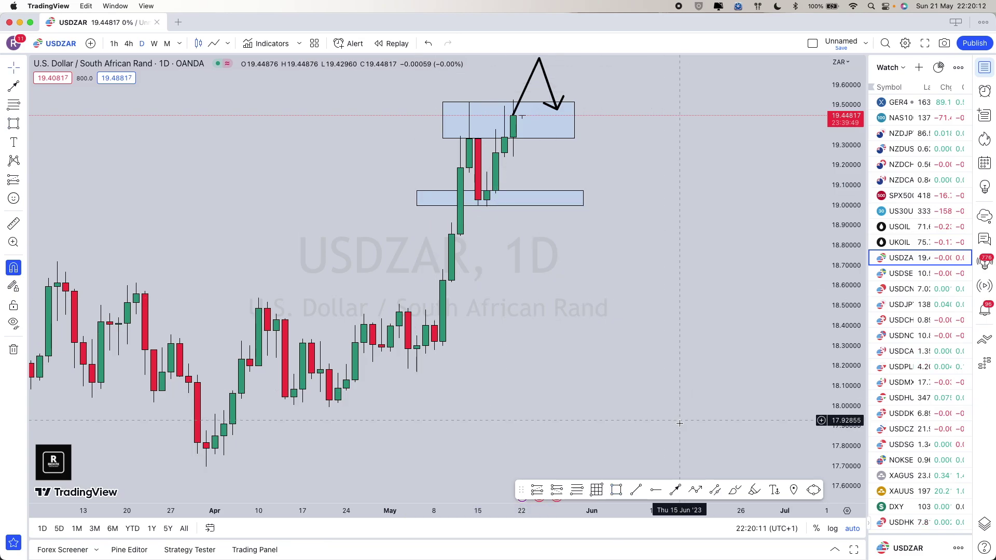
Sketch a bearish USDZAR path from the latest close through about 19.19, 19.34, 18.80 and 19.03 down to about 18.42.
left_click(694, 490)
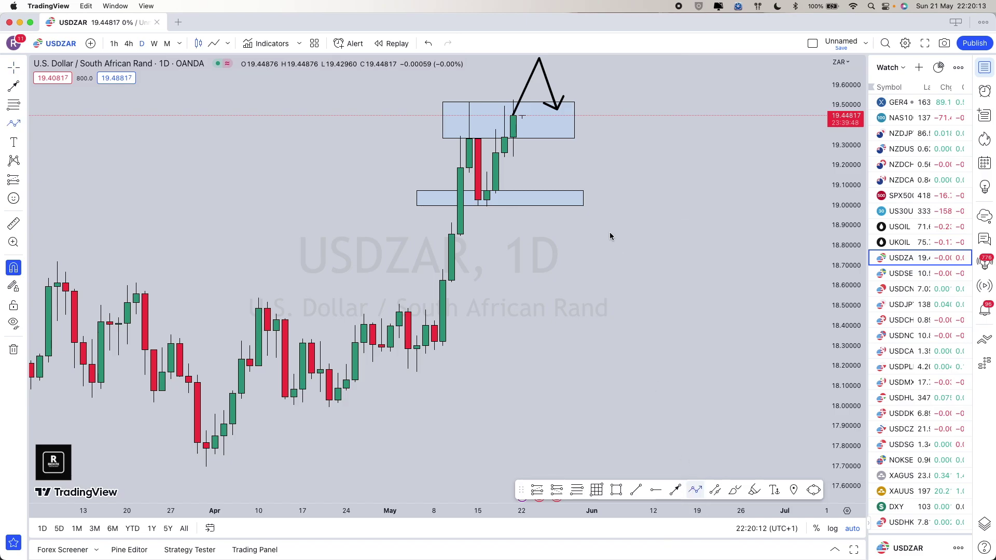
left_click(514, 118)
left_click(531, 166)
left_click(548, 137)
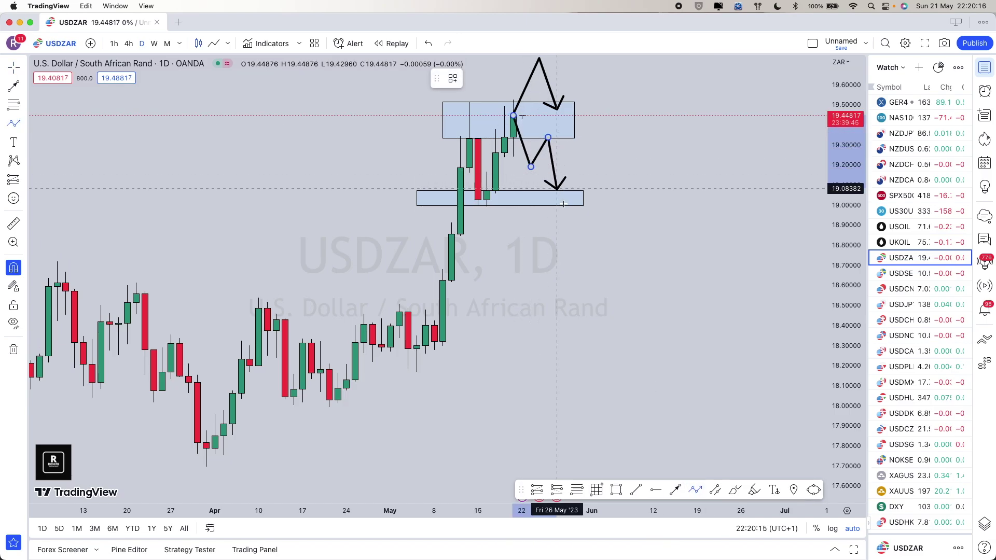
left_click(574, 244)
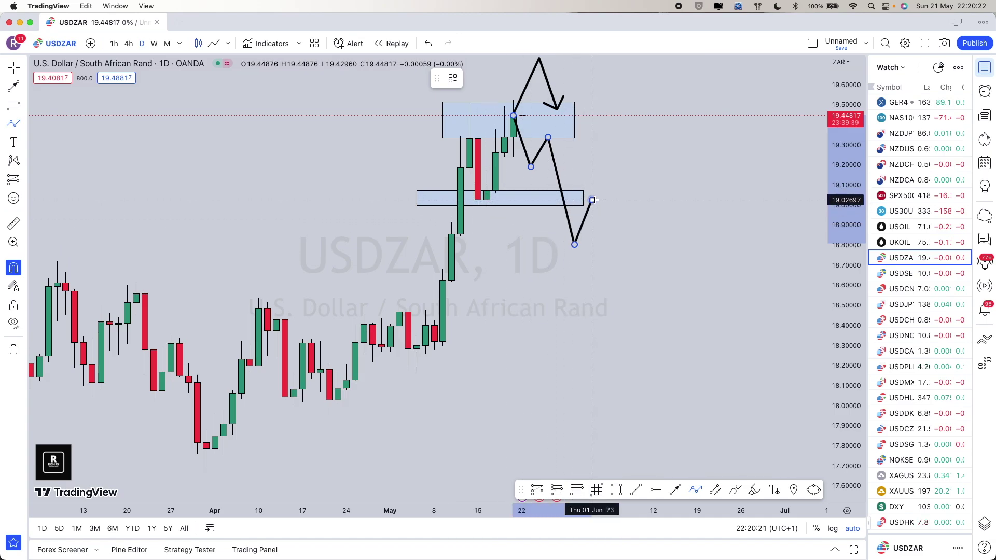
left_click(593, 200)
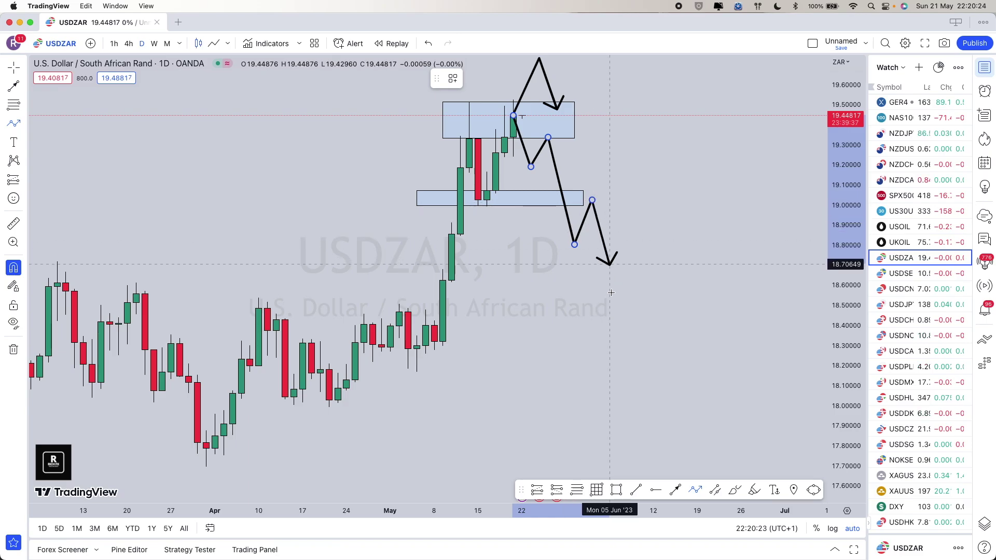
double_click(618, 322)
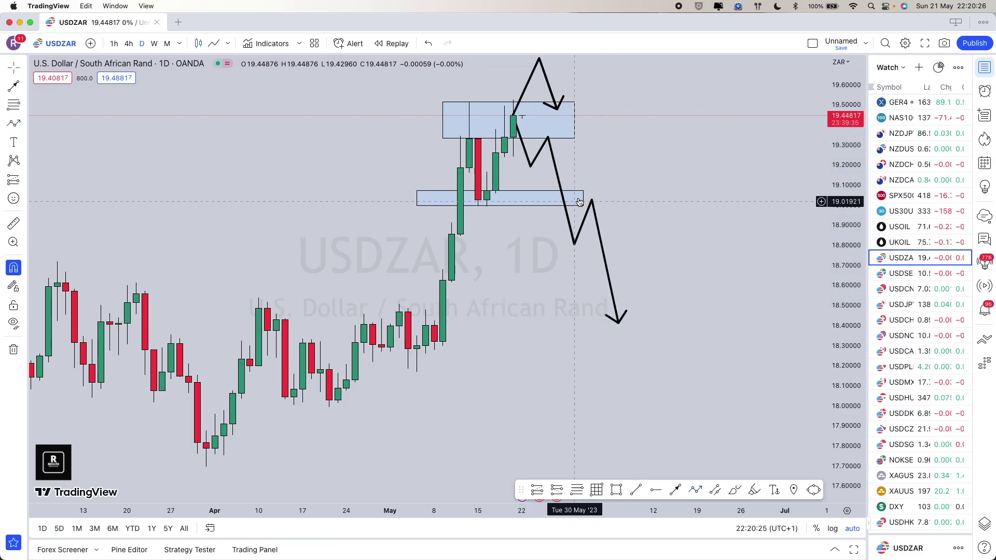
Extend the USDZAR support zone to about 7 June 2023 and delete both sketched price paths.
left_click_drag(584, 198, 627, 202)
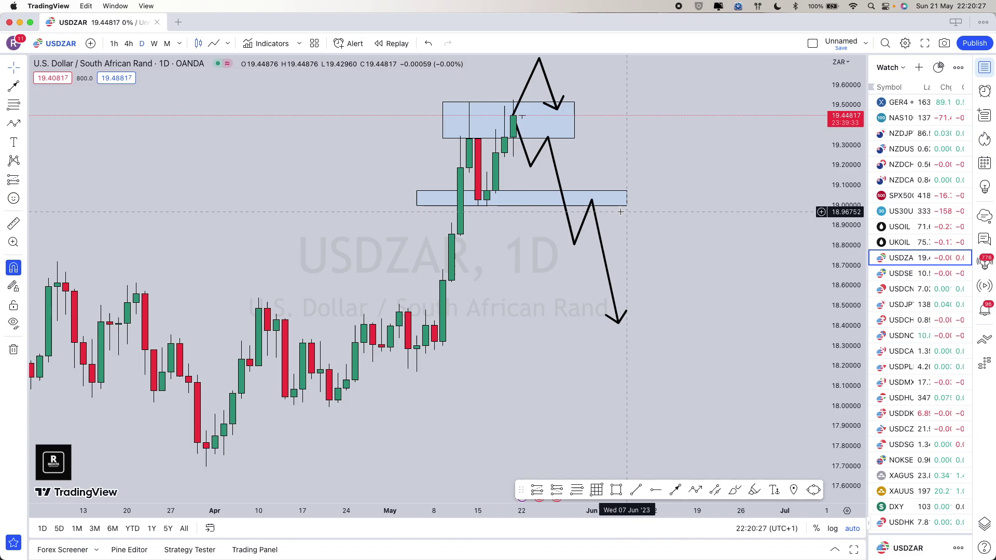
left_click(592, 200)
key("Delete")
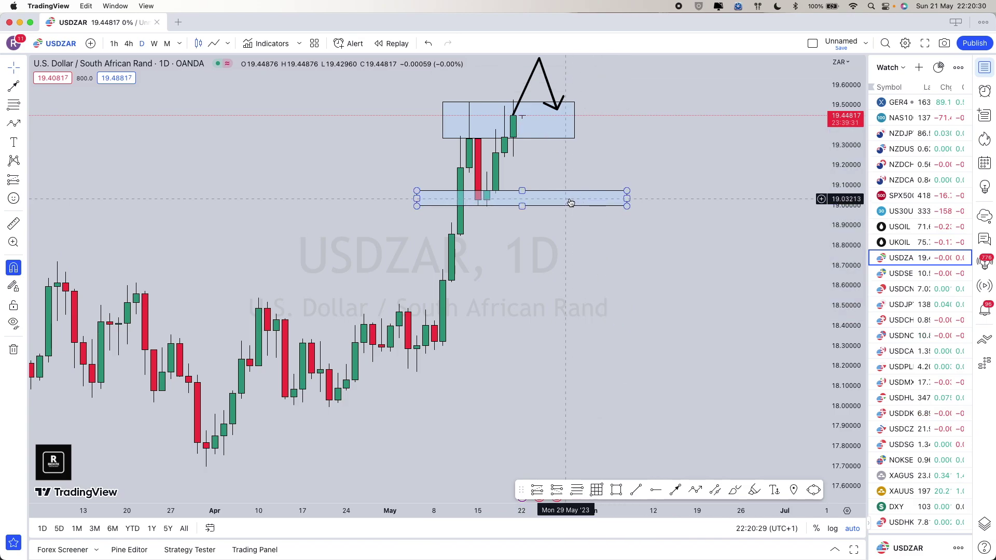
left_click(553, 101)
key("Delete")
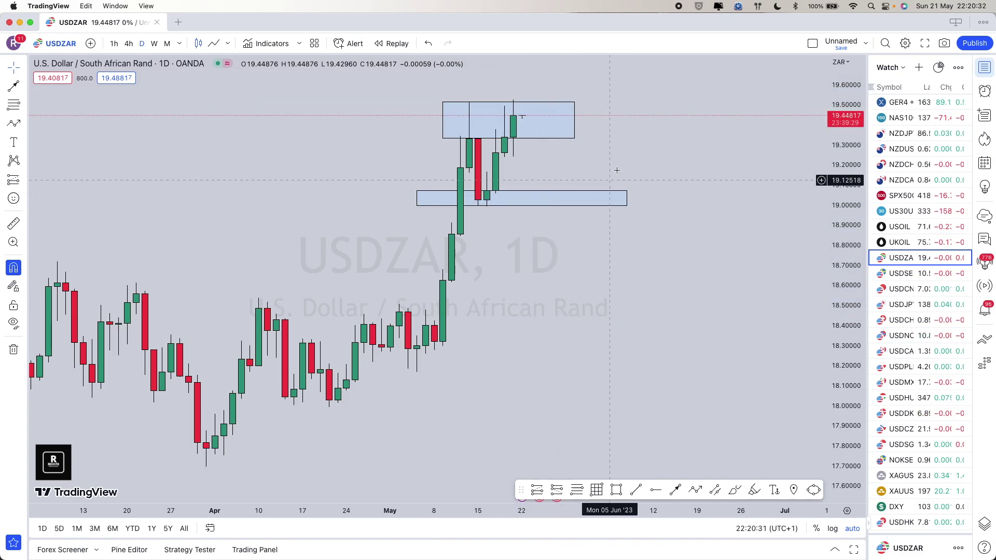
Open the USDSEK chart and extend its zone between about 10.39 and 10.47 to span 9 March to 31 May 2023.
scroll(655, 271, "down", 1)
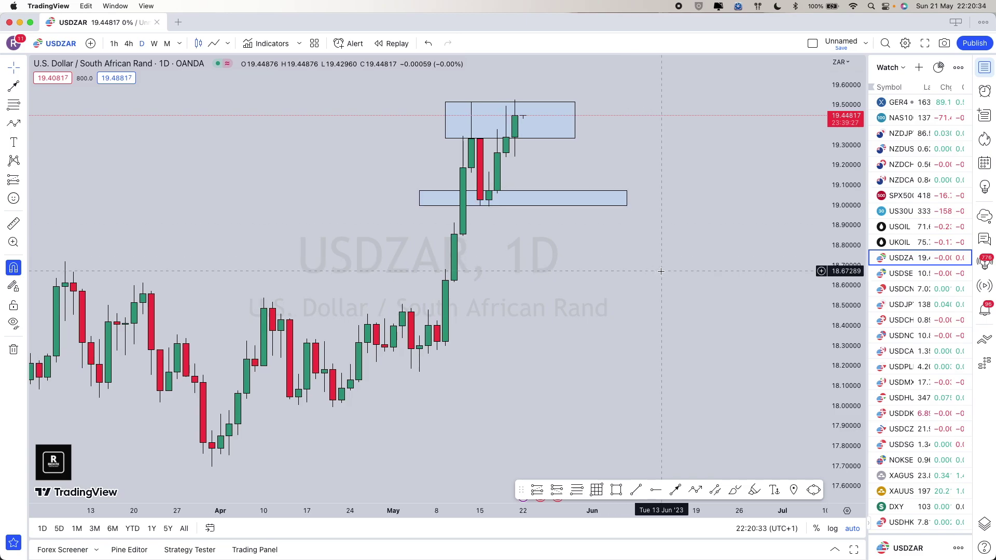
key("Down")
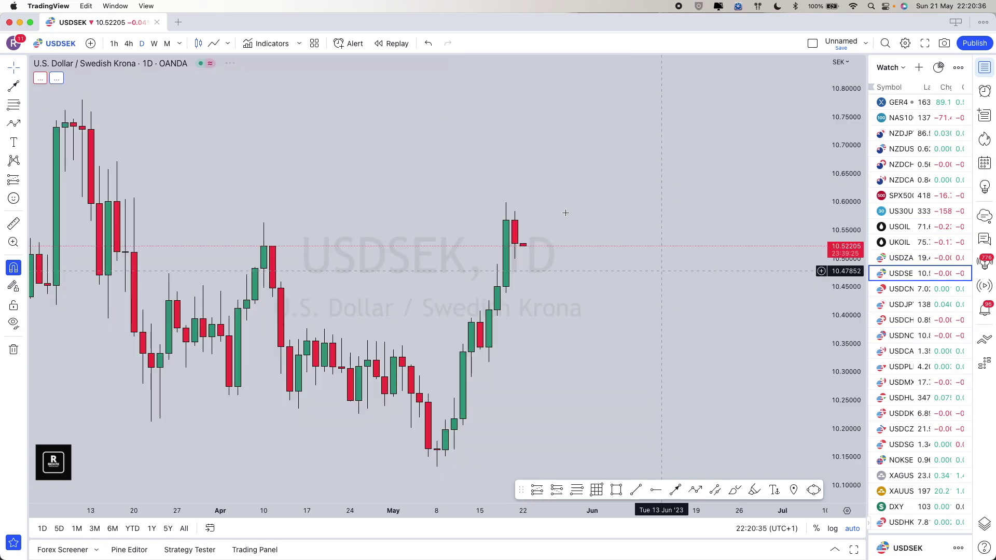
scroll(547, 303, "down", 2)
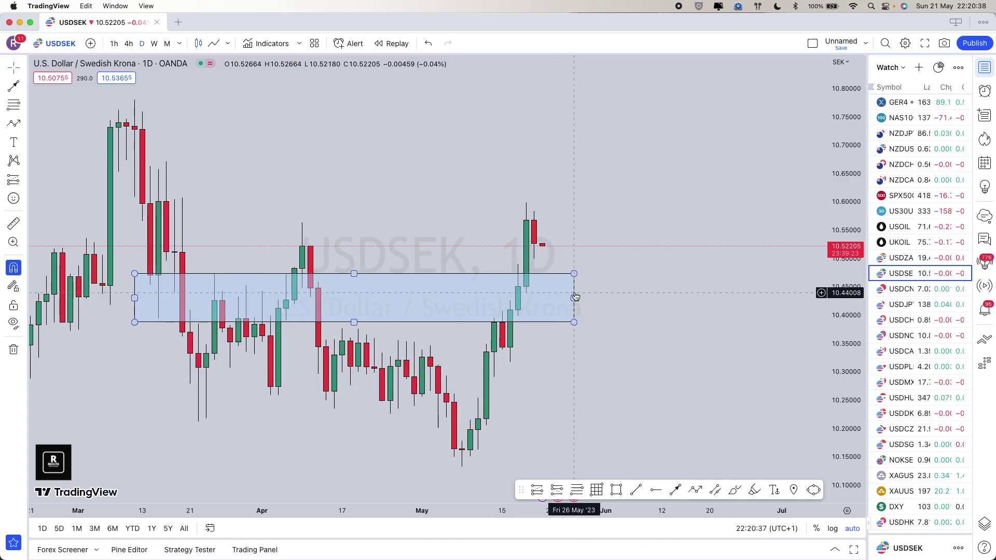
left_click(562, 299)
left_click_drag(562, 299, 585, 298)
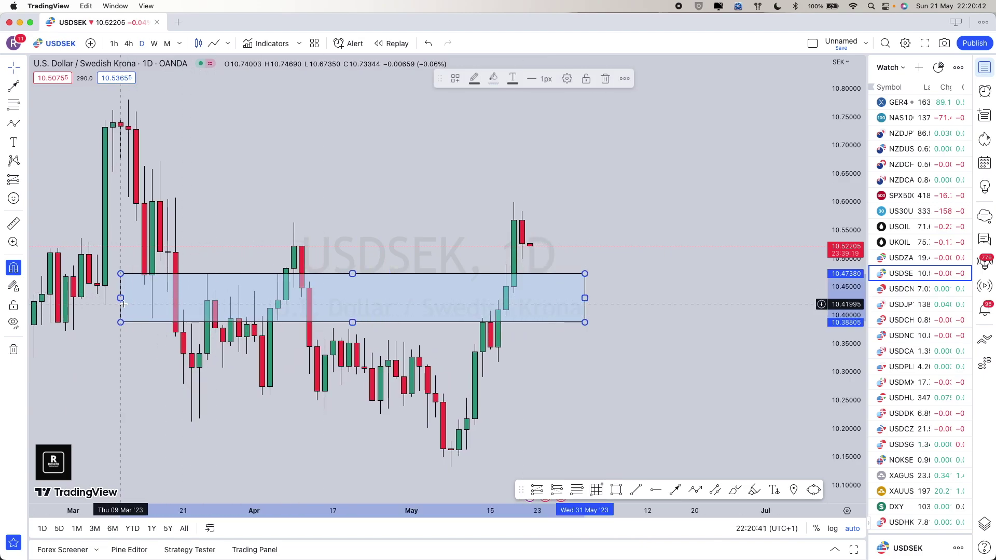
scroll(207, 300, "down", 2)
left_click(232, 360)
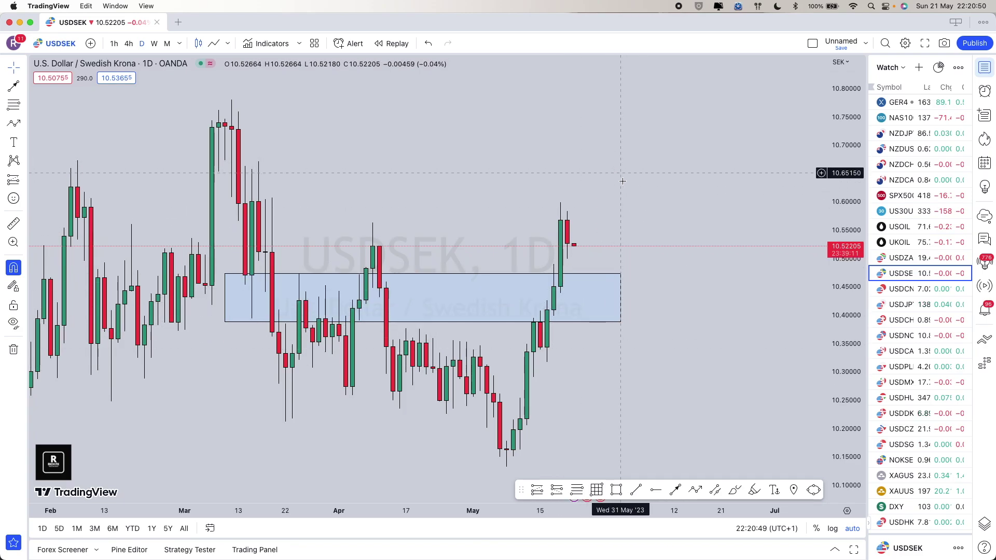
Draw a USDSEK Fibonacci retracement from the 16 May 2023 low at 10.31770 up to the swing high at 10.59955.
scroll(623, 180, "up", 1)
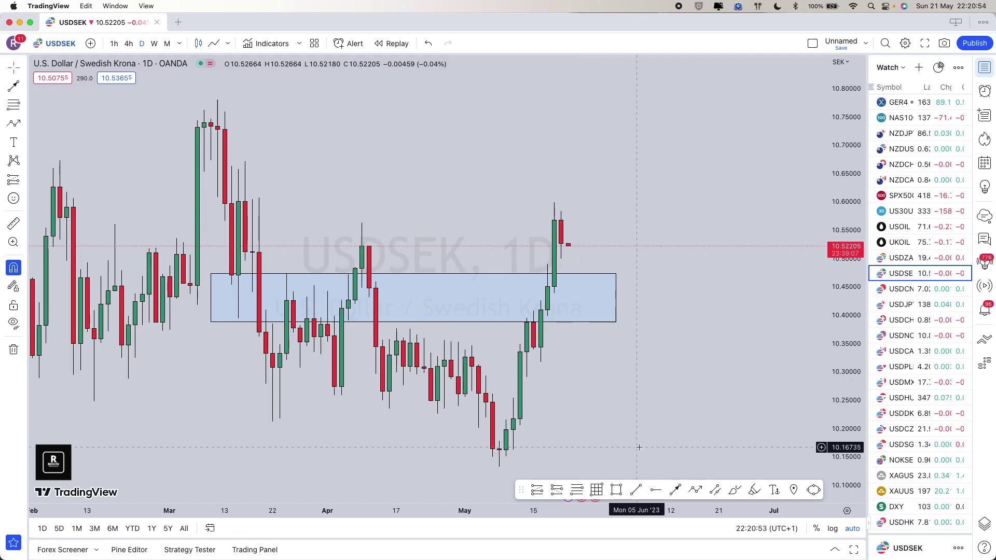
left_click(540, 362)
left_click(554, 203)
left_click(588, 218)
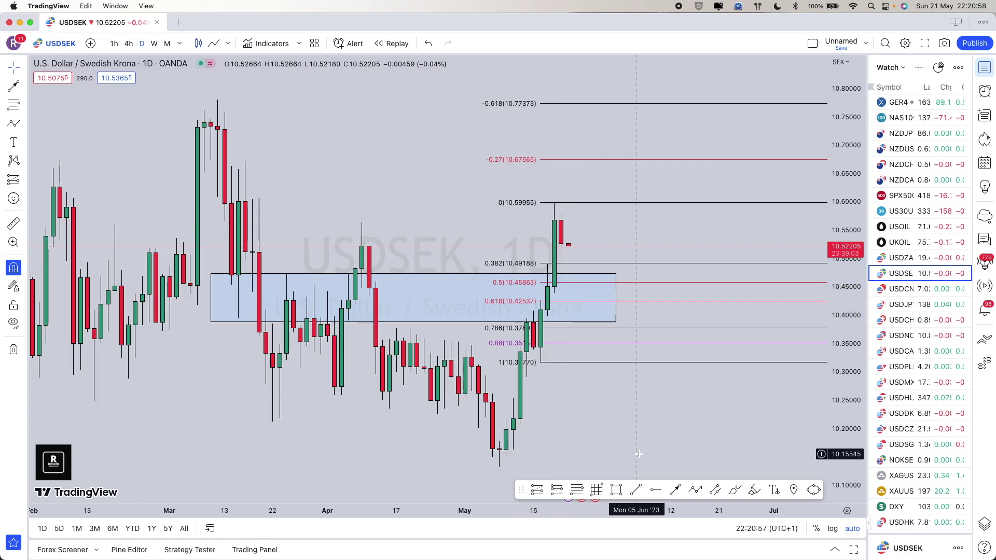
Sketch a USDSEK path from the latest close down to about 10.47 at the zone's upper edge and up to about 10.68.
left_click(695, 490)
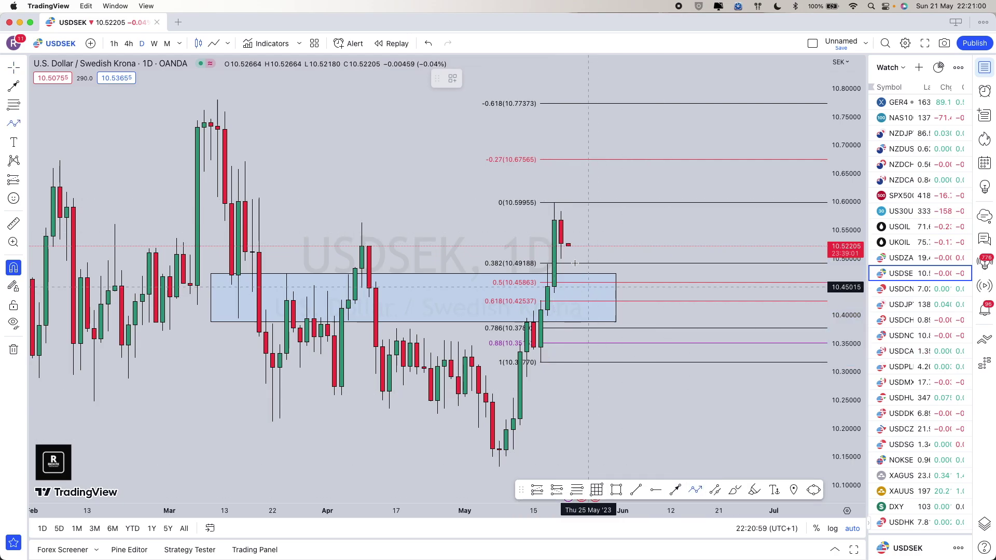
left_click(569, 244)
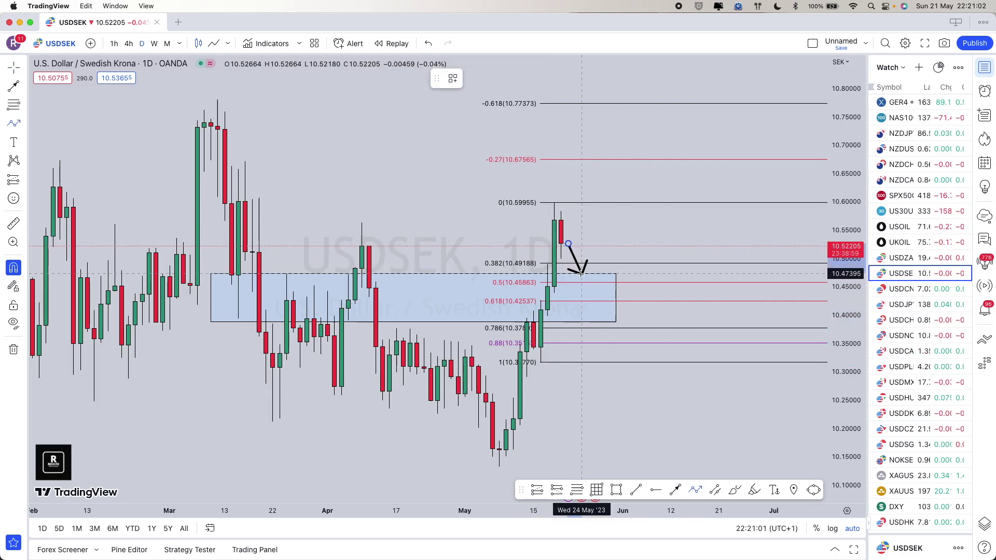
left_click(582, 274)
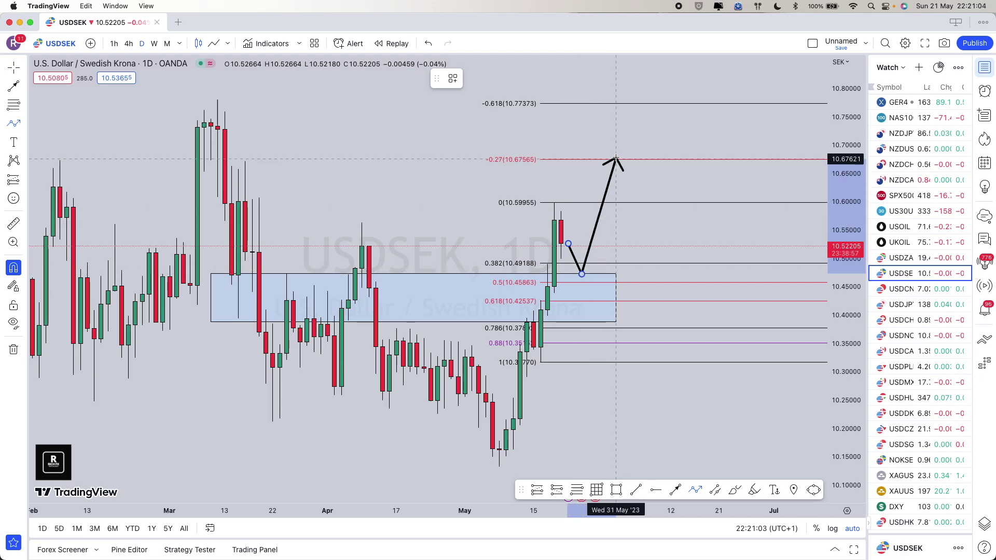
left_click(616, 157)
key("Escape")
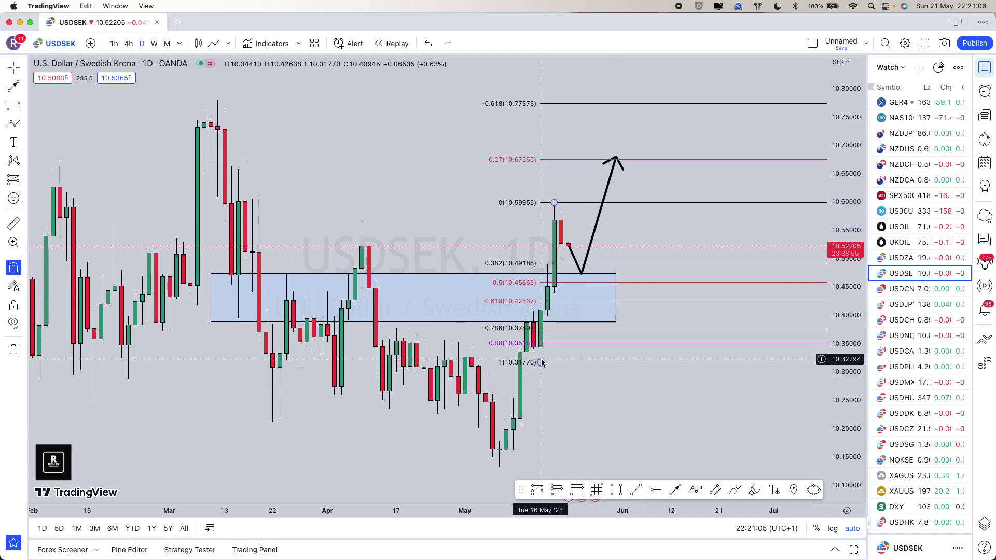
Try the Fibonacci start anchor at about 10.470 on 24 May 2023, and remove both the sketched path and the retracement.
left_click_drag(541, 362, 582, 278)
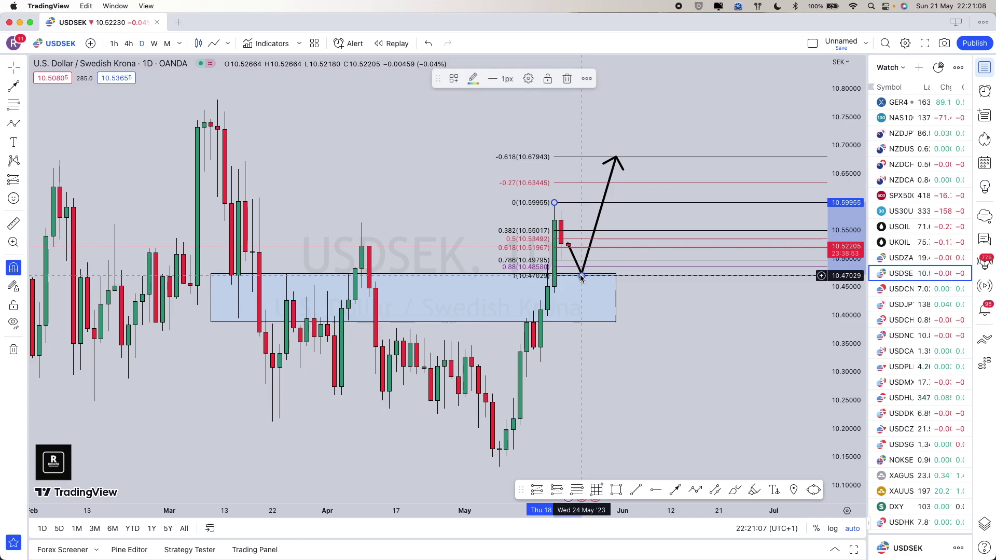
key("super+z")
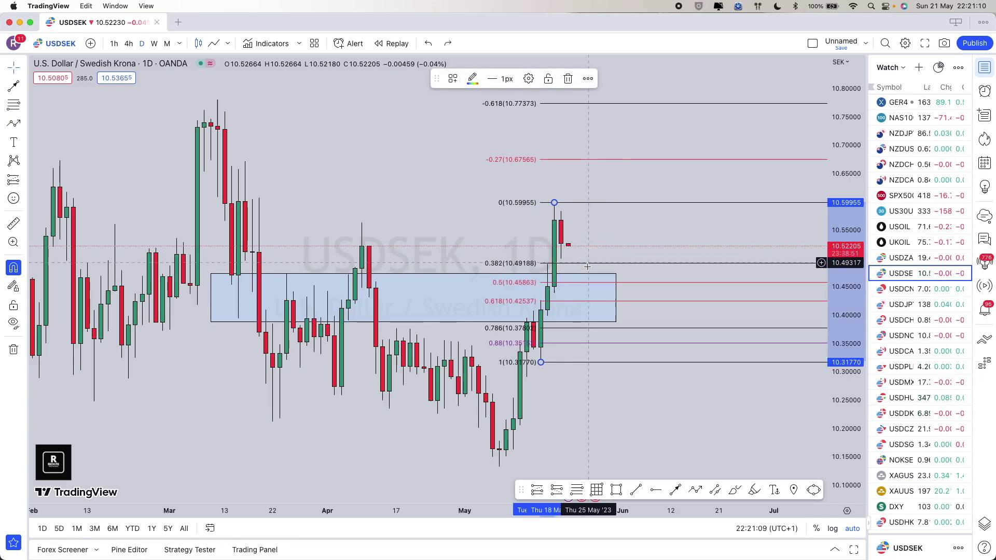
key("Delete")
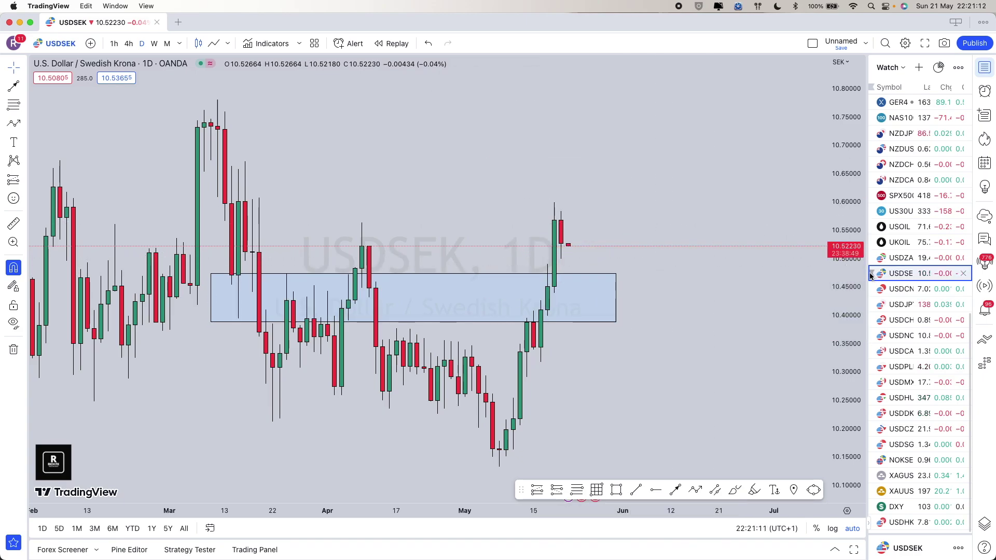
Flag USDSEK and USDCNH red in the watchlist, reviewing the USDCNH zone between about 6.97 and 7.00.
left_click(907, 295)
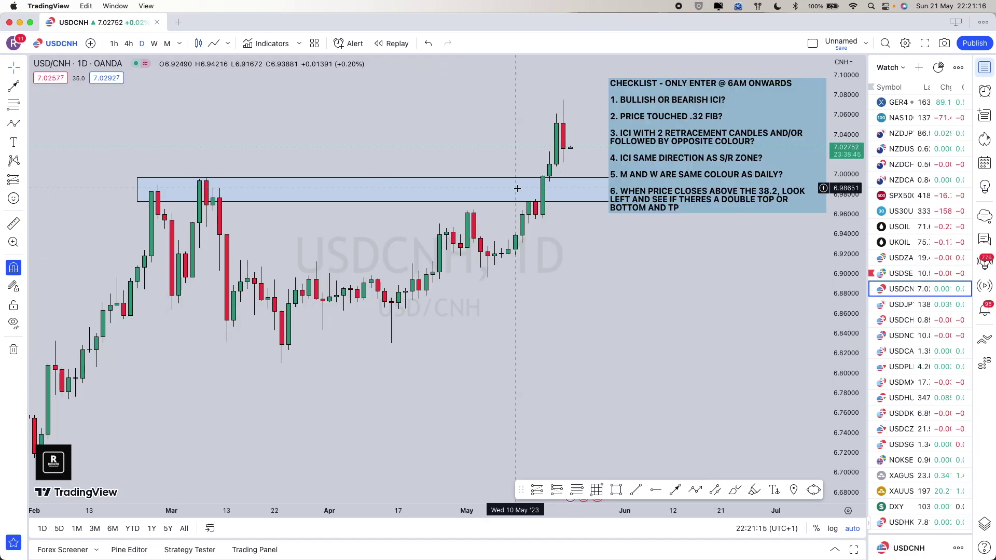
scroll(529, 270, "down", 3)
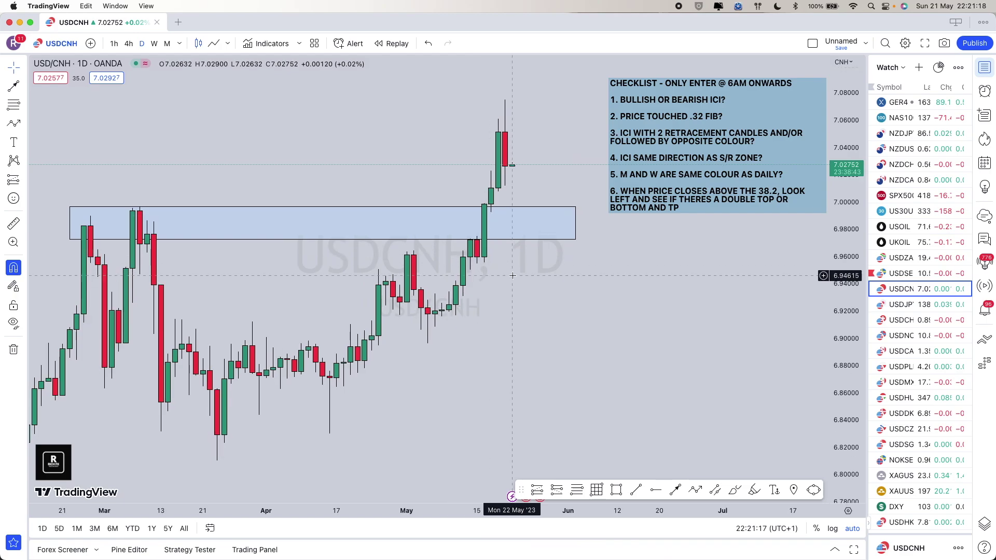
scroll(571, 286, "right", 5)
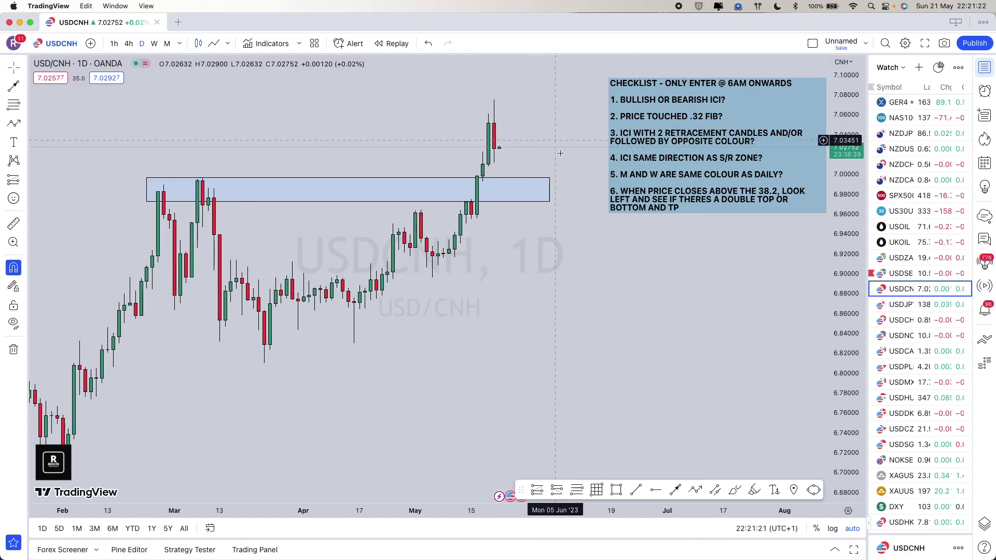
scroll(556, 348, "left", 3)
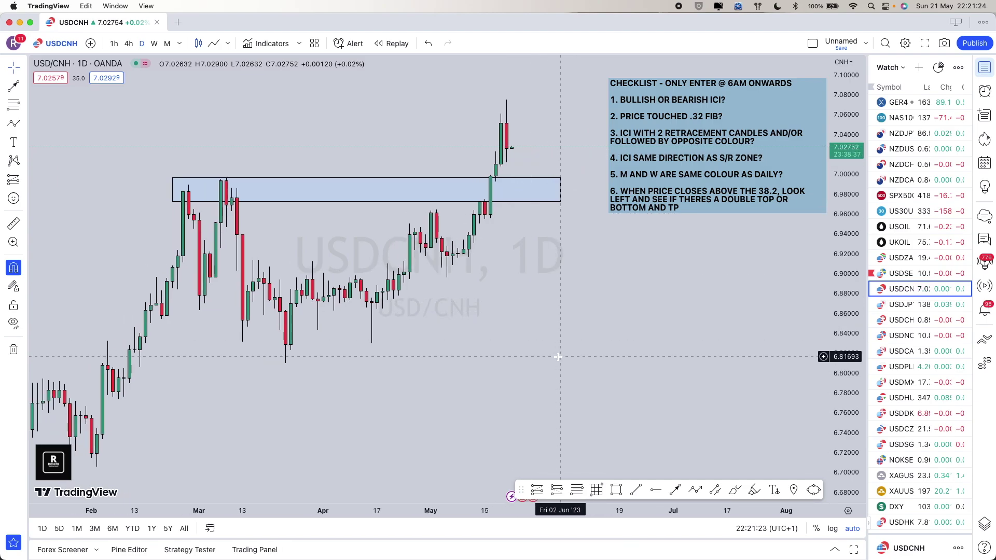
left_click(211, 188)
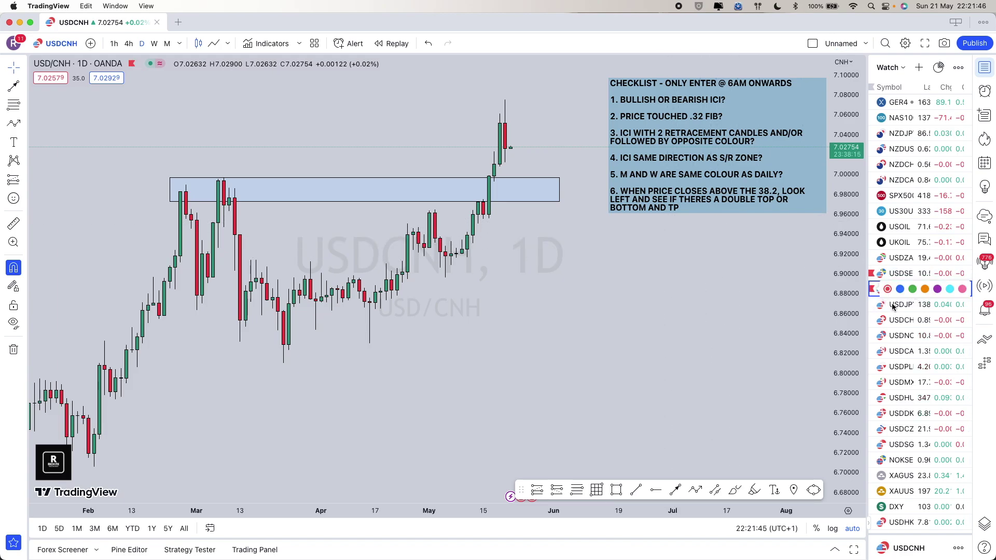
Open the USDJPY chart and adjust the end of its zone between about 137.3 and 138.0 to about 22 June 2023.
key("Down")
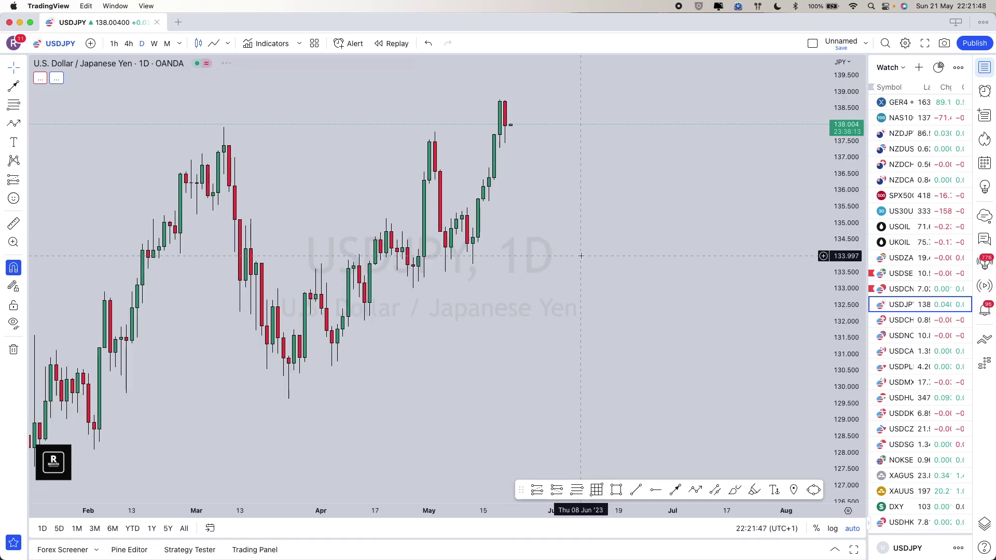
left_click_drag(444, 193, 387, 193)
scroll(558, 141, "down", 1)
left_click(582, 136)
left_click_drag(586, 137, 588, 137)
left_click(536, 183)
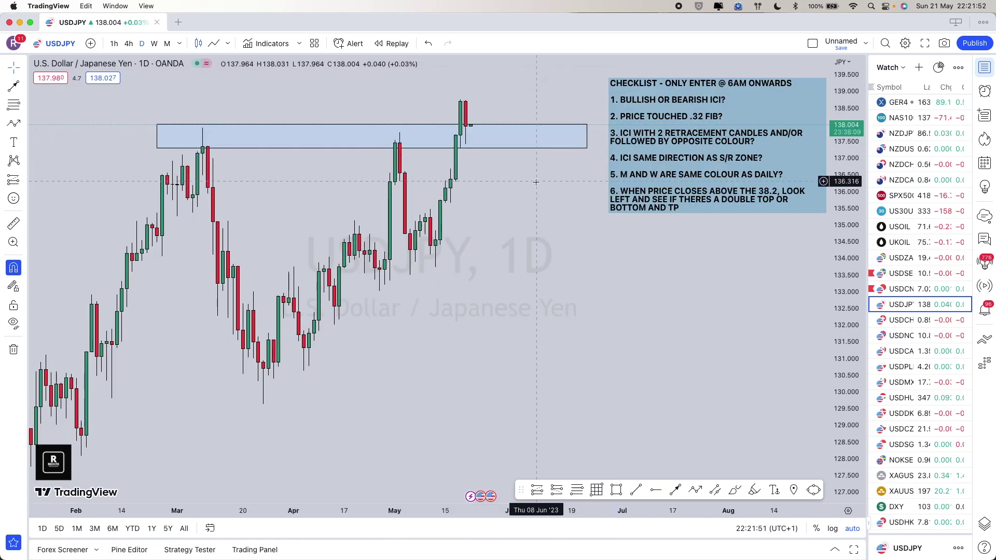
Replay the USDJPY daily chart up to 11 May 2023 to examine price below the zone, and return to the live chart.
scroll(464, 195, "down", 1)
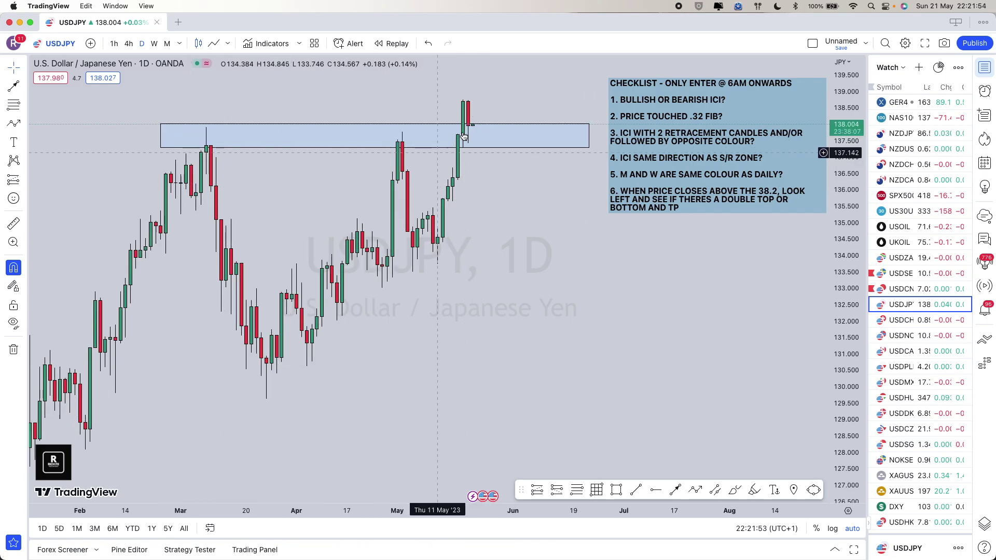
left_click(395, 44)
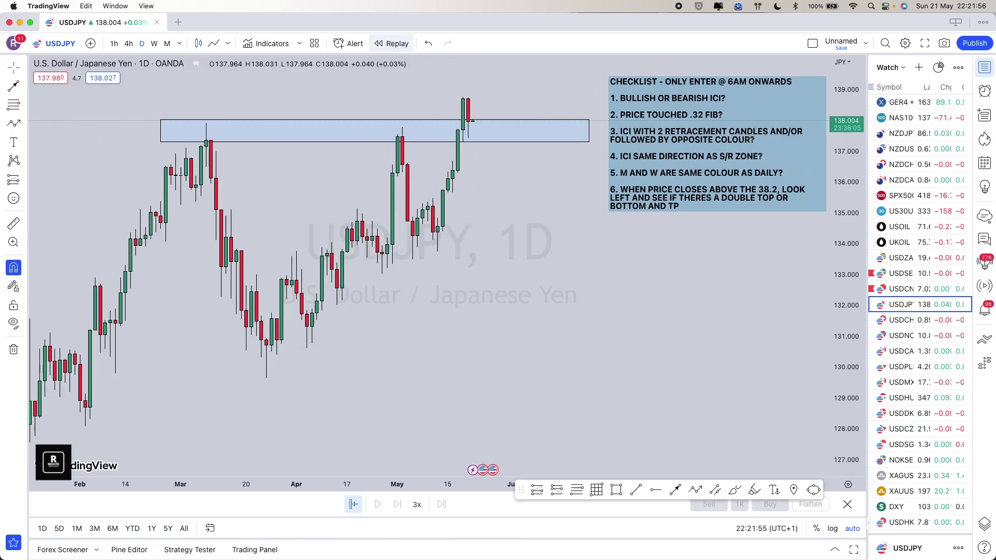
left_click(442, 156)
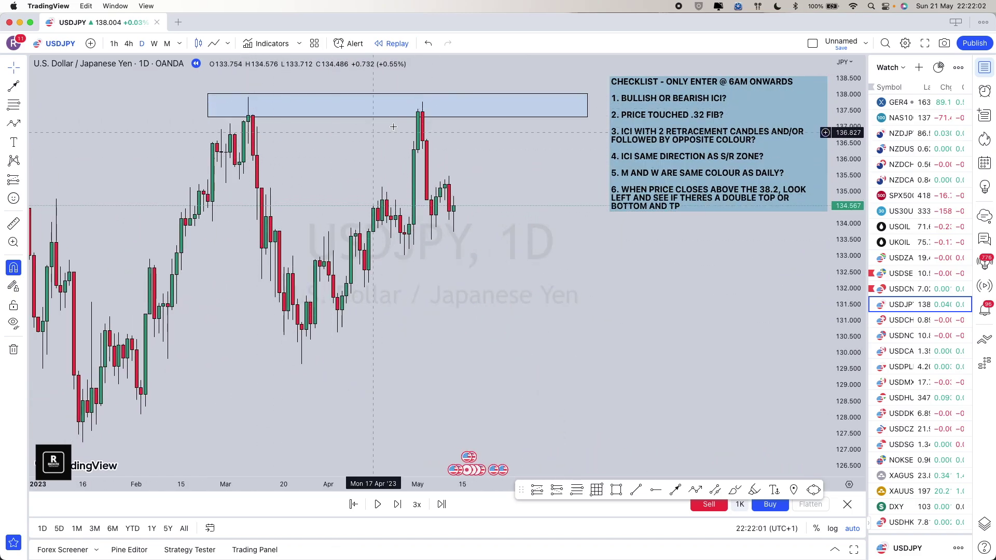
left_click(392, 43)
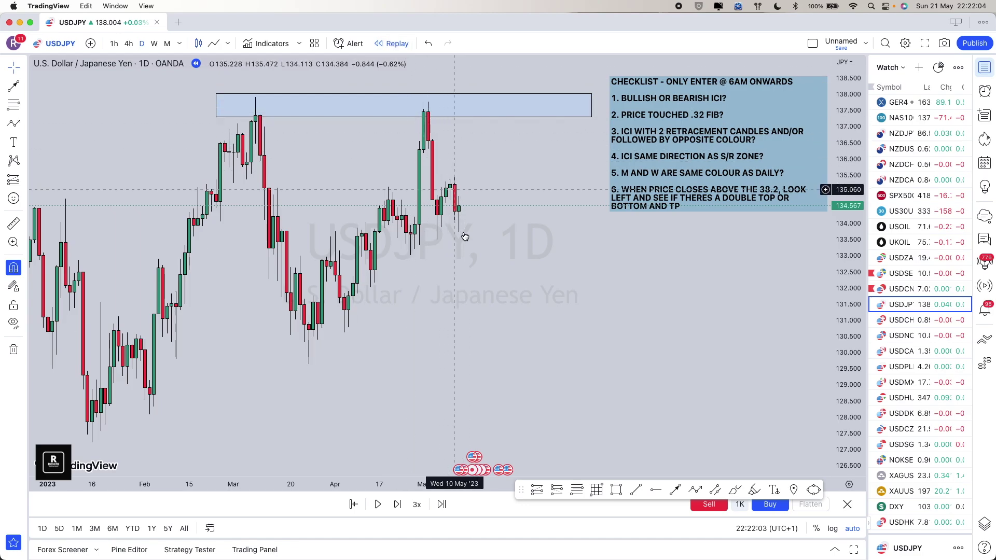
left_click(587, 327)
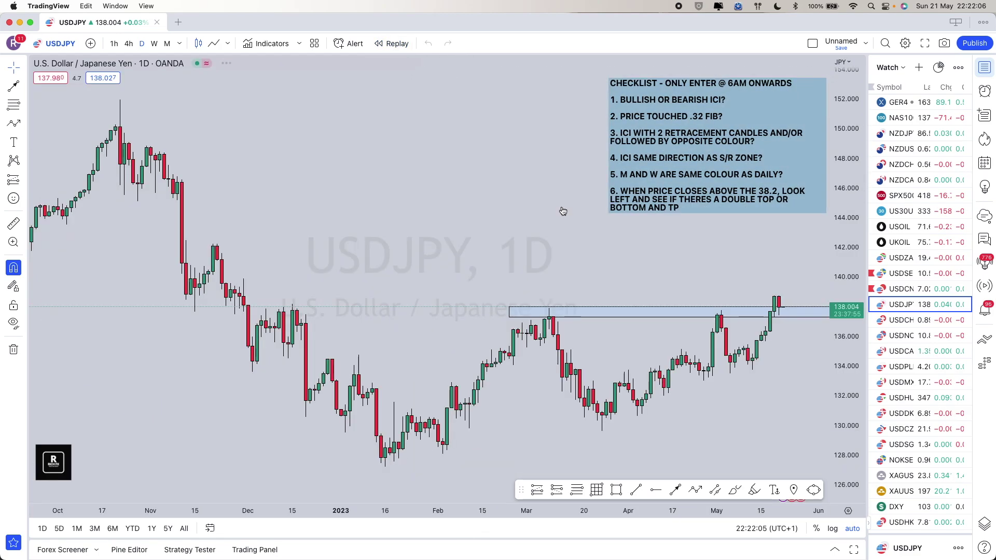
scroll(561, 206, "right", 5)
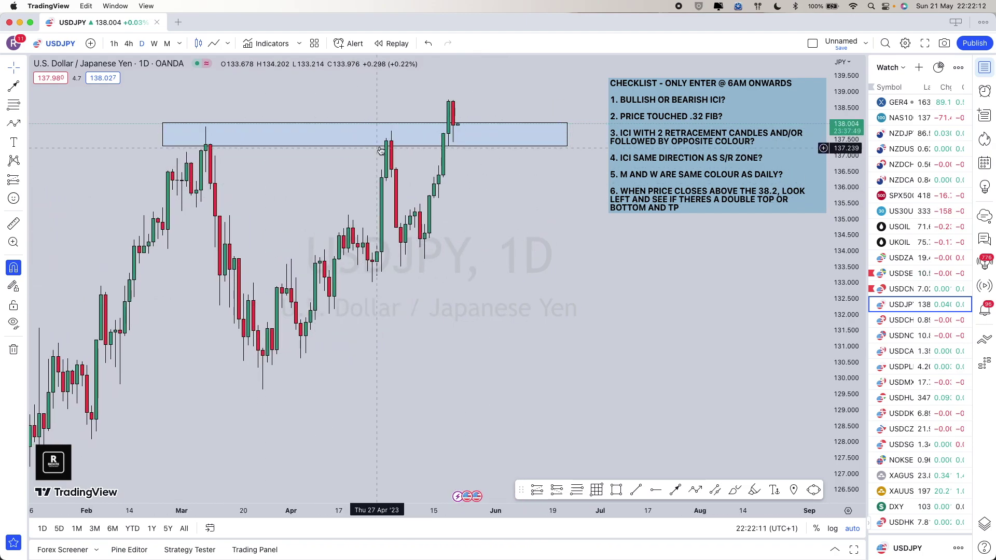
Lower the bottom edge of the USDJPY zone to about 136.8.
left_click_drag(365, 146, 365, 182)
left_click_drag(194, 158, 189, 162)
left_click(508, 201)
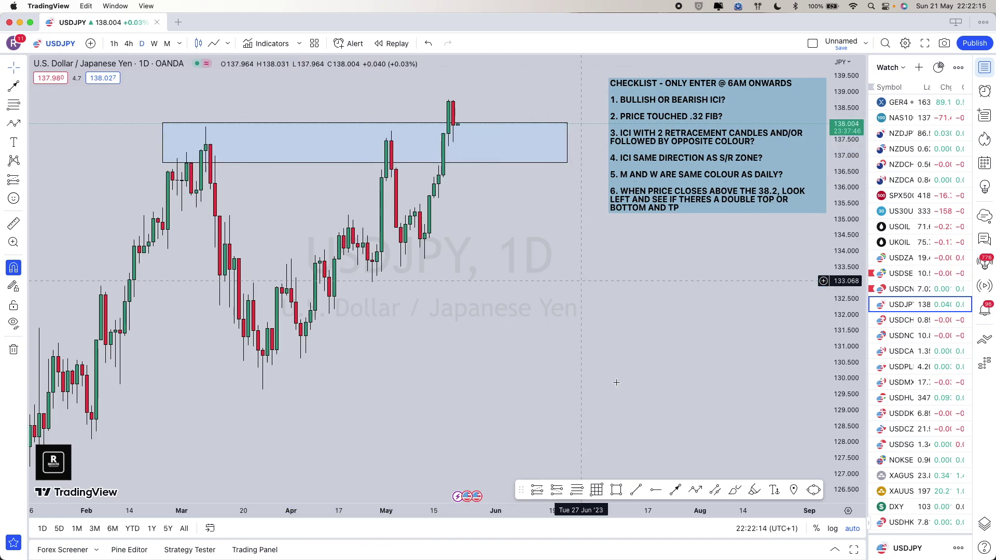
Draw a Fibonacci retracement from the 133.746 low to the 138.748 high, and sketch a path down to about 136.7 and up to about 140.
left_click(578, 490)
left_click(424, 259)
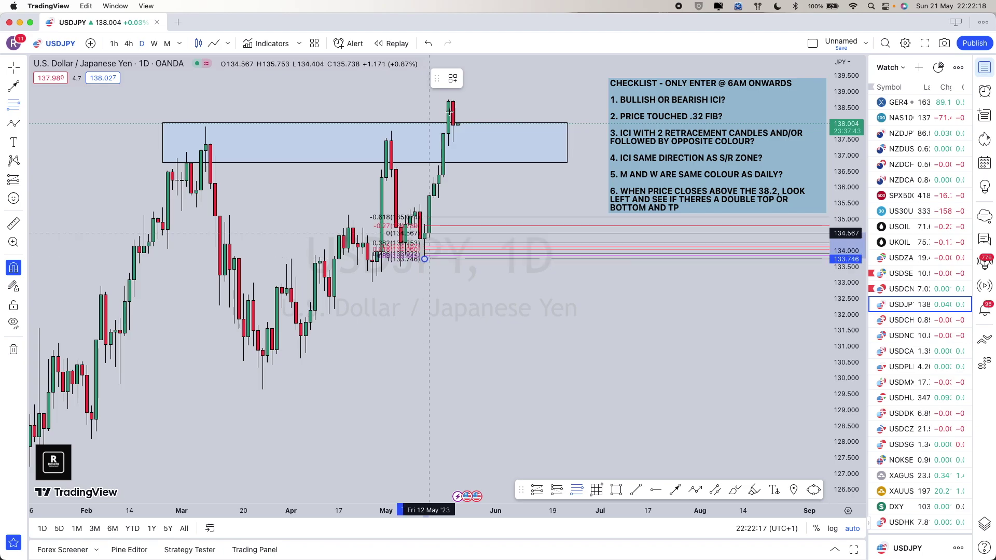
left_click(449, 109)
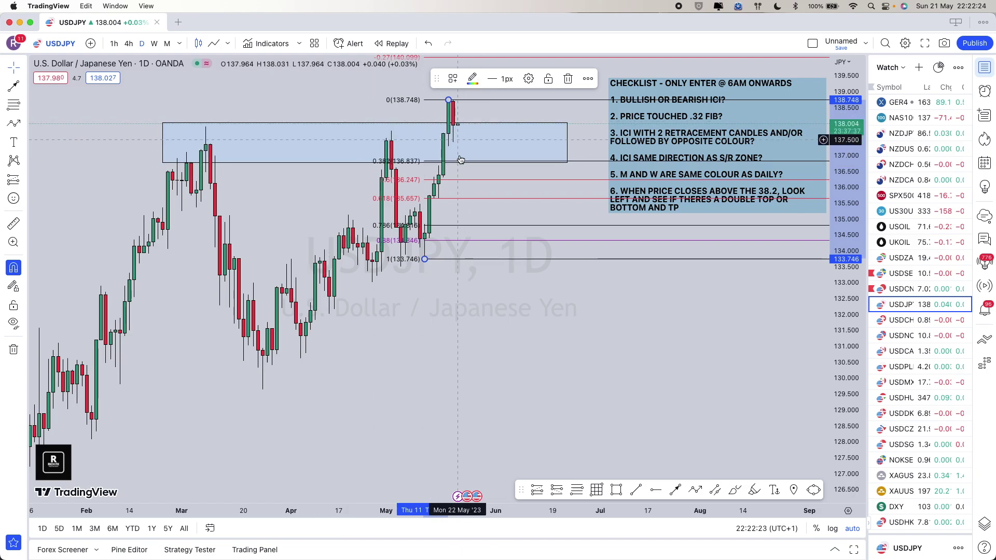
left_click(695, 490)
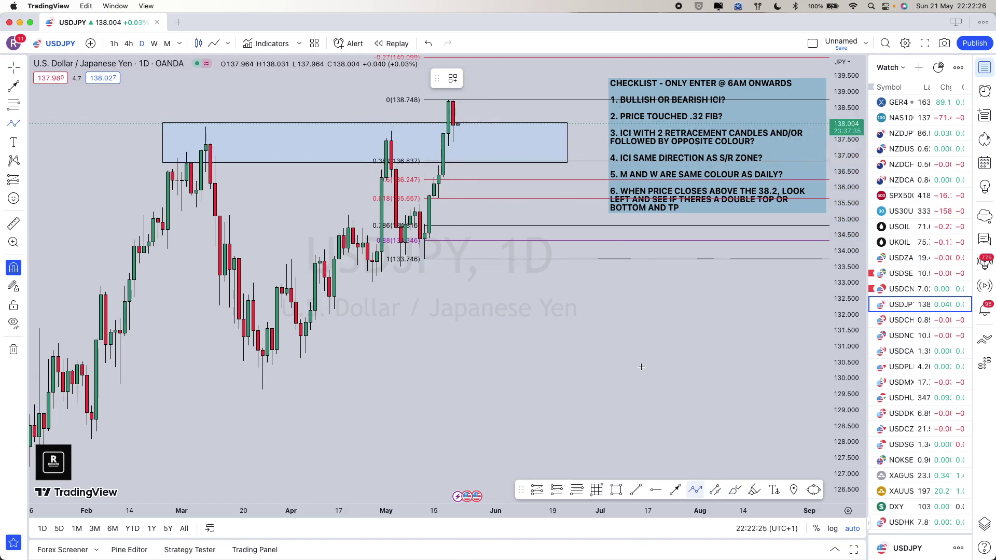
left_click(471, 167)
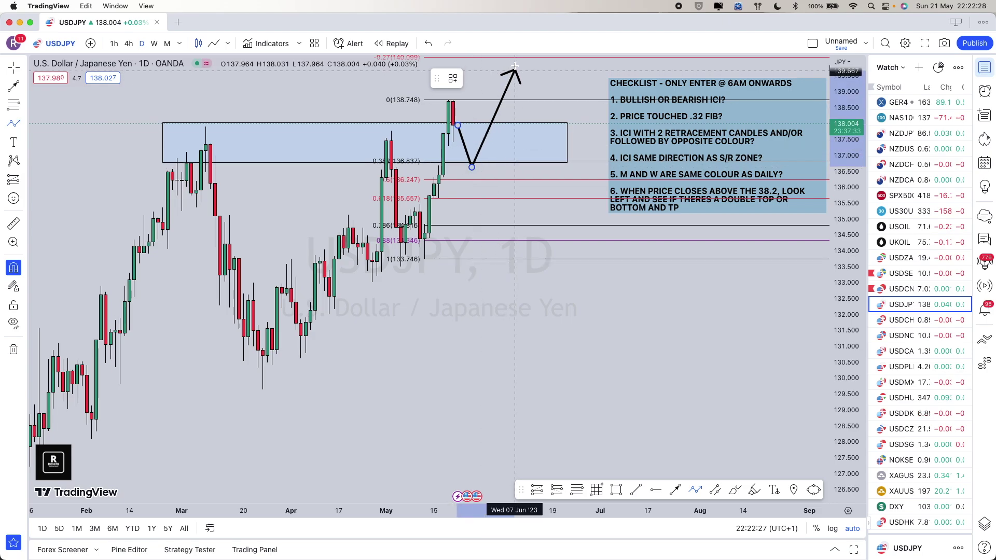
left_click(518, 59)
key("Escape")
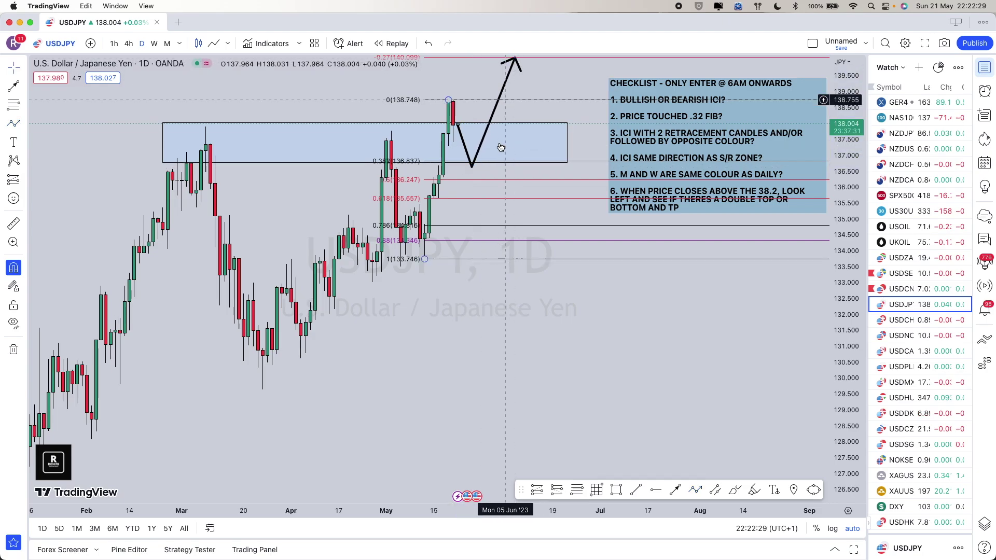
Remove the sketched path and the Fibonacci retracement from the USDJPY chart.
left_click(472, 167)
key("BackSpace")
left_click(472, 179)
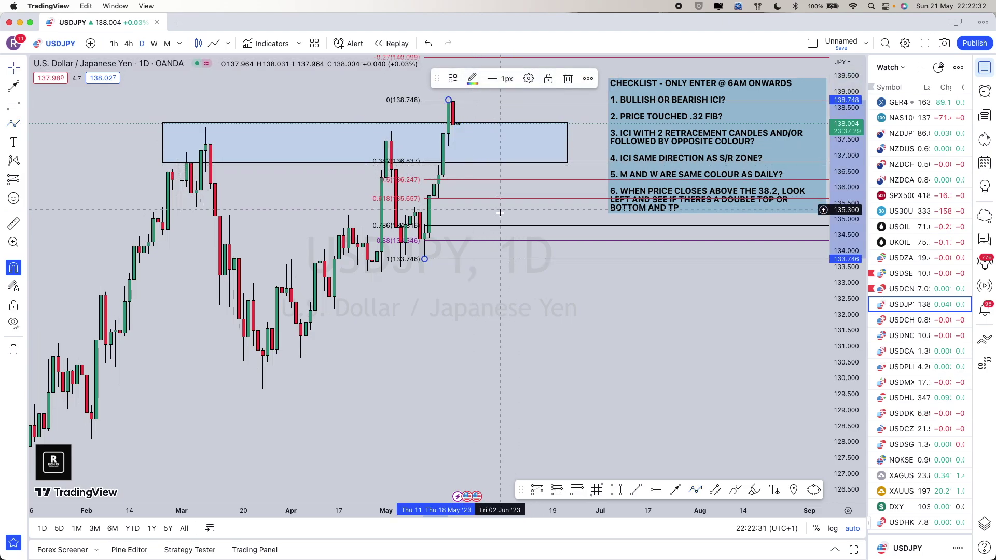
key("Delete")
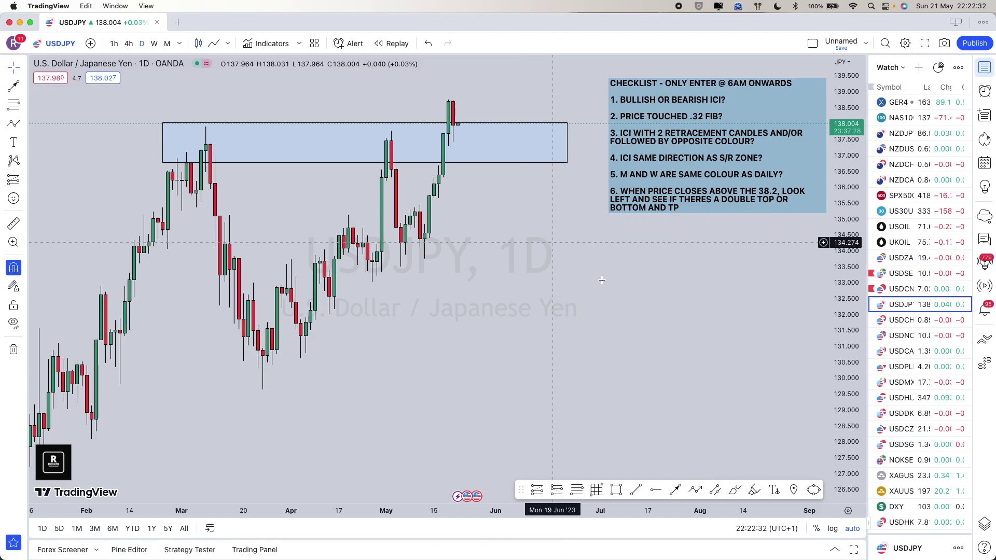
Flag USDJPY red in the watchlist, and open the USDCHF chart to examine price at the upper edge of its zone.
left_click(873, 308)
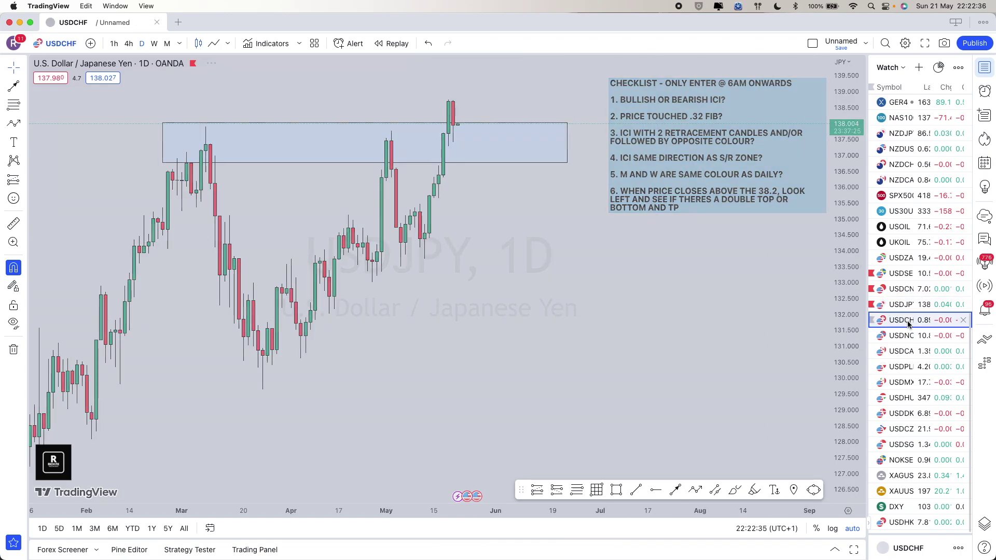
left_click(903, 321)
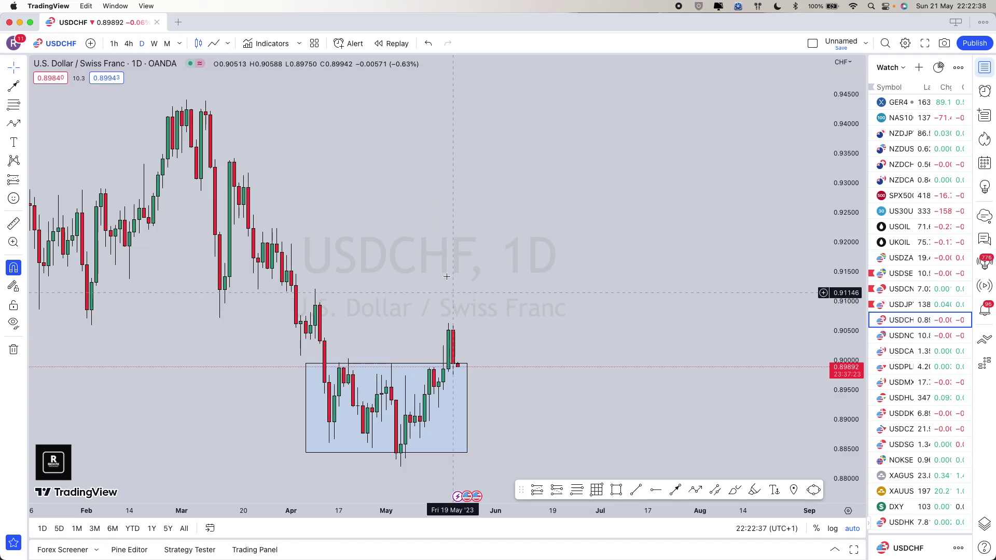
scroll(518, 331, "up", 3)
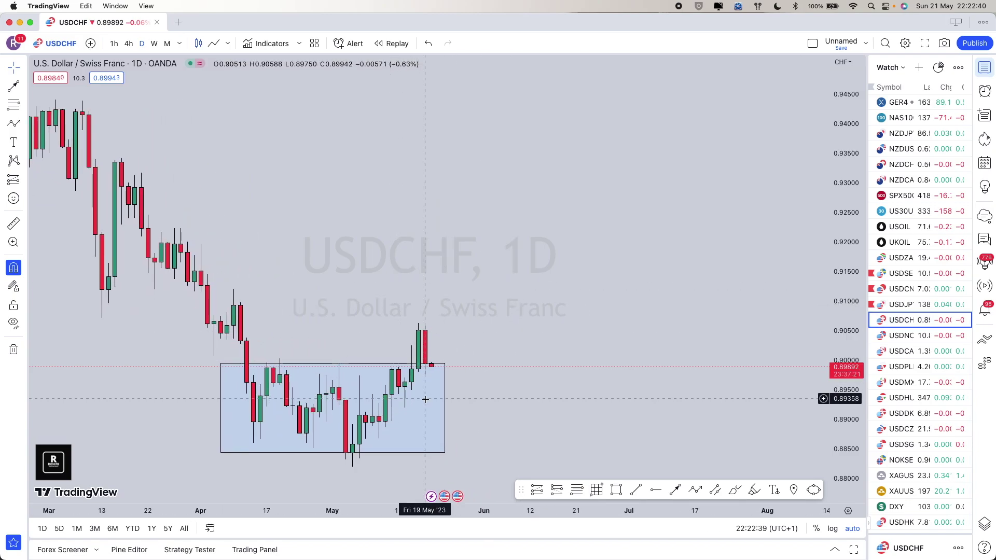
scroll(410, 391, "up", 1)
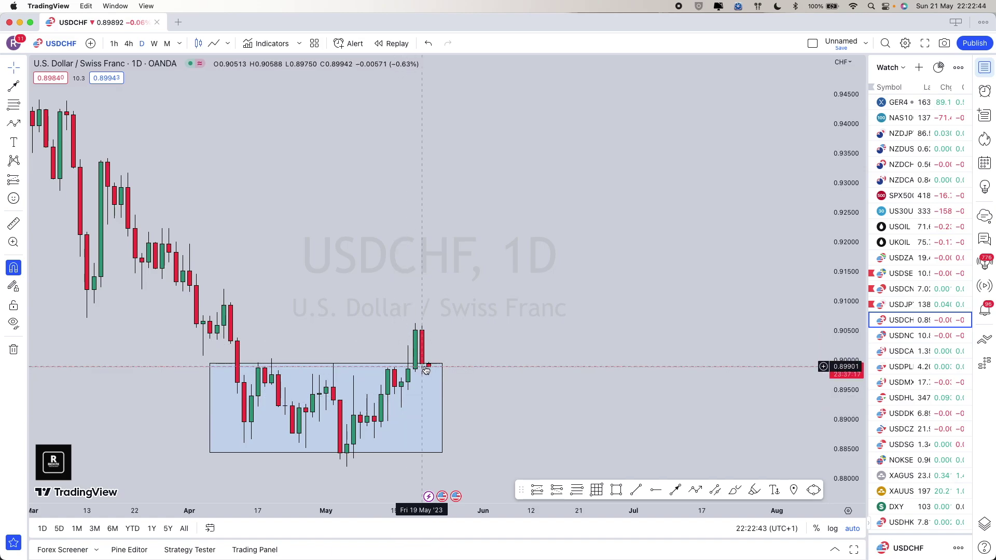
scroll(431, 383, "down", 1)
scroll(423, 384, "down", 1)
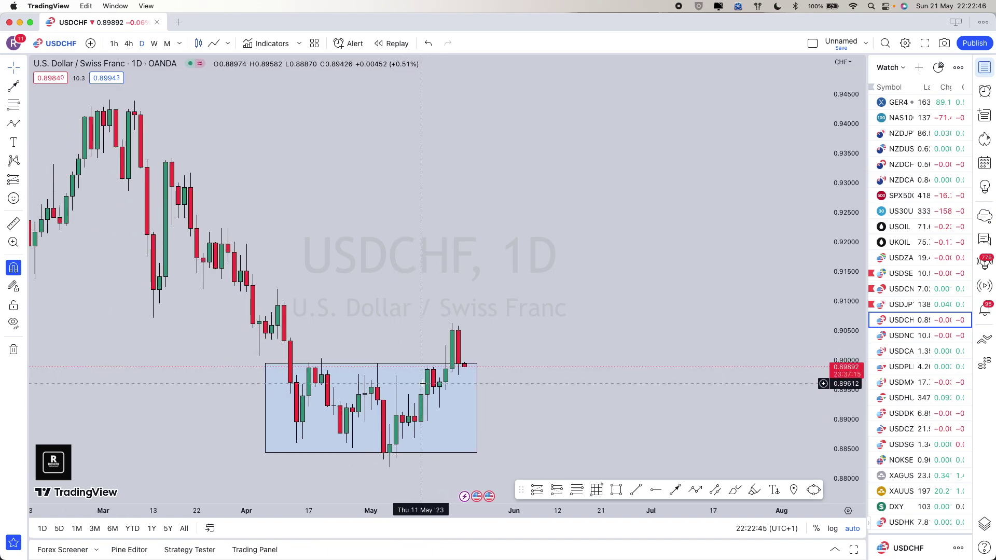
scroll(423, 383, "left", 1)
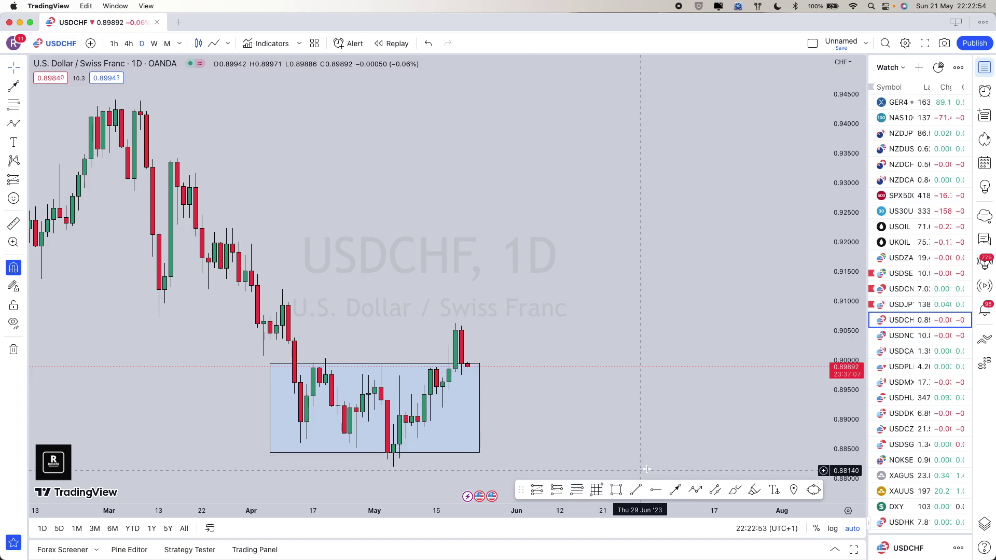
Try marking the USDCHF swing high of 18 May 2023 with a brush arc, and remove the stroke.
left_click(733, 491)
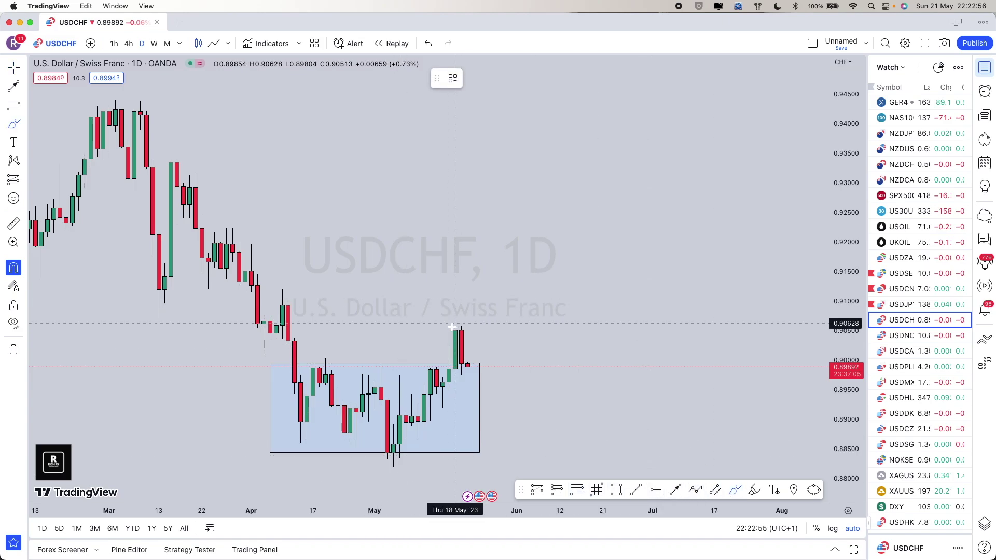
mouse_move(449, 343)
left_mouse_down()
mouse_move(460, 320)
mouse_move(472, 330)
left_mouse_up()
left_click(472, 330)
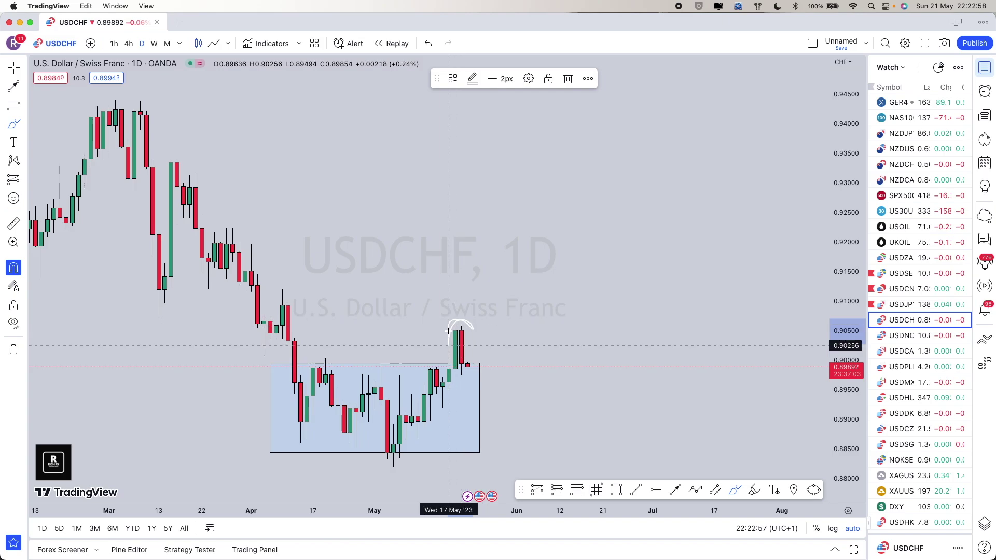
left_click(484, 299)
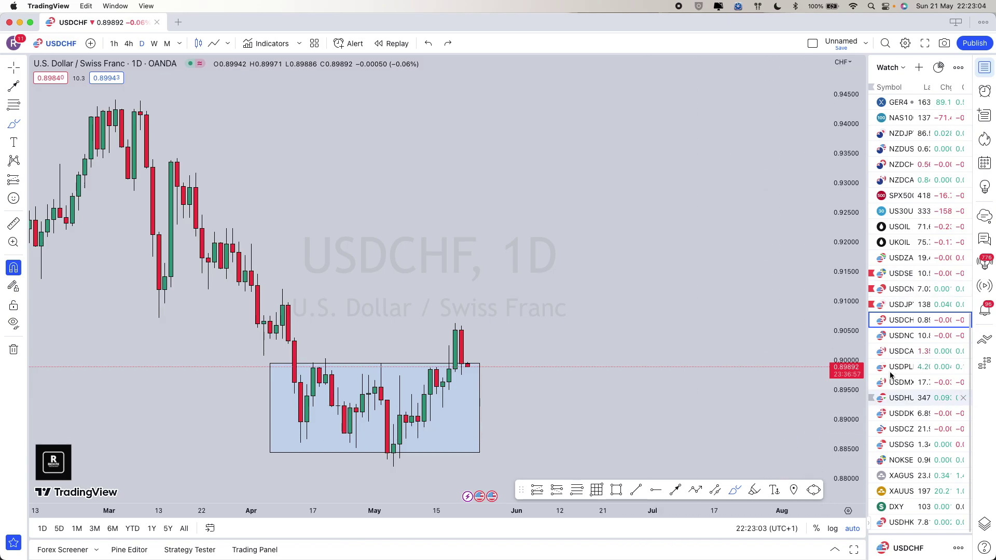
Flag USDCHF red in the watchlist, and open the USDNOK daily chart to review its zone between about 10.76 and 10.83.
left_click(873, 320)
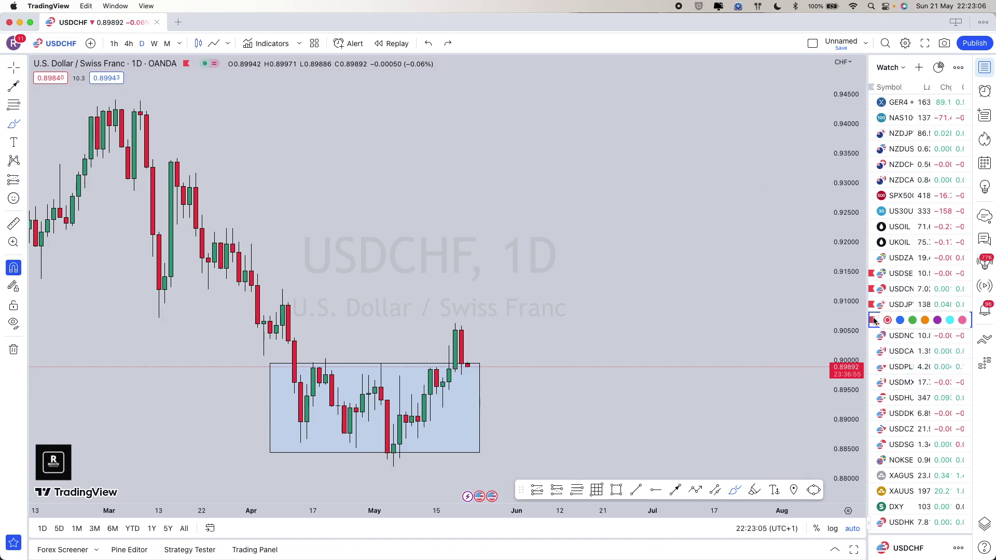
left_click(903, 336)
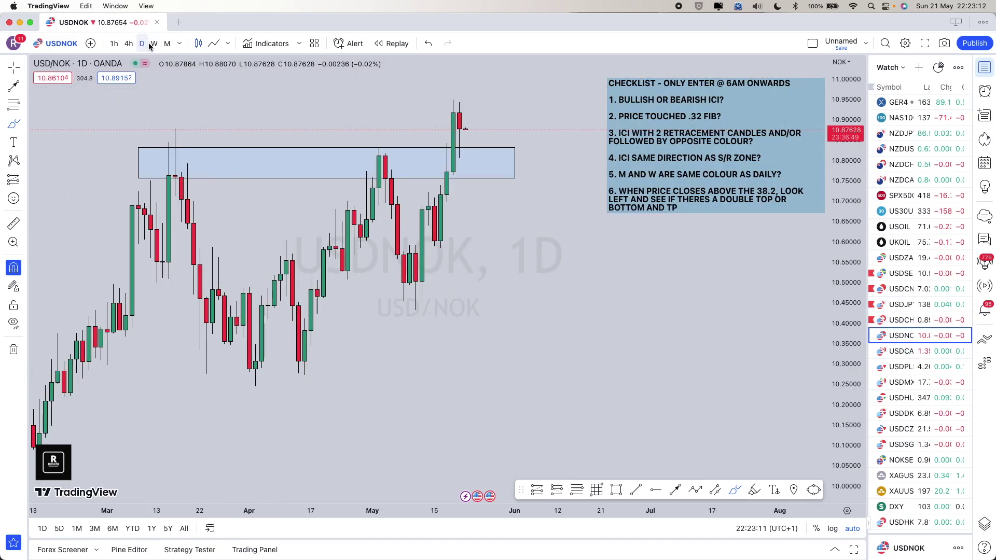
scroll(350, 134, "up", 2)
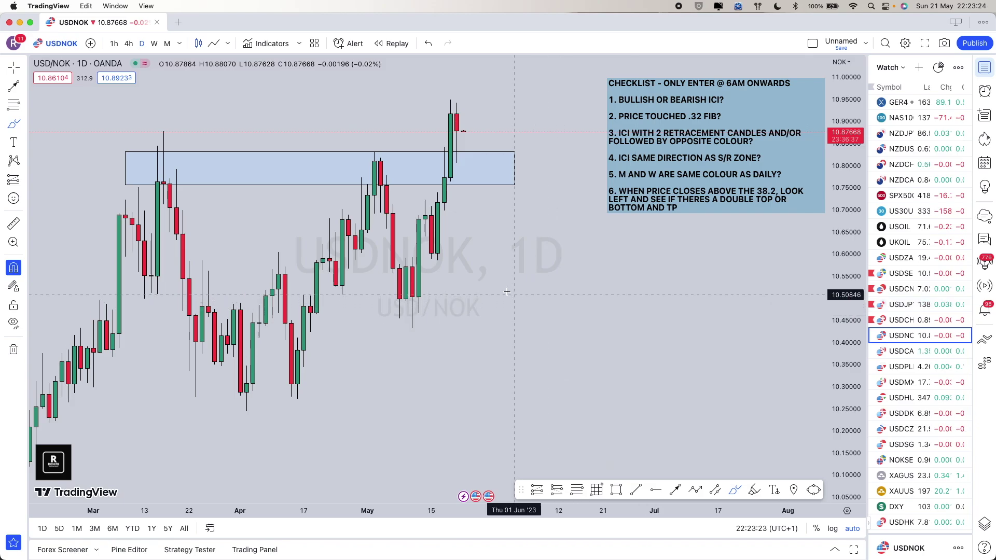
scroll(520, 391, "up", 1)
scroll(520, 392, "down", 3)
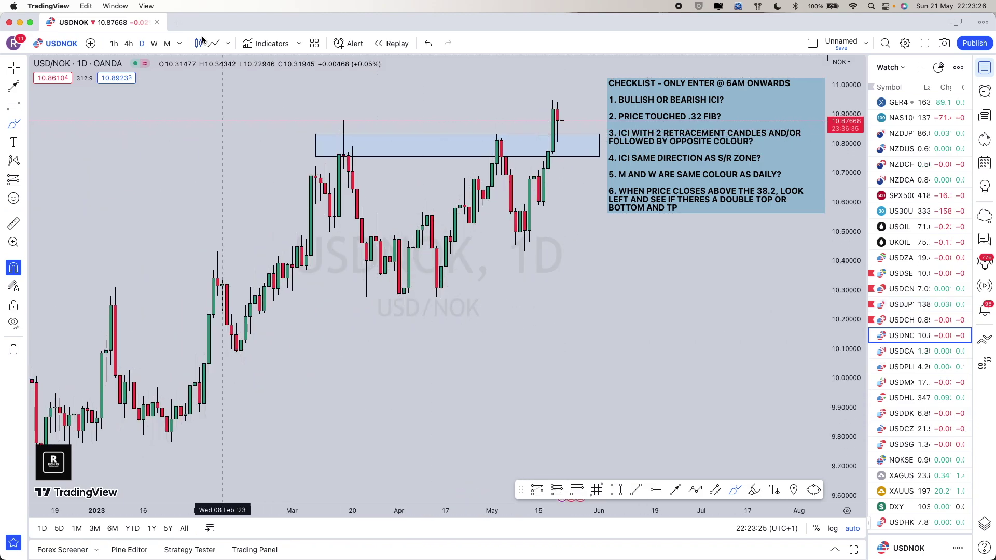
Examine USDNOK price history on the weekly and monthly charts, and return to the daily chart to recheck the zone.
left_click(154, 43)
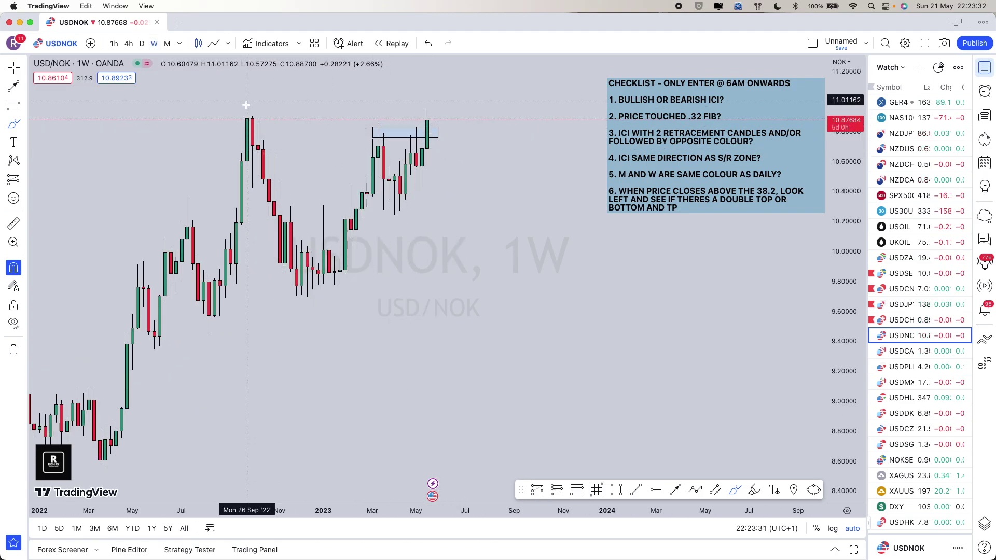
left_click(167, 43)
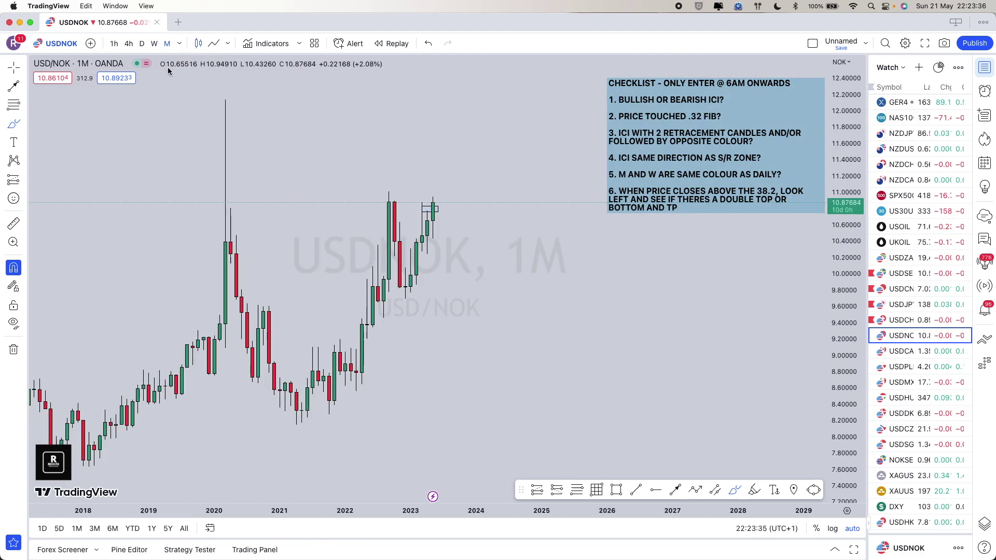
scroll(307, 161, "down", 1)
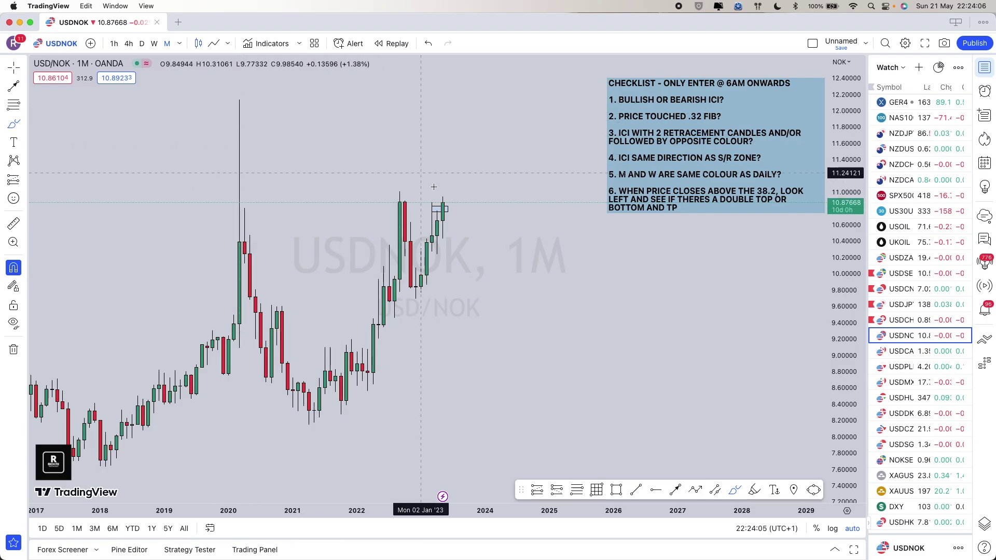
left_click(143, 43)
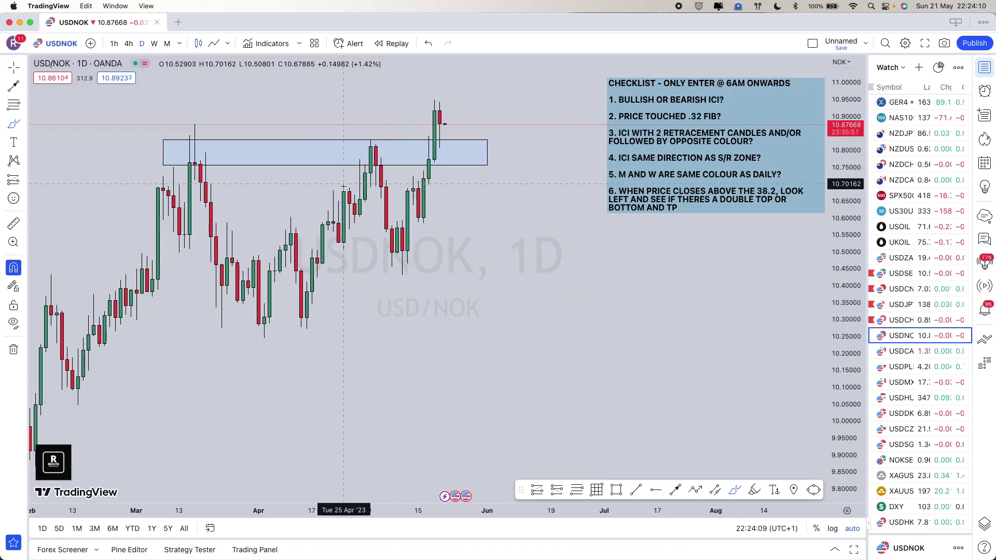
scroll(344, 187, "down", 5)
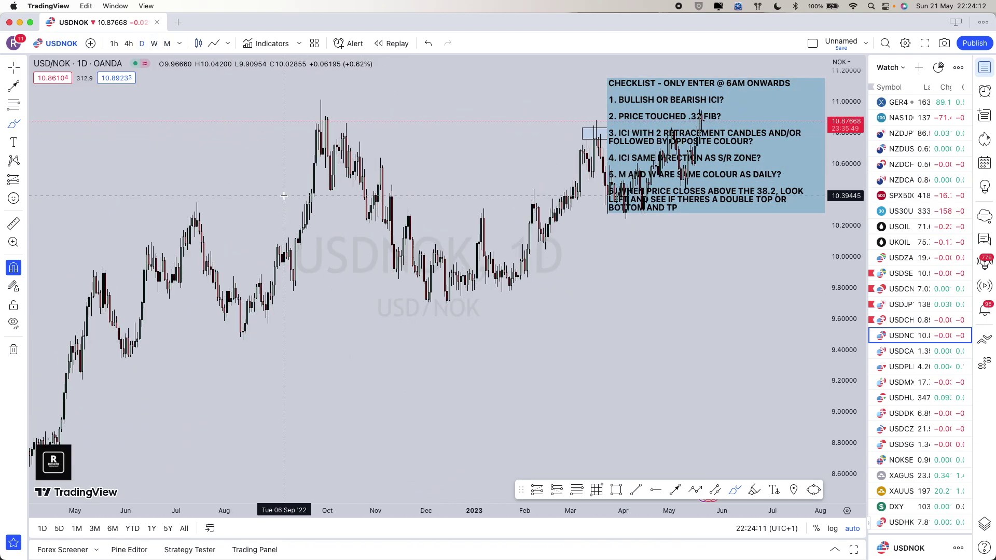
scroll(283, 196, "up", 5)
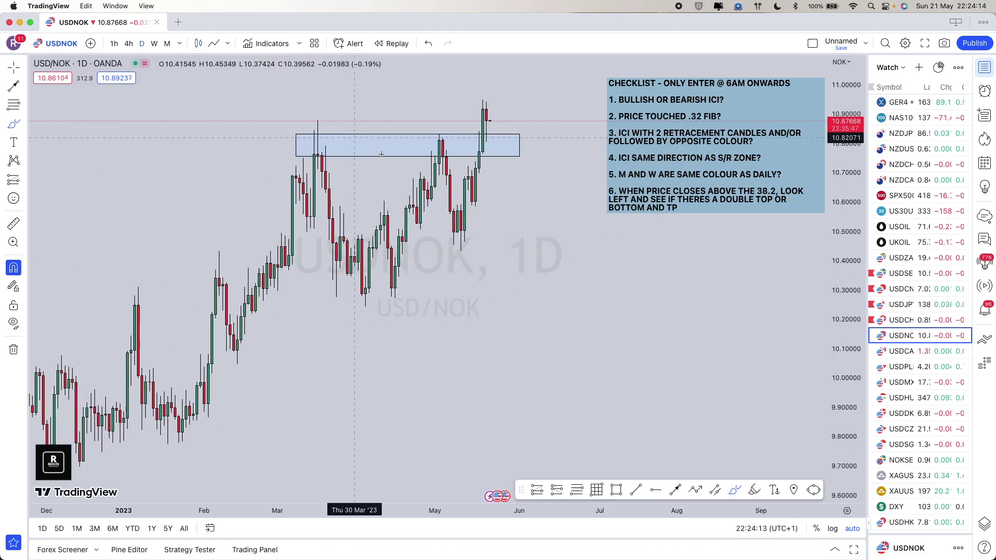
scroll(381, 154, "up", 3)
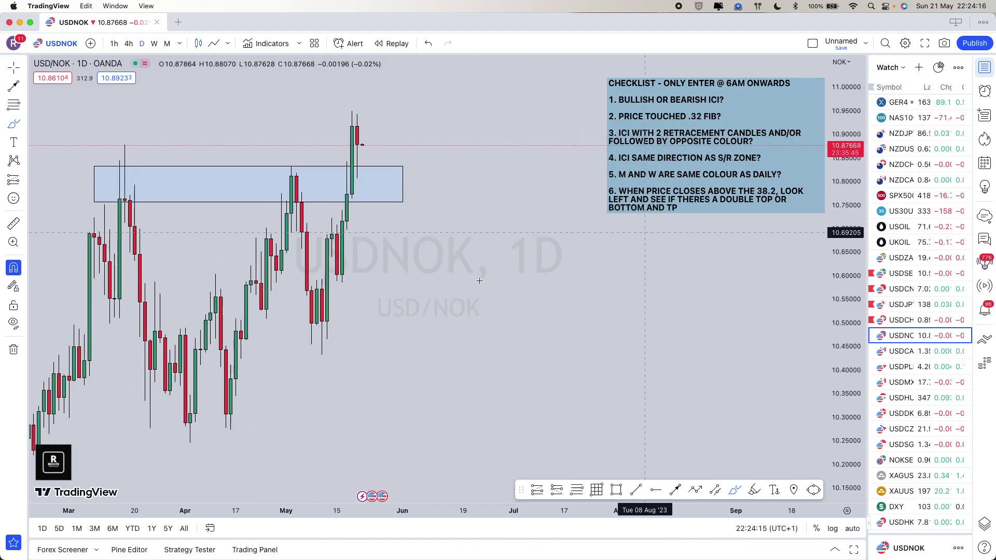
Undo the brush stroke on the USDNOK chart, and flag USDNOK red in the watchlist.
left_click_drag(441, 281, 488, 281)
key("super+z")
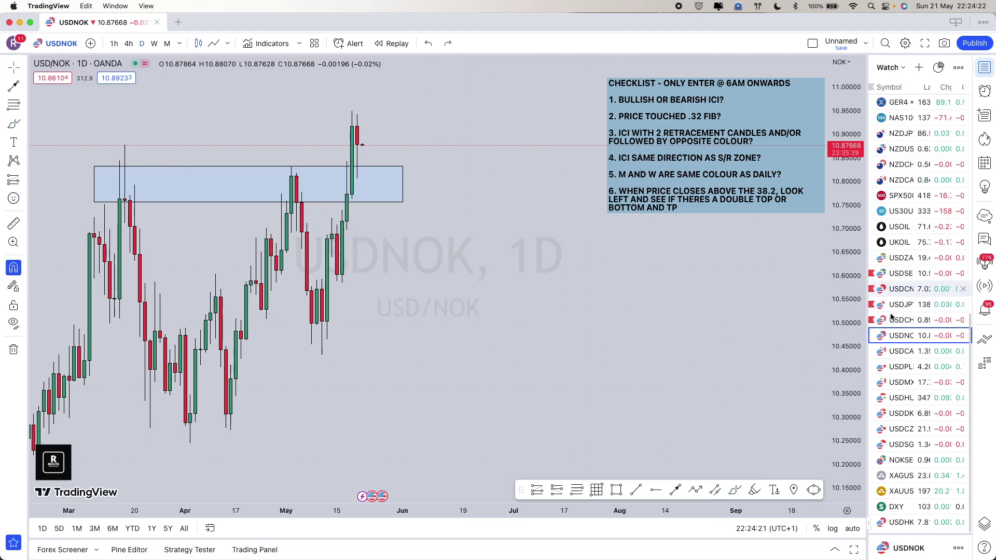
left_click(872, 336)
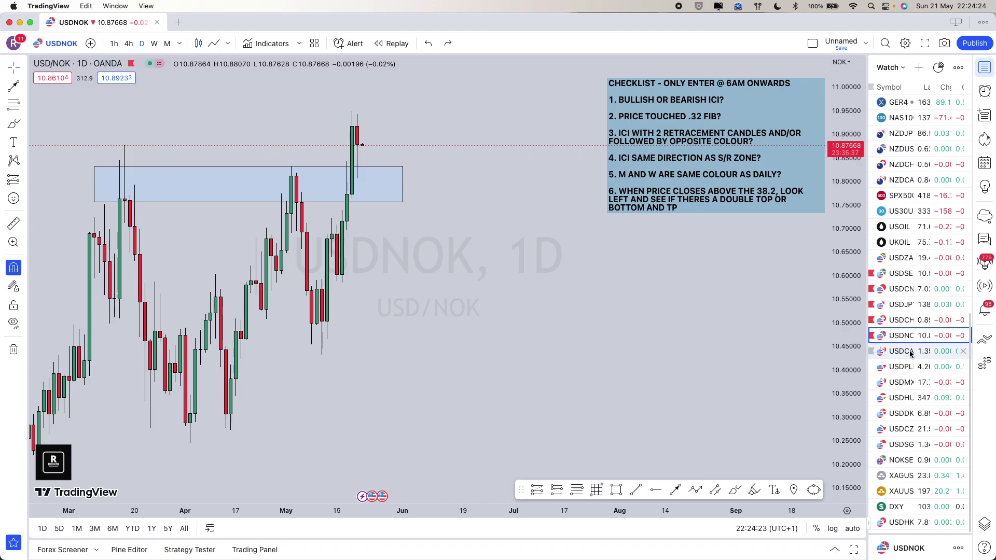
Open the USDCAD daily chart, and examine price inside its zone between about 1.332 and 1.367 against earlier price history.
left_click(902, 352)
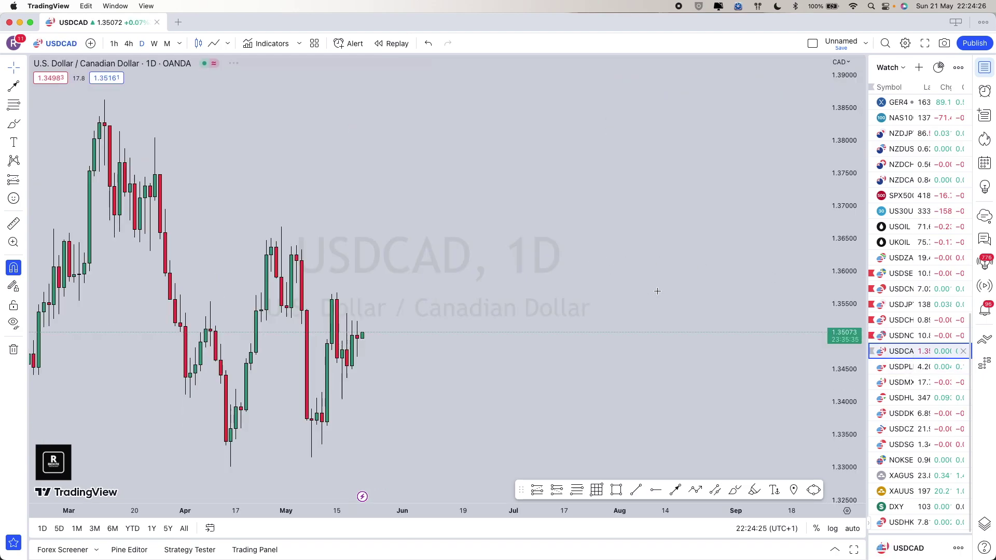
left_click_drag(438, 298, 581, 300)
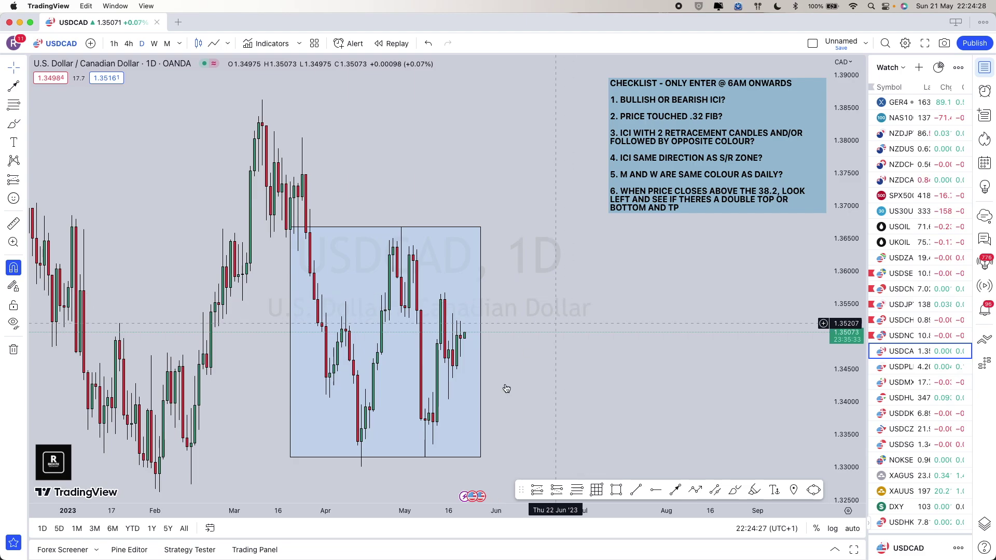
left_click(494, 479)
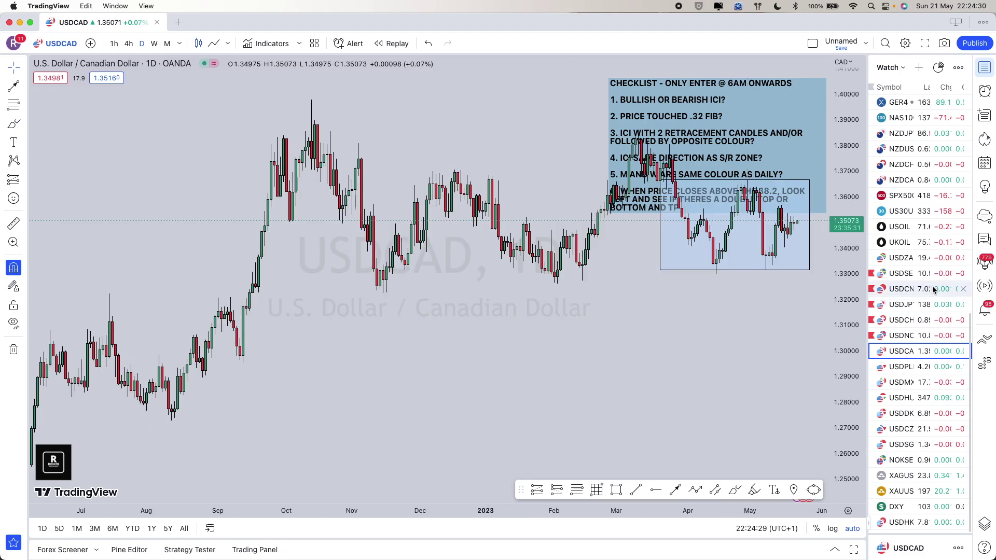
scroll(519, 310, "up", 5)
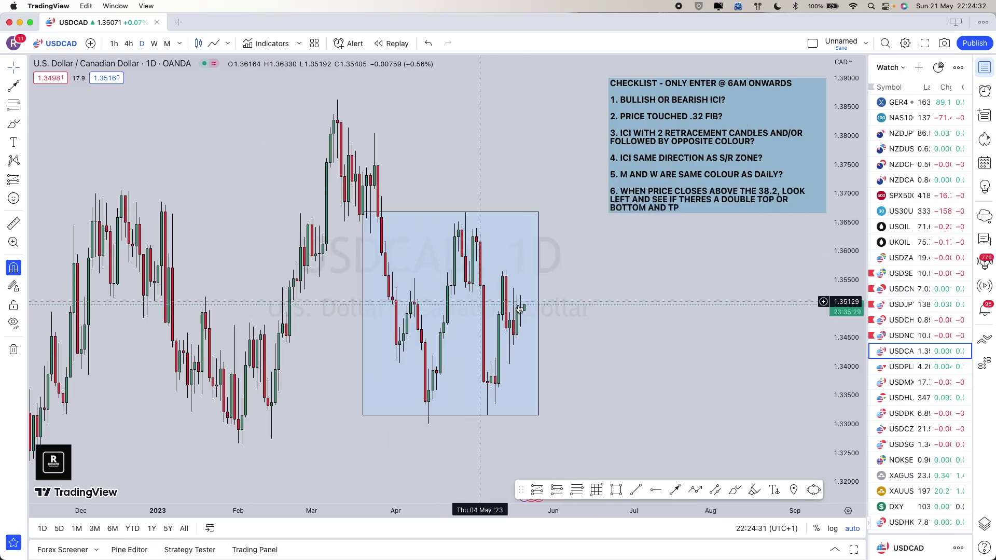
scroll(520, 307, "up", 2)
left_click_drag(843, 225, 843, 317)
left_click_drag(646, 335, 593, 269)
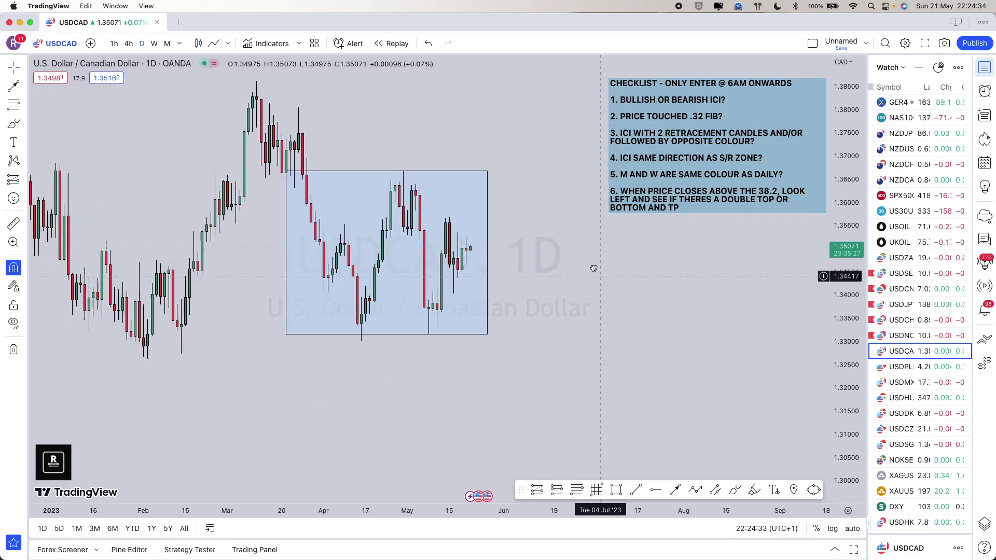
Open the USDPLN daily chart, and extend the zone between about 4.125 and 4.20 a few candles past the current price.
scroll(593, 268, "right", 3)
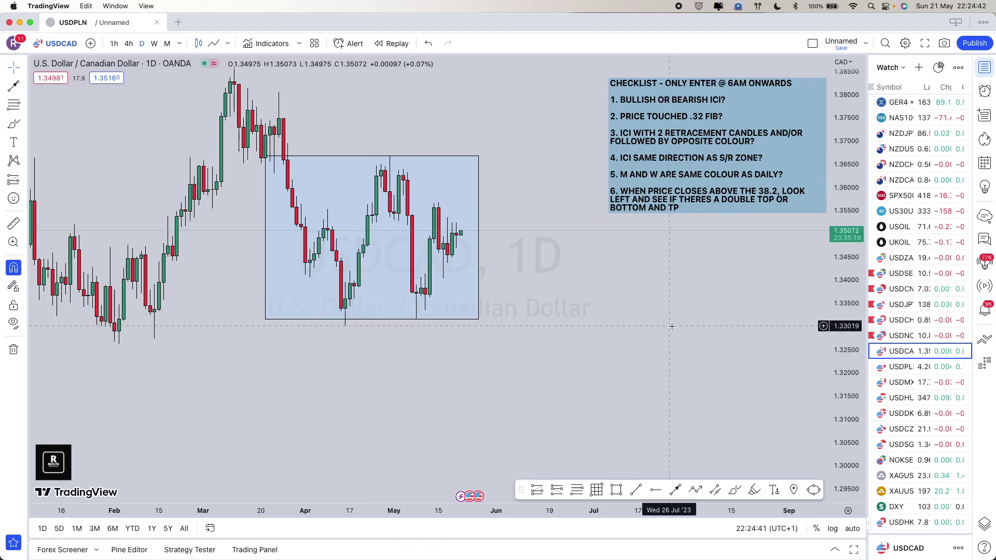
key("Down")
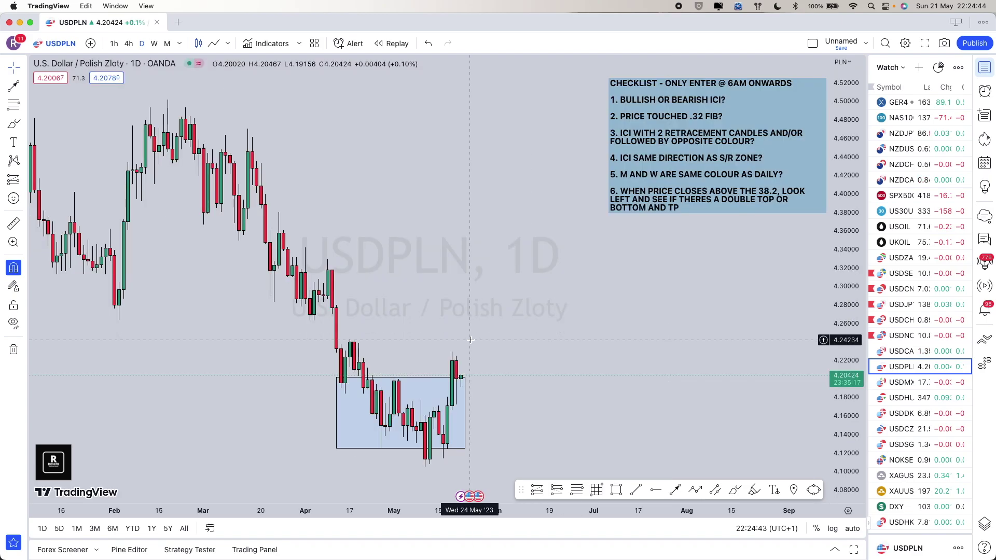
left_click_drag(460, 414, 481, 415)
left_click(500, 415)
scroll(500, 416, "up", 2)
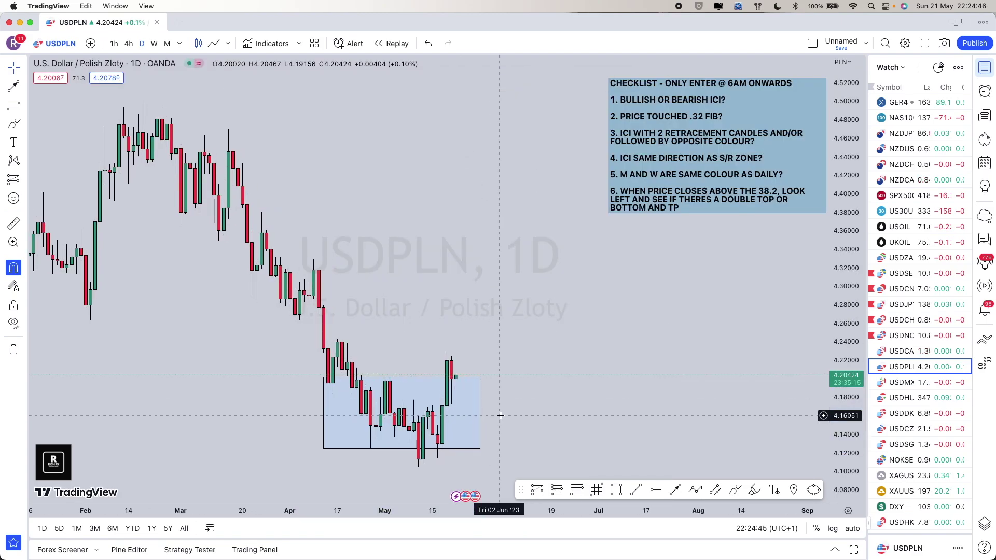
scroll(568, 382, "up", 3)
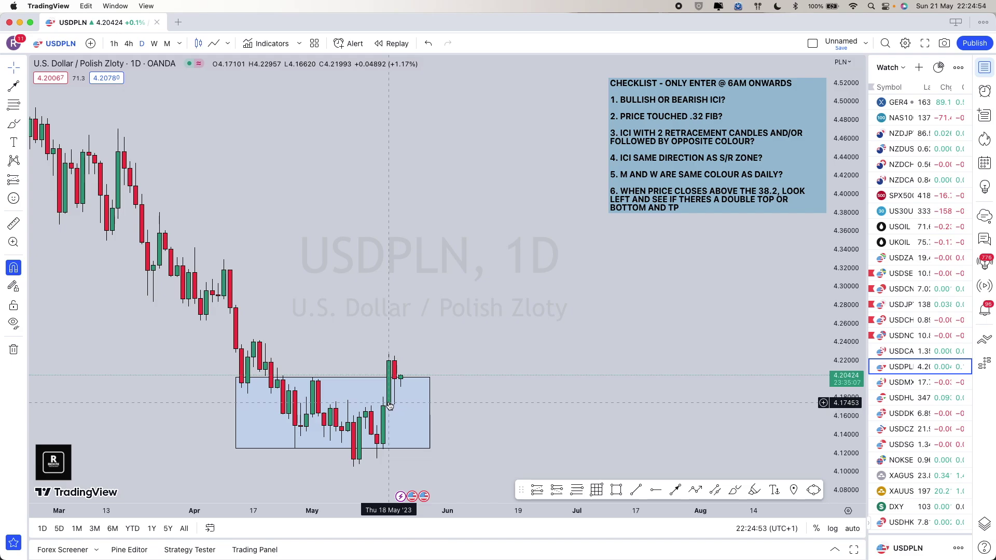
Compare the USDNOK and USDCHF daily charts with USDPLN, and return to USDPLN to examine the latest candles at the zone's upper edge.
left_click(920, 337)
left_click(920, 322)
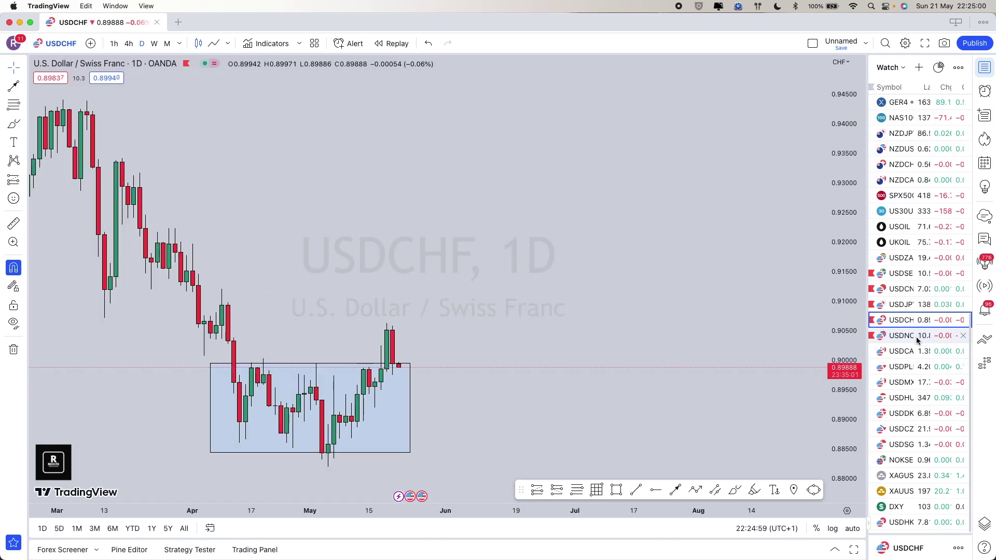
left_click(913, 366)
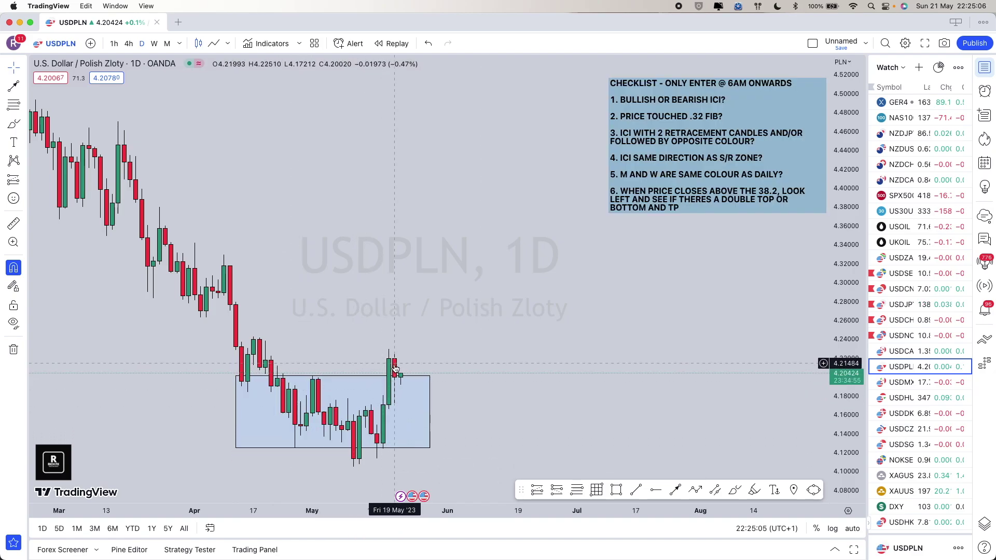
scroll(404, 387, "right", 1)
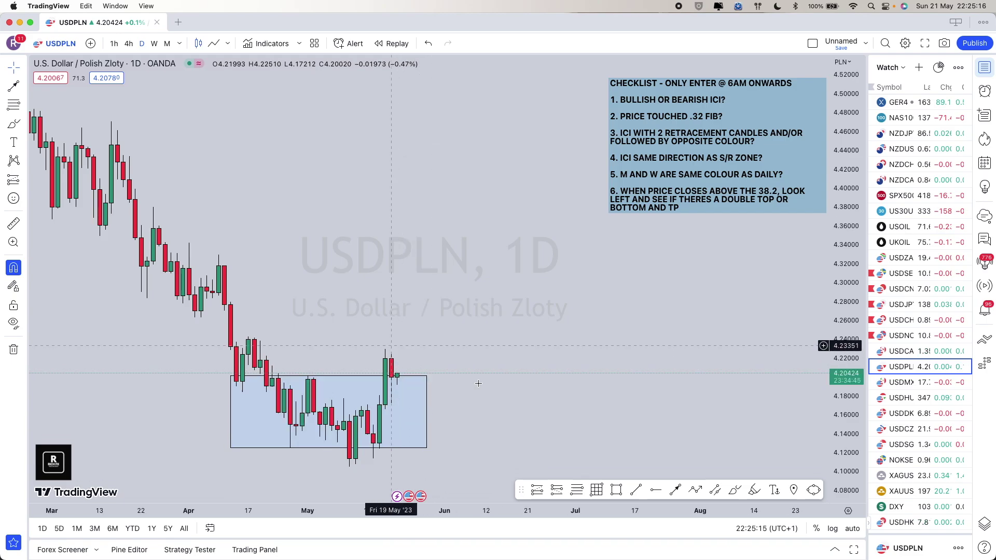
Sketch a brush arc over the latest USDPLN high, and a path dipping, bouncing and dropping to about 4.097.
left_click(735, 492)
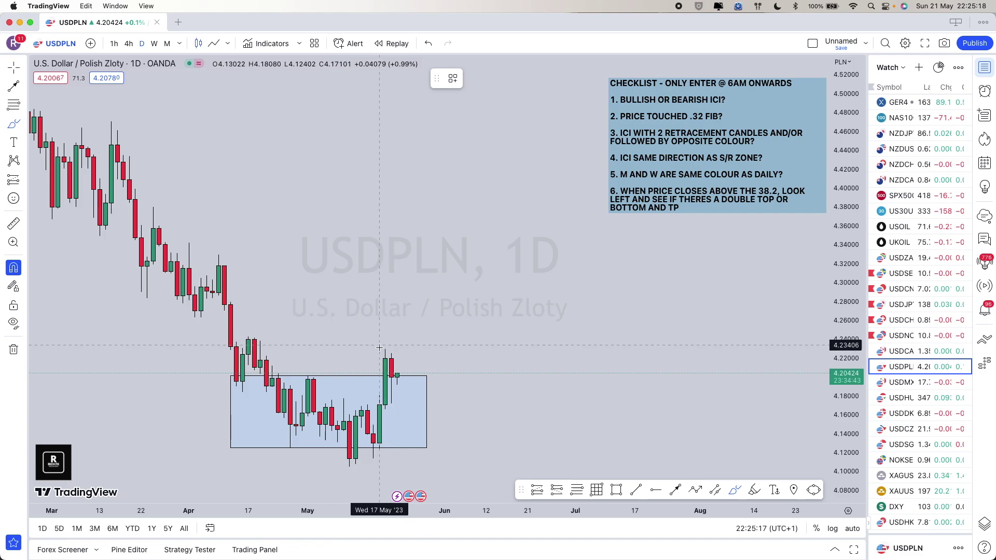
left_click_drag(376, 348, 391, 343)
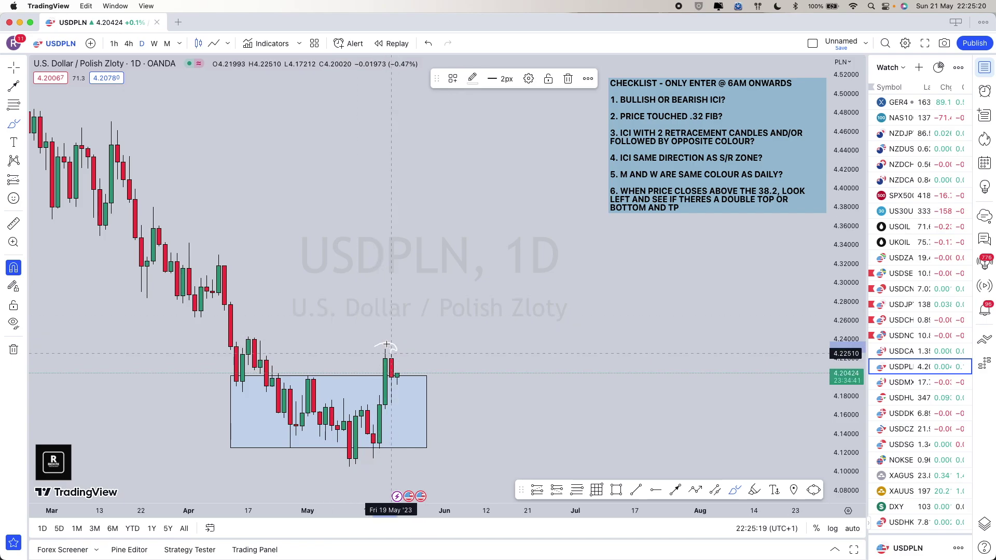
left_click(696, 490)
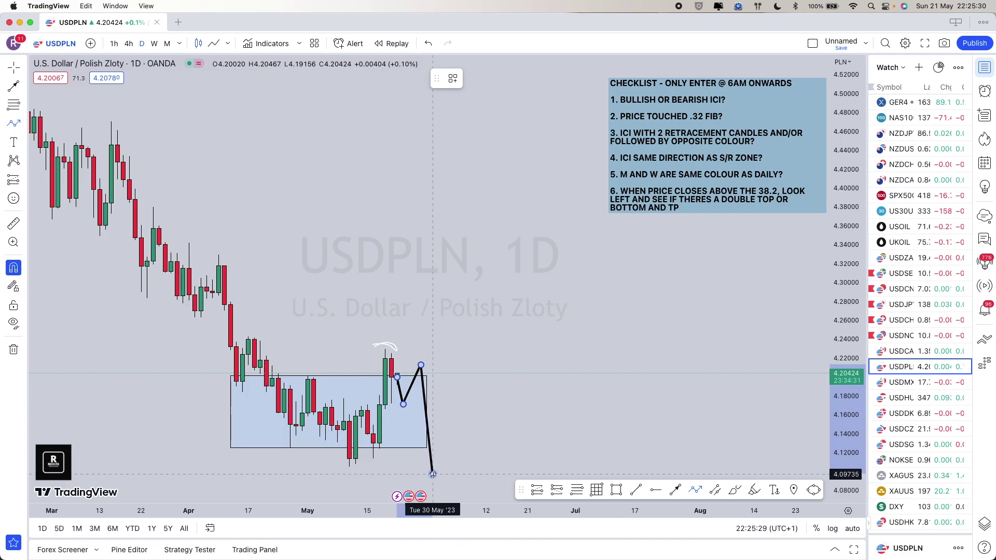
double_click(433, 473)
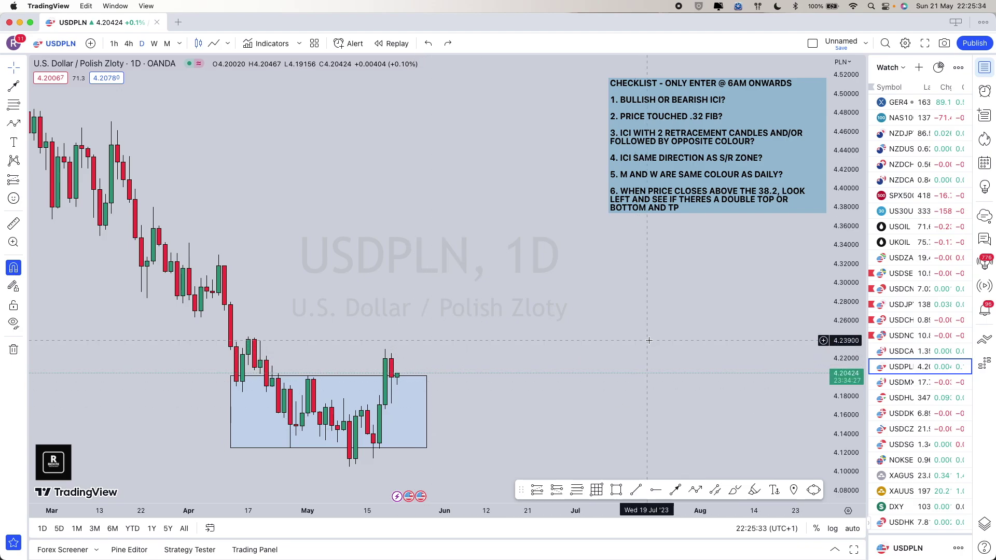
Flag USDPLN red in the watchlist, and open the USDMXN daily chart to review its zone between about 17.50 and 17.62.
key("Down")
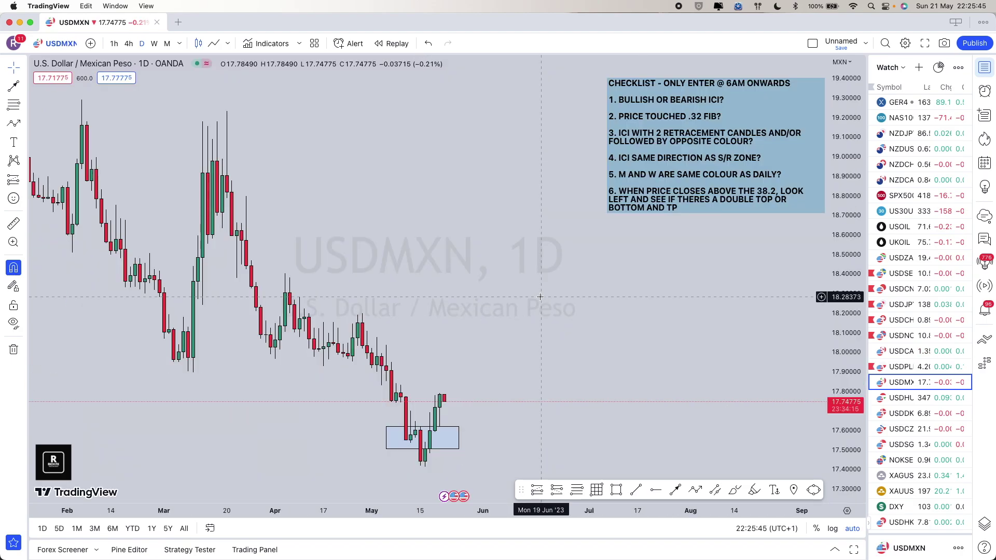
scroll(516, 298, "up", 3)
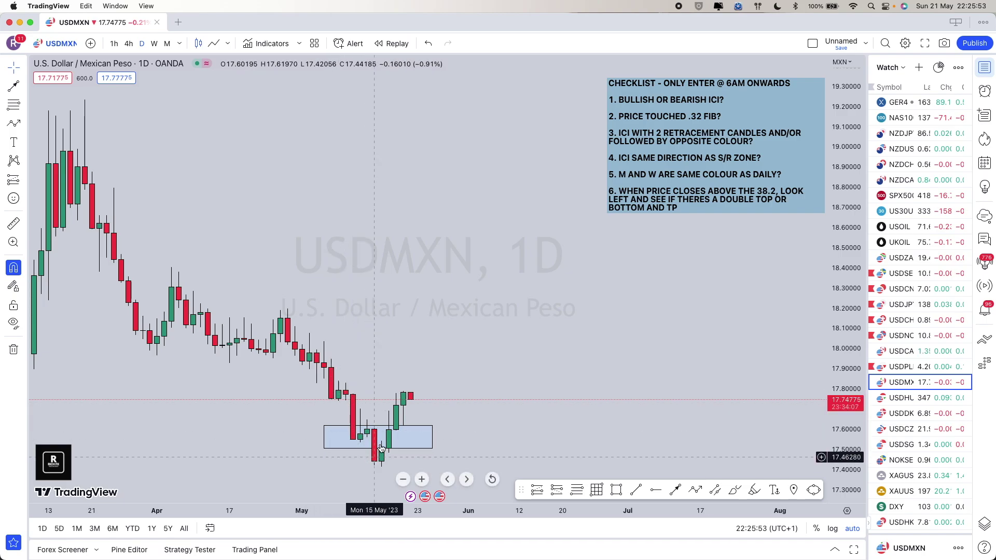
scroll(439, 411, "up", 1)
scroll(439, 411, "down", 1)
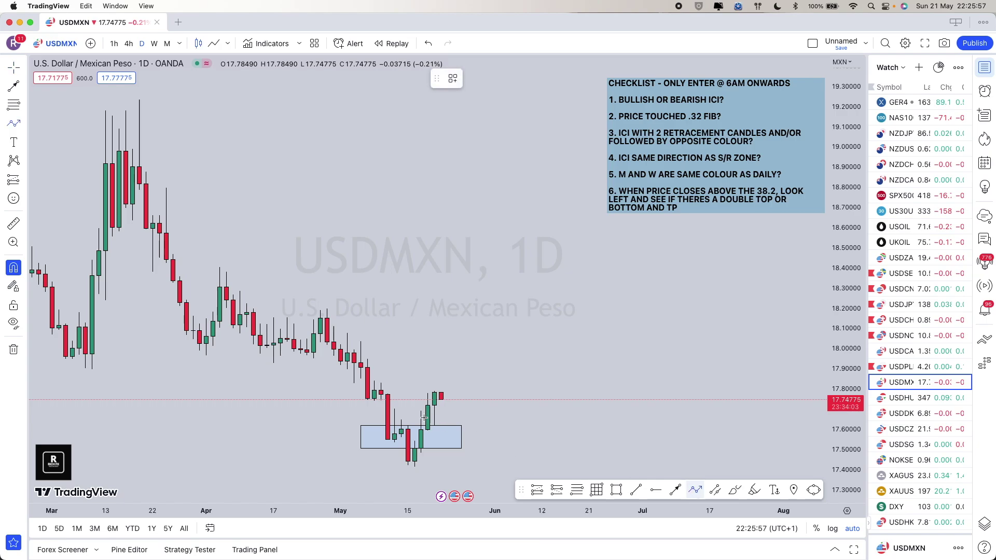
Sketch a path along the recent USDMXN lows and high, retracing to about 17.60 and rising to about 18.15.
left_click(382, 390)
left_click(389, 440)
left_click(408, 425)
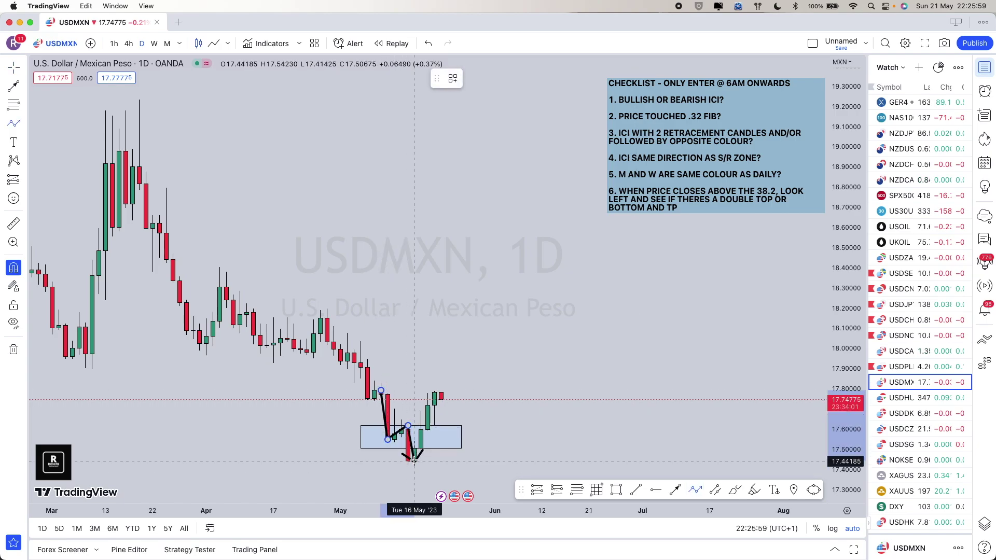
left_click(414, 461)
left_click(435, 391)
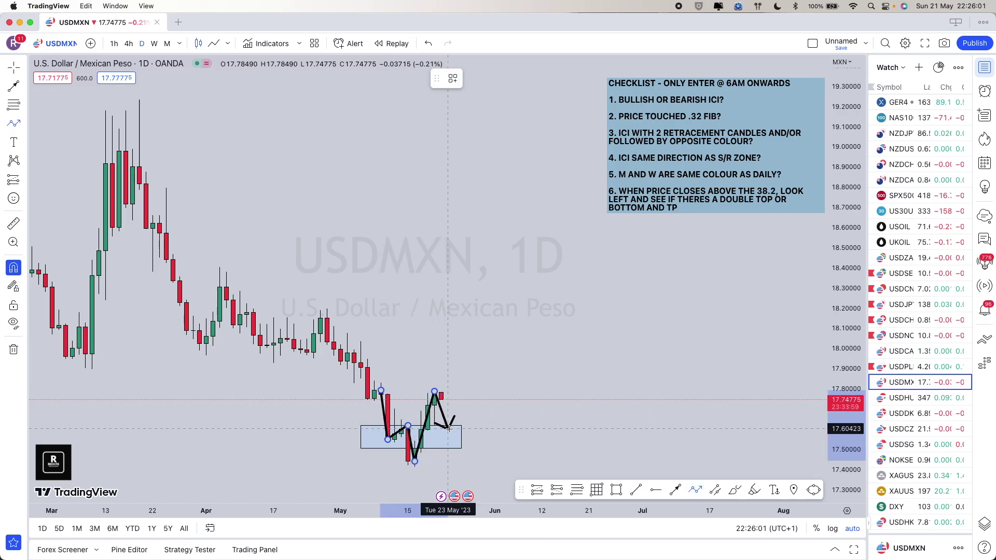
left_click(448, 429)
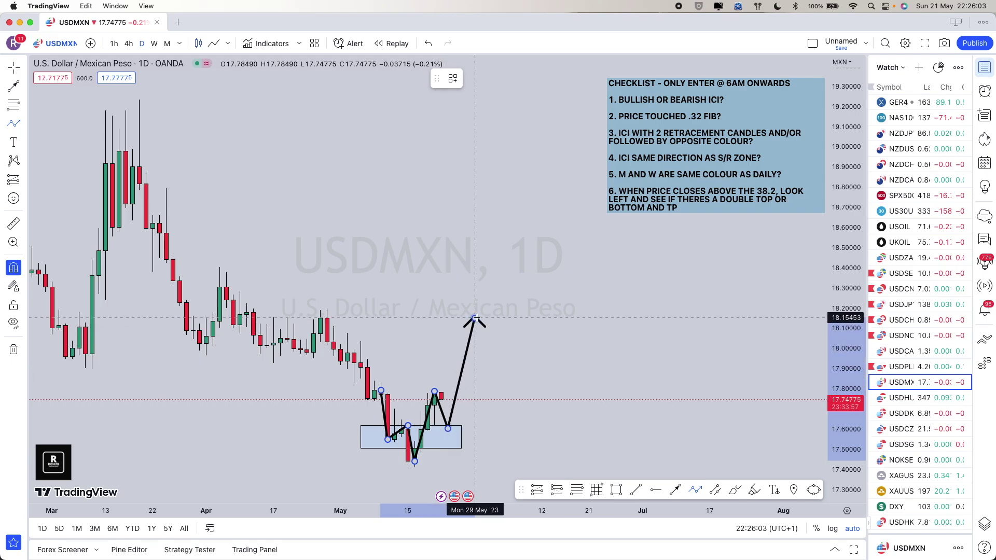
key("Escape")
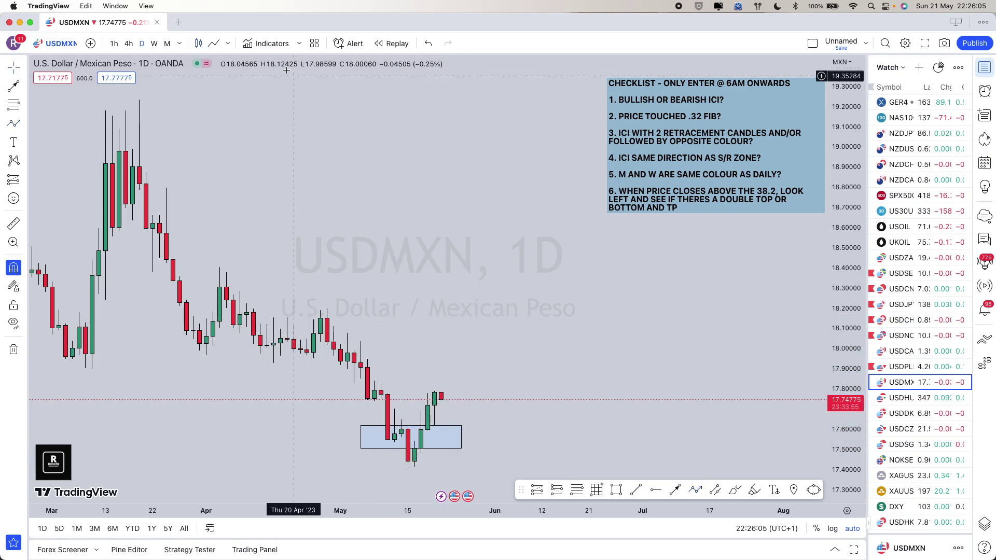
Examine USDMXN price history on the weekly and monthly charts, and return to the daily chart to recheck the zone.
left_click(154, 43)
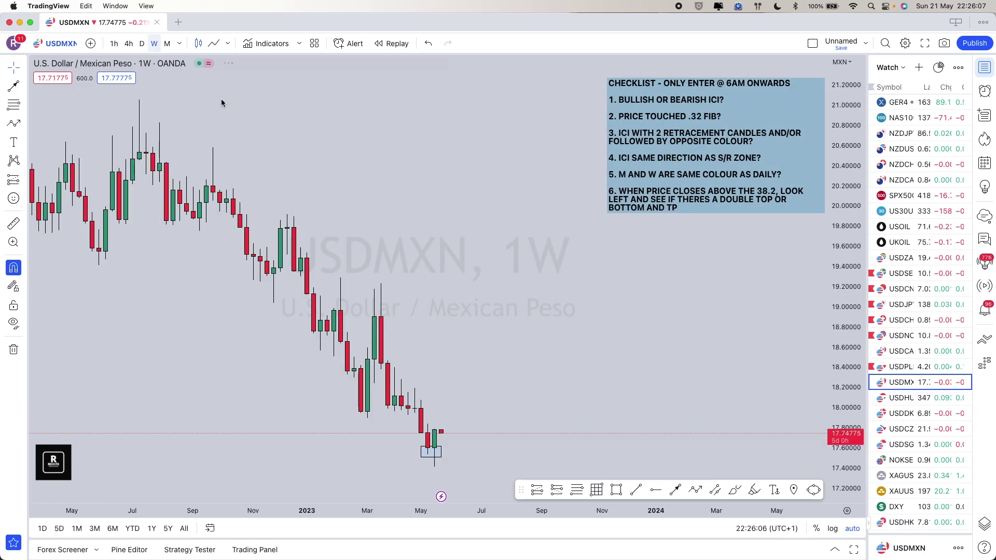
scroll(378, 393, "up", 5)
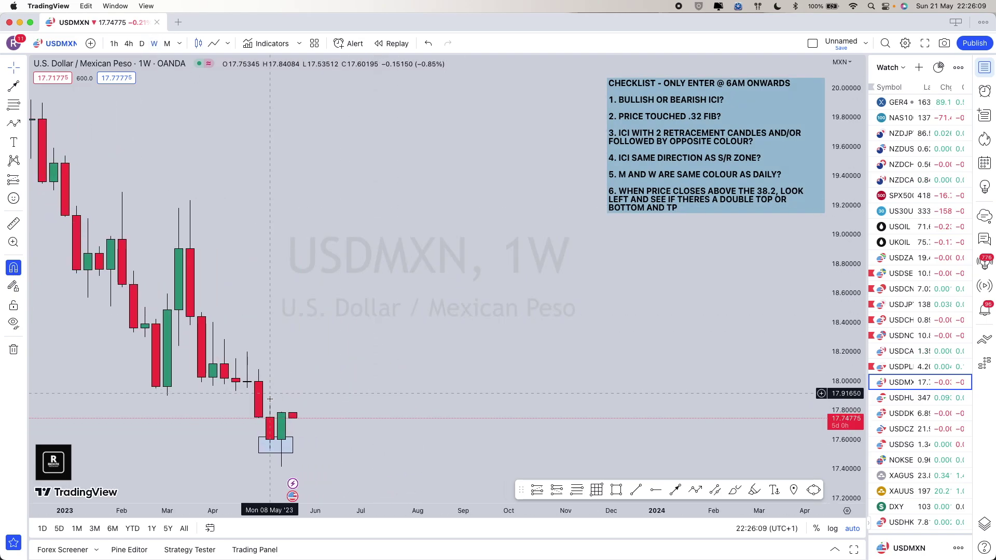
left_click(164, 48)
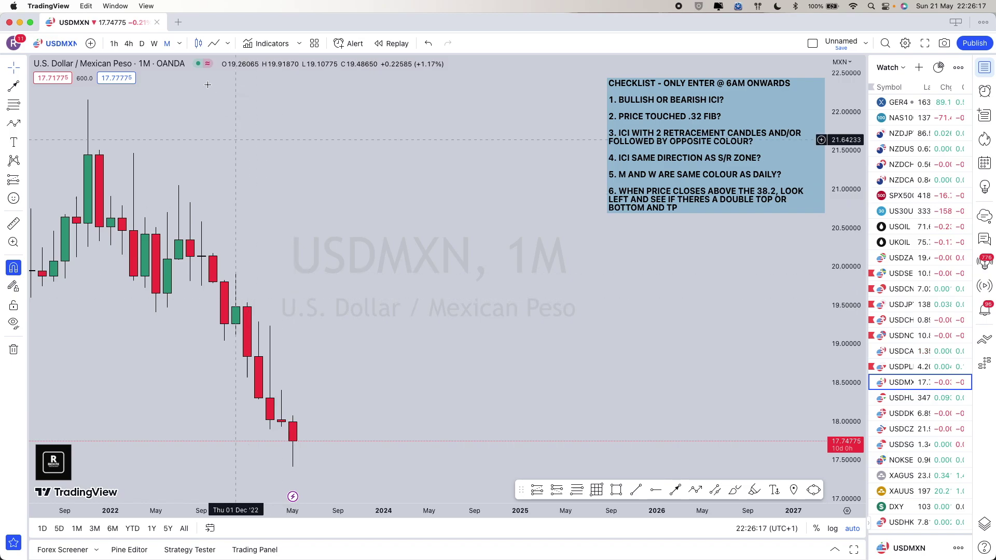
left_click(156, 47)
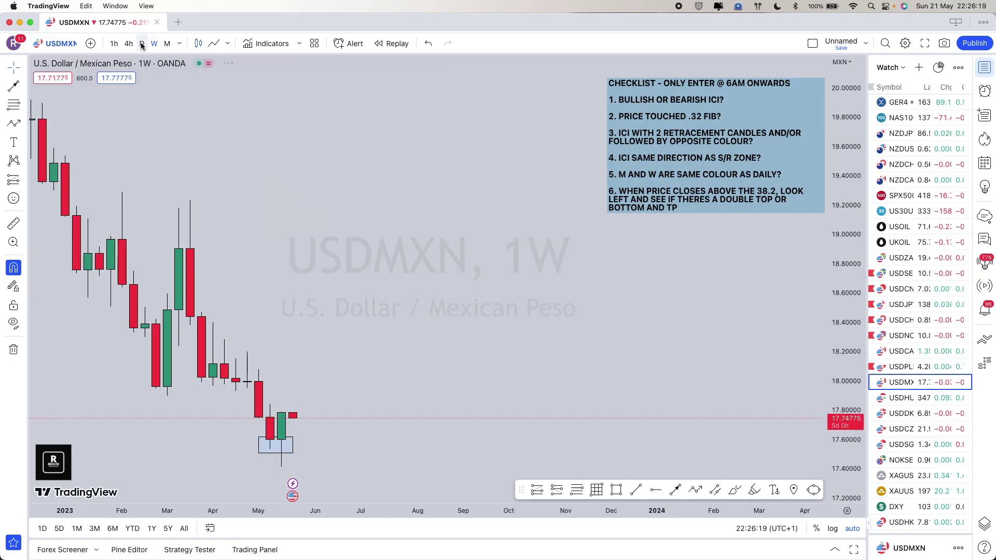
left_click(142, 45)
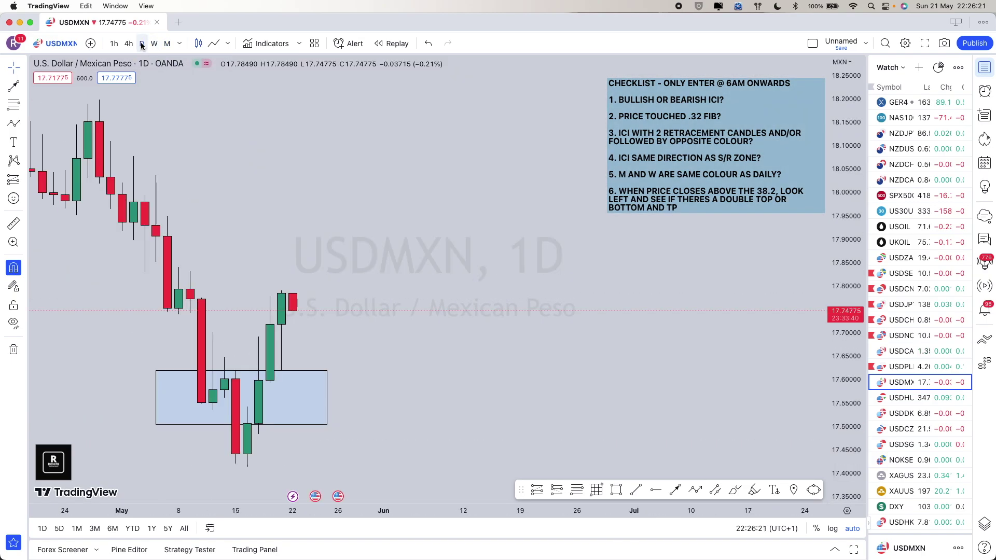
scroll(447, 259, "down", 4)
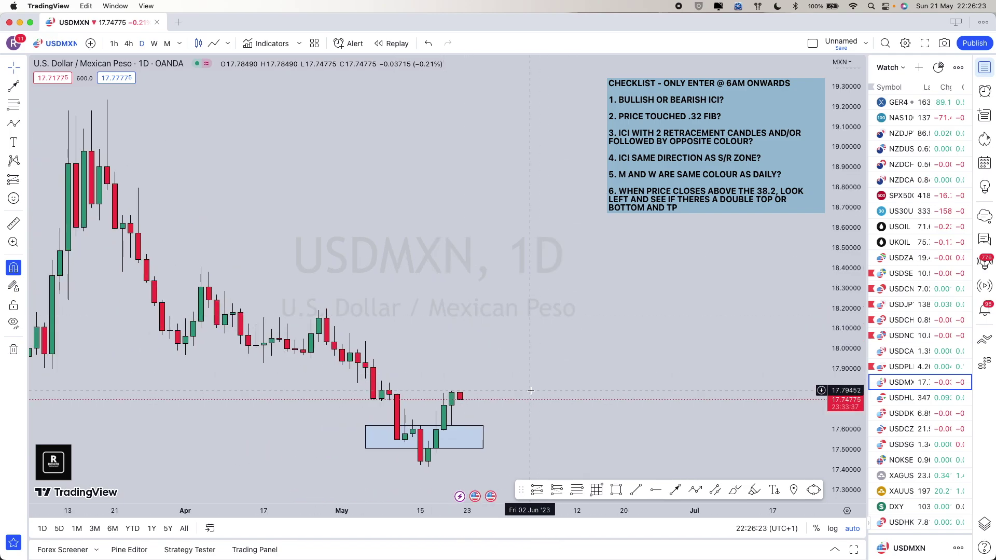
Open the USDHUF daily chart, and examine the latest candles against its zone between about 336.4 and 347.2 and earlier price history.
key("Down")
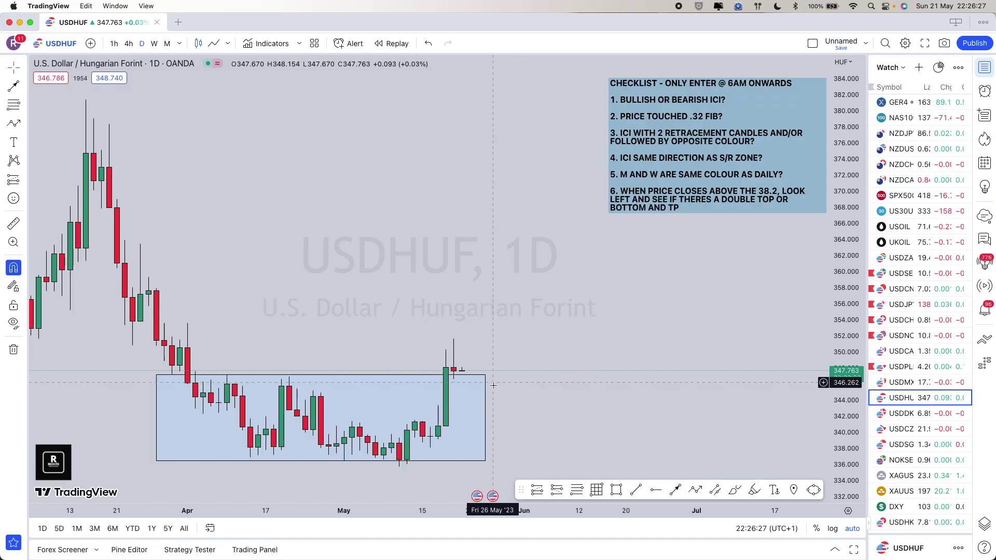
scroll(560, 395, "down", 4)
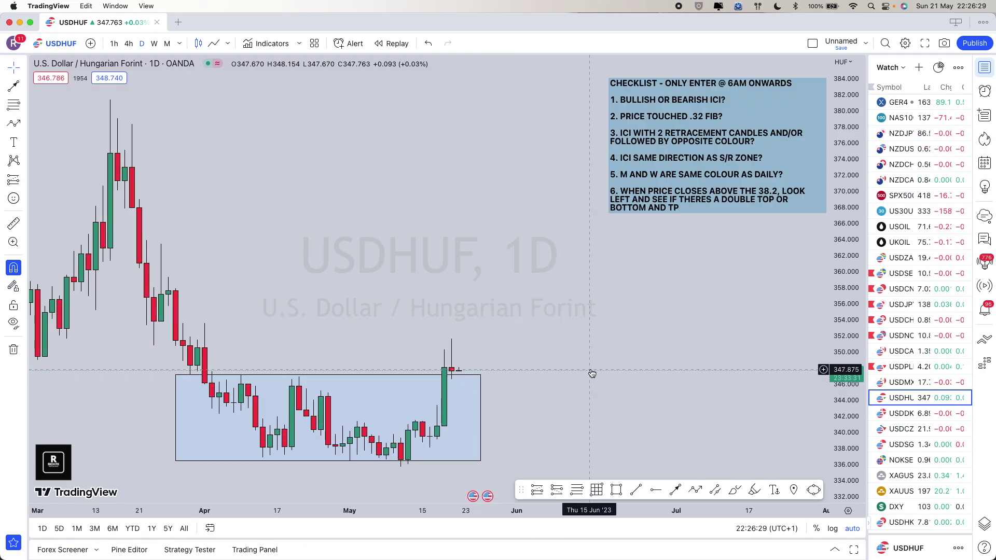
scroll(569, 388, "down", 2)
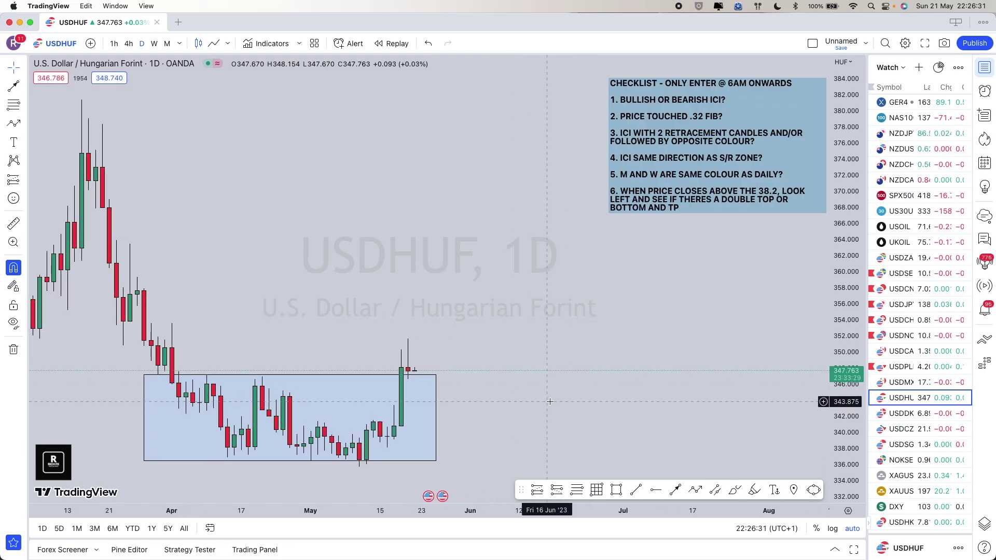
scroll(469, 407, "up", 5)
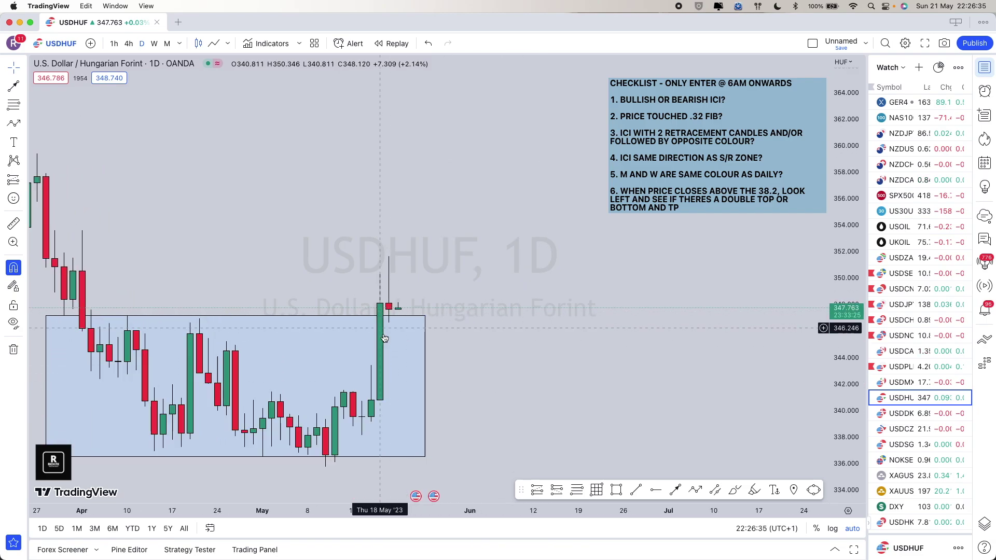
scroll(519, 372, "down", 3)
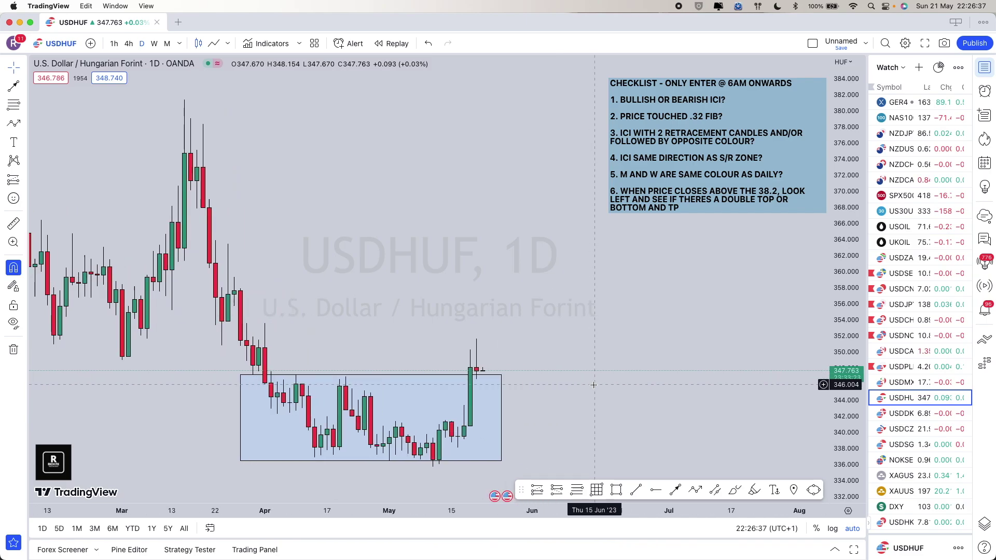
left_click_drag(594, 385, 577, 390)
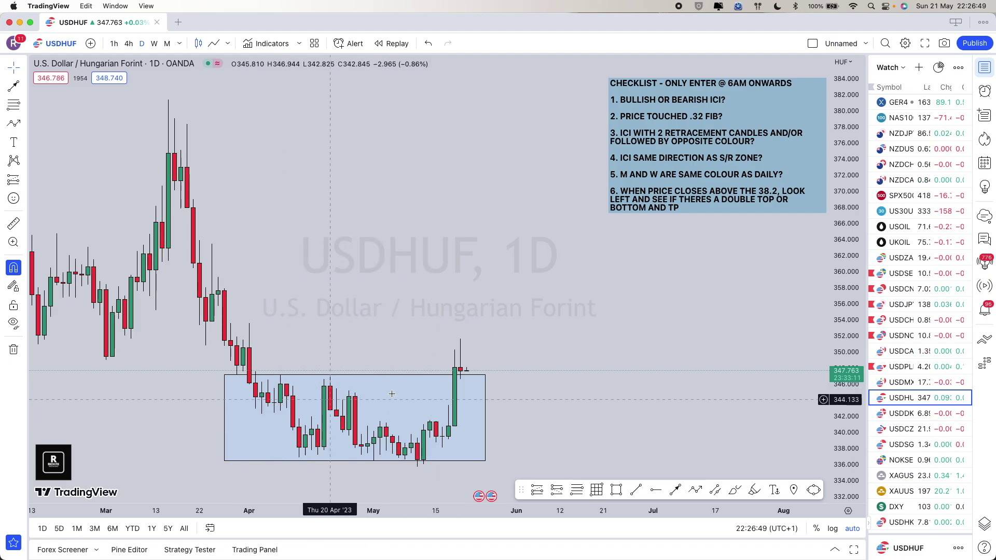
scroll(467, 383, "up", 1)
scroll(522, 405, "up", 1)
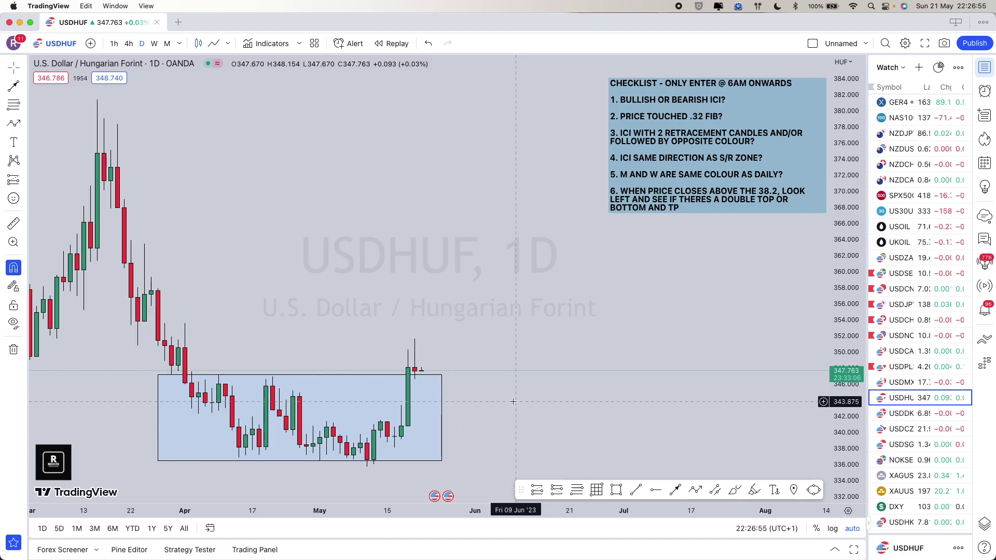
Flag USDHUF red in the watchlist, and open the USDDKK daily chart to review its zone between about 6.834 and 6.867.
left_click(873, 398)
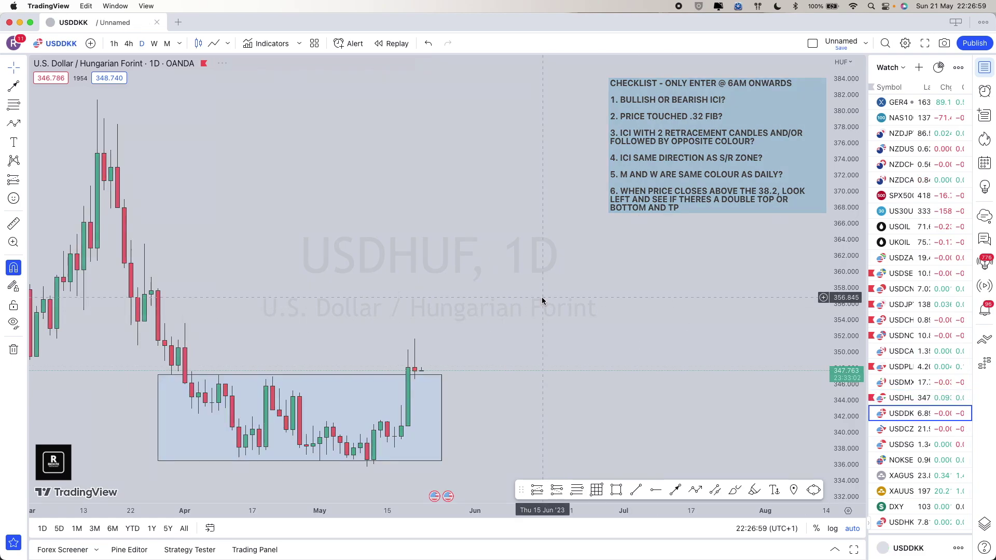
key("Down")
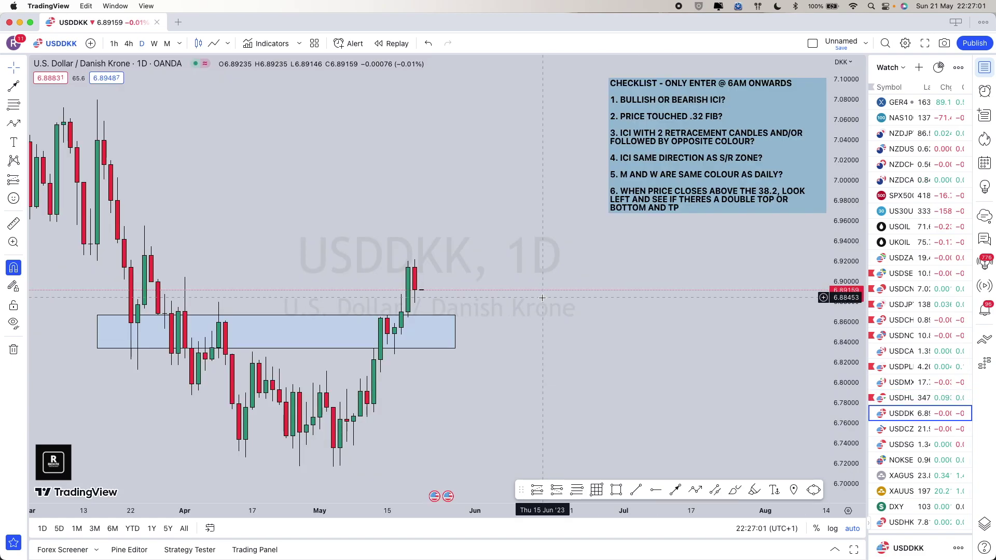
scroll(522, 365, "up", 3)
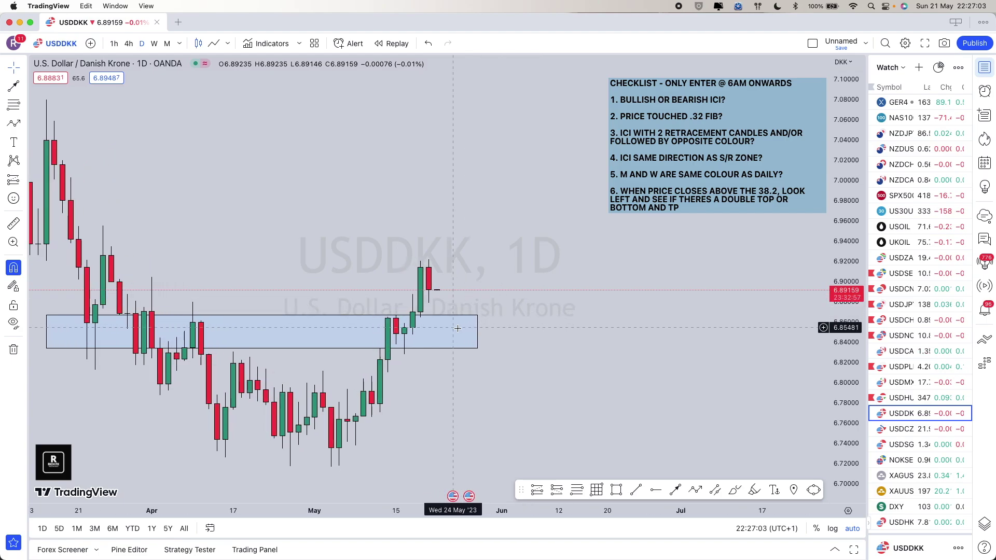
scroll(521, 365, "down", 4)
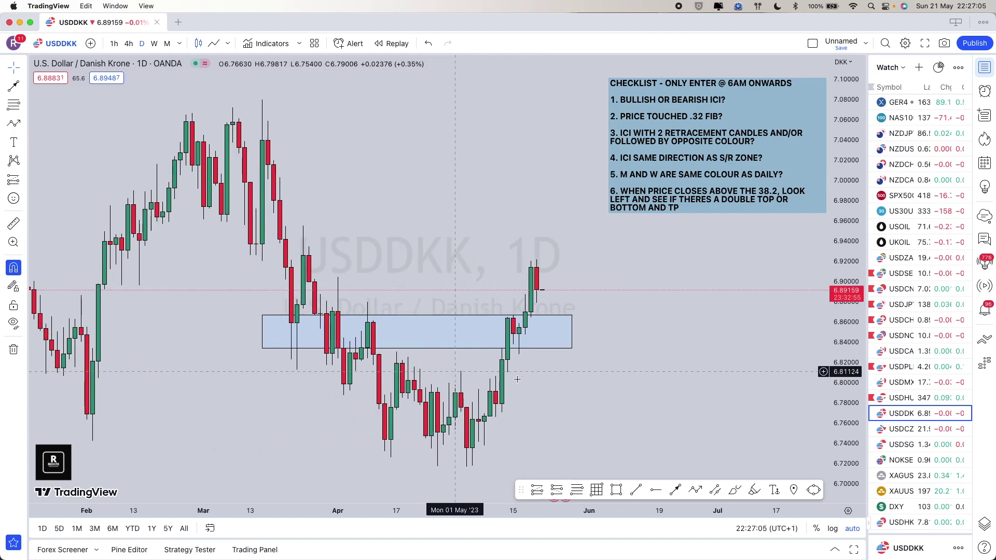
Review the USDDKK daily chart, and compare it with the flagged EURSEK and EURNOK daily charts before returning to USDDKK.
scroll(513, 378, "up", 1)
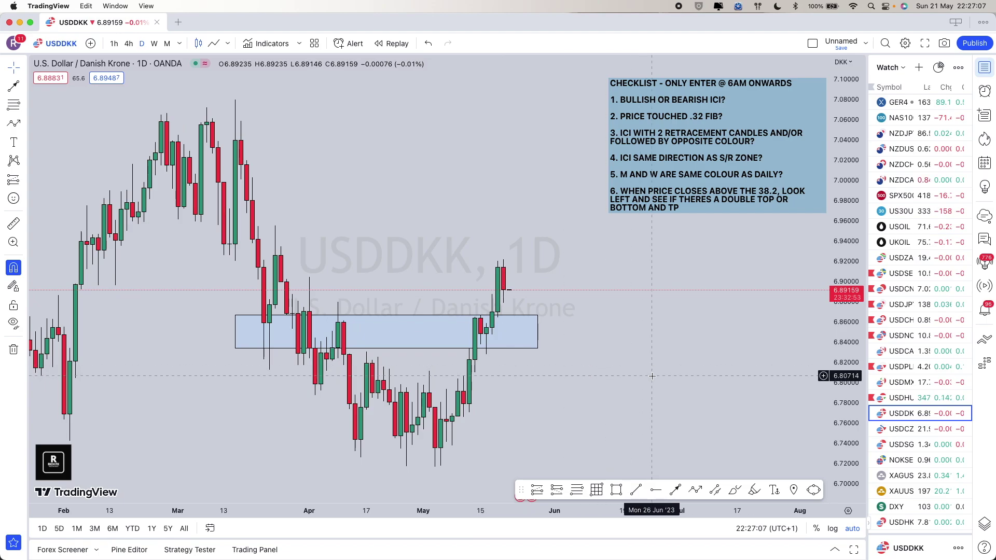
scroll(721, 345, "up", 2)
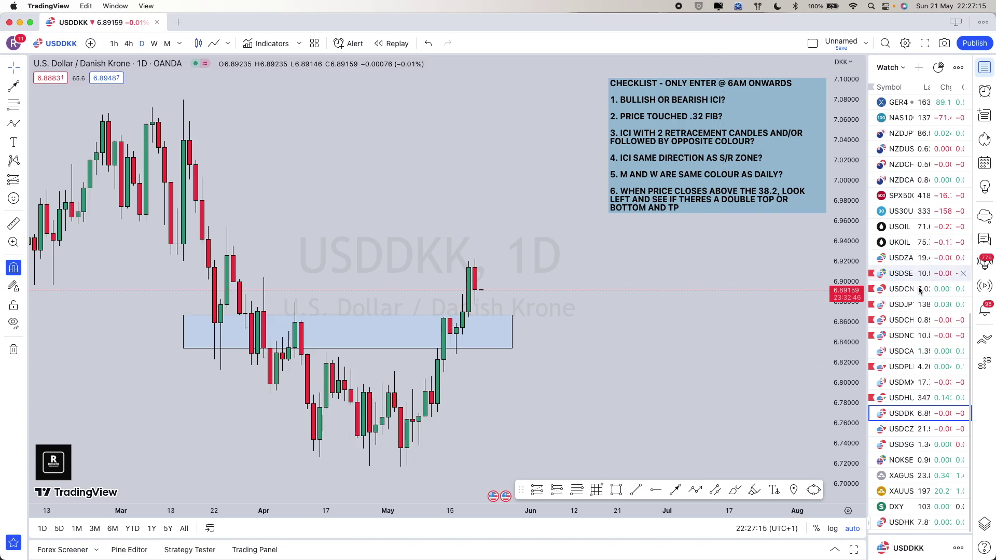
scroll(908, 356, "up", 8)
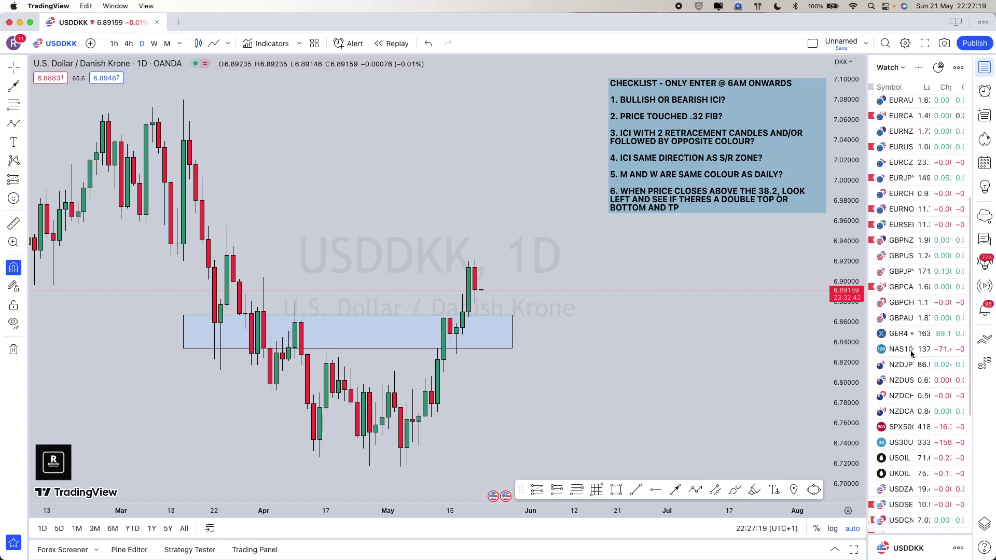
left_click(921, 223)
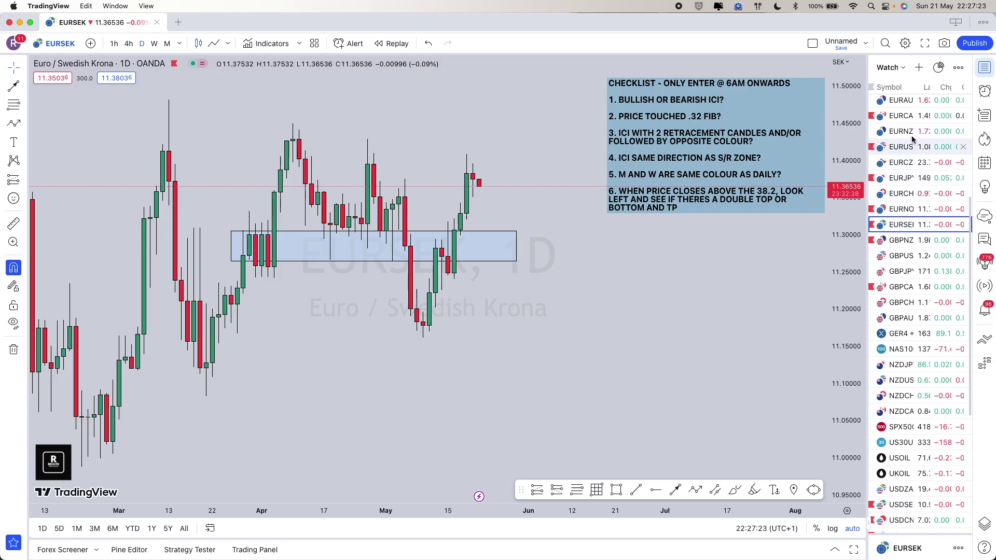
scroll(912, 120, "up", 2)
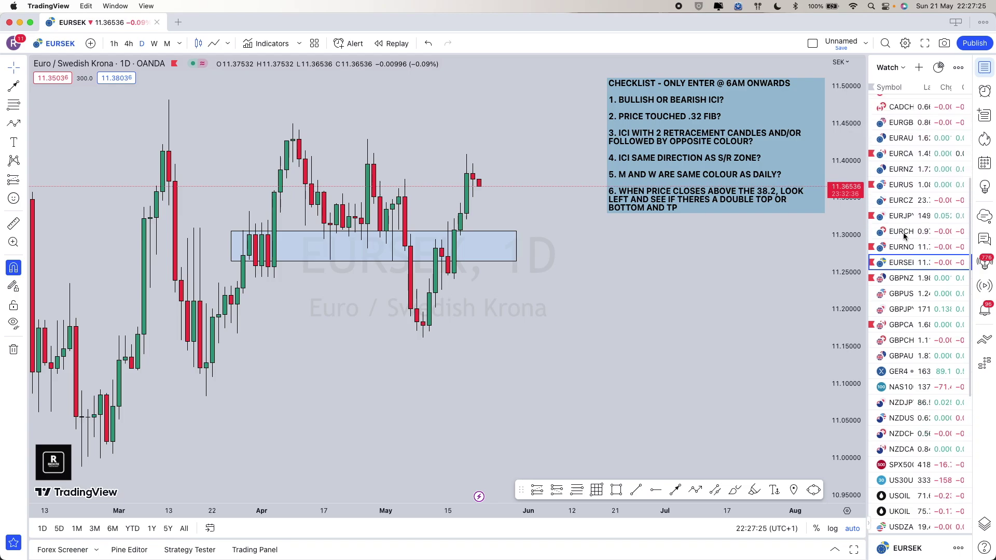
left_click(909, 249)
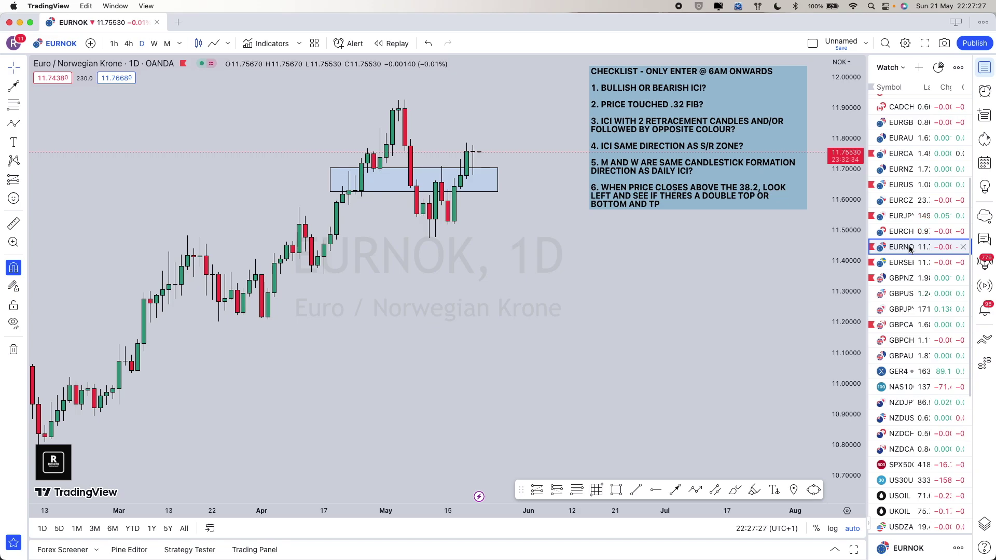
scroll(905, 291, "down", 10)
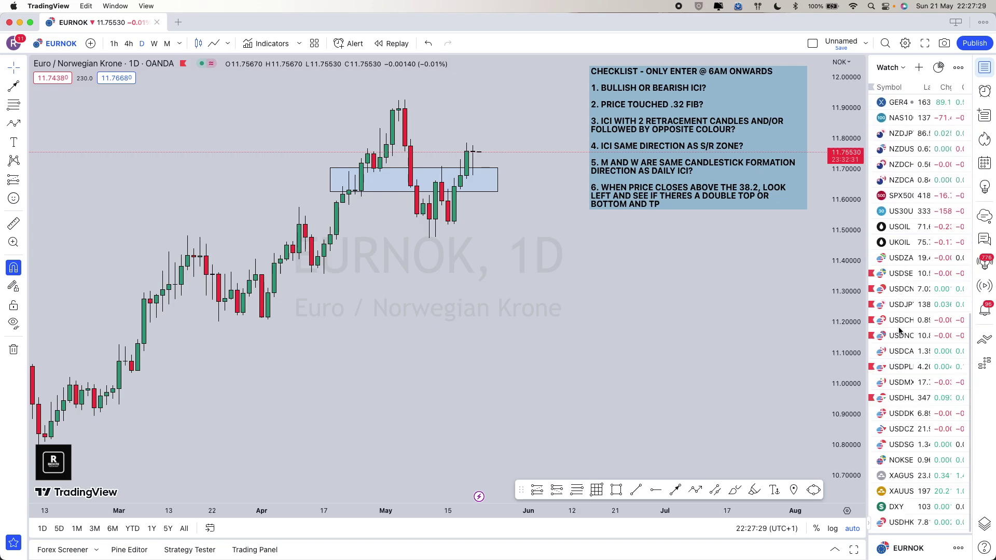
left_click(903, 413)
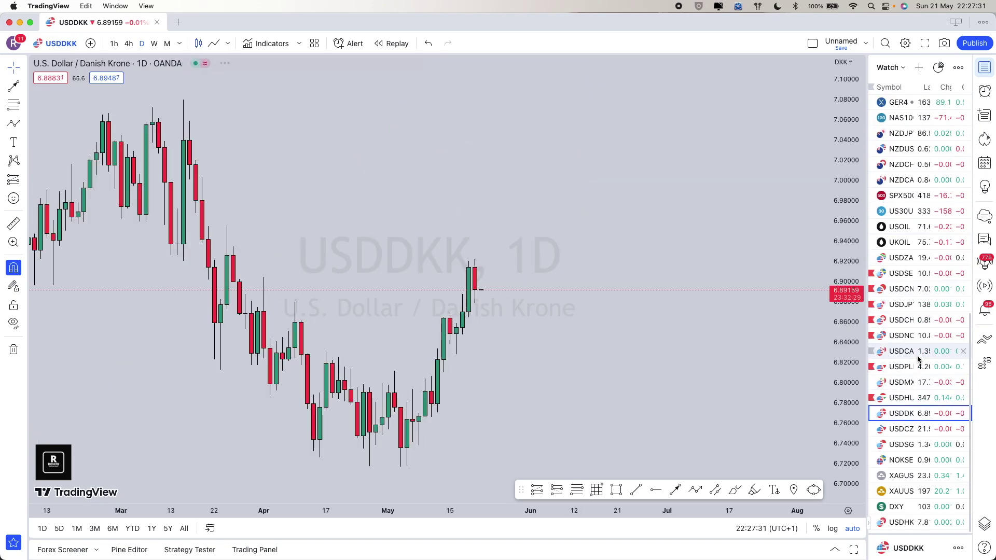
Examine the latest USDDKK candles, check the neighbouring NOKSEK and USDCZK daily charts for comparison, and return to USDDKK.
scroll(520, 329, "up", 3)
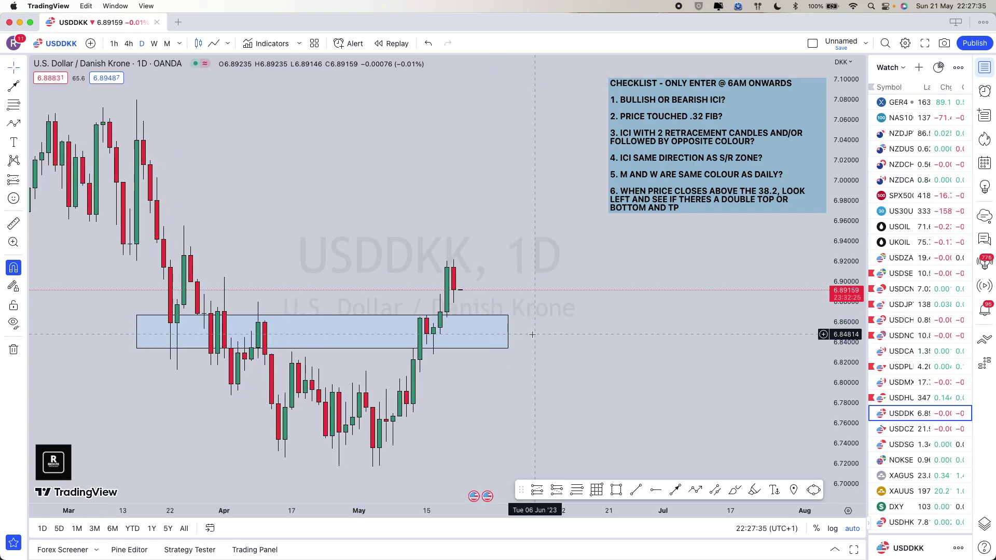
scroll(514, 336, "up", 2)
scroll(514, 335, "up", 2)
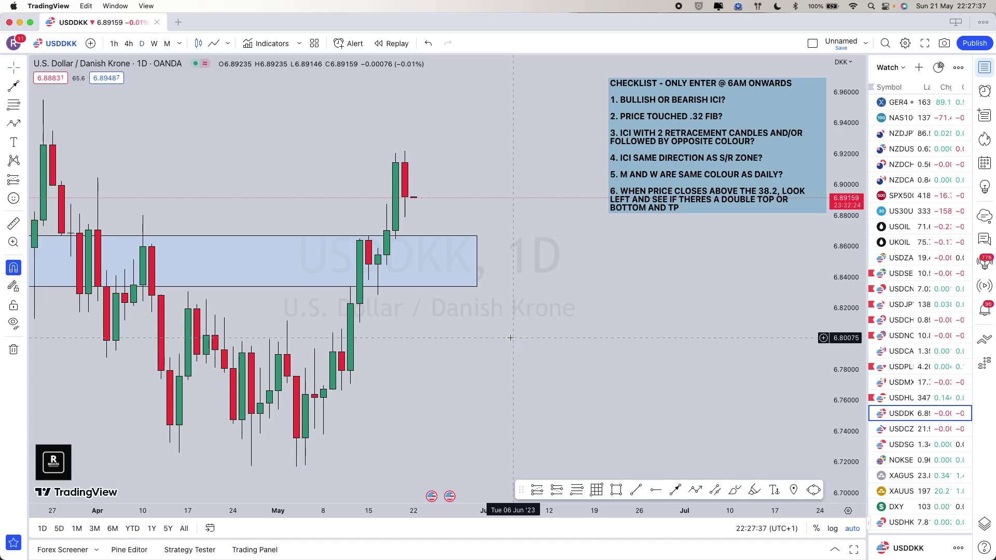
left_click(917, 461)
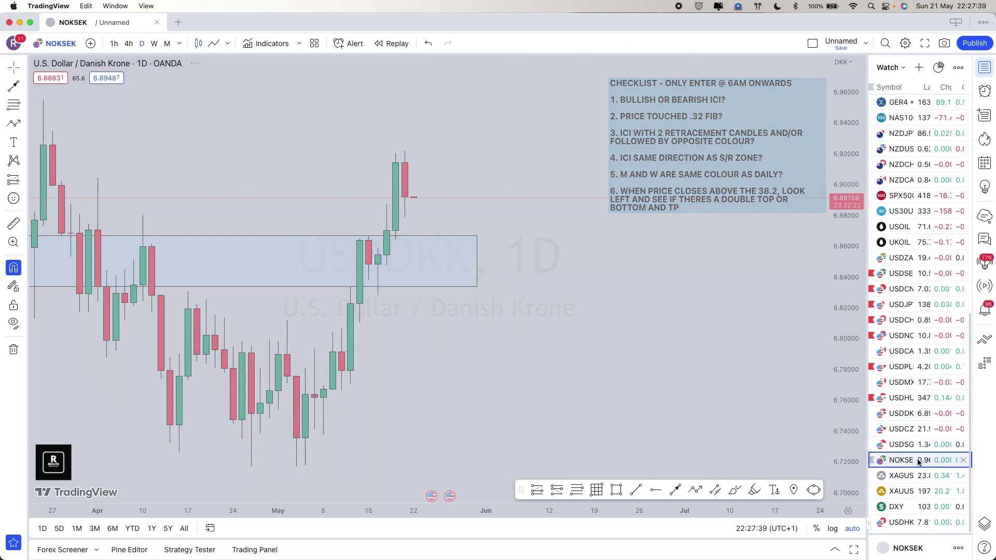
left_click(919, 445)
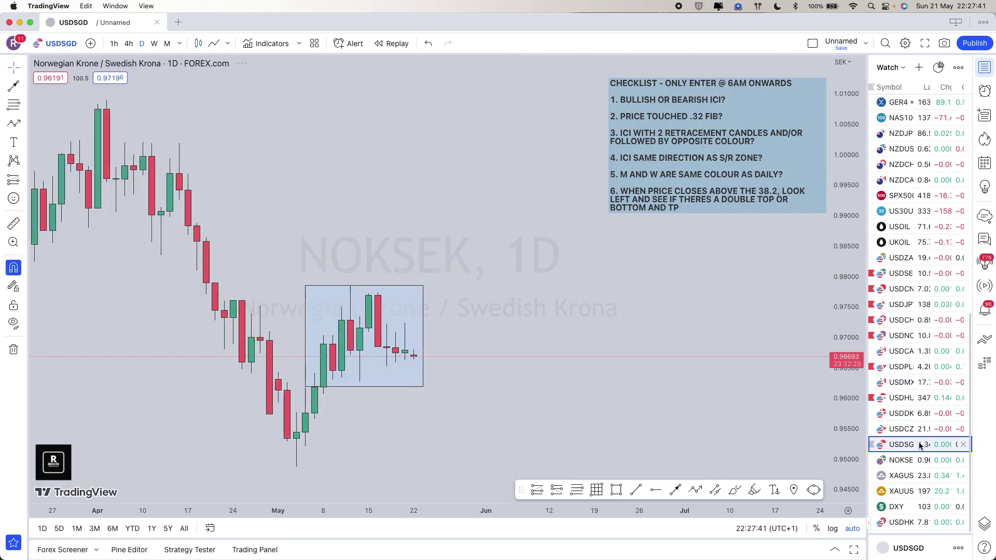
left_click(921, 429)
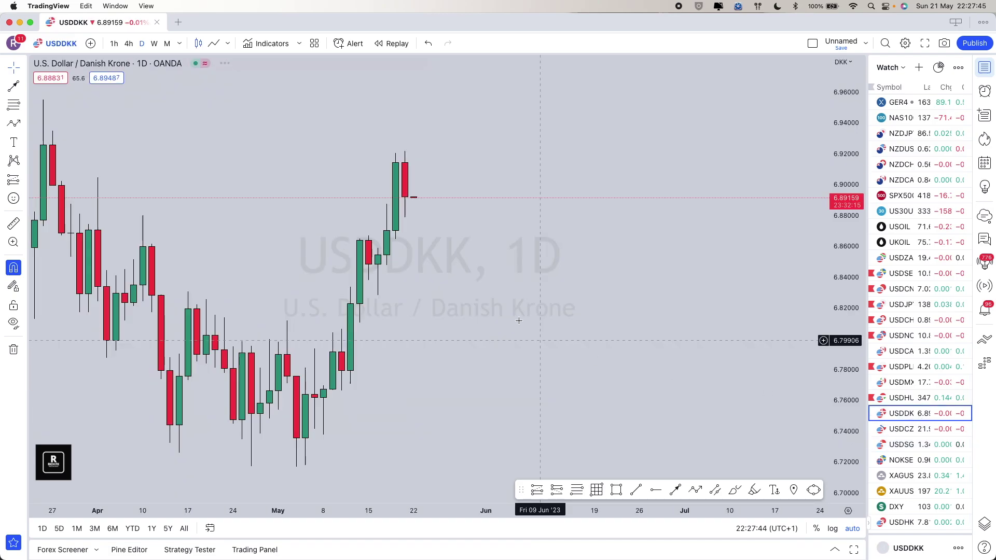
left_click(921, 429)
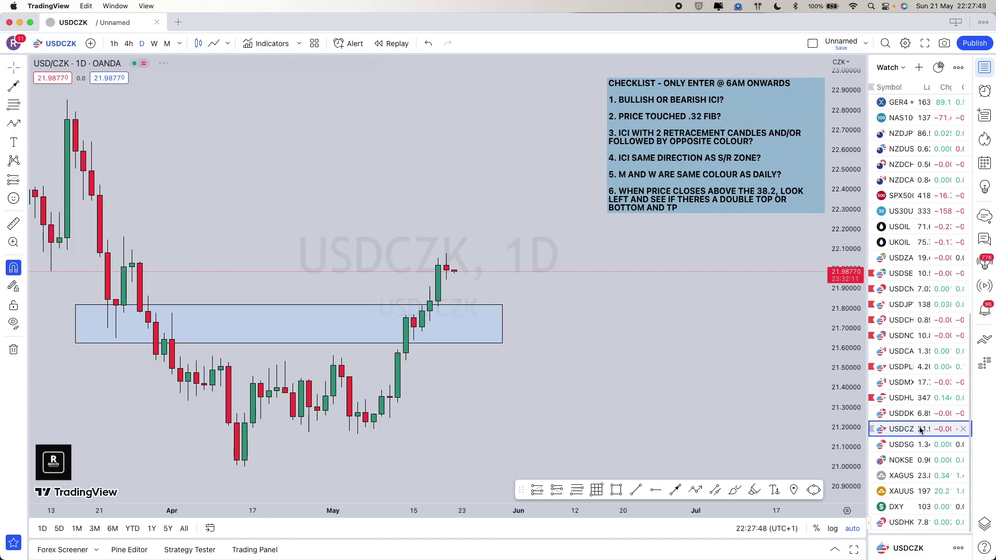
left_click(920, 415)
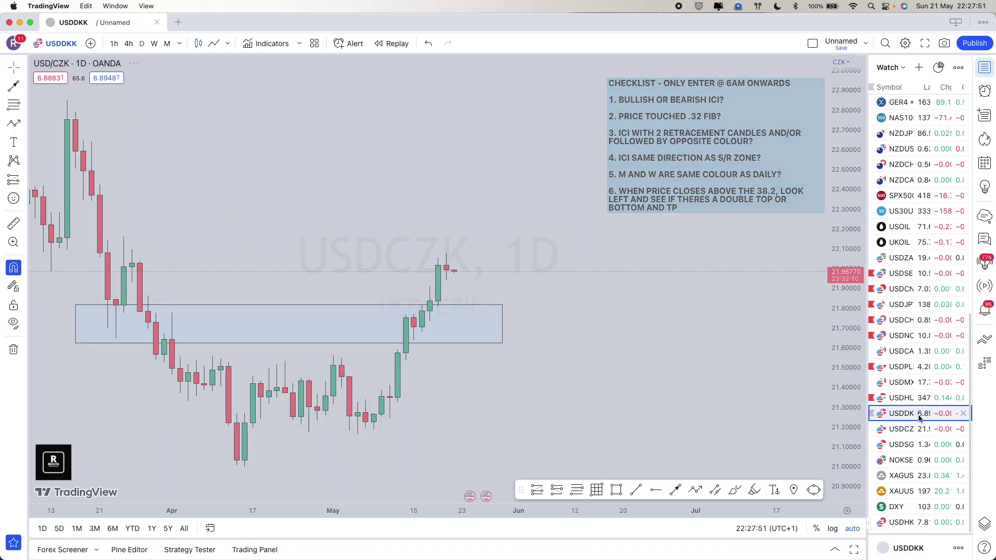
key("Down")
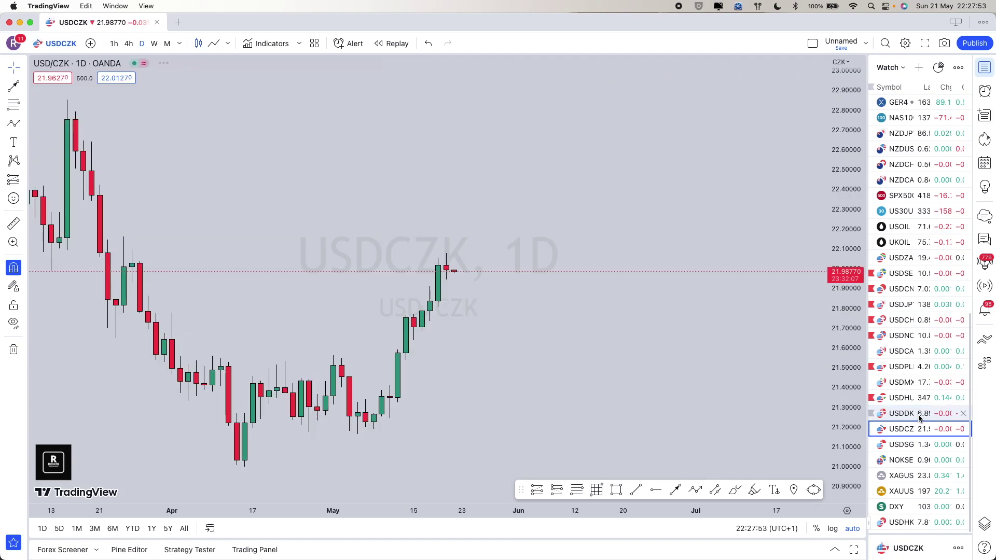
left_click(919, 415)
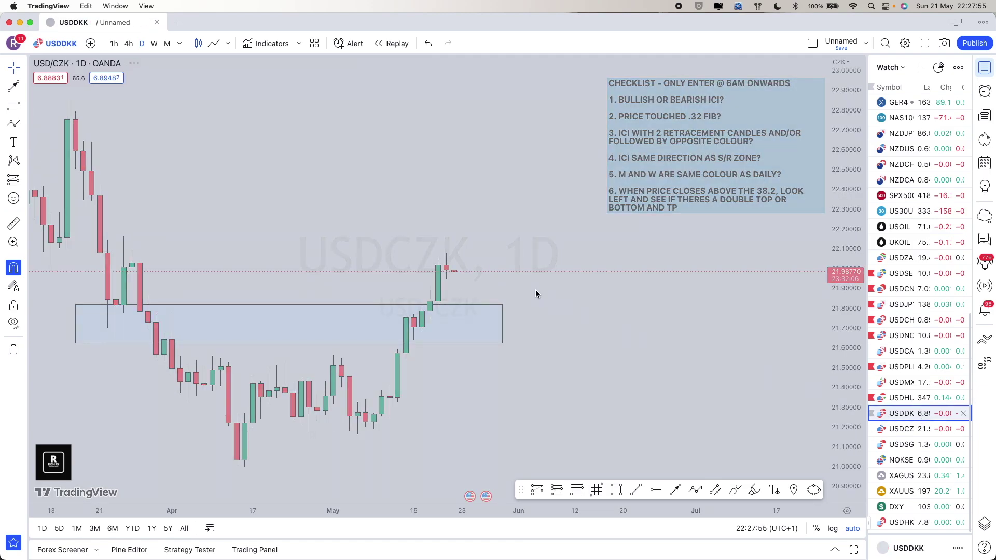
Draw a rectangle around the USDDKK consolidation between about 6.717 and 6.824, extending from 3 April to about 17 May.
scroll(529, 344, "up", 1)
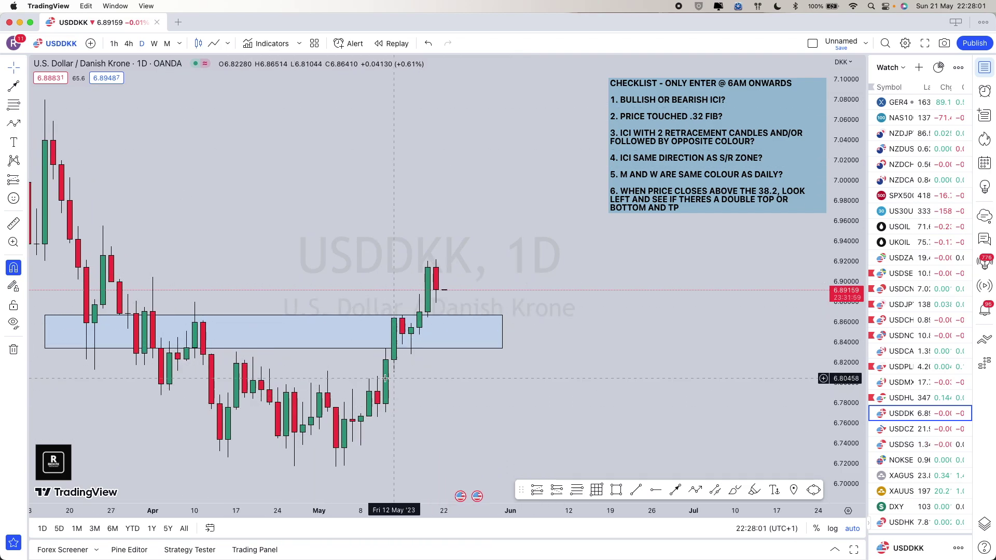
scroll(411, 395, "up", 1)
scroll(411, 395, "up", 1)
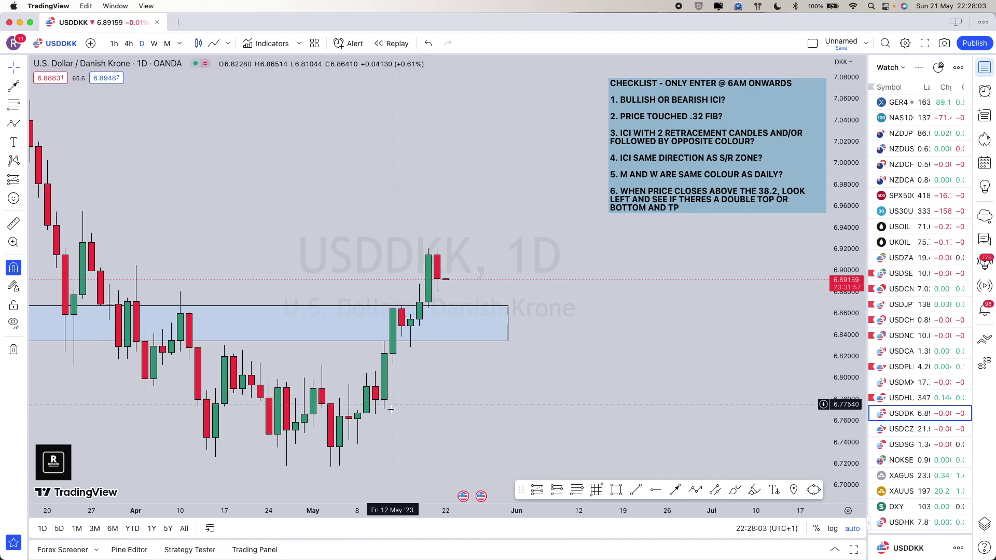
key("alt+shift+r")
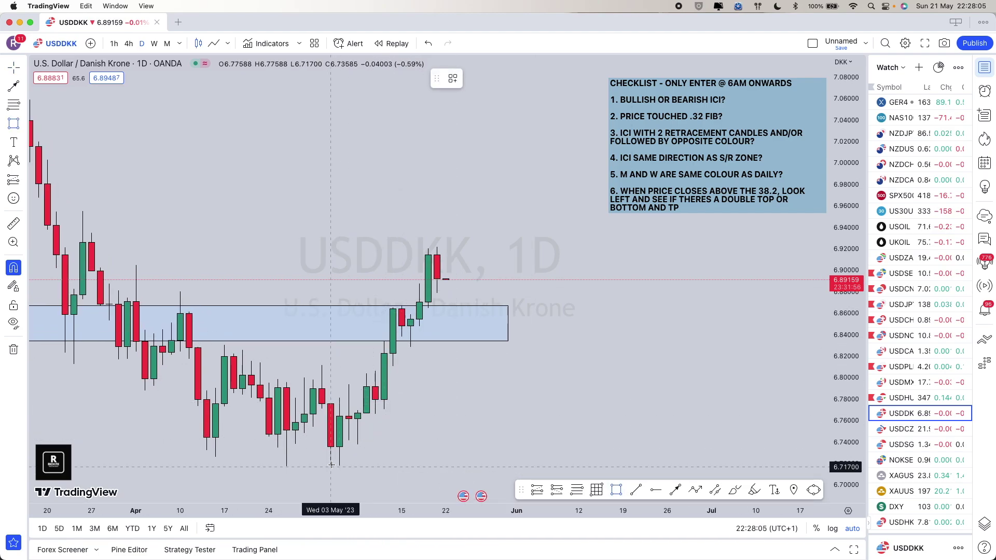
left_click_drag(331, 467, 136, 352)
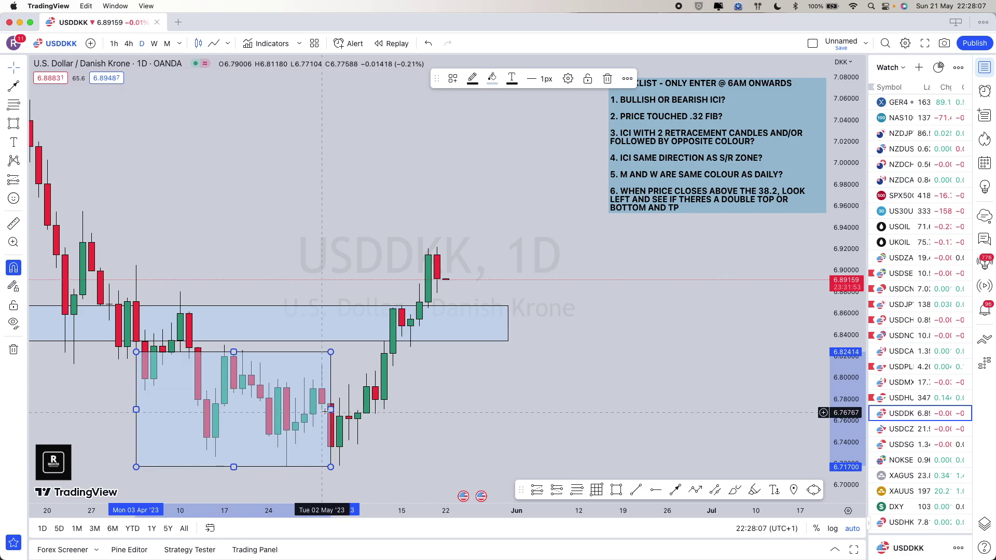
left_click_drag(330, 410, 420, 410)
left_click(471, 390)
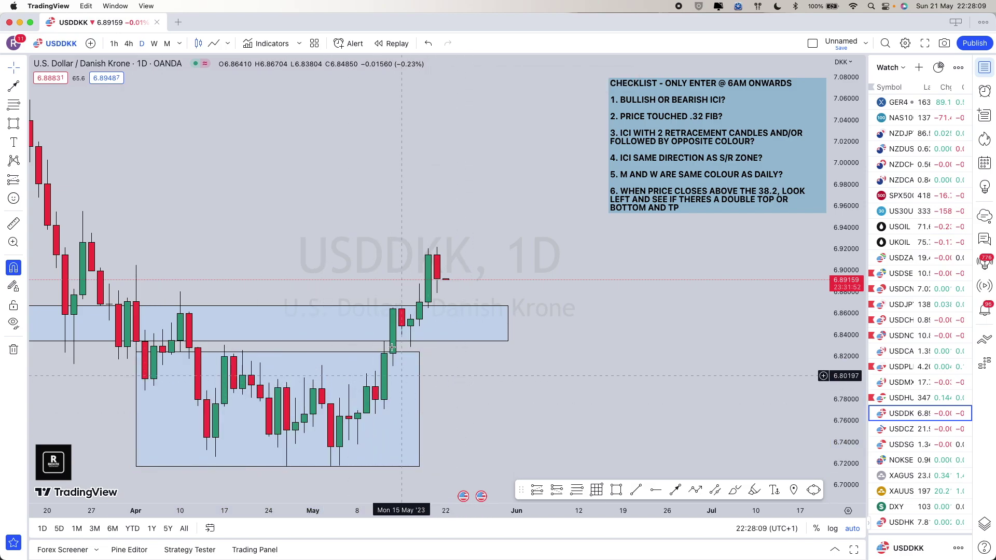
Delete the USDDKK zone between about 6.834 and 6.867, and mark the two recent mid-May highs with brush arcs.
left_click(508, 323)
key("Delete")
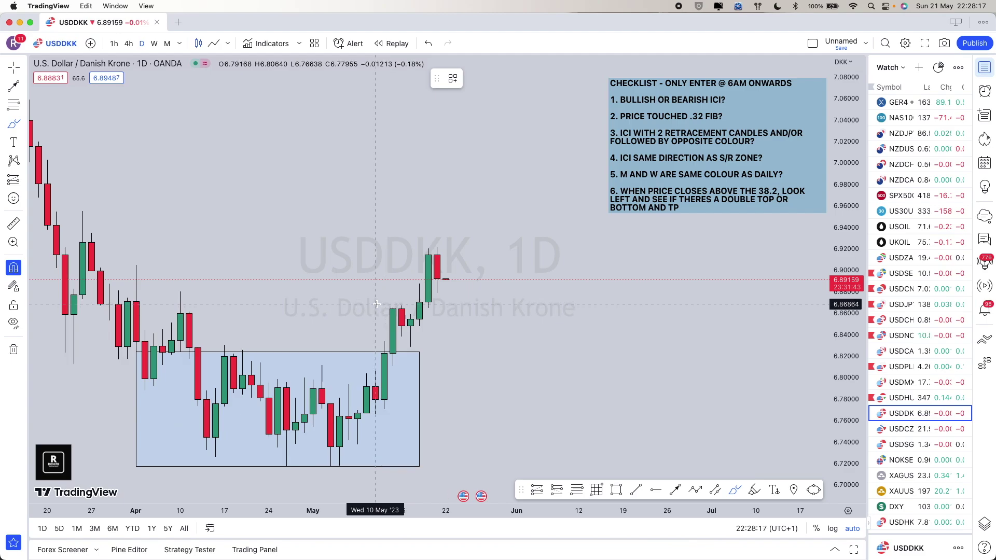
left_click_drag(377, 304, 412, 300)
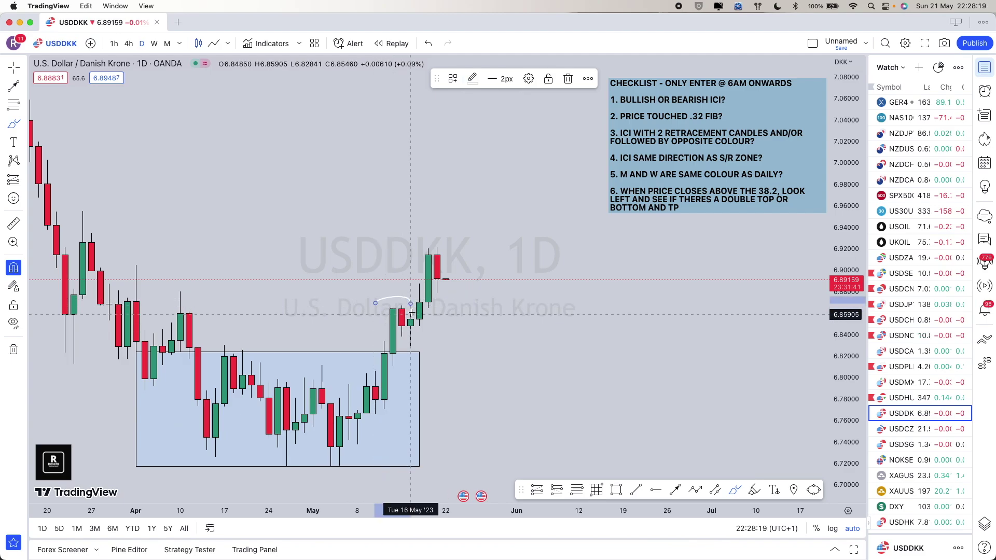
left_click(411, 320)
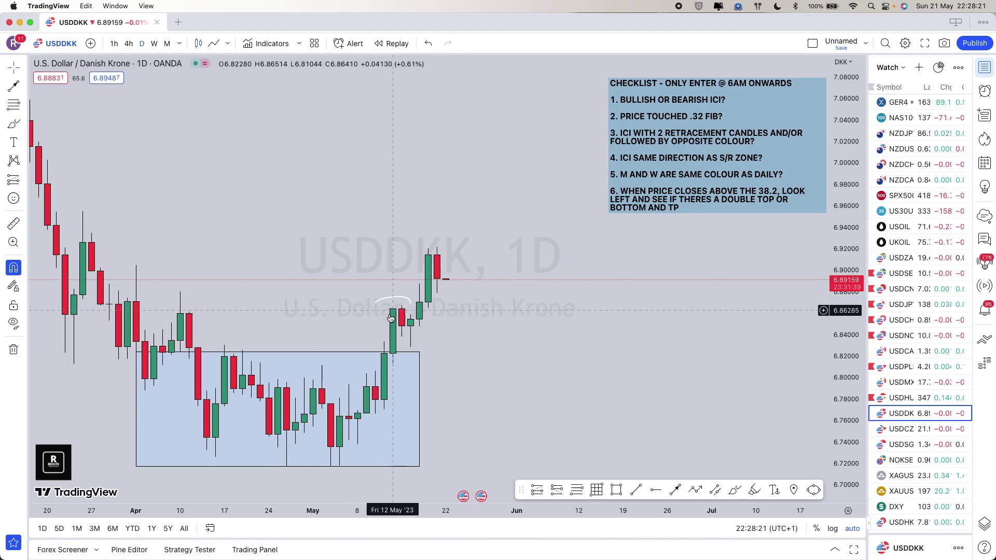
left_click(735, 491)
left_click_drag(419, 242, 447, 238)
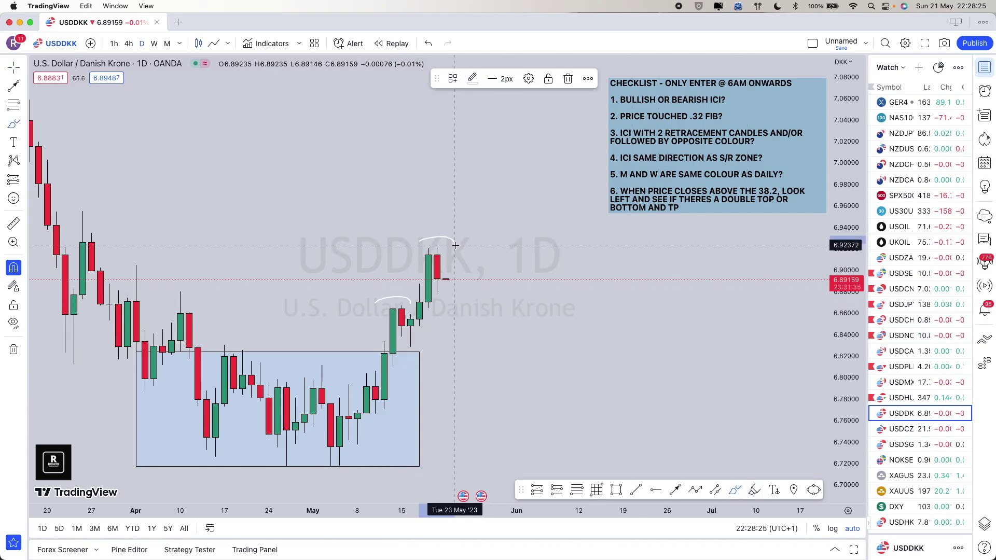
Undo the brush arcs and the zone's deletion, and remove the rectangle around the USDDKK consolidation.
left_click(457, 265)
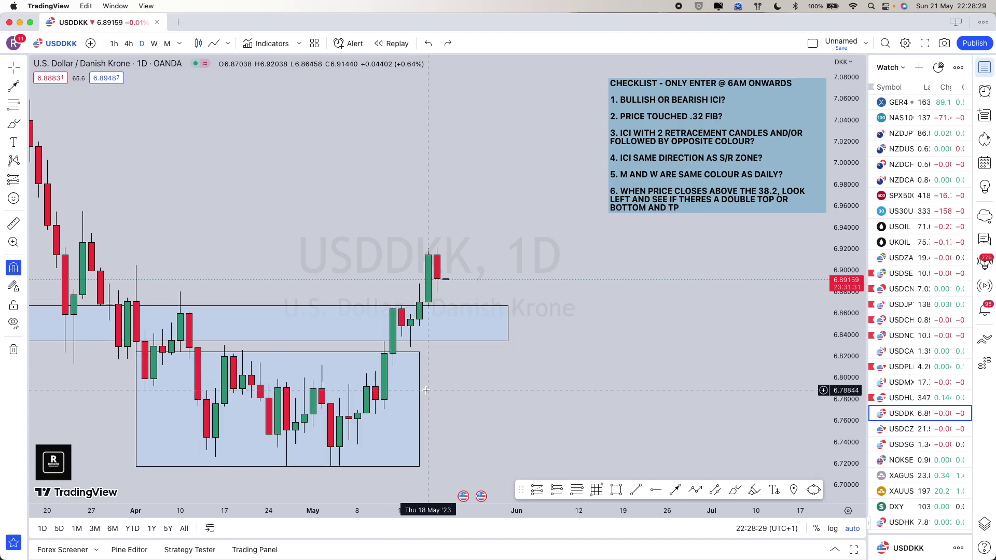
left_click(331, 409)
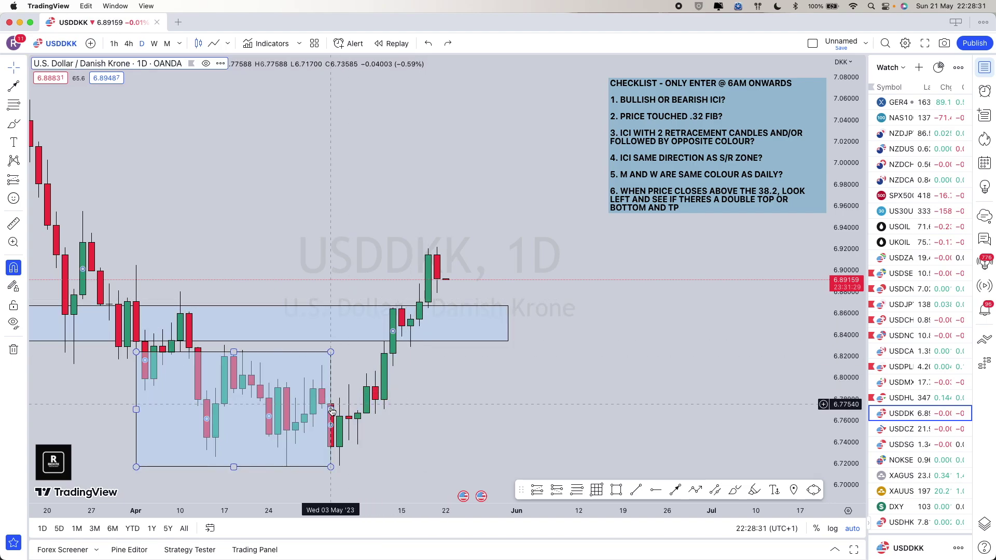
key("Delete")
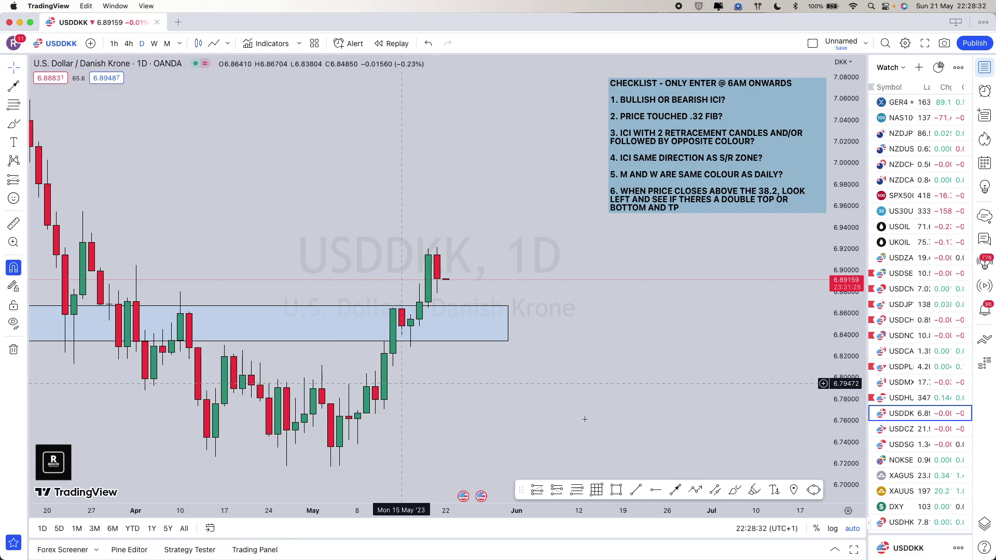
Draw a Fibonacci retracement from the 16 May USDDKK low at 6.82841 to the recent high at 6.92174, and delete it.
left_click(578, 491)
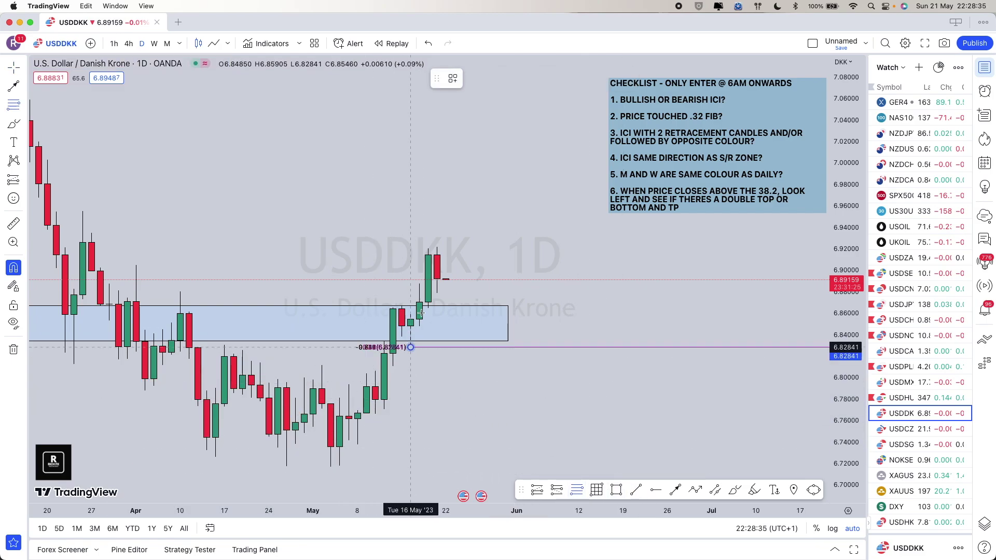
left_click(438, 248)
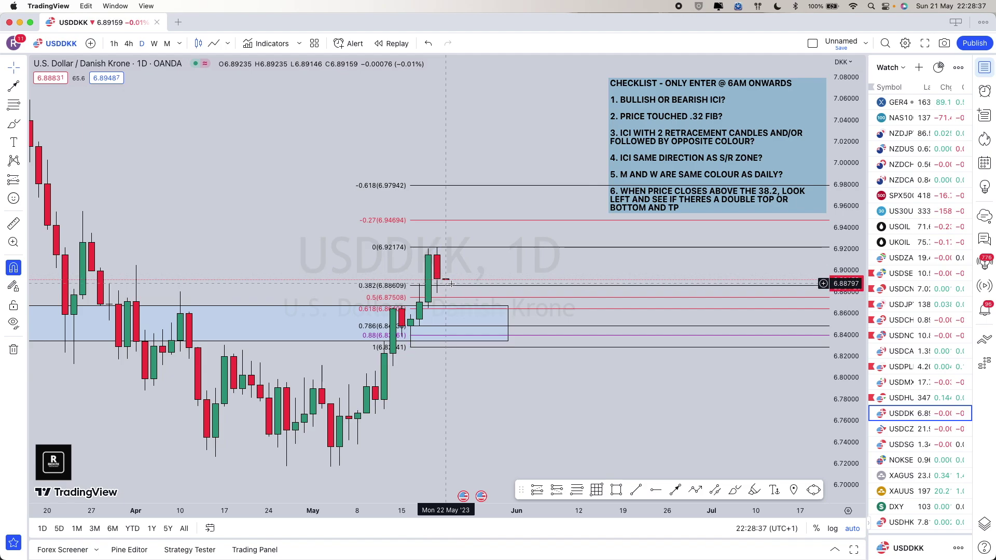
left_click(537, 295)
key("Delete")
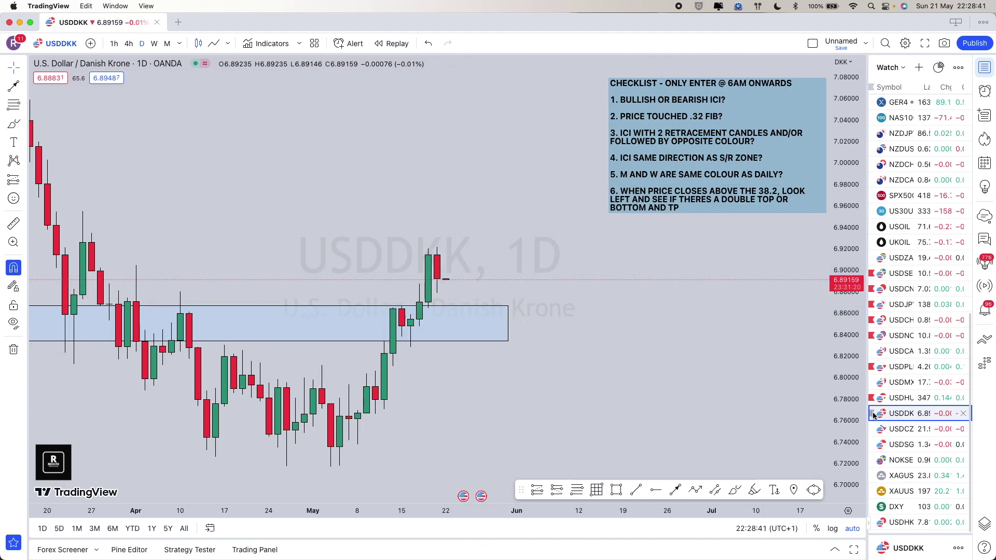
Flag USDDKK red in the watchlist, and open the USDCZK daily chart and flag that pair red too.
left_click(873, 415)
scroll(651, 372, "left", 5)
key("Down")
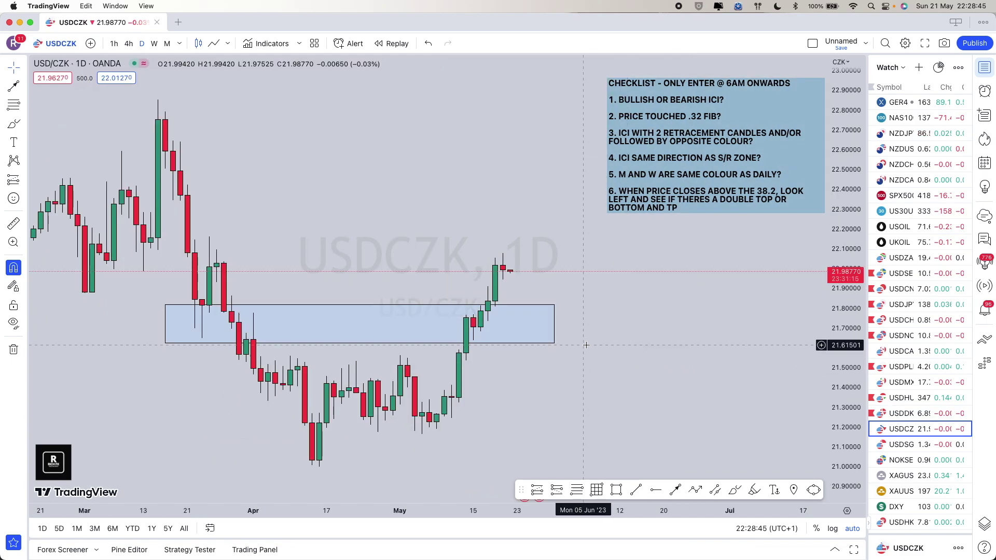
left_click(872, 430)
Open the USDSGD daily chart, and examine the latest candles against its zone between about 1.3385 and 1.342.
key("Down")
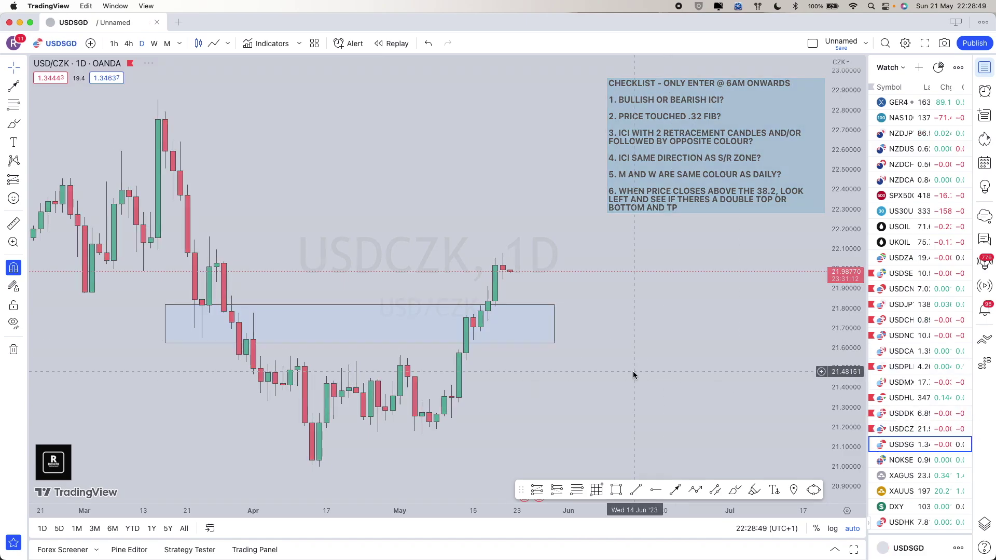
scroll(540, 300, "down", 3)
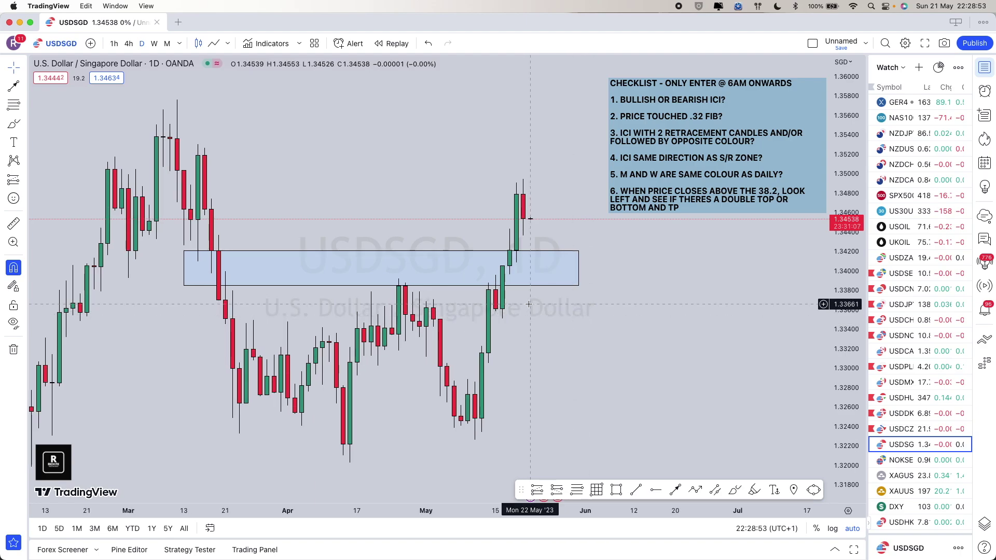
scroll(532, 322, "up", 1)
scroll(536, 363, "down", 1)
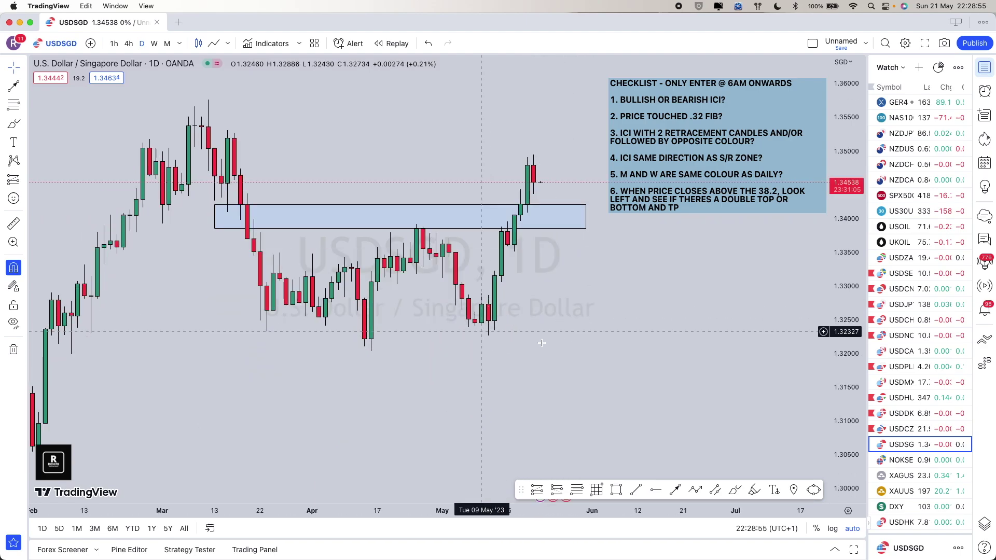
scroll(506, 295, "down", 1)
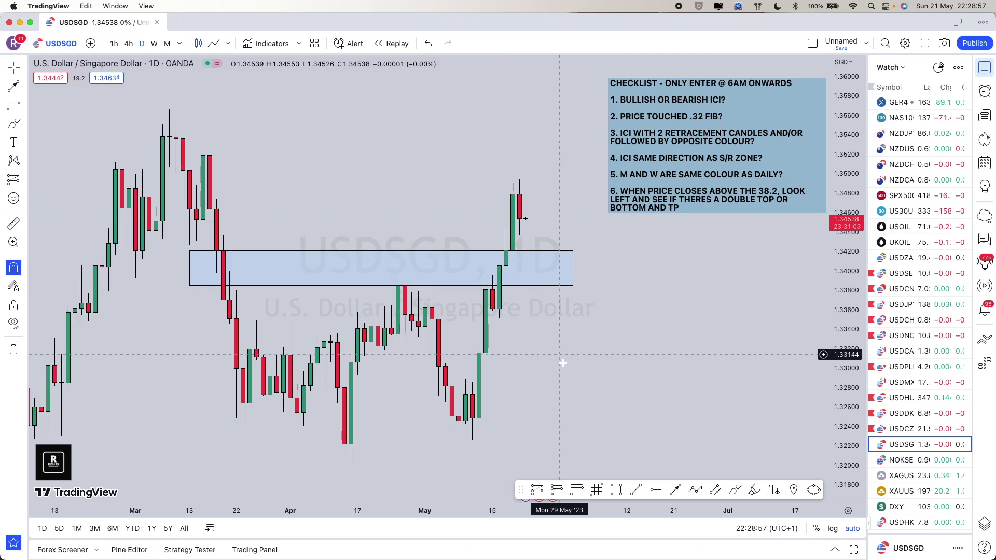
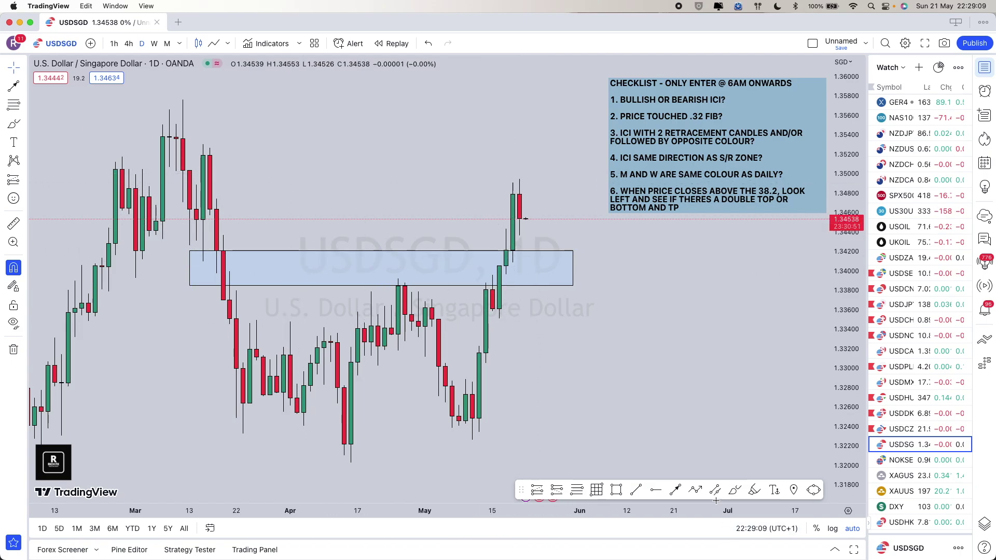
Trace a W-shaped arrow path on the USDSGD candles from the mid-March high to the latest May high, and remove it.
left_click(196, 145)
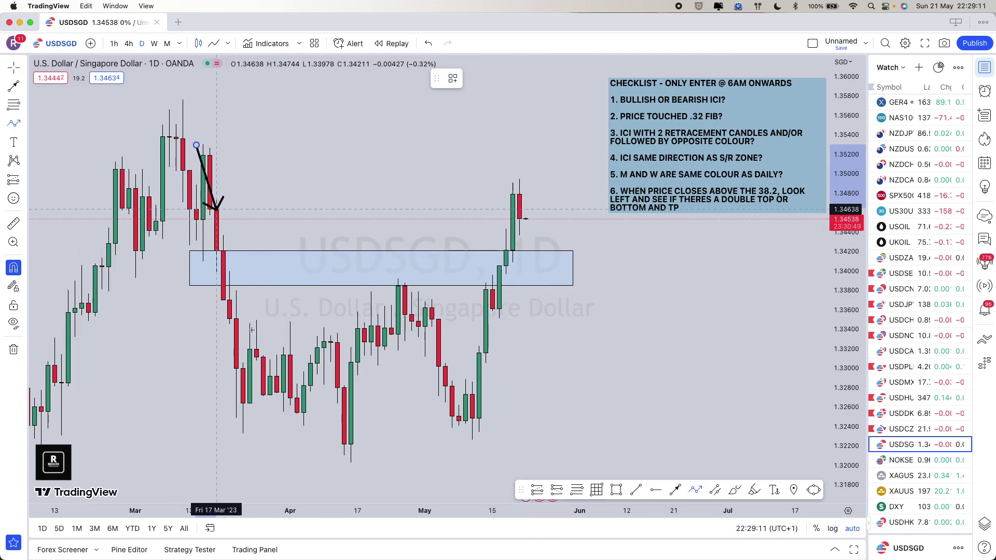
left_click(304, 426)
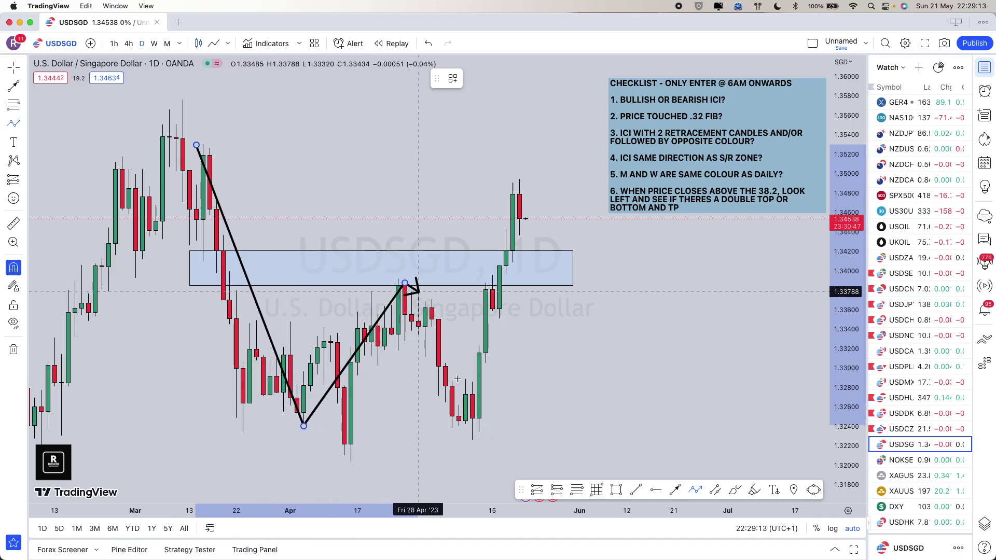
left_click(405, 284)
left_click(472, 418)
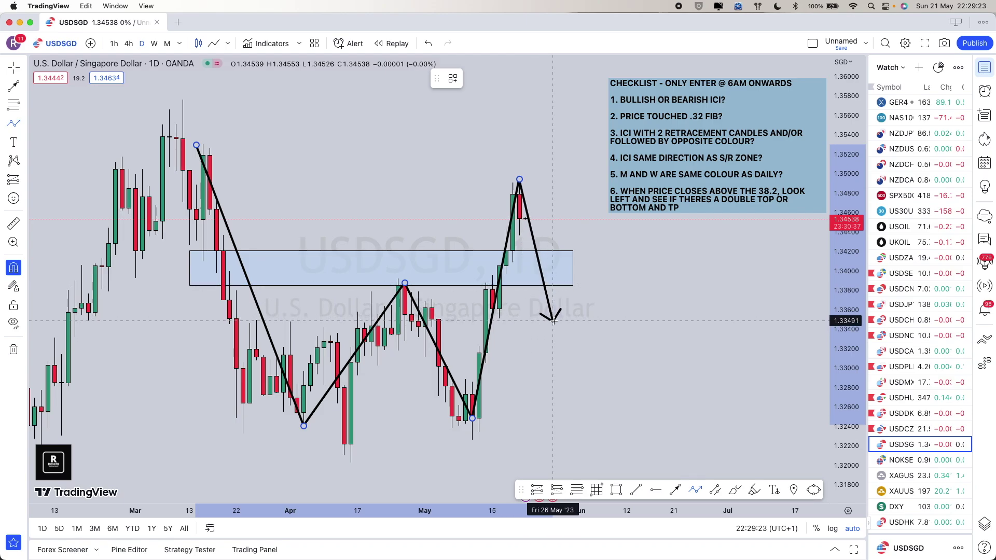
key("Escape")
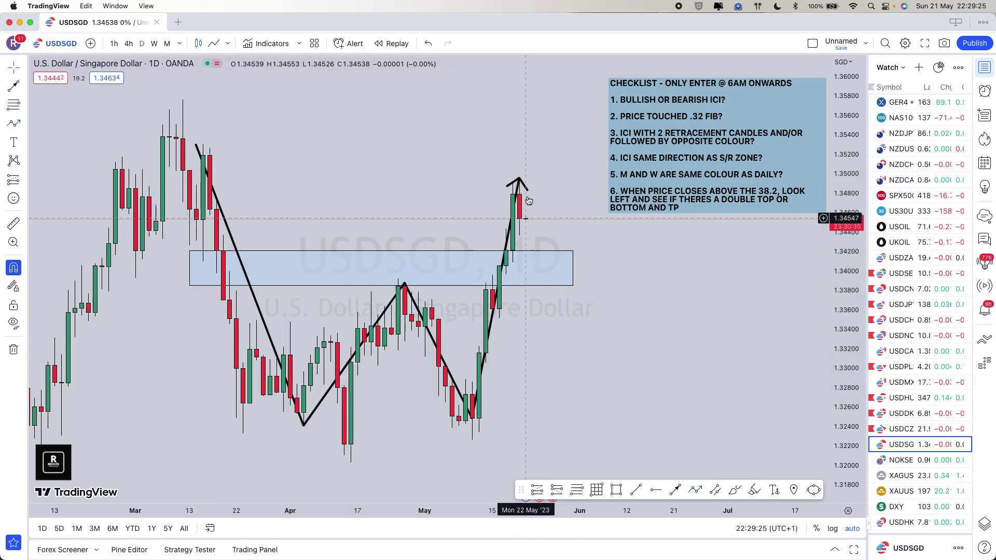
left_click(520, 178)
key("Delete")
Flag USDSGD in the watchlist with the red marker.
scroll(549, 212, "up", 1)
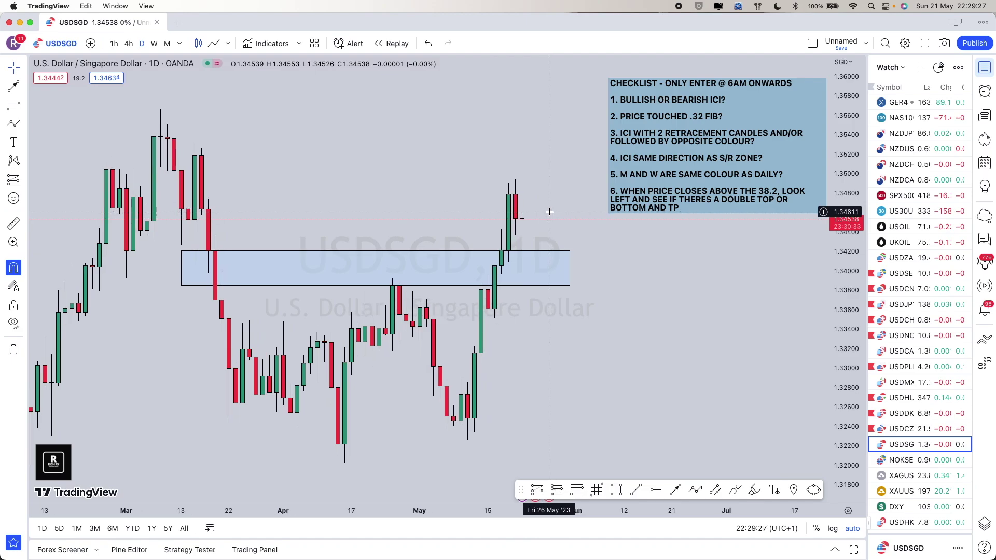
scroll(550, 212, "up", 3)
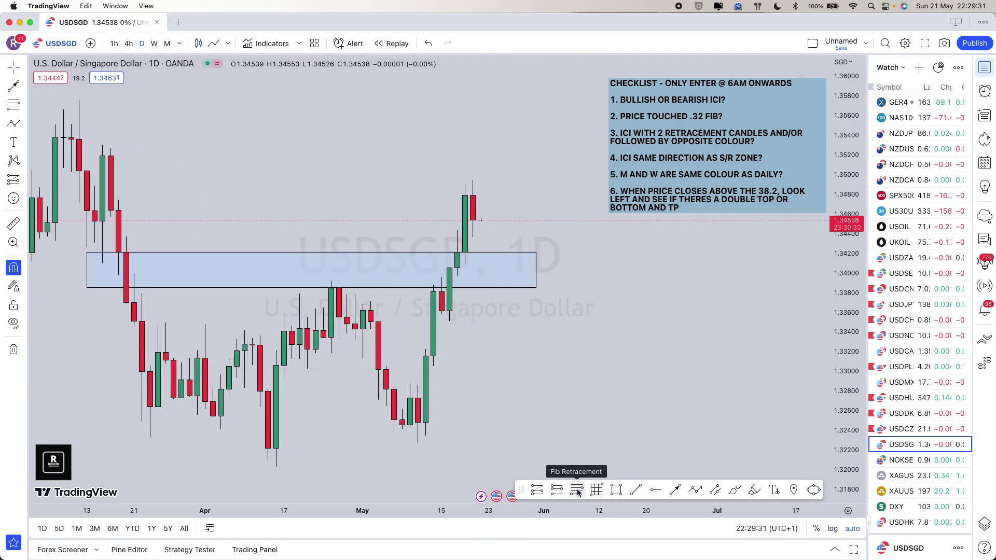
left_click(872, 445)
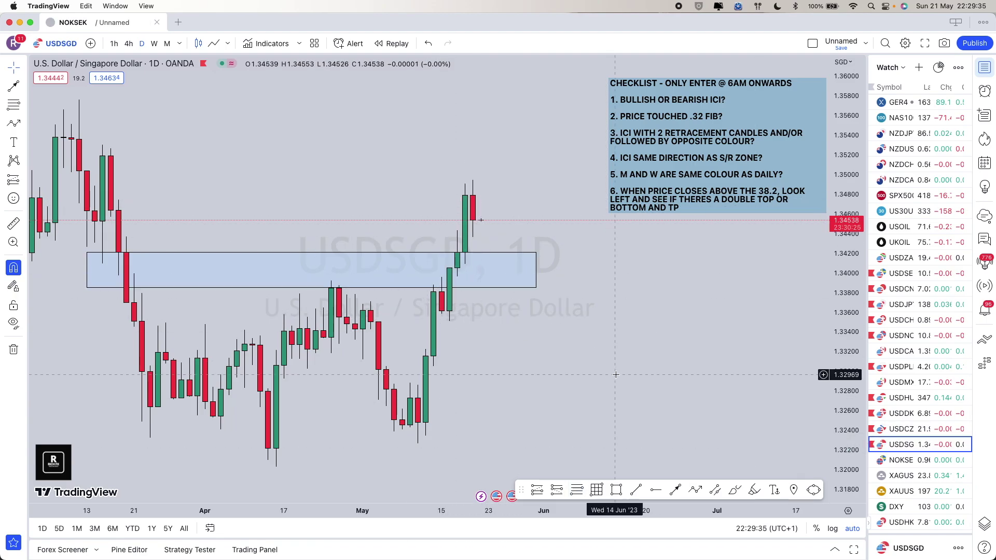
Open the NOKSEK daily chart and examine price action inside and around the blue zone.
key("Down")
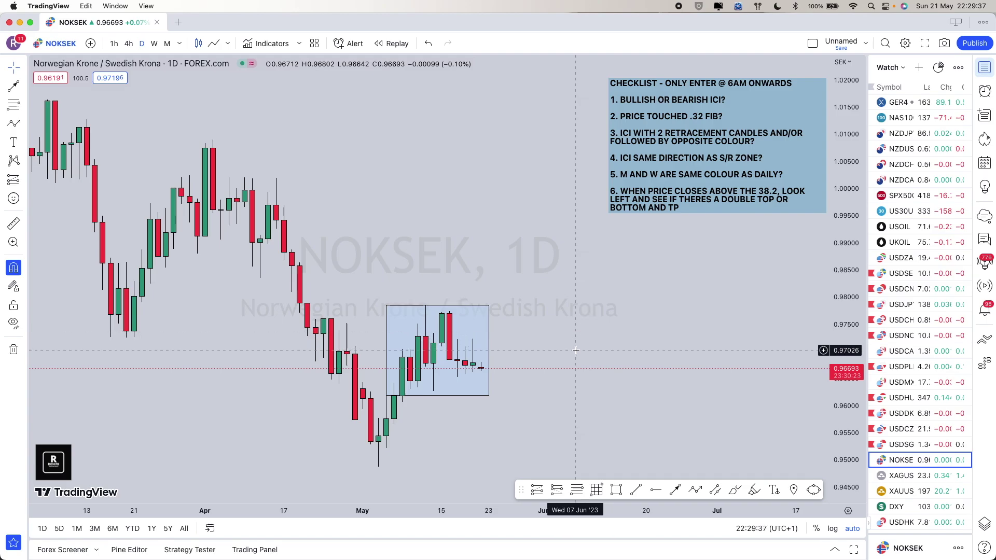
scroll(576, 351, "down", 3)
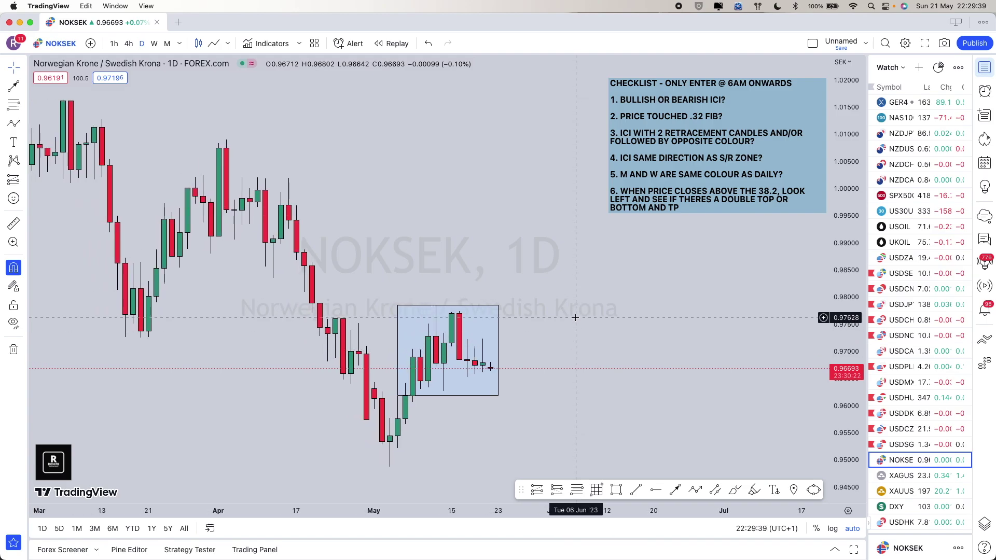
scroll(576, 317, "right", 5)
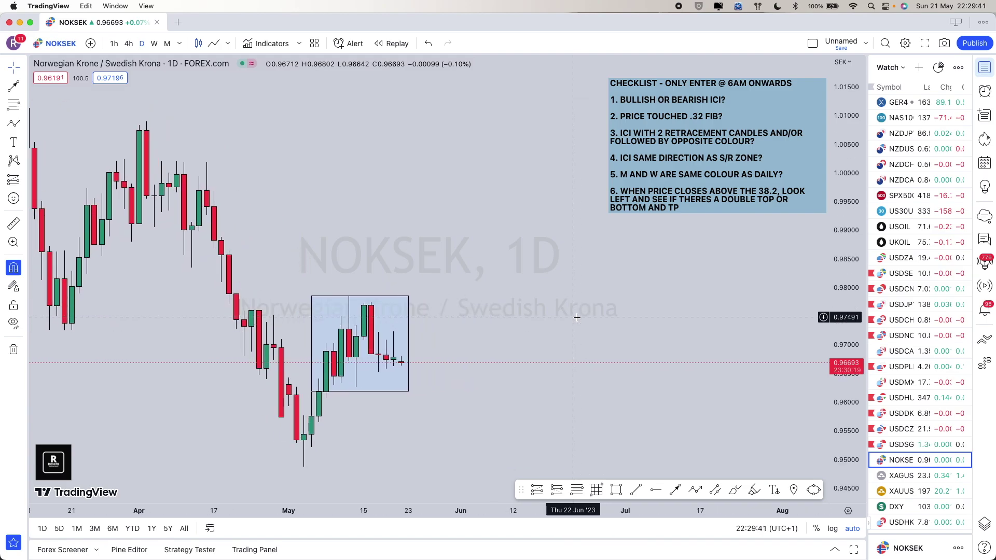
scroll(579, 309, "down", 1)
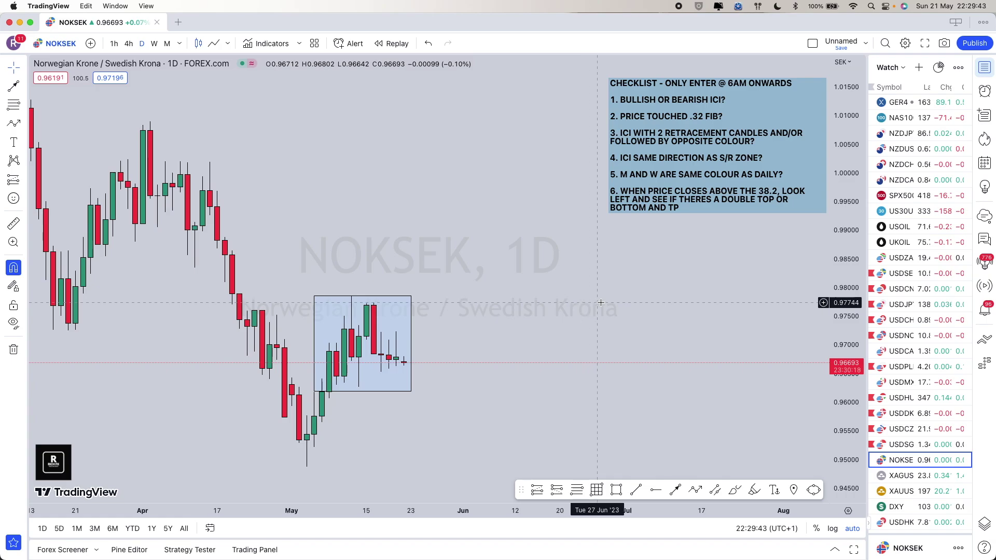
scroll(565, 332, "left", 5)
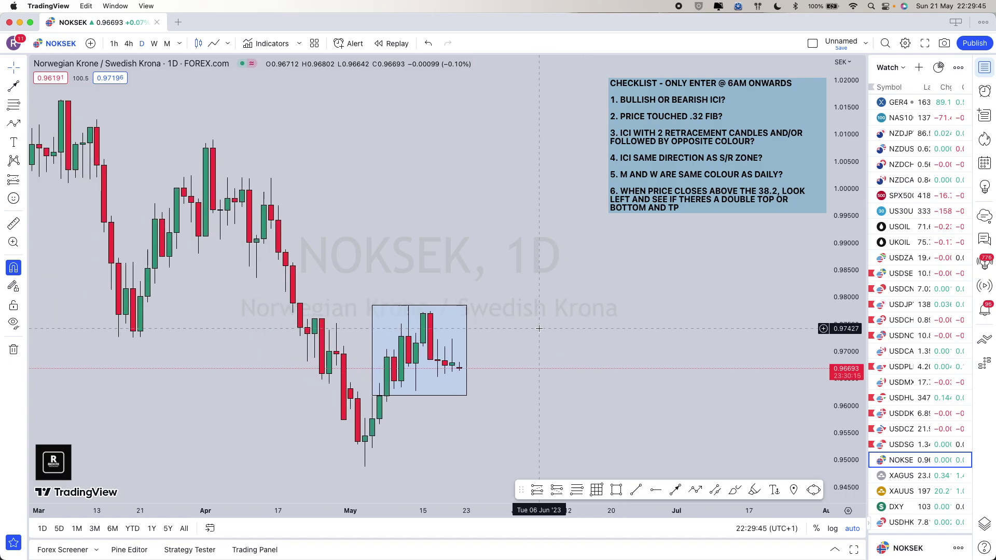
scroll(540, 374, "right", 1)
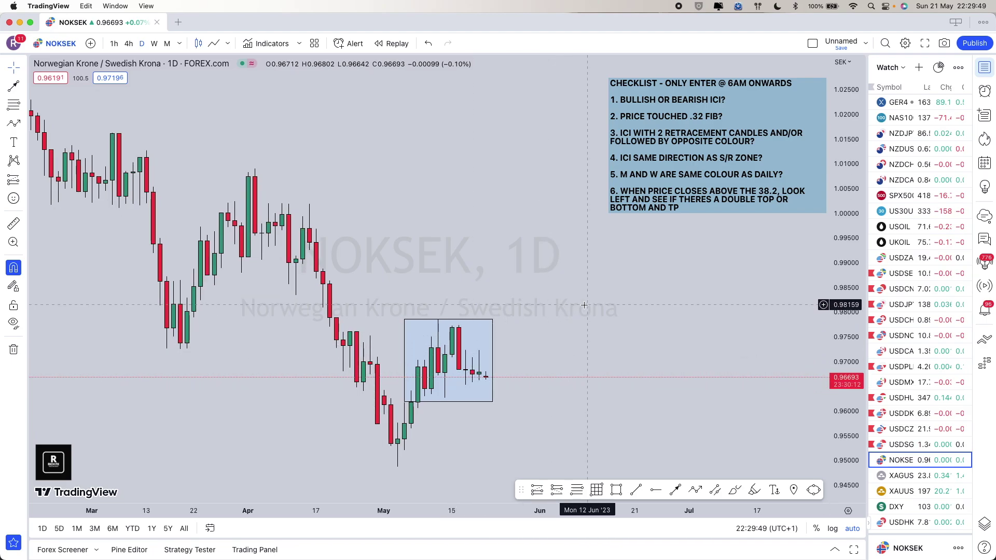
Open the XAGUSD daily chart and check the recent candles against the blue zone.
key("Down")
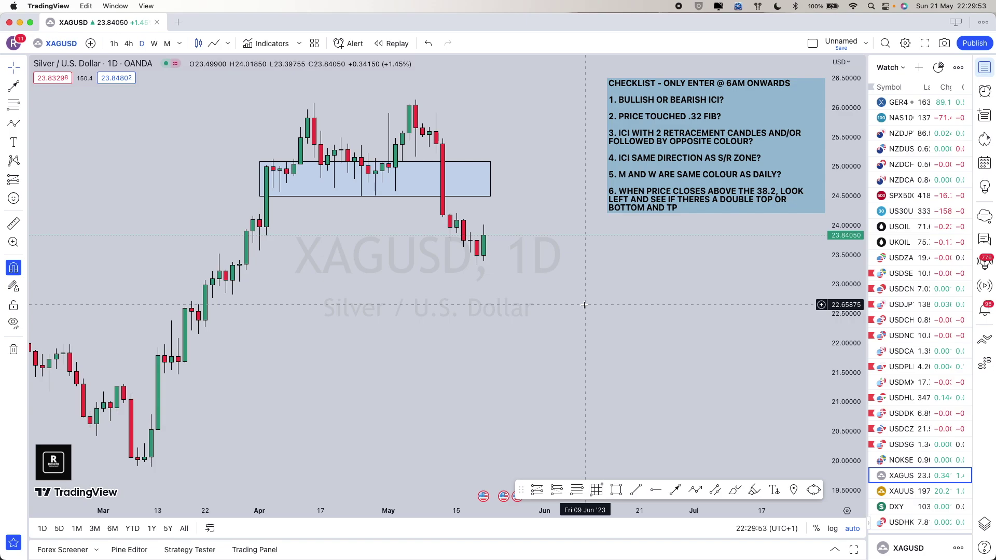
scroll(529, 306, "up", 5)
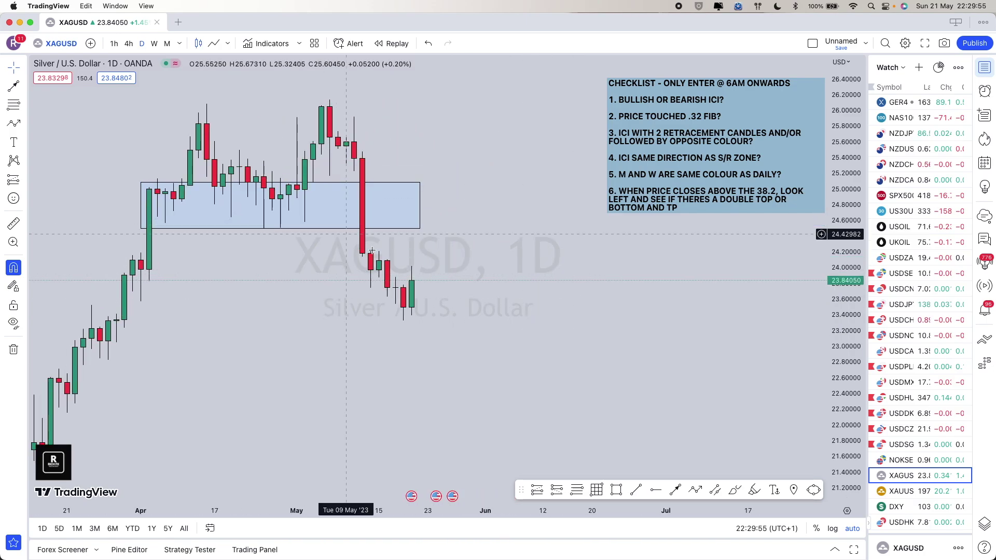
scroll(372, 251, "down", 2)
Try lowering the XAGUSD zone's upper edge to about 24.9 and deleting the zone, and undo the changes.
left_click(348, 185)
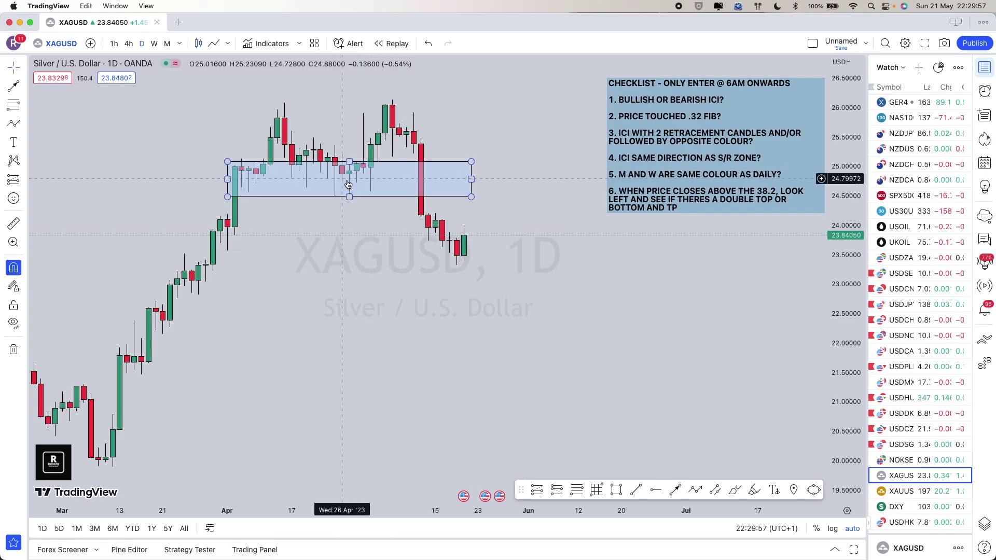
left_click_drag(350, 162, 350, 176)
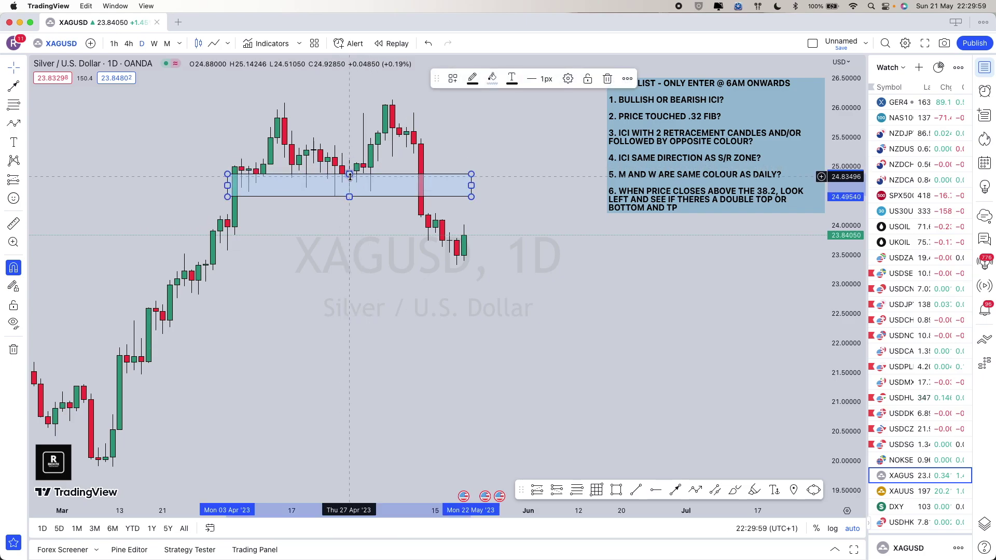
key("Delete")
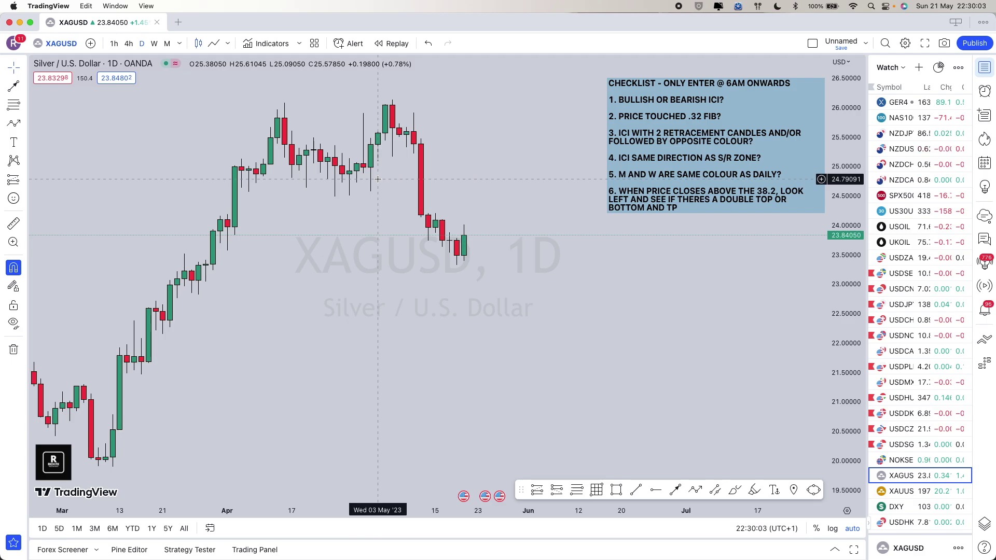
key("ctrl+z")
Examine the latest XAGUSD daily candles below the blue zone in close-up.
scroll(330, 185, "up", 1)
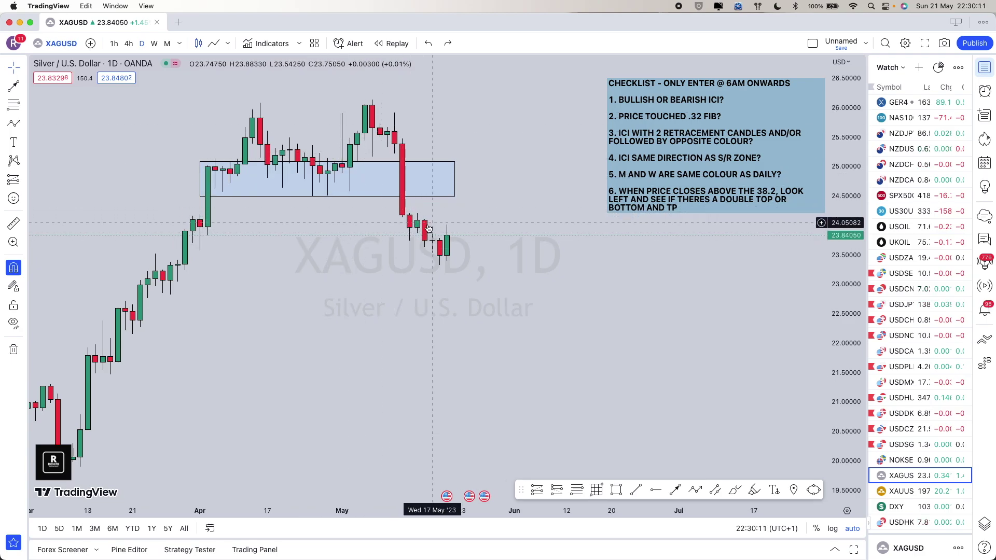
scroll(330, 321, "up", 3)
scroll(330, 322, "up", 5)
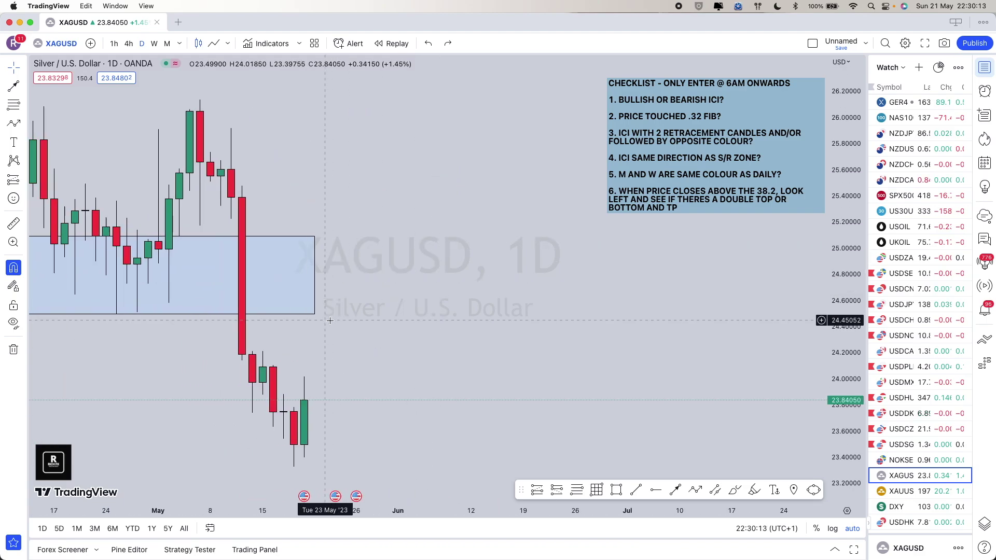
scroll(330, 322, "up", 3)
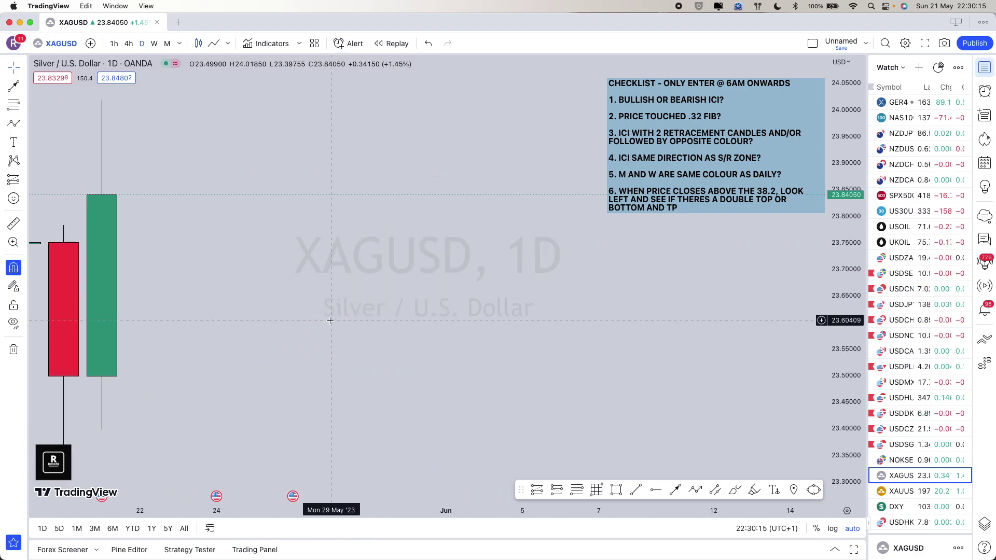
scroll(330, 322, "left", 2)
scroll(330, 321, "down", 2)
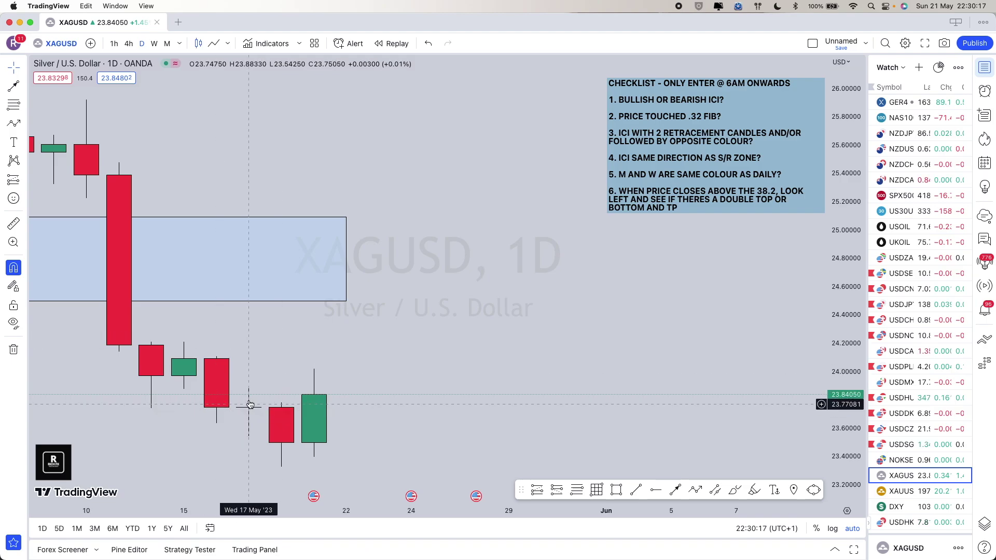
scroll(247, 416, "down", 10)
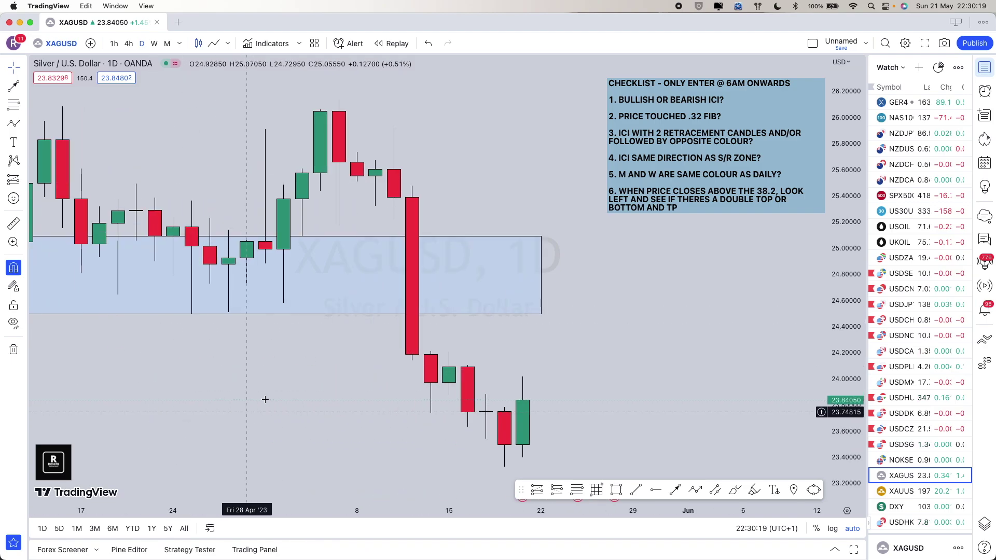
Draw a rectangle zone from about 23.25 to 23.75, spanning late March to late May, and delete the older zone above it.
scroll(563, 351, "right", 3)
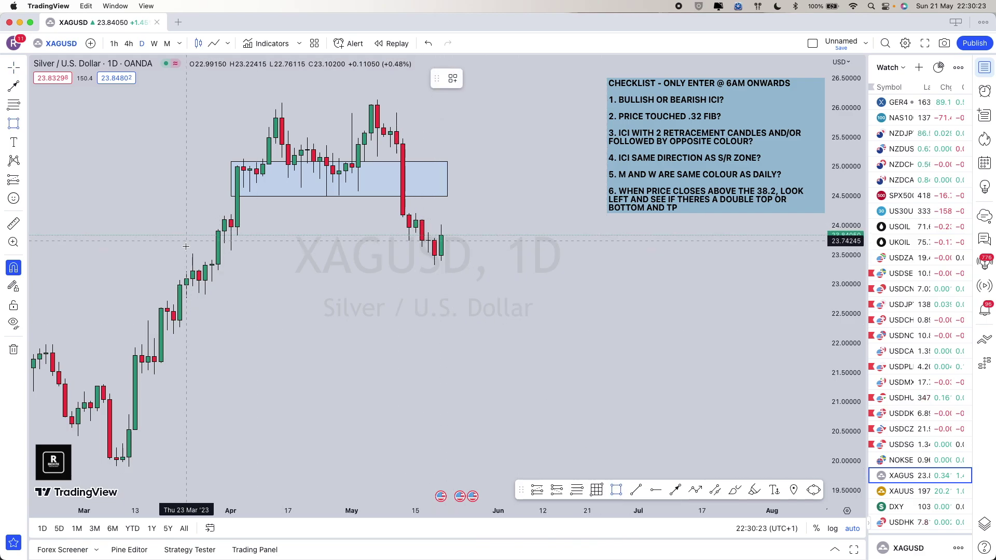
mouse_move(193, 271)
left_mouse_down()
mouse_move(440, 258)
mouse_move(422, 240)
mouse_move(486, 256)
left_mouse_up()
left_click(511, 278)
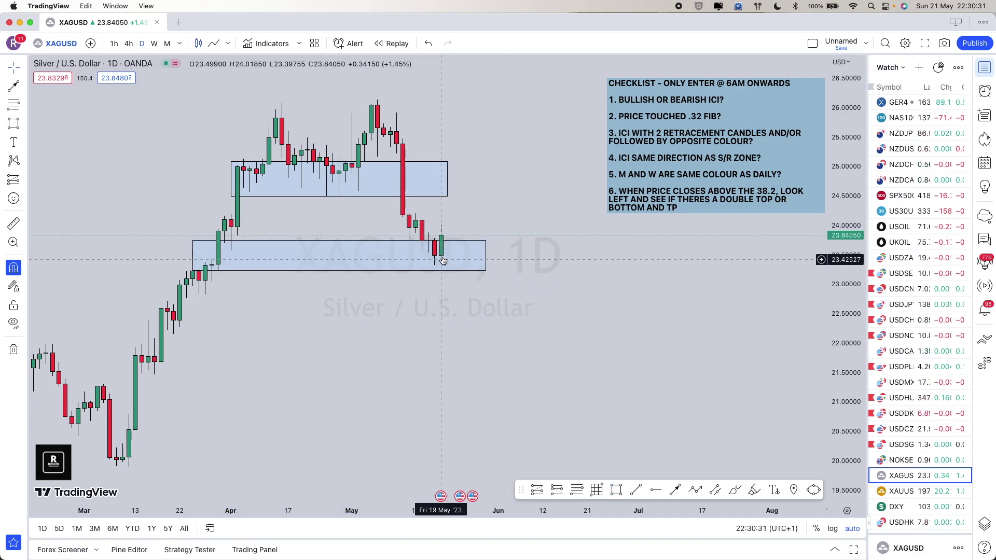
left_click(447, 182)
key("Delete")
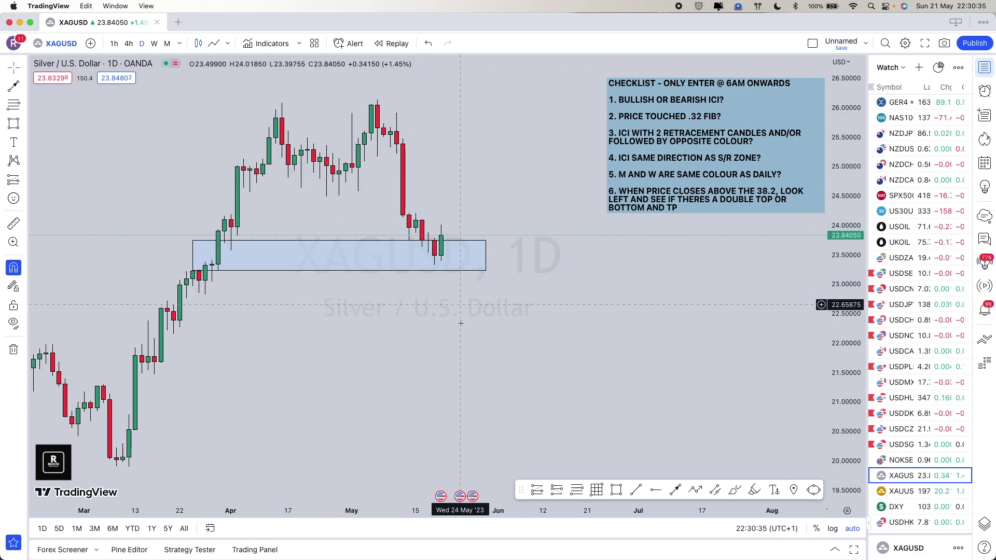
Brush a small arc above the mid-May XAGUSD candles at about 24.25.
scroll(438, 267, "up", 2)
left_click(435, 263)
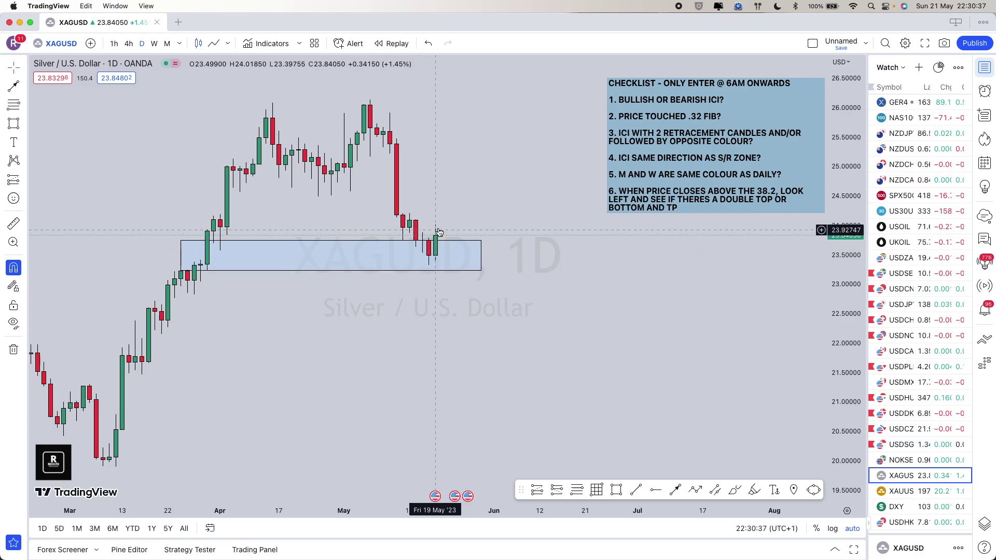
scroll(438, 196, "up", 1)
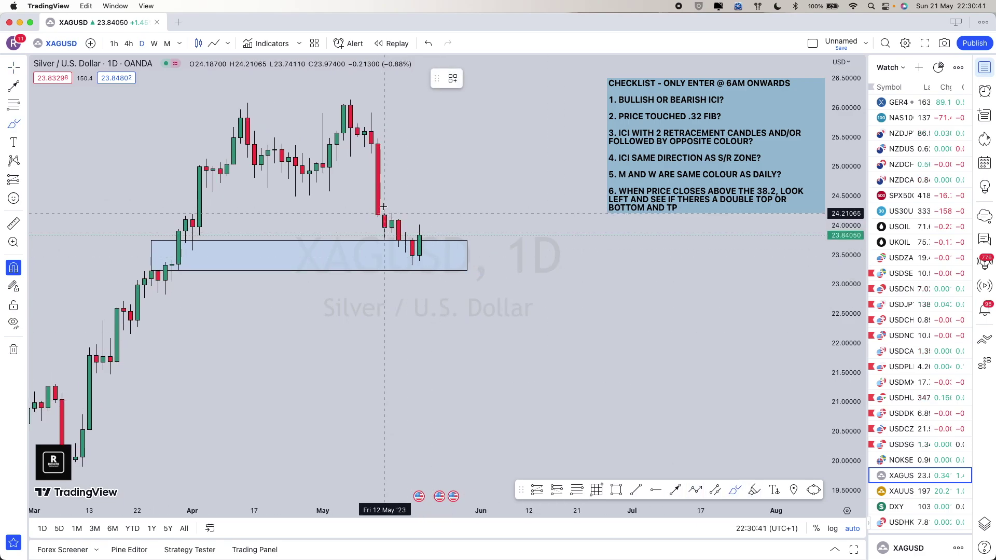
mouse_move(383, 207)
left_mouse_down()
mouse_move(406, 211)
mouse_move(391, 209)
left_mouse_up()
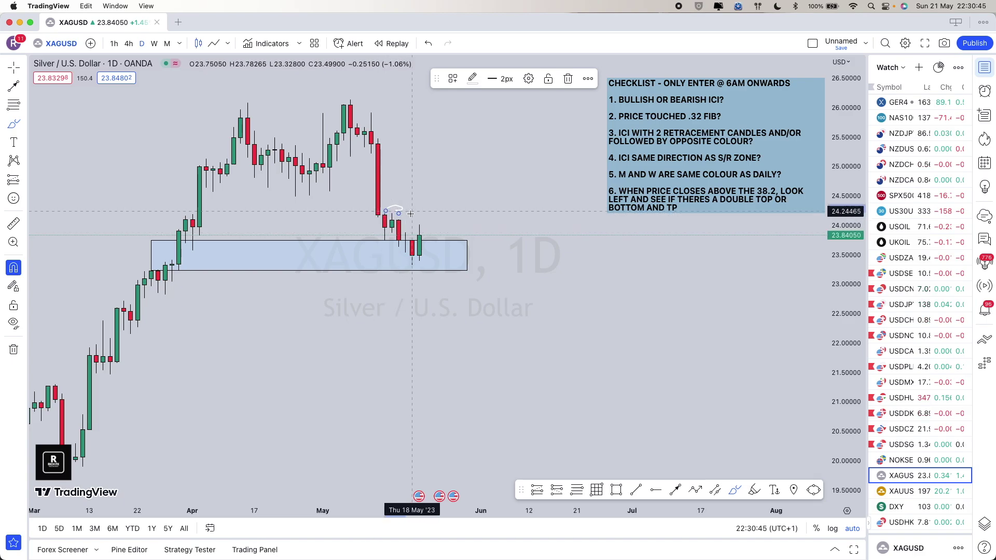
key("Escape")
Sketch an arrow path from the last candle up to about 24.85, down to about 24.1 and up to about 26.1, and delete it.
left_click(695, 490)
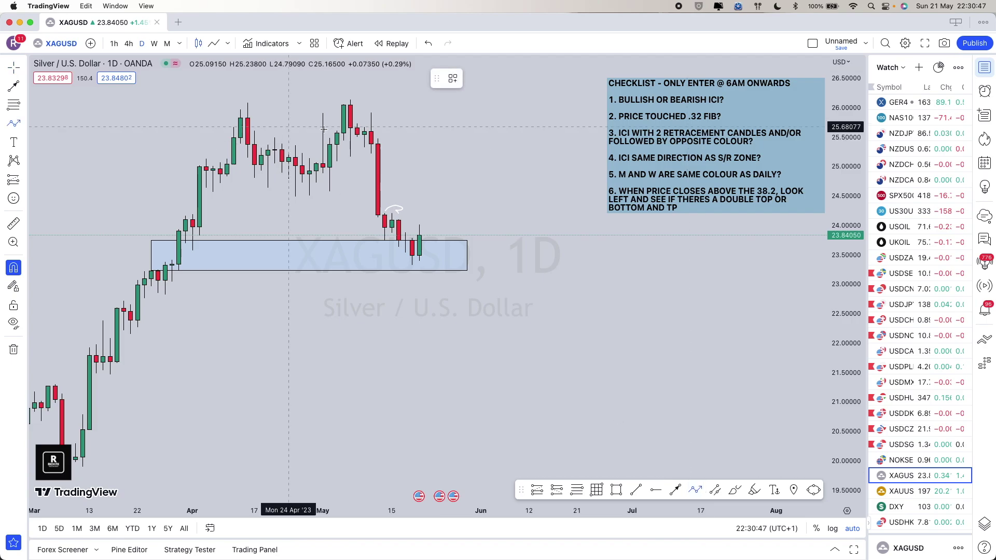
left_click(419, 235)
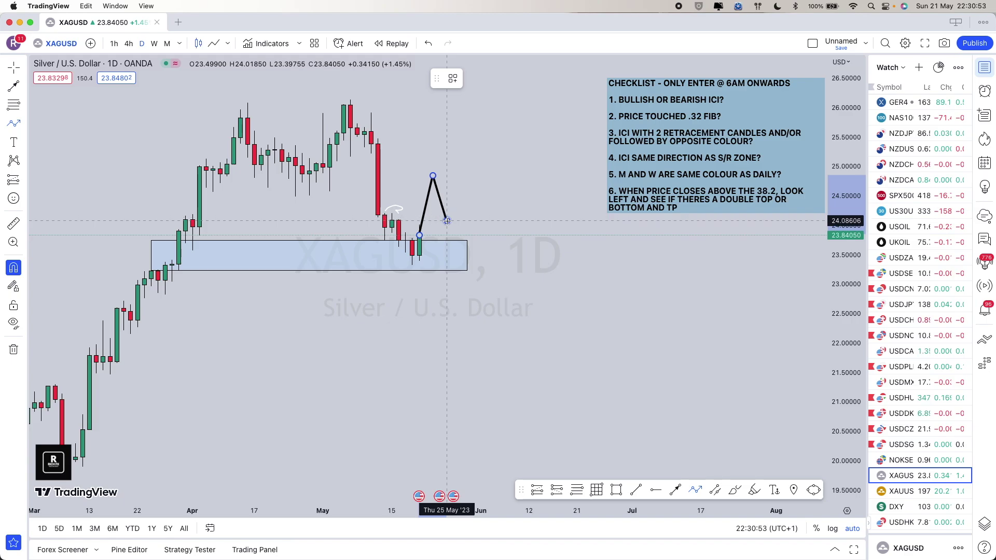
left_click(447, 221)
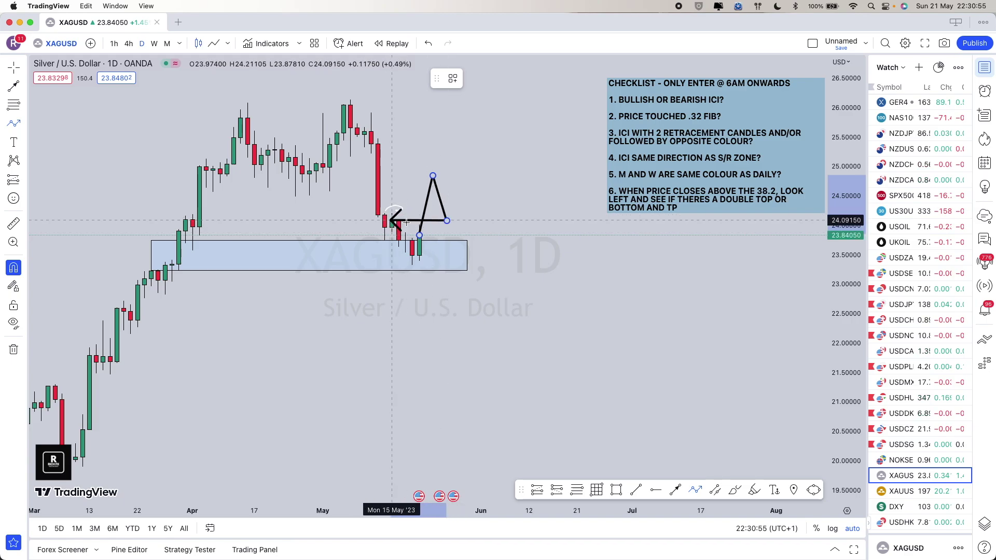
double_click(461, 101)
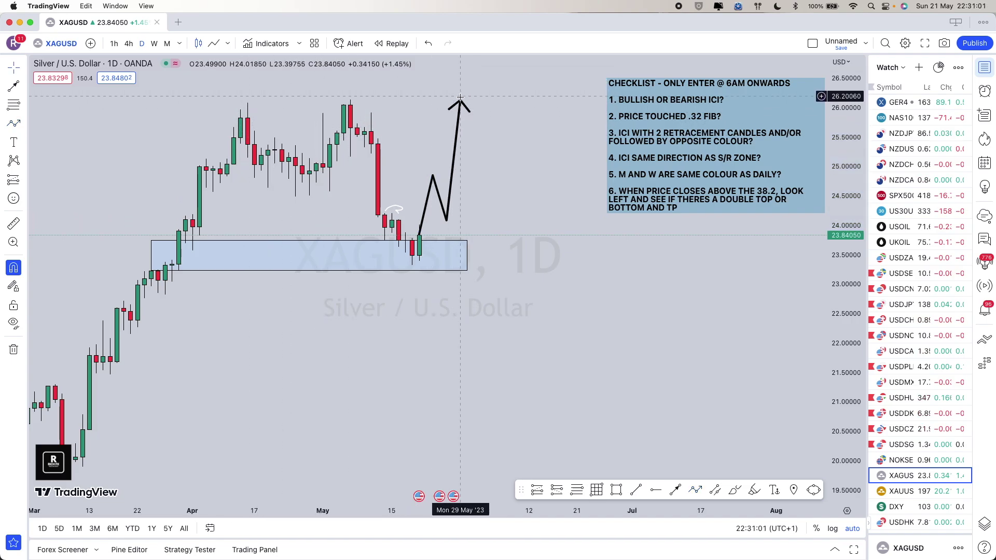
left_click(460, 101)
key("Delete")
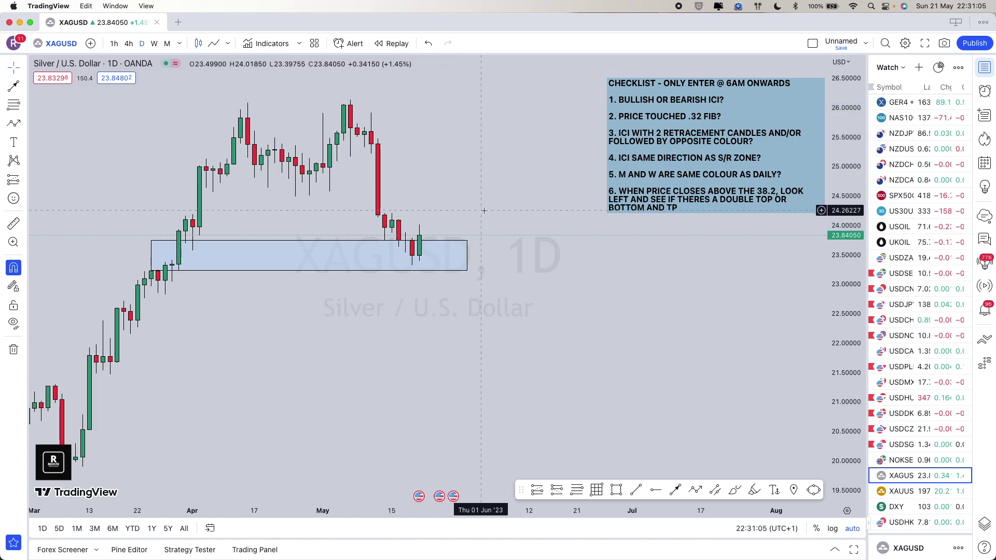
left_click(467, 256)
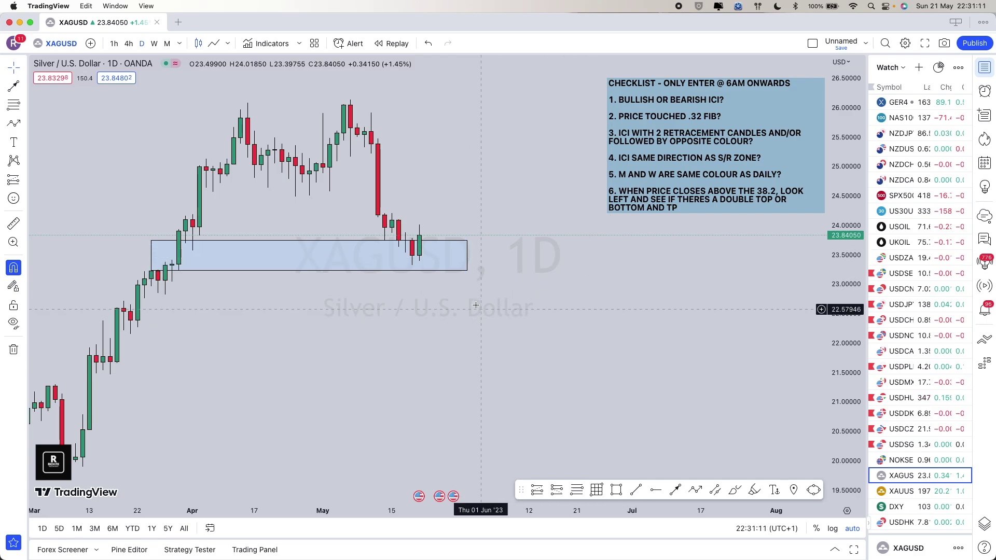
Bring up the XAUUSD daily chart and examine the recent candles around its two overlapping blue zones.
scroll(476, 264, "down", 2)
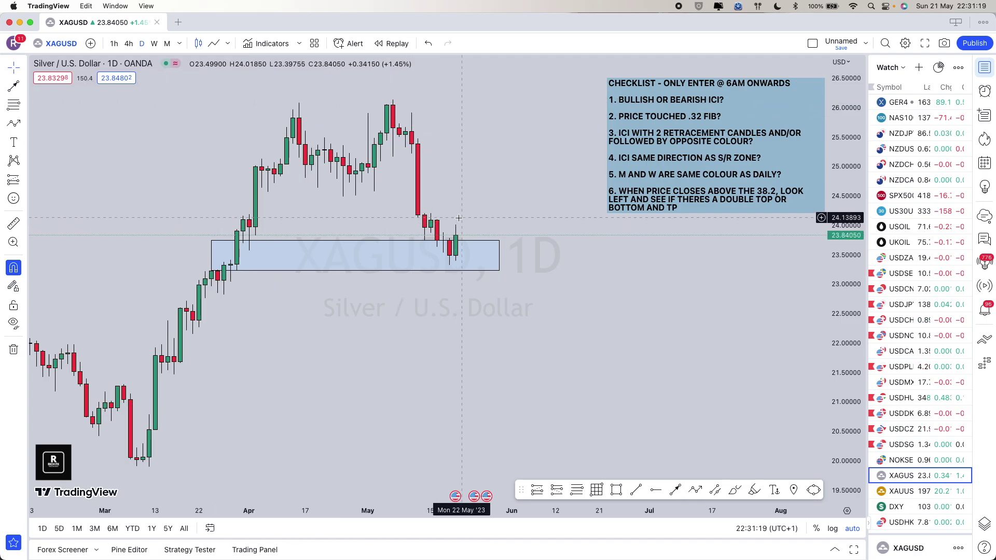
key("Down")
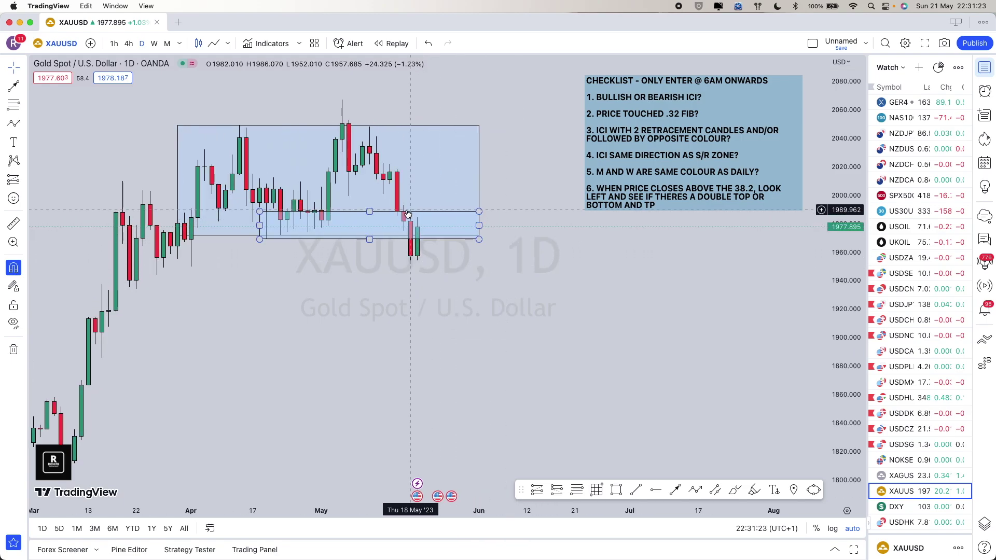
left_click(370, 212)
left_click(487, 300)
scroll(480, 300, "up", 2)
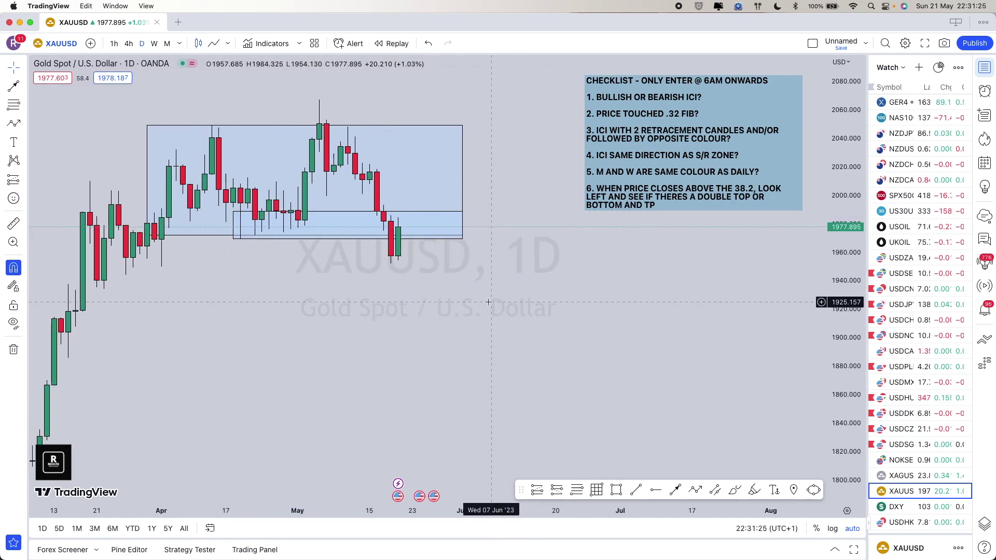
scroll(443, 340, "down", 1)
scroll(444, 341, "left", 2)
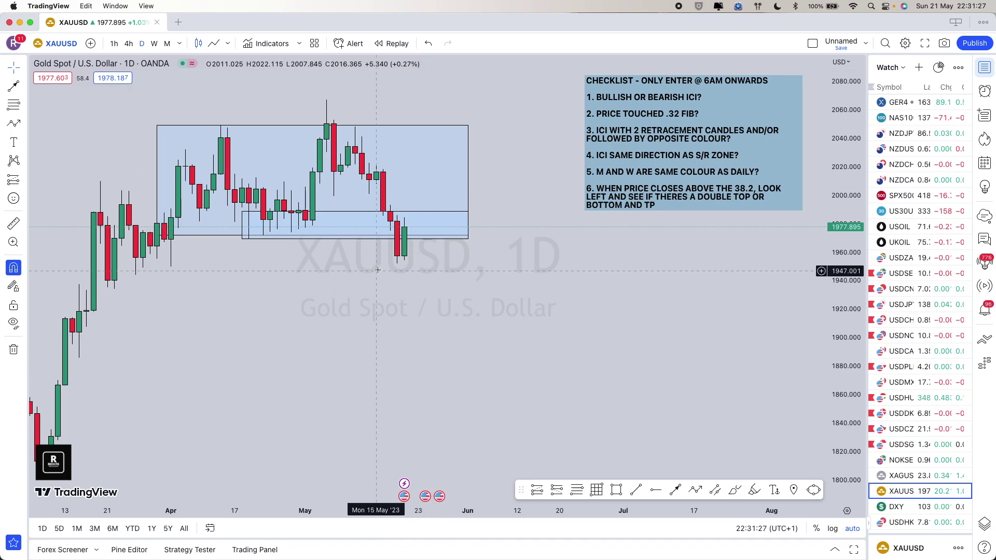
left_click(370, 207)
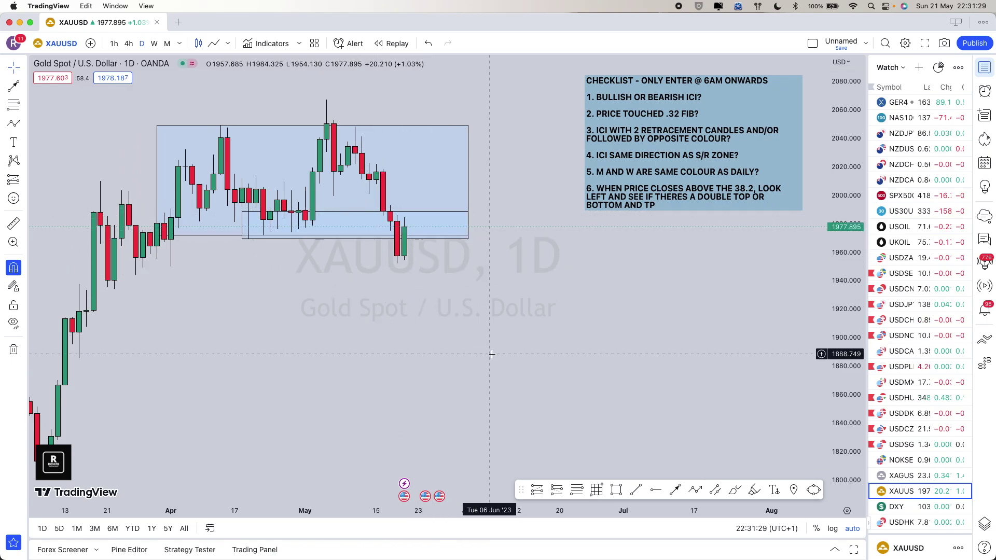
scroll(467, 353, "left", 2)
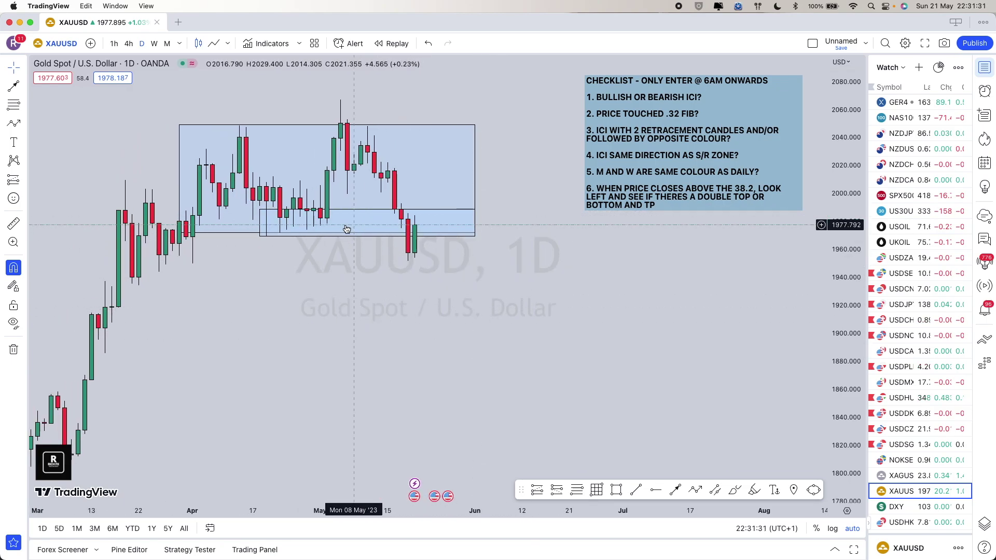
Delete the narrower lower zone starting in mid-April and flag XAUUSD red in the watchlist.
left_click(370, 208)
scroll(385, 198, "right", 2)
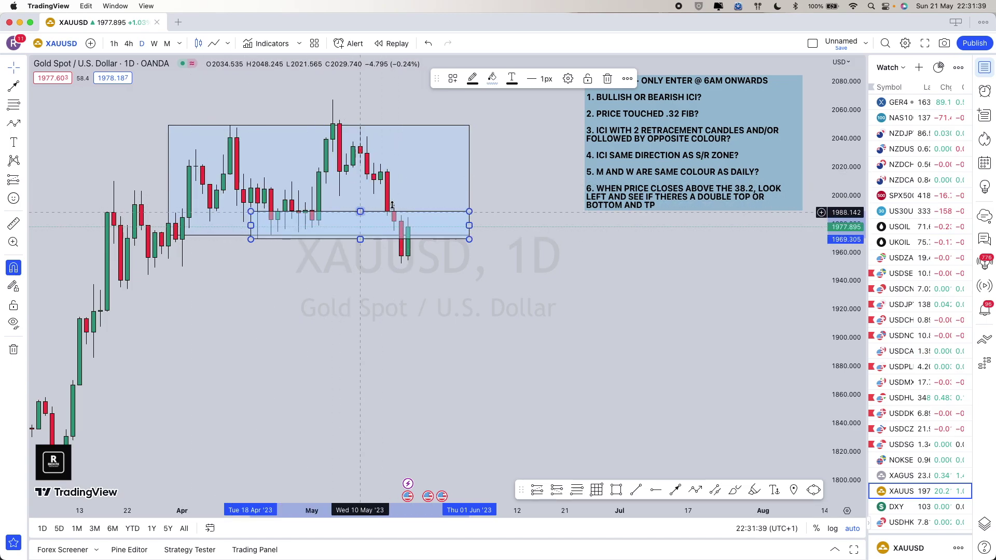
key("Delete")
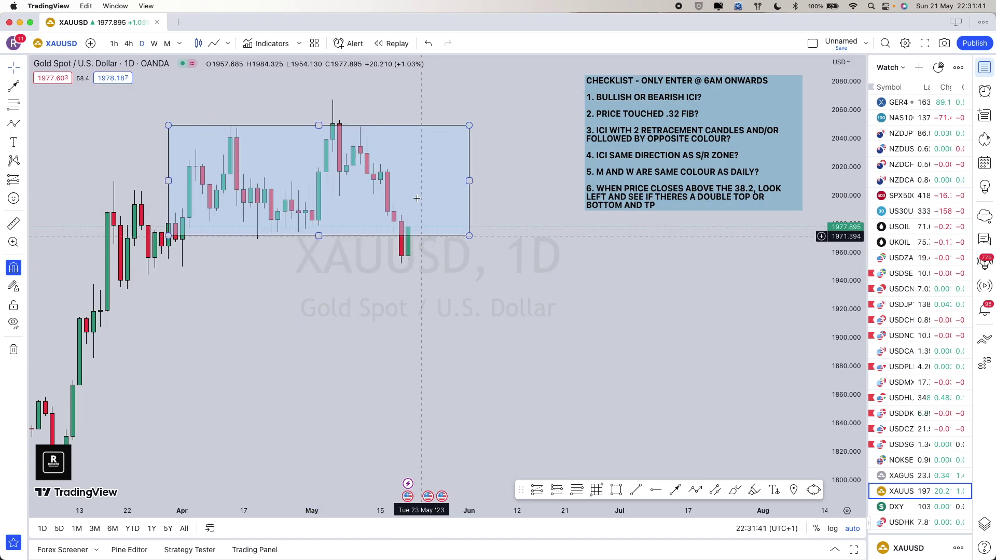
left_click(575, 322)
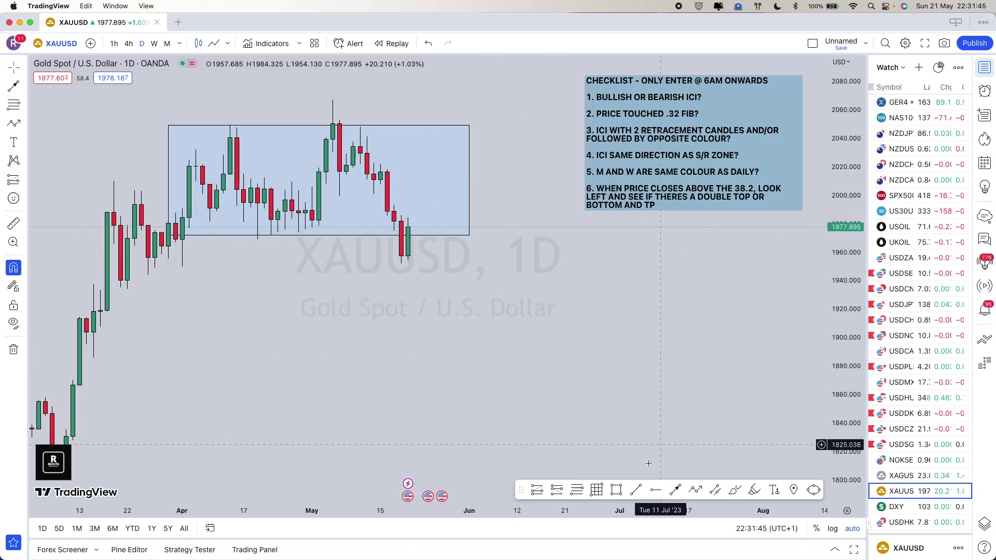
left_click(874, 493)
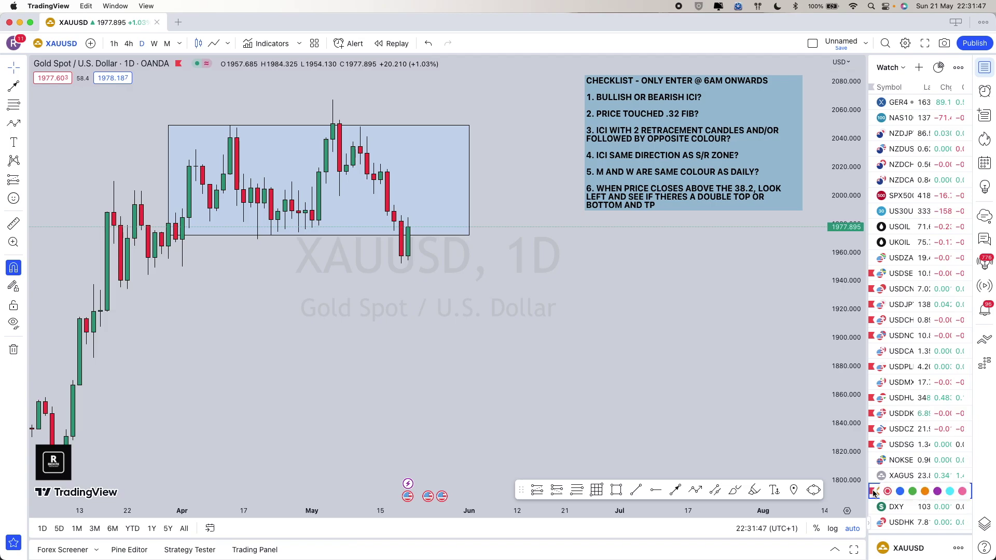
Examine the XAUUSD daily price history back through 2022 in relation to the remaining blue zone.
scroll(491, 293, "down", 5)
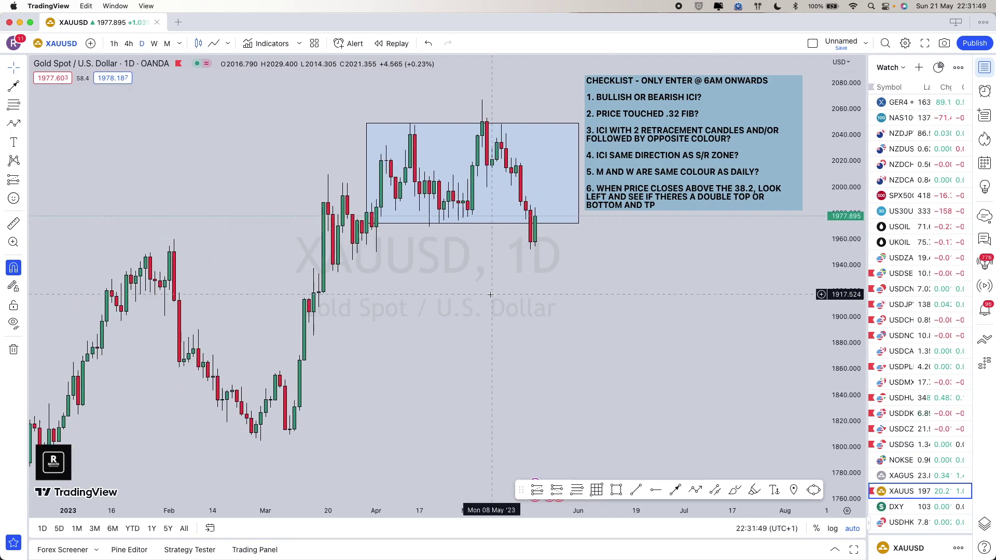
scroll(491, 294, "up", 2)
scroll(477, 291, "up", 2)
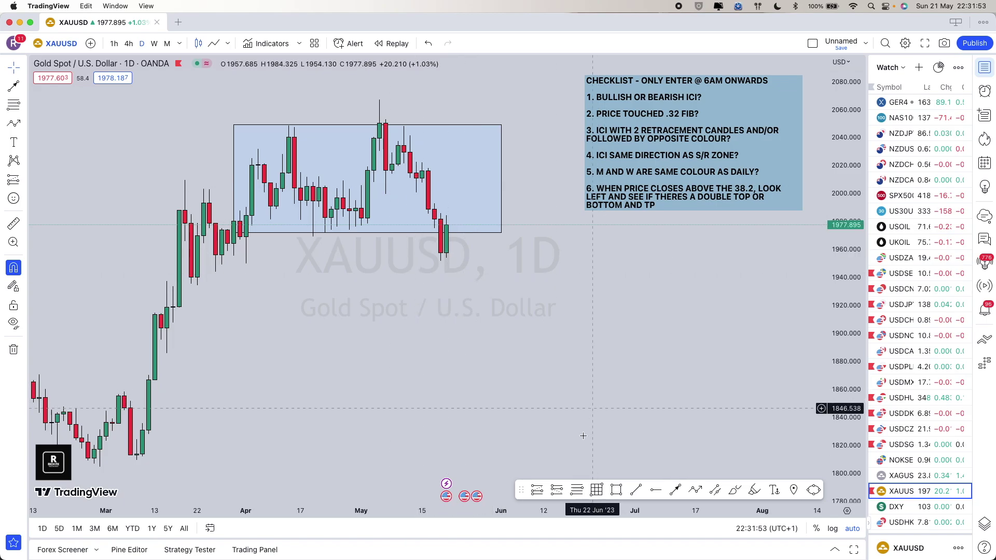
scroll(544, 333, "down", 10)
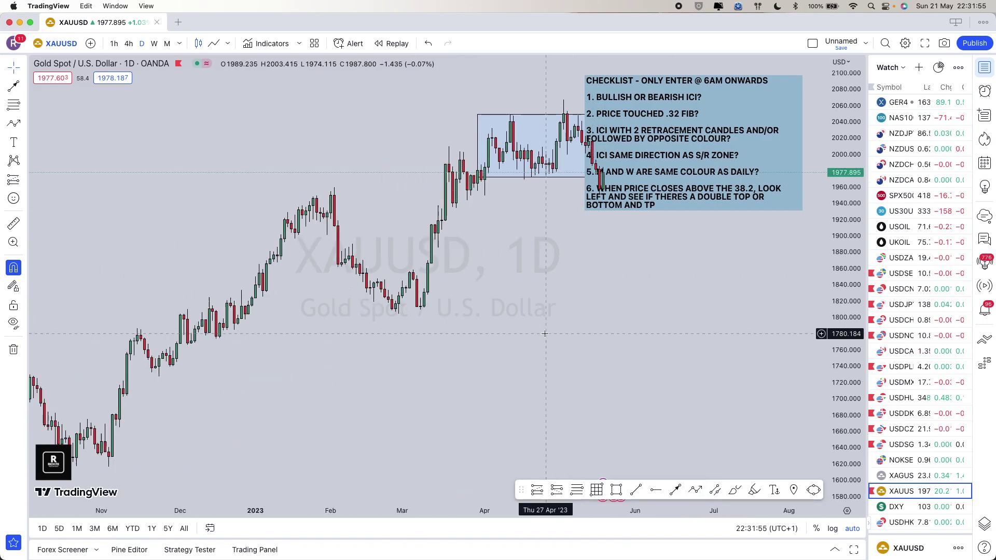
scroll(509, 344, "right", 8)
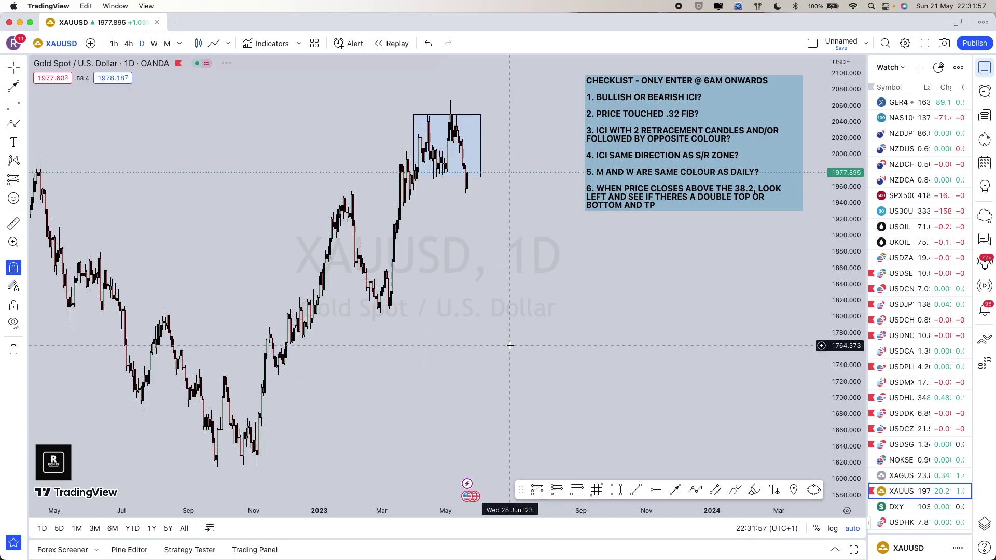
left_click(493, 480)
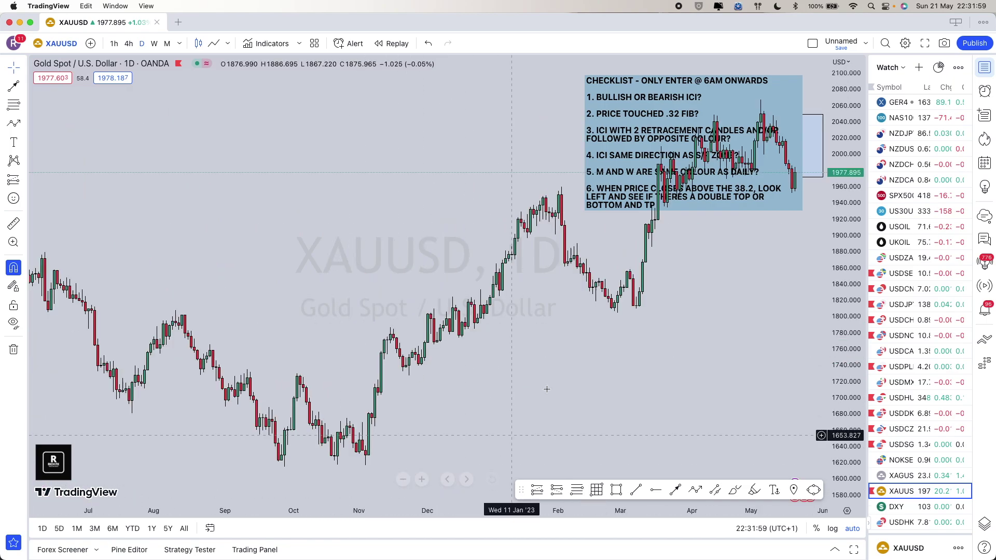
scroll(534, 342, "right", 6)
scroll(530, 310, "down", 4)
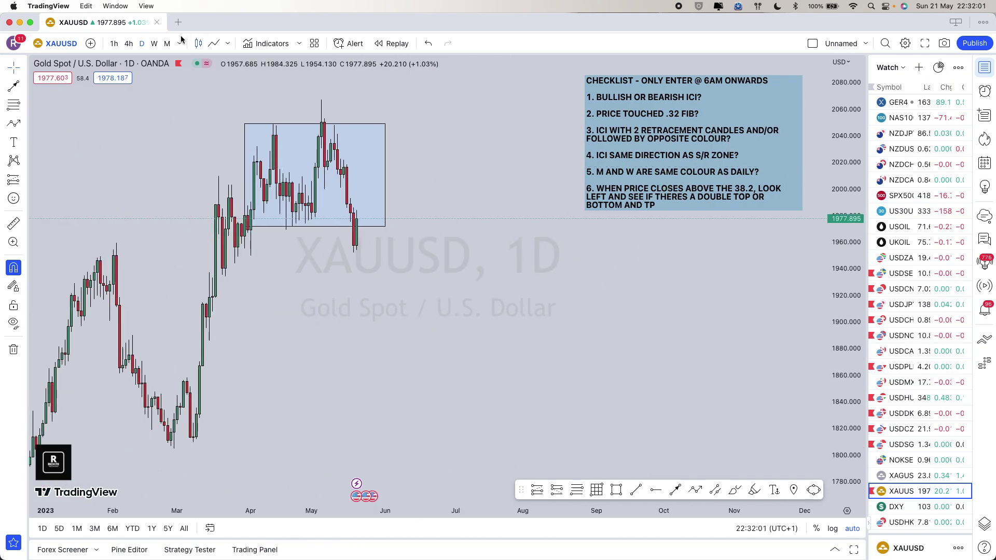
Show XAUUSD on the weekly timeframe and examine the latest candles inside the blue zone.
left_click(154, 43)
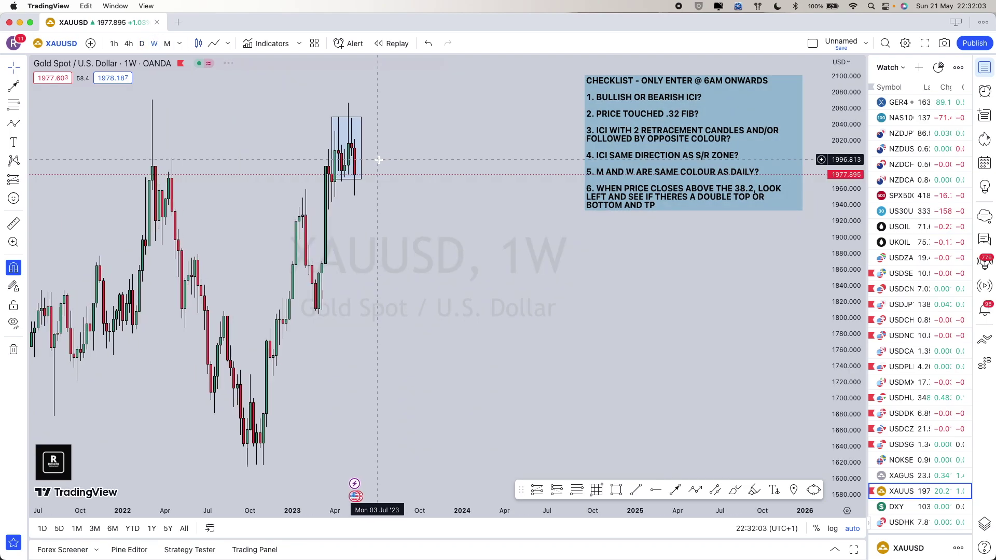
scroll(379, 160, "up", 6)
scroll(379, 160, "up", 5)
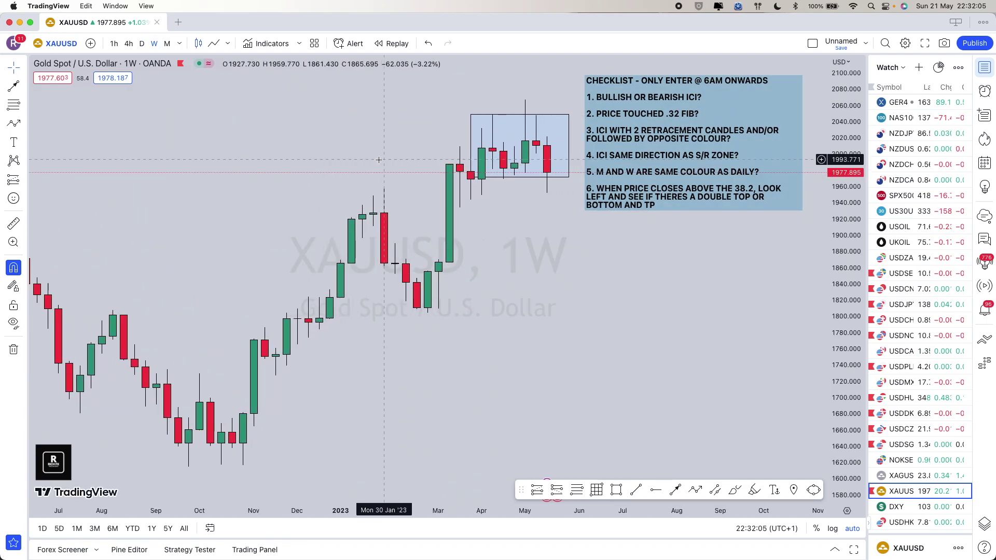
scroll(379, 160, "right", 3)
scroll(292, 126, "right", 3)
scroll(244, 156, "up", 2)
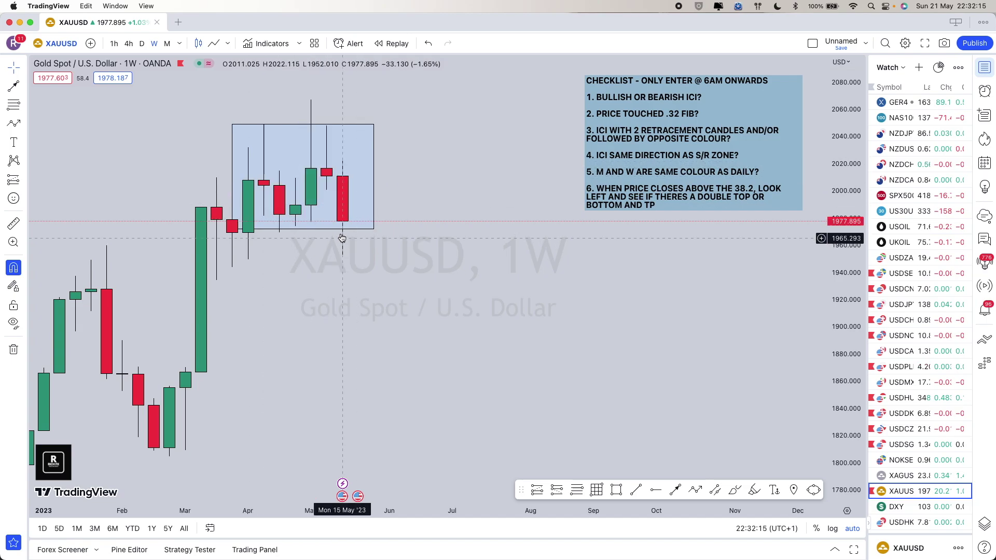
Switch XAUUSD to the monthly timeframe and compare the latest candles with the highs since 2020.
left_click(166, 43)
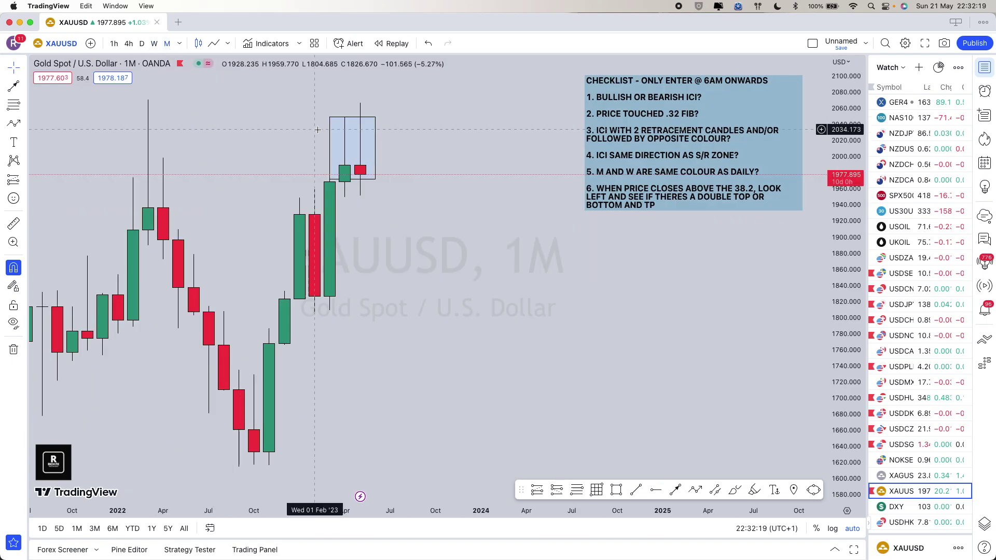
scroll(355, 153, "up", 2)
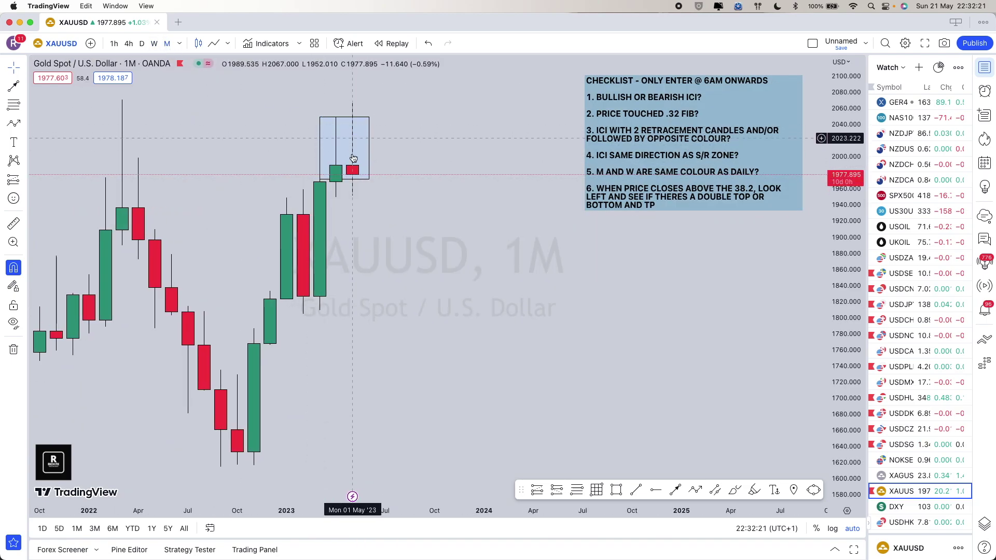
scroll(377, 181, "down", 5)
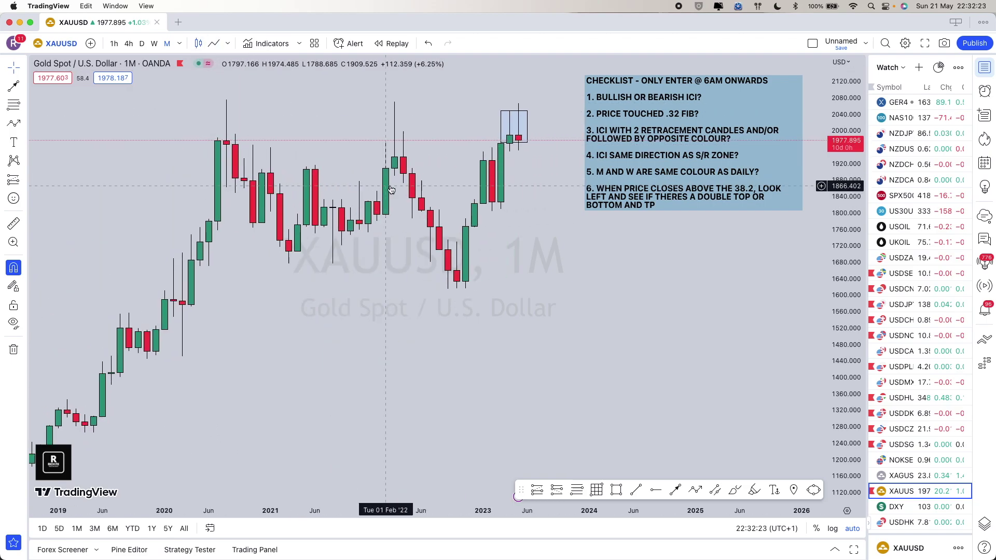
scroll(377, 181, "down", 2)
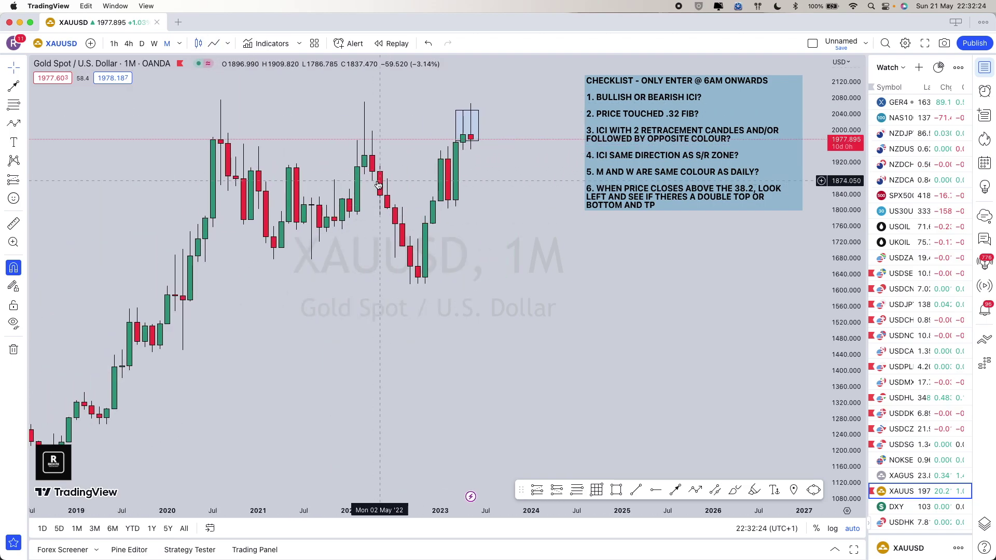
Draw a rectangle zone over the monthly highs from about 1983 to 2075, spanning June 2020 to August 2023.
left_click(616, 489)
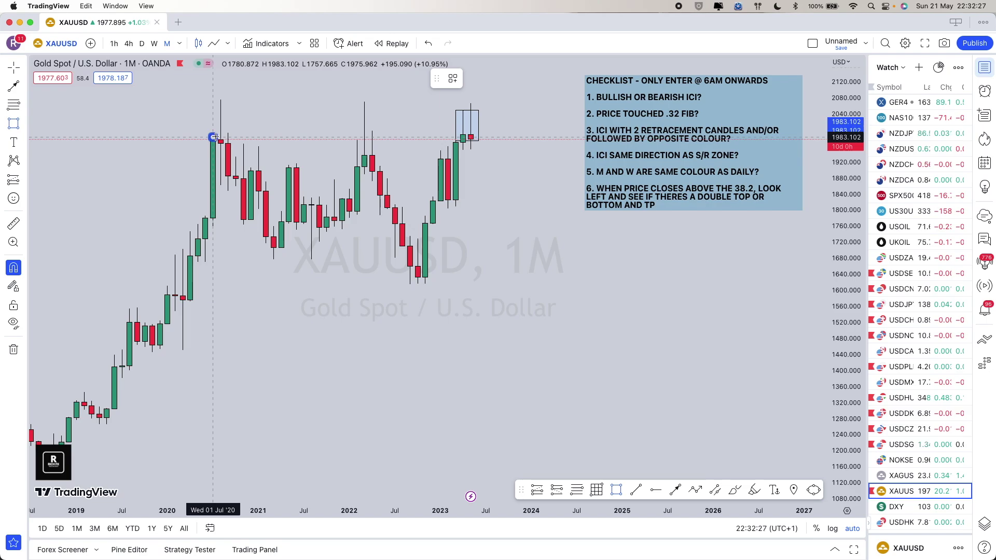
left_click_drag(221, 137, 462, 140)
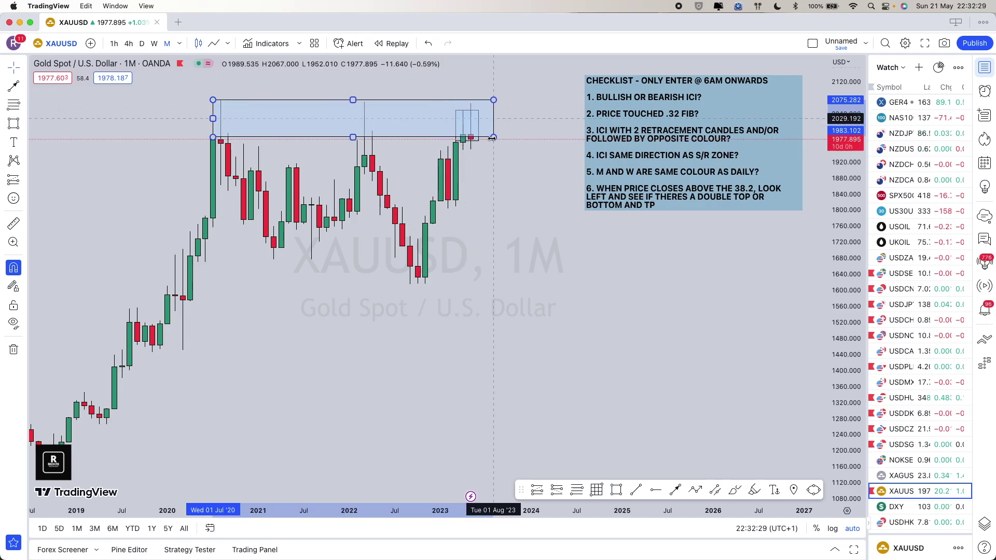
left_click_drag(213, 119, 205, 120)
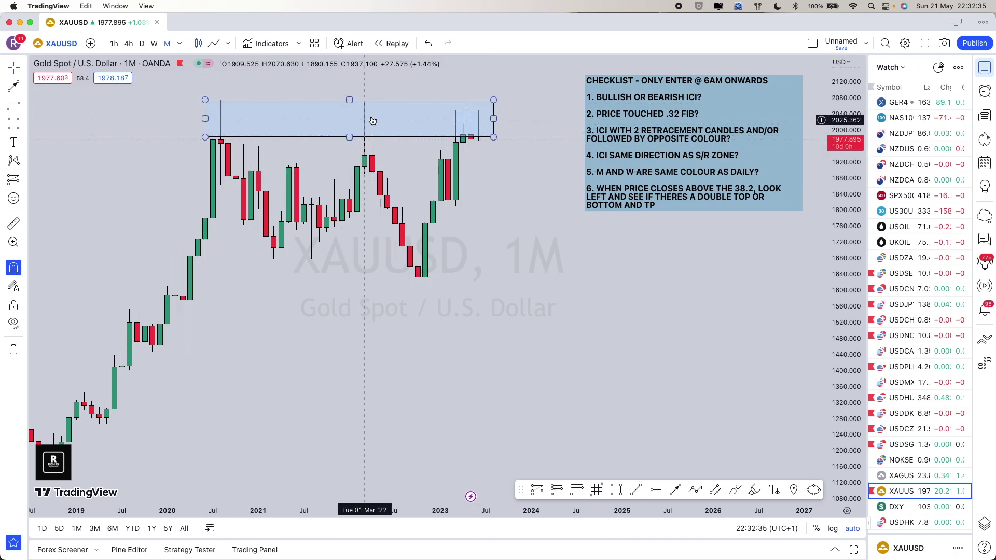
left_click(495, 120)
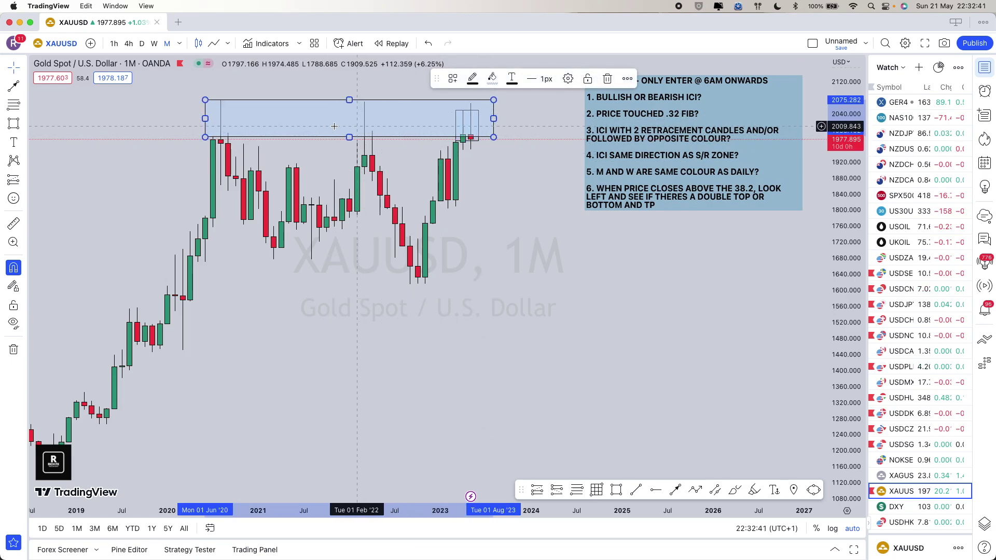
Examine the long-term monthly XAUUSD history and how the 2020, 2022 and 2023 highs meet the upper zone.
scroll(351, 147, "down", 10)
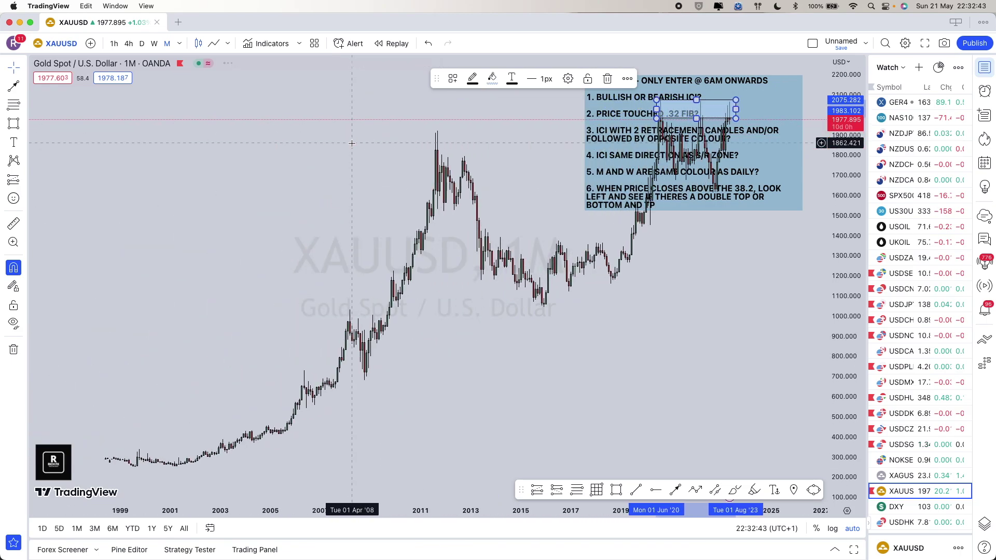
scroll(352, 143, "down", 8)
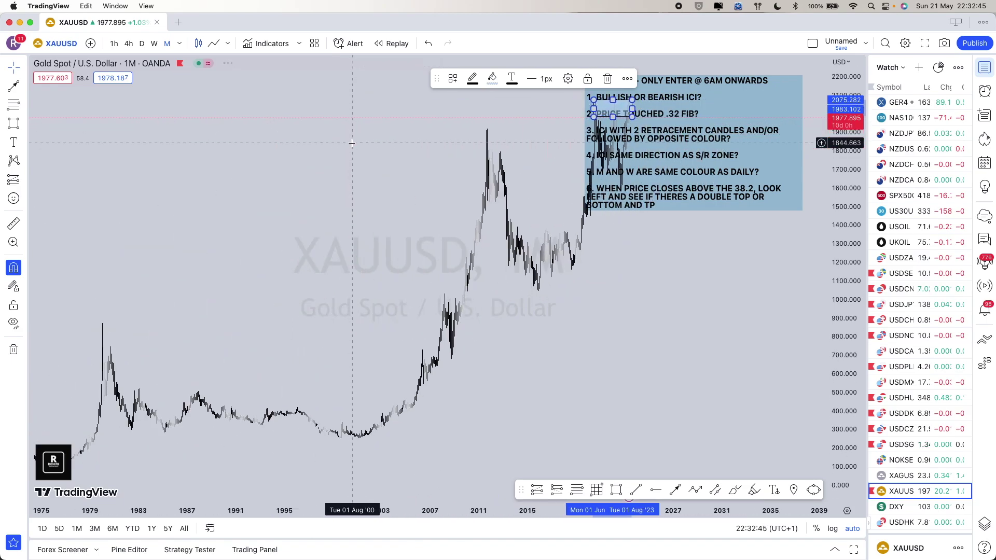
scroll(352, 144, "down", 5)
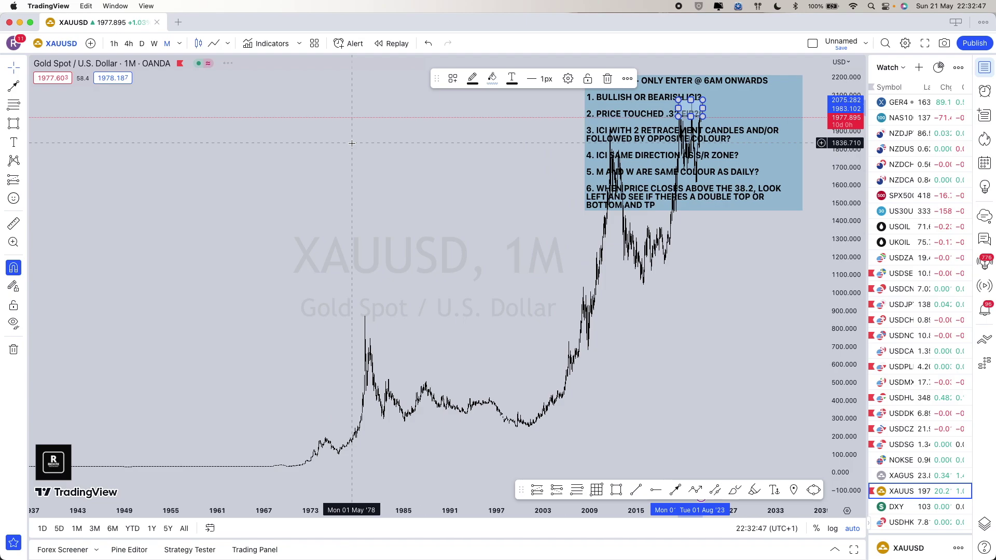
scroll(351, 144, "up", 4)
scroll(352, 143, "right", 5)
left_click(529, 160)
scroll(532, 163, "down", 5)
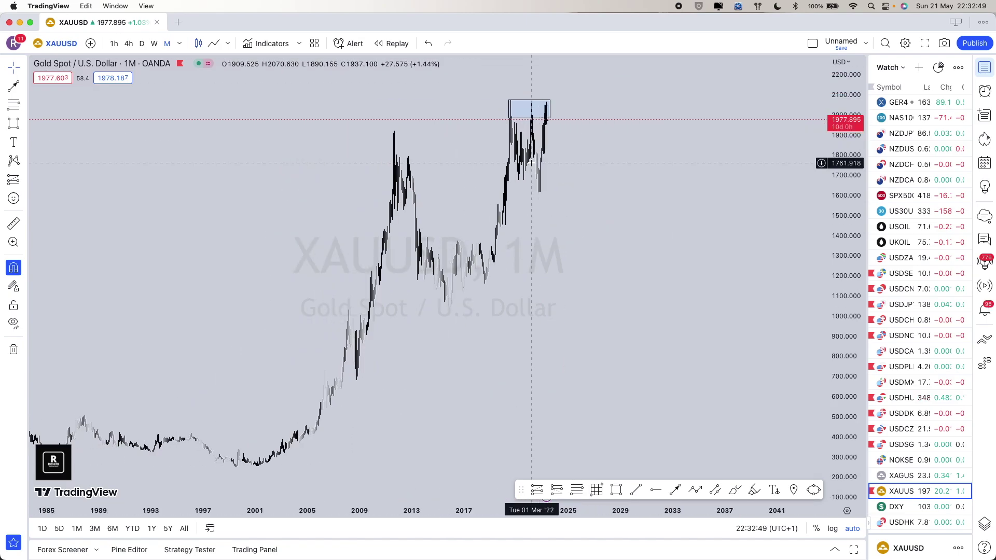
scroll(529, 166, "up", 2)
scroll(587, 171, "up", 5)
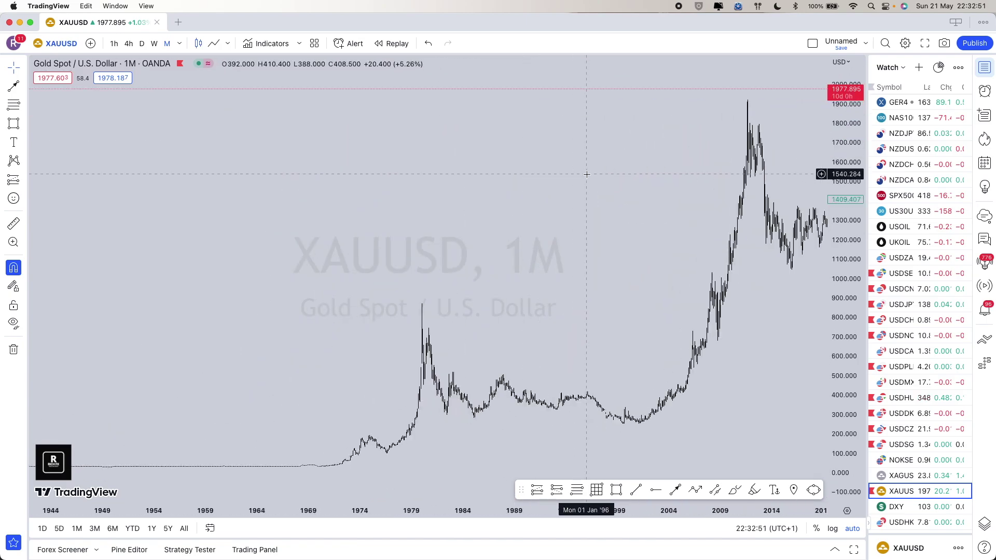
scroll(587, 175, "up", 1)
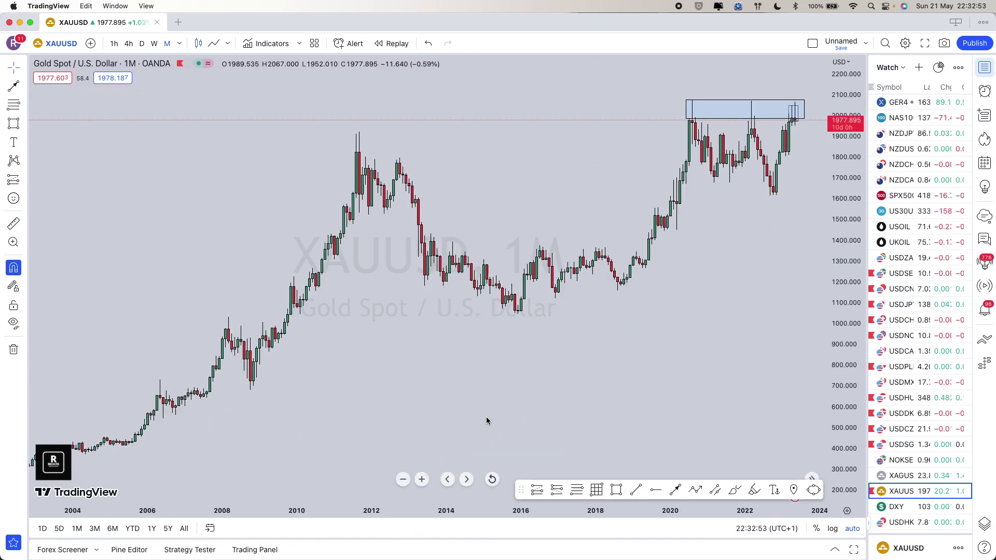
scroll(561, 171, "up", 3)
scroll(561, 171, "up", 3)
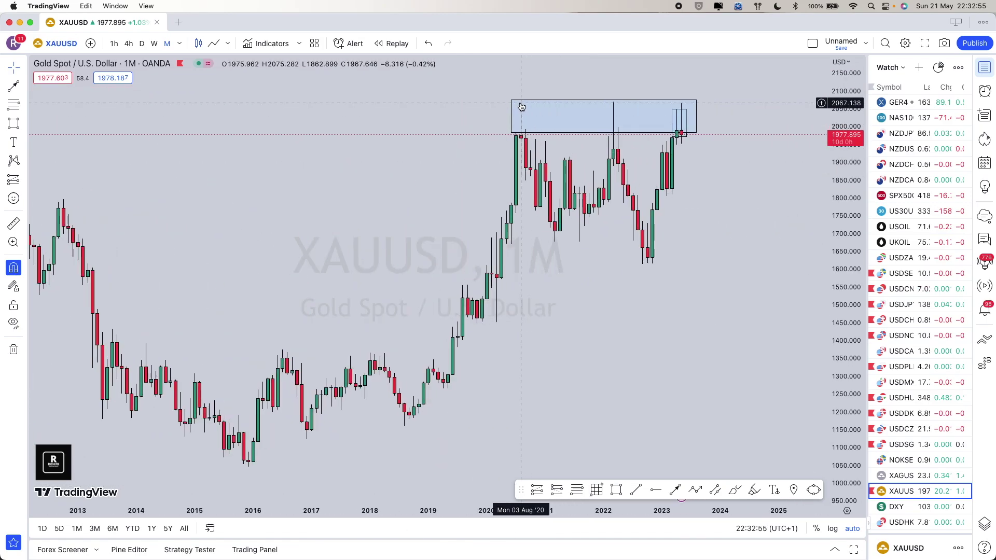
scroll(529, 107, "up", 2)
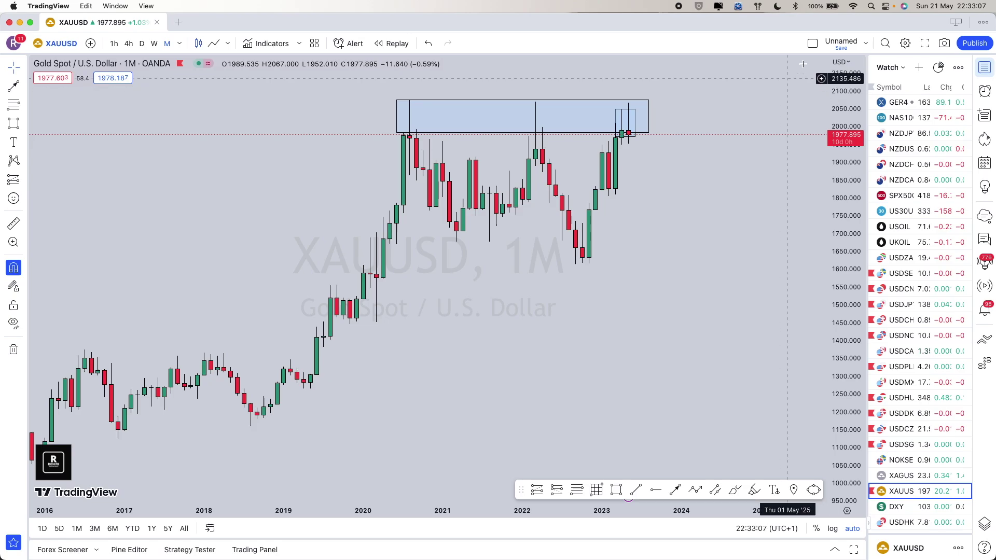
right_click(749, 106)
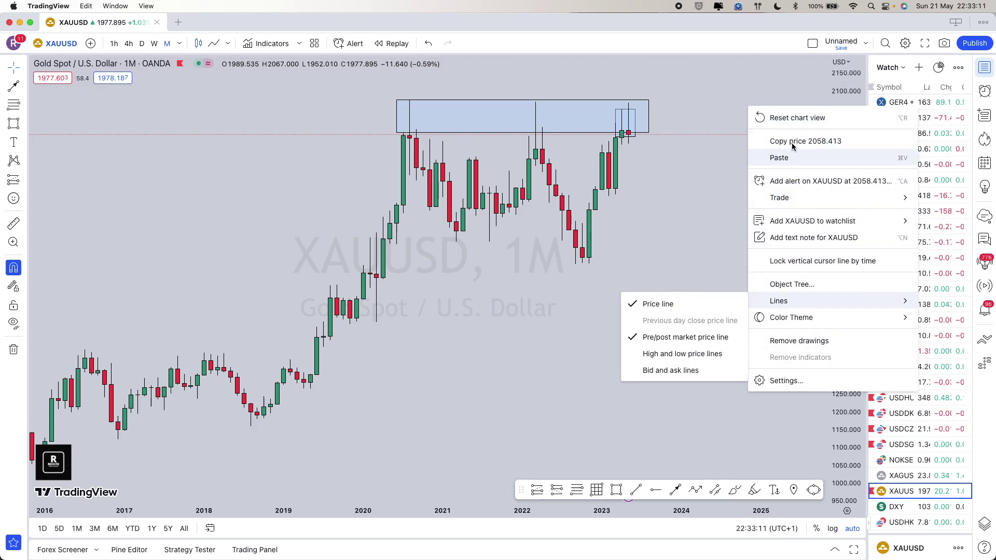
mouse_move(787, 226)
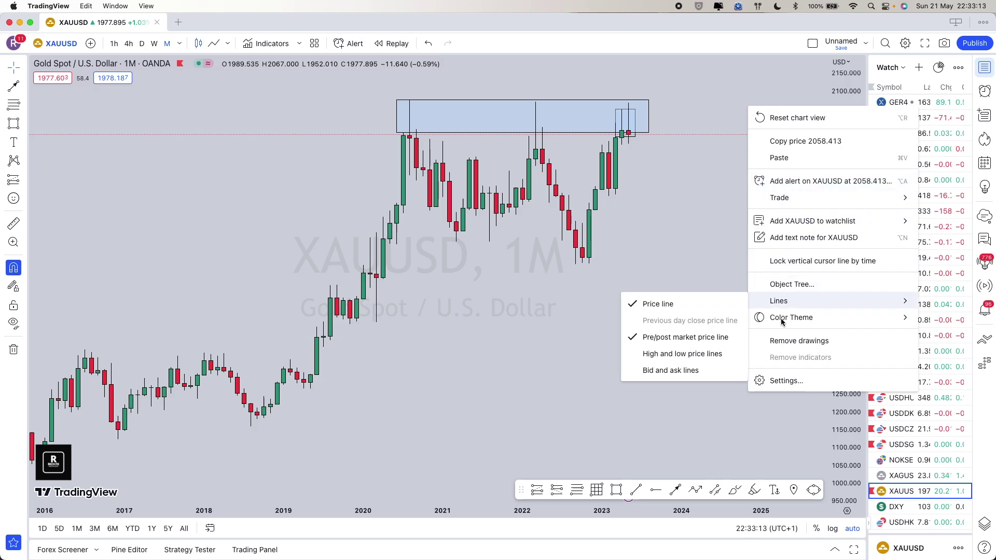
left_click(699, 200)
Switch XAUUSD from the monthly to the weekly timeframe and on to the daily timeframe.
scroll(667, 254, "up", 2)
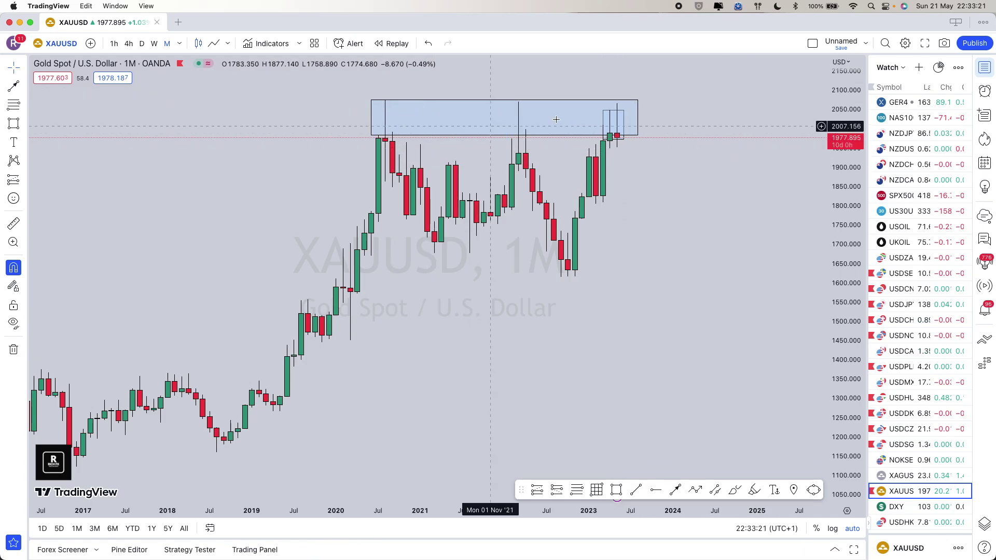
left_click(155, 43)
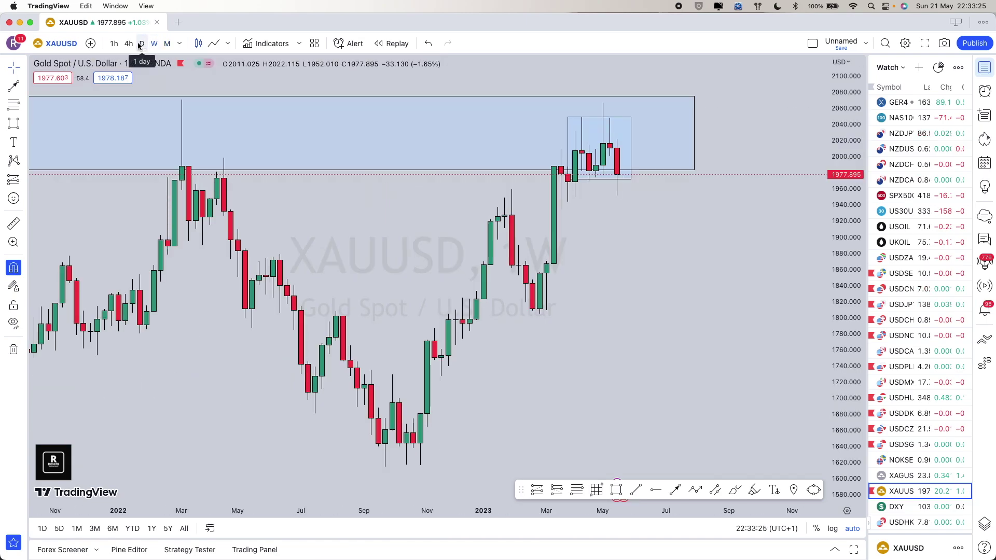
left_click(141, 43)
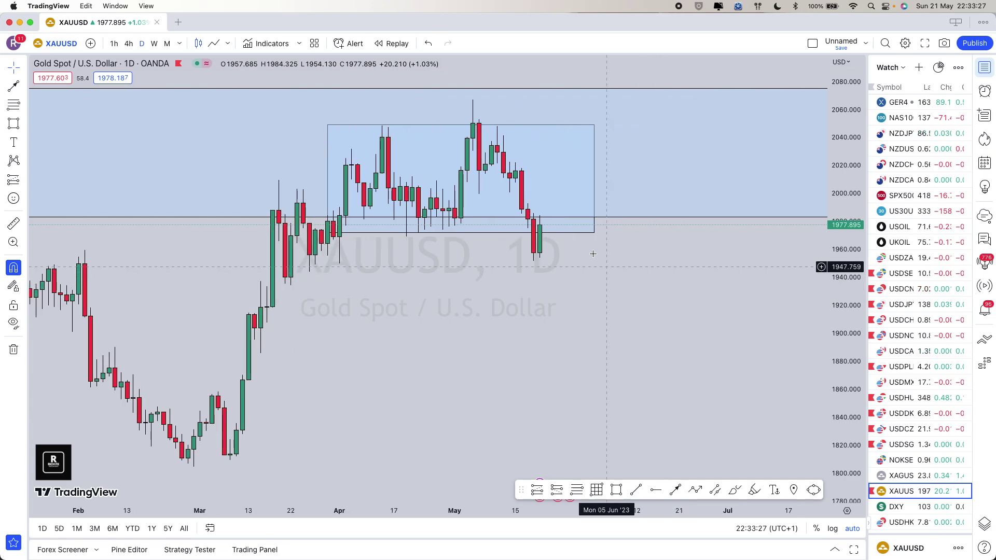
Delete the large rectangle zone spanning 1983 to 2075, keeping the smaller box around the April–May 2023 candles.
left_click(629, 218)
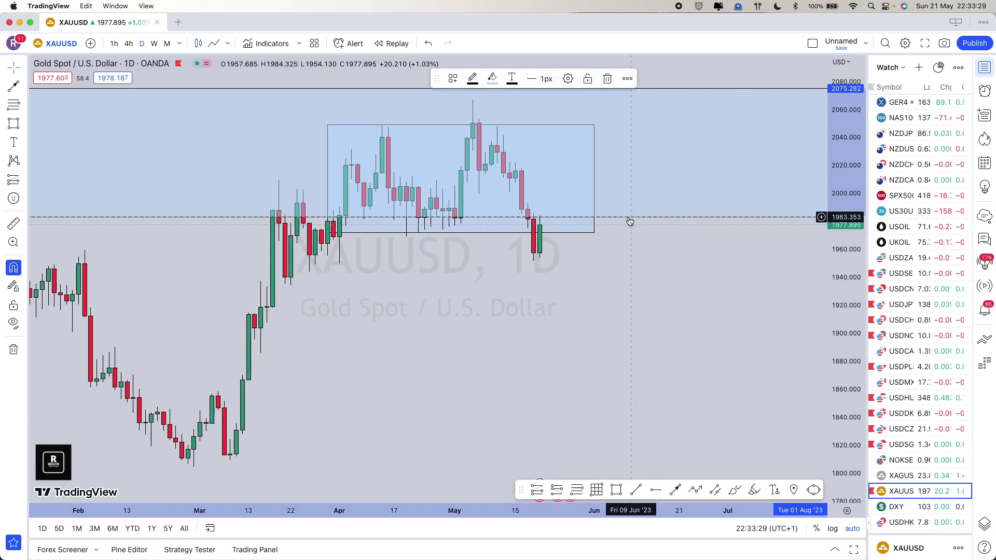
key("Delete")
scroll(694, 298, "down", 5)
scroll(688, 285, "right", 2)
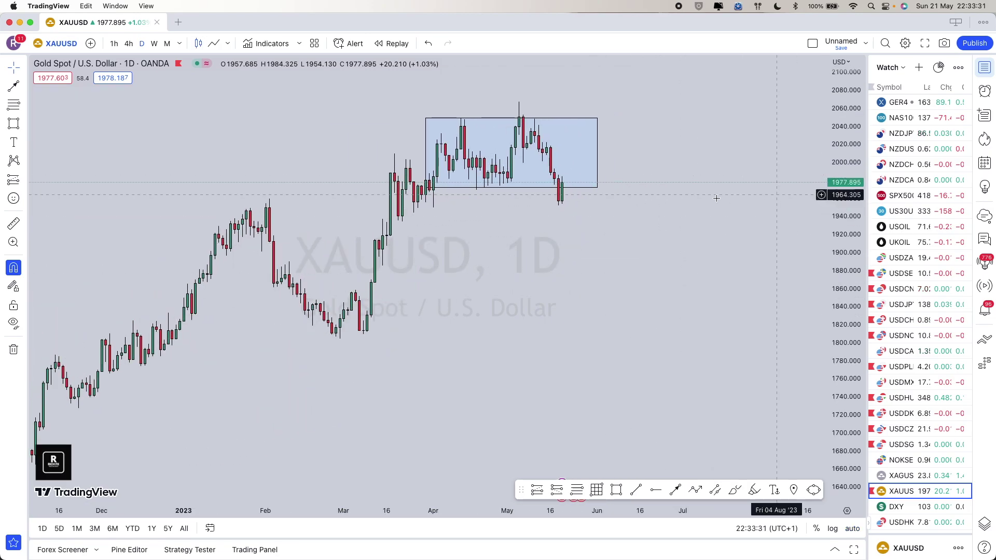
Examine the daily XAUUSD candles in and below the blue box against the rally since late 2022.
scroll(696, 199, "right", 2)
scroll(621, 202, "up", 2)
left_click_drag(626, 202, 683, 297)
scroll(678, 301, "down", 1)
left_click_drag(845, 275, 845, 299)
left_click_drag(754, 236, 689, 222)
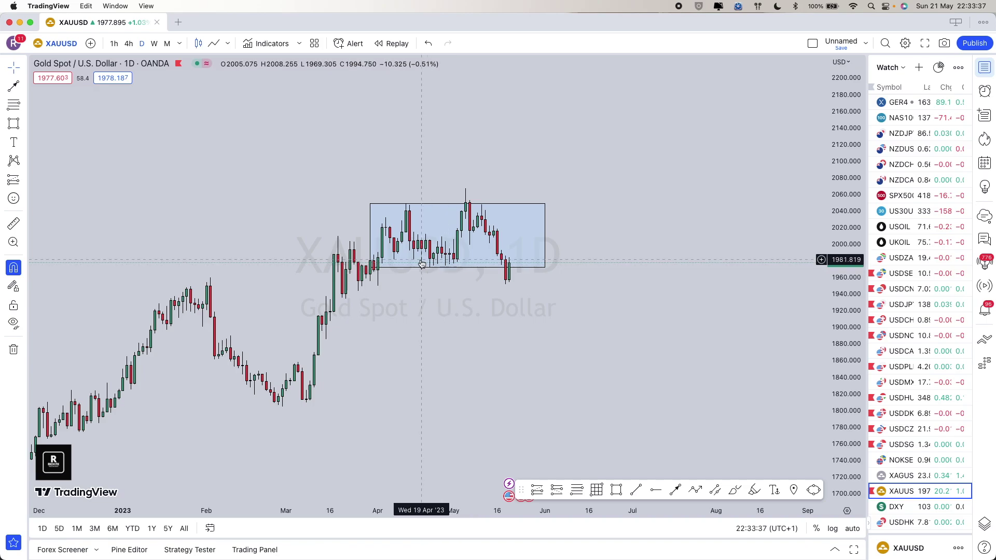
left_click(493, 480)
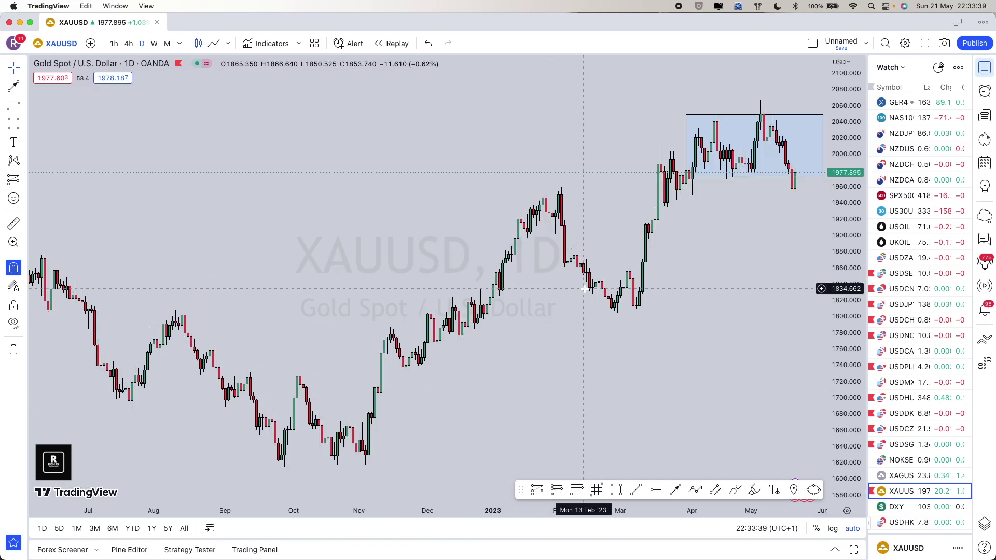
Draw a rectangle over the range lows from about 1969 to 1988, spanning 14 April to 29 May 2023, and delete it.
scroll(585, 285, "right", 8)
scroll(572, 249, "up", 4)
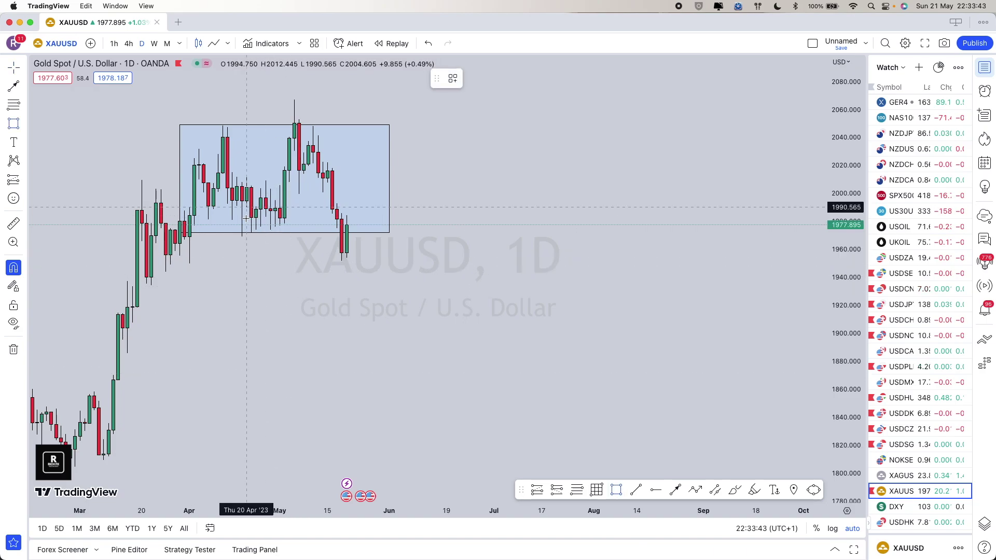
mouse_move(256, 216)
left_mouse_down()
mouse_move(243, 237)
mouse_move(228, 227)
mouse_move(376, 225)
left_mouse_up()
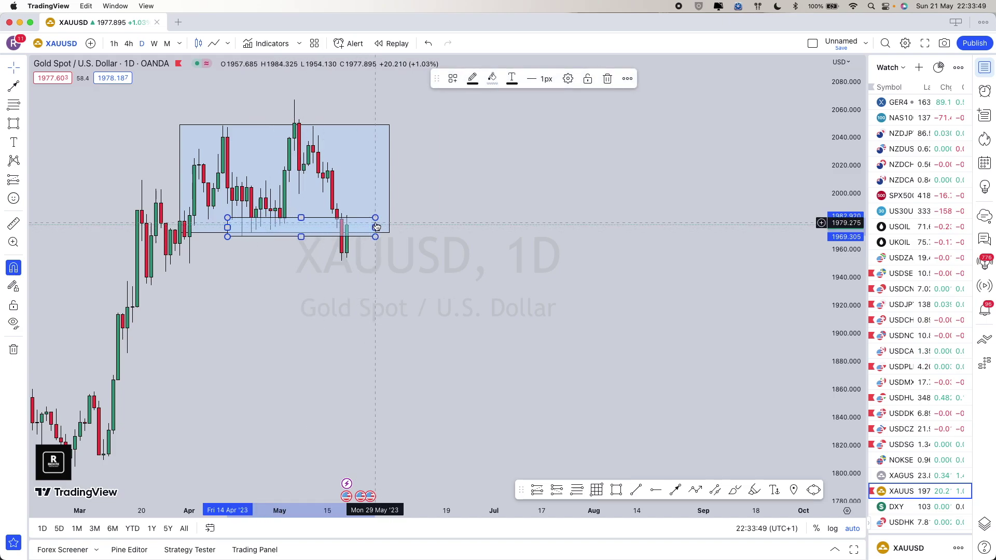
key("Delete")
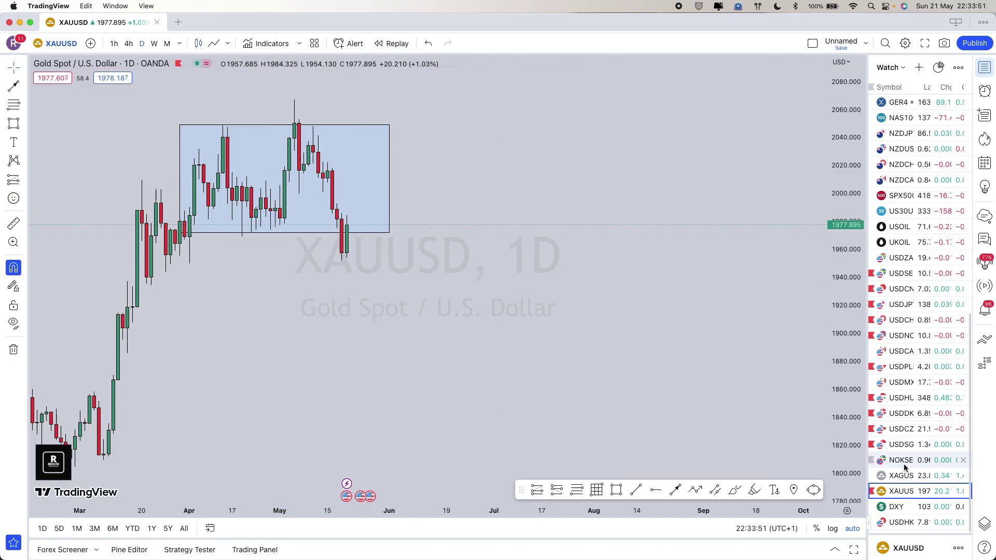
Show the DXY daily chart and examine the recovery from the April and May 2023 lows.
left_click(909, 510)
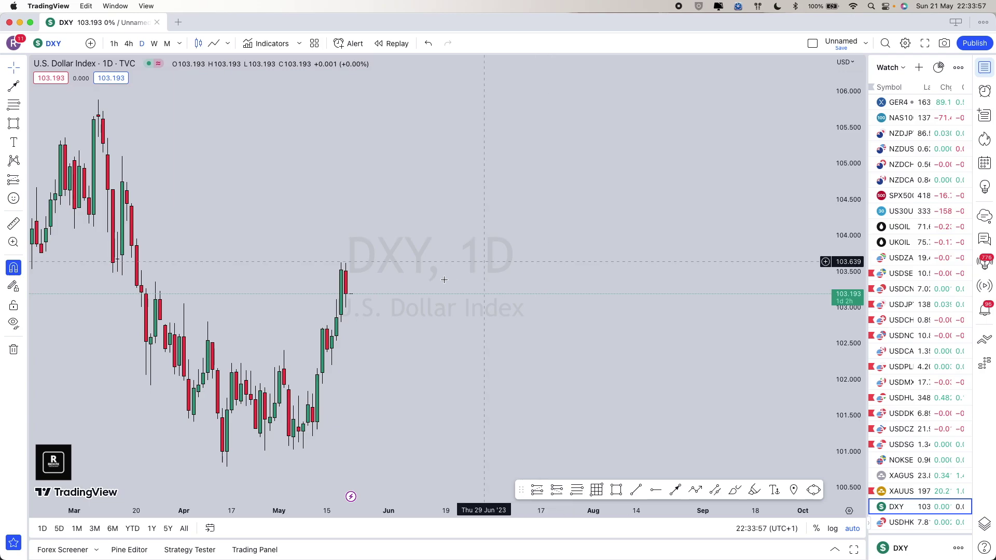
scroll(435, 282, "up", 3)
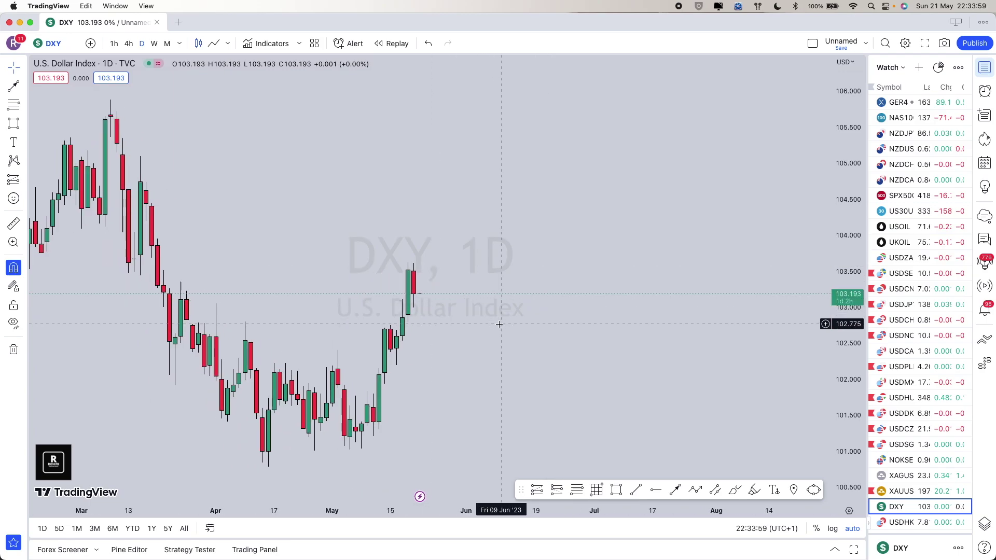
scroll(469, 425, "down", 2)
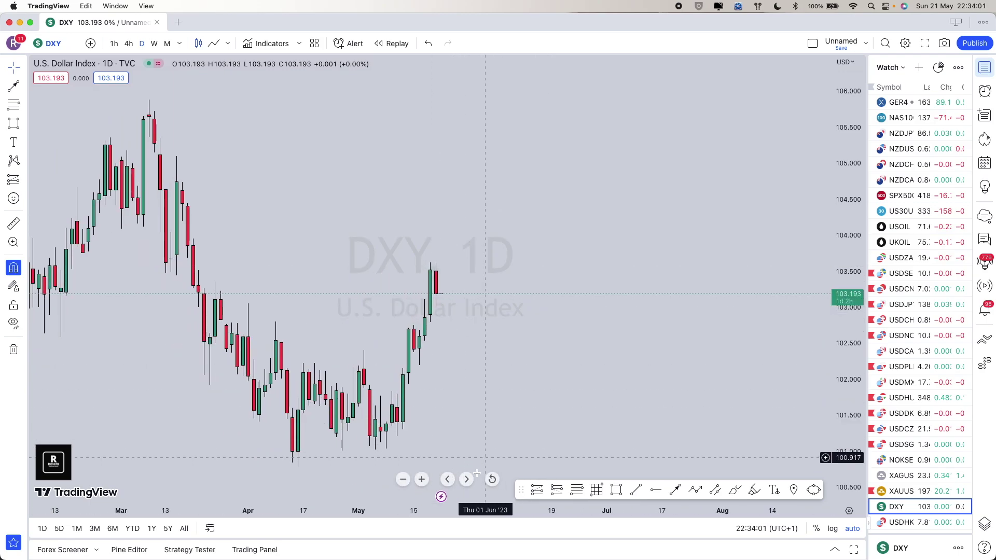
scroll(628, 377, "up", 2)
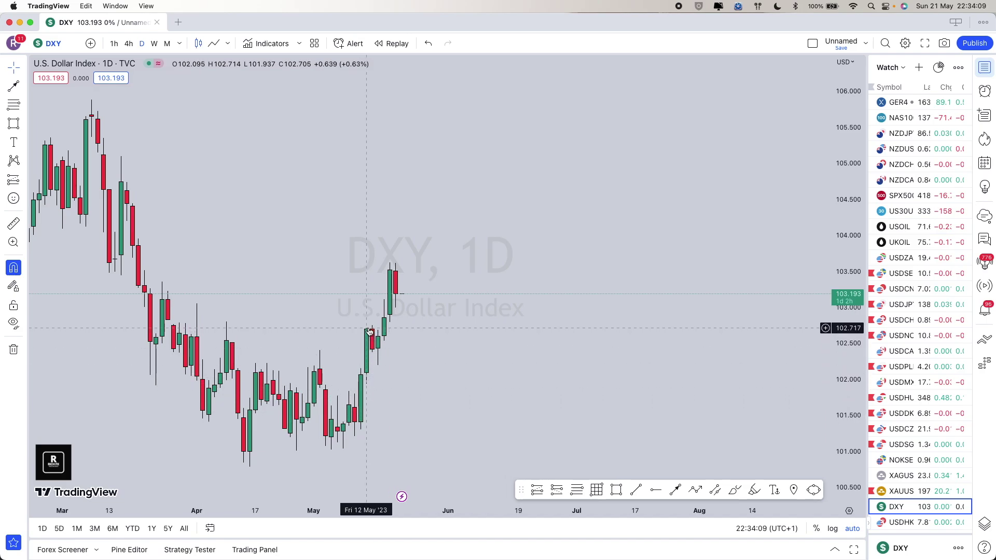
Trace the DXY daily swings with an arrowed path from late March to 19 May 2023, and delete the path.
left_click(695, 491)
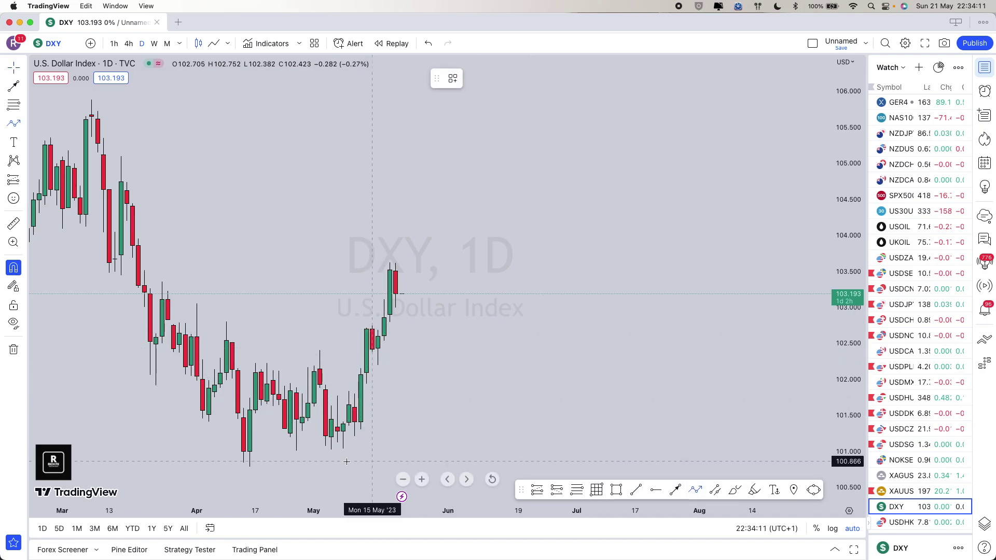
left_click(168, 320)
left_click(208, 388)
left_click(232, 343)
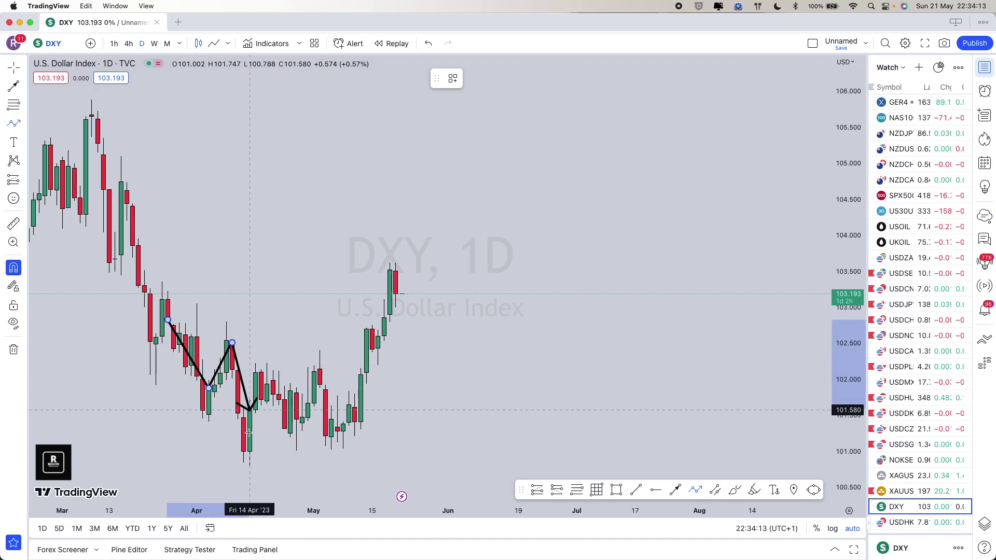
left_click(250, 452)
left_click(266, 385)
left_click(308, 421)
left_click(314, 373)
left_click(331, 421)
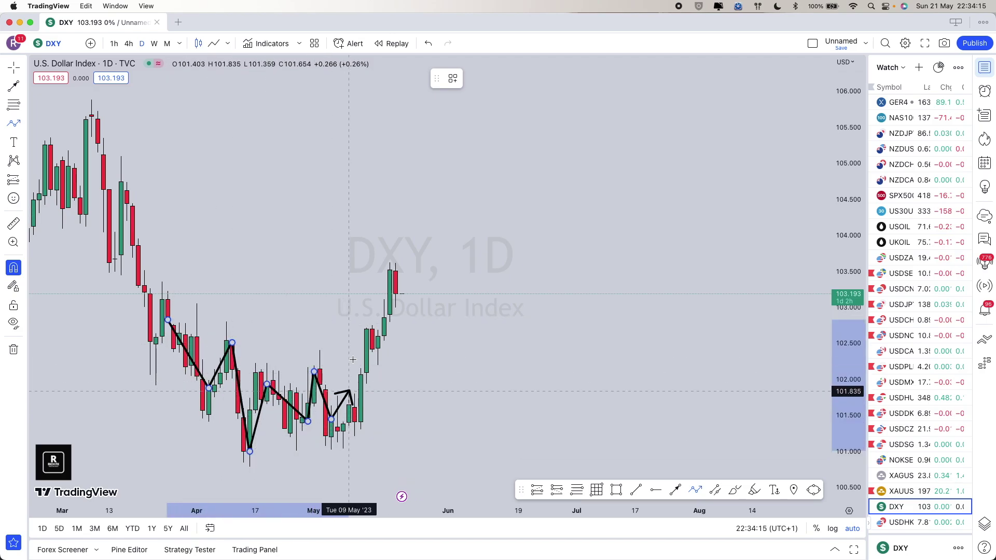
left_click(369, 319)
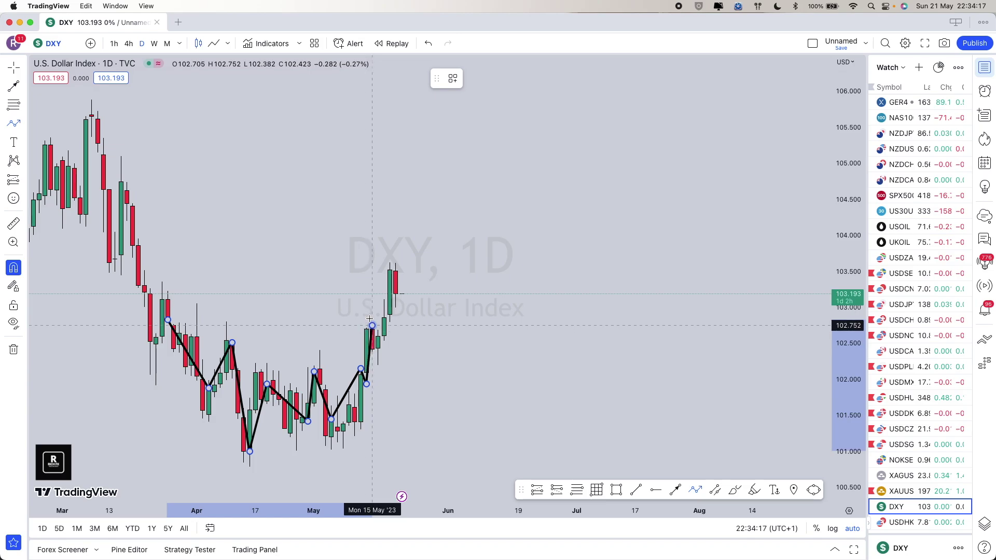
left_click(378, 365)
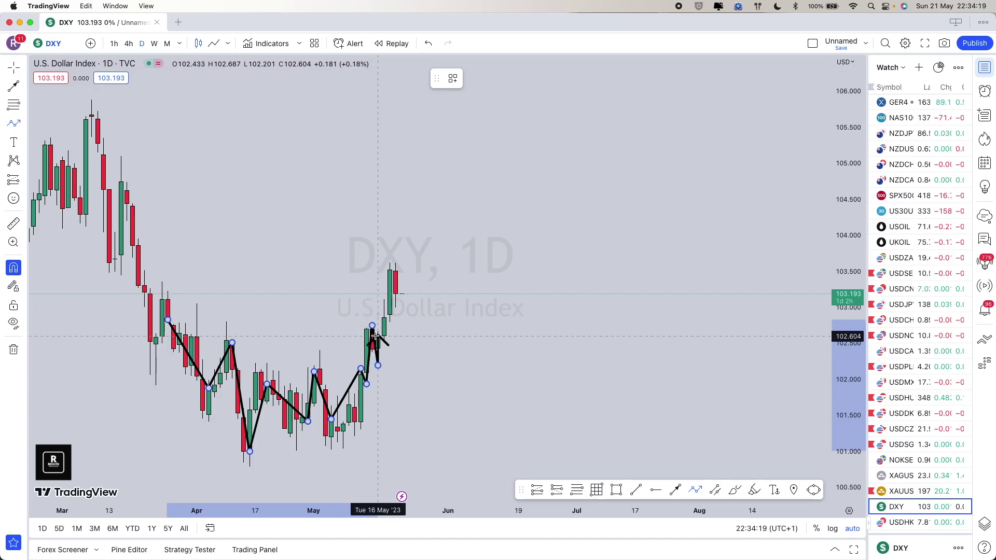
left_click(390, 263)
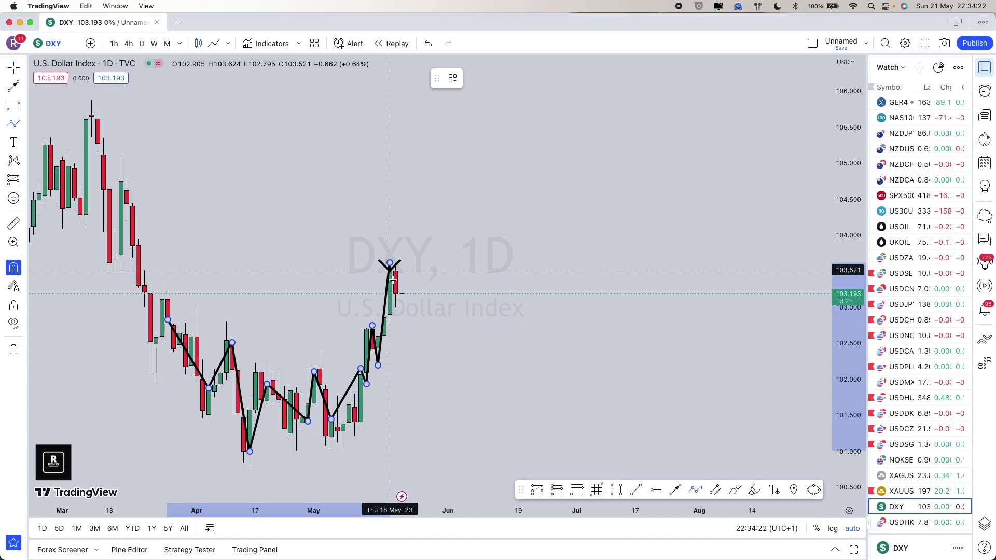
key("Escape")
left_click(395, 308)
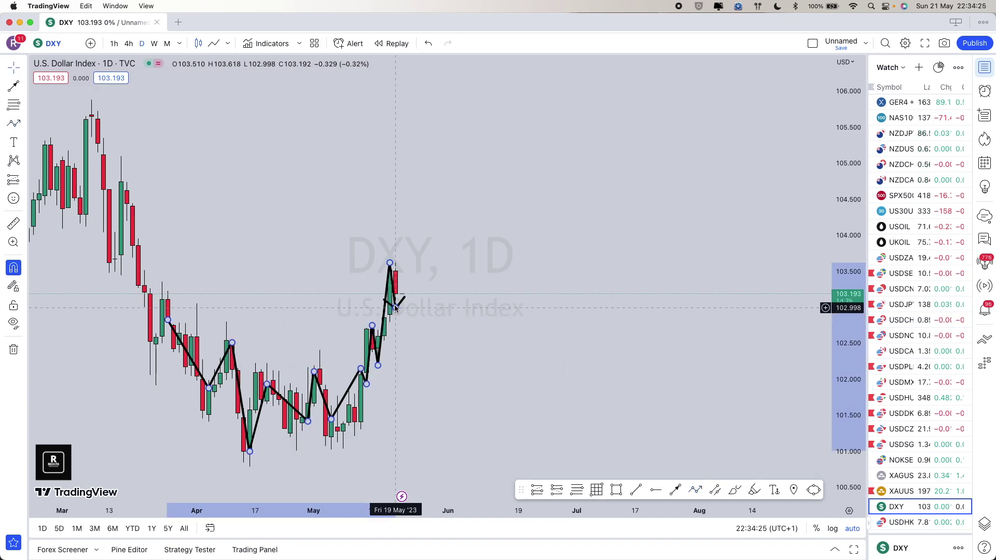
key("Delete")
Draw a rectangle zone on DXY from about 102.705 to 103.195, spanning 22 March to 12 May 2023.
left_click(617, 489)
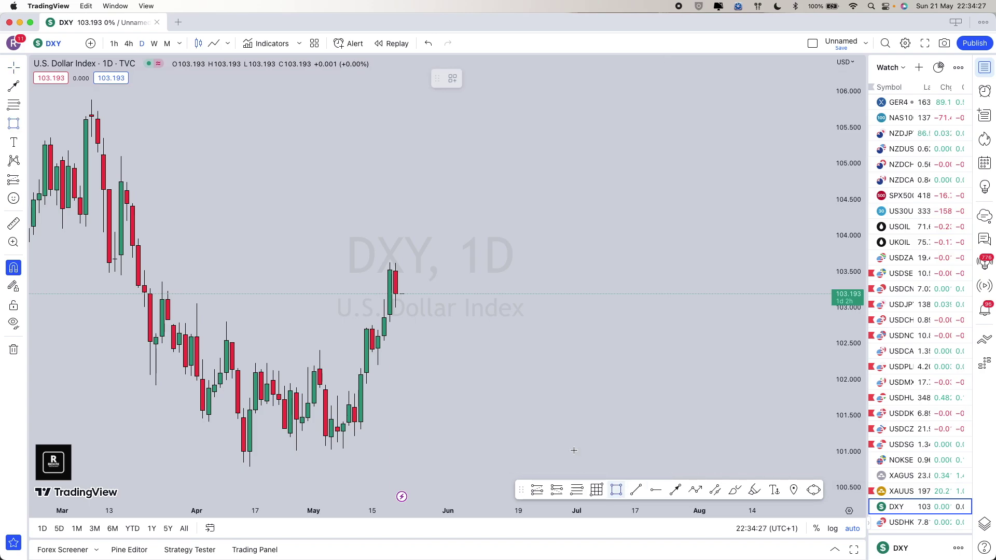
left_click(368, 330)
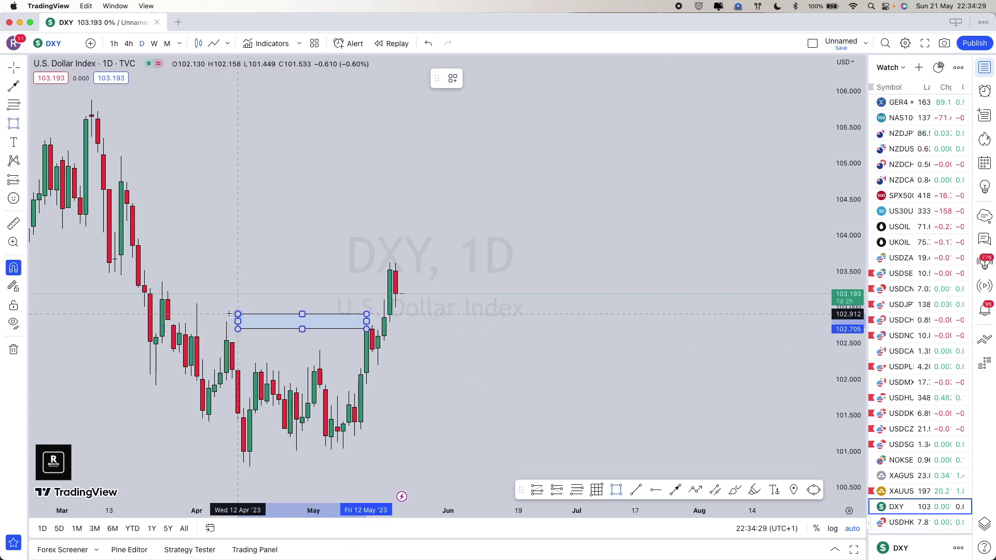
left_click(150, 294)
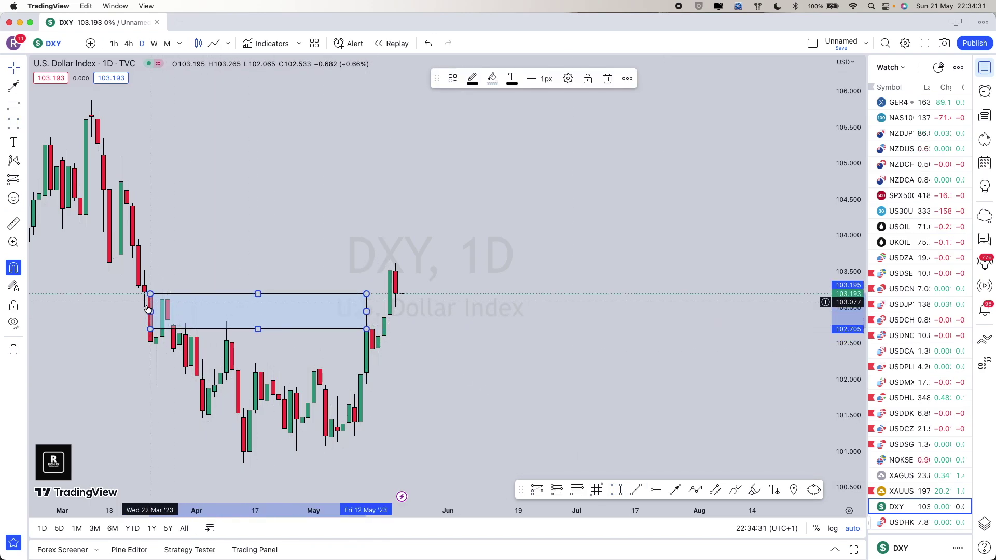
Resize the DXY zone to about 102.545 to 103.058 and stretch it from 15 March to 7 June 2023.
left_click_drag(150, 311, 121, 311)
left_click_drag(244, 329, 244, 340)
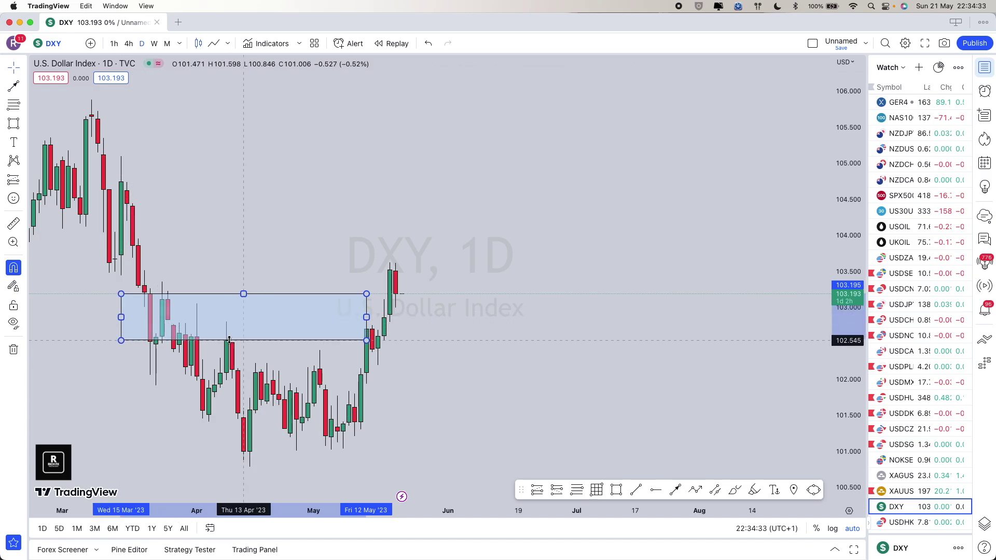
left_click_drag(246, 295, 196, 304)
left_click_drag(366, 322, 471, 322)
left_click(494, 337)
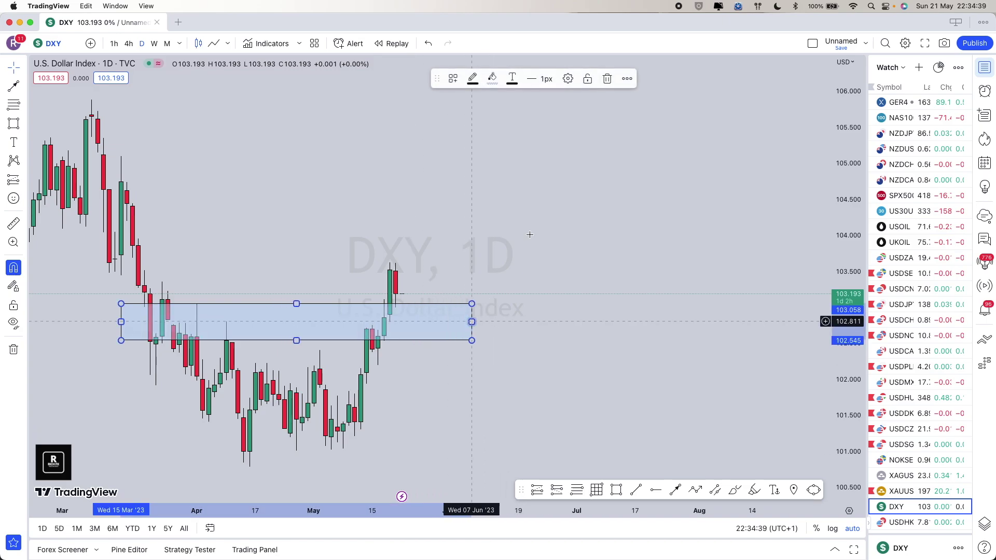
Draw an arrowed path from the current DXY price down into the zone at about 102.89 and up to about 105.03 on 7 June.
left_click_drag(424, 296, 368, 297)
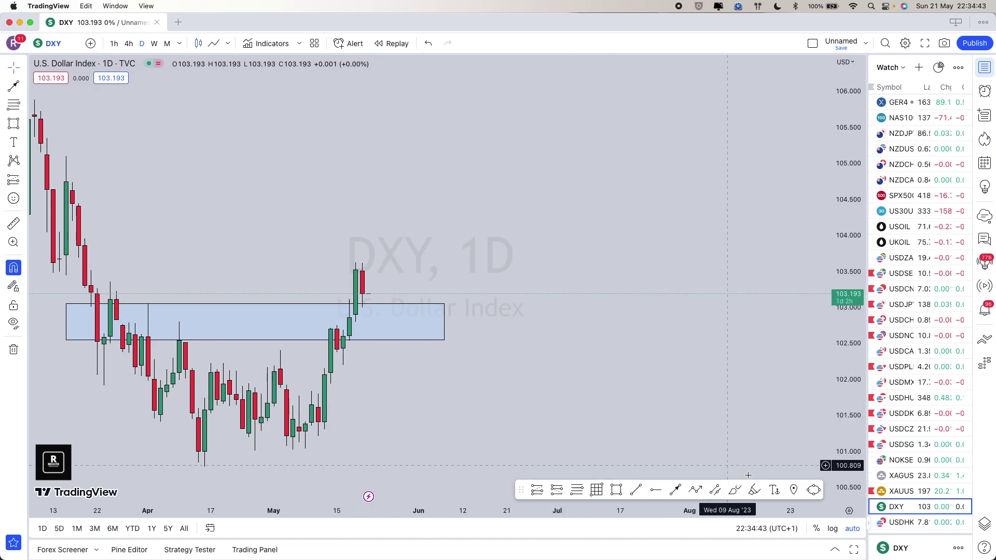
left_click(696, 490)
left_click(368, 294)
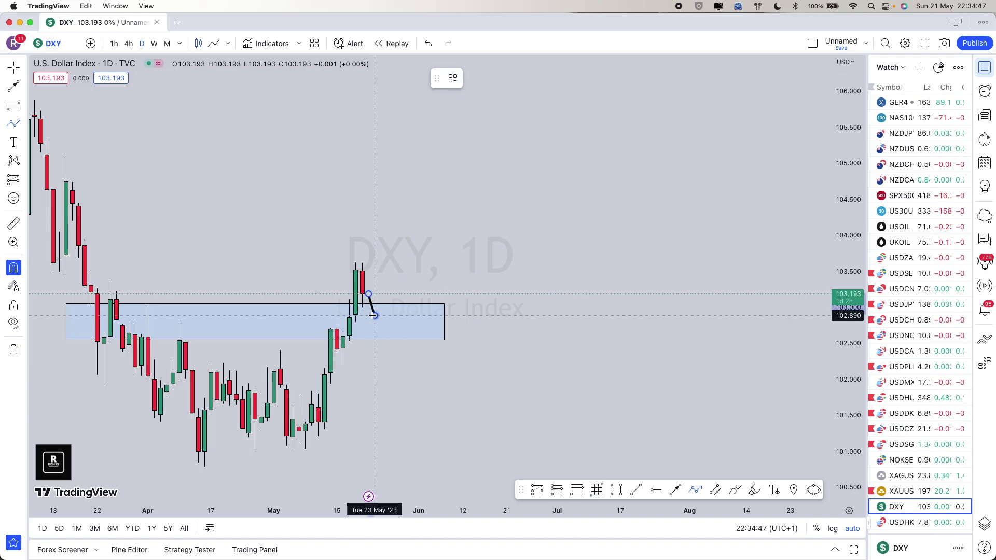
left_click(375, 315)
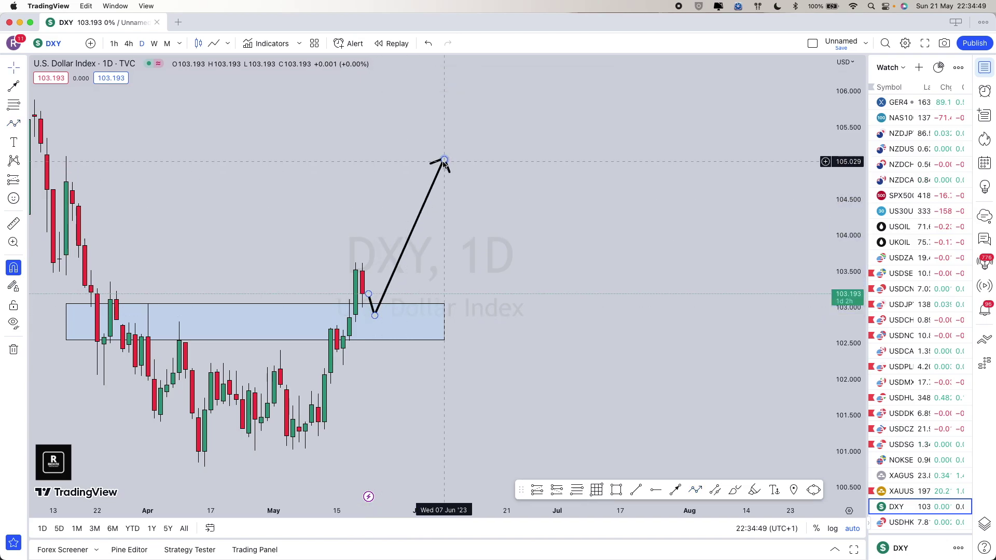
key("Escape")
Show the USDHKD daily chart and examine the May 2023 drop against the late 2022 decline and recovery.
key("Down")
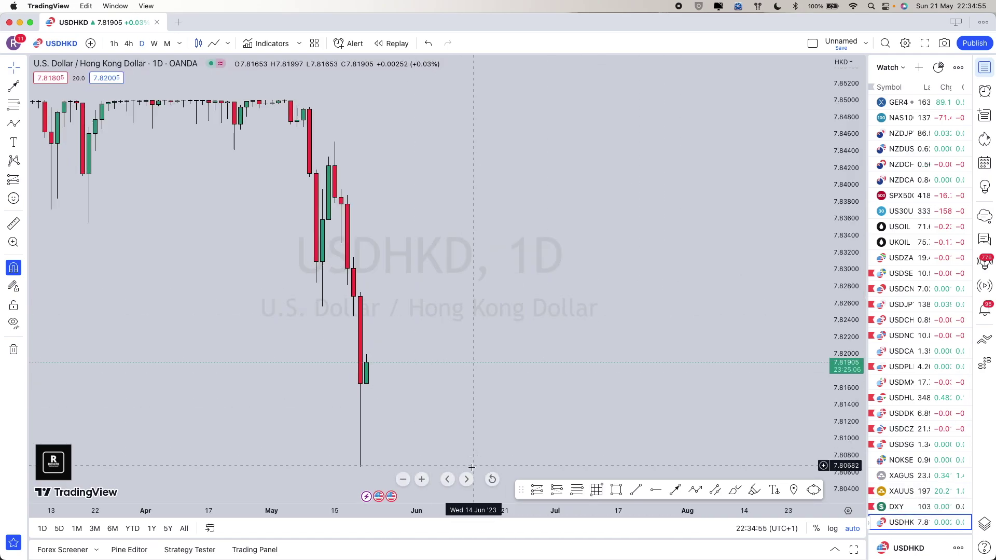
left_click(493, 479)
scroll(536, 254, "up", 3)
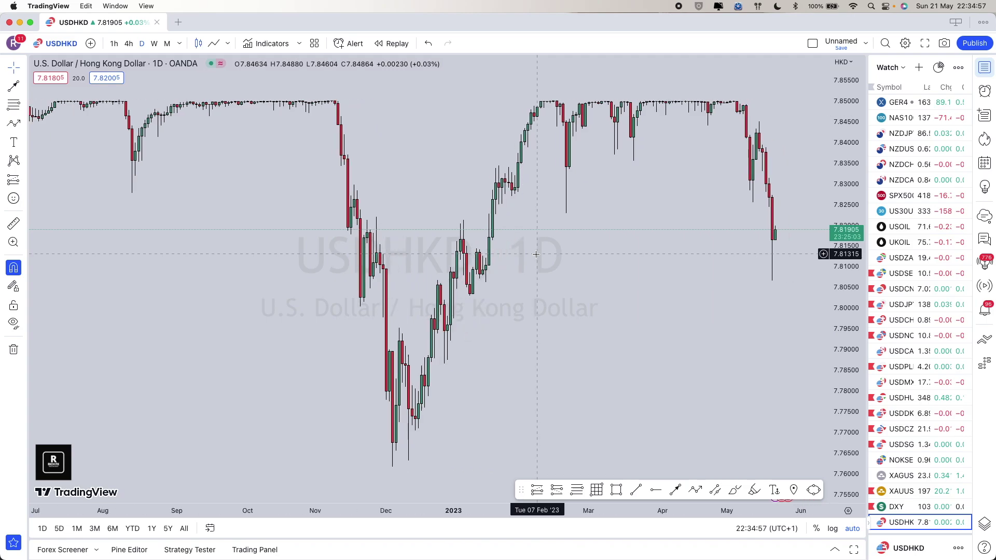
scroll(536, 254, "right", 4)
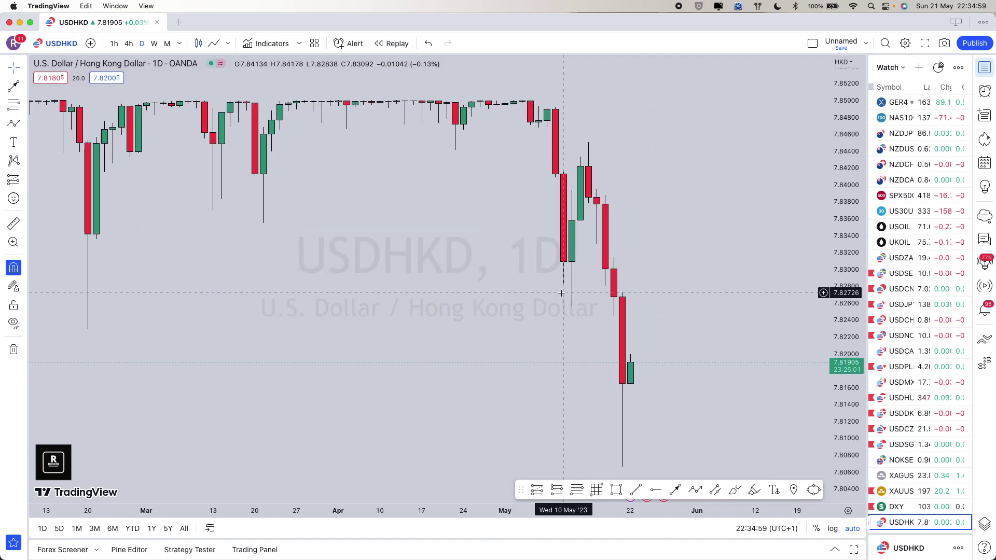
scroll(561, 294, "down", 3)
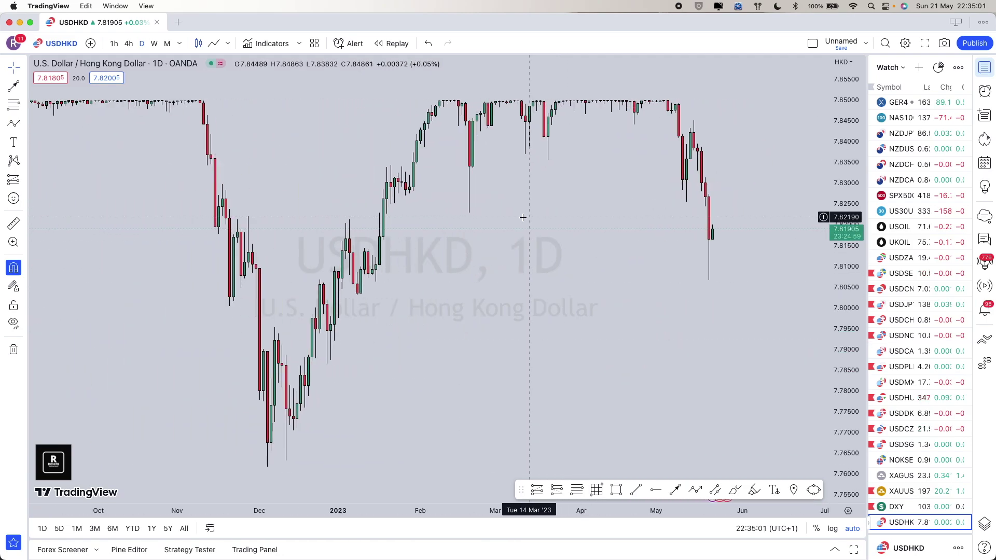
Draw a rectangle zone on USDHKD from about 7.82505 to 7.83092, spanning 4 May to 7 June 2023.
scroll(476, 215, "down", 5)
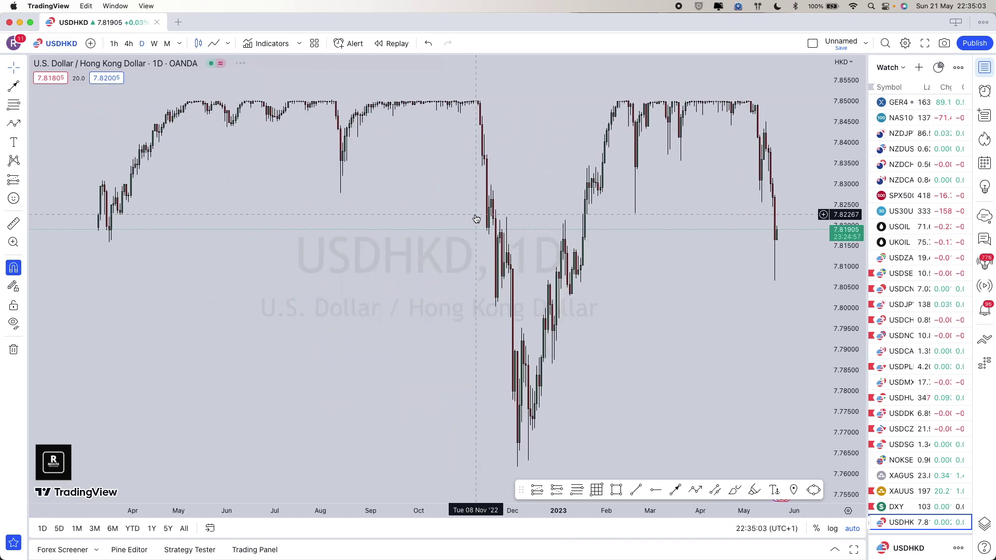
scroll(474, 215, "up", 6)
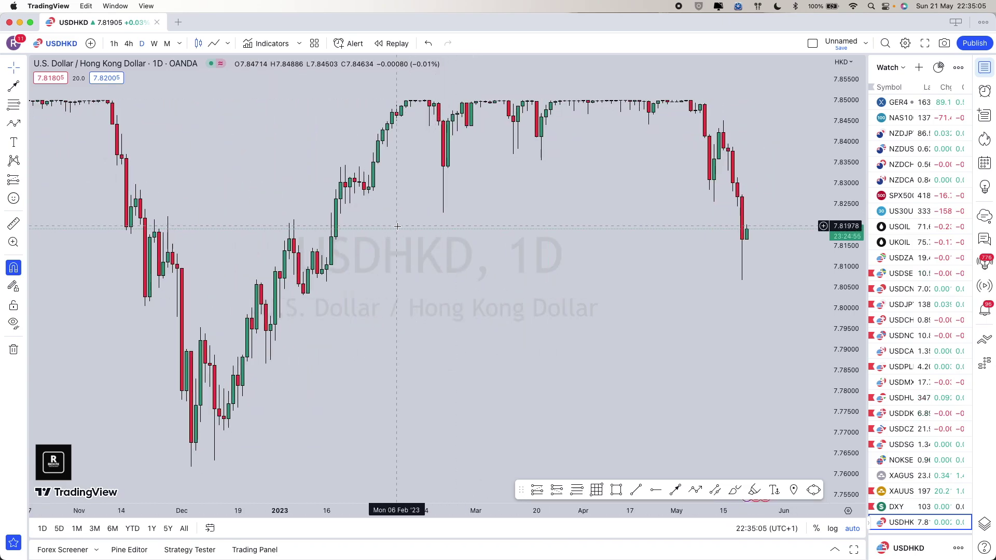
scroll(397, 226, "right", 5)
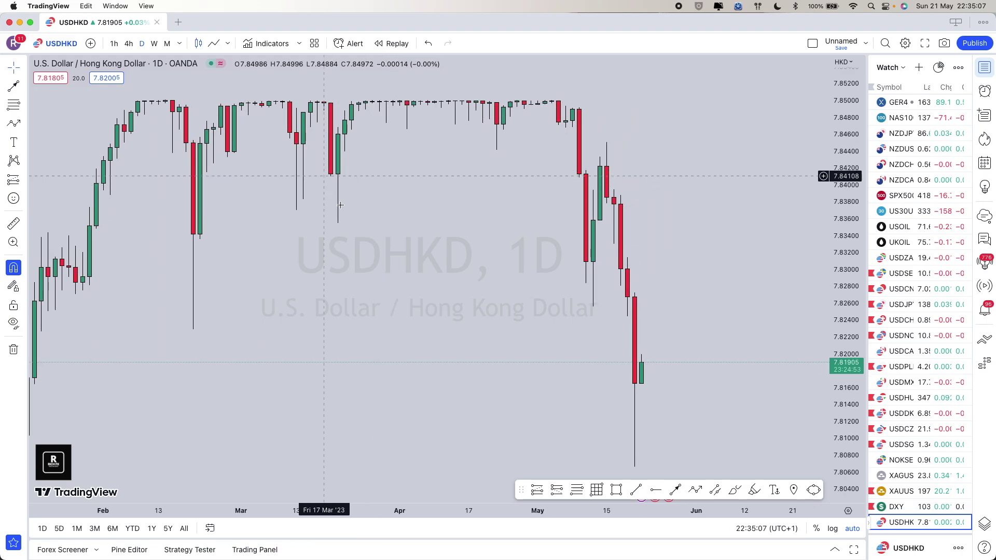
scroll(398, 256, "down", 1)
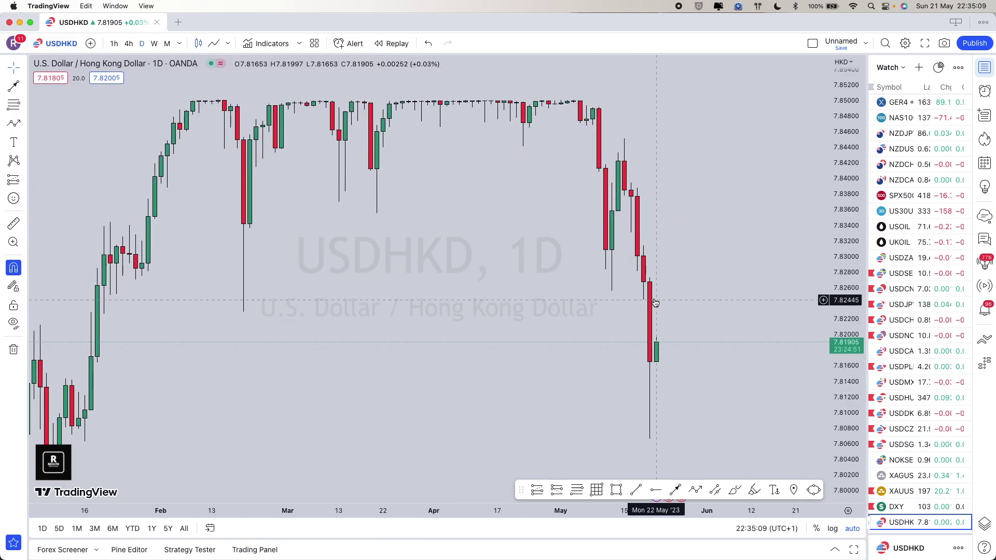
left_click(616, 491)
mouse_move(606, 250)
left_mouse_down()
mouse_move(618, 295)
mouse_move(733, 274)
left_mouse_up()
left_click_drag(605, 273, 580, 273)
left_click(698, 215)
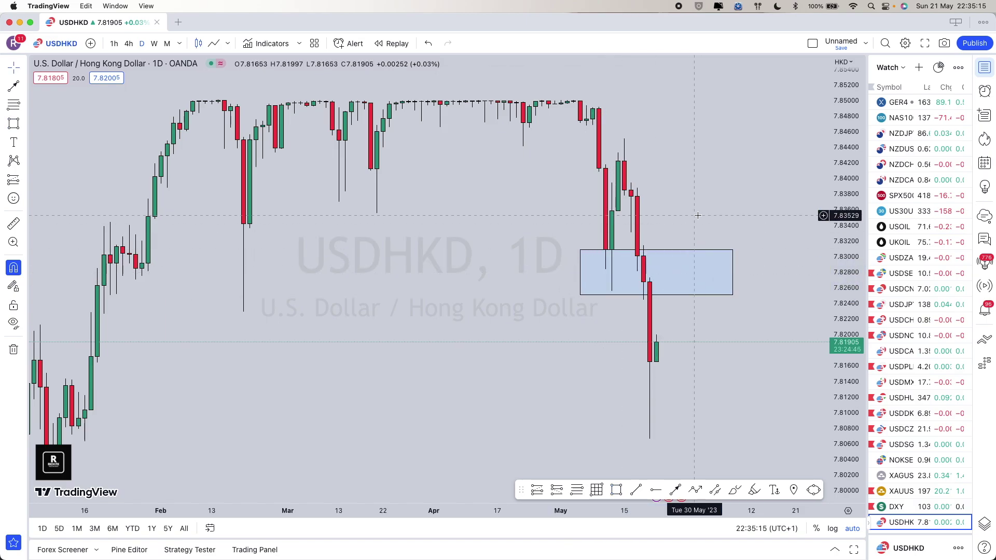
Draw a Fibonacci retracement from the 15 May high at 7.84510 down to the 19 May low at 7.80664.
scroll(697, 215, "down", 3)
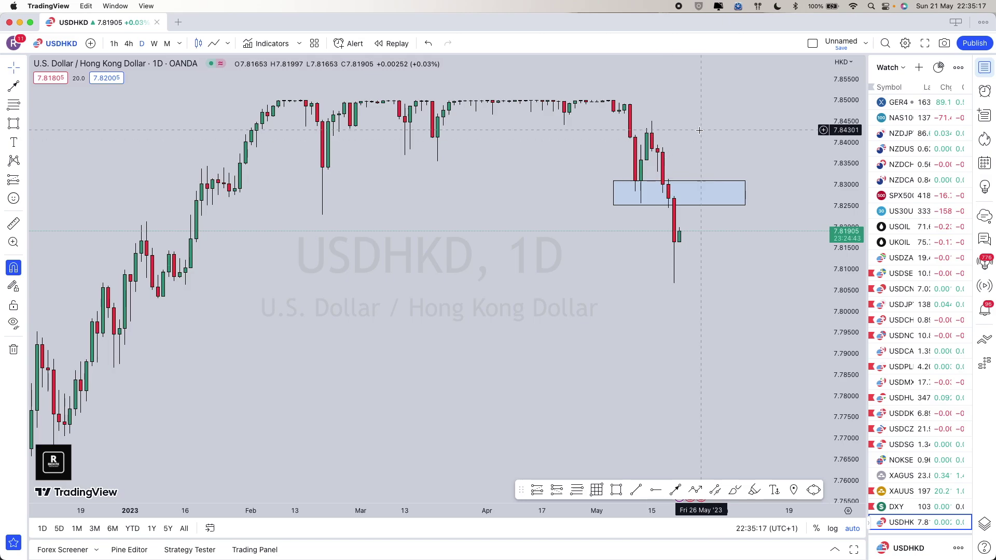
scroll(700, 131, "up", 2)
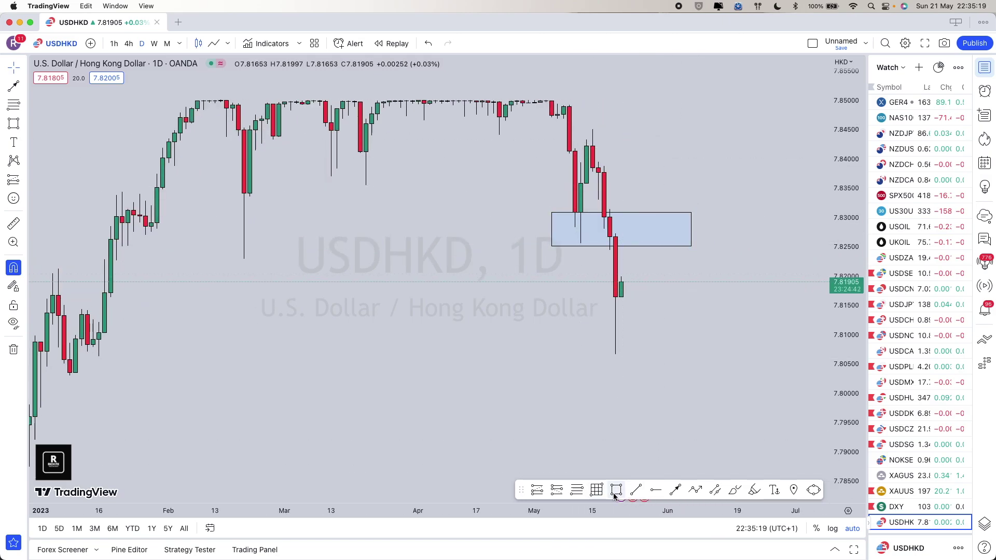
left_click(577, 490)
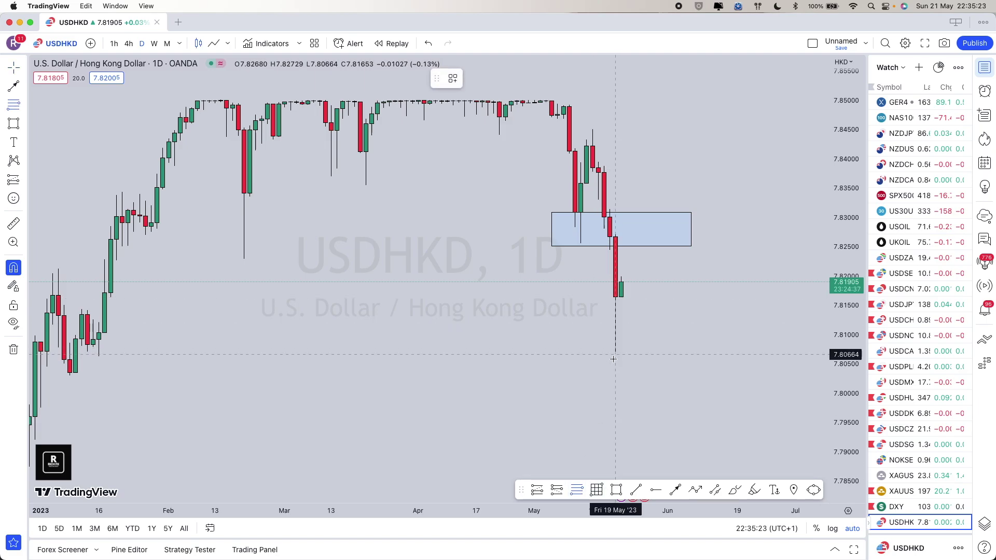
left_click(593, 129)
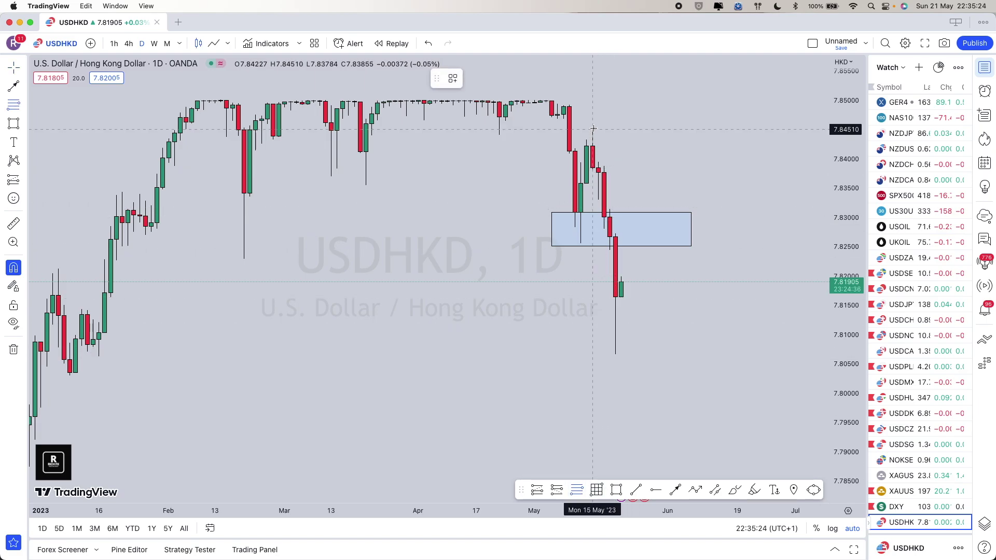
left_click(615, 354)
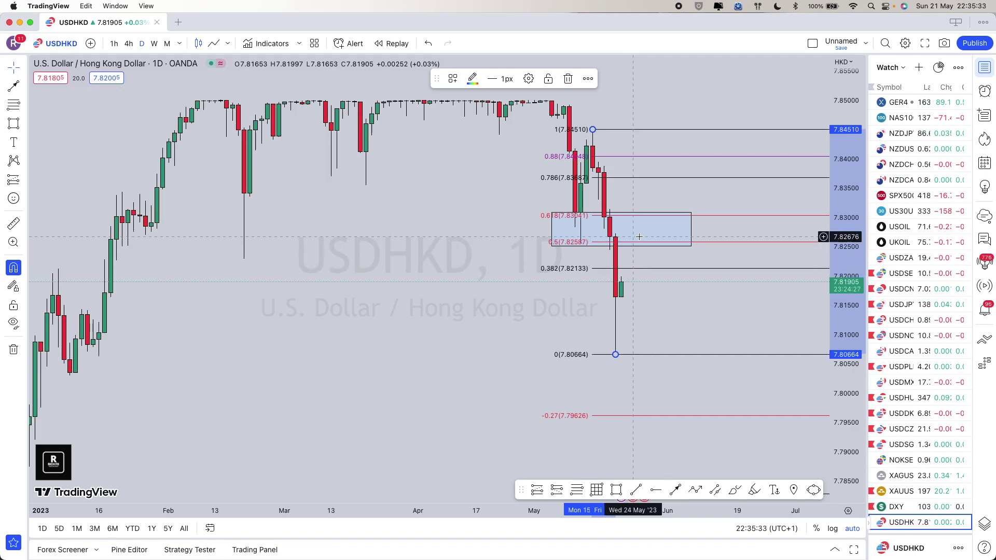
Delete the rectangle zone and the Fibonacci retracement from the USDHKD chart.
left_click(690, 230)
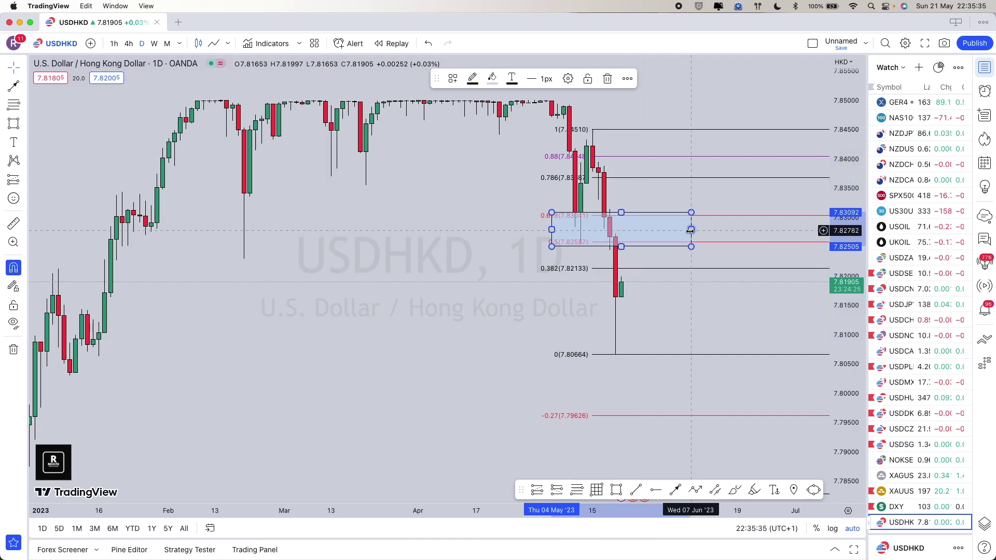
key("Delete")
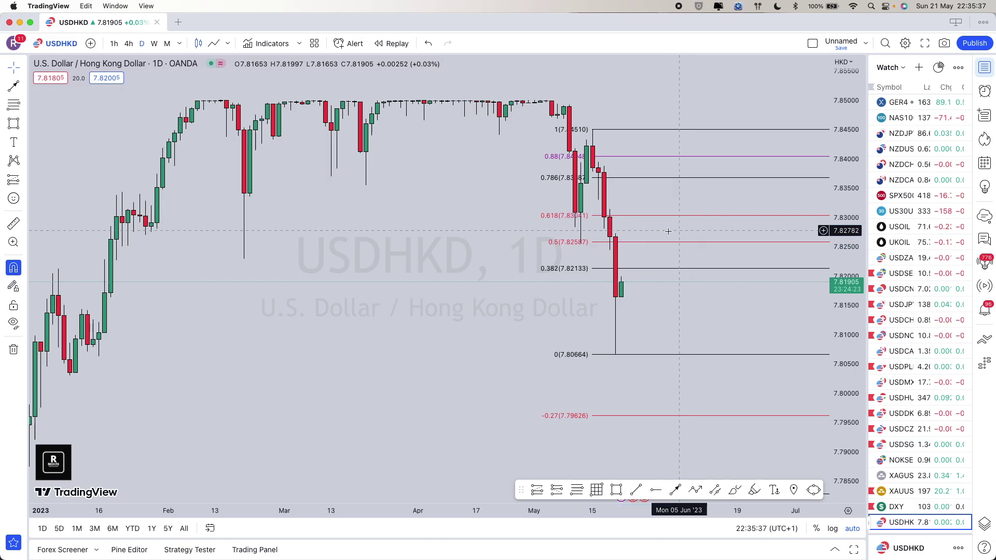
left_click(663, 242)
key("Delete")
left_click_drag(833, 196, 830, 229)
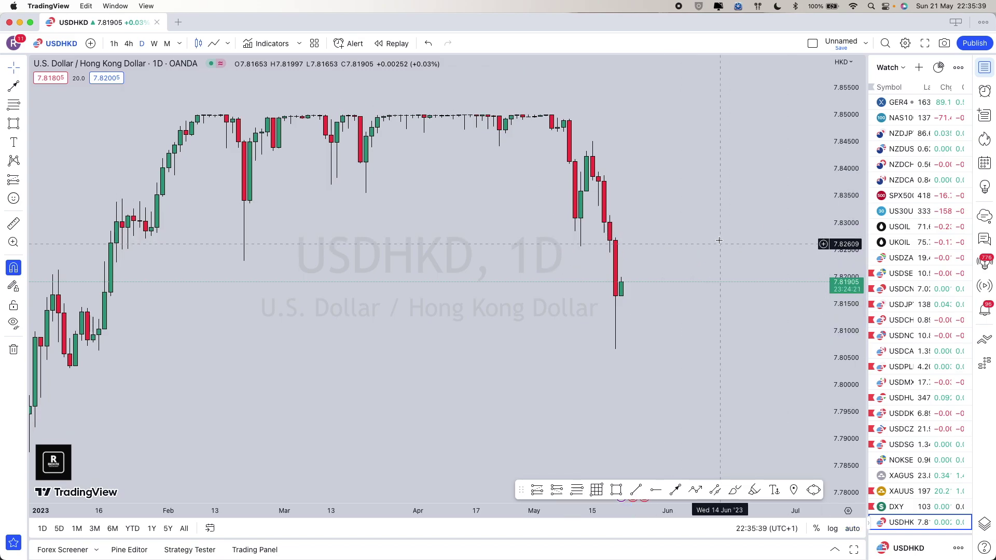
Undo the deletions of the USDHKD rectangle zone and Fibonacci retracement.
left_click_drag(719, 240, 721, 192)
key("super+z")
key("super+z")
key("super+z")
key("super+z")
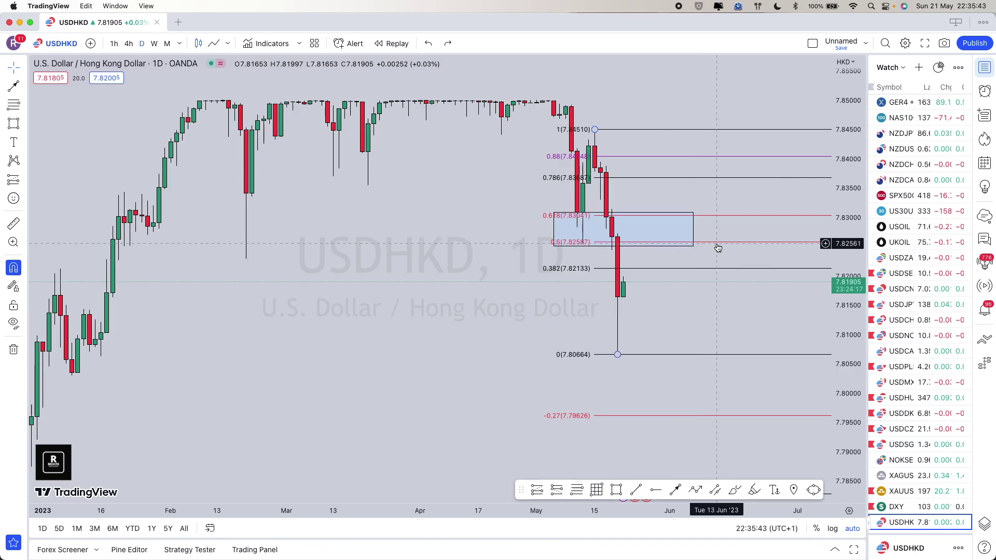
Delete only the Fibonacci retracement from USDHKD, reset the chart view, and return to the start of the watchlist.
left_click(718, 244)
key("Delete")
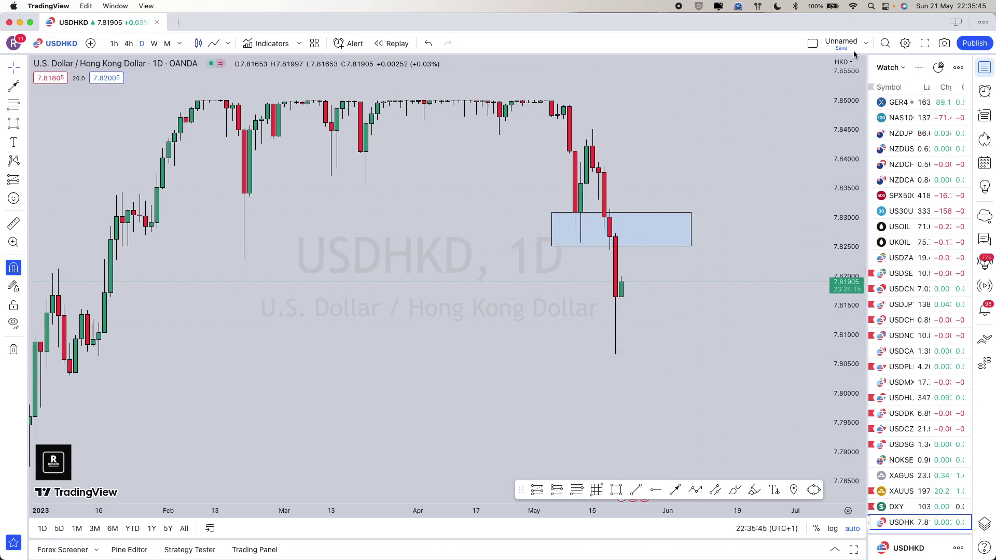
left_click(491, 480)
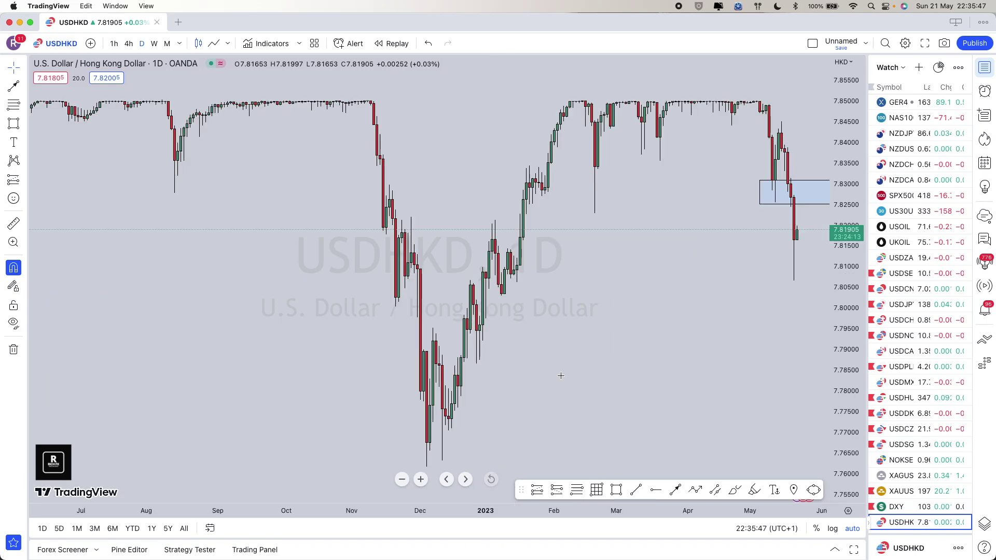
scroll(568, 347, "right", 4)
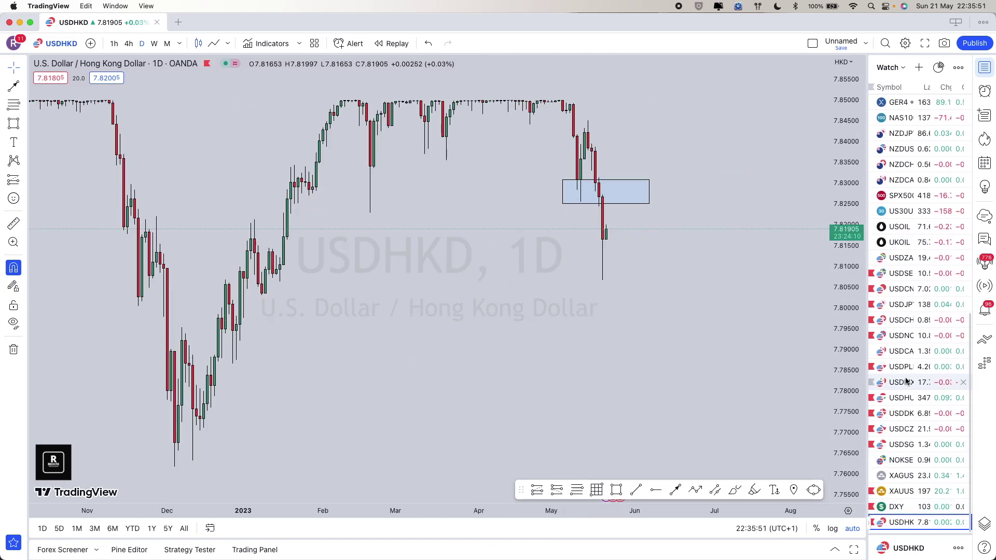
scroll(913, 337, "up", 15)
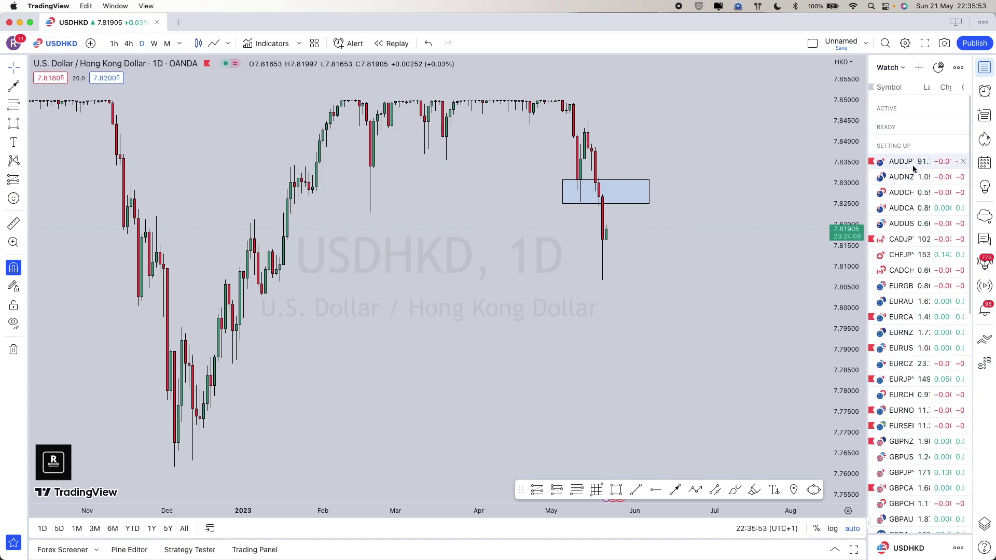